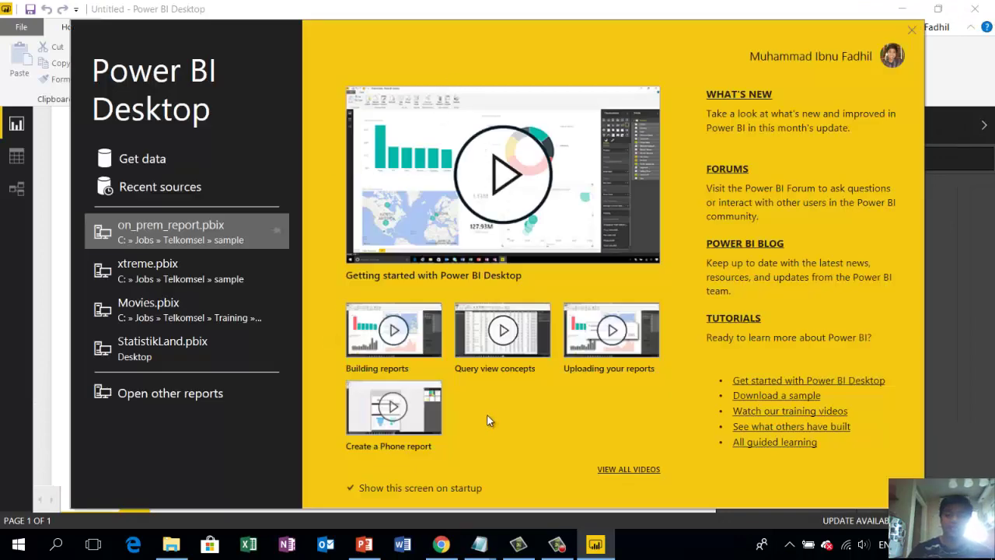
# - Switch to Chrome and search Google for "download power bi rs"
pyautogui.click(441, 545)
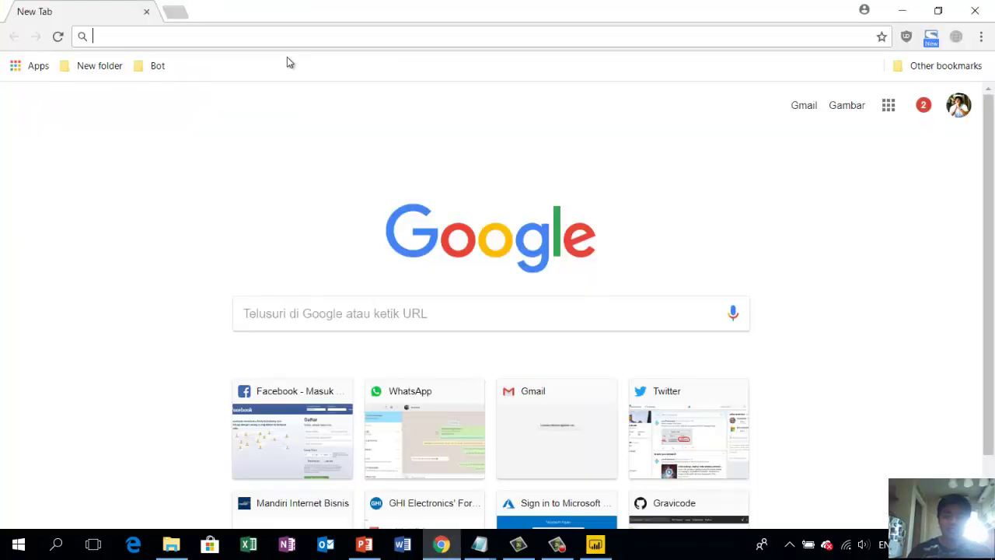
pyautogui.write('do')
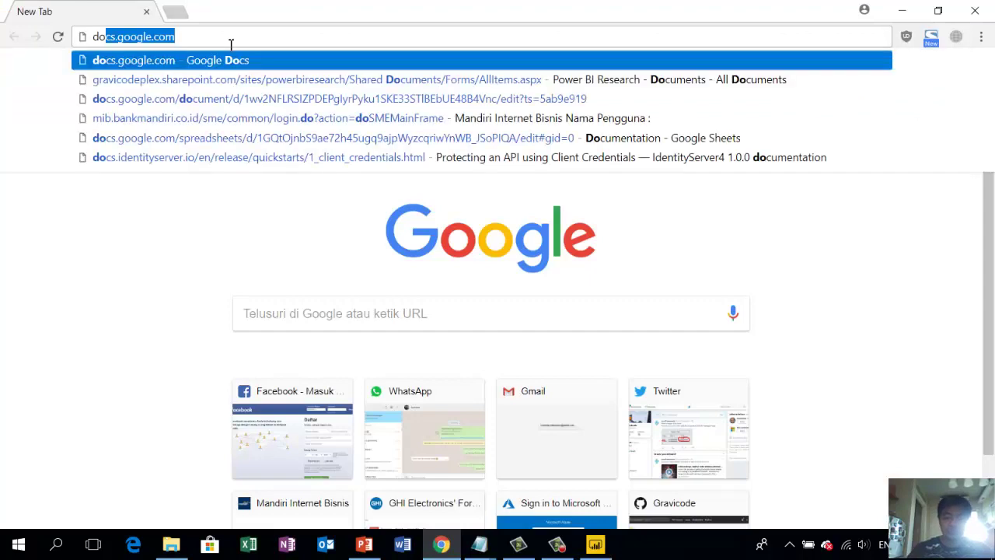
pyautogui.write('wnload power bi ')
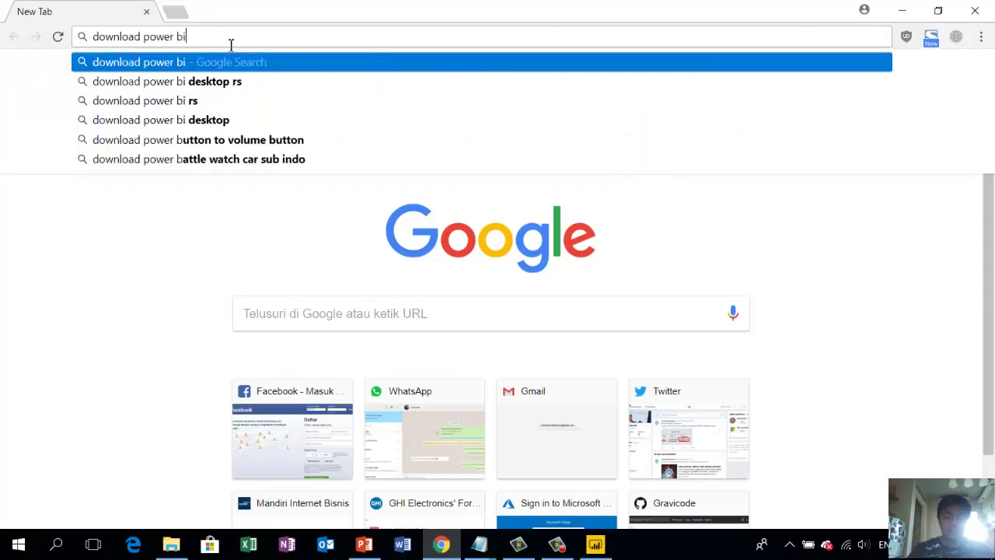
pyautogui.write('rs')
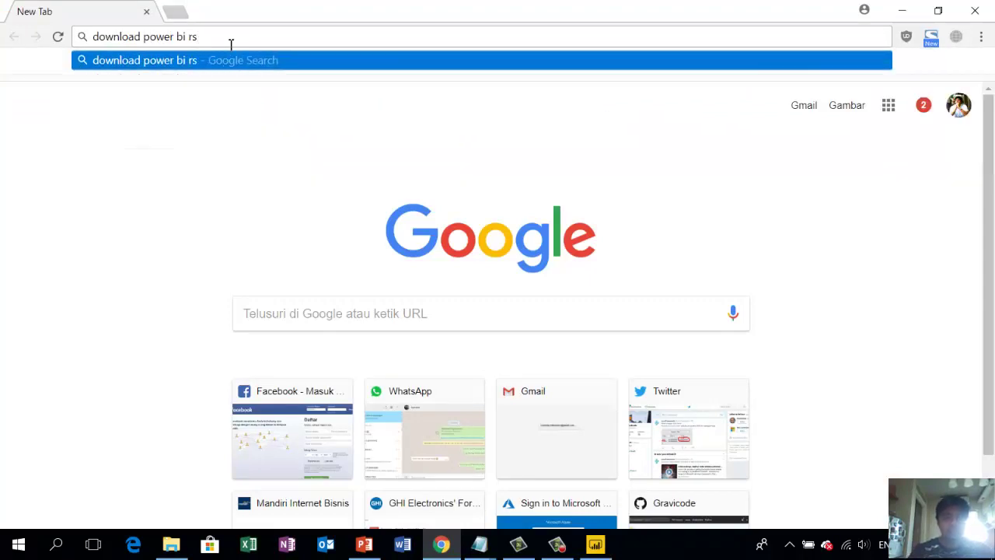
pyautogui.press('Return')
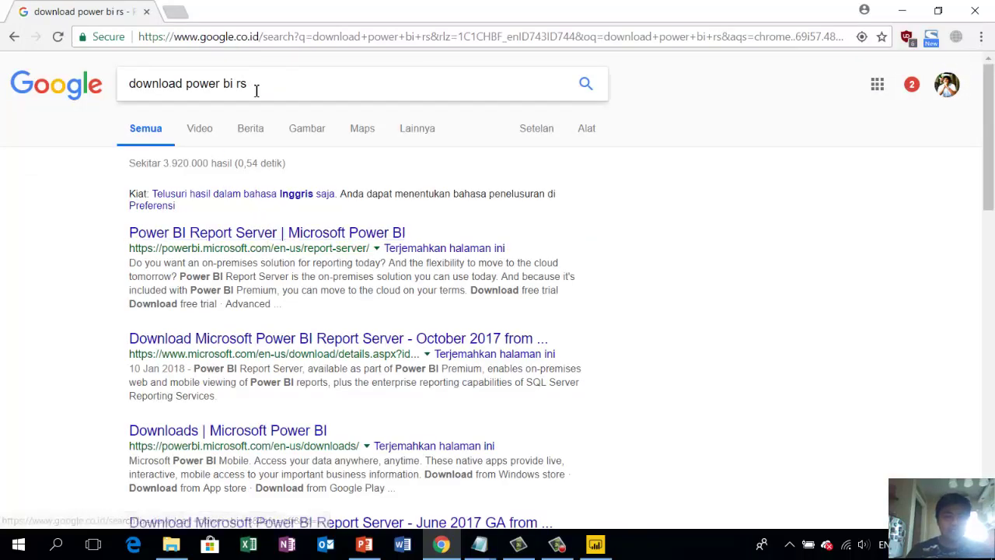
# - Refine the search to "download power desktop bi rs" and open the Microsoft download page for Power BI Desktop optimized for Report Server
pyautogui.click(221, 84)
pyautogui.write('deskto')
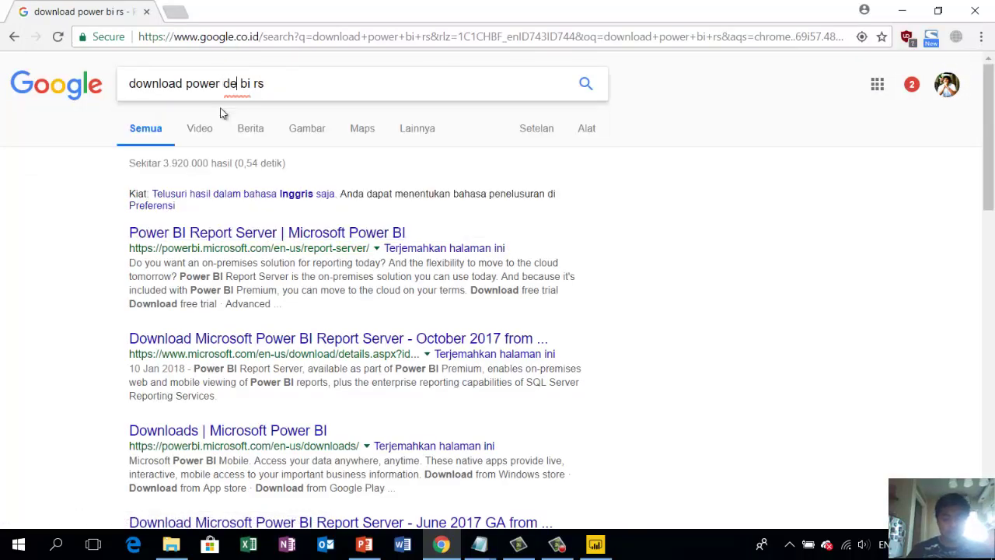
pyautogui.write('p')
pyautogui.press('Return')
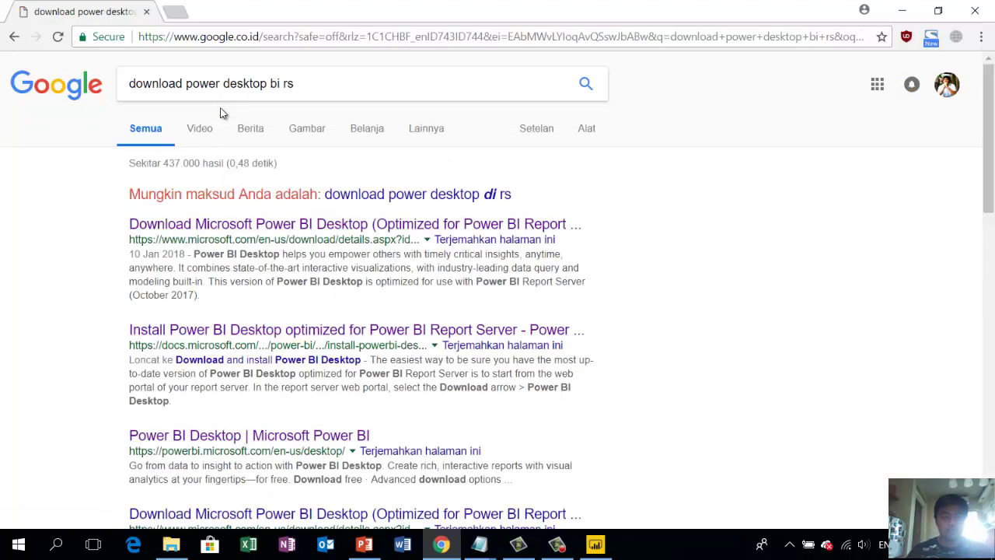
pyautogui.click(290, 225)
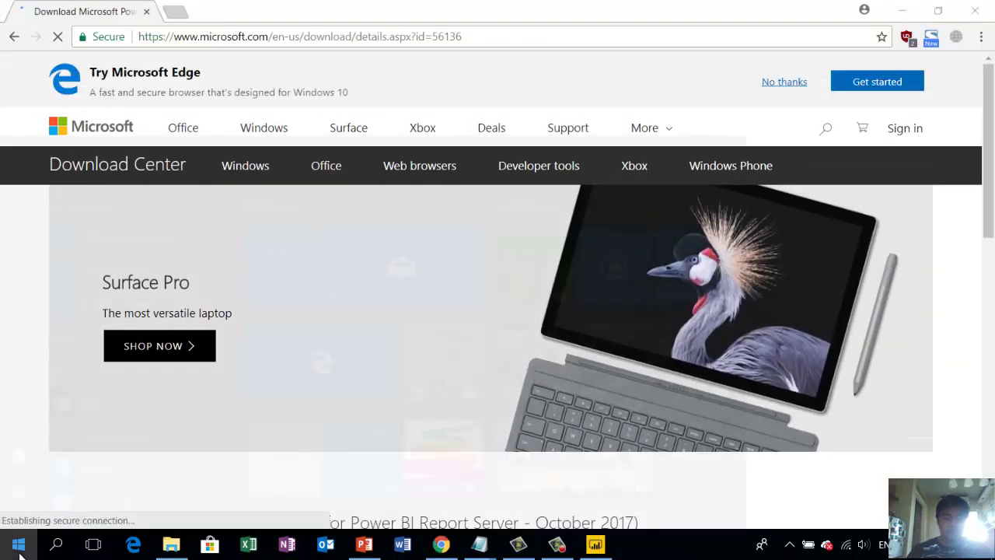
# - Try the Windows Magnifier to enlarge the download page
pyautogui.click(20, 548)
pyautogui.write('zoom')
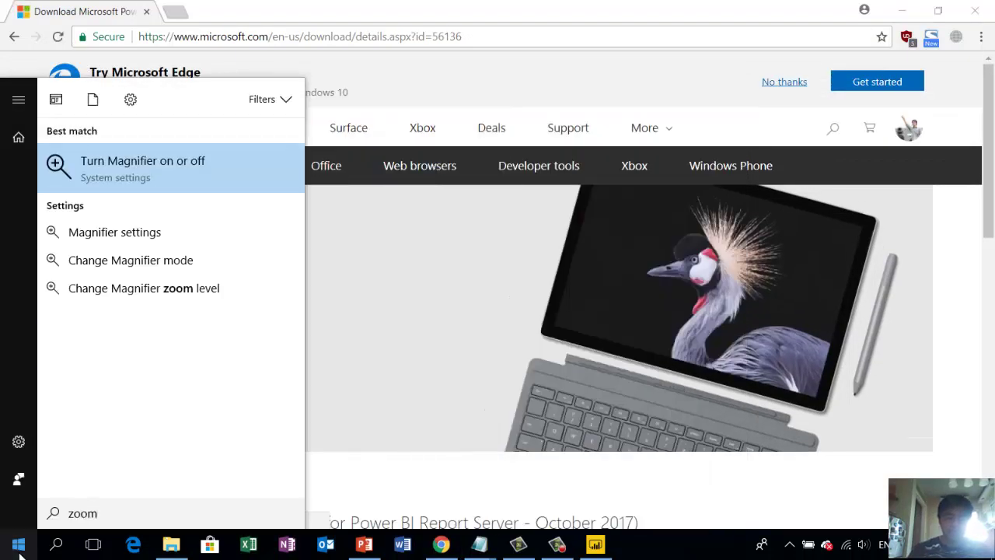
pyautogui.press('Return')
pyautogui.click(315, 144)
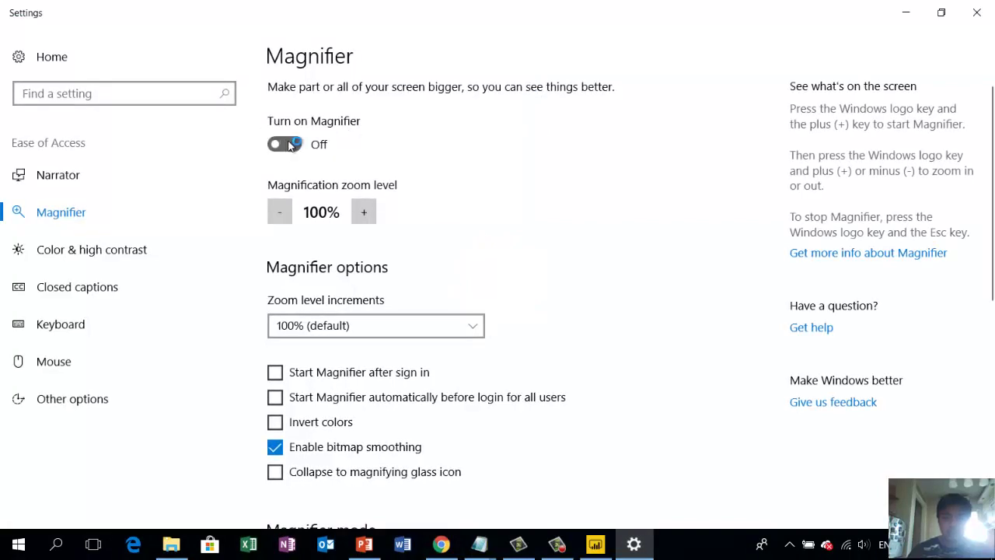
pyautogui.click(900, 19)
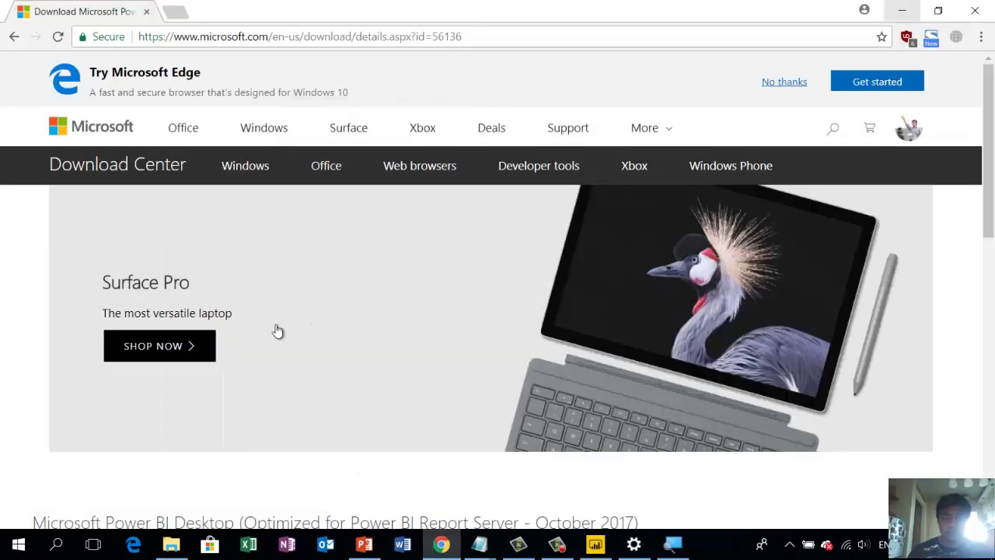
pyautogui.press('super+plus')
pyautogui.press('super+plus')
pyautogui.press('super+Escape')
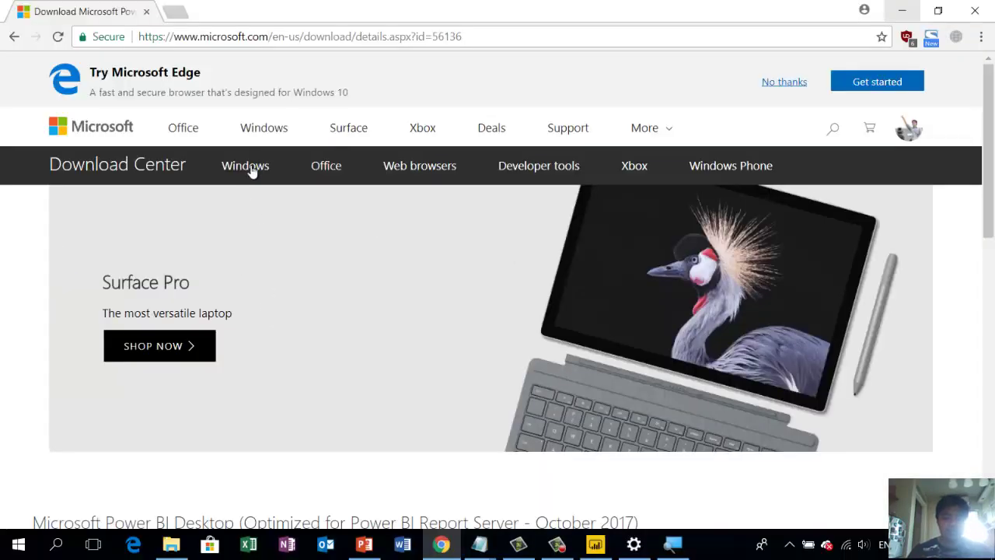
# - Return to Power BI Desktop, dismiss its start screen and review the commands in the File menu
pyautogui.scroll(-5, 255, 173)
pyautogui.click(158, 184)
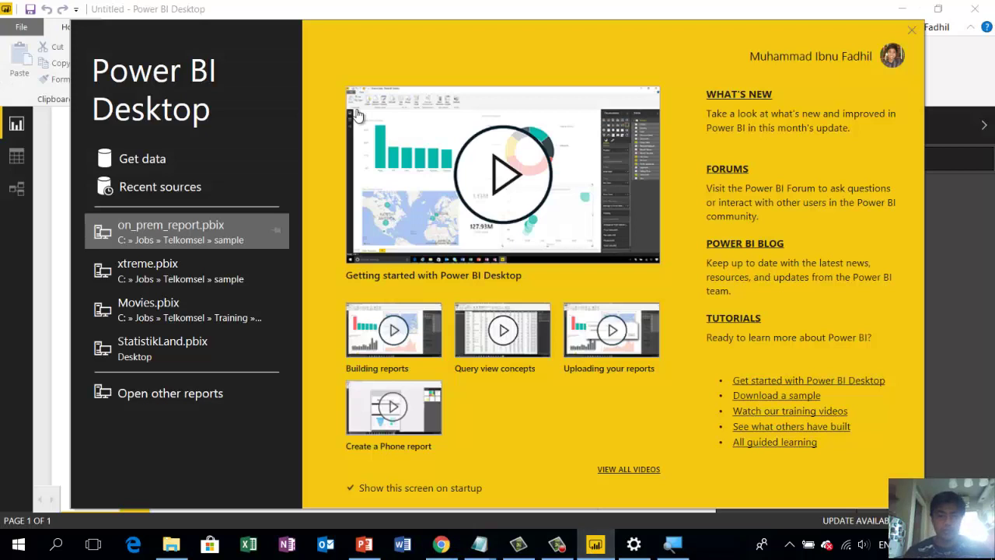
pyautogui.click(913, 30)
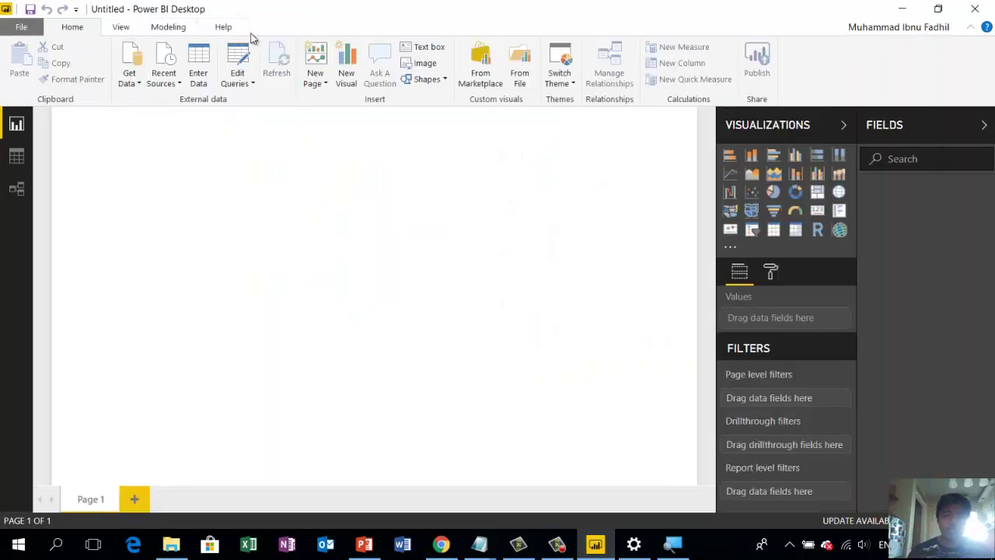
pyautogui.click(21, 28)
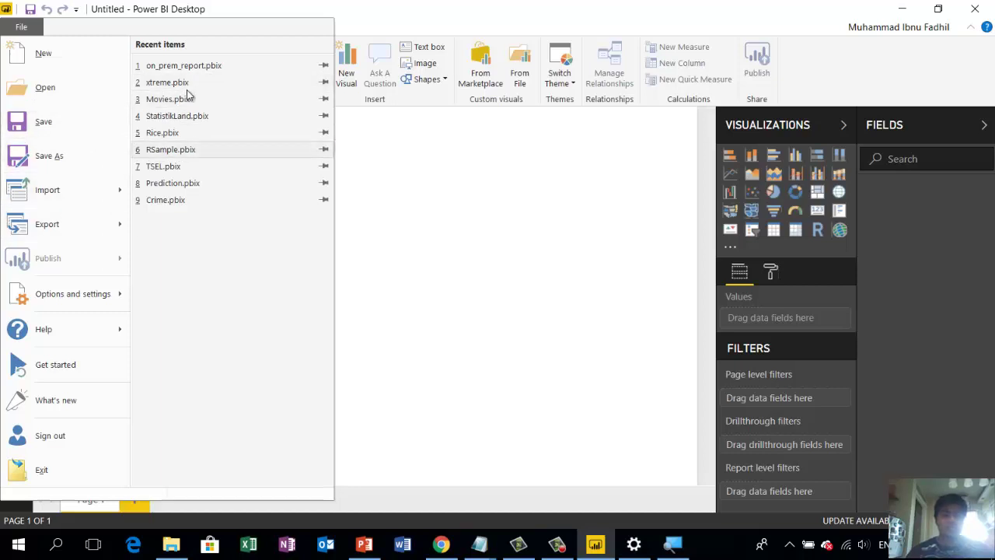
pyautogui.click(469, 204)
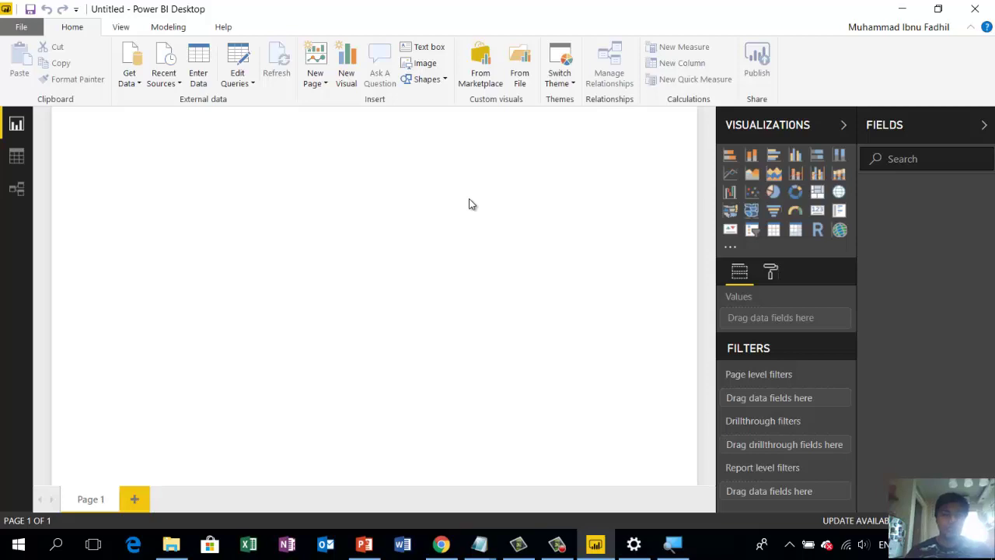
# - Launch Power BI Desktop (March 2018) and dismiss its start screen
pyautogui.click(21, 549)
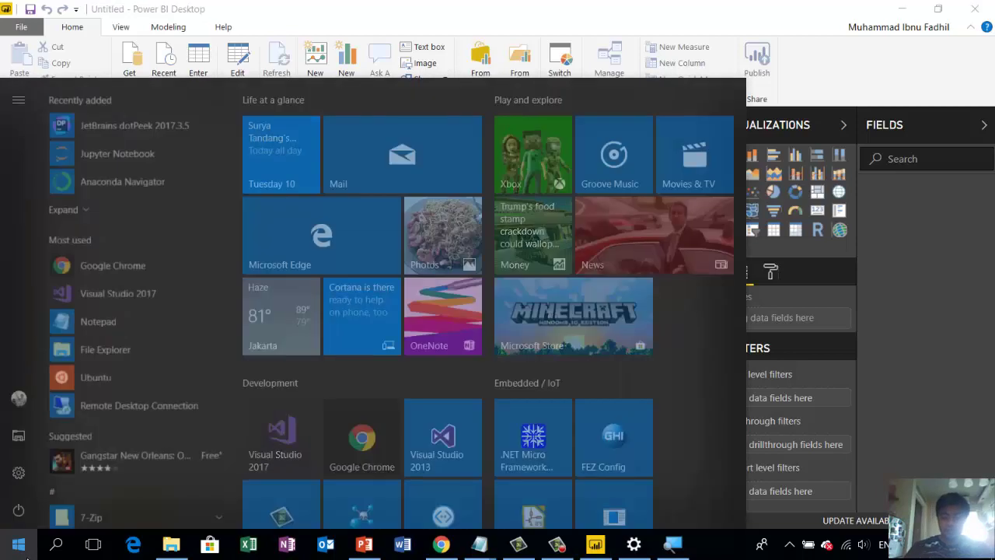
pyautogui.write('power')
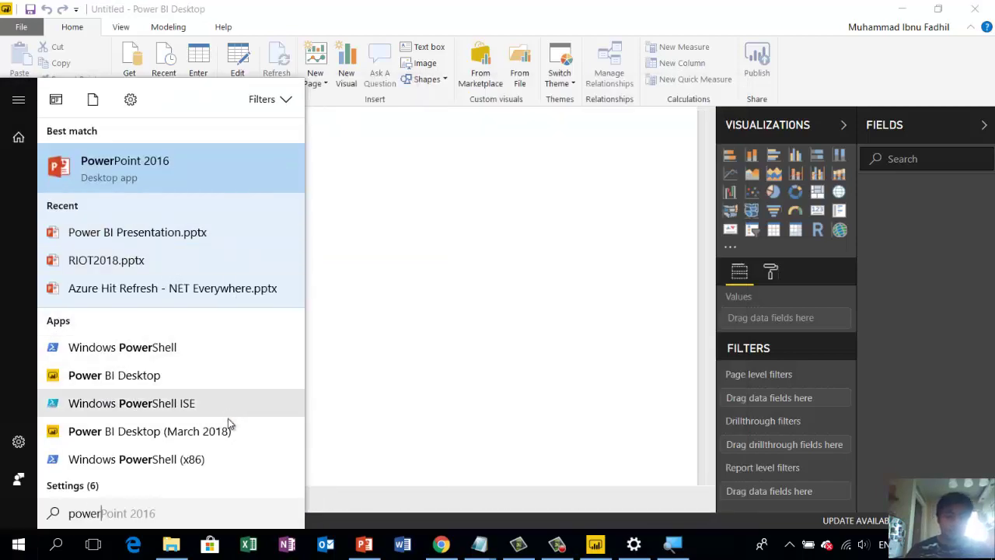
pyautogui.click(228, 444)
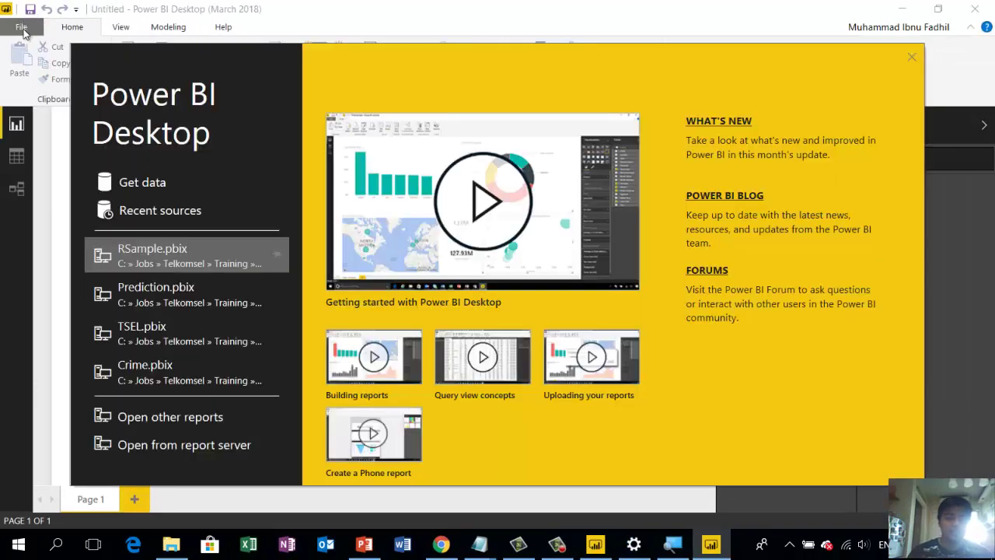
pyautogui.click(911, 55)
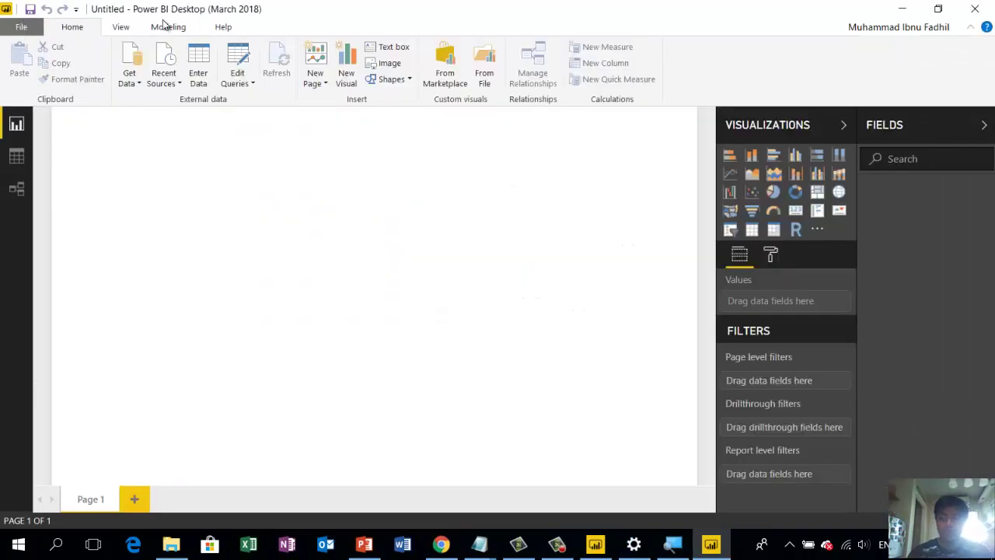
# - Examine the Save as options, including Power BI Report Server, and close the March 2018 version
pyautogui.click(14, 31)
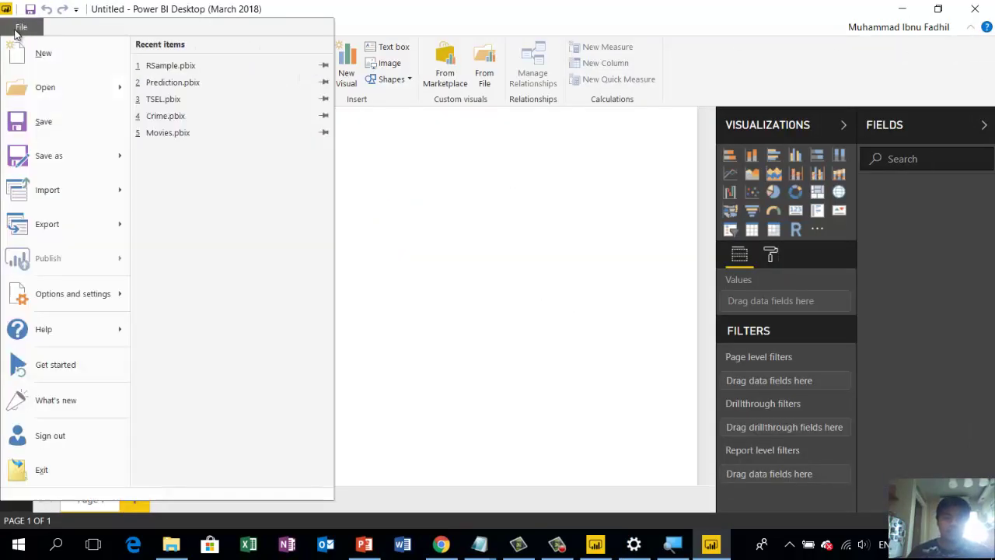
pyautogui.click(67, 160)
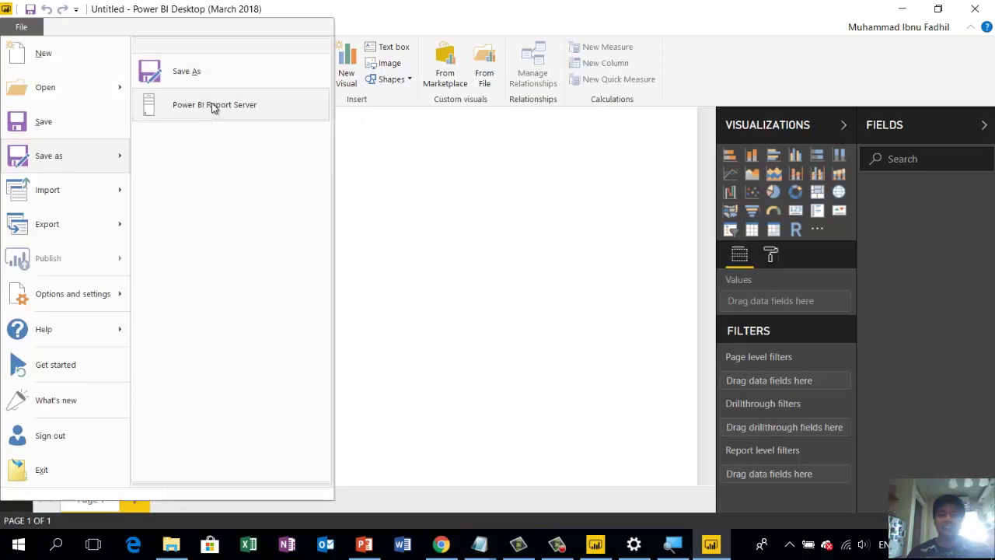
pyautogui.click(470, 177)
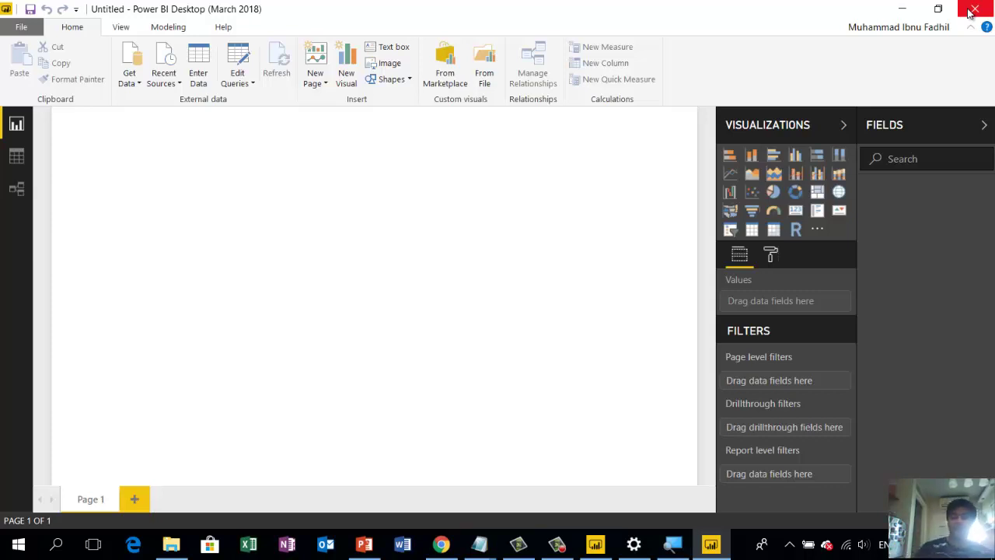
pyautogui.click(974, 10)
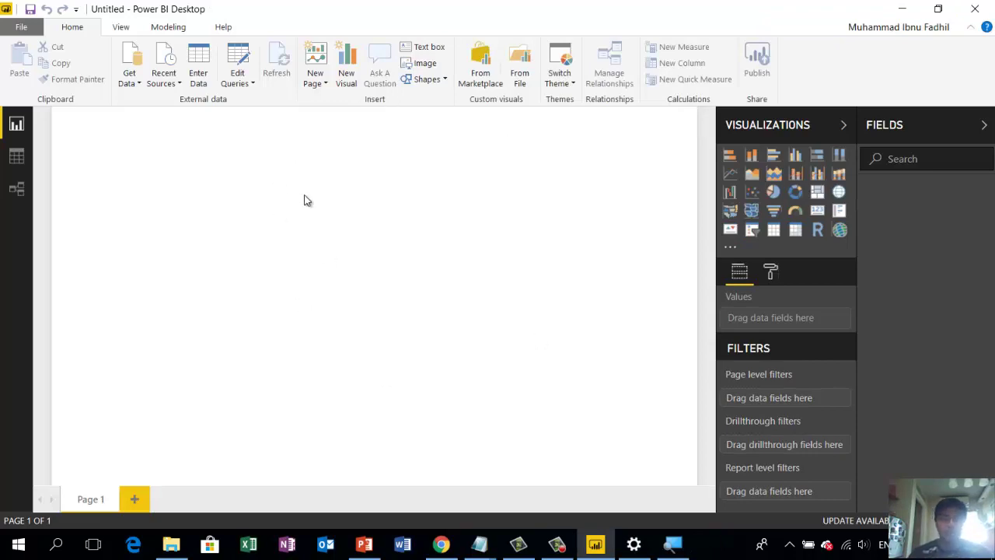
# - Switch to PowerBI Training2.txt in Notepad and read the first two demo items, on getting data from the web and a database
pyautogui.moveTo(479, 544)
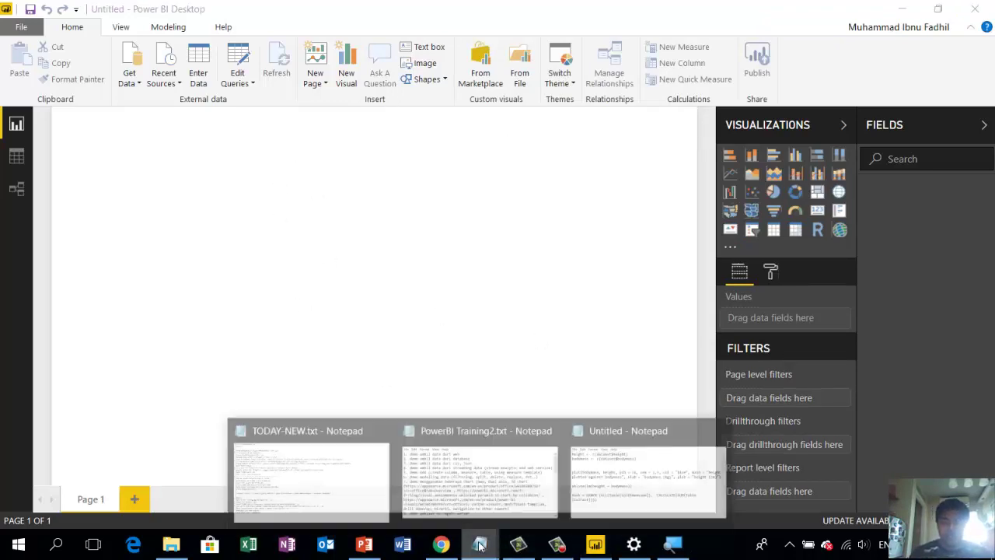
pyautogui.click(489, 484)
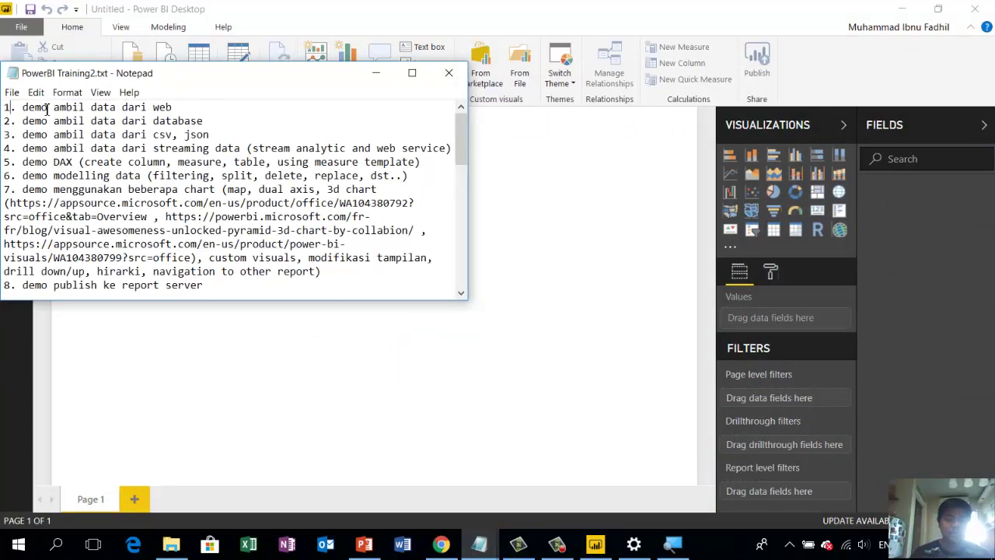
pyautogui.moveTo(47, 110); pyautogui.dragTo(242, 123)
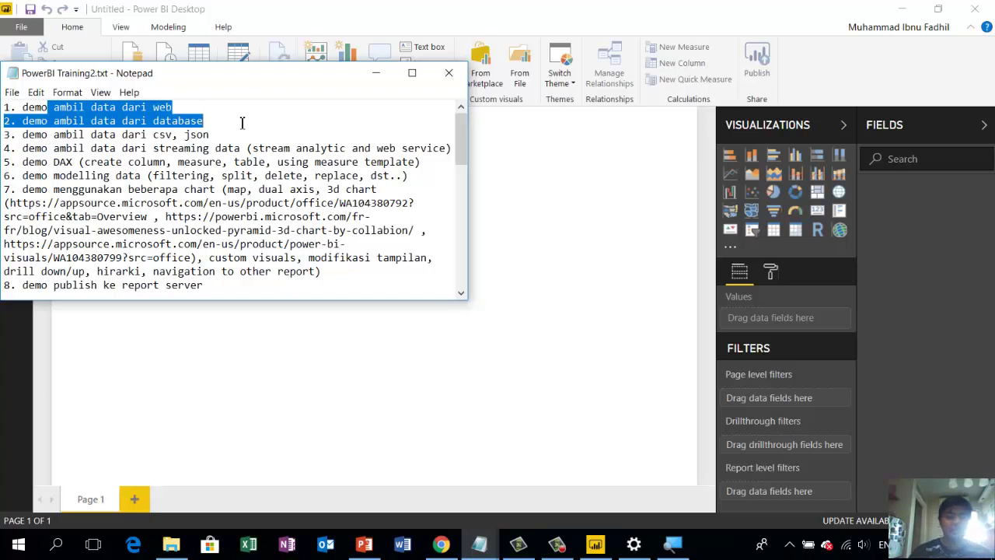
pyautogui.click(604, 245)
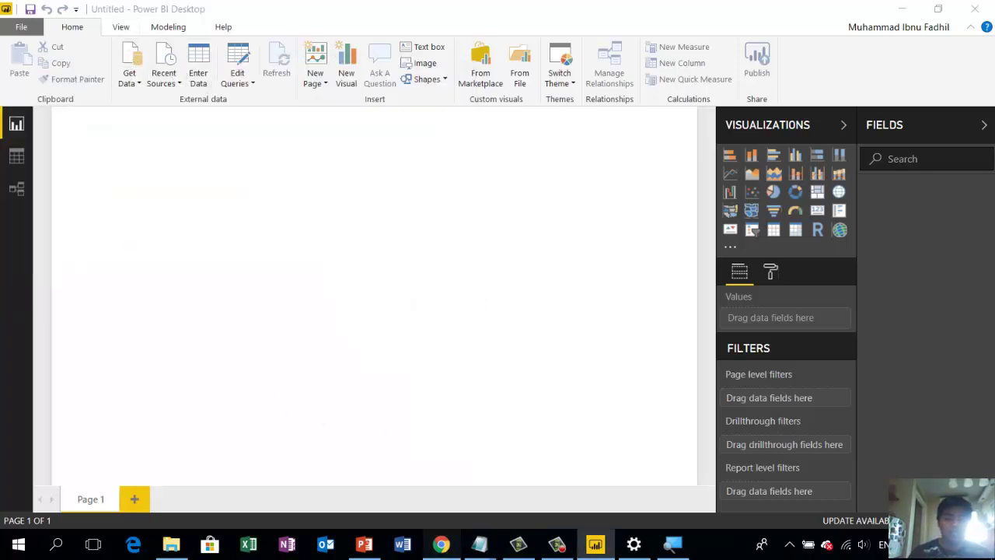
# - Search for "rating imdb movie" in a new Chrome tab and open the Highest Rated IMDb "Top 250" Titles page
pyautogui.click(441, 544)
pyautogui.click(175, 12)
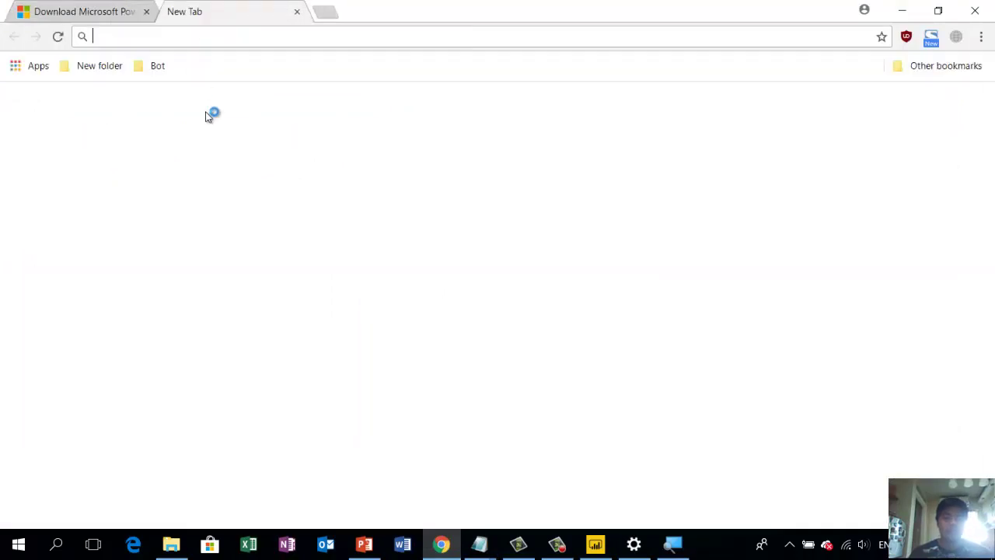
pyautogui.write('rating')
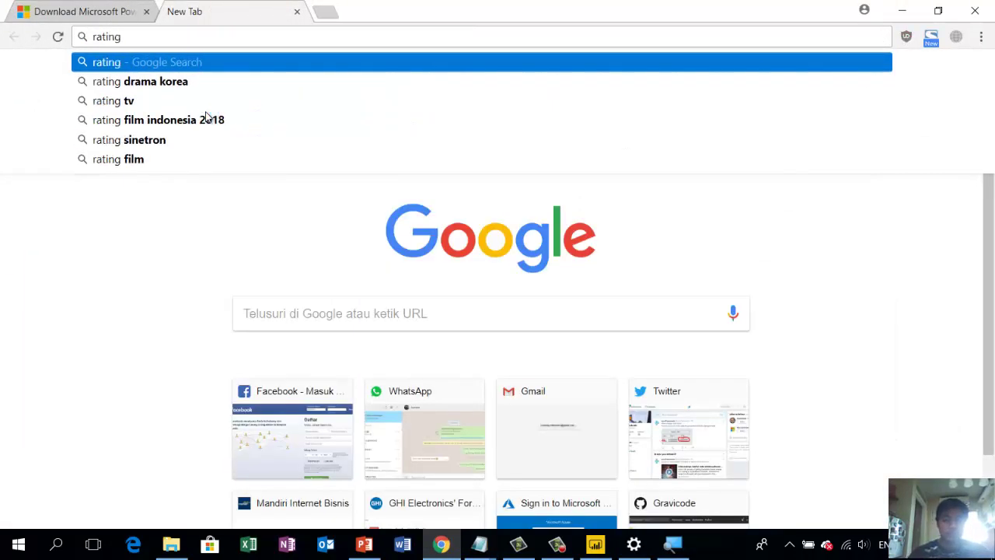
pyautogui.write(' imdb')
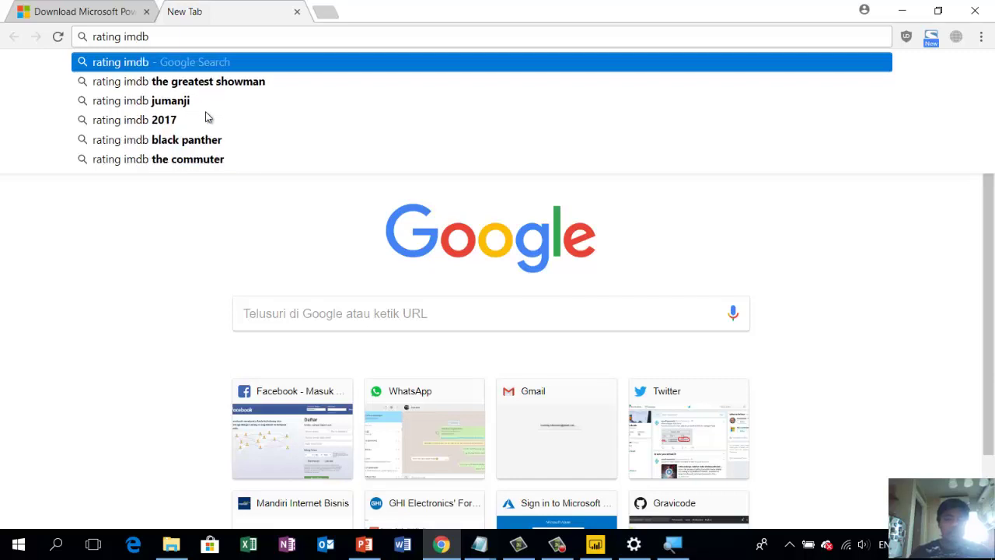
pyautogui.write(' movie')
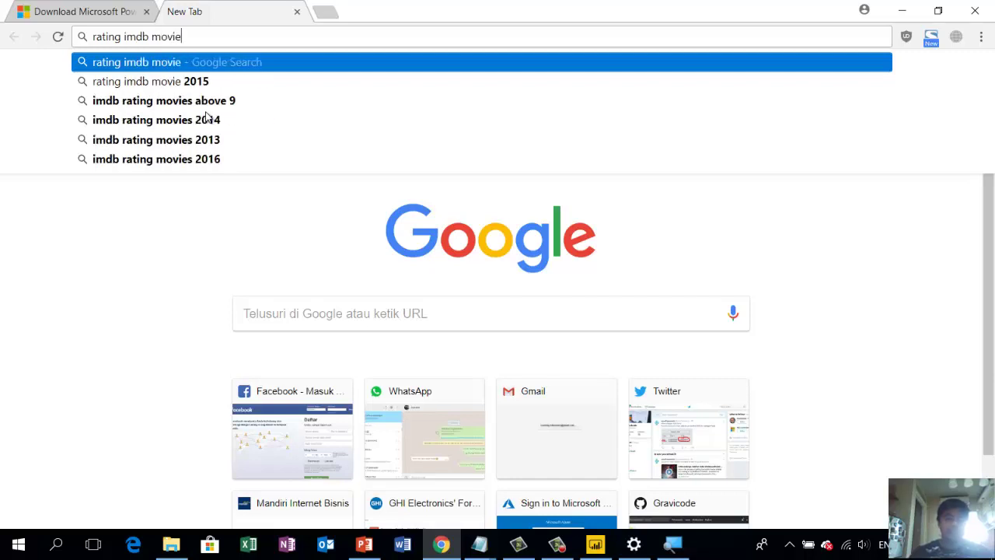
pyautogui.press('Return')
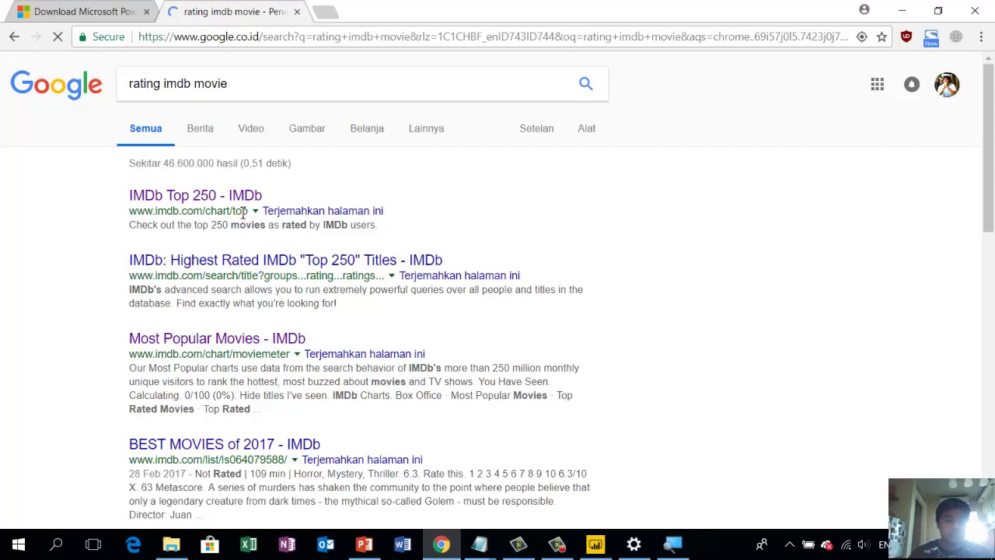
pyautogui.click(237, 264)
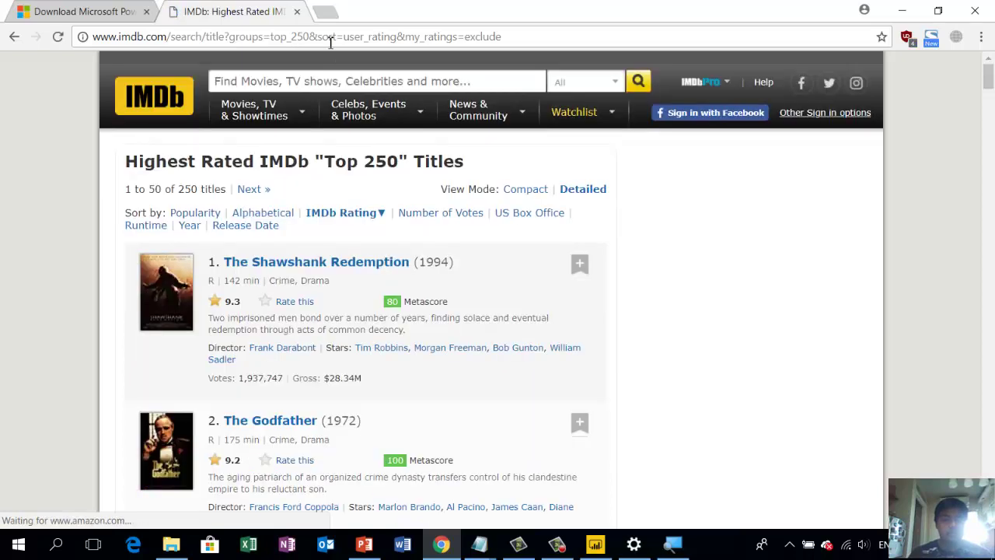
# - Copy the web address of the Highest Rated IMDb "Top 250" Titles page
pyautogui.click(327, 37)
pyautogui.rightClick(327, 42)
pyautogui.click(383, 104)
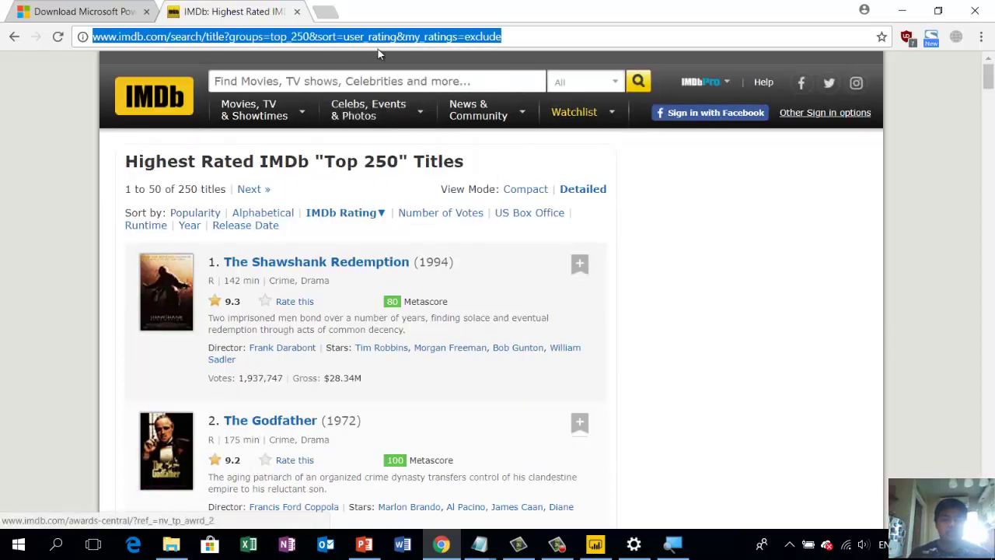
# - Switch to Power BI Desktop and look through the File, Database, Azure, Online Services and Other data source categories in Get Data
pyautogui.click(594, 545)
pyautogui.click(137, 84)
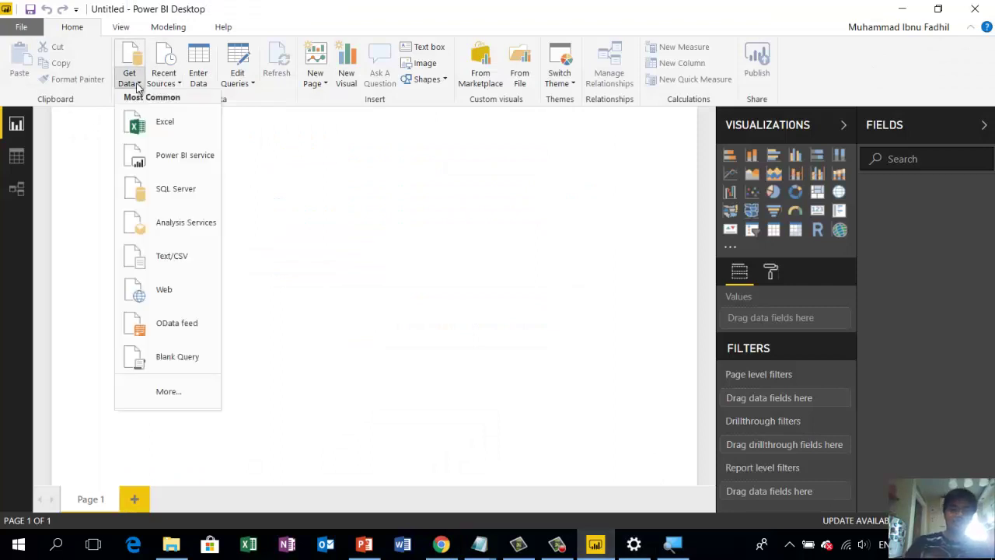
pyautogui.click(142, 69)
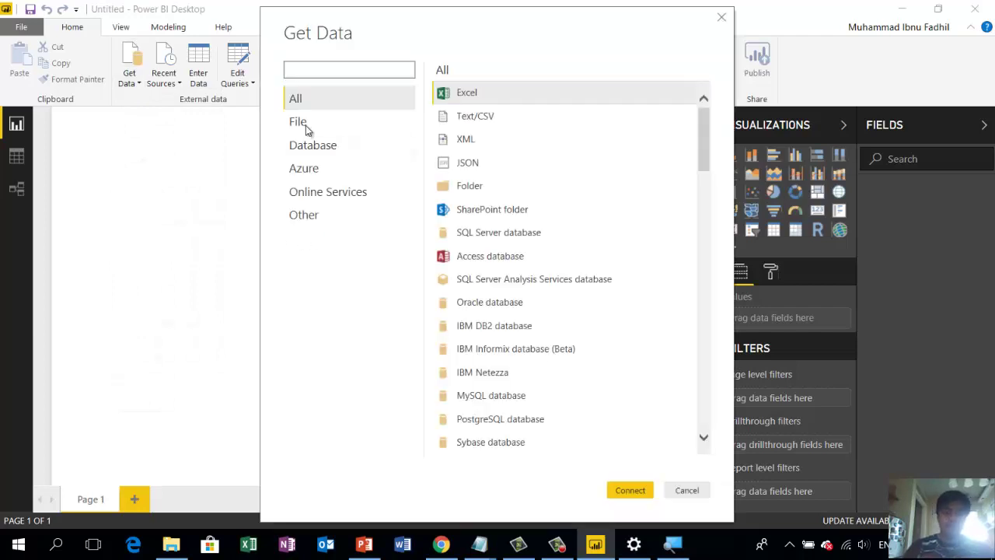
pyautogui.click(373, 125)
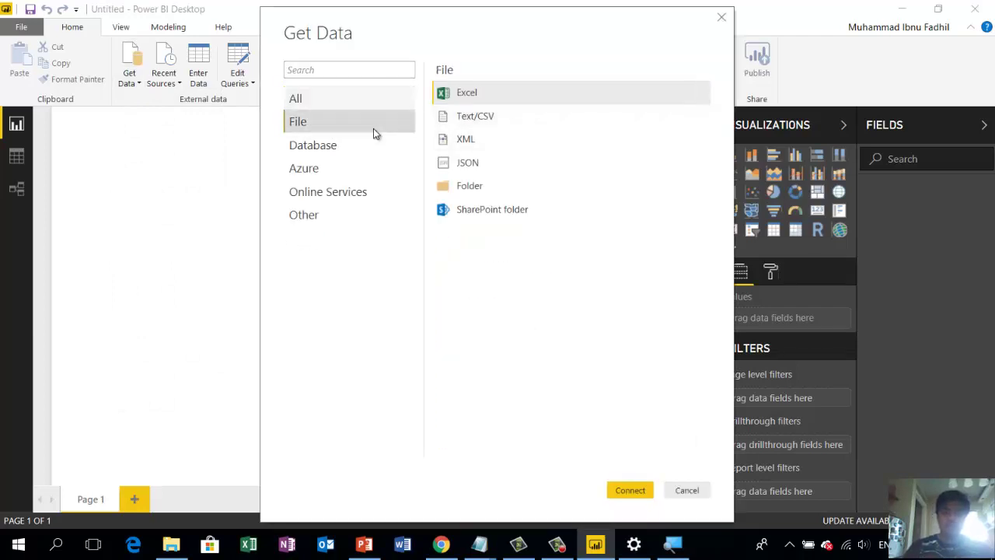
pyautogui.click(324, 152)
pyautogui.click(324, 168)
pyautogui.click(327, 193)
pyautogui.click(323, 216)
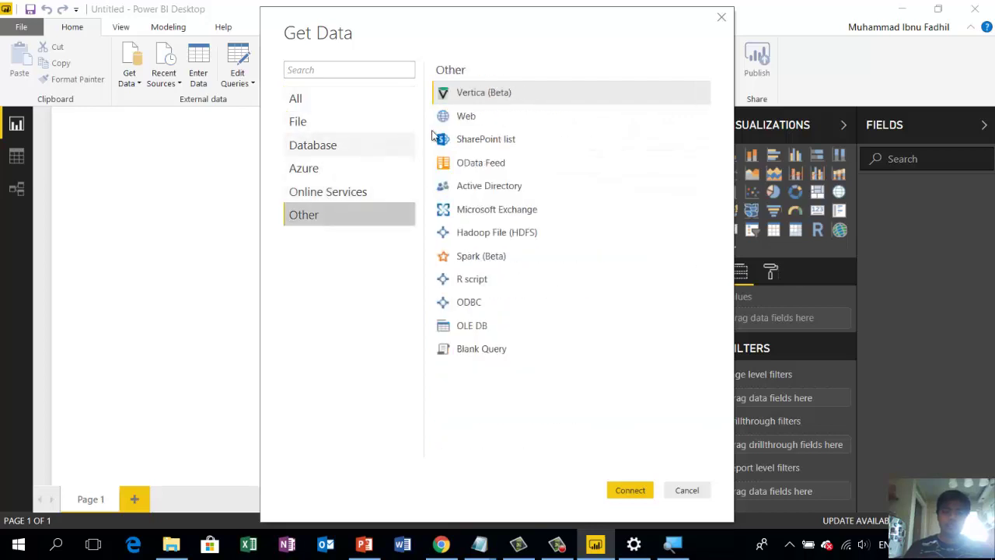
# - Try to connect to the copied Highest Rated IMDb "Top 250" Titles address as a Web data source
pyautogui.click(463, 118)
pyautogui.click(631, 491)
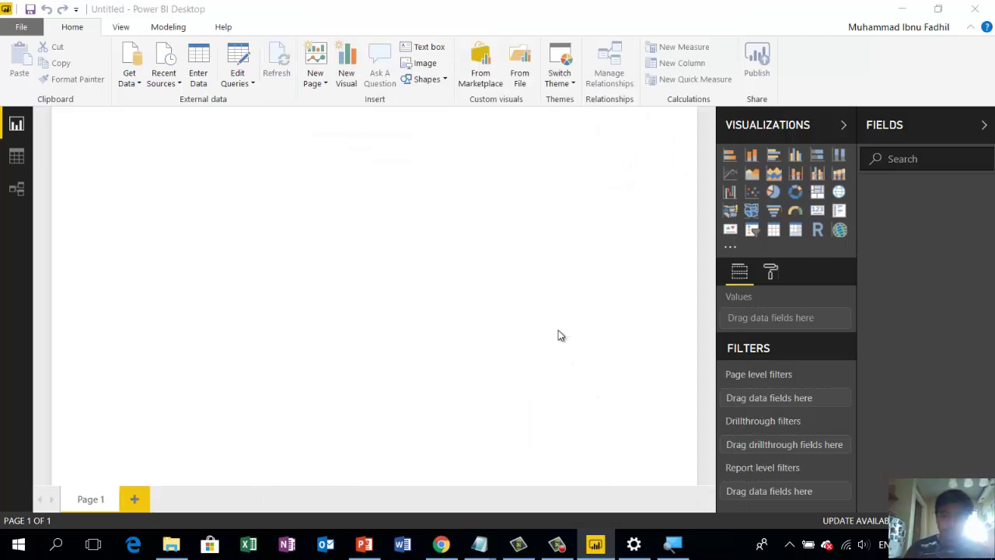
pyautogui.hotkey('ctrl', 'v')
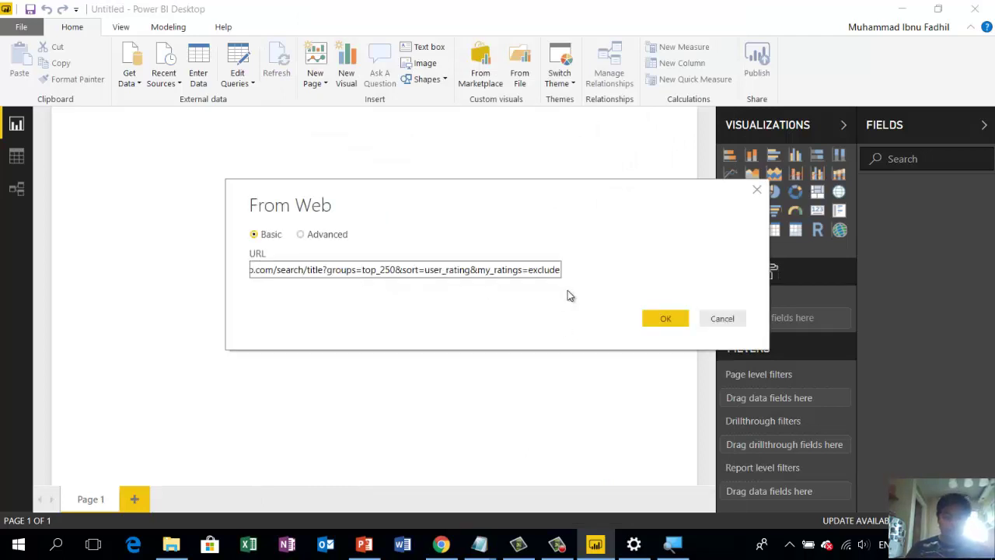
pyautogui.click(664, 325)
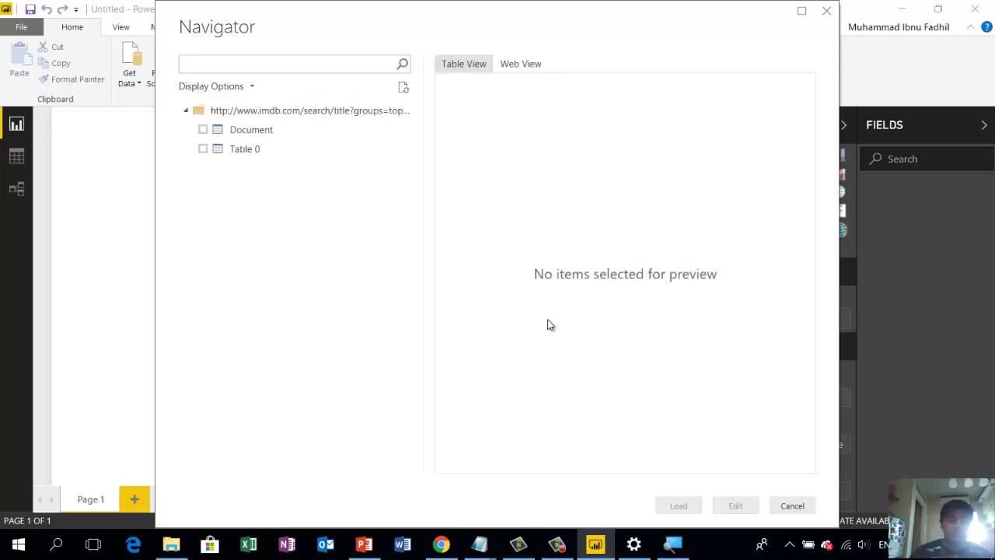
# - Preview Table 0 and Document from the IMDb search page and close the Navigator without loading either
pyautogui.click(261, 151)
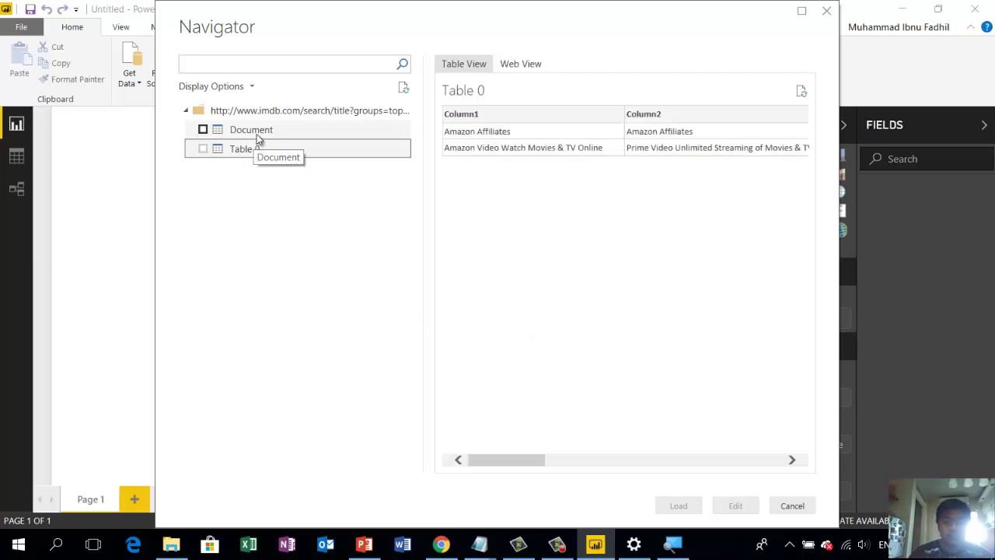
pyautogui.click(257, 134)
pyautogui.click(259, 151)
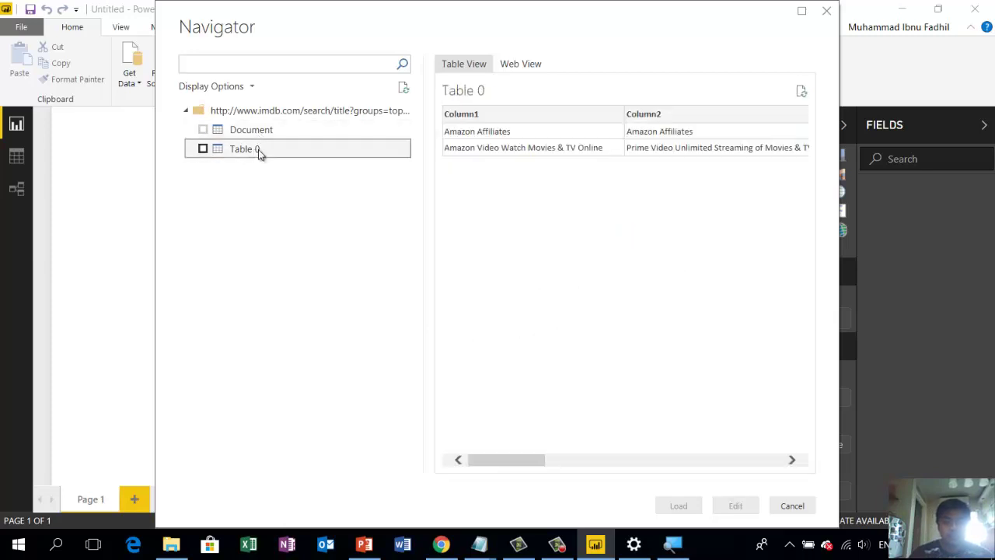
pyautogui.click(827, 10)
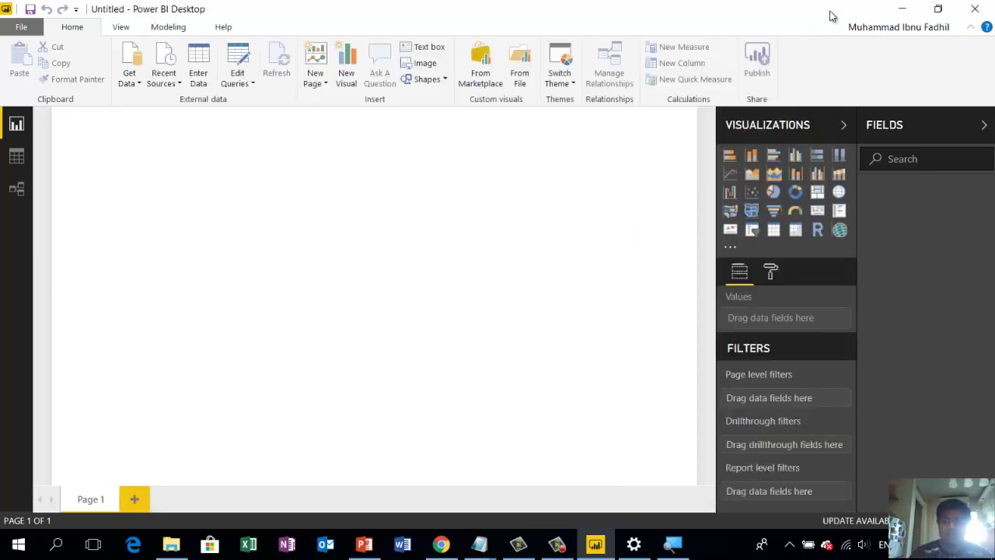
# - Switch back to Chrome to look for another IMDb ratings page
pyautogui.click(441, 543)
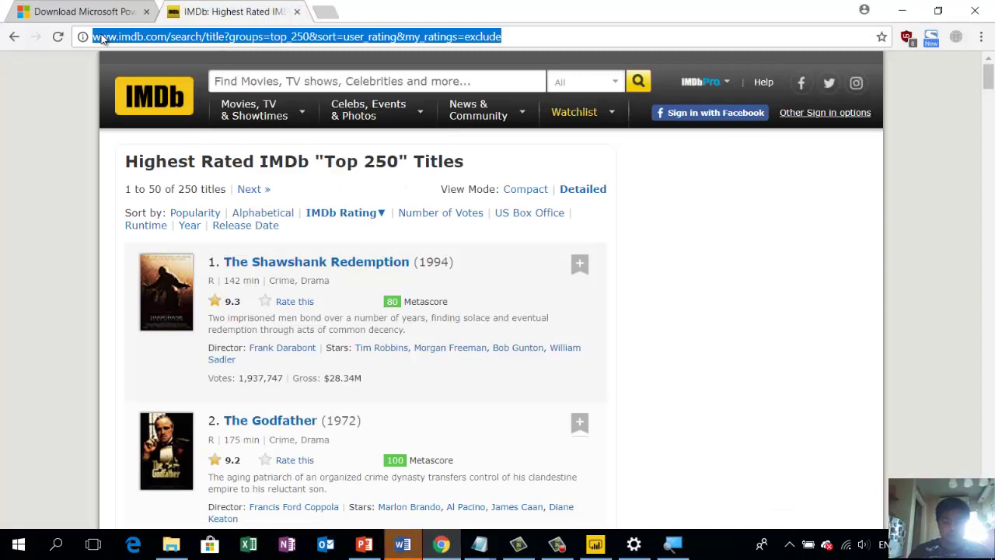
pyautogui.write('highest')
pyautogui.press('BackSpace')
pyautogui.press('BackSpace')
pyautogui.press('BackSpace')
pyautogui.press('BackSpace')
pyautogui.press('BackSpace')
pyautogui.press('BackSpace')
pyautogui.press('BackSpace')
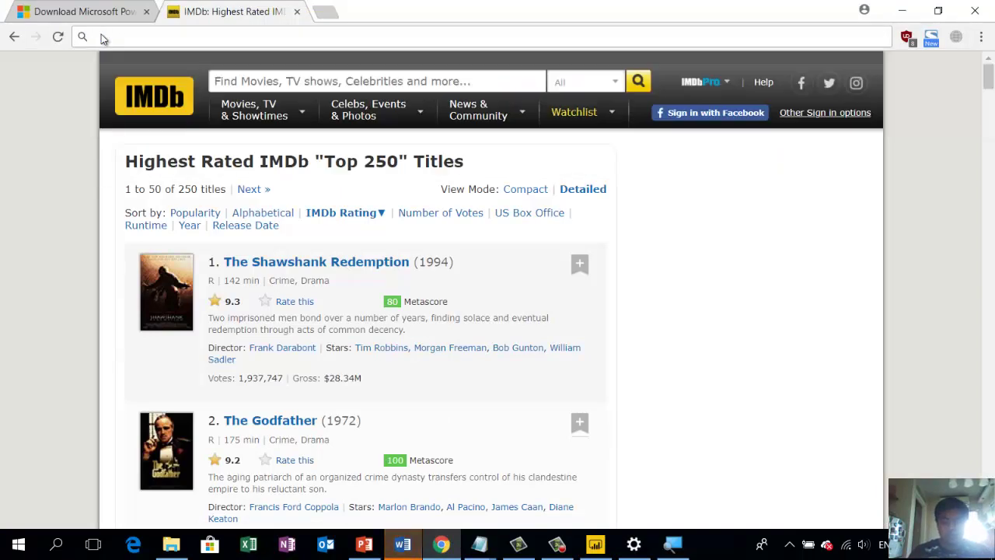
pyautogui.write('movie')
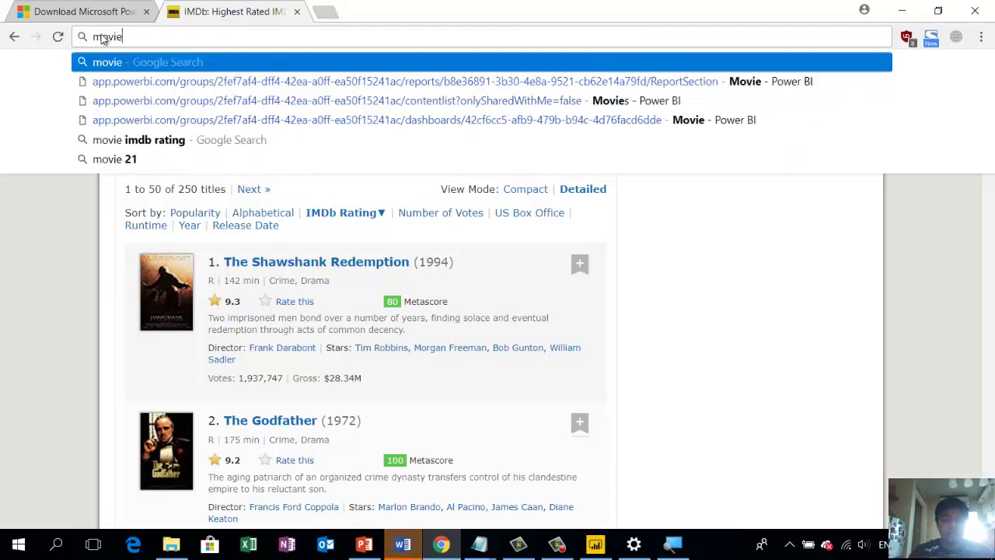
pyautogui.press('BackSpace')
pyautogui.press('BackSpace')
pyautogui.press('BackSpace')
pyautogui.press('BackSpace')
pyautogui.press('BackSpace')
pyautogui.press('BackSpace')
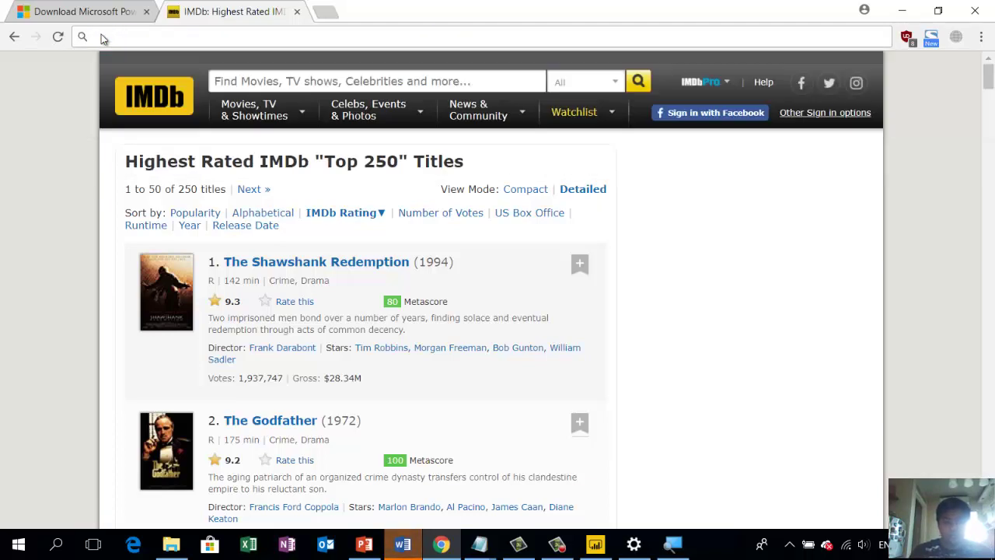
# - Search for "movie imdb rating" and open the IMDb Top 250 result
pyautogui.write('movie im')
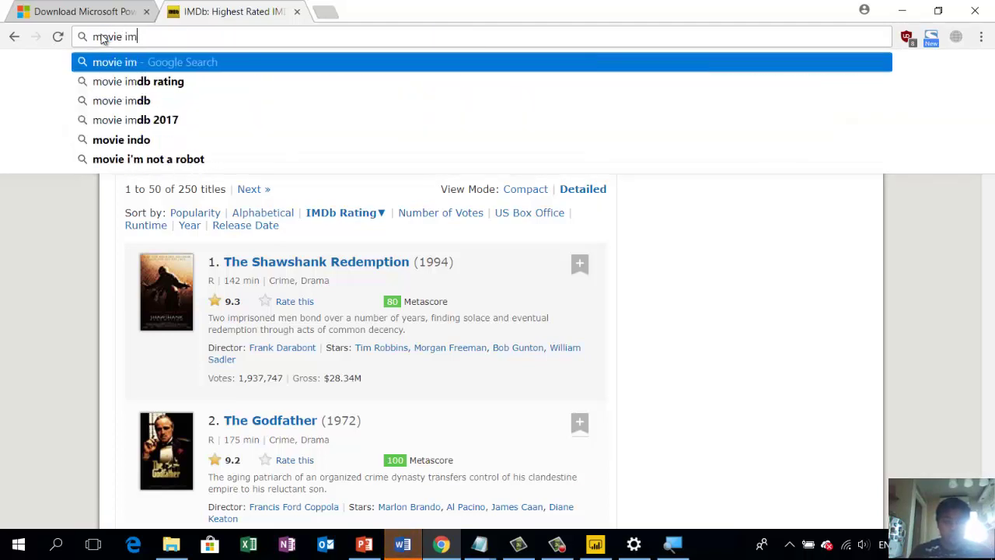
pyautogui.write('db rating')
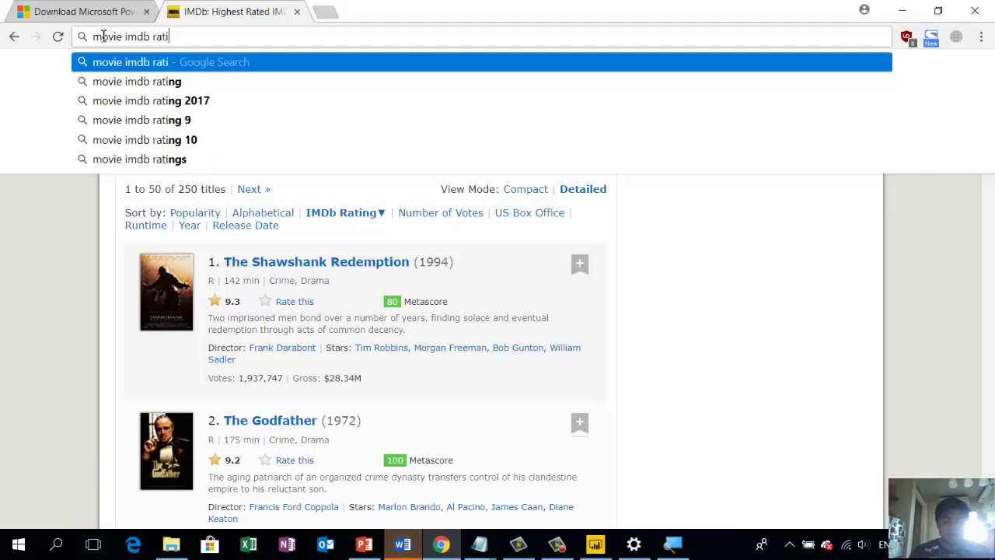
pyautogui.press('Return')
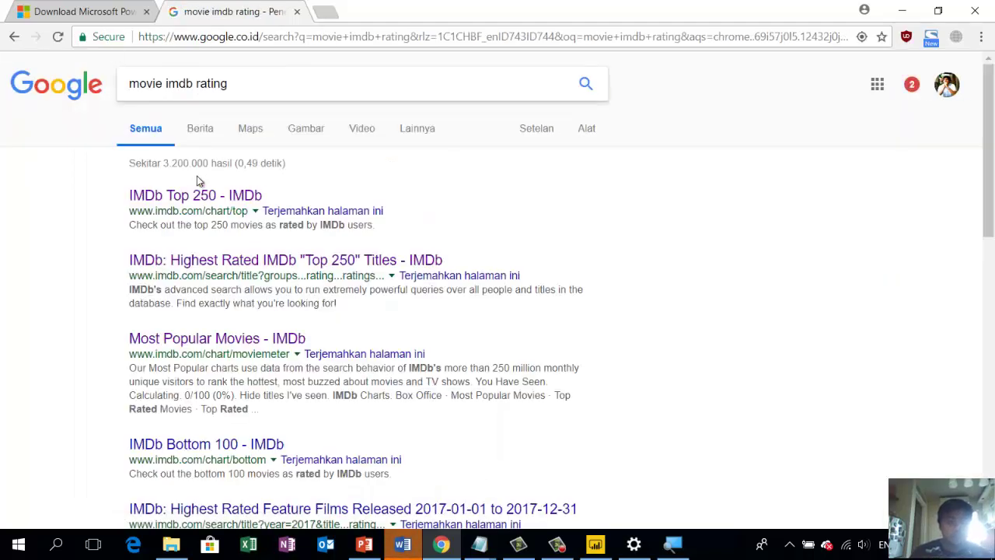
pyautogui.click(195, 195)
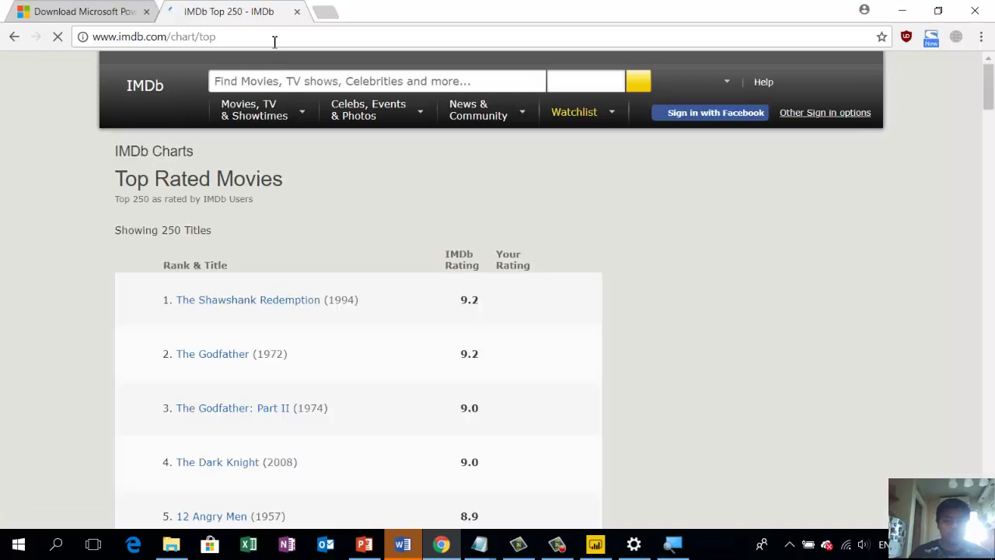
# - Copy the web address of the IMDb Top Rated Movies chart
pyautogui.click(272, 39)
pyautogui.hotkey('ctrl', 'c')
pyautogui.click(282, 60)
pyautogui.hotkey('alt', 'Tab')
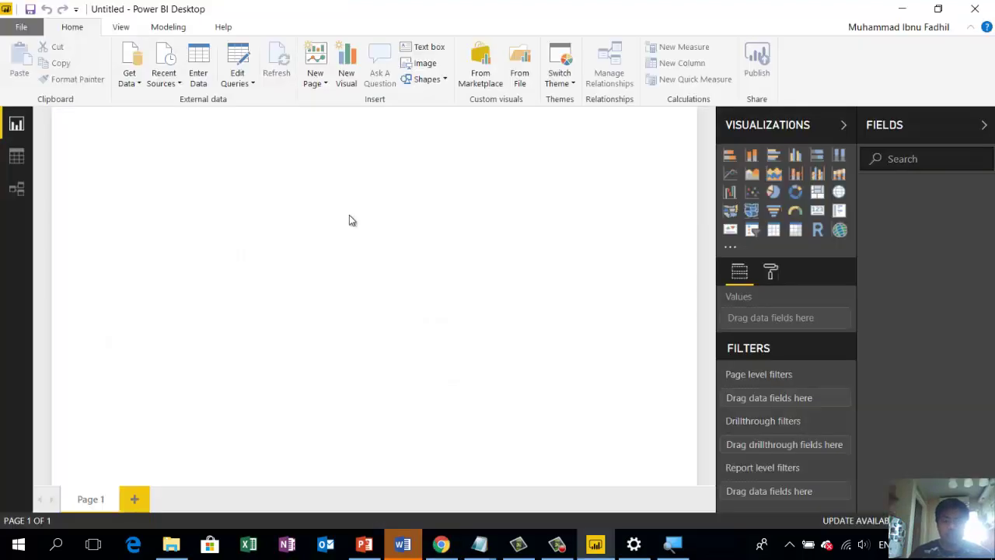
pyautogui.click(129, 62)
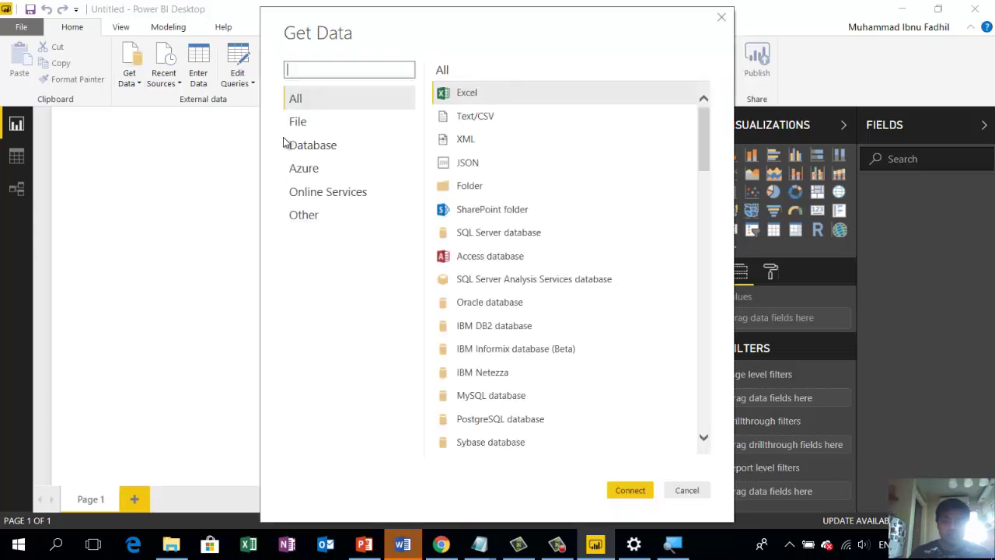
pyautogui.write('we')
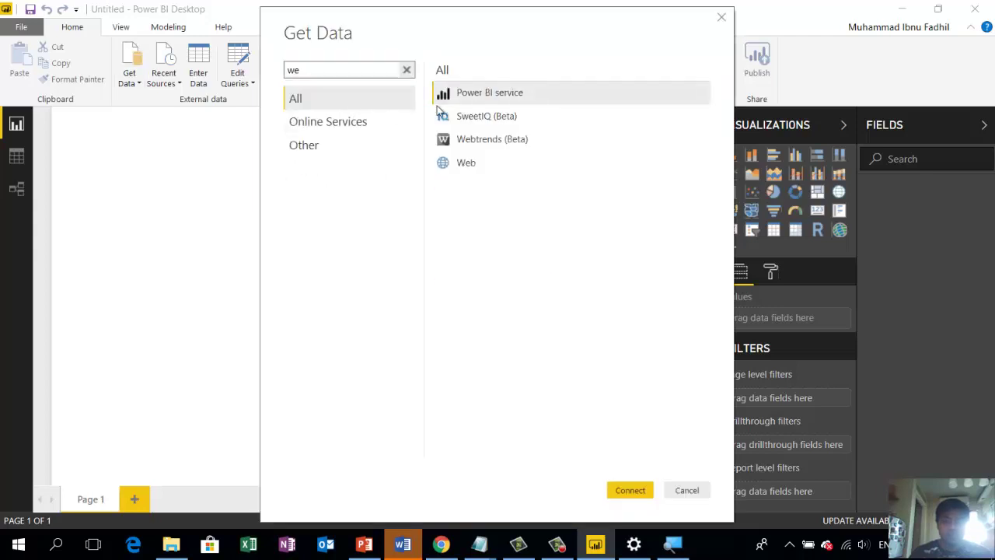
pyautogui.doubleClick(471, 165)
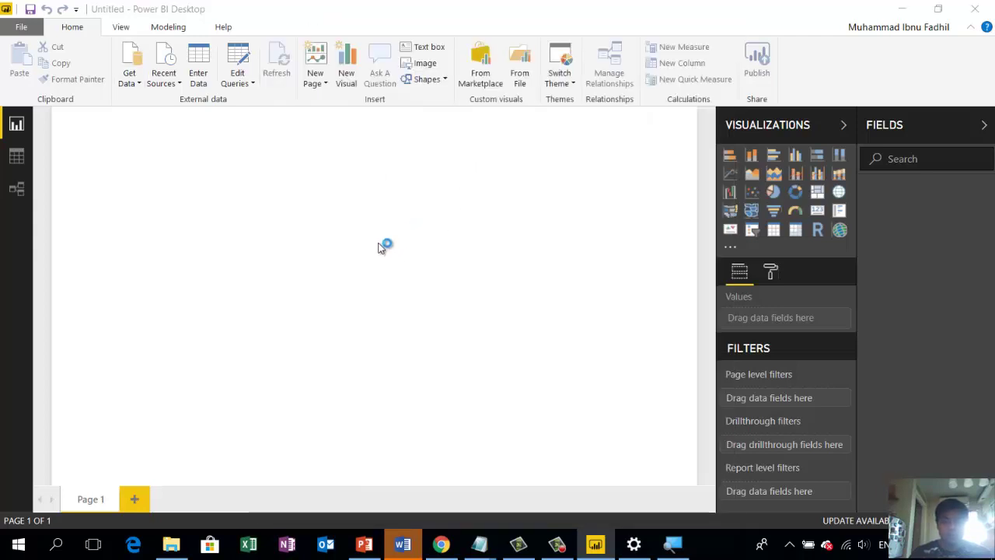
pyautogui.hotkey('ctrl', 'v')
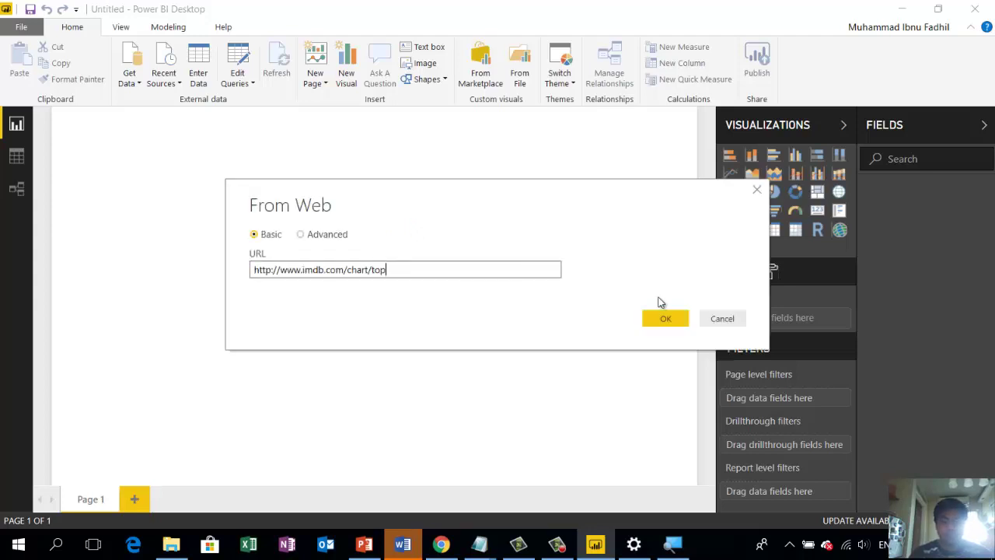
pyautogui.click(661, 319)
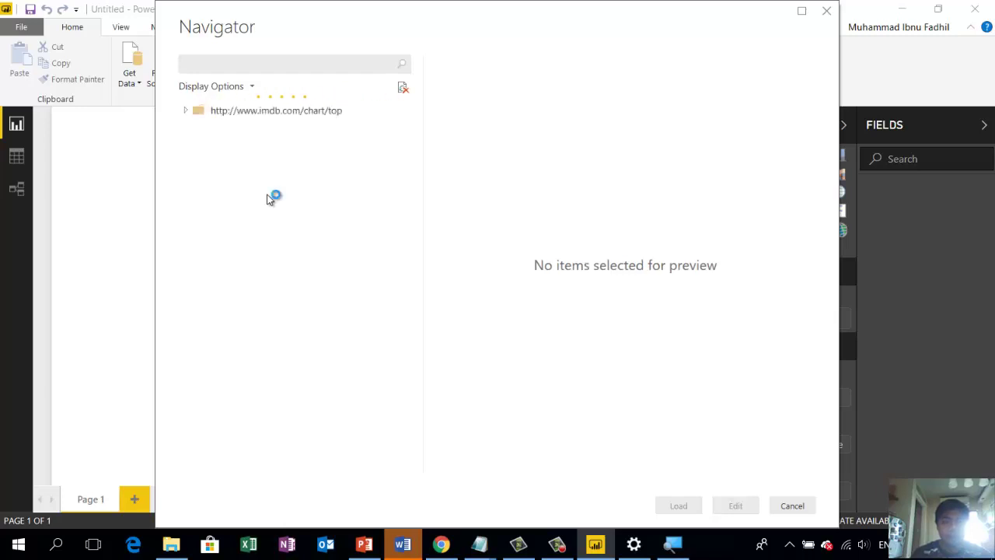
# - Preview Table 1 and Table 0, select Table 0 and open it for editing in Power Query Editor
pyautogui.click(244, 168)
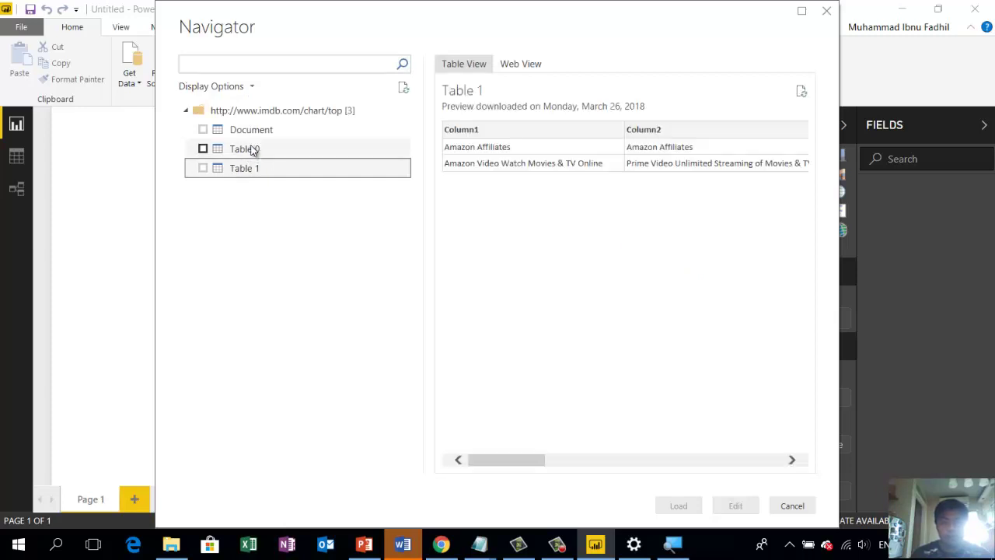
pyautogui.click(252, 149)
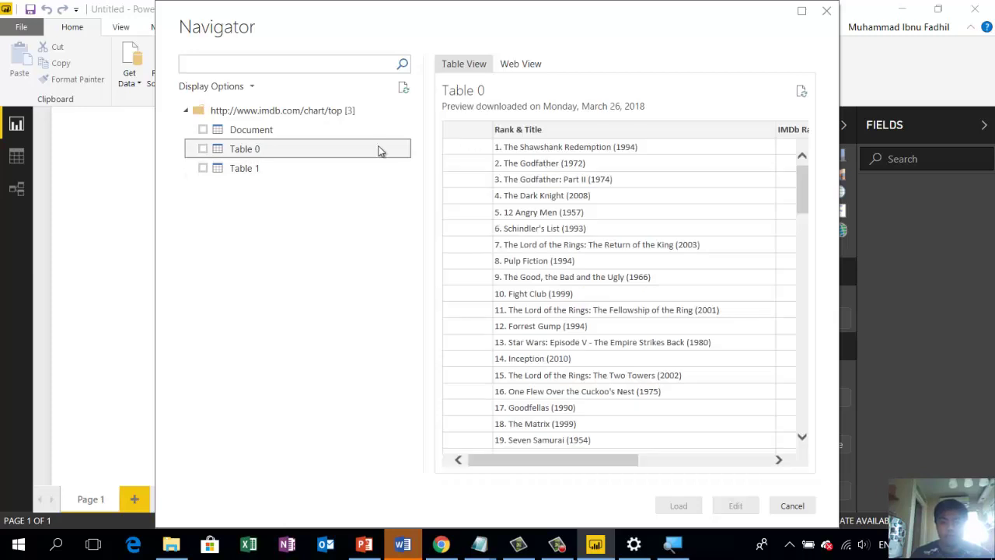
pyautogui.click(203, 150)
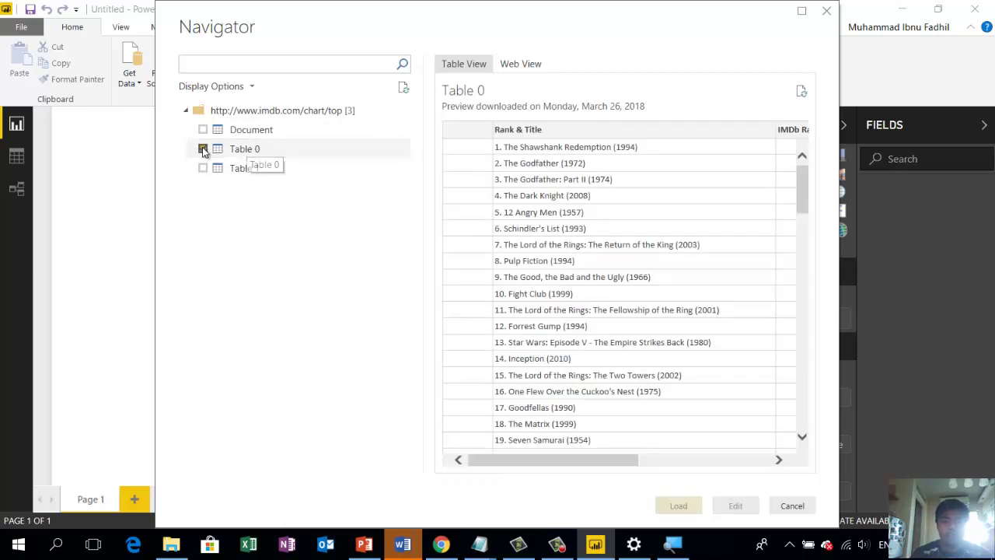
pyautogui.click(736, 505)
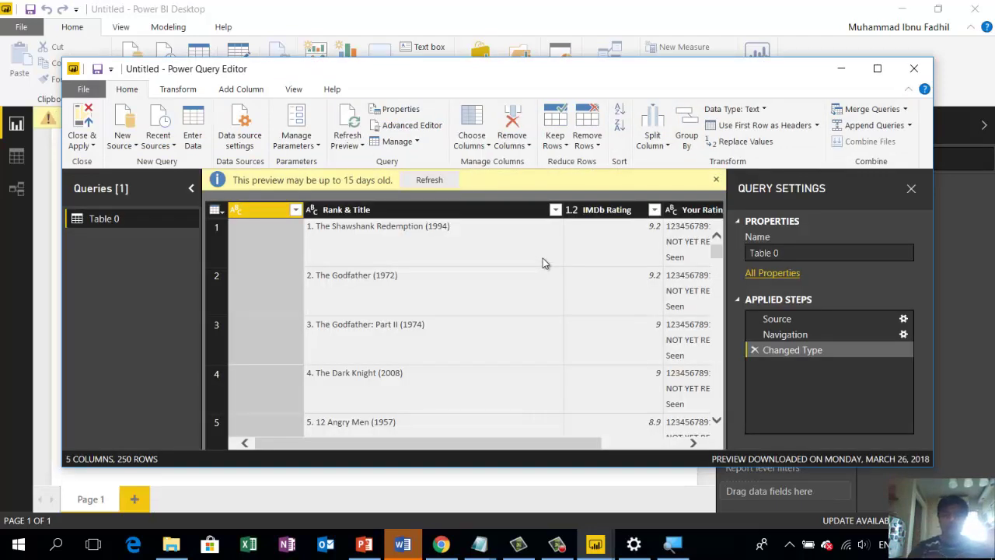
# - Maximize Power Query Editor and remove the empty unnamed column before Rank & Title
pyautogui.click(393, 259)
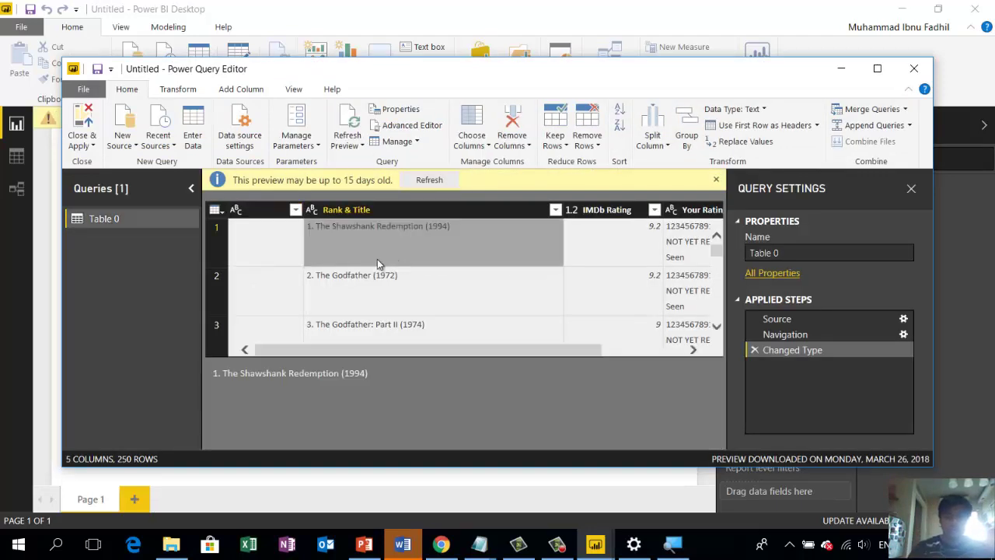
pyautogui.click(264, 249)
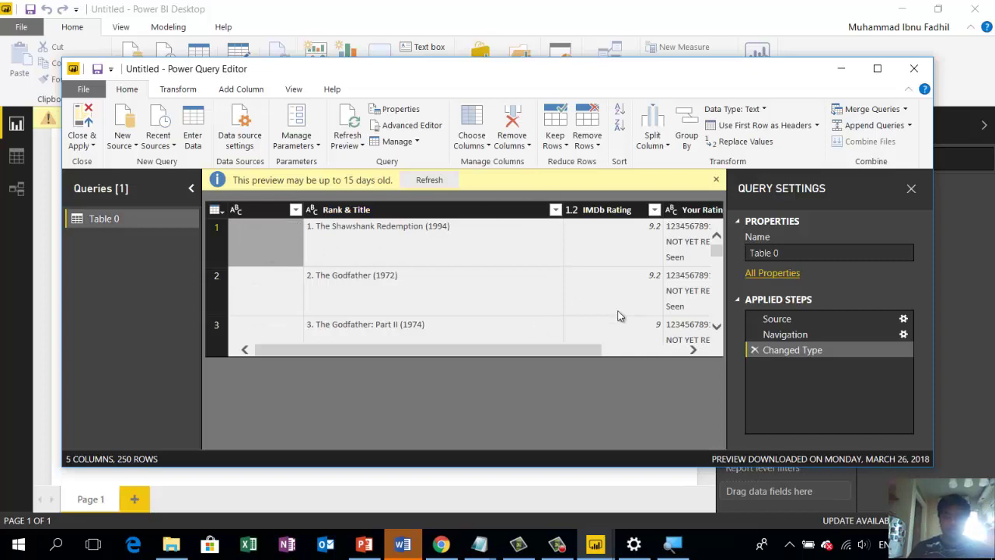
pyautogui.click(878, 69)
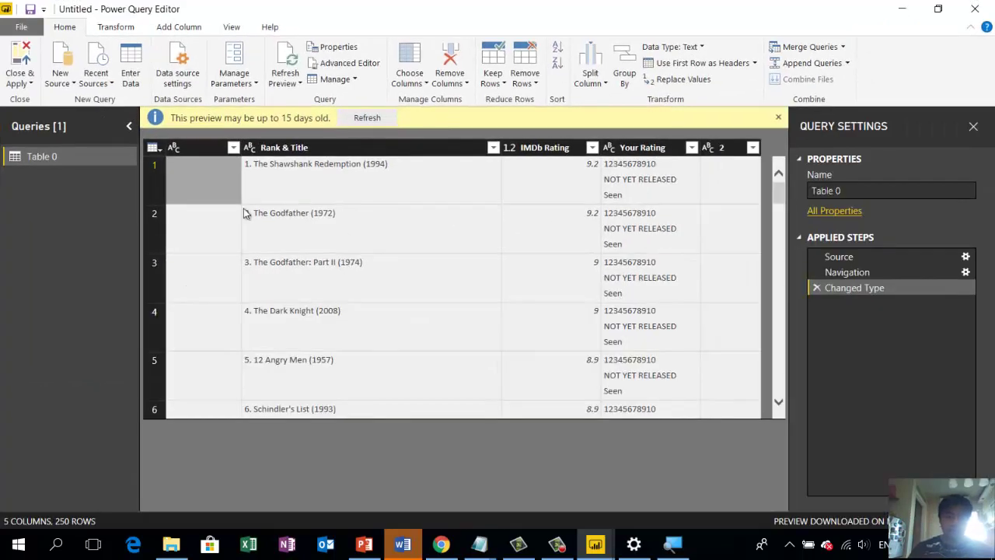
pyautogui.click(196, 150)
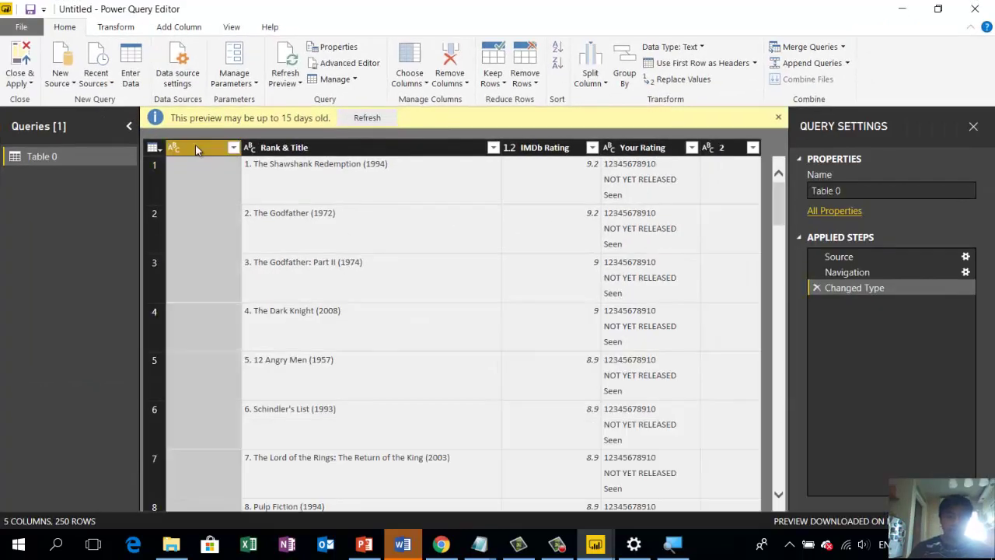
pyautogui.rightClick(196, 150)
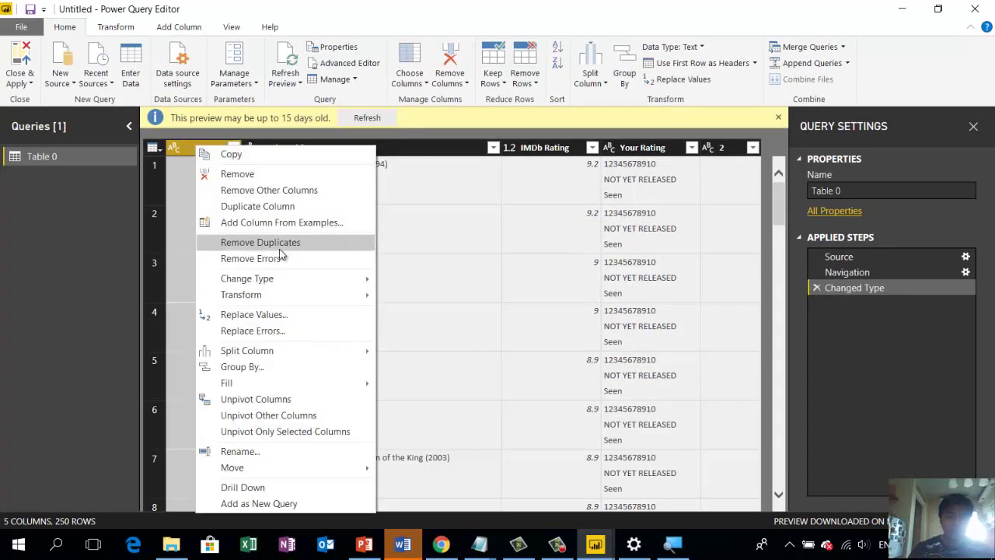
pyautogui.click(277, 174)
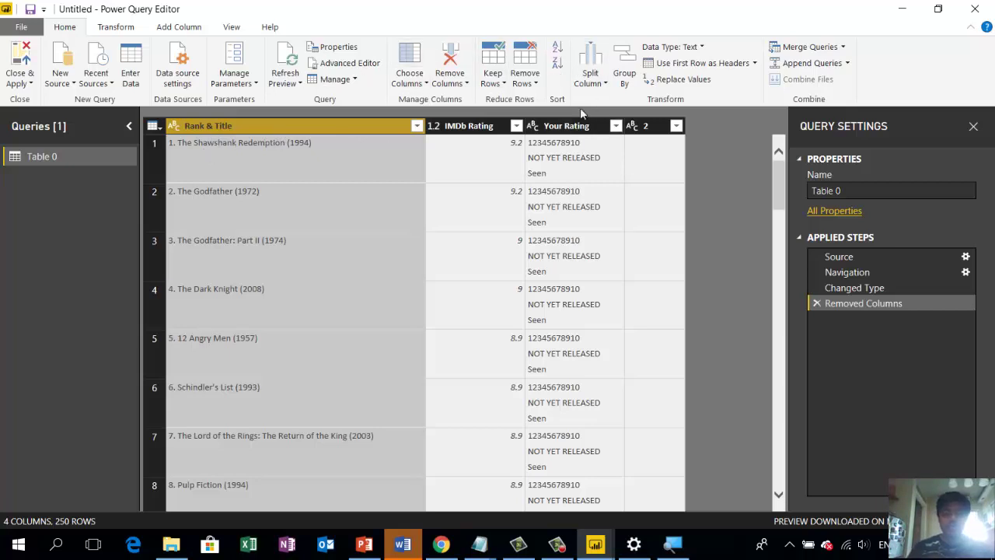
# - Split the Rank & Title column at the left-most occurrence of a custom delimiter consisting of a period and a space
pyautogui.click(588, 58)
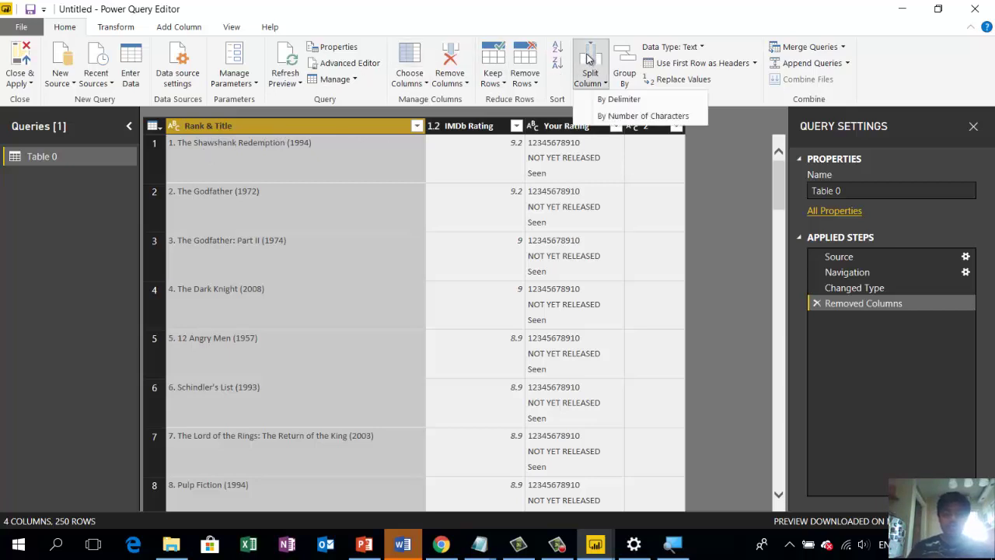
pyautogui.click(610, 113)
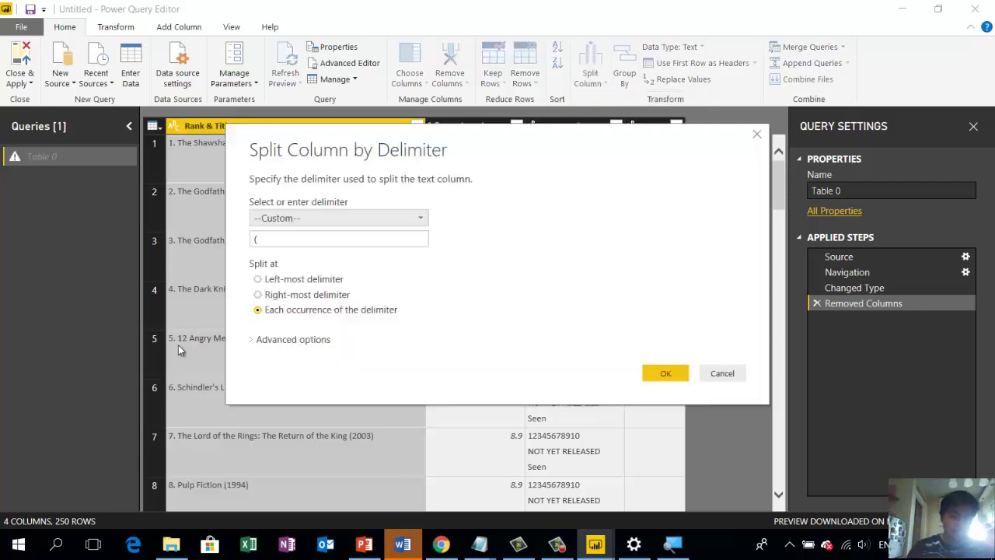
pyautogui.click(308, 239)
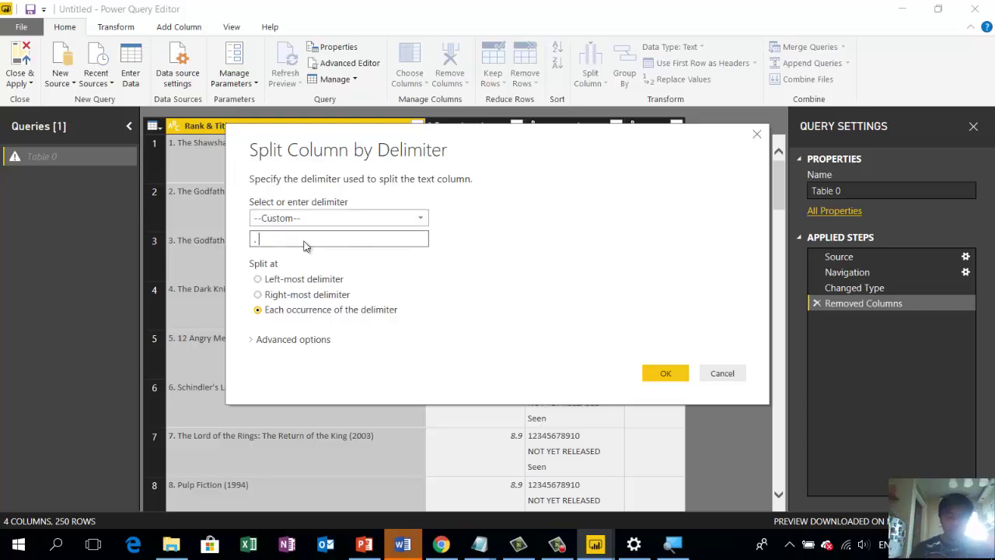
pyautogui.click(305, 283)
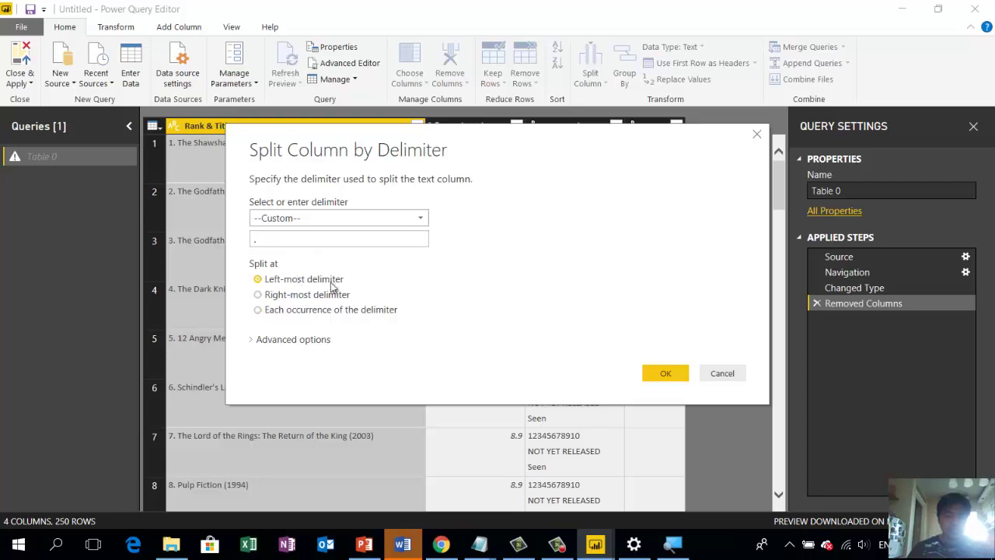
pyautogui.click(665, 373)
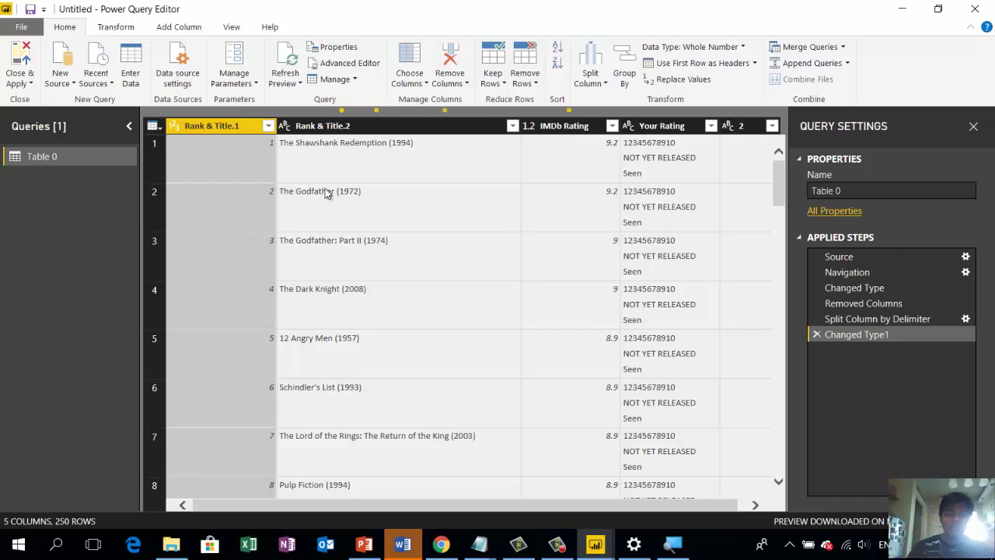
# - Split the Rank & Title.2 column at the right-most occurrence of the custom delimiter "("
pyautogui.click(339, 145)
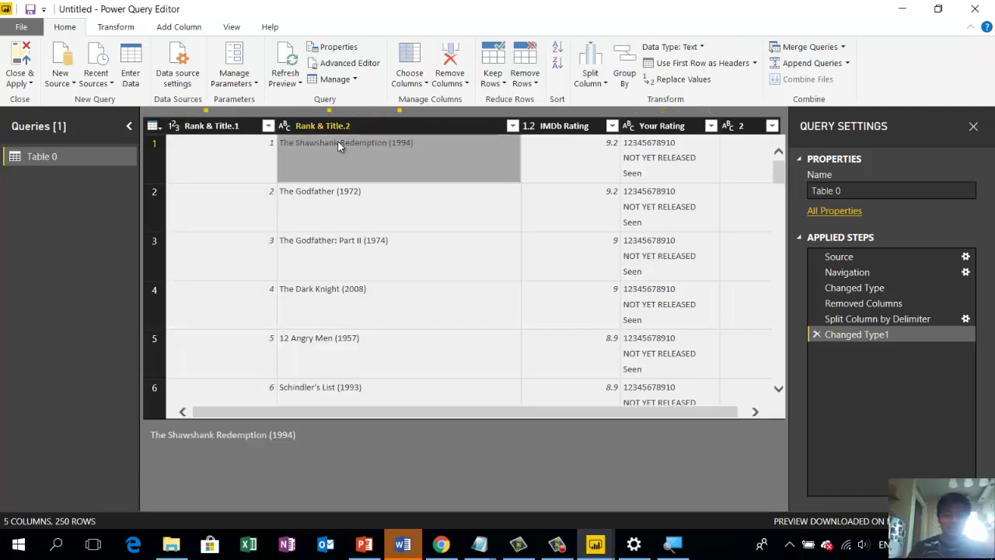
pyautogui.click(374, 126)
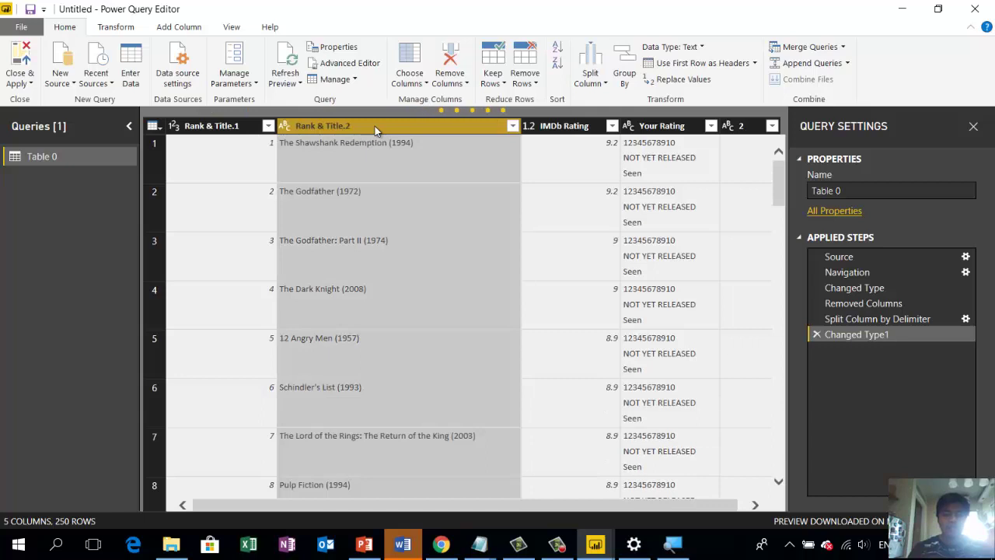
pyautogui.click(583, 76)
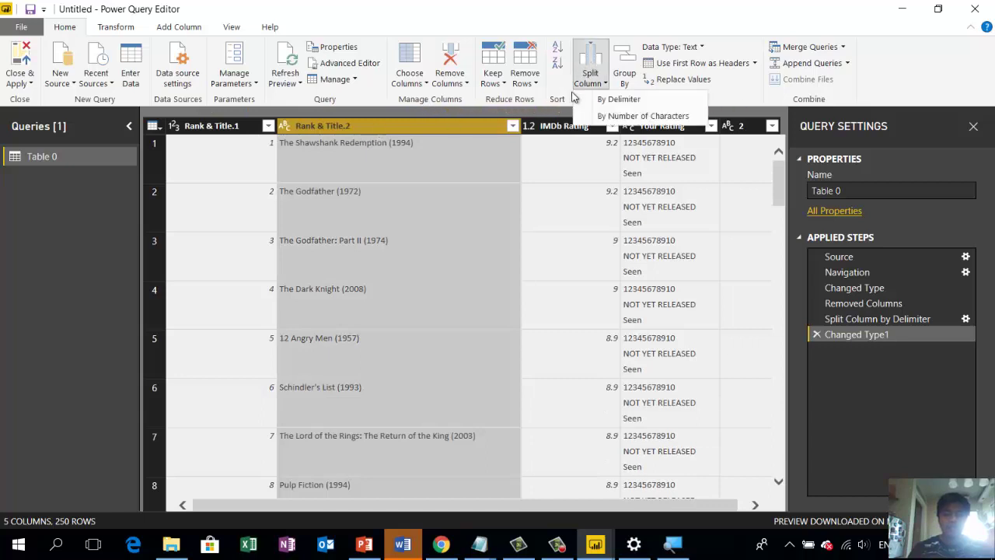
pyautogui.click(600, 100)
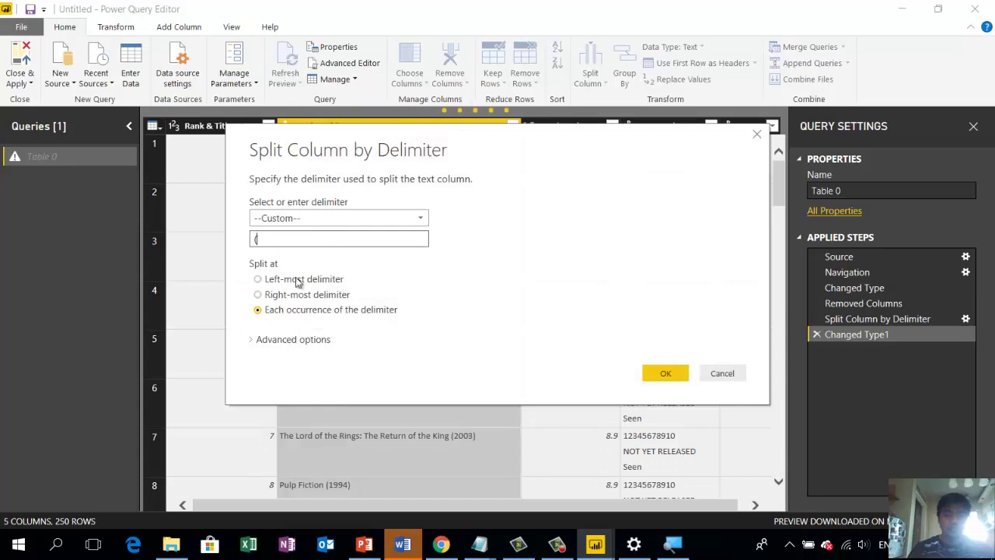
pyautogui.click(311, 296)
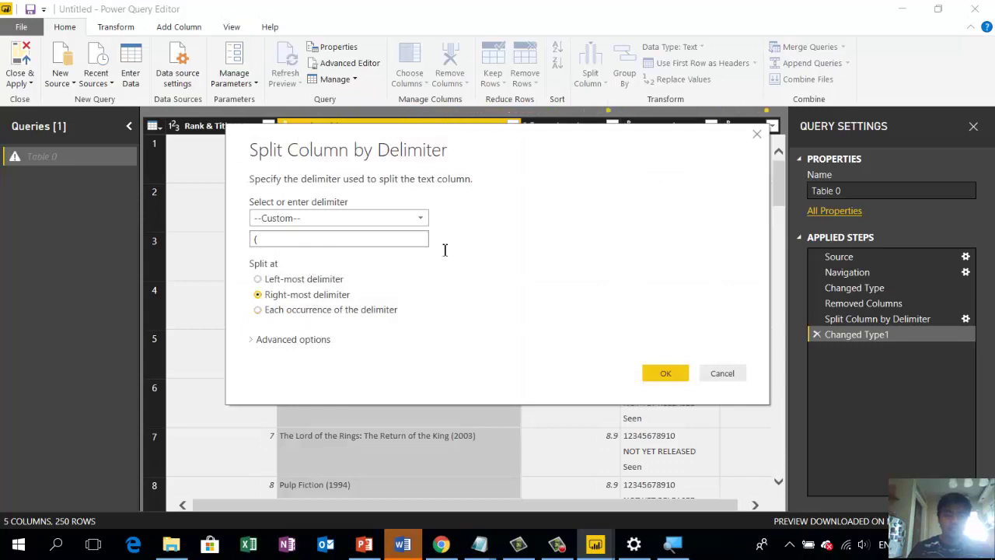
pyautogui.click(666, 375)
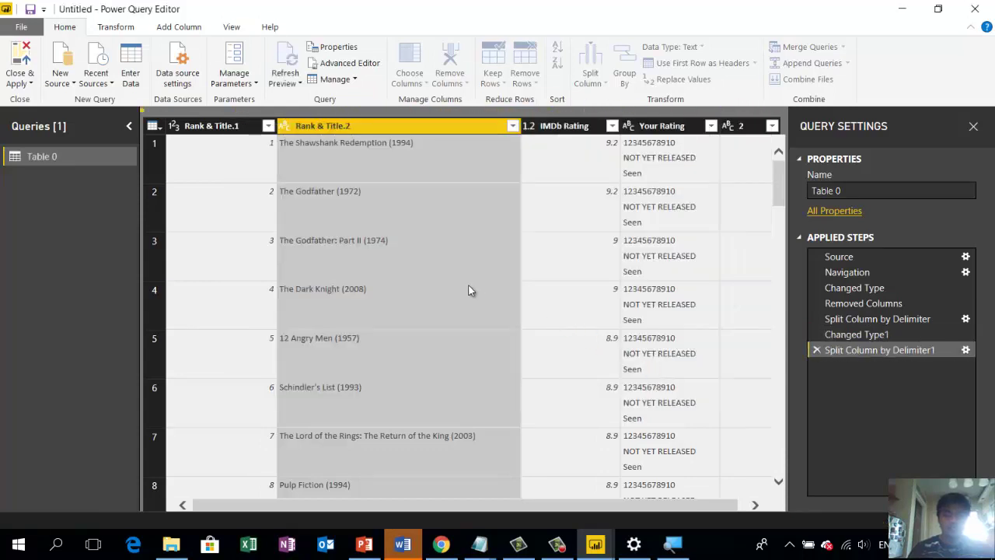
# - Replace ")" with nothing in the Rank & Title.2.2 column and check the years down the rows
pyautogui.click(532, 161)
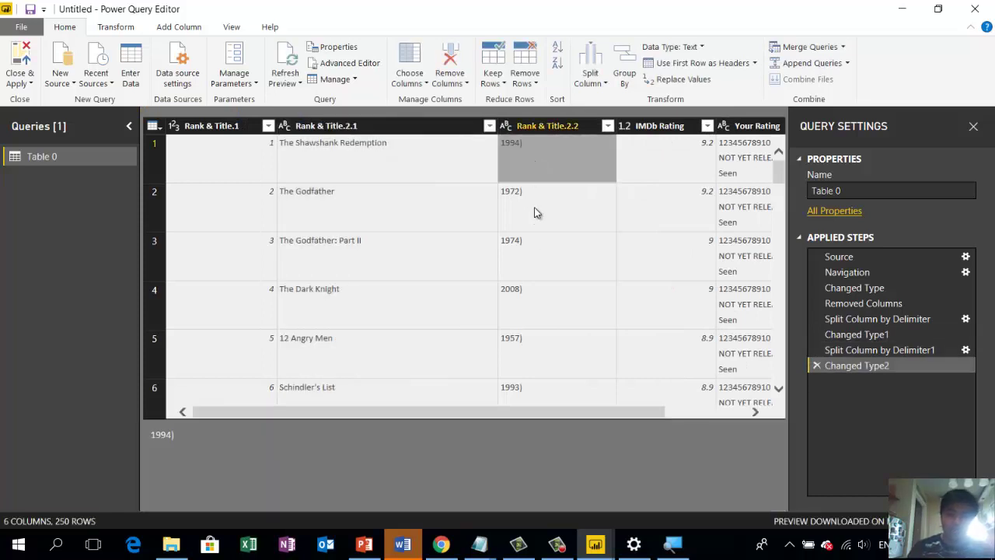
pyautogui.click(545, 127)
pyautogui.rightClick(545, 126)
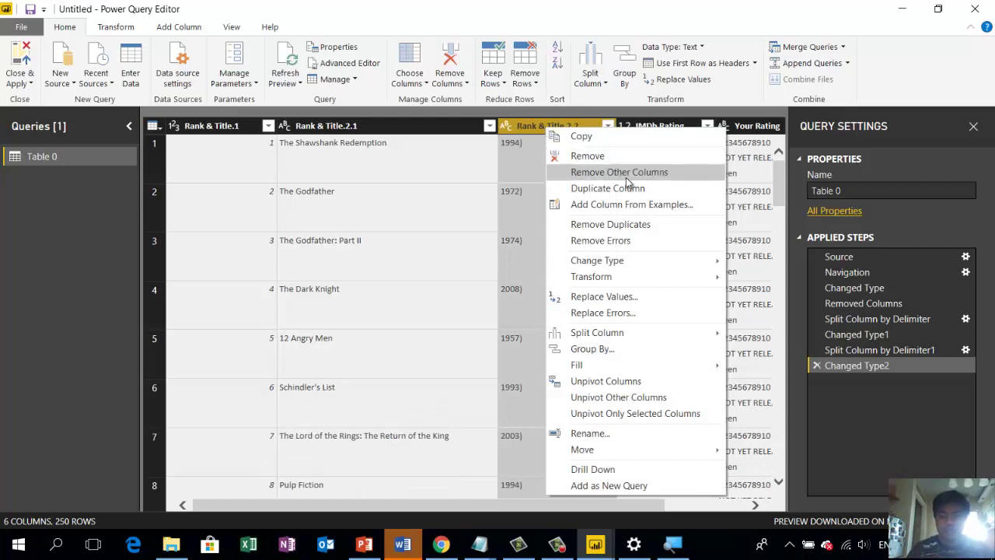
pyautogui.click(611, 294)
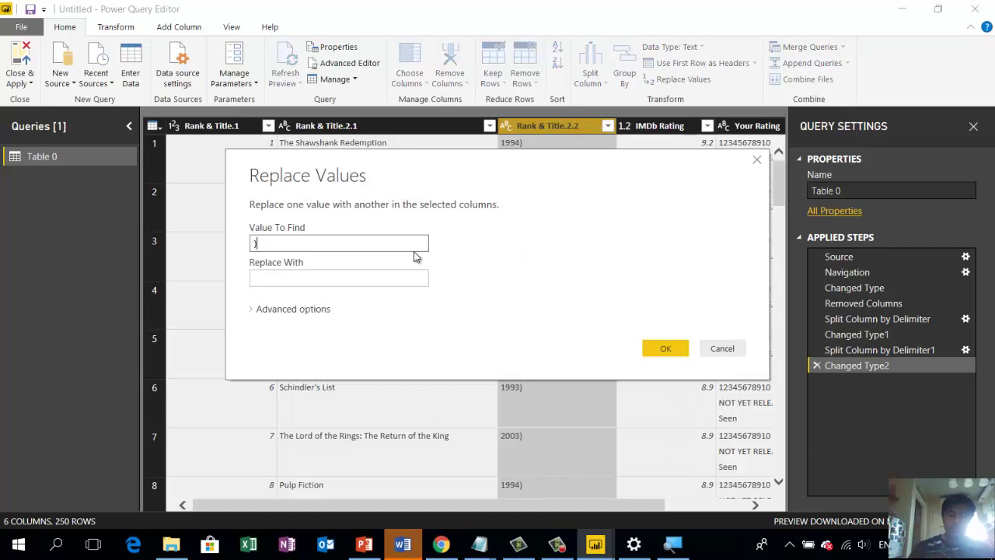
pyautogui.write(')')
pyautogui.click(683, 349)
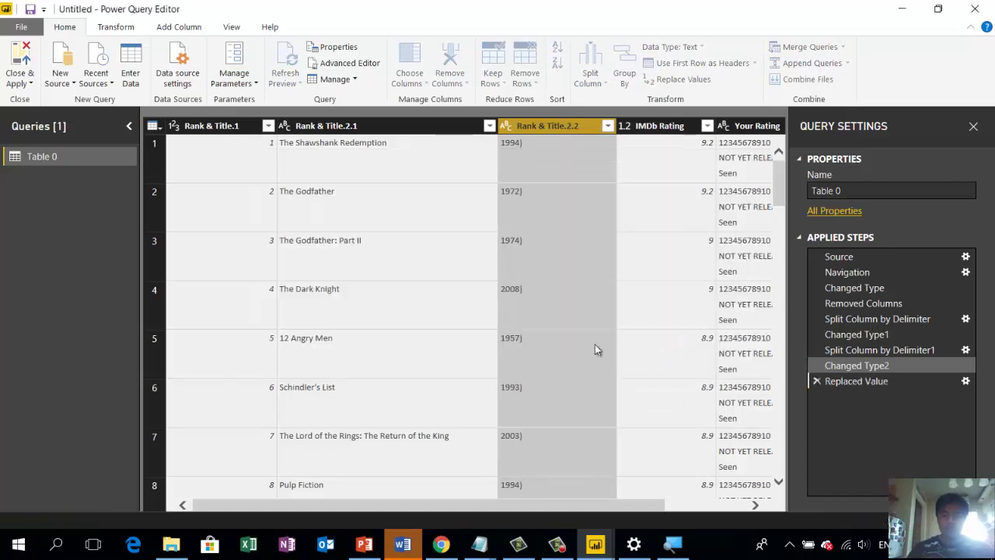
pyautogui.scroll(-5, 559, 237)
pyautogui.scroll(-15, 569, 247)
pyautogui.scroll(-5, 564, 282)
pyautogui.scroll(8, 564, 281)
pyautogui.scroll(15, 564, 281)
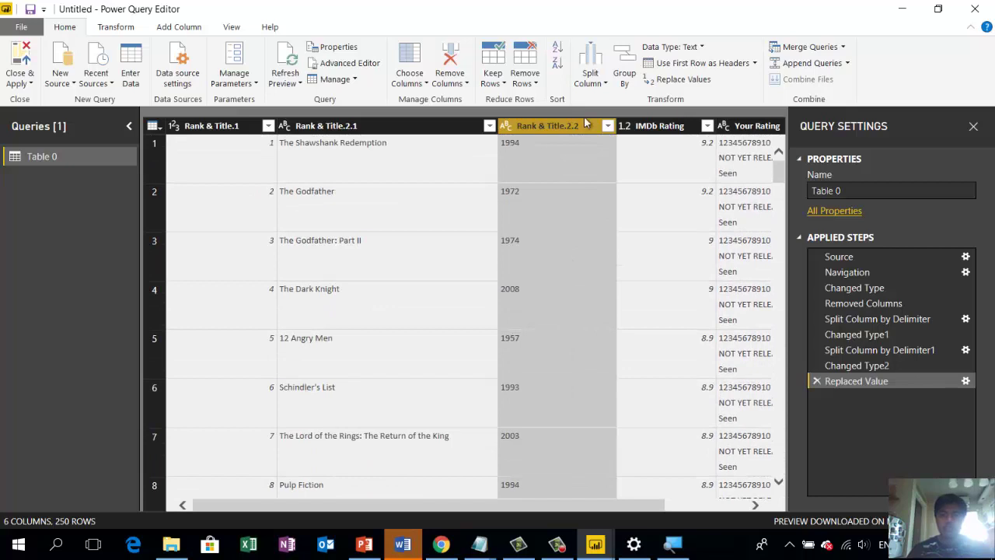
# - Rename the Rank & Title.1 column to No
pyautogui.click(268, 126)
pyautogui.click(269, 128)
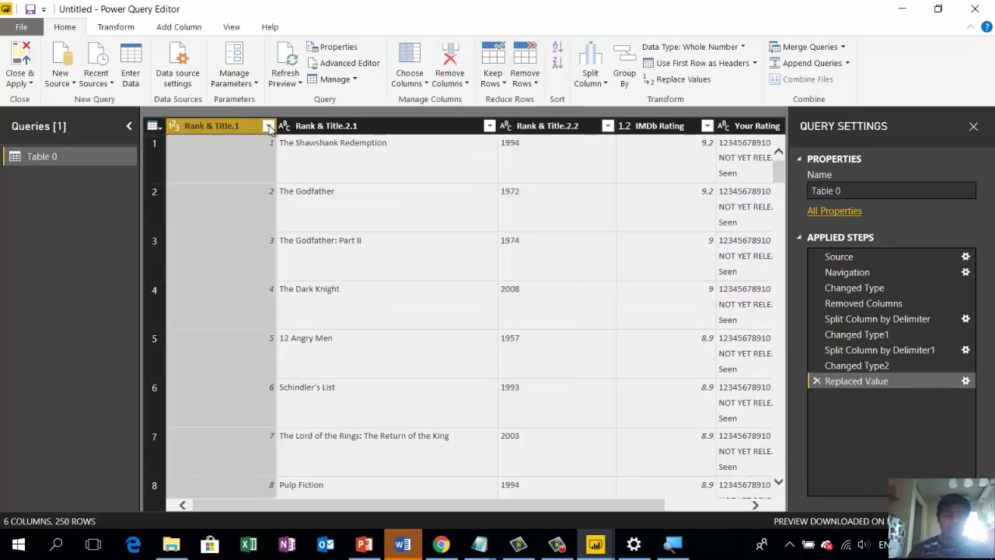
pyautogui.rightClick(237, 129)
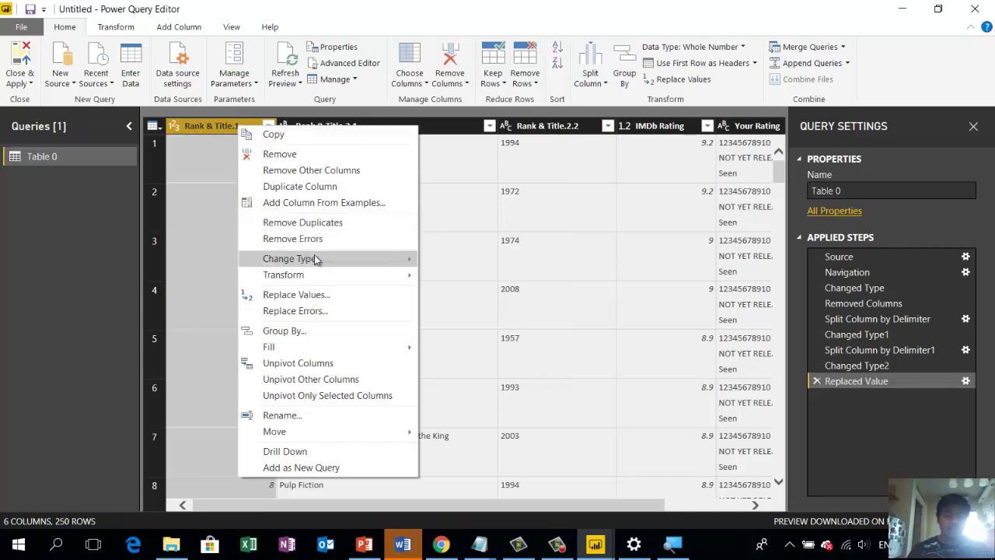
pyautogui.moveTo(315, 259)
pyautogui.click(208, 126)
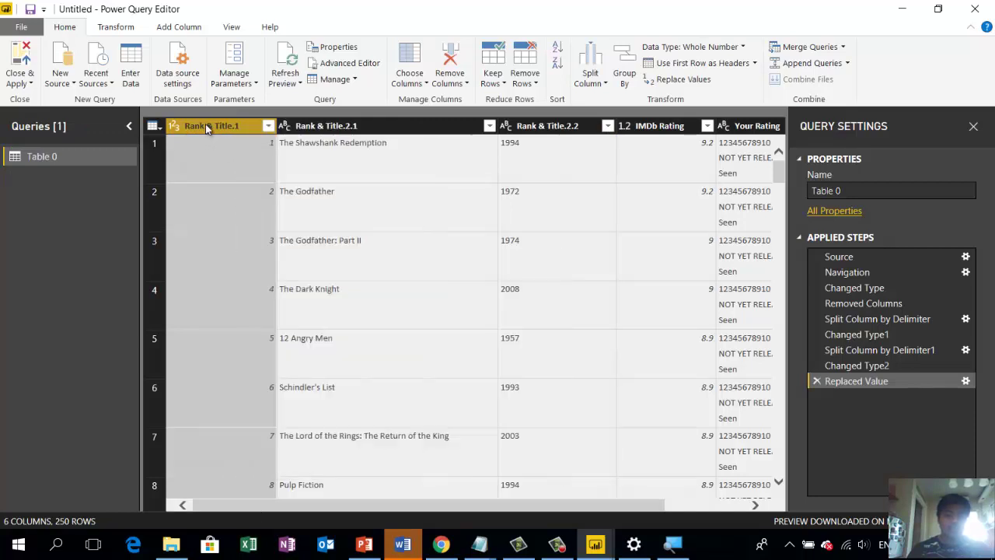
pyautogui.doubleClick(208, 126)
pyautogui.write('No')
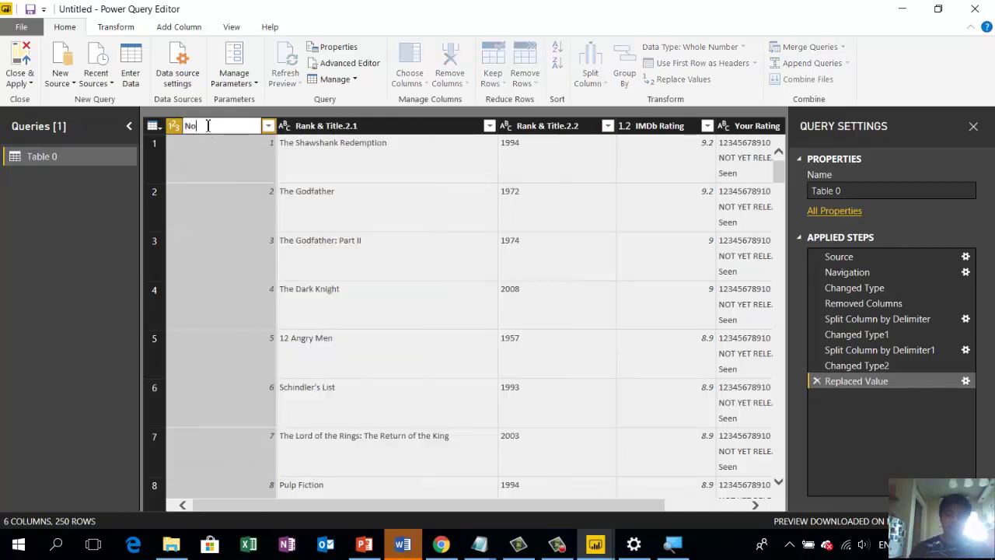
pyautogui.press('Return')
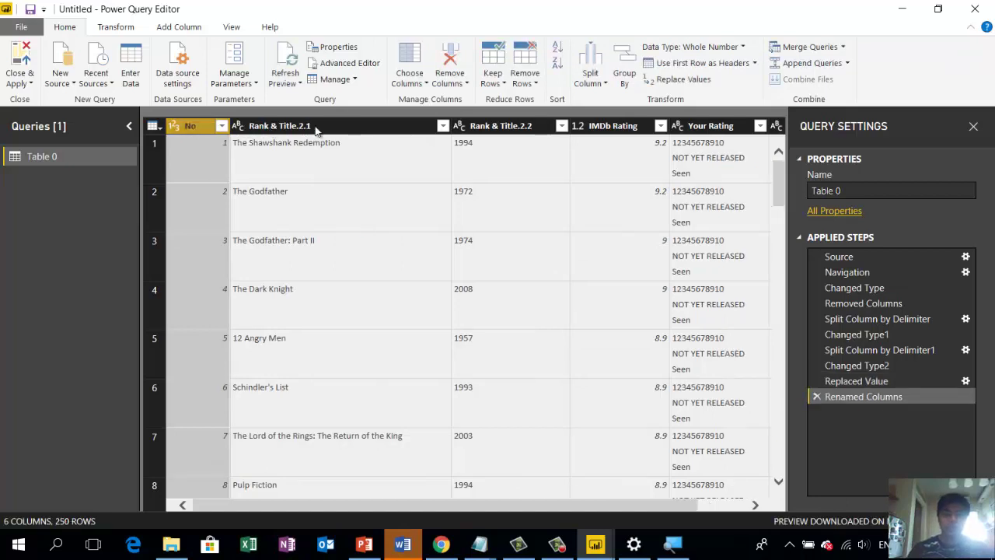
# - Rename the Rank & Title.2.1 column to Title and the Rank & Title.2.2 column to Year
pyautogui.doubleClick(316, 128)
pyautogui.write('Title')
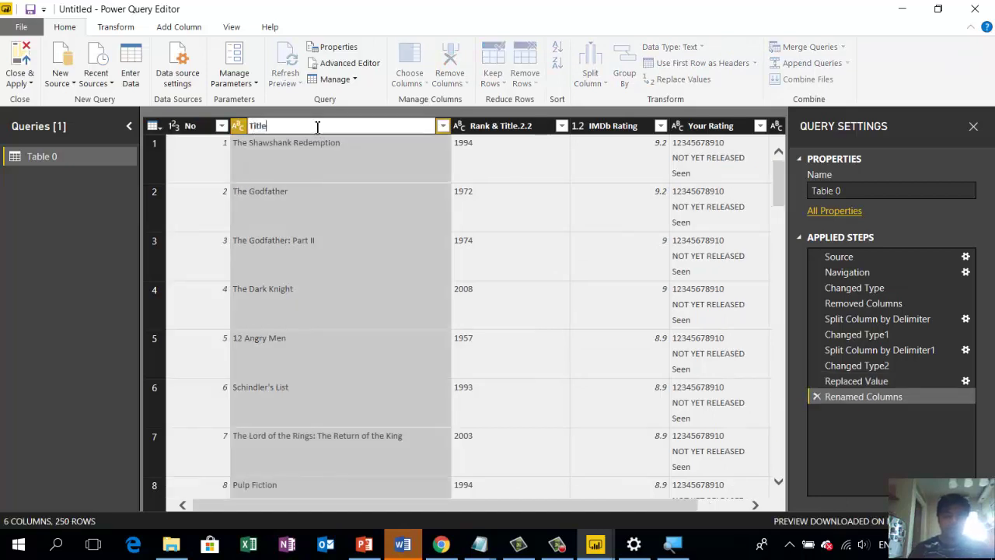
pyautogui.press('Return')
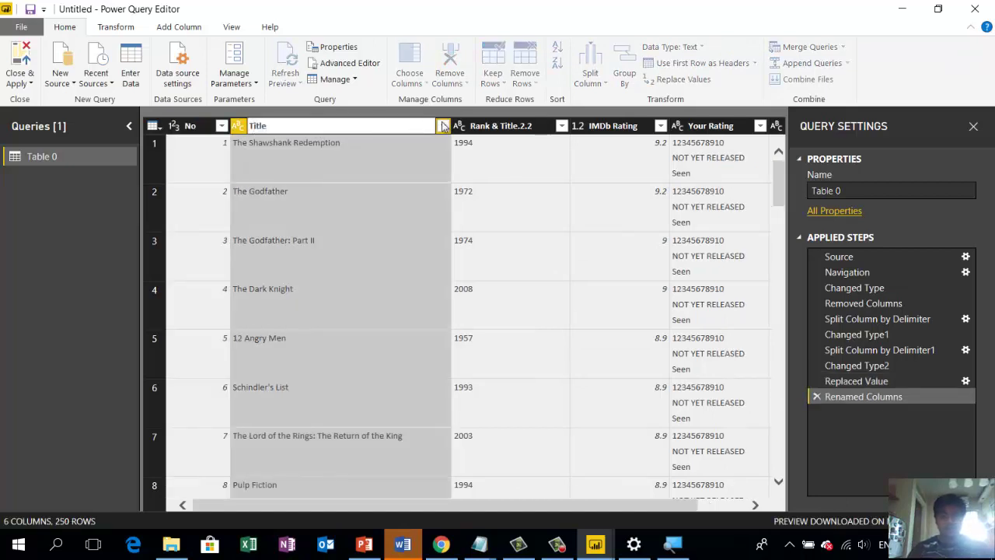
pyautogui.doubleClick(507, 128)
pyautogui.write('Year')
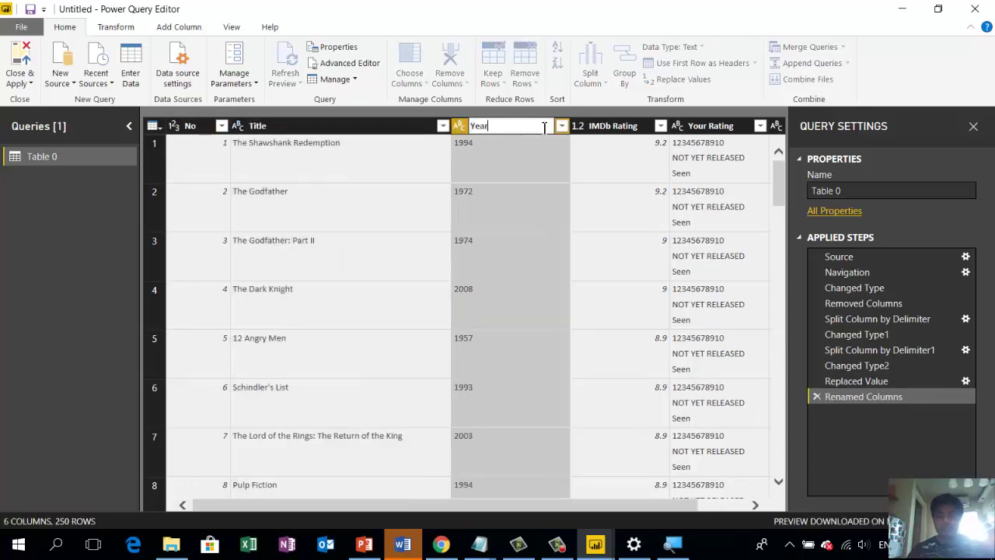
pyautogui.press('Return')
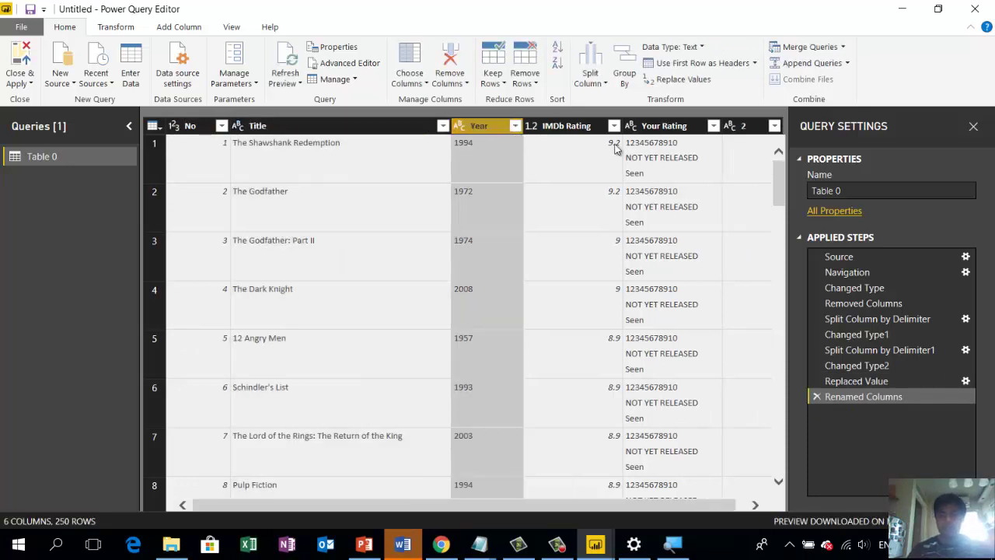
# - Remove the Your Rating column and the empty column named 2
pyautogui.scroll(-3, 604, 252)
pyautogui.scroll(3, 604, 255)
pyautogui.click(678, 126)
pyautogui.rightClick(681, 126)
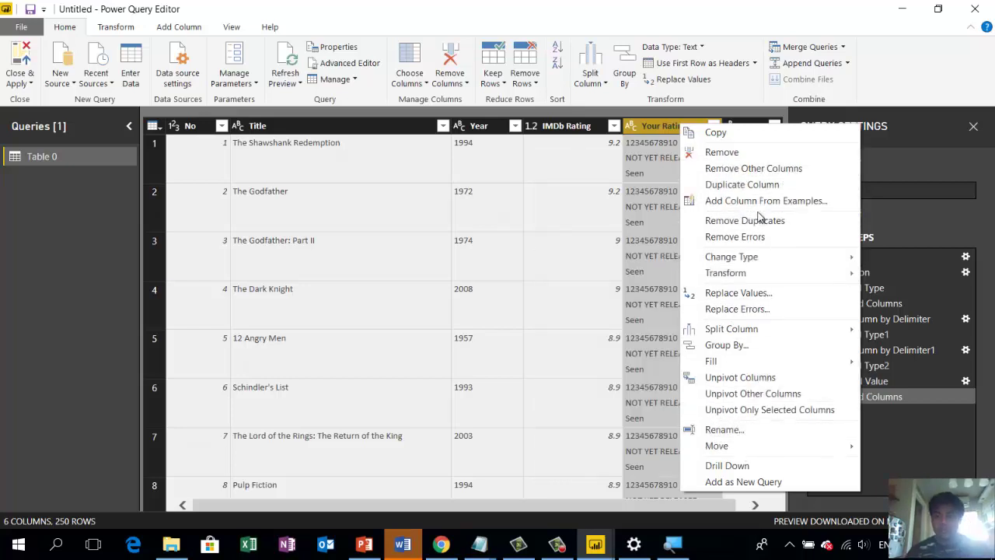
pyautogui.click(742, 152)
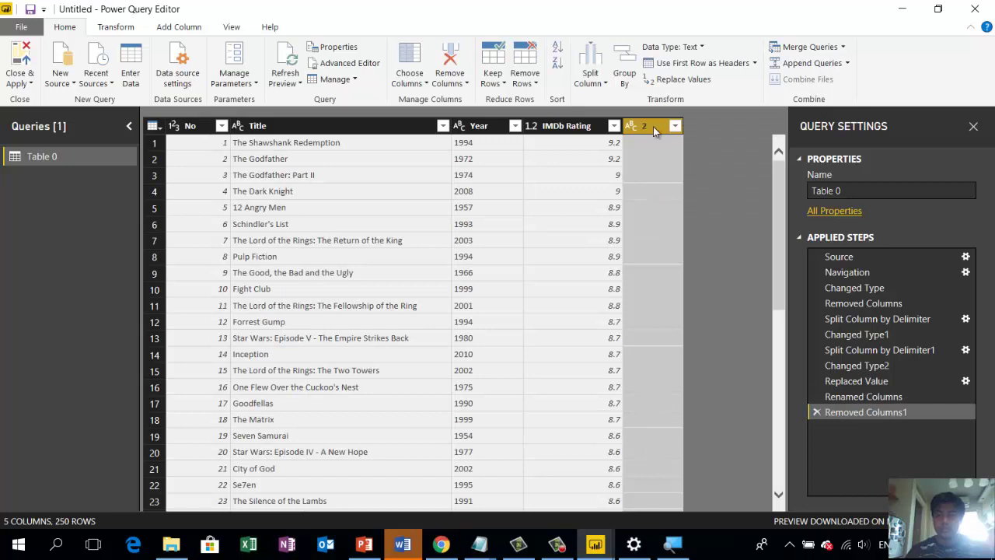
pyautogui.rightClick(660, 127)
pyautogui.click(684, 148)
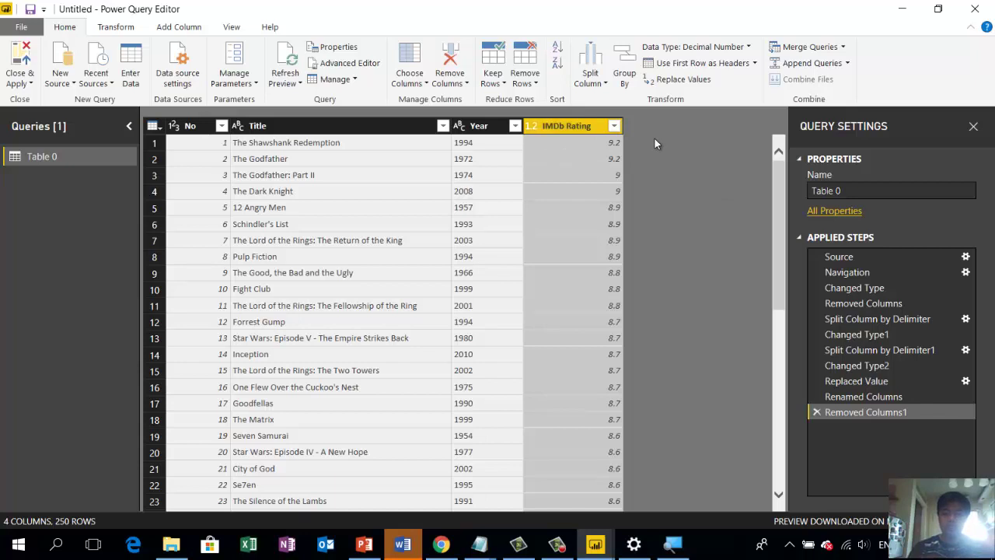
pyautogui.click(172, 28)
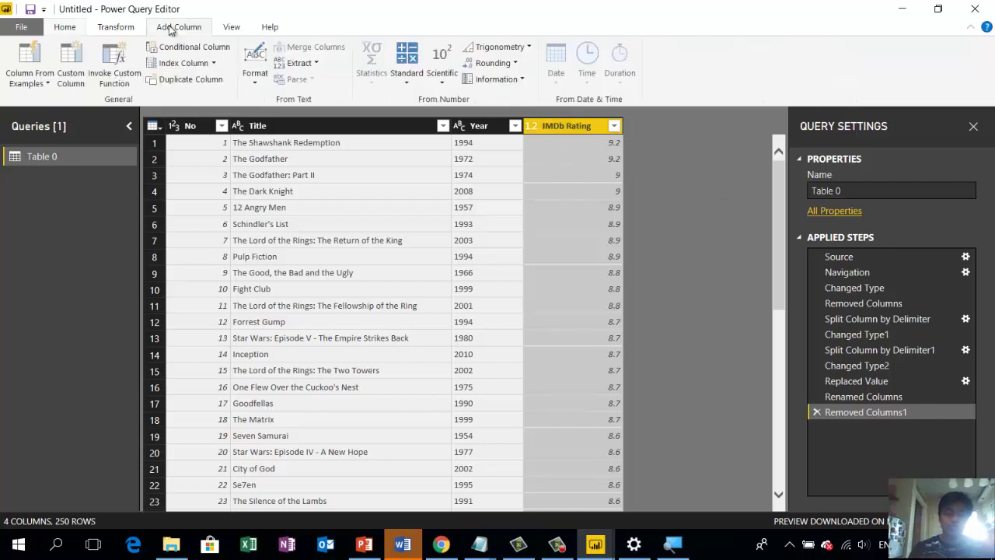
pyautogui.click(79, 64)
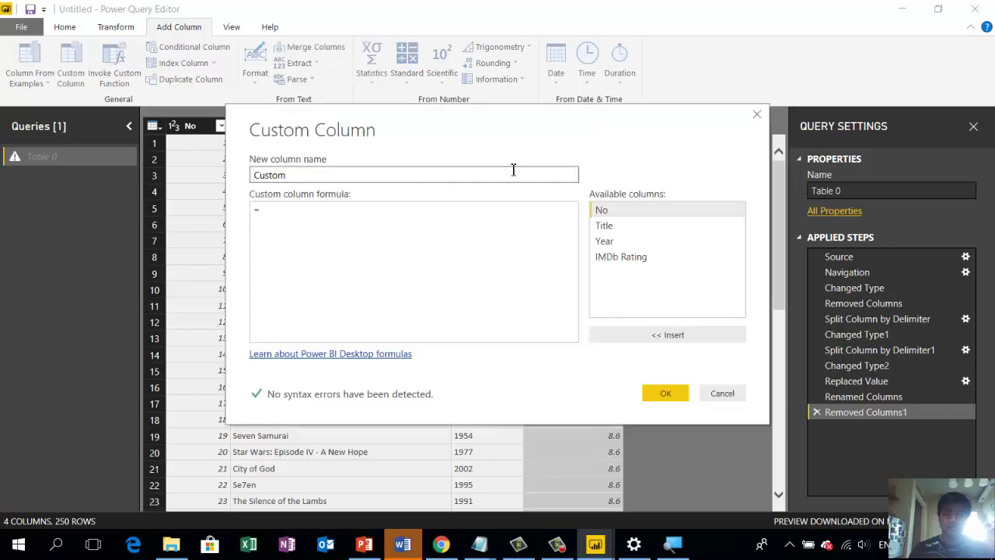
pyautogui.click(461, 219)
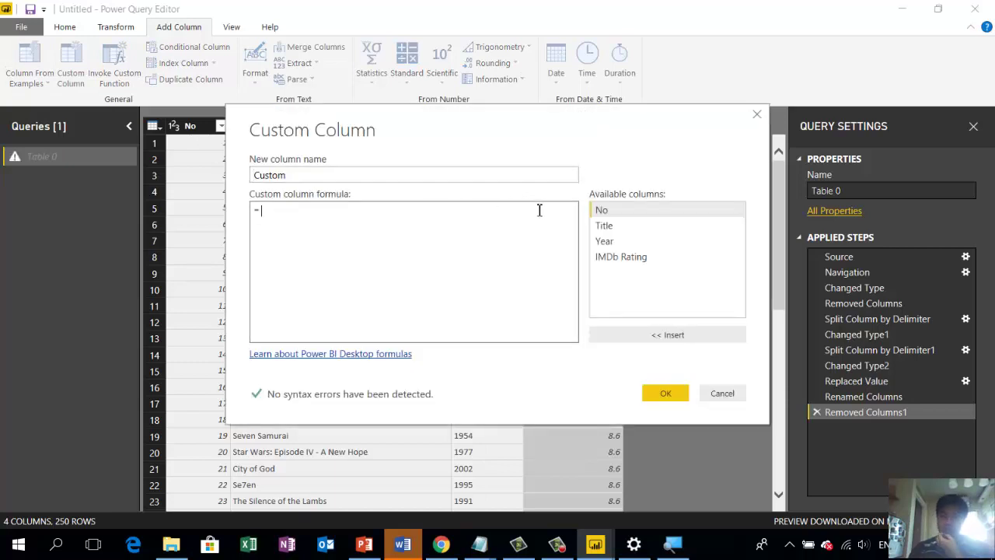
pyautogui.doubleClick(605, 241)
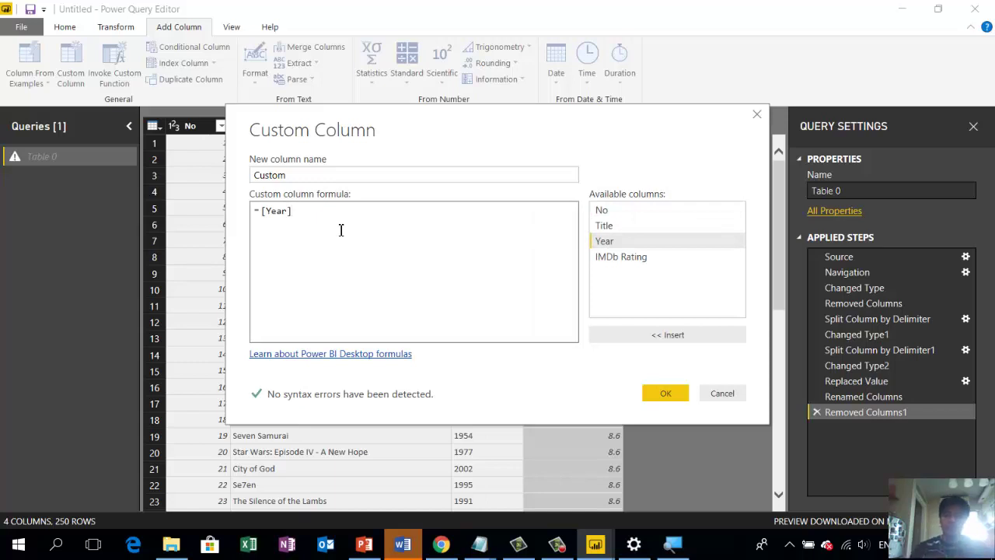
pyautogui.click(708, 392)
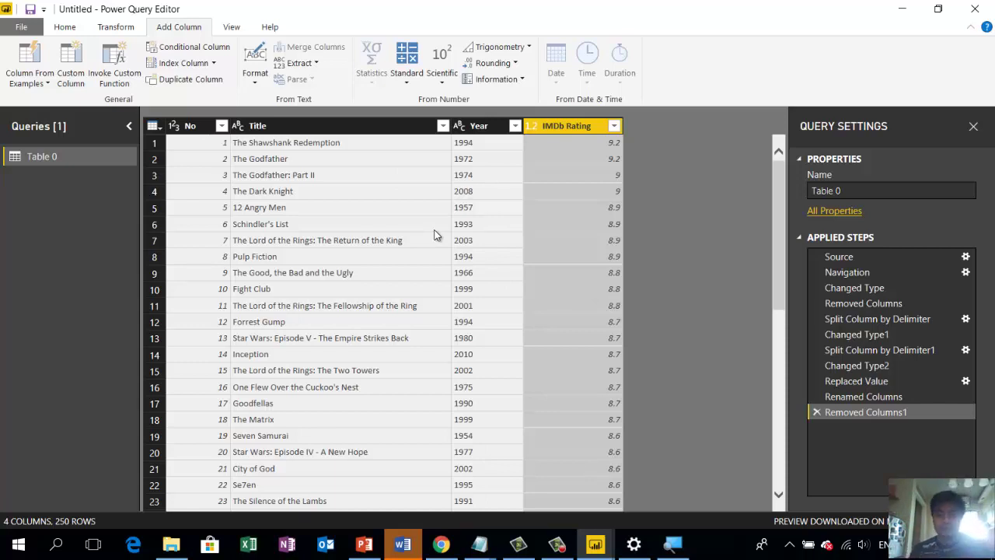
# - Rename the Table 0 query to Movies
pyautogui.doubleClick(58, 157)
pyautogui.write('Movies')
pyautogui.press('Return')
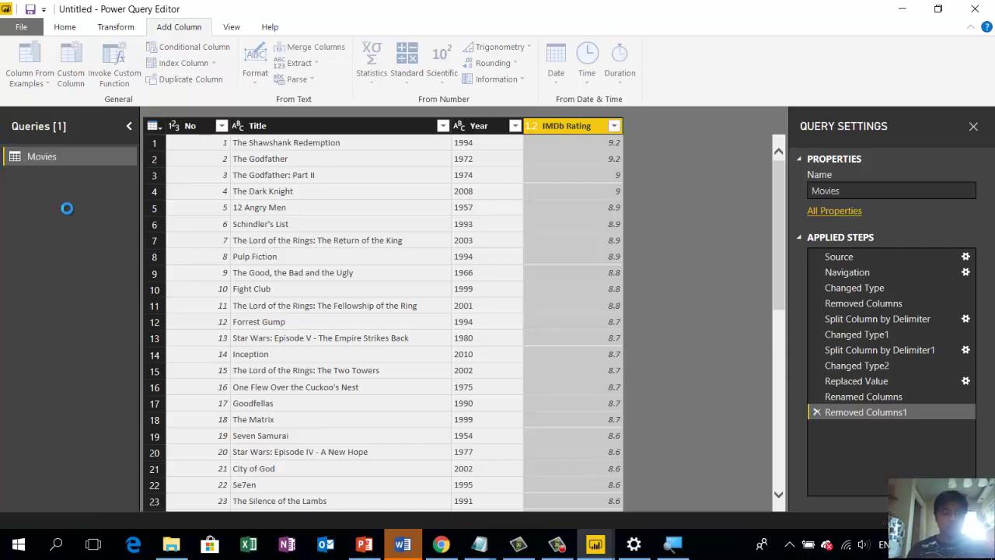
pyautogui.click(64, 27)
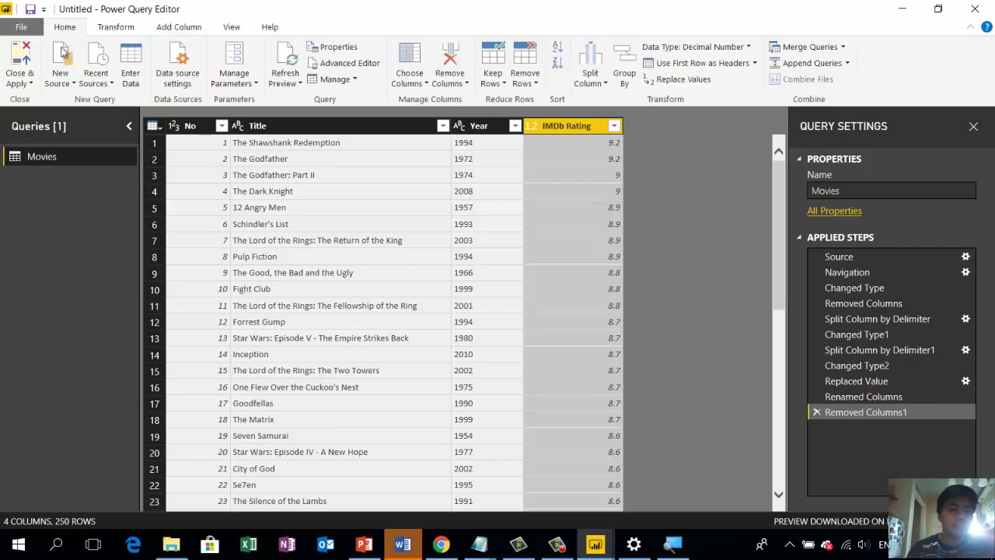
# - Close the query editor with the changes applied and rename the IMDb Rating field to Rating
pyautogui.click(21, 56)
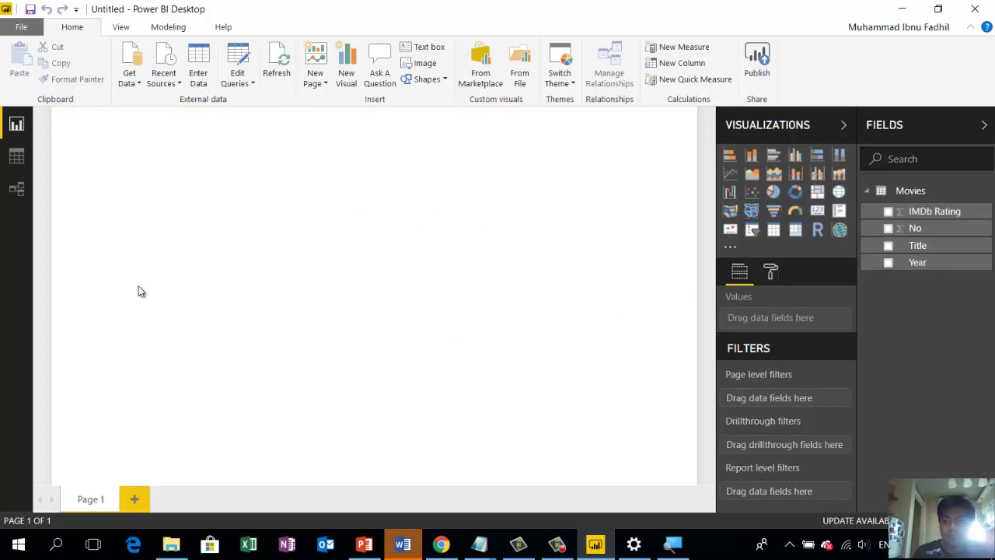
pyautogui.click(976, 212)
pyautogui.click(949, 232)
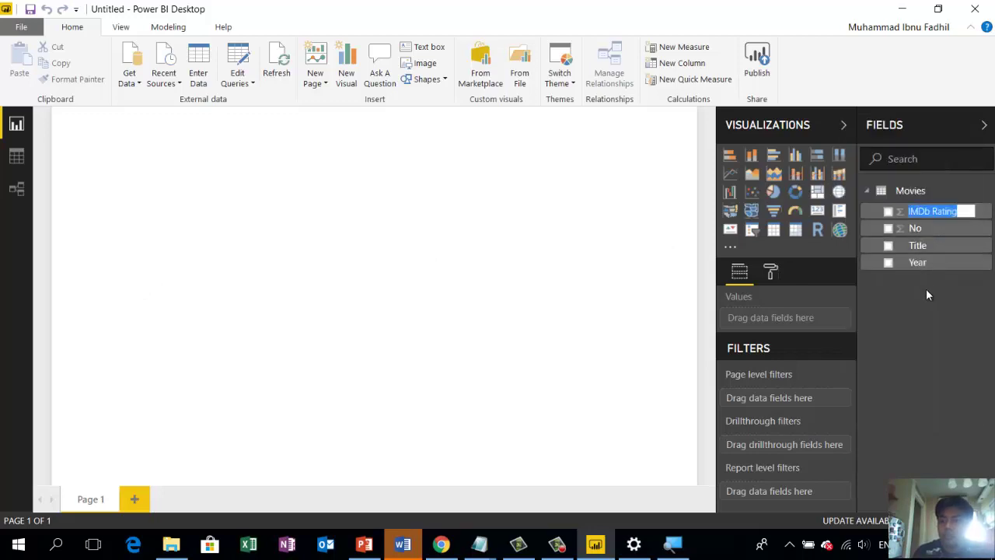
pyautogui.write('Rating')
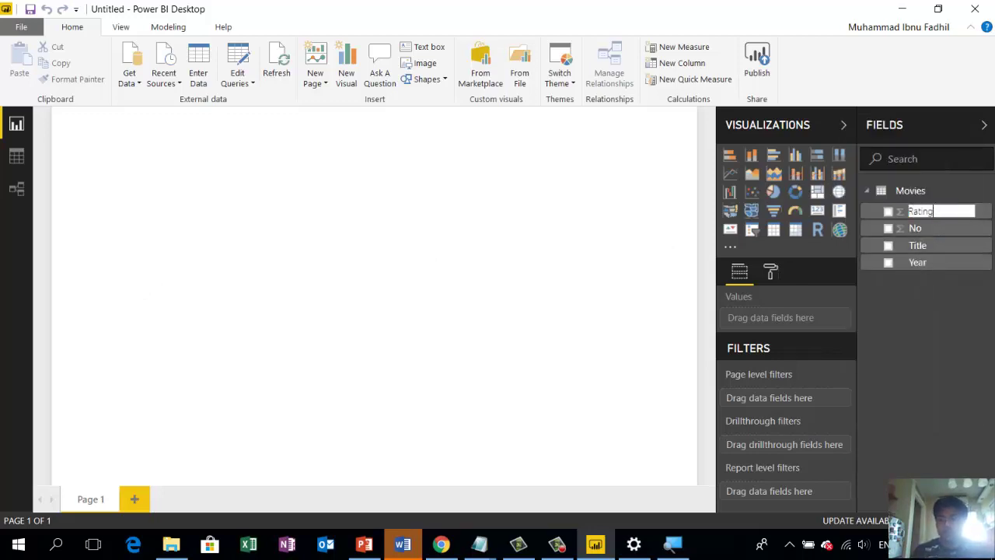
pyautogui.press('Escape')
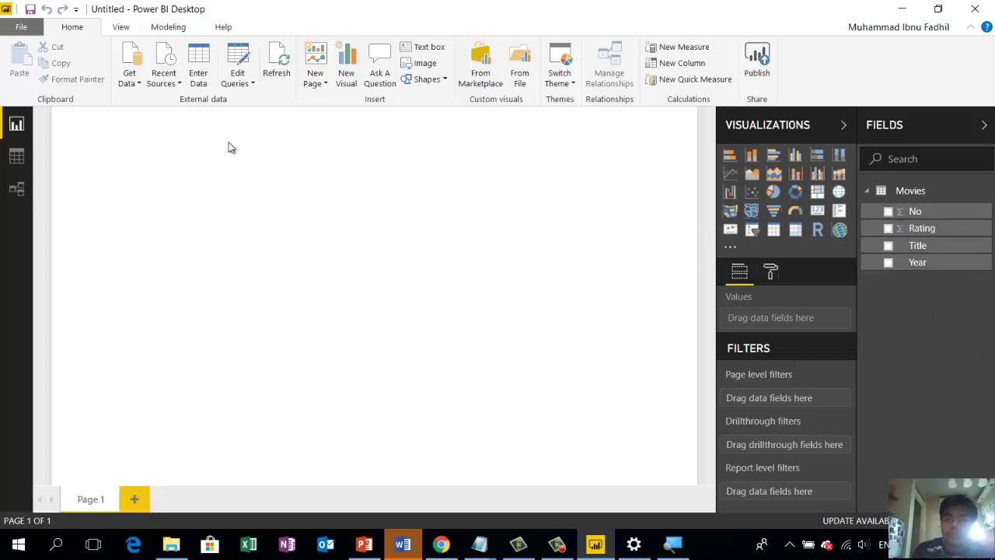
# - Add a new calculated column to the Movies table
pyautogui.click(177, 27)
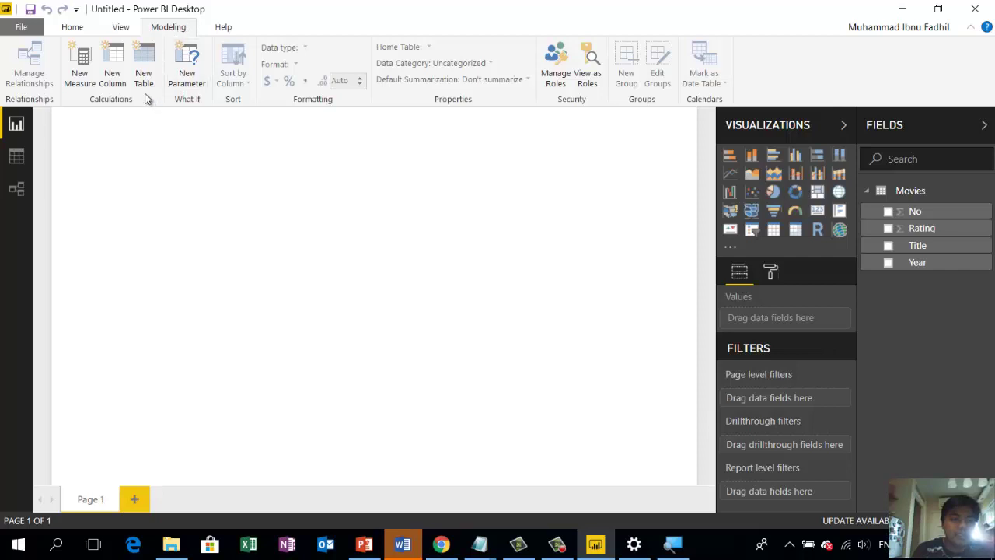
pyautogui.click(115, 61)
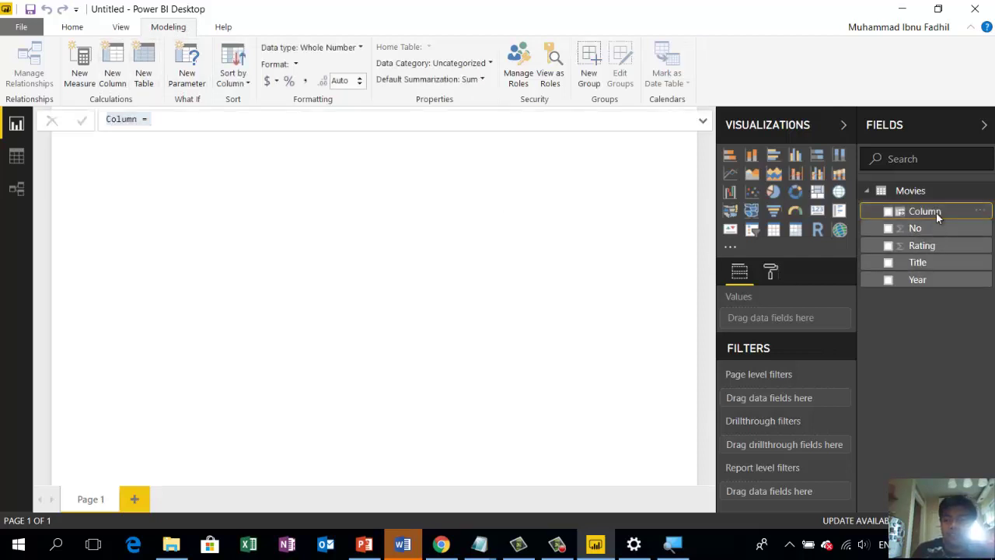
pyautogui.press('Escape')
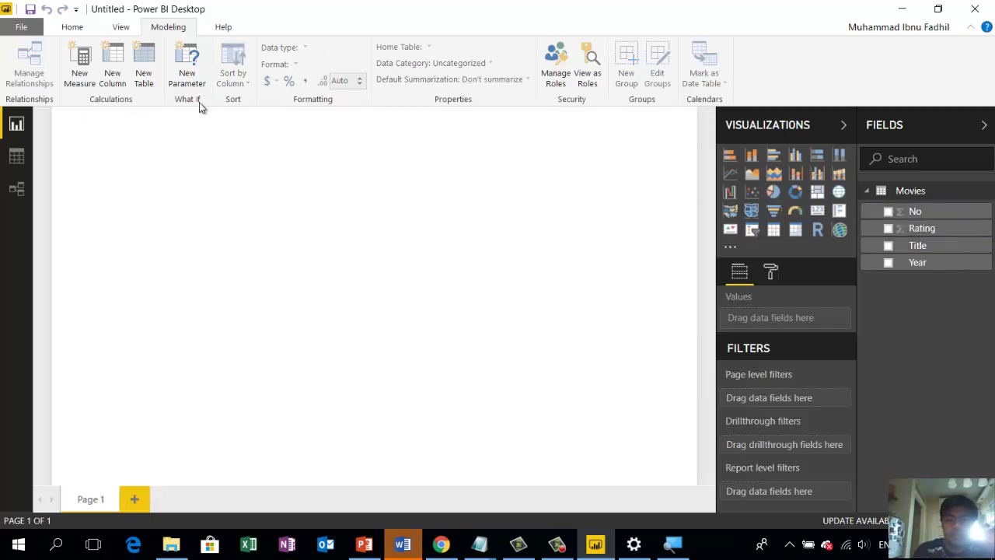
pyautogui.click(115, 61)
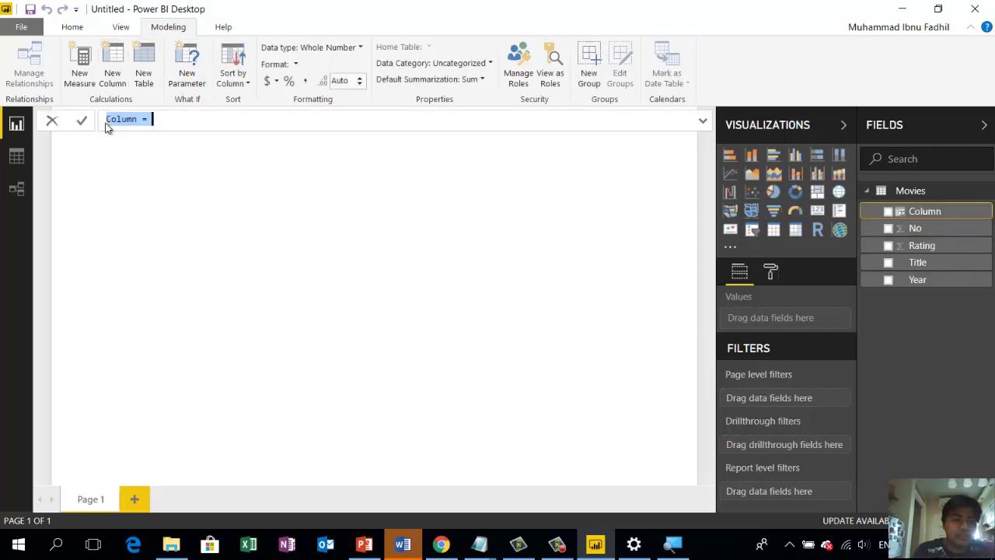
pyautogui.click(134, 149)
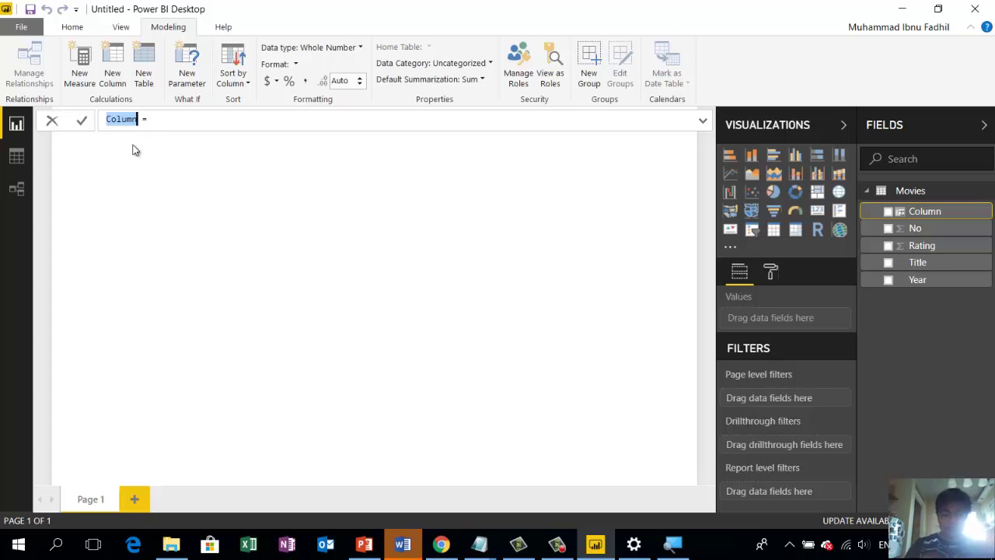
pyautogui.write('T')
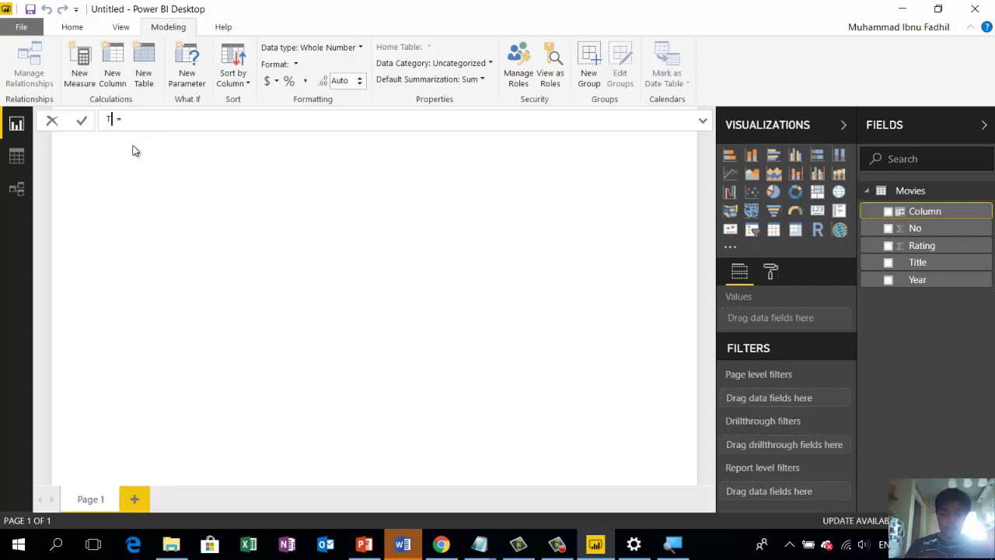
pyautogui.write('ahun')
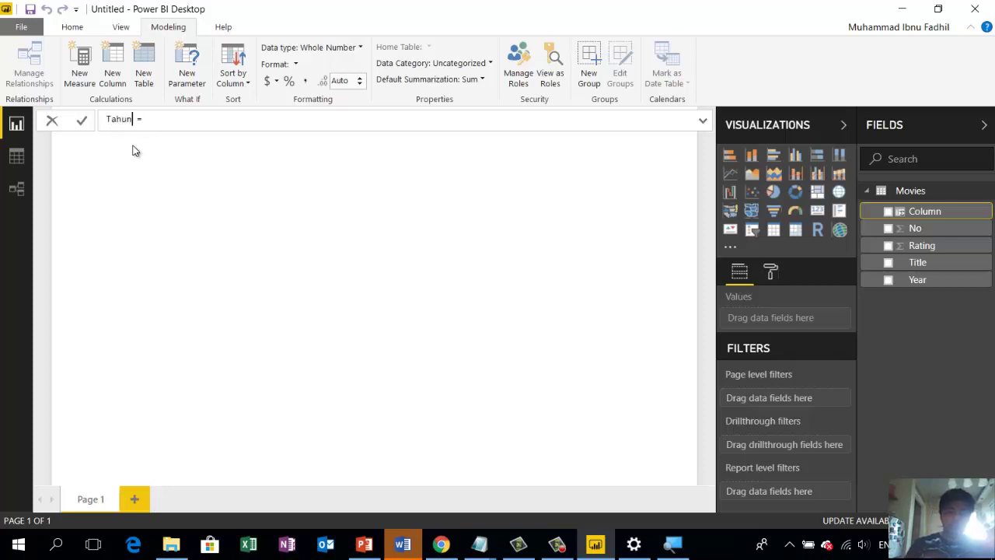
pyautogui.press('BackSpace')
pyautogui.press('BackSpace')
pyautogui.press('BackSpace')
pyautogui.press('BackSpace')
pyautogui.press('BackSpace')
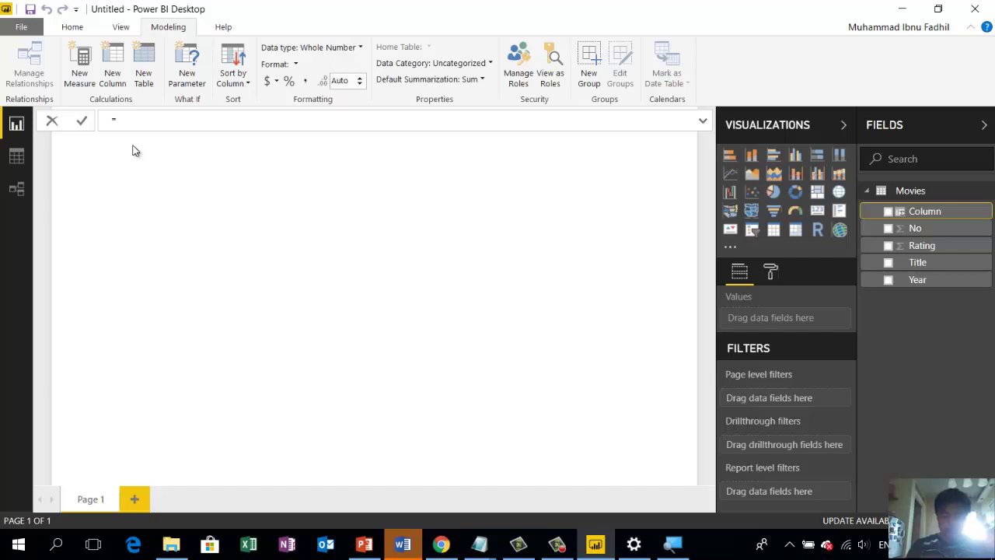
# - Name the calculated column Age and begin its formula with a reference to Movies[Year]
pyautogui.write('Age')
pyautogui.press('Right')
pyautogui.press('Right')
pyautogui.press('Right')
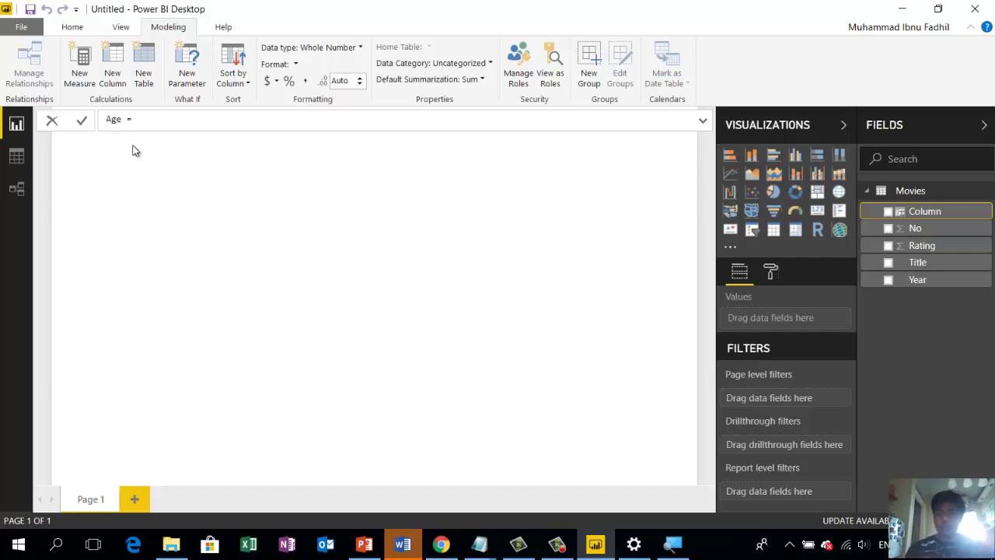
pyautogui.write('mov')
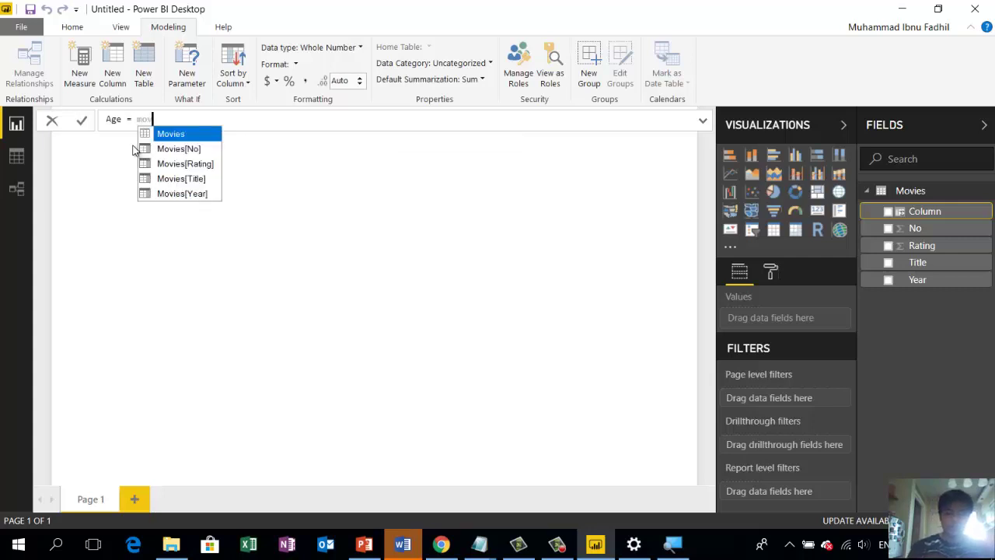
pyautogui.press('Down')
pyautogui.press('Down')
pyautogui.press('Down')
pyautogui.press('Down')
pyautogui.press('Tab')
# - Wrap the Movies[Year] reference in a LEFT function that takes the first 3 characters
pyautogui.hotkey('ctrl', 'Left')
pyautogui.hotkey('ctrl', 'Left')
pyautogui.hotkey('ctrl', 'Left')
pyautogui.press('Left')
pyautogui.write('left')
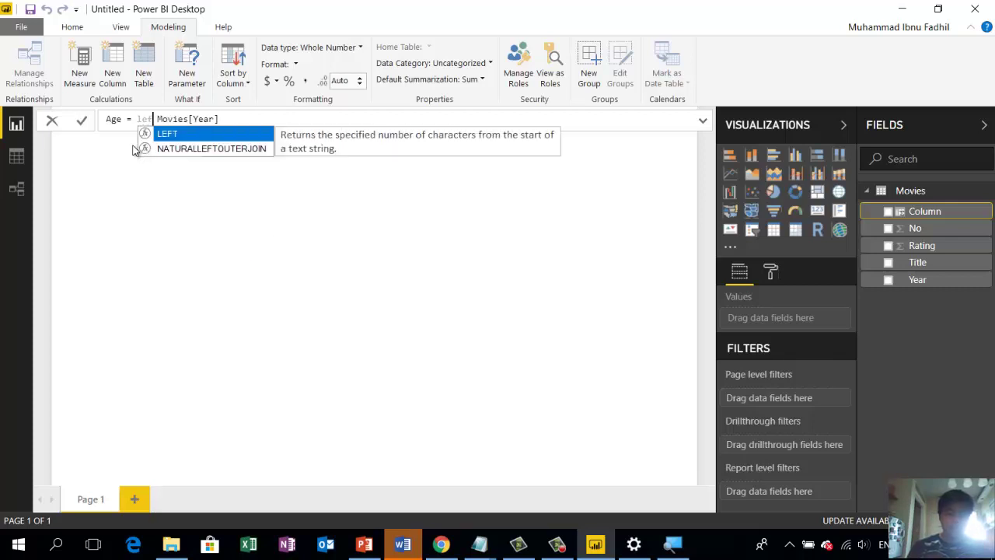
pyautogui.press('Tab')
pyautogui.press('Delete')
pyautogui.press('Right')
pyautogui.press('Right')
pyautogui.press('Right')
pyautogui.press('Right')
pyautogui.press('Right')
pyautogui.press('Right')
pyautogui.press('Right')
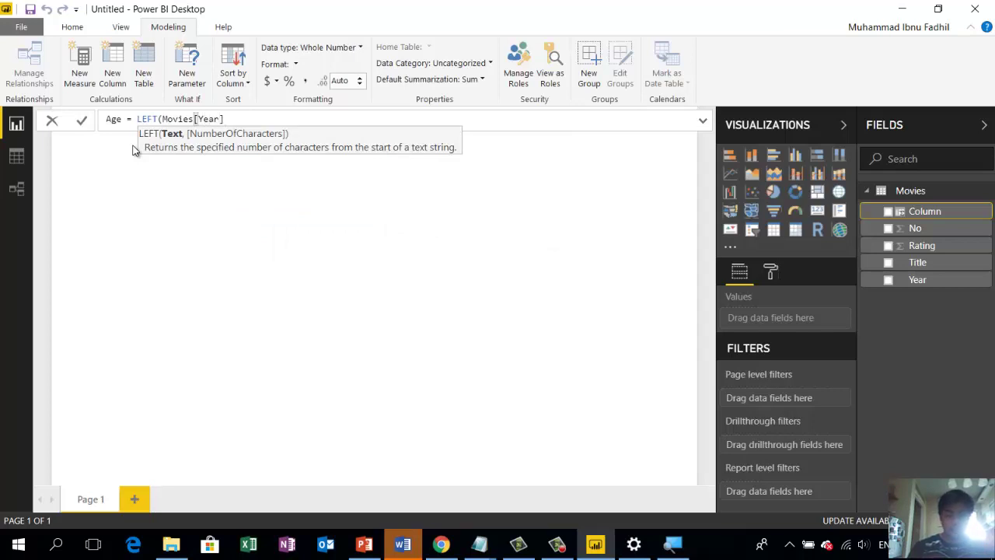
pyautogui.write(',3')
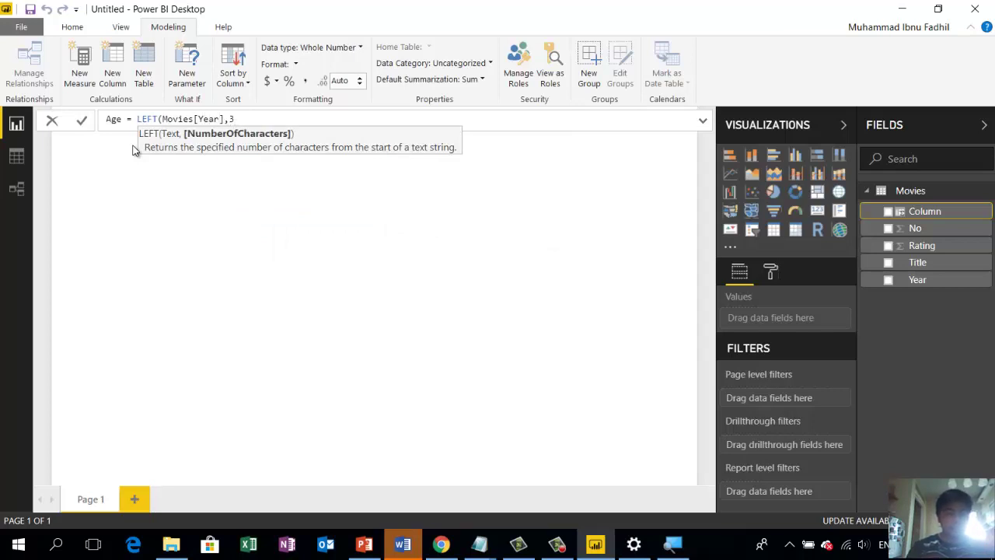
# - Close the LEFT function, append +'0s' to the Age formula and commit it
pyautogui.write(")+'")
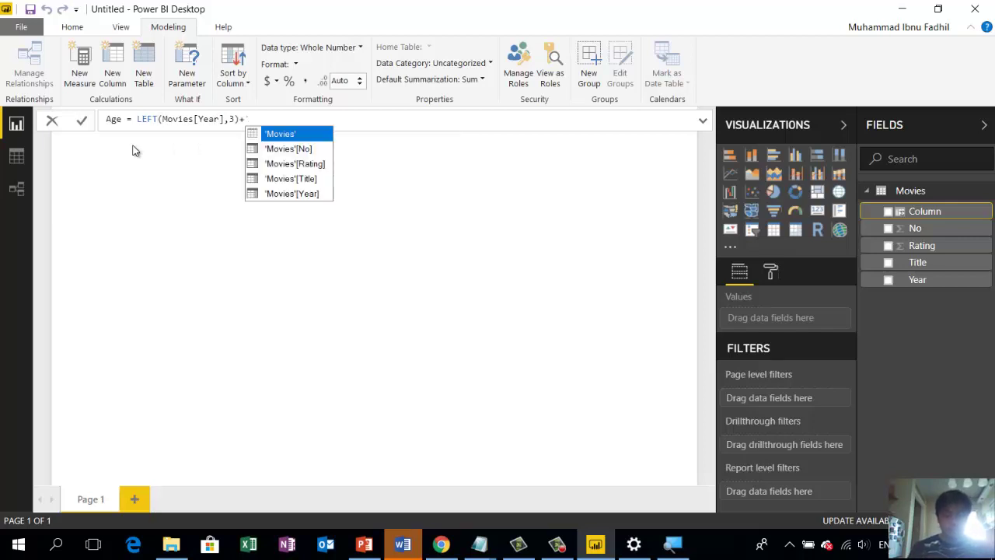
pyautogui.write('0')
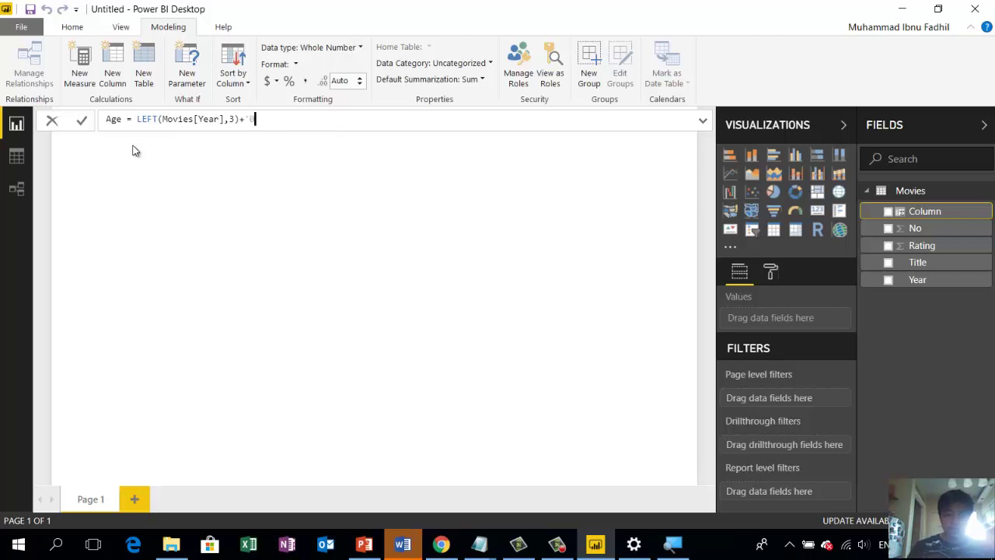
pyautogui.write("s'")
pyautogui.click(88, 122)
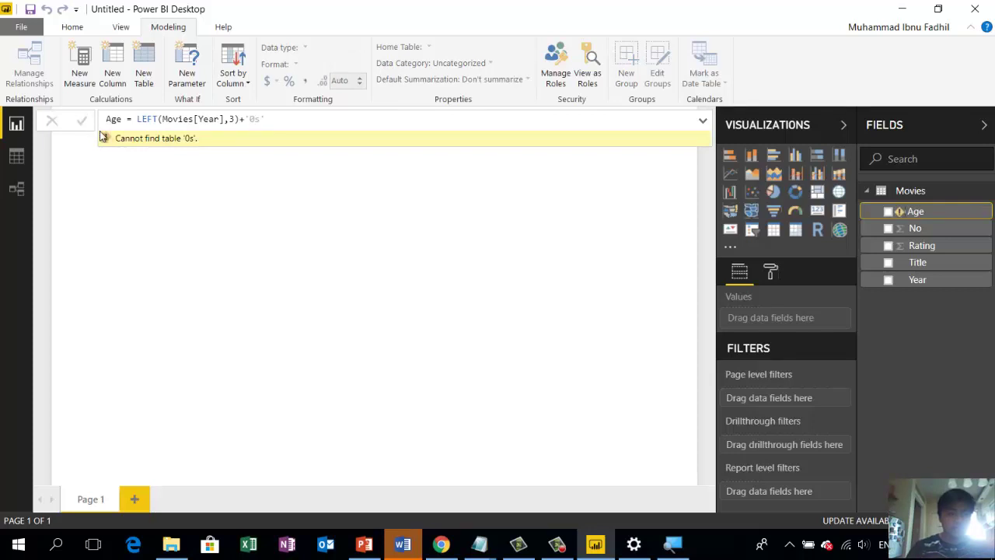
# - Replace the single quotes around 0s with double quotes in the Age formula and commit it
pyautogui.click(254, 120)
pyautogui.press('BackSpace')
pyautogui.write('"')
pyautogui.press('End')
pyautogui.press('BackSpace')
pyautogui.write('"')
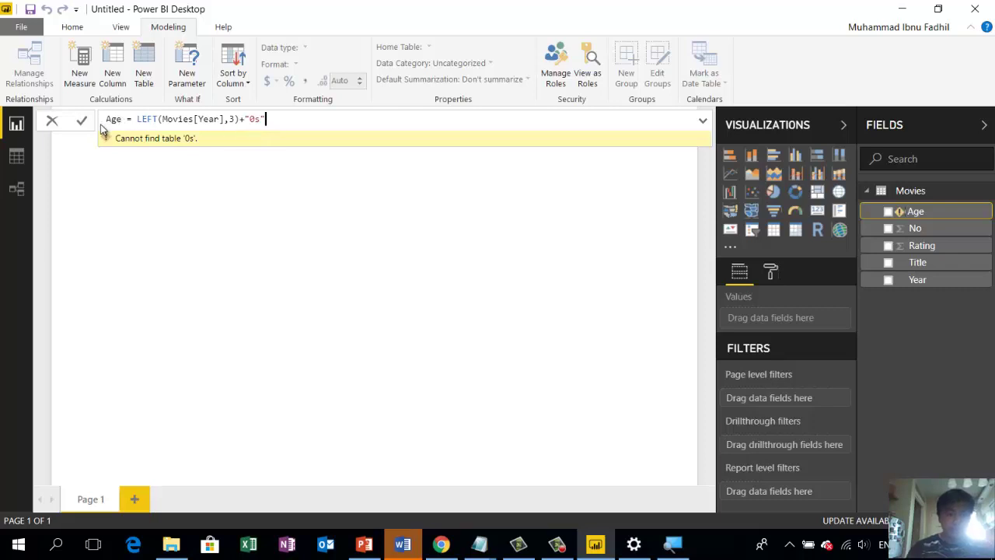
pyautogui.click(83, 121)
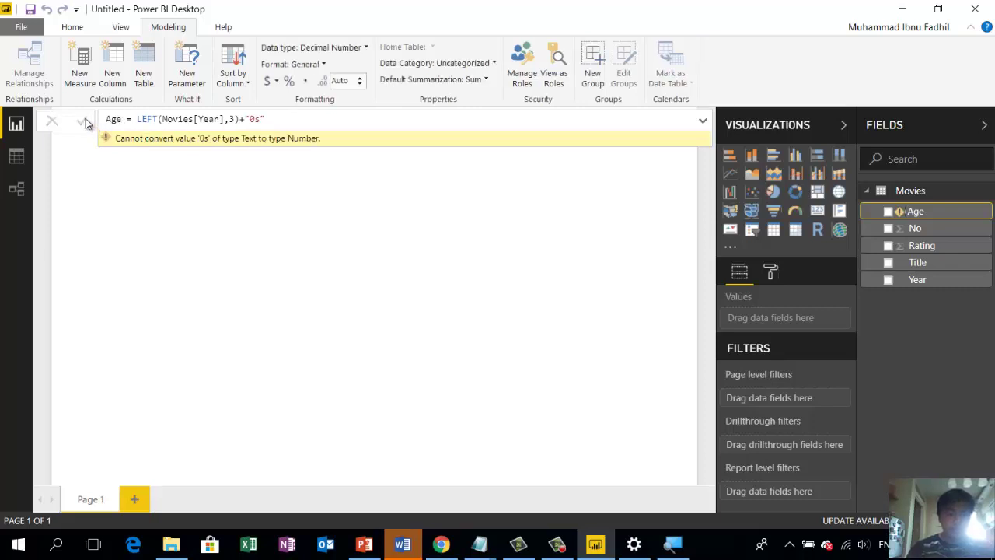
pyautogui.click(165, 121)
pyautogui.write('ST')
pyautogui.press('BackSpace')
pyautogui.press('BackSpace')
pyautogui.write('ST')
pyautogui.press('BackSpace')
pyautogui.press('BackSpace')
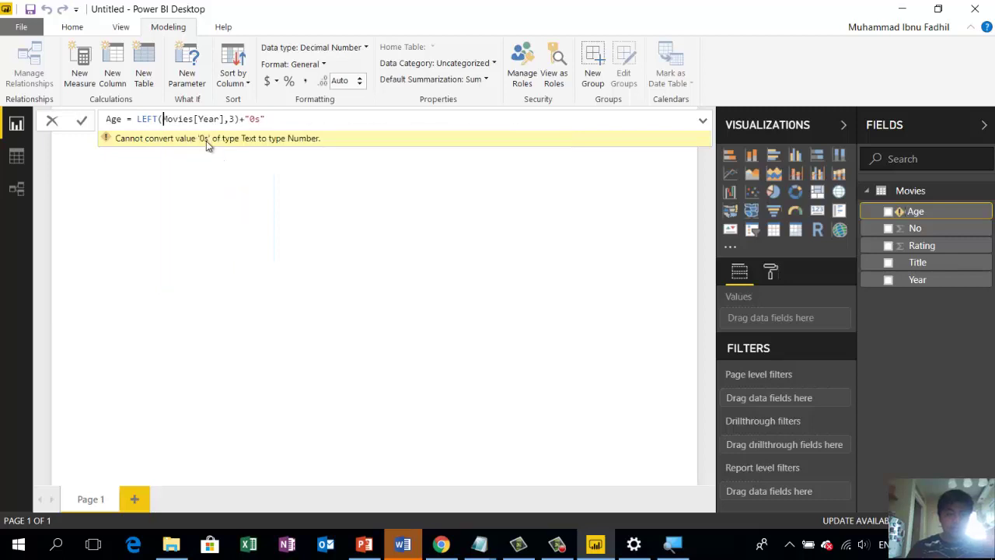
pyautogui.write('val')
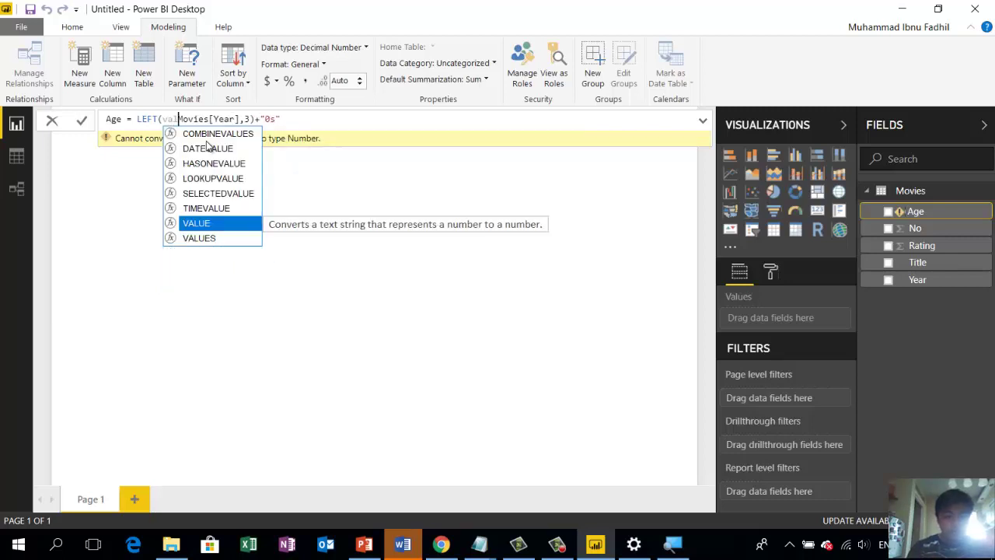
pyautogui.press('Down')
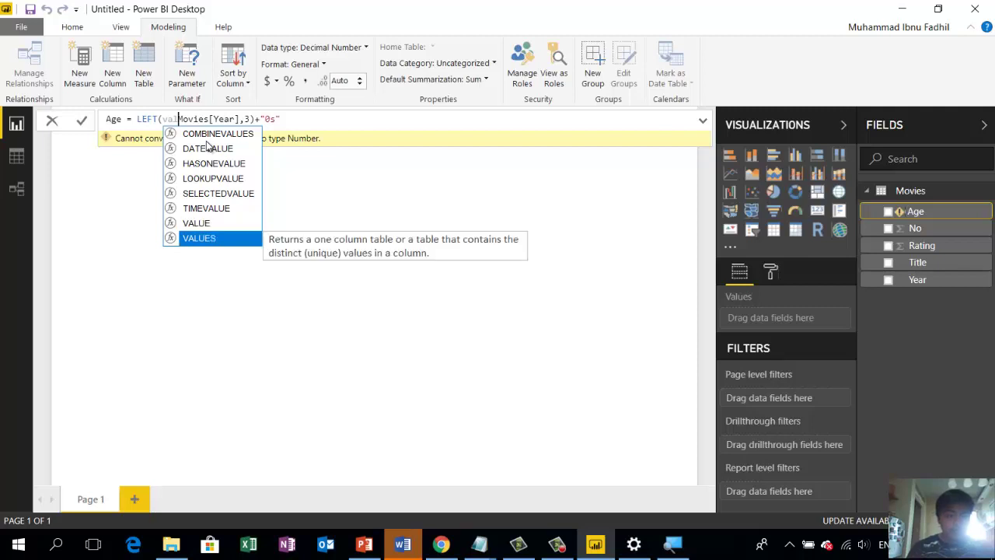
pyautogui.press('BackSpace')
pyautogui.press('BackSpace')
pyautogui.press('BackSpace')
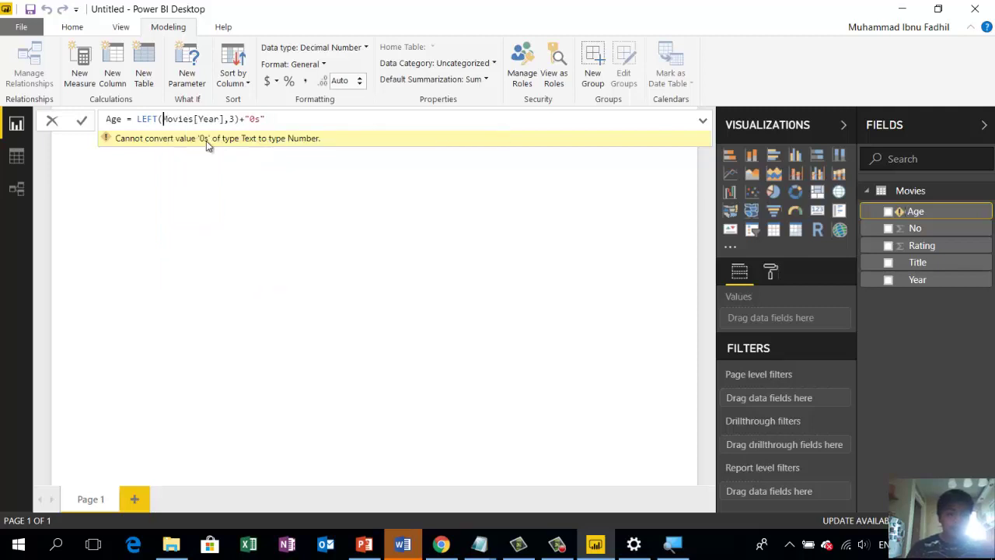
pyautogui.press('Left')
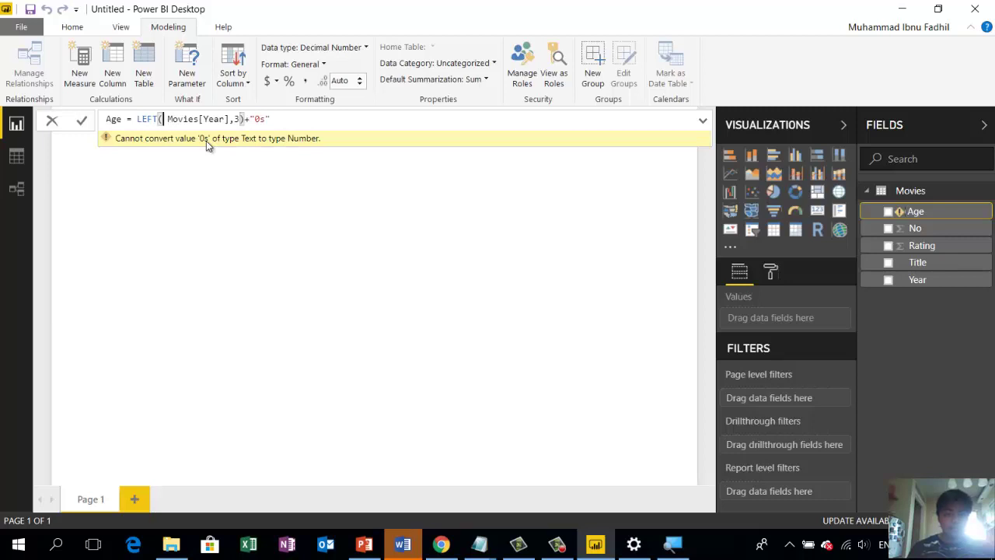
pyautogui.write('S')
pyautogui.press('BackSpace')
pyautogui.write('VAR')
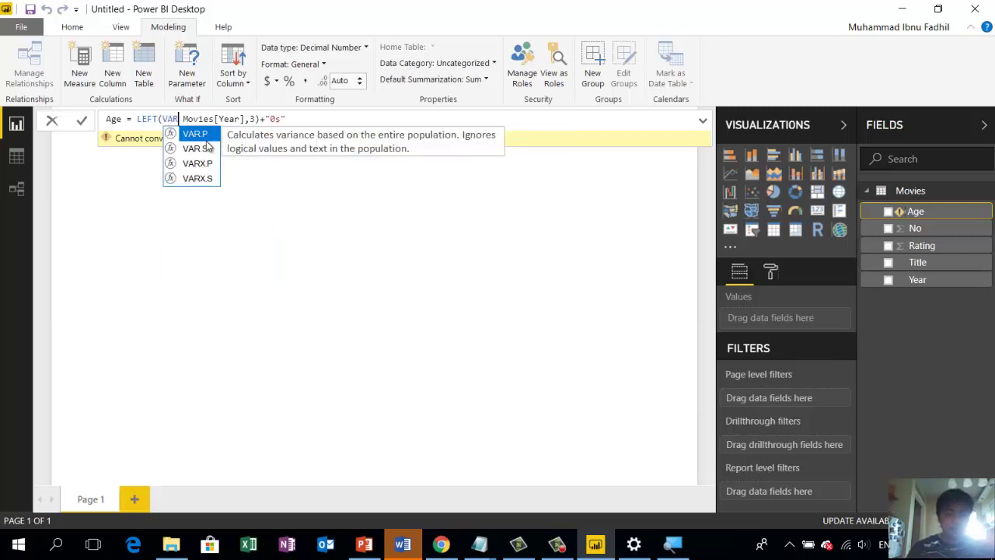
pyautogui.press('BackSpace')
pyautogui.press('BackSpace')
pyautogui.press('BackSpace')
pyautogui.press('BackSpace')
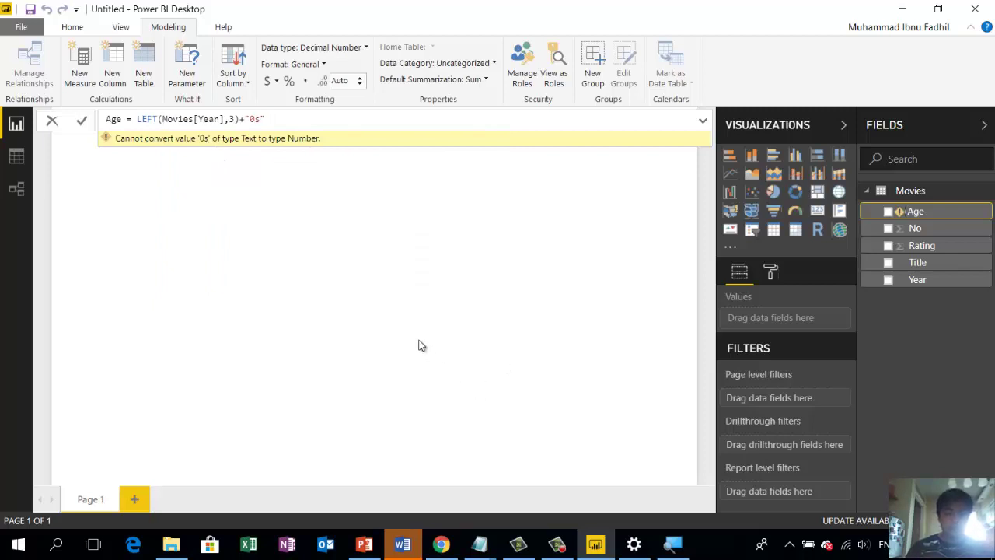
# - Switch to Chrome, search the web for "dax number to text" and open the Power BI Community result about converting a number into a string
pyautogui.click(440, 544)
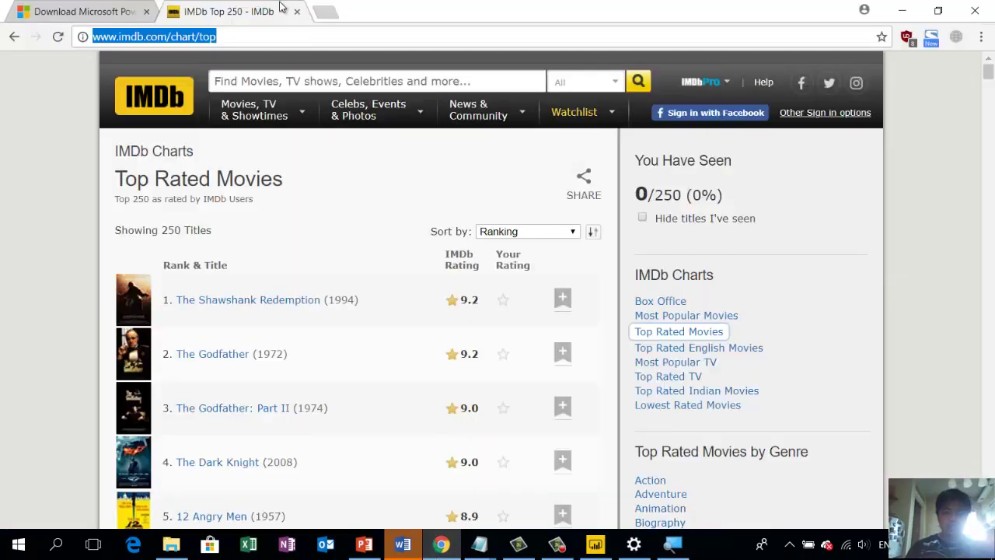
pyautogui.click(326, 12)
pyautogui.write('dax ')
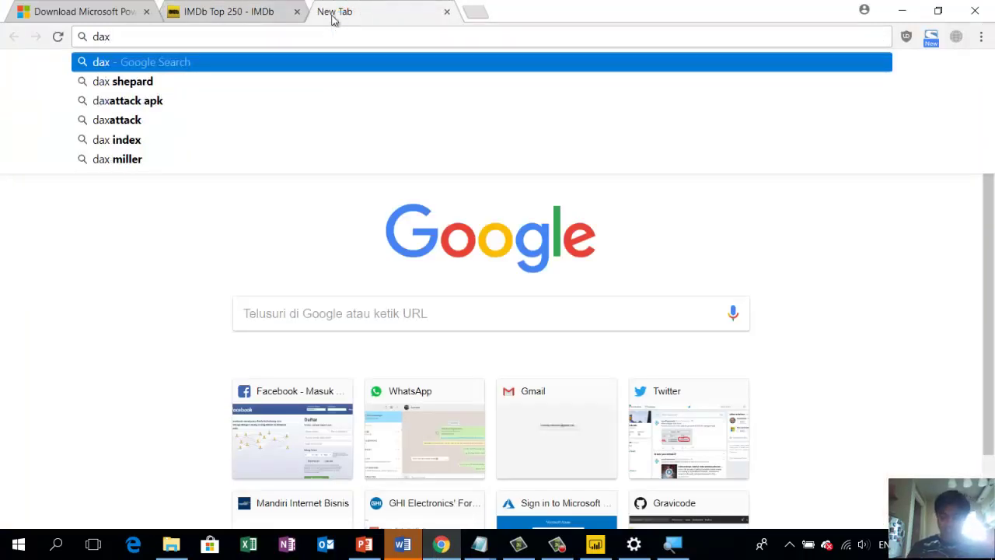
pyautogui.write('numbe')
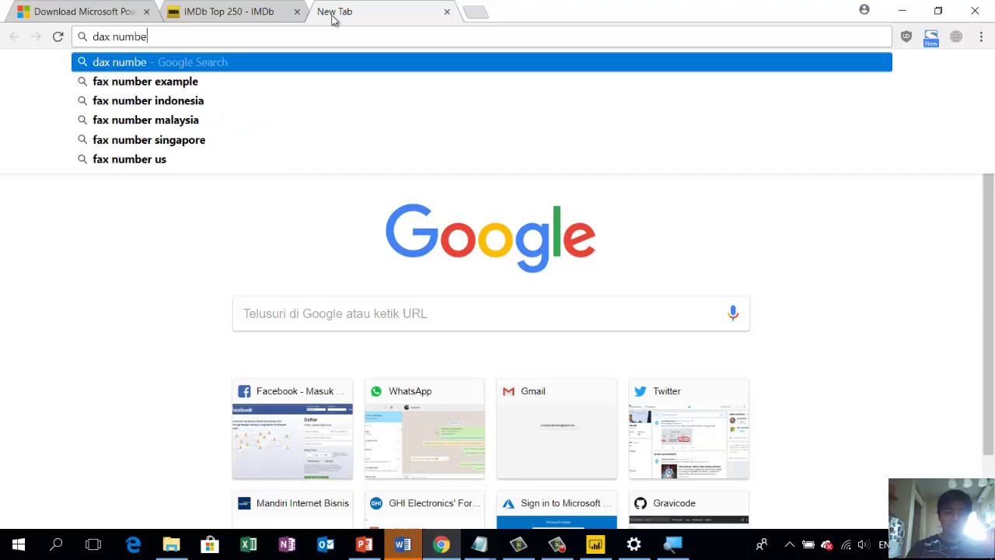
pyautogui.write('r to text')
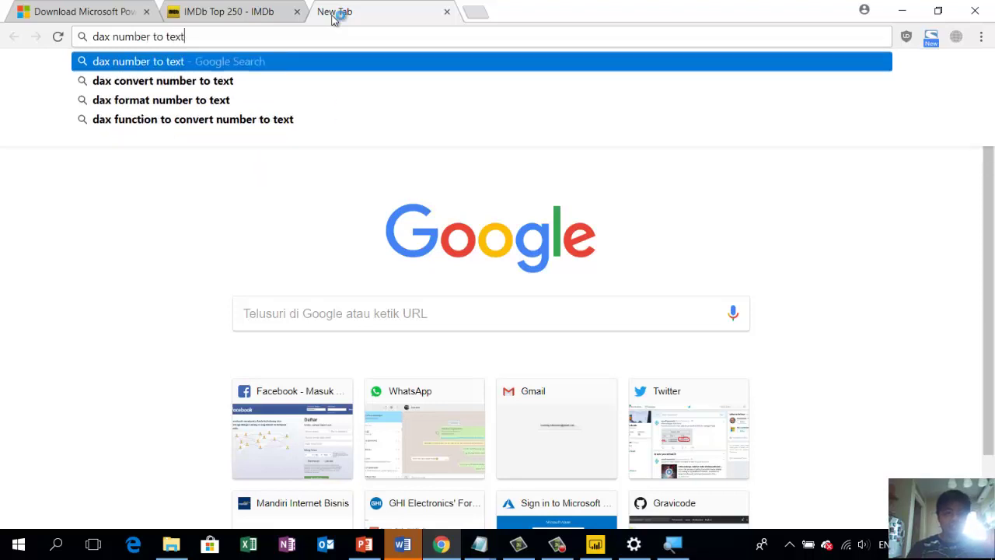
pyautogui.press('Return')
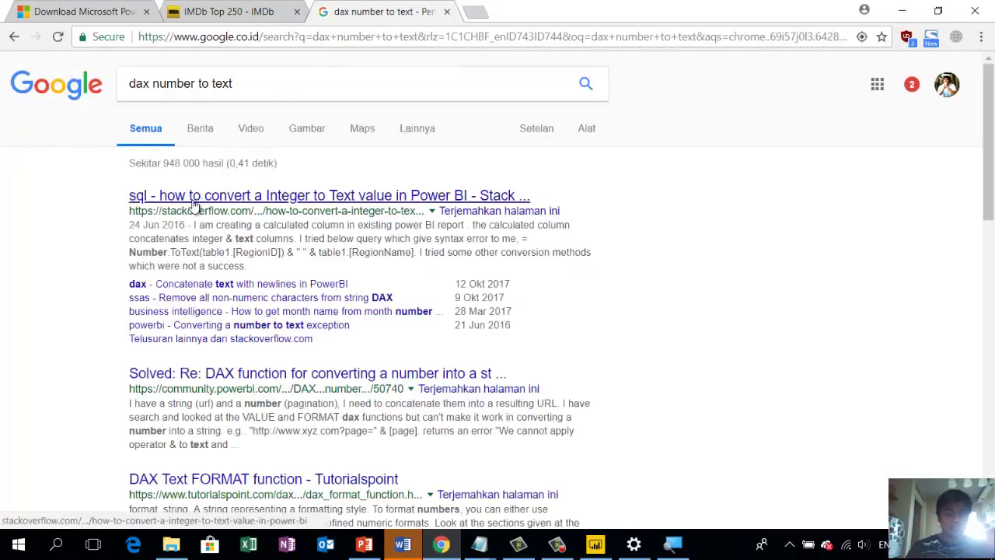
pyautogui.click(250, 375)
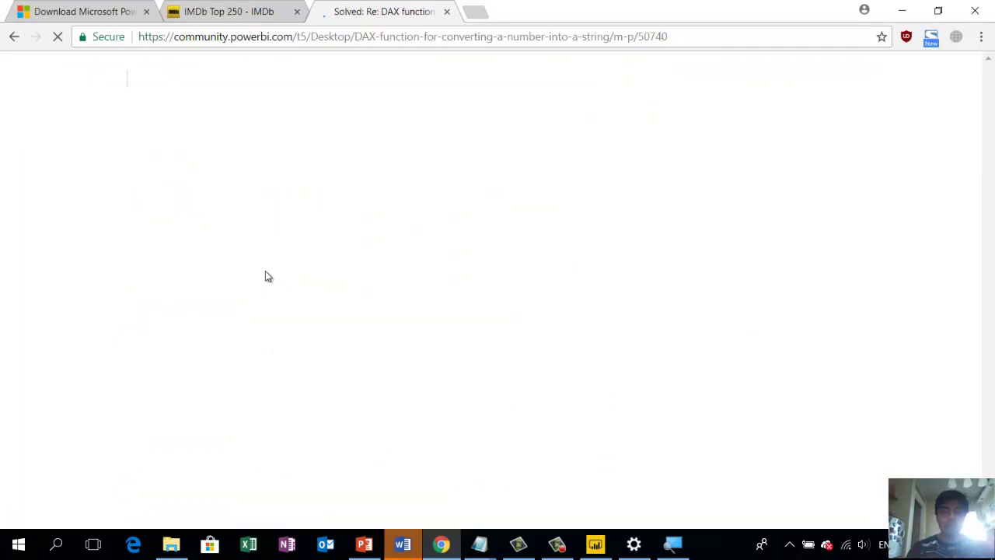
# - Copy Format([page] ,"####") from the forum reply, switch to Power BI Desktop and paste it before Movies[Year] in the Age formula
pyautogui.scroll(-3, 266, 269)
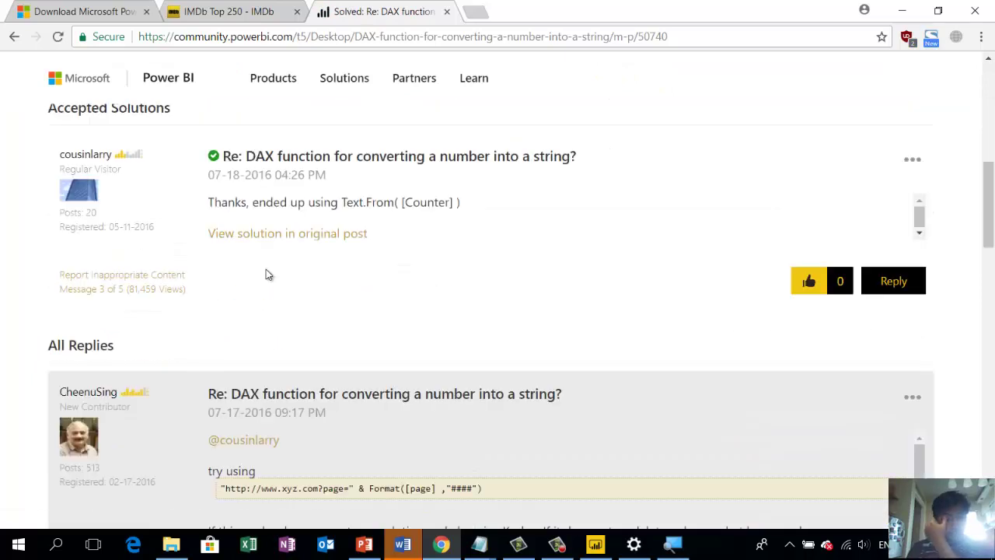
pyautogui.scroll(-2, 266, 269)
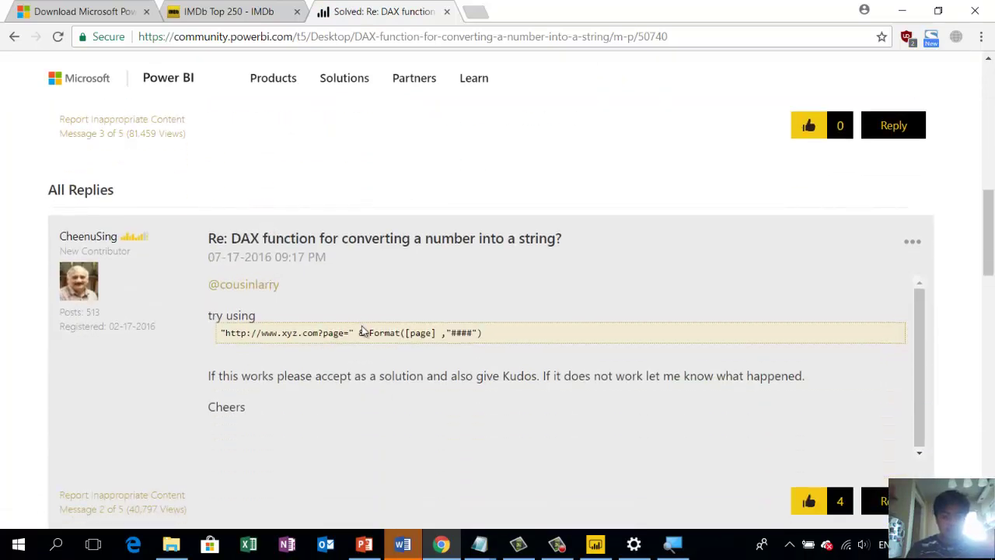
pyautogui.moveTo(368, 334); pyautogui.dragTo(485, 336)
pyautogui.hotkey('ctrl', 'c')
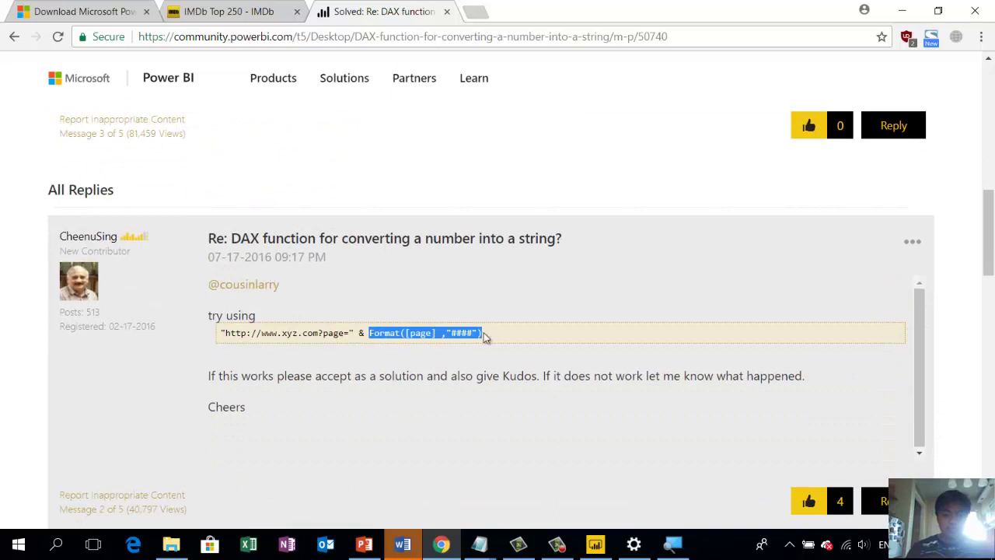
pyautogui.click(902, 11)
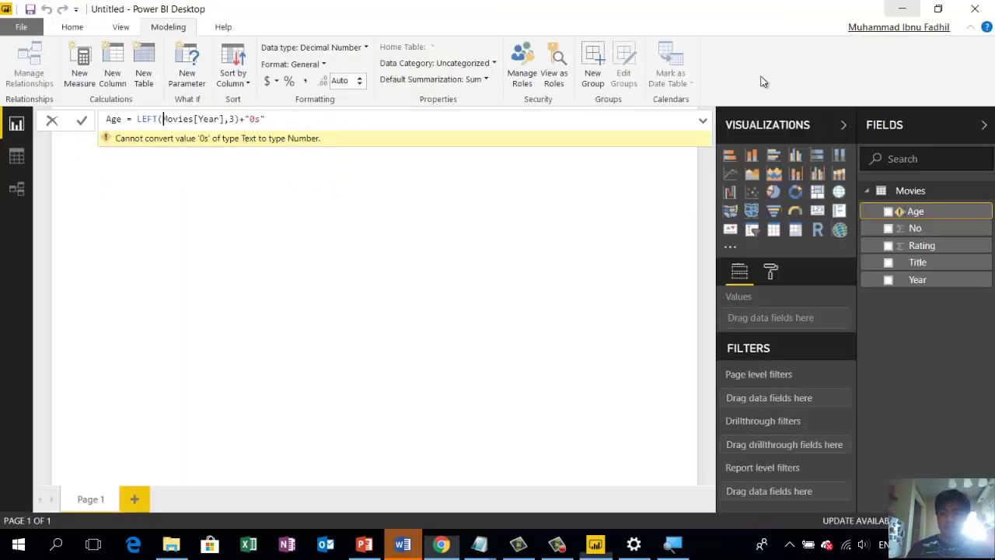
pyautogui.hotkey('ctrl', 'v')
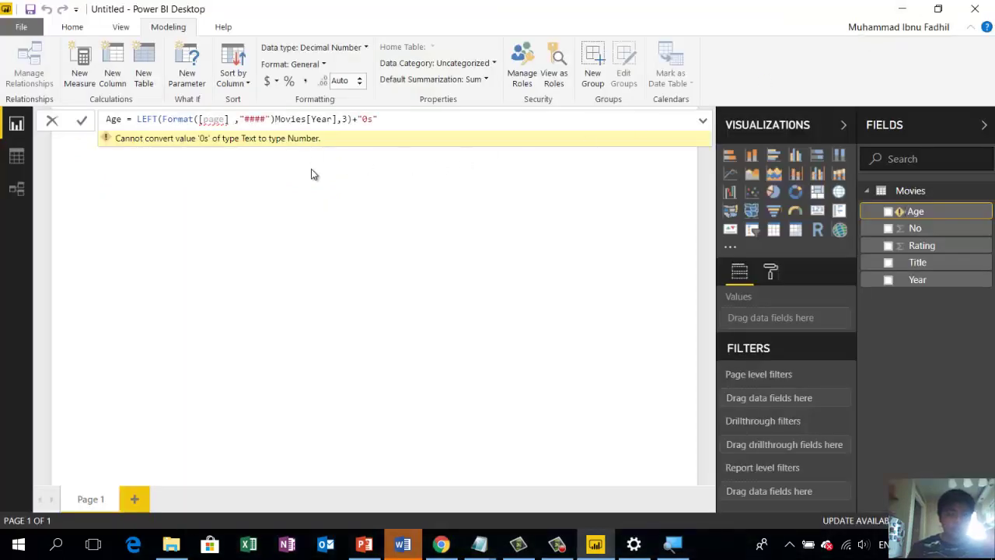
# - Cut [page] ,"####") out of the Age formula so that Format( directly precedes Movies[Year]
pyautogui.hotkey('shift', 'Left')
pyautogui.hotkey('shift', 'Left')
pyautogui.hotkey('shift', 'Left')
pyautogui.hotkey('shift', 'Left')
pyautogui.hotkey('shift', 'Left')
pyautogui.hotkey('shift', 'Left')
pyautogui.hotkey('shift', 'Left')
pyautogui.hotkey('shift', 'Left')
pyautogui.hotkey('shift', 'Left')
pyautogui.hotkey('shift', 'Left')
pyautogui.hotkey('shift', 'Left')
pyautogui.hotkey('shift', 'Left')
pyautogui.hotkey('shift', 'Left')
pyautogui.hotkey('shift', 'Left')
pyautogui.hotkey('shift', 'Left')
pyautogui.hotkey('shift', 'Right')
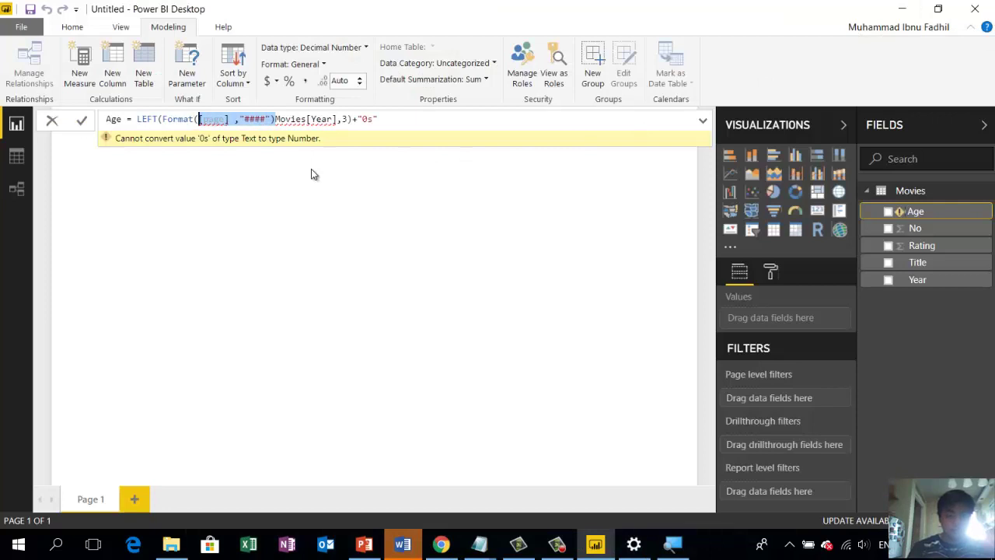
pyautogui.press('BackSpace')
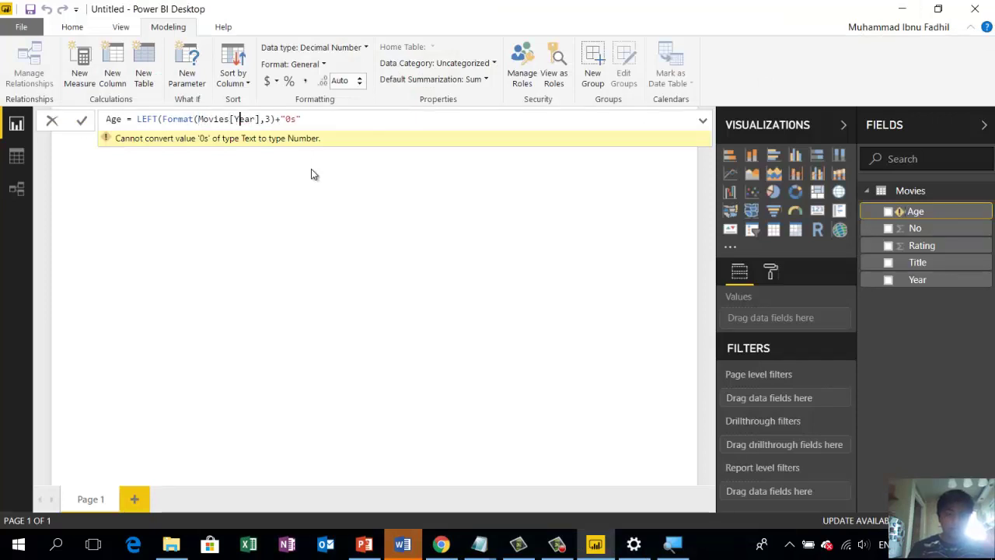
# - Insert ,"####") after Movies[Year] to close the Format function, remove the leftover [page] placeholder and commit the Age formula
pyautogui.write(',"####")')
pyautogui.press('Left')
pyautogui.press('Left')
pyautogui.press('Left')
pyautogui.press('Left')
pyautogui.press('Left')
pyautogui.press('Left')
pyautogui.press('Left')
pyautogui.press('Left')
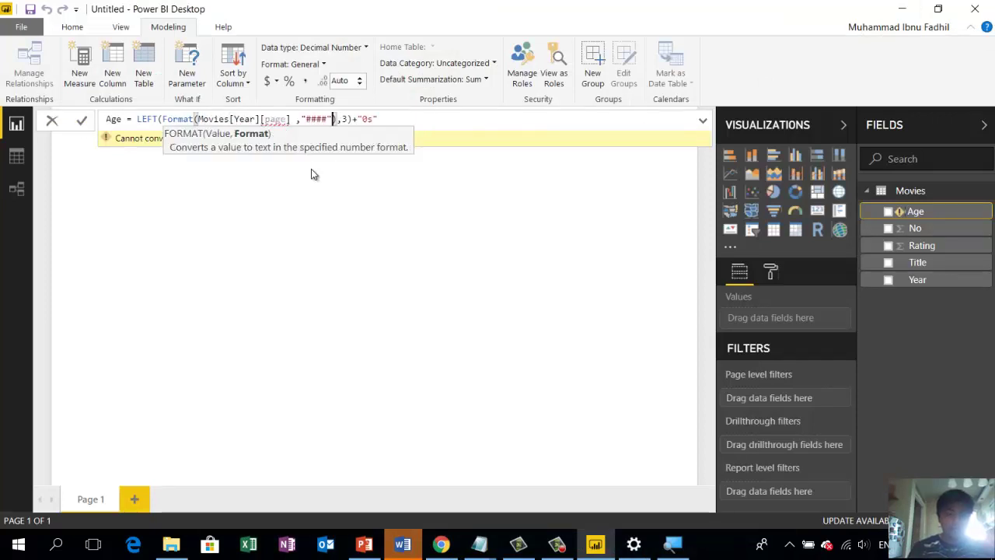
pyautogui.press('BackSpace')
pyautogui.press('BackSpace')
pyautogui.press('BackSpace')
pyautogui.press('BackSpace')
pyautogui.press('BackSpace')
pyautogui.press('BackSpace')
pyautogui.press('BackSpace')
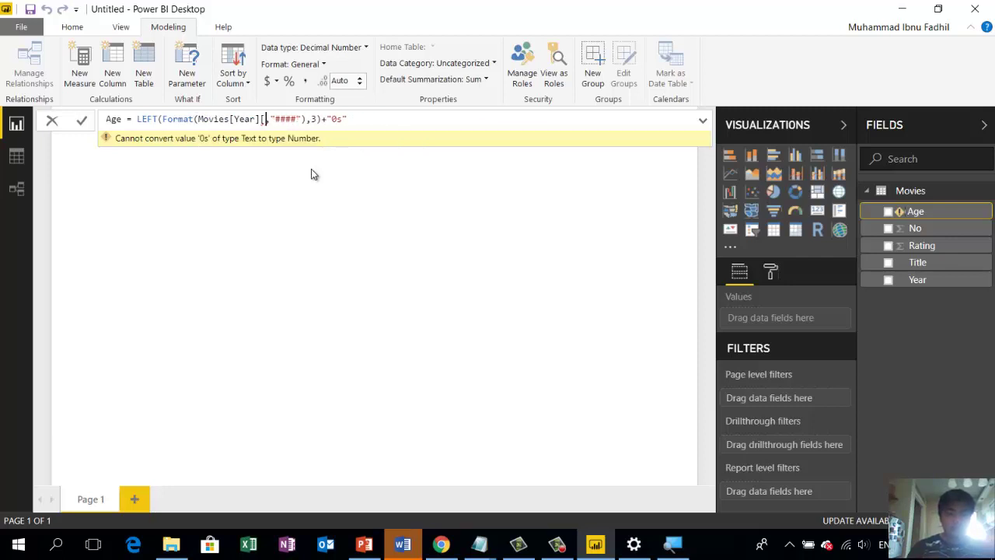
pyautogui.press('Right')
pyautogui.press('Right')
pyautogui.press('Right')
pyautogui.press('Right')
pyautogui.press('Right')
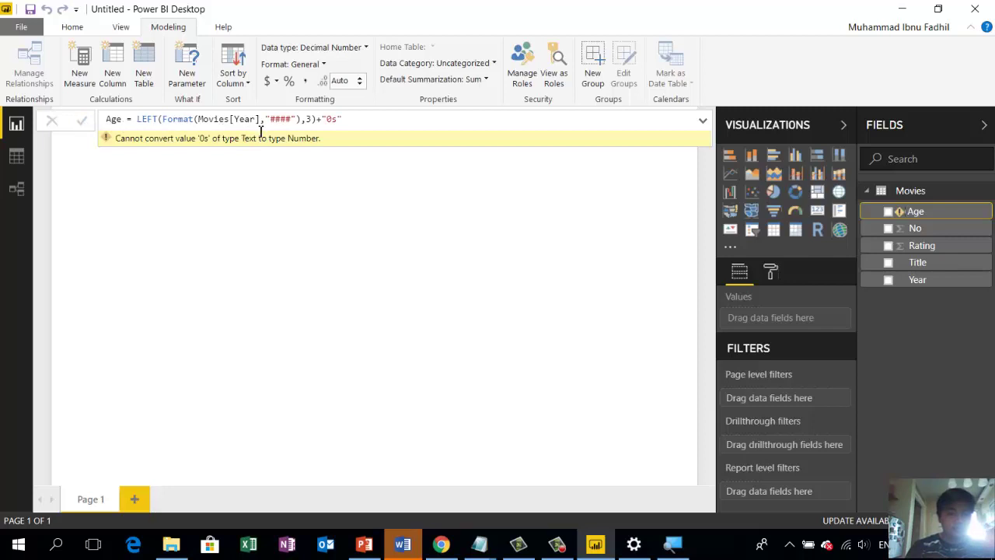
# - Replace the + before "0s" with & in the Age formula and commit it
pyautogui.click(160, 118)
pyautogui.click(321, 119)
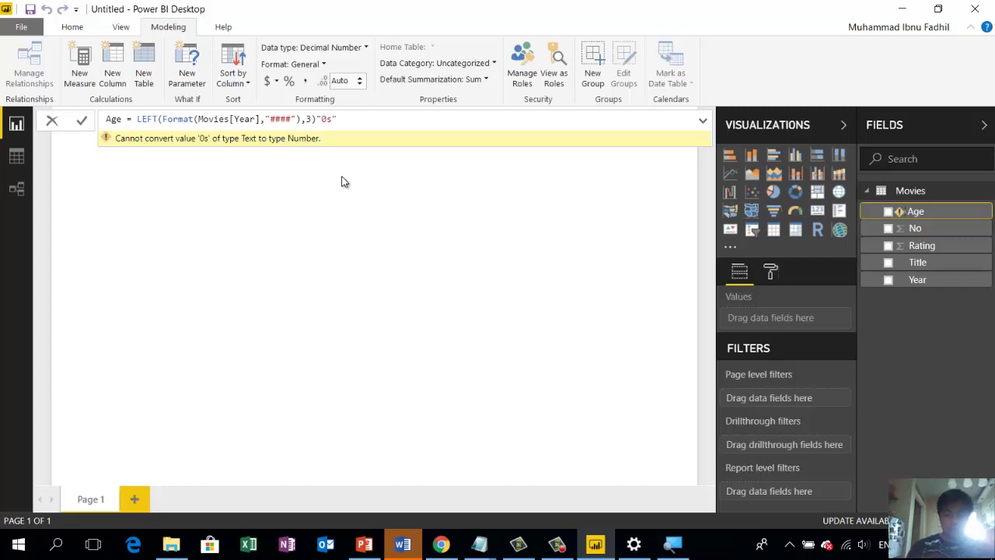
pyautogui.write('&')
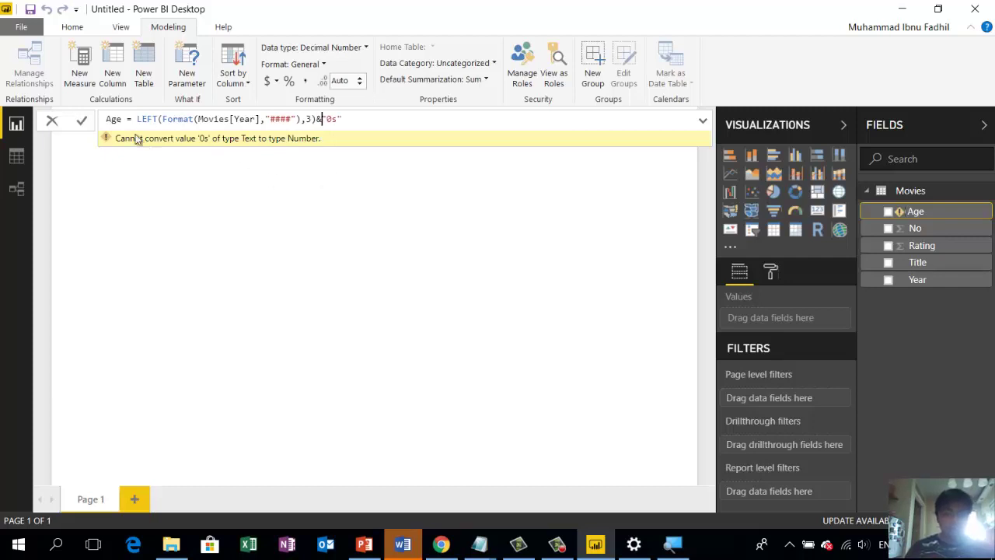
pyautogui.click(83, 122)
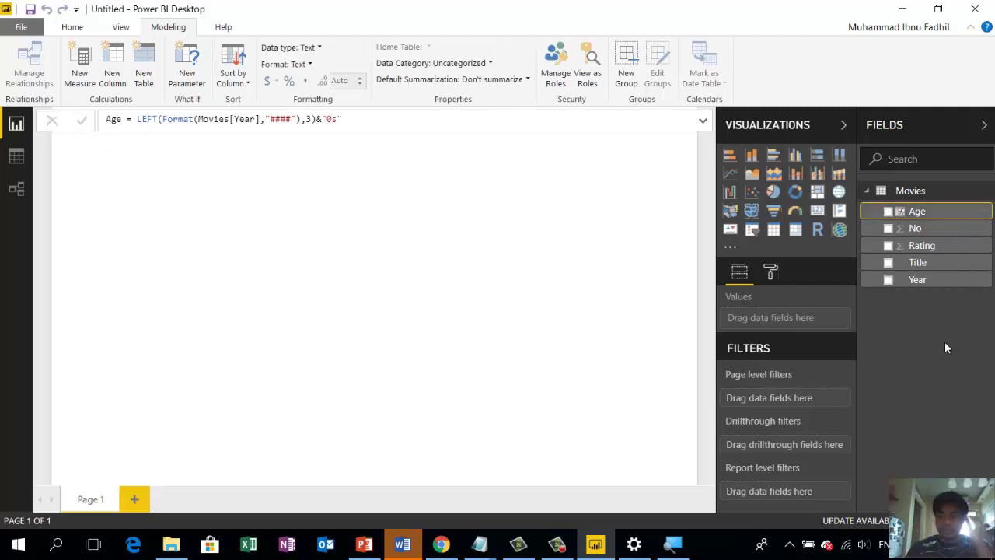
# - Add a table visual to the report page and widen it to more than twice its width
pyautogui.click(773, 229)
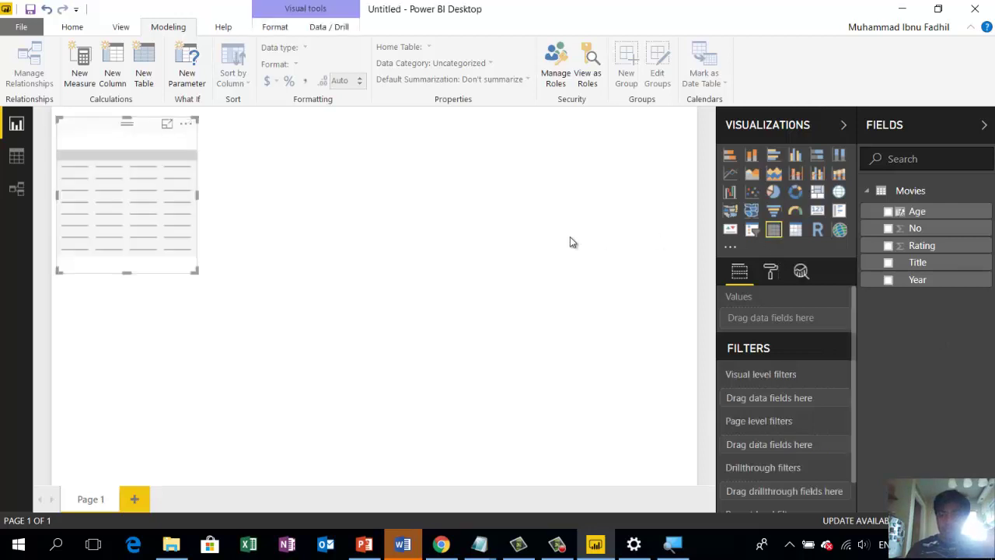
pyautogui.click(199, 197)
pyautogui.click(195, 201)
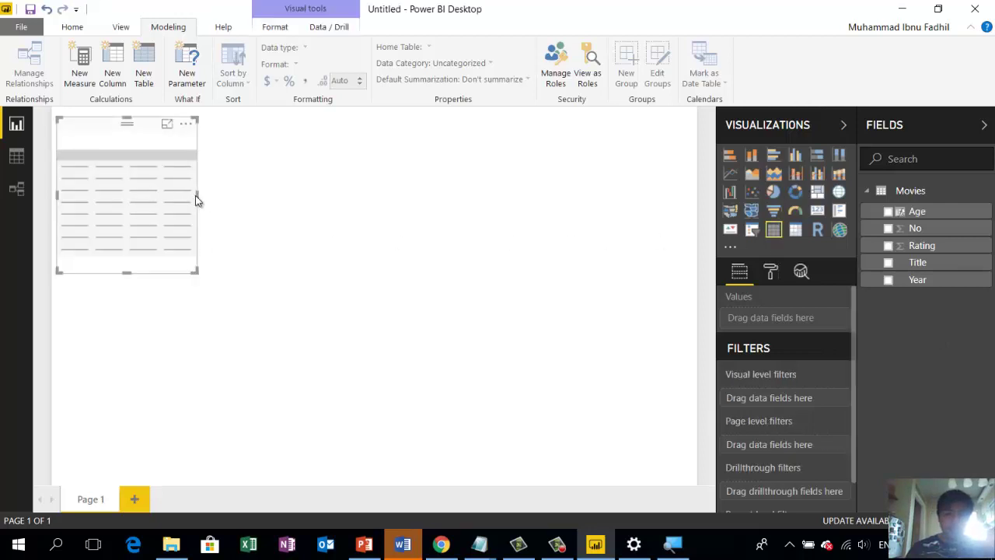
pyautogui.moveTo(199, 195); pyautogui.dragTo(402, 221)
pyautogui.click(403, 223)
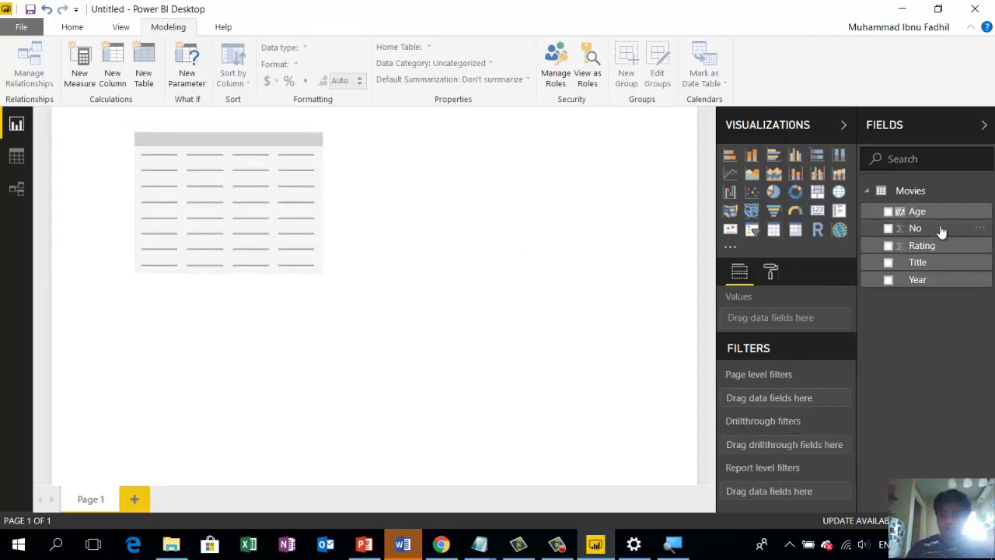
# - Add the Title, Year and Age fields to the table visual
pyautogui.moveTo(919, 264); pyautogui.dragTo(167, 160)
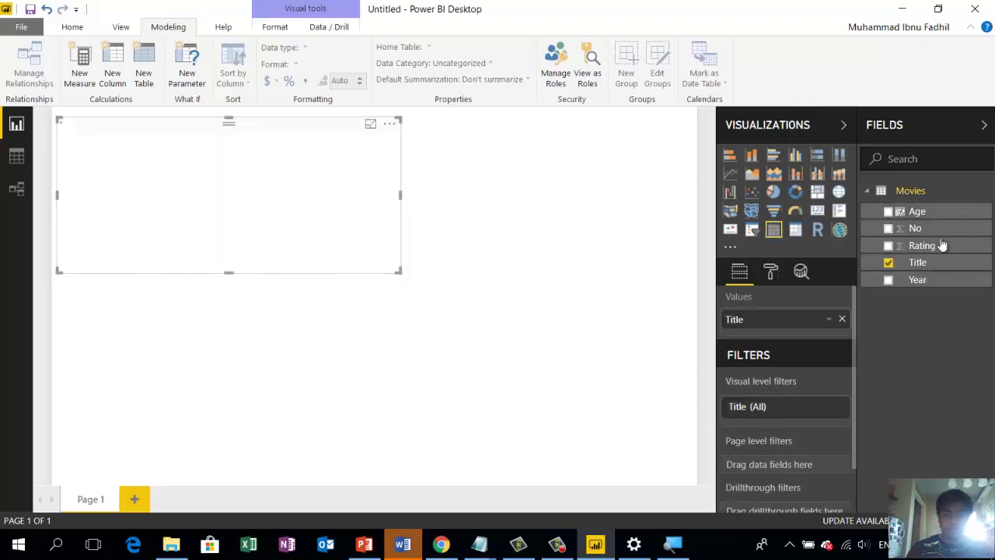
pyautogui.moveTo(933, 282); pyautogui.dragTo(260, 187)
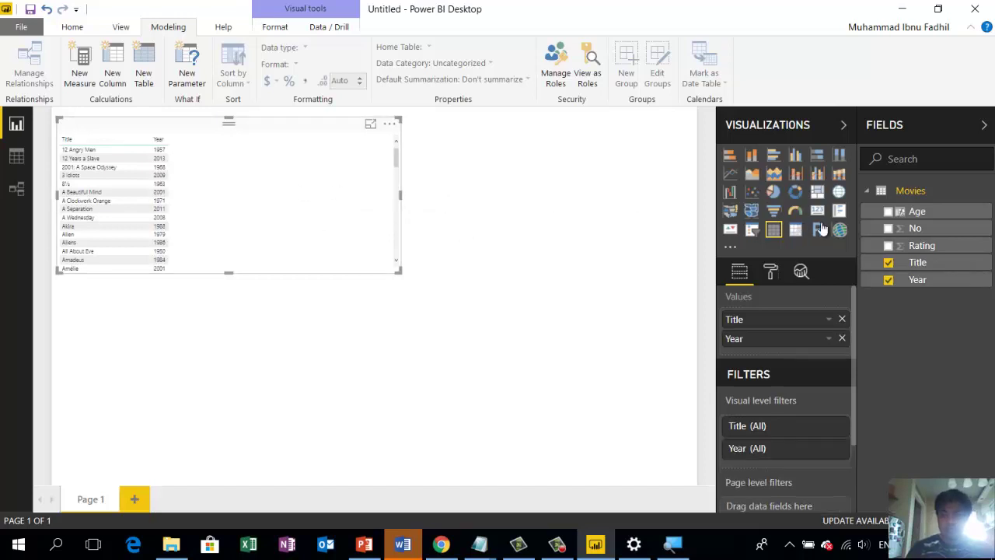
pyautogui.moveTo(905, 211); pyautogui.dragTo(270, 191)
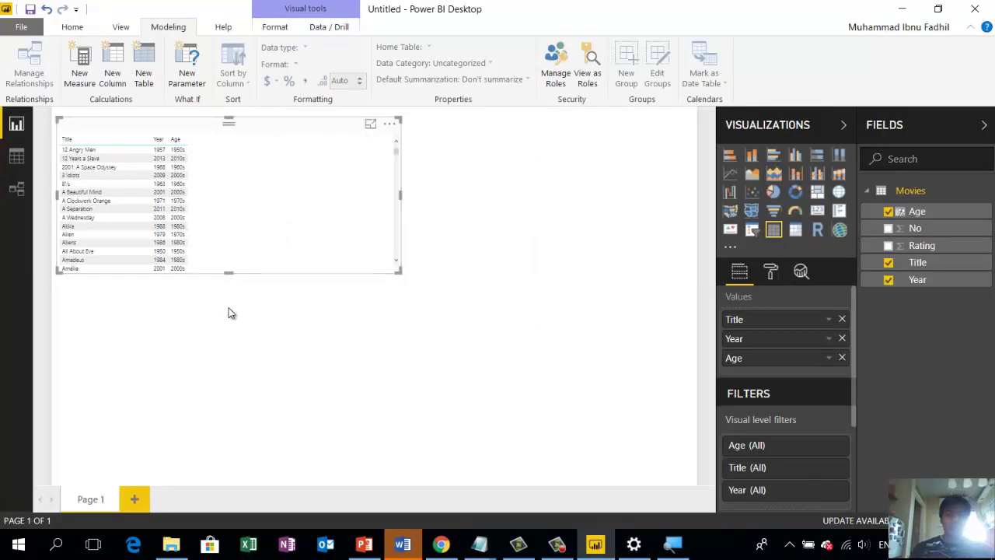
# - Delete the table visual from the report page
pyautogui.click(227, 307)
pyautogui.click(265, 238)
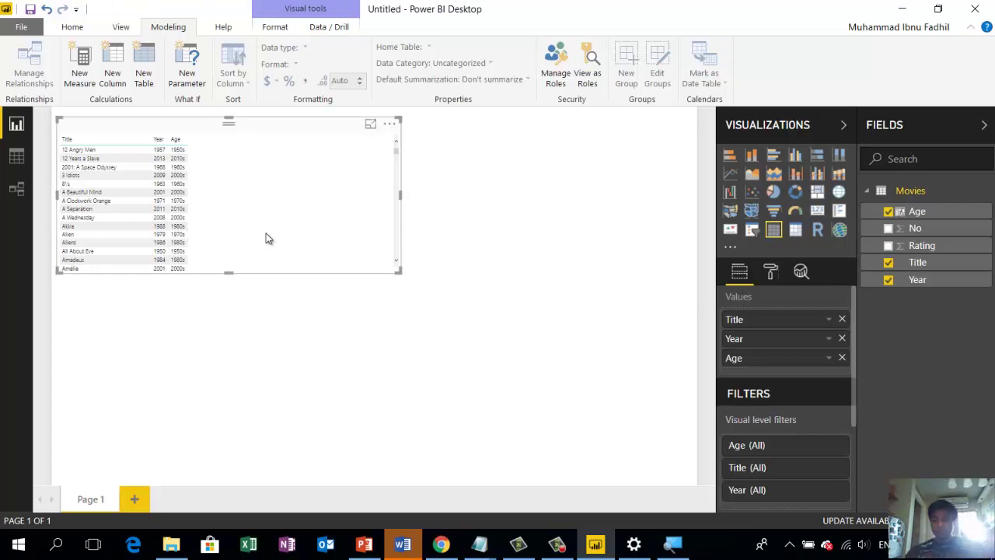
pyautogui.press('Delete')
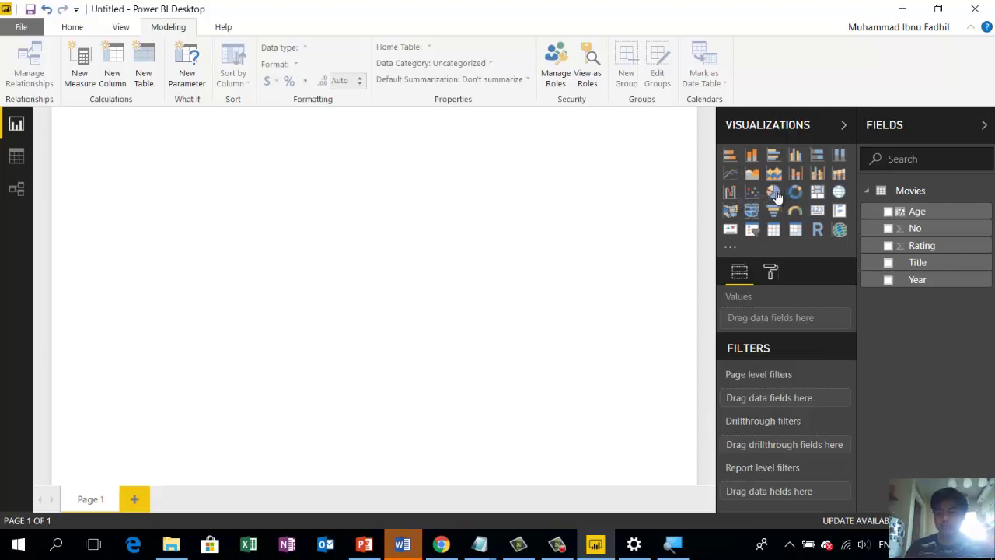
# - Add an empty pie chart visual to the report page
pyautogui.click(774, 193)
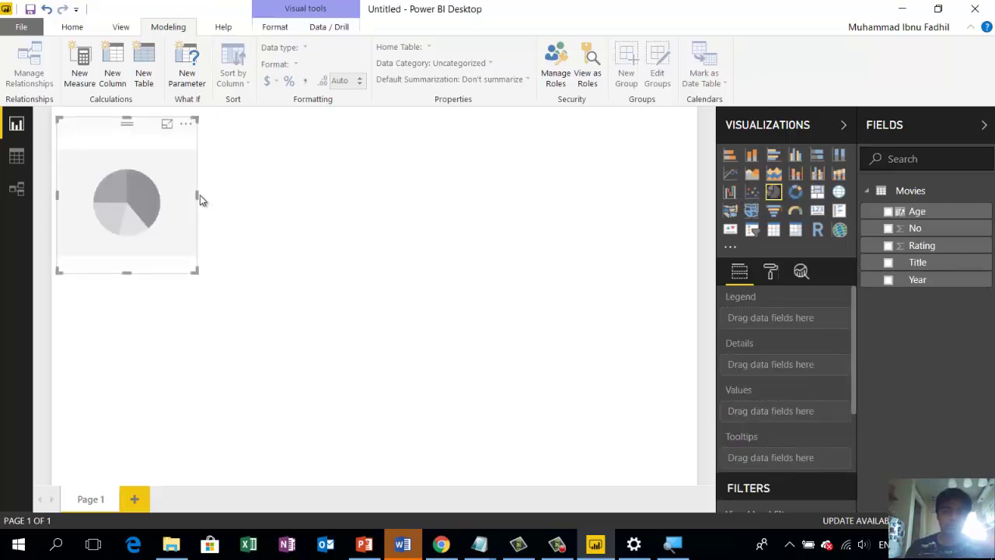
pyautogui.click(231, 207)
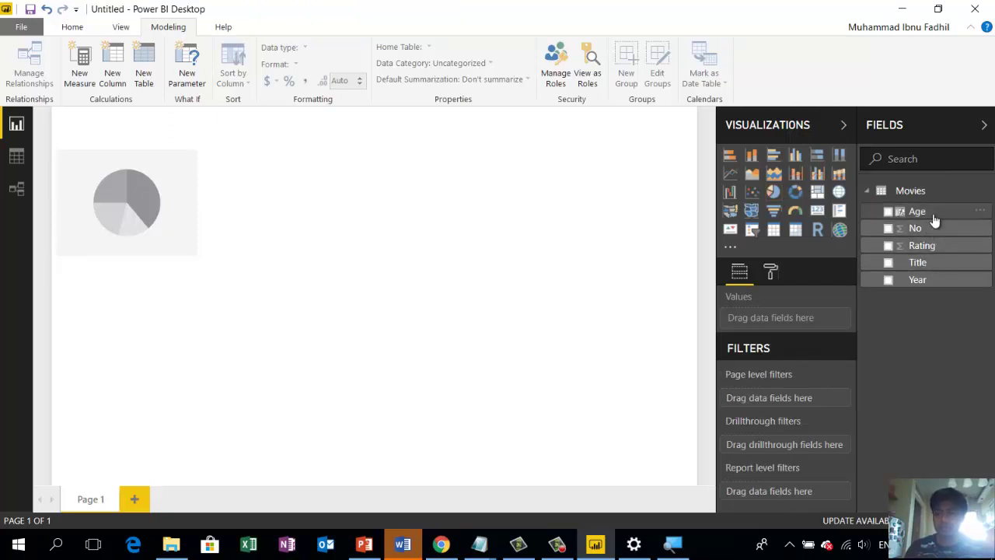
pyautogui.moveTo(934, 219); pyautogui.dragTo(810, 323)
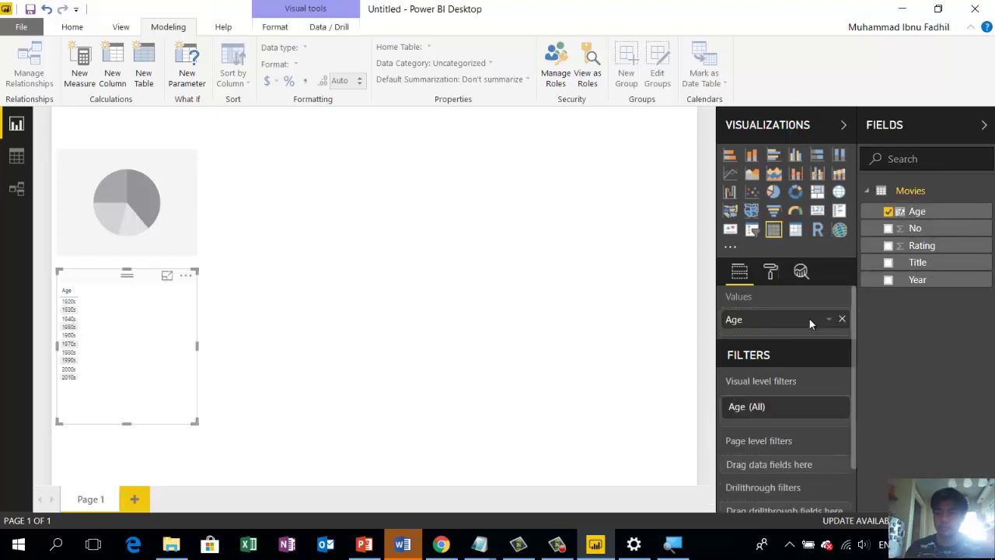
pyautogui.click(187, 276)
pyautogui.click(247, 338)
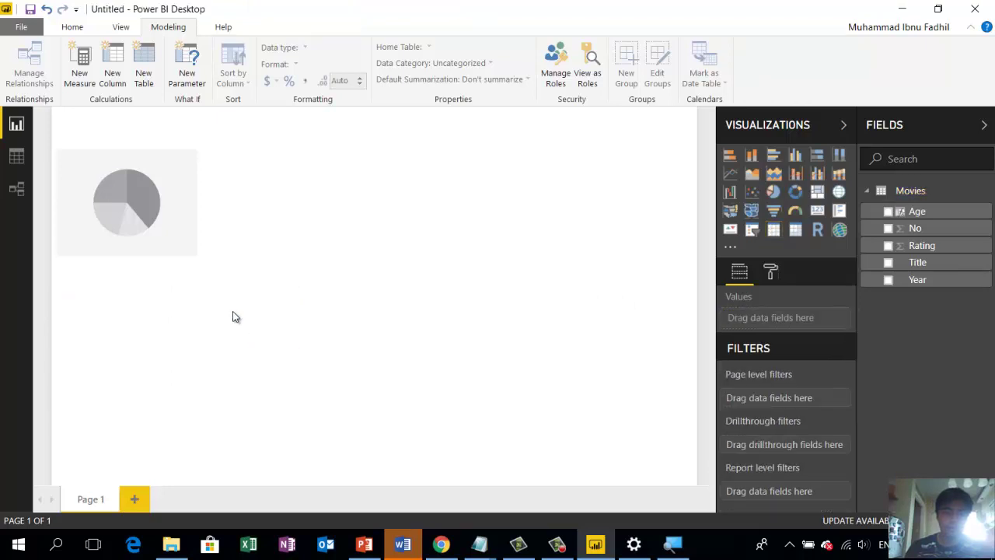
# - Set Age as the pie chart's legend and the count of Title as its values
pyautogui.click(174, 245)
pyautogui.moveTo(920, 214); pyautogui.dragTo(782, 413)
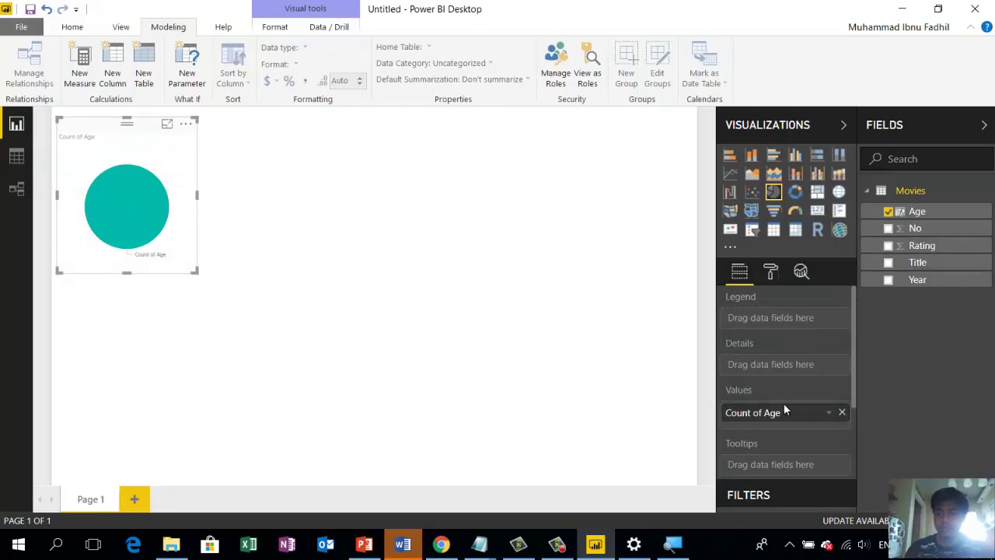
pyautogui.moveTo(761, 410); pyautogui.dragTo(764, 317)
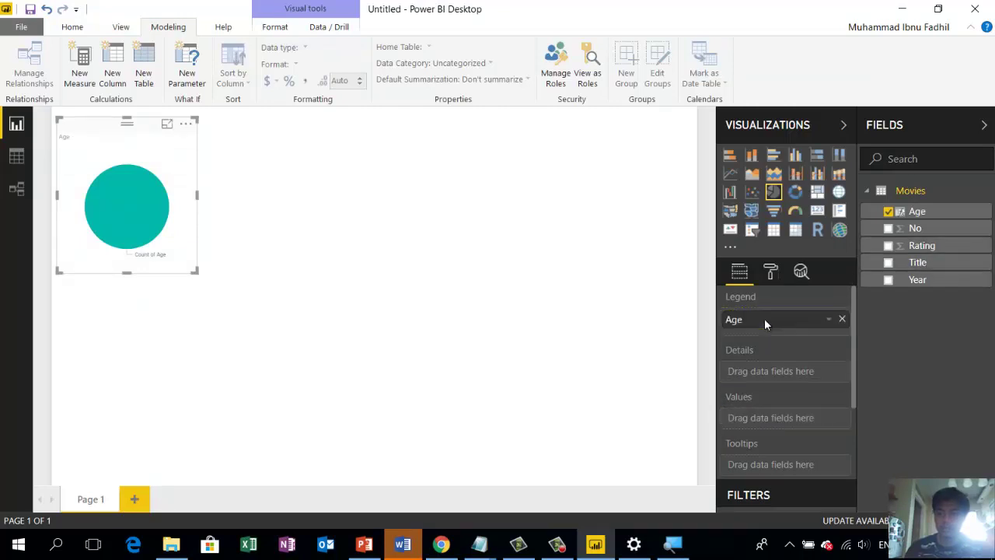
pyautogui.moveTo(922, 268)
pyautogui.mouseDown()
pyautogui.moveTo(806, 372)
pyautogui.moveTo(781, 424)
pyautogui.mouseUp()
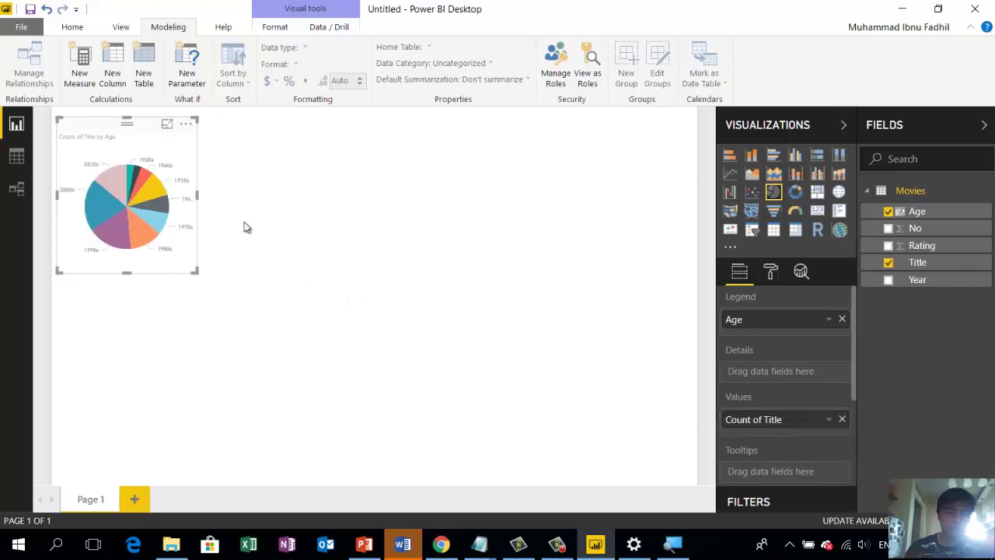
# - Examine the title counts of the 1990s and 2000s slices and the aggregation options for Title in the pie chart
pyautogui.moveTo(122, 223)
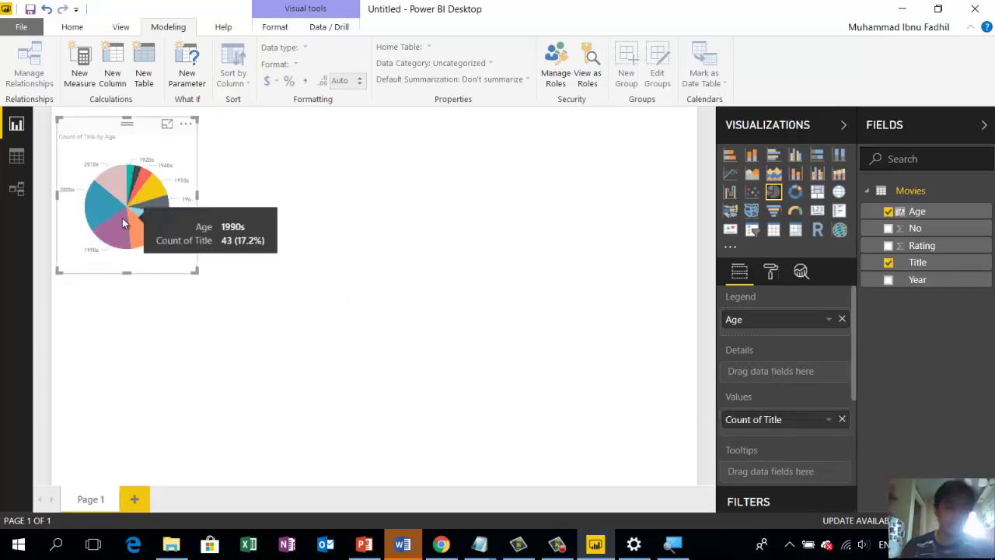
pyautogui.click(828, 420)
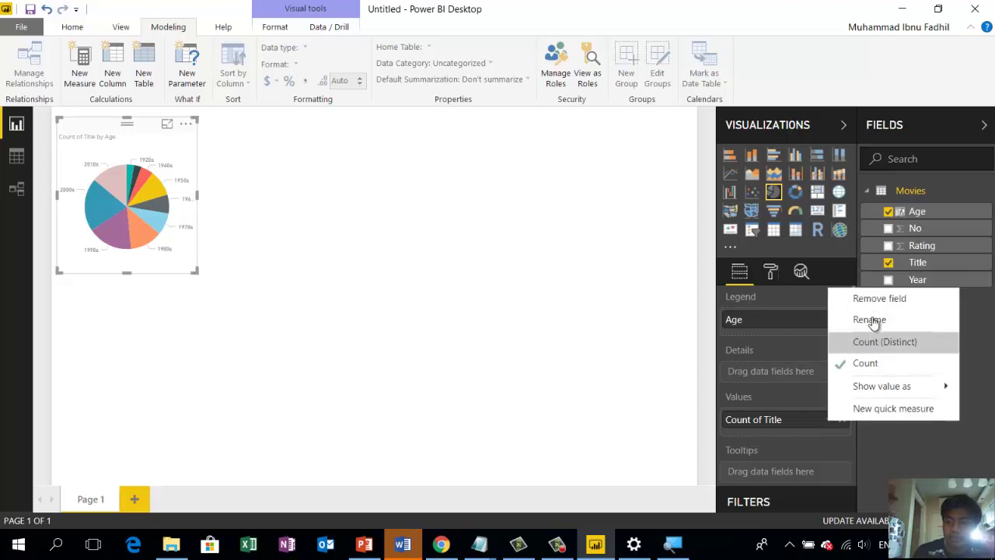
pyautogui.click(863, 444)
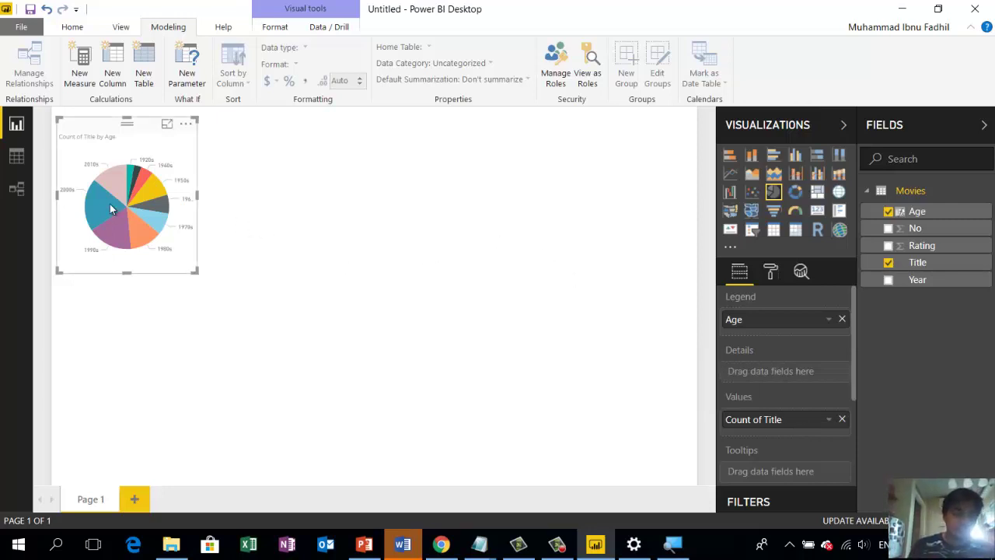
pyautogui.moveTo(109, 205)
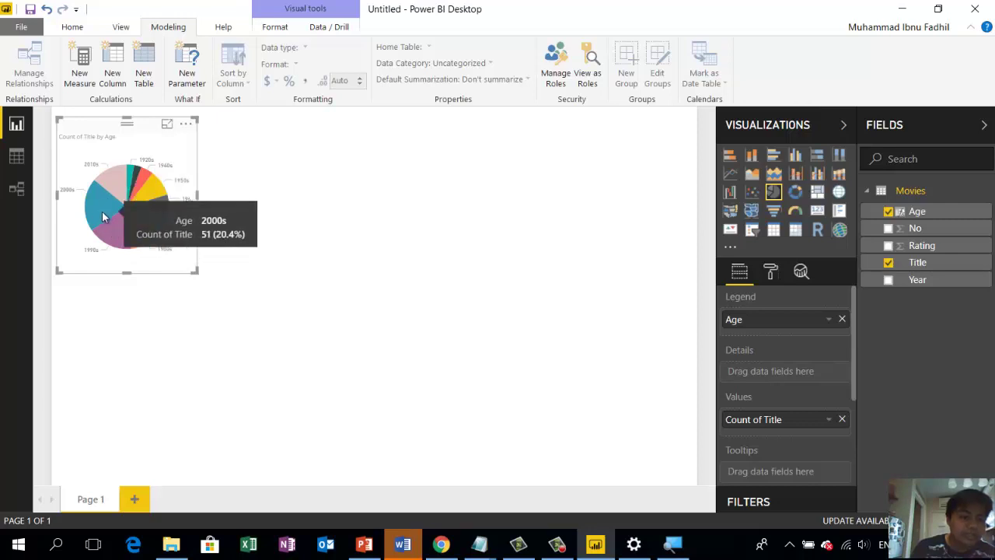
pyautogui.click(326, 285)
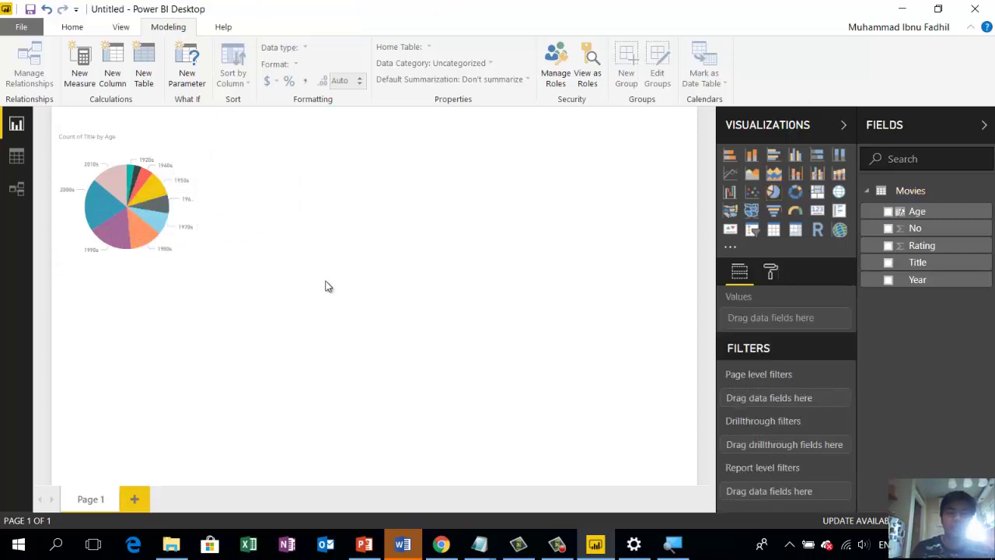
pyautogui.click(132, 140)
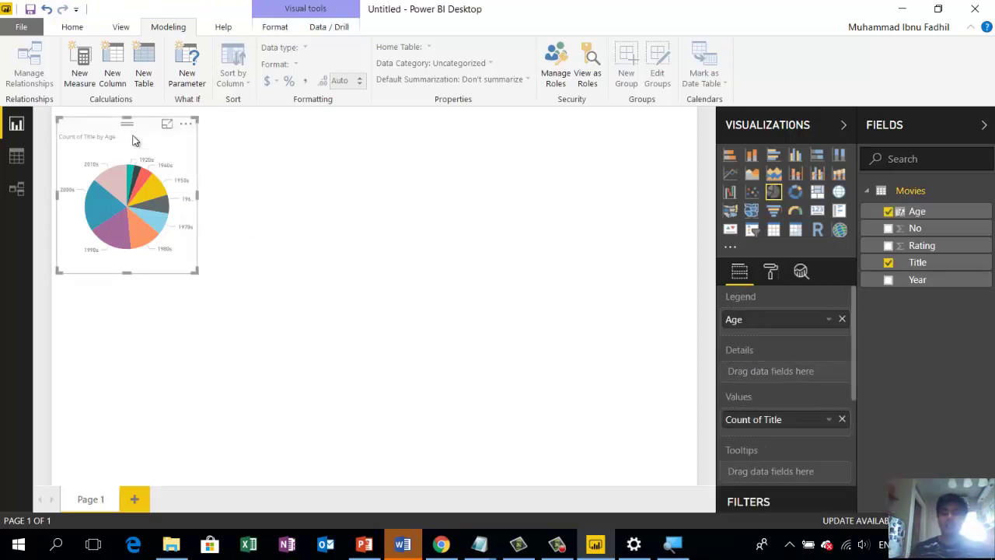
pyautogui.click(280, 185)
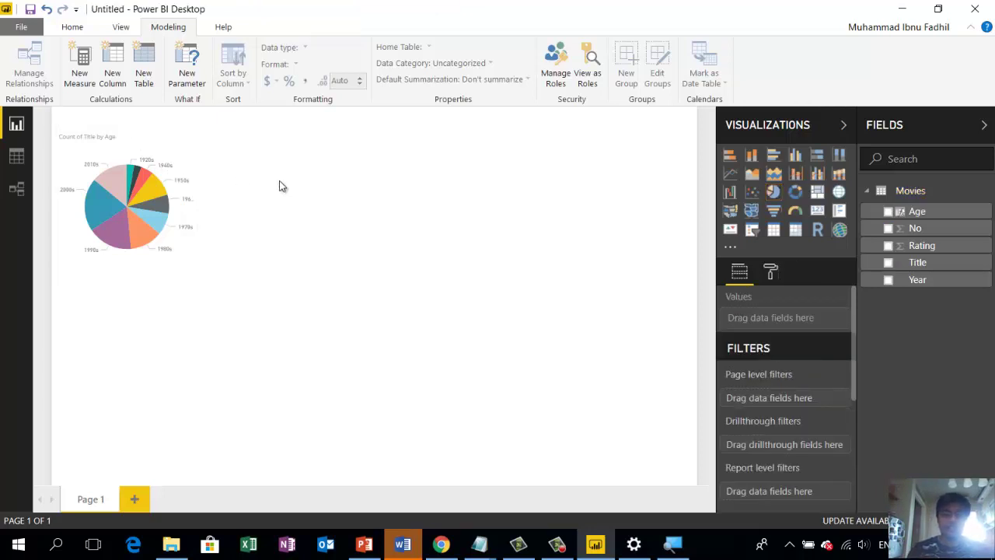
# - Add a table visual showing Title and Rating below the pie chart
pyautogui.click(775, 232)
pyautogui.moveTo(943, 266); pyautogui.dragTo(137, 334)
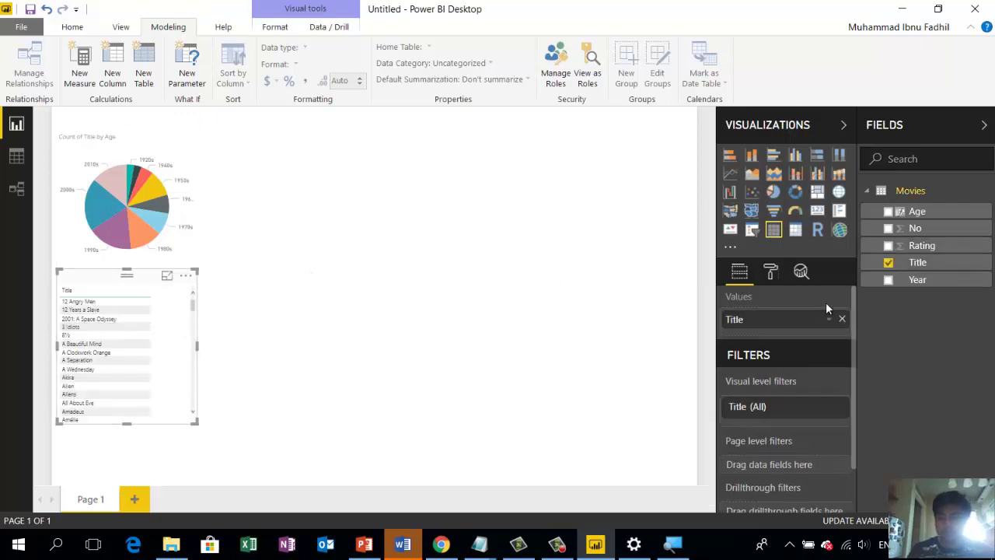
pyautogui.moveTo(929, 247); pyautogui.dragTo(163, 322)
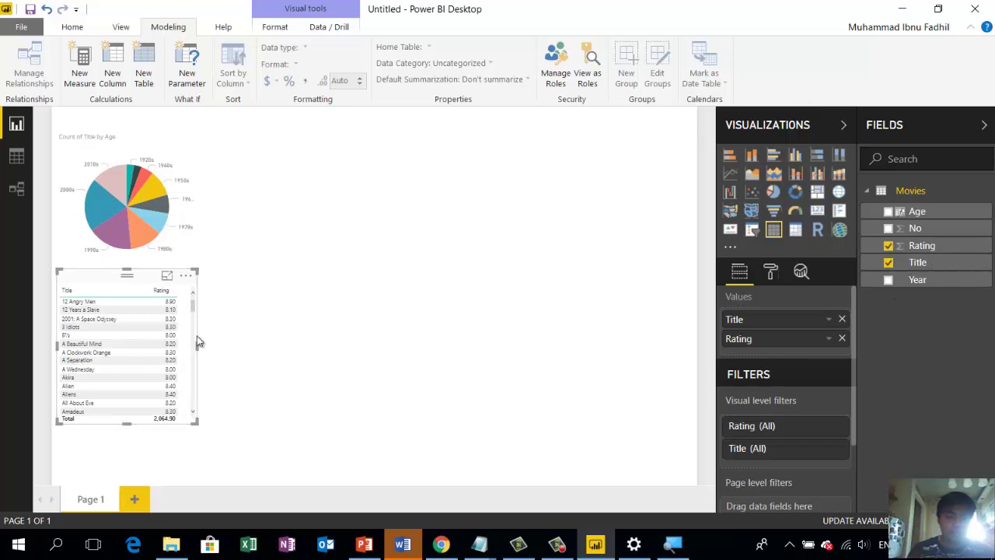
pyautogui.click(324, 234)
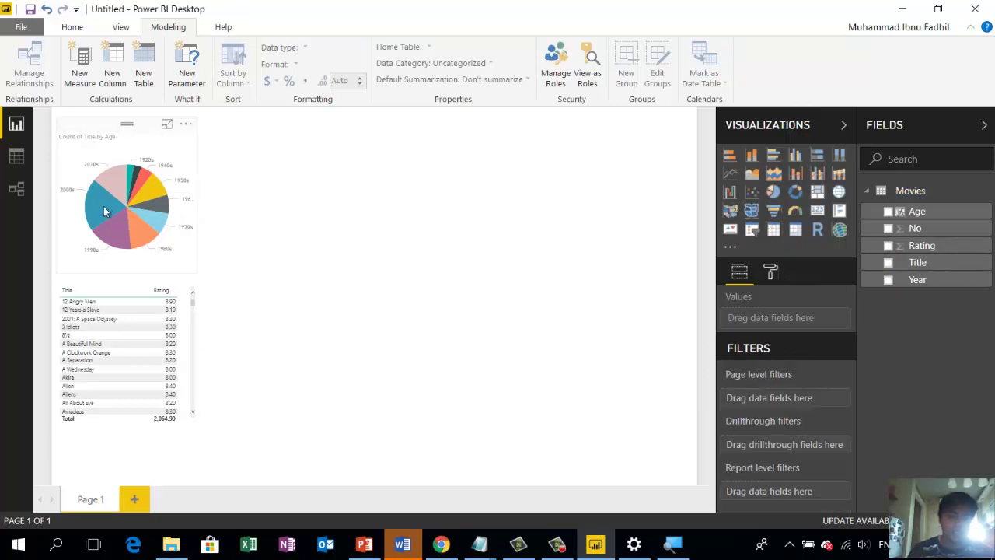
# - Cross-filter the table with the pie chart's 2000s slice and widen the table visual to about twice its width
pyautogui.click(105, 210)
pyautogui.click(105, 210)
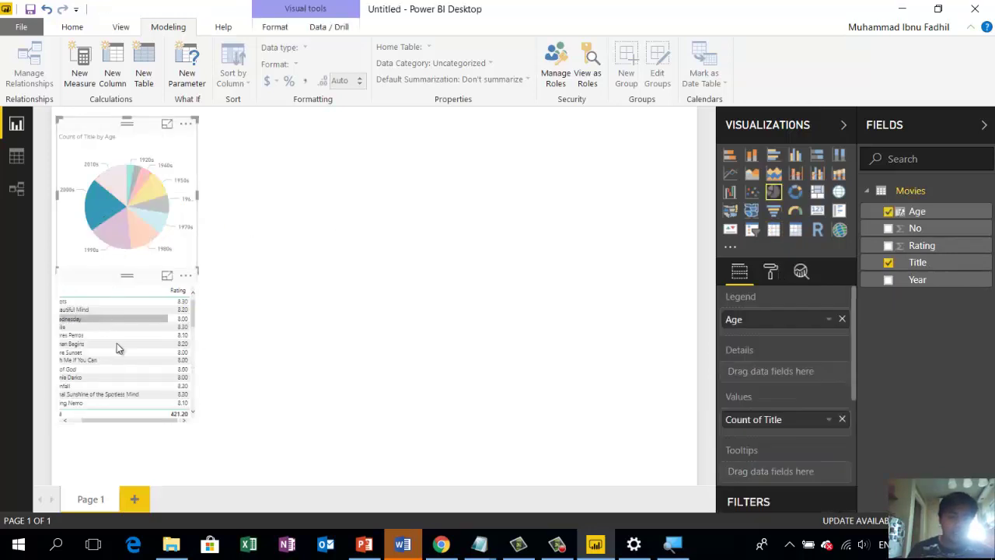
pyautogui.click(195, 361)
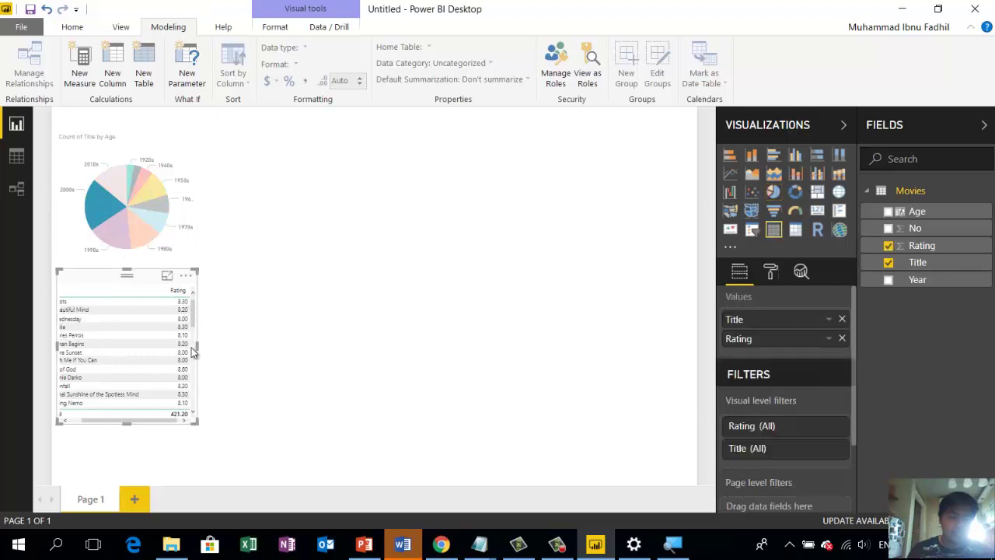
pyautogui.moveTo(198, 346); pyautogui.dragTo(344, 361)
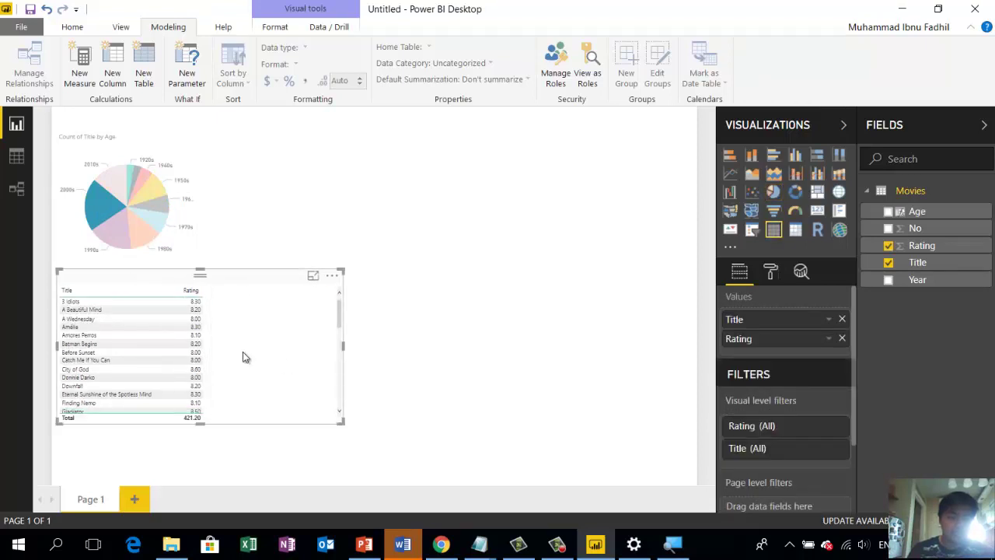
# - Cross-filter the movie table with the 1990s, 1980s, 1970s and 2000s pie slices in turn
pyautogui.click(115, 235)
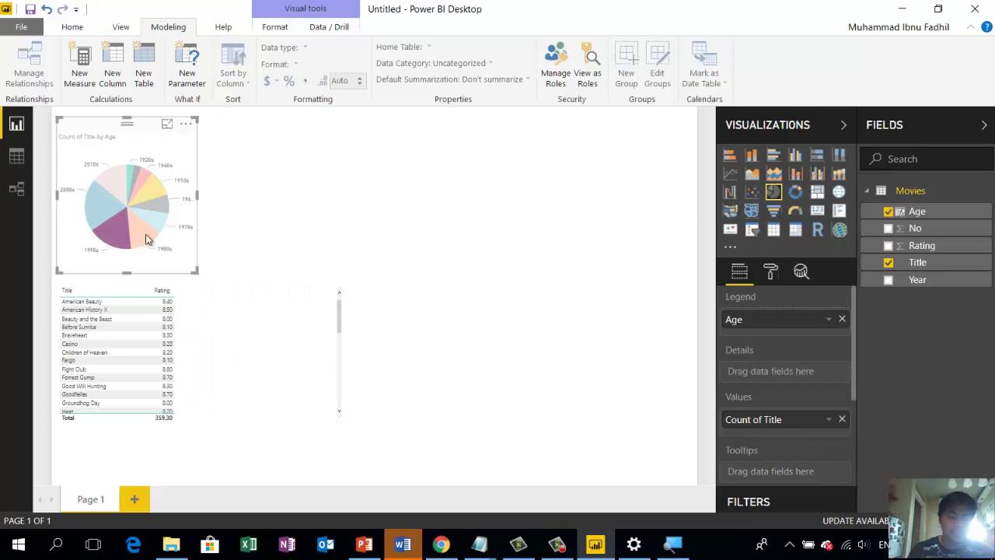
pyautogui.click(145, 234)
pyautogui.click(154, 226)
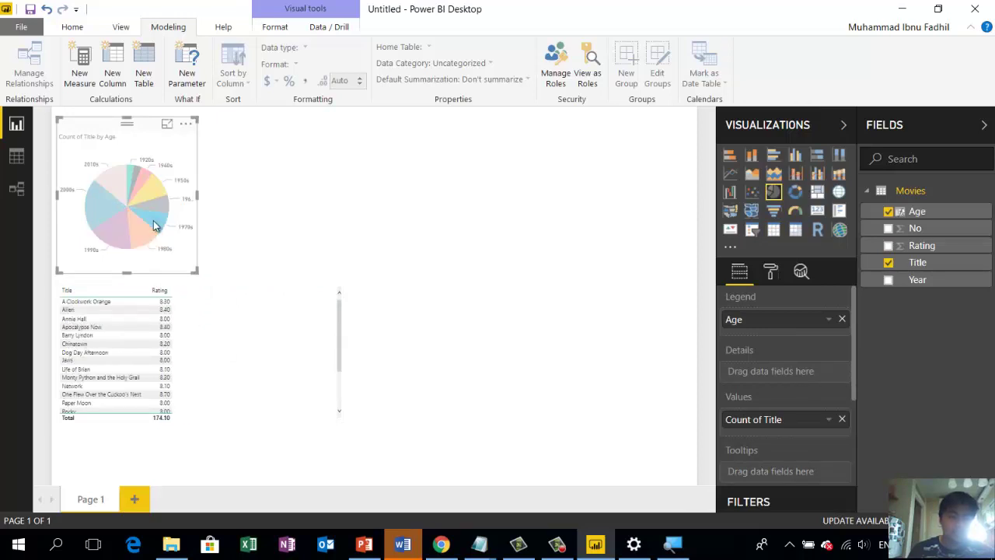
pyautogui.click(95, 214)
pyautogui.click(285, 207)
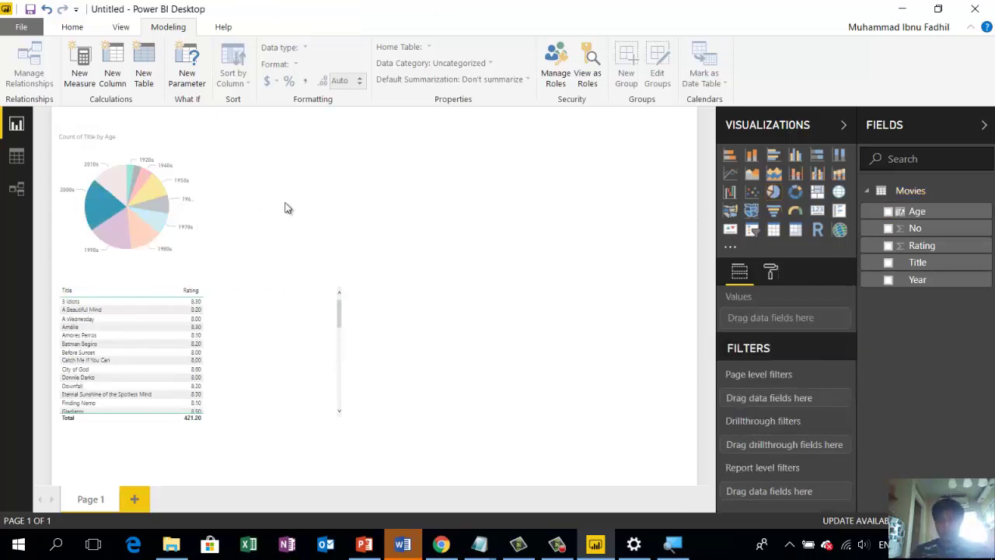
# - Add a slicer visual based on Age beside the pie chart
pyautogui.click(754, 232)
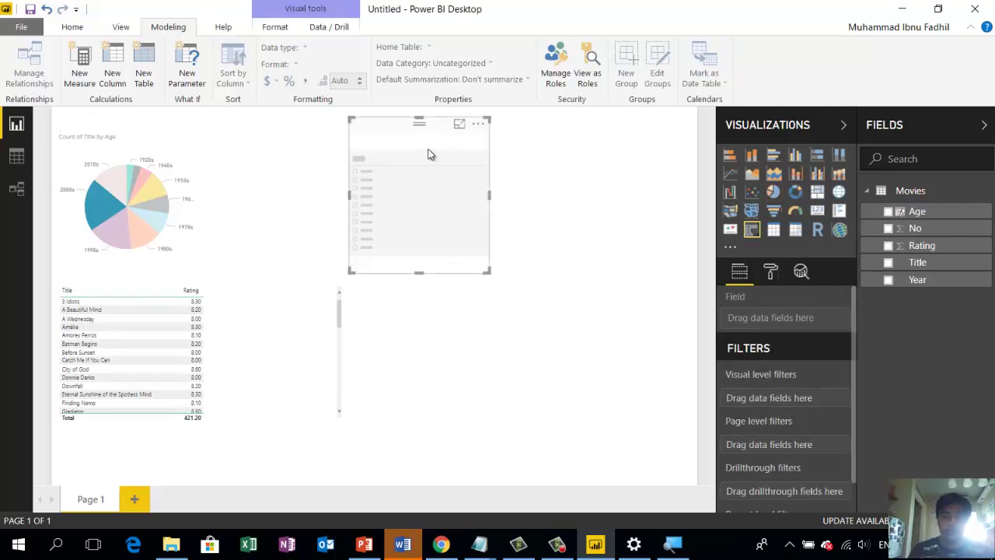
pyautogui.moveTo(395, 131); pyautogui.dragTo(296, 129)
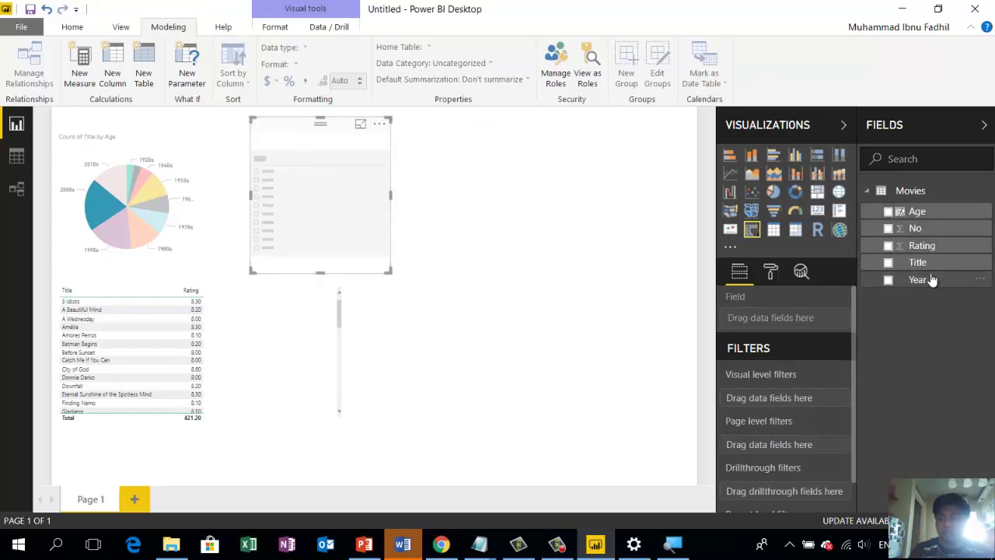
pyautogui.moveTo(930, 220); pyautogui.dragTo(782, 320)
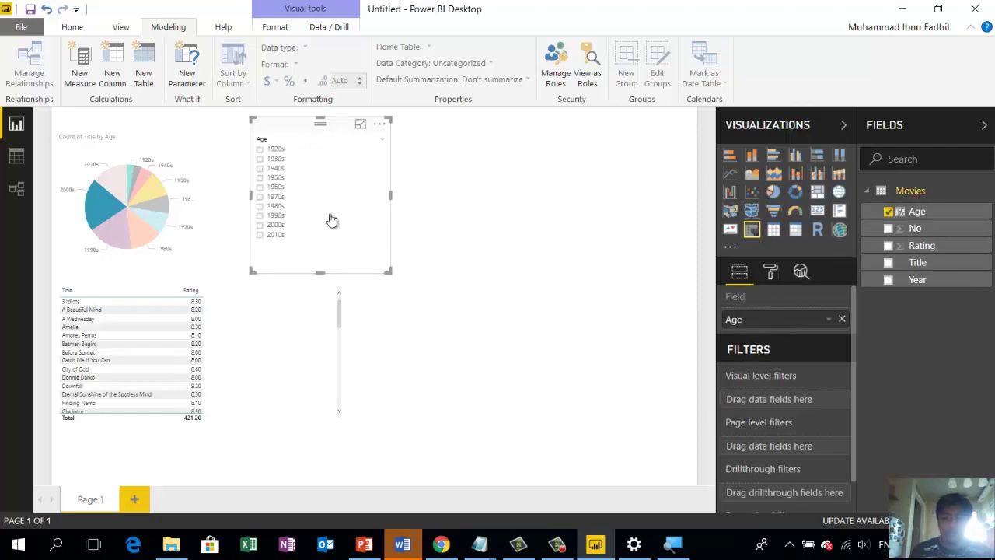
# - Try the Age slicer with the 1920s, 1930s, 1960s and 1940s, and look at its List and Dropdown display choices
pyautogui.click(261, 150)
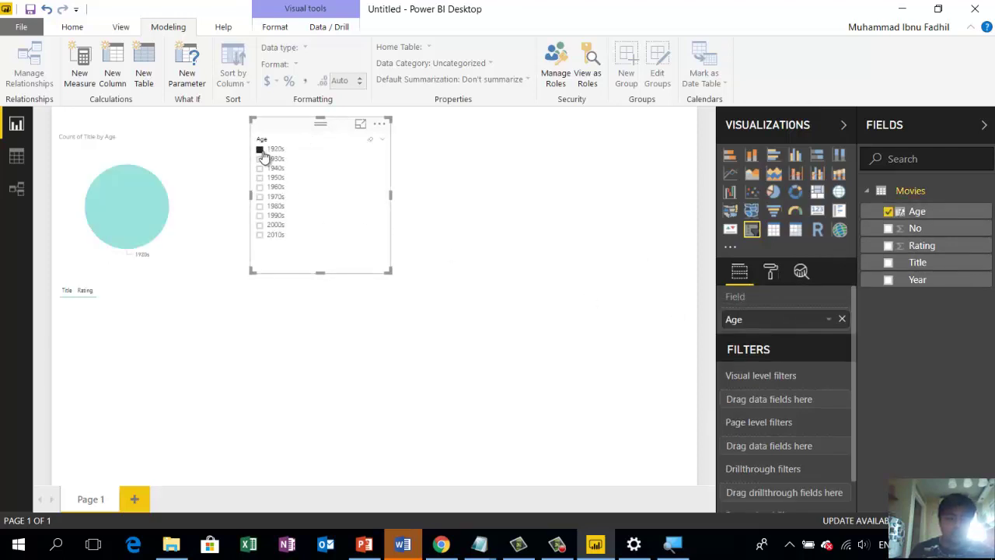
pyautogui.click(262, 160)
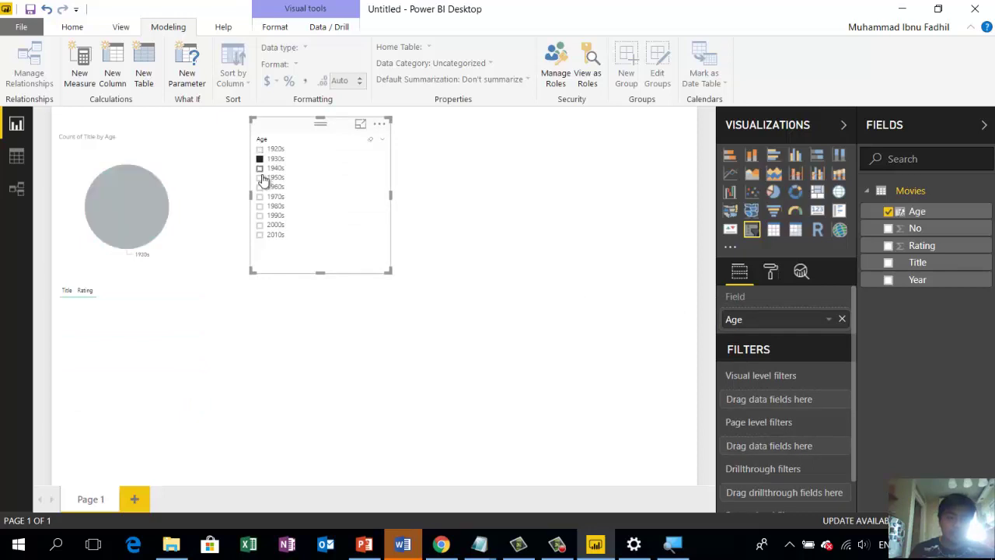
pyautogui.click(262, 189)
pyautogui.click(263, 150)
pyautogui.click(382, 140)
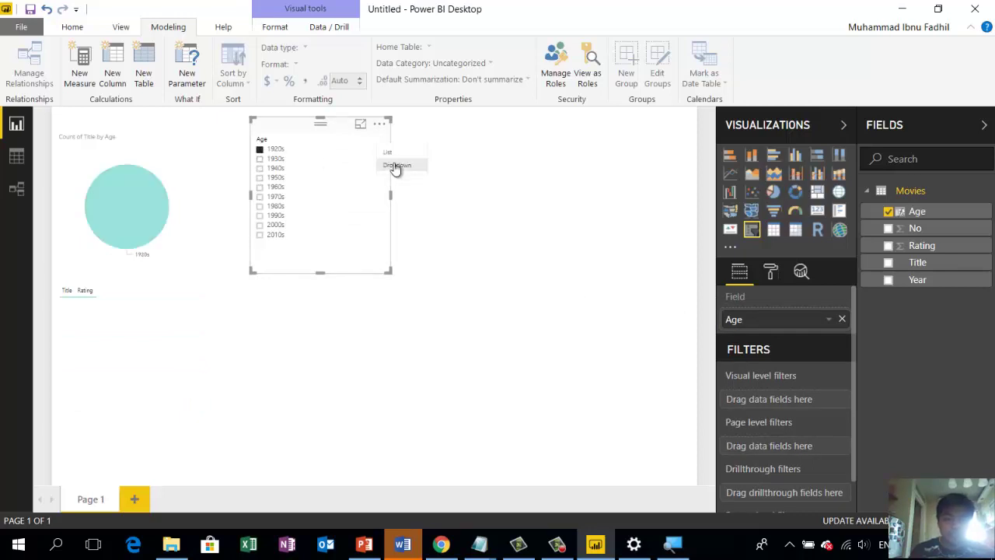
pyautogui.click(260, 161)
pyautogui.click(261, 169)
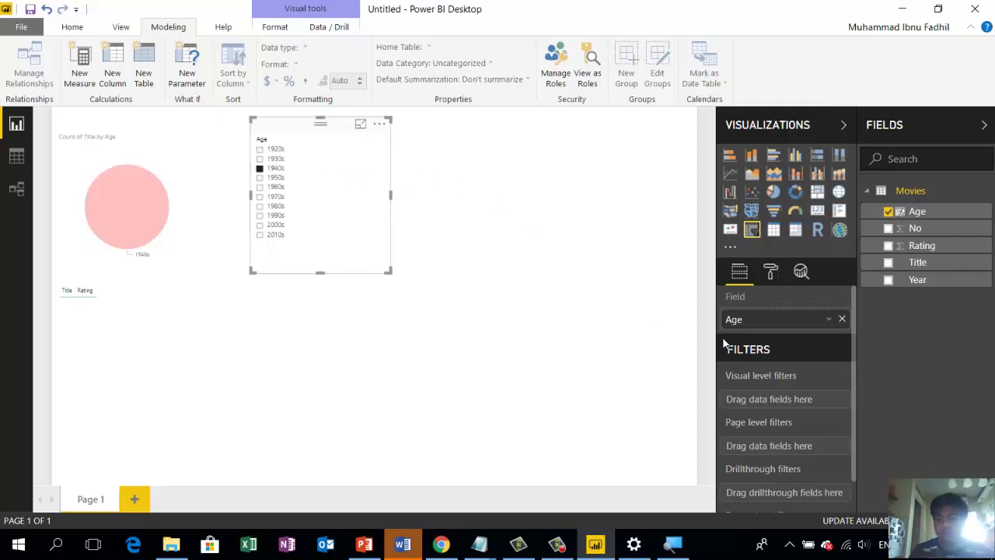
# - Open the Age slicer's formatting options, and remove the slicer from the report page
pyautogui.click(771, 274)
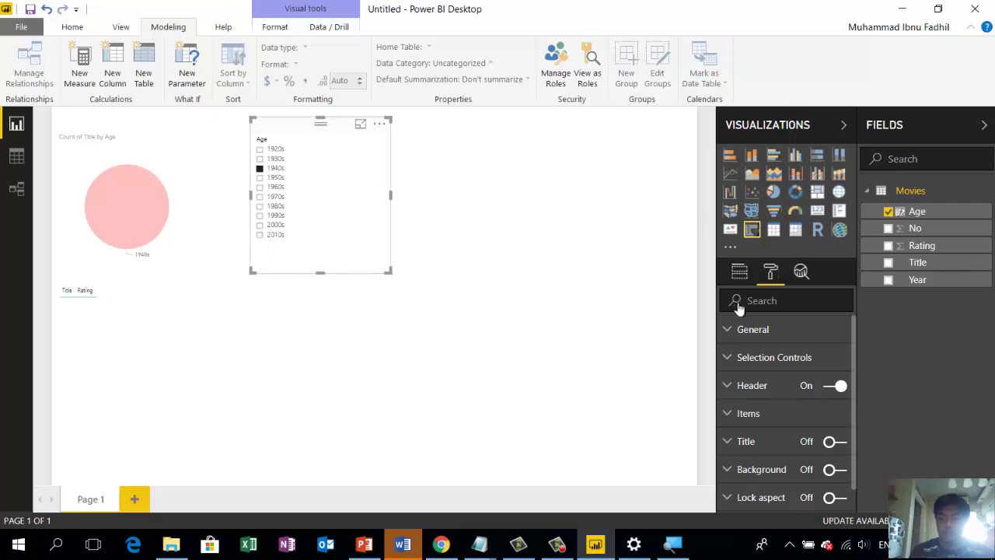
pyautogui.click(379, 123)
pyautogui.click(441, 205)
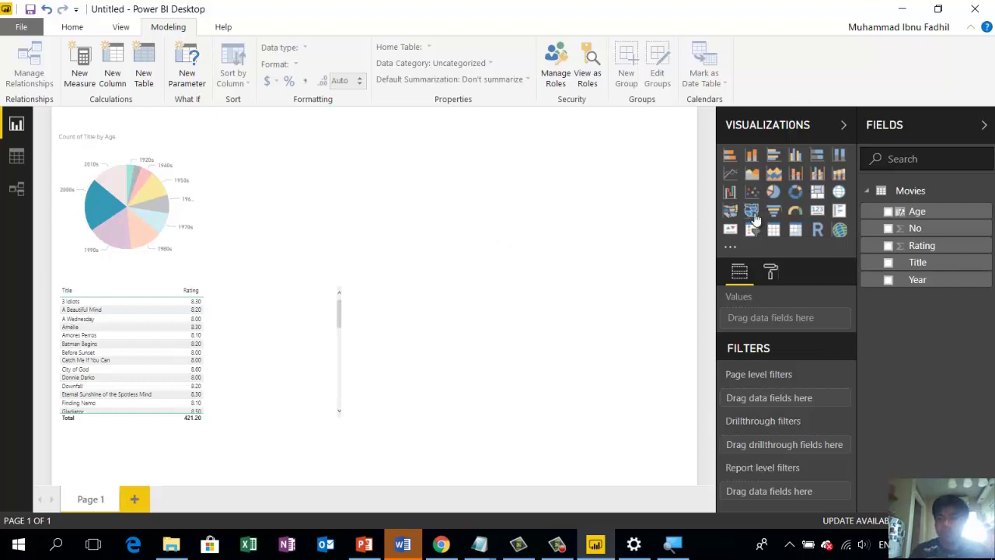
# - Add an empty line chart to the report page and widen it to nearly the page's edge
pyautogui.click(730, 174)
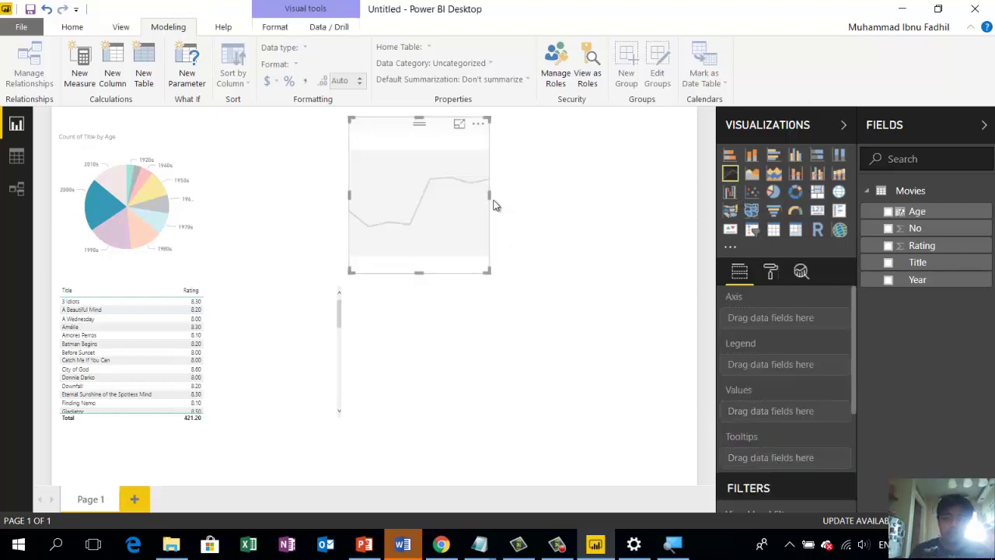
pyautogui.moveTo(491, 195); pyautogui.dragTo(678, 226)
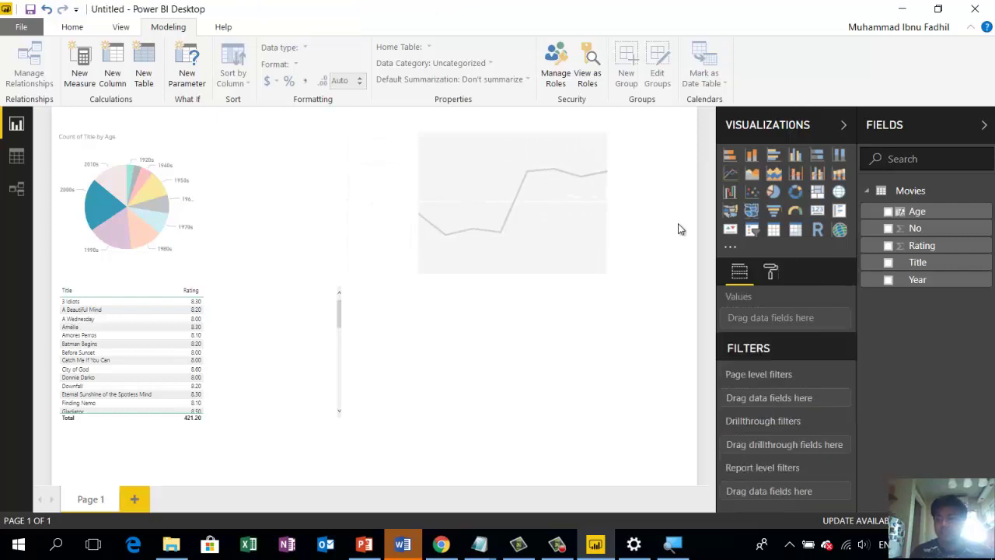
pyautogui.moveTo(576, 201)
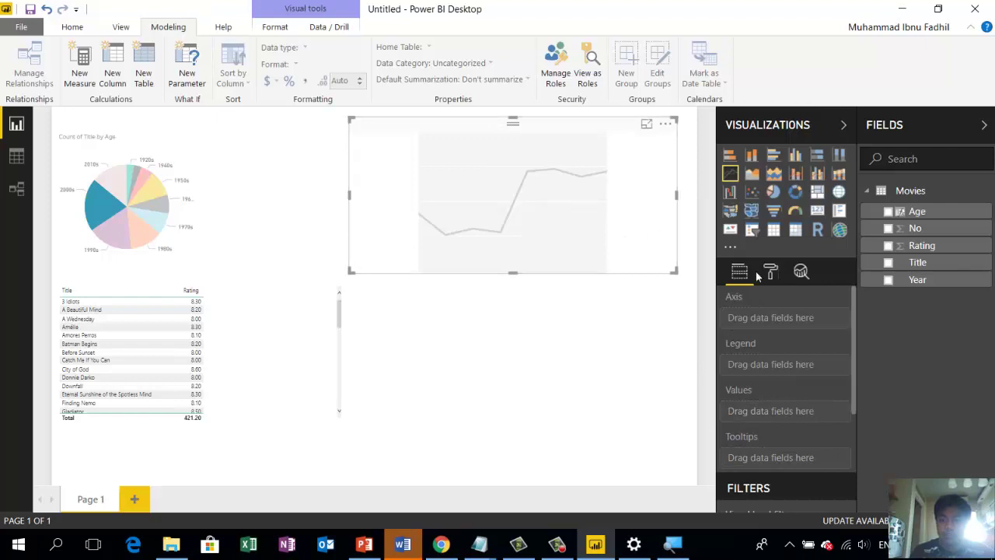
pyautogui.scroll(-3, 781, 342)
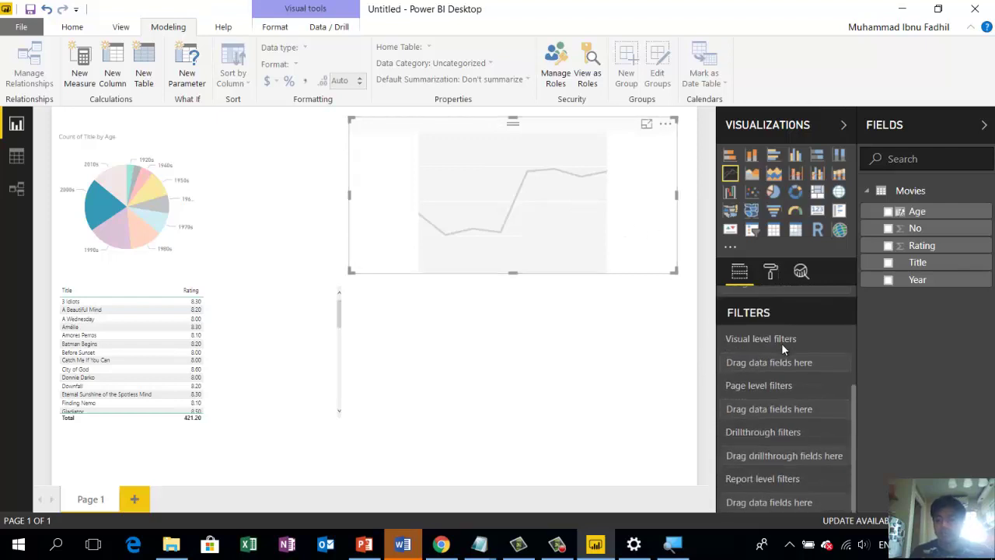
pyautogui.scroll(3, 781, 343)
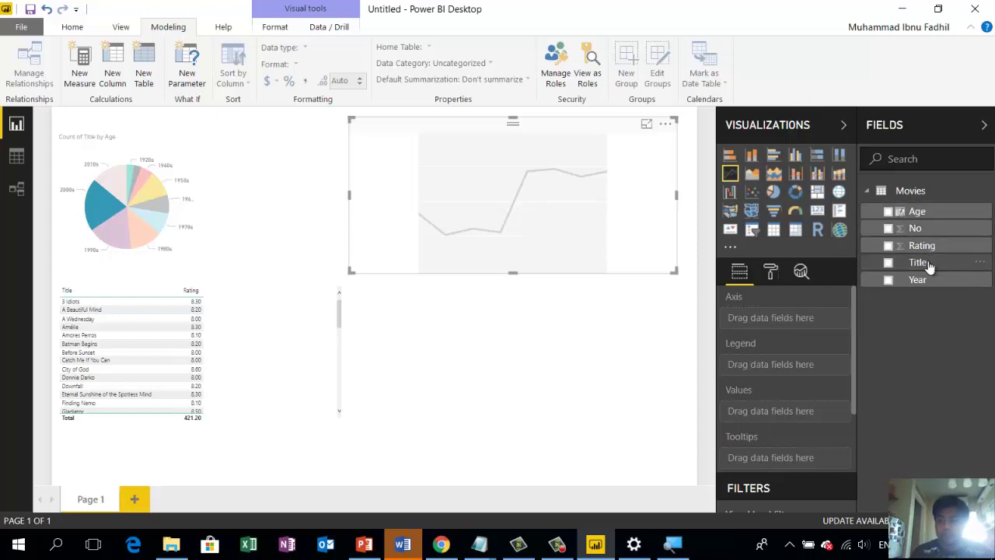
# - Set the count of Title as the line chart's values and Age as its axis, and clear the pie chart's slice selection
pyautogui.moveTo(928, 266); pyautogui.dragTo(786, 400)
pyautogui.moveTo(933, 222); pyautogui.dragTo(795, 315)
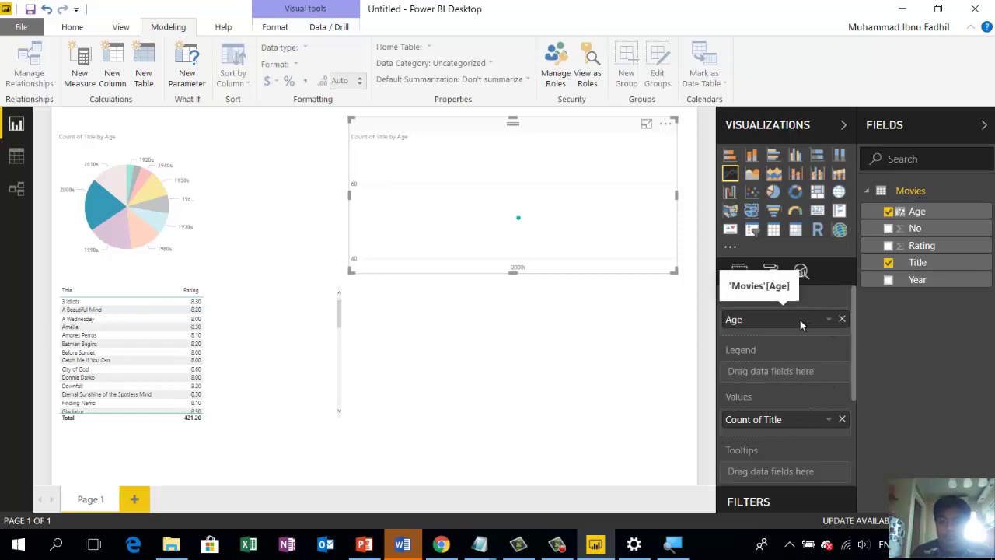
pyautogui.moveTo(793, 317)
pyautogui.mouseDown()
pyautogui.moveTo(789, 366)
pyautogui.moveTo(791, 320)
pyautogui.mouseUp()
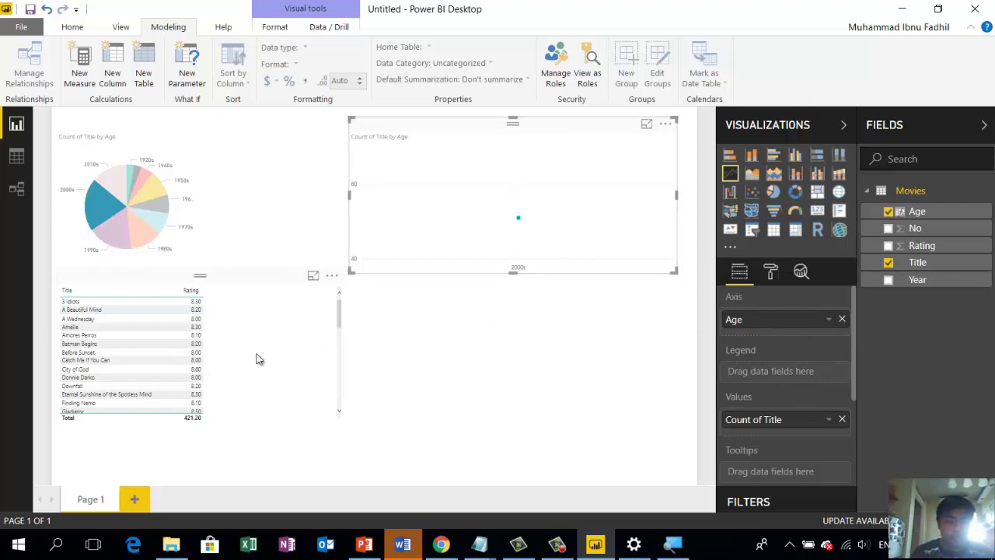
pyautogui.click(184, 252)
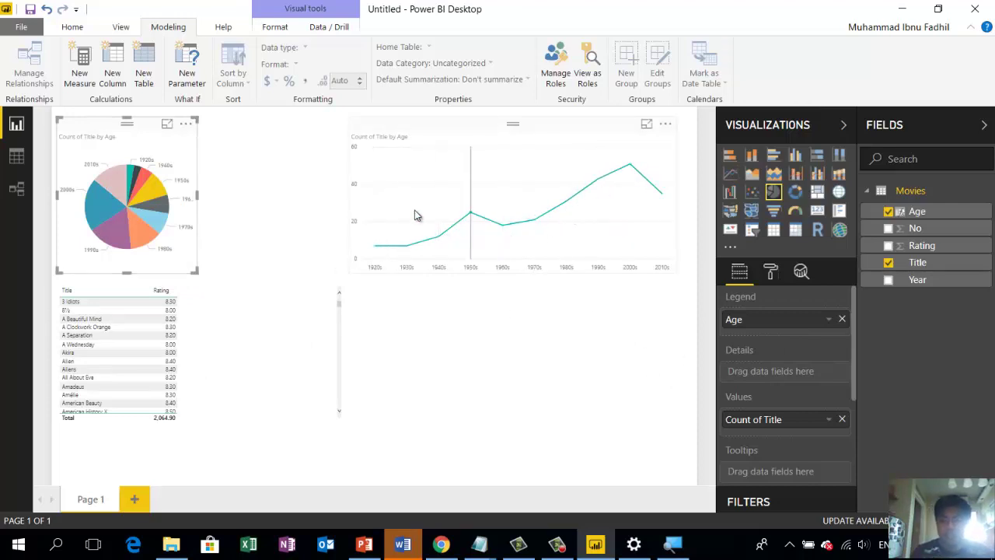
# - Add a constant line to the line chart and name it Target
pyautogui.click(582, 140)
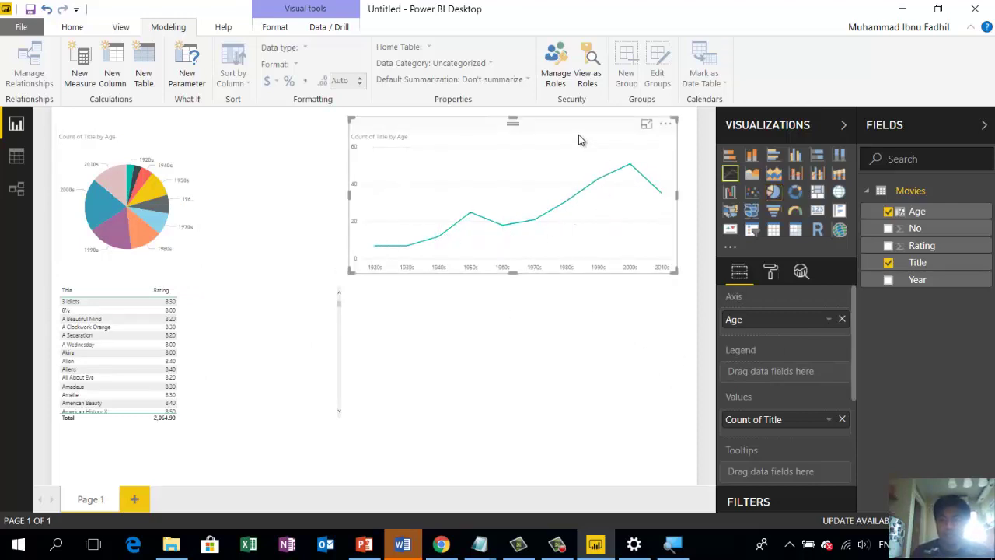
pyautogui.click(800, 271)
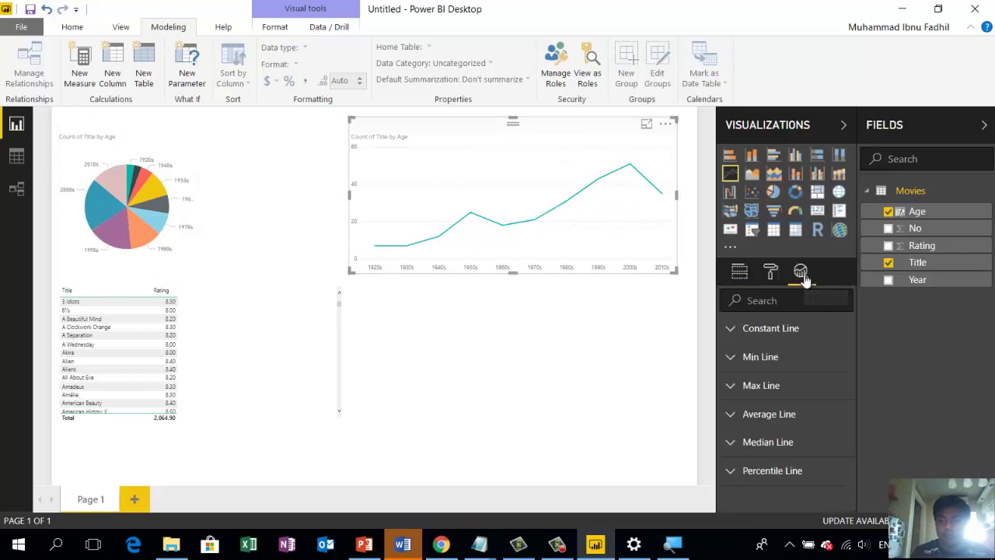
pyautogui.click(787, 330)
pyautogui.click(747, 354)
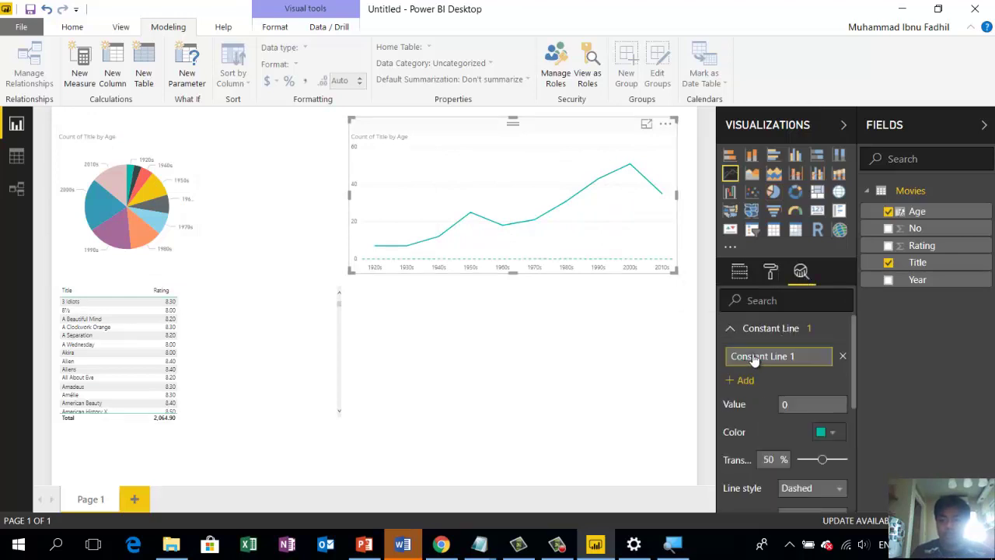
pyautogui.click(802, 357)
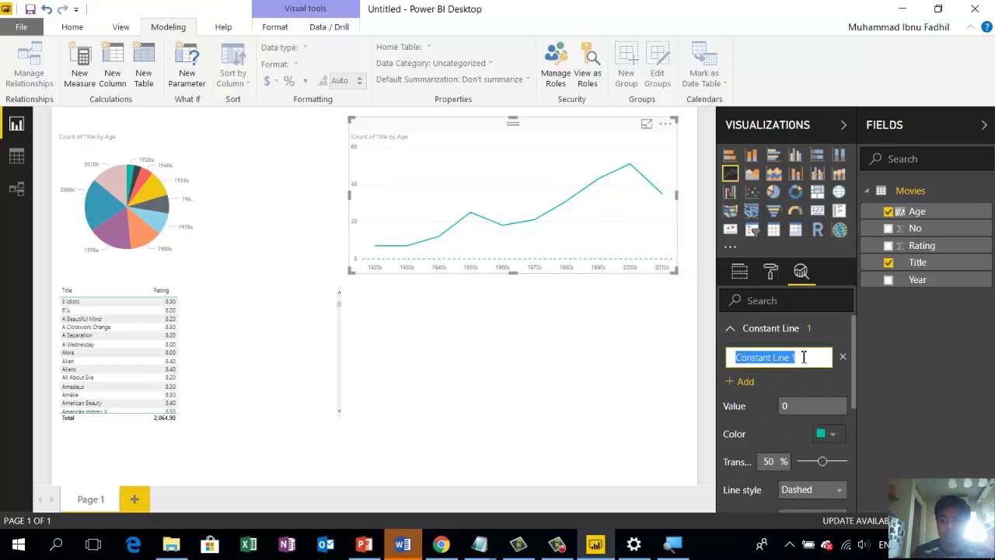
pyautogui.write('Target')
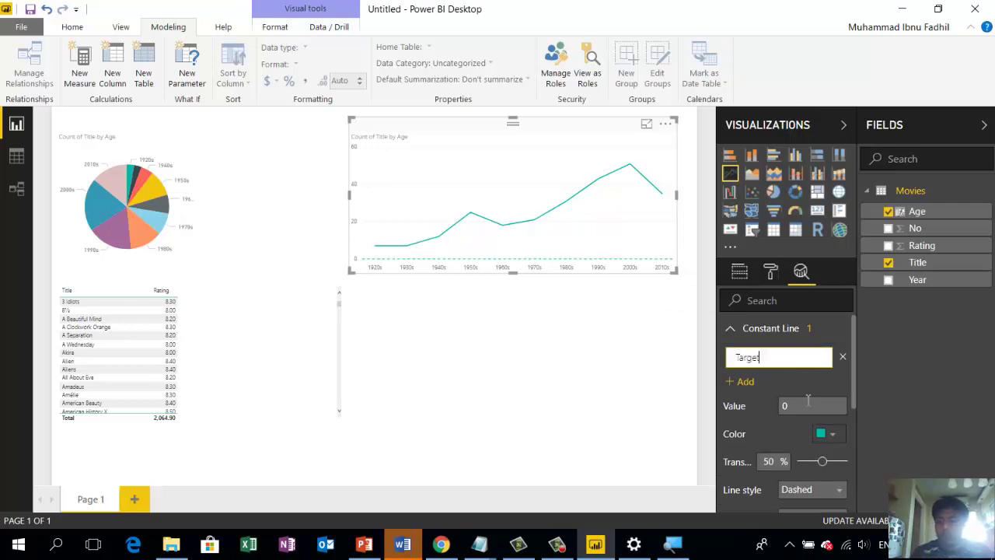
# - Set the Target line's value to 35 and its color to red
pyautogui.click(807, 406)
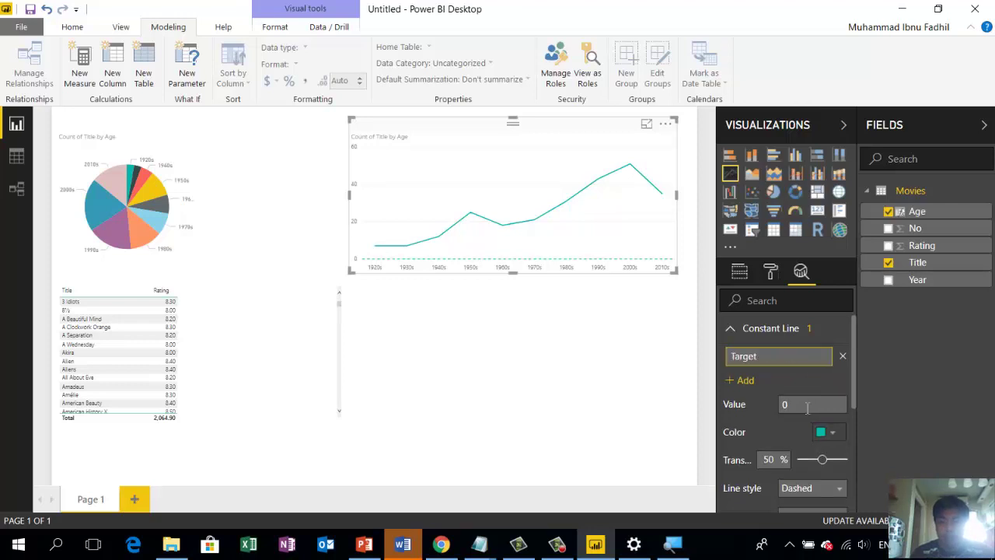
pyautogui.write('35')
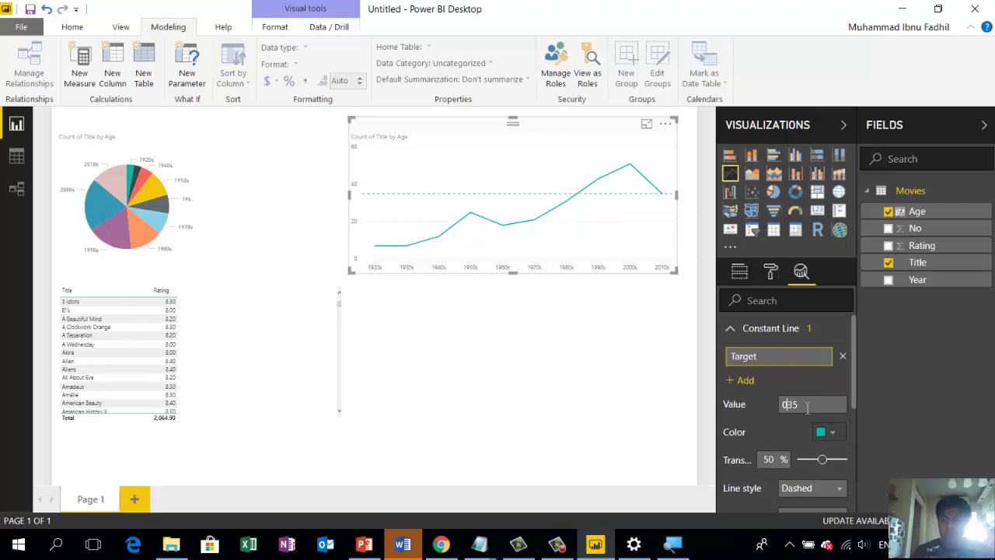
pyautogui.click(840, 426)
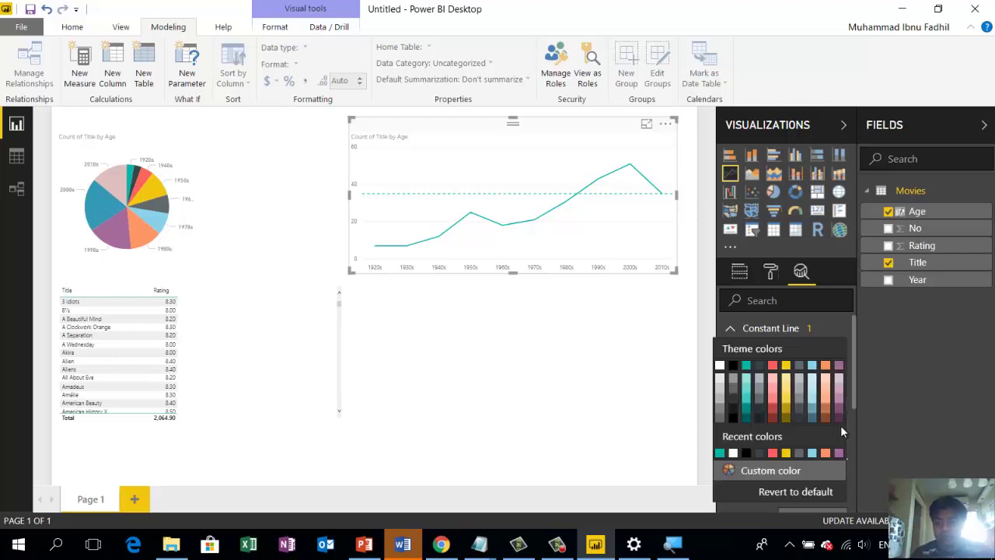
pyautogui.click(773, 367)
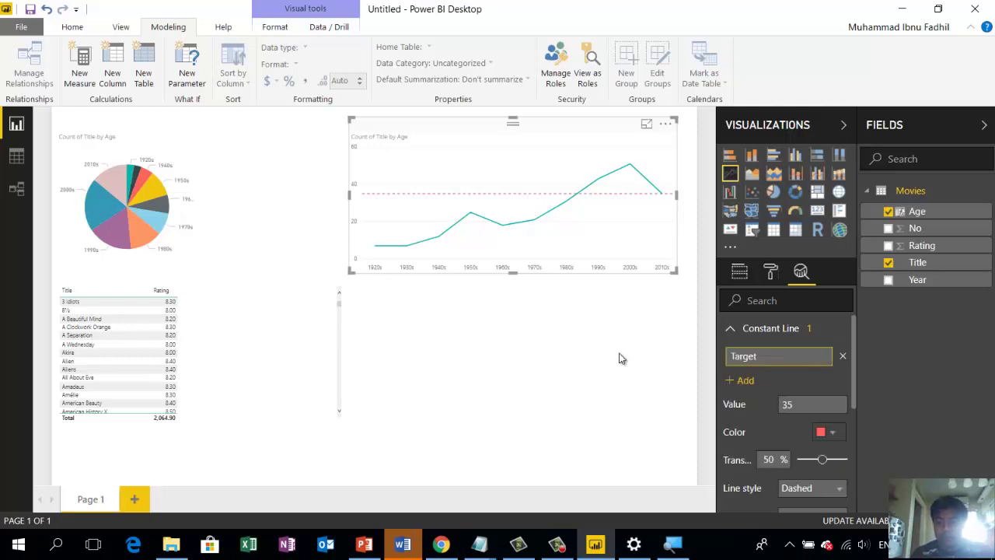
# - Change the line chart's title to "Trend Movie per Year" and turn on its data labels
pyautogui.click(619, 356)
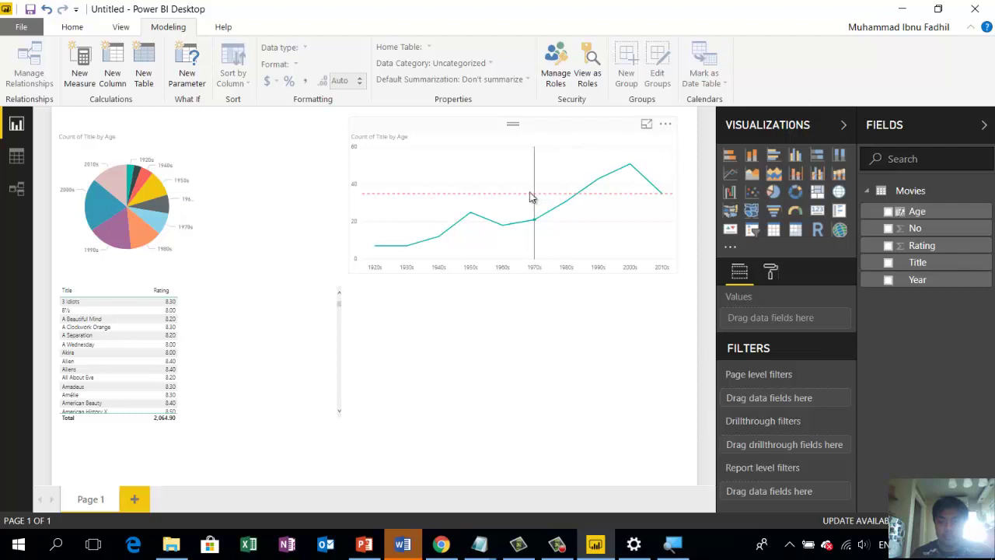
pyautogui.moveTo(621, 221)
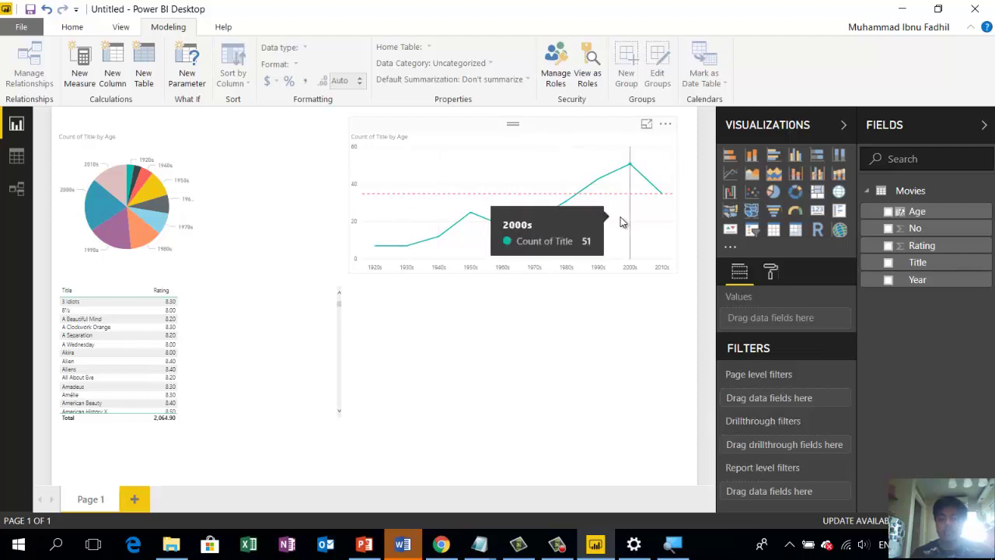
pyautogui.click(504, 135)
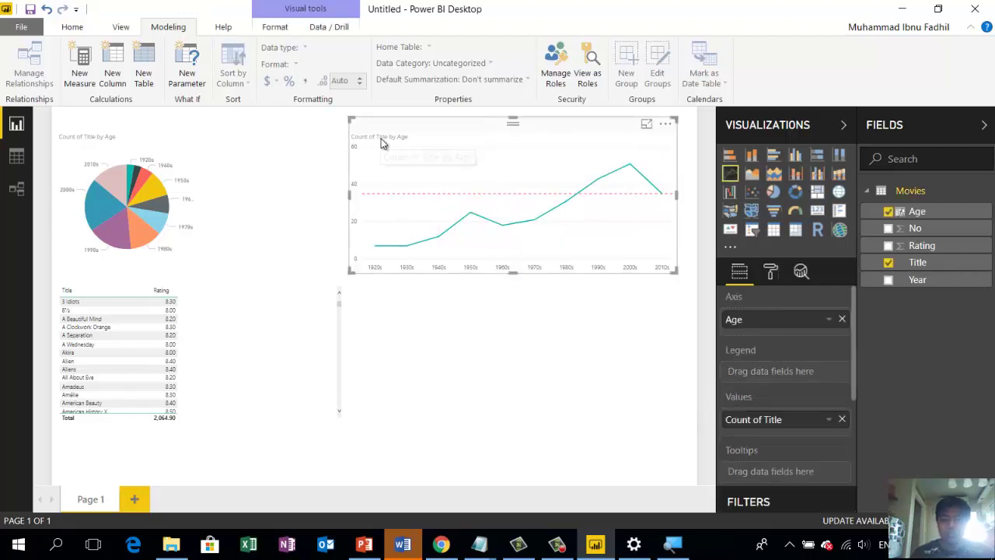
pyautogui.click(770, 276)
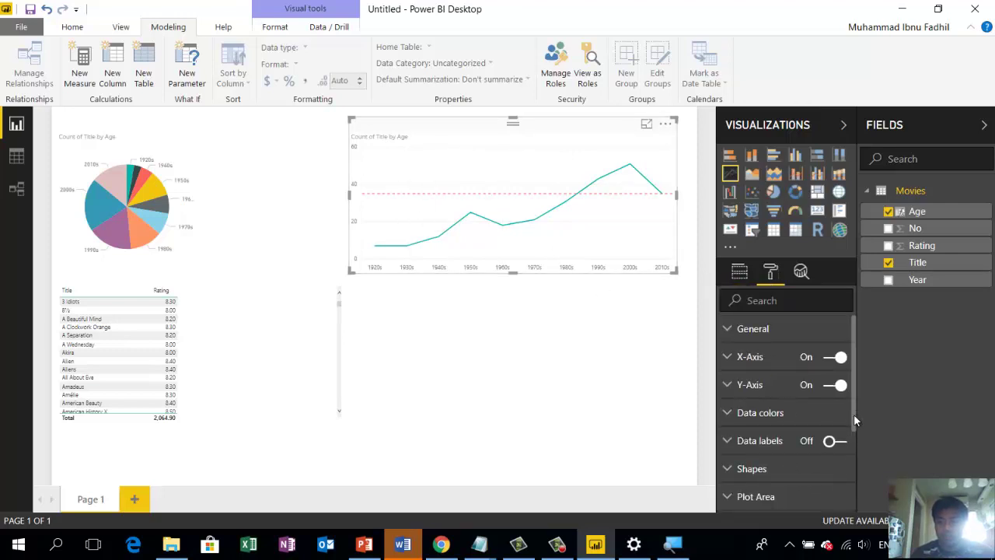
pyautogui.moveTo(854, 411); pyautogui.dragTo(854, 464)
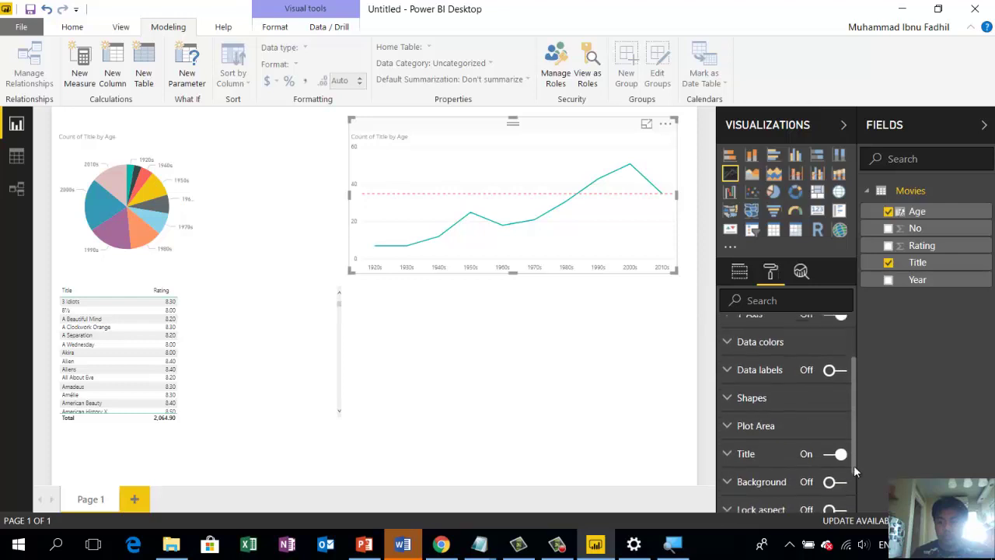
pyautogui.click(728, 444)
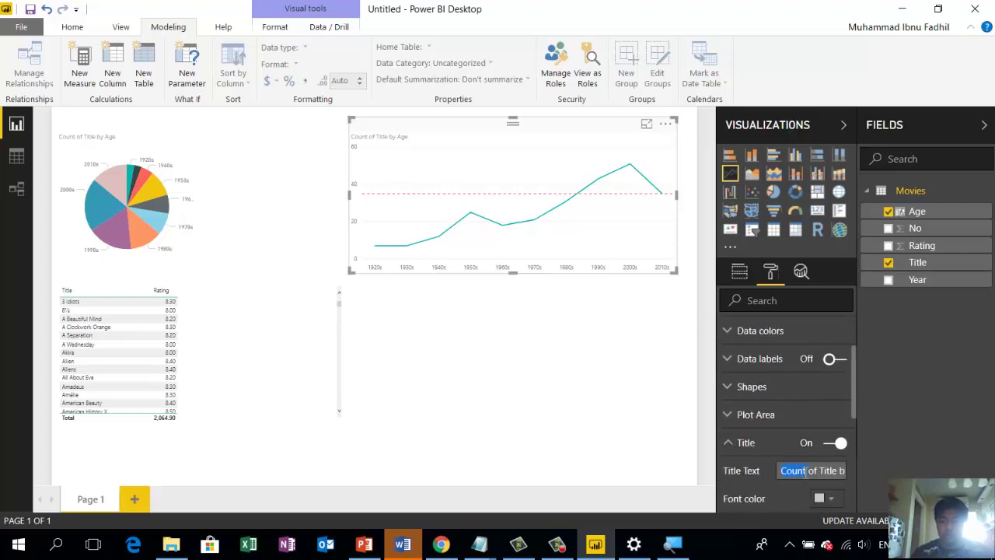
pyautogui.write('Trend Movie per Year')
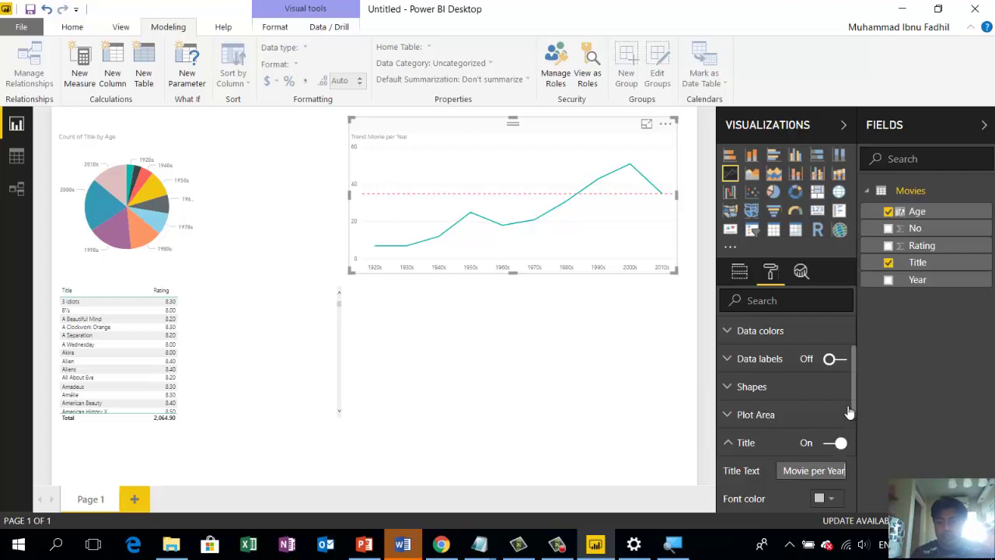
pyautogui.moveTo(855, 400)
pyautogui.mouseDown()
pyautogui.moveTo(855, 484)
pyautogui.moveTo(846, 394)
pyautogui.mouseUp()
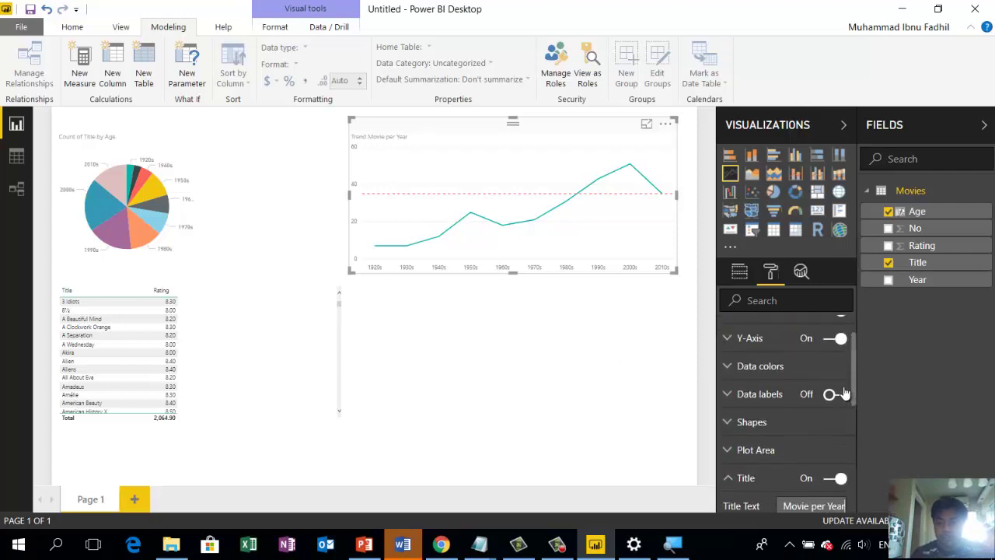
pyautogui.click(843, 395)
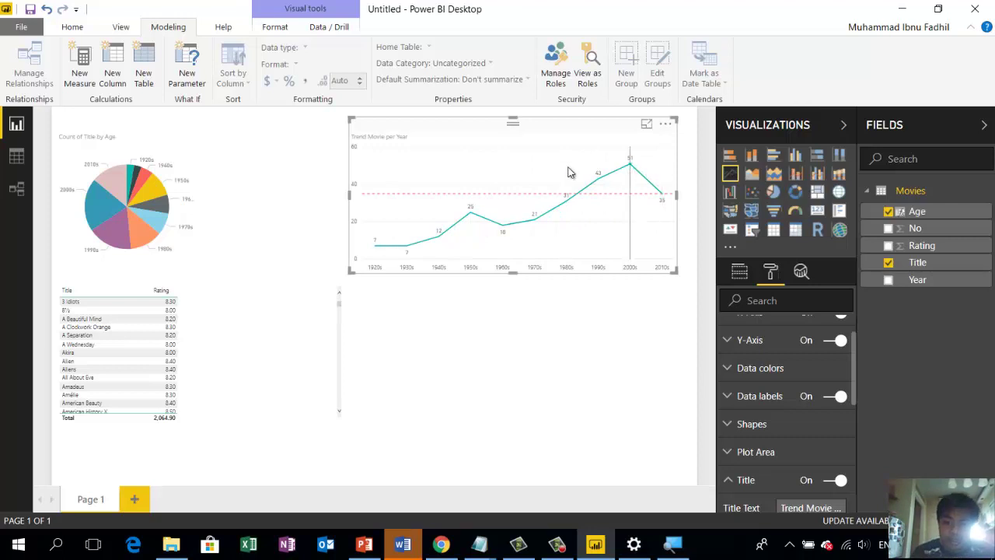
# - Add an empty line and stacked column chart to the page and place it just below the line chart
pyautogui.click(558, 348)
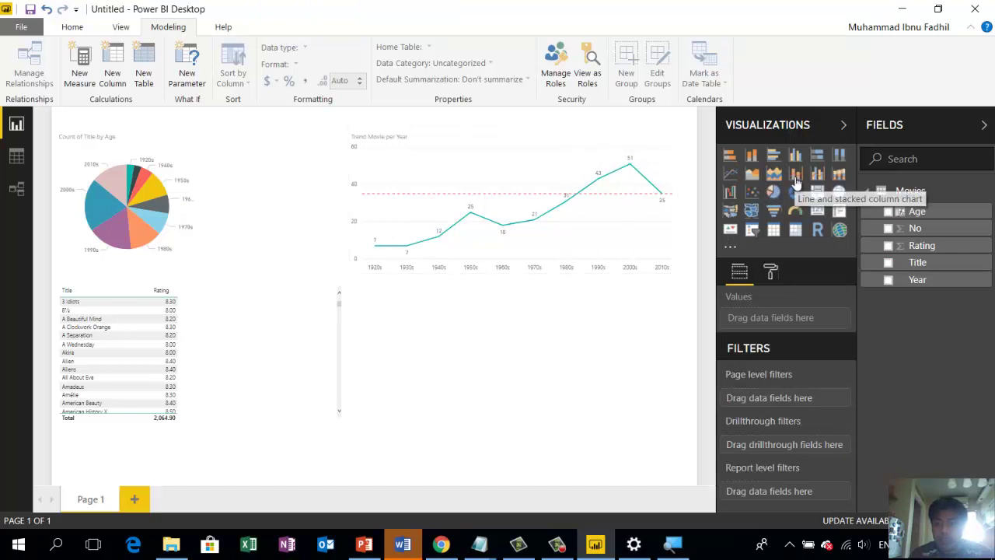
pyautogui.click(795, 175)
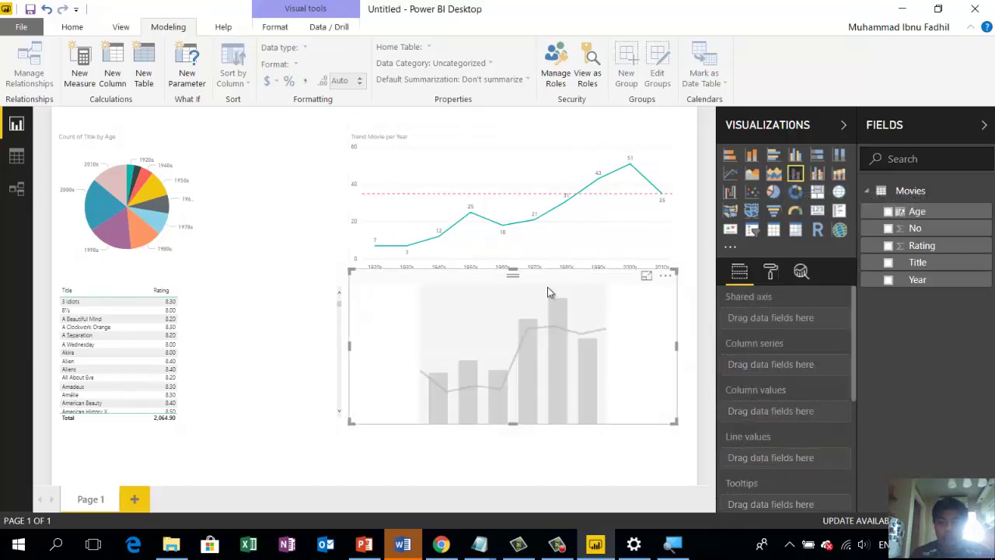
pyautogui.moveTo(547, 287); pyautogui.dragTo(553, 309)
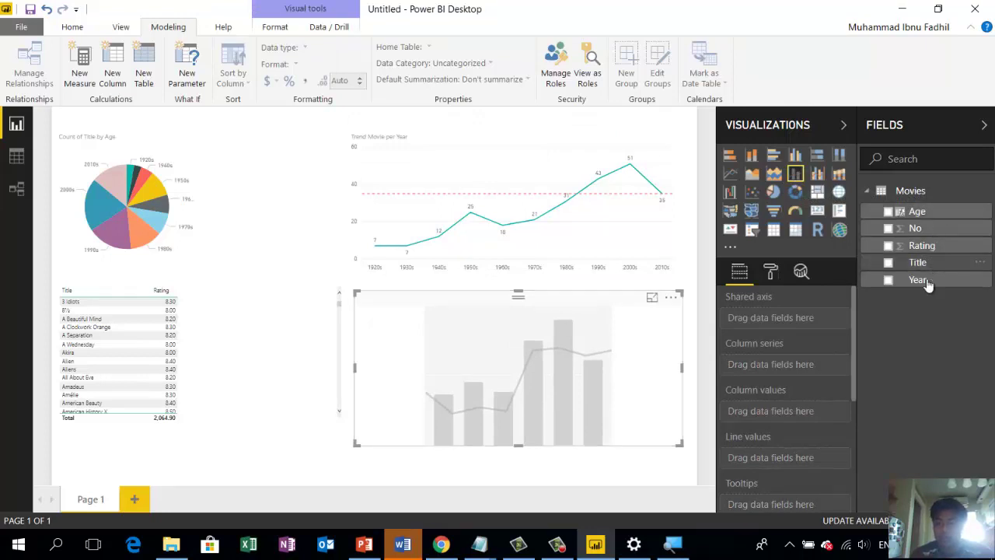
# - Set Age as the combo chart's shared axis, count of Title as its column values and average of Rating as its line values
pyautogui.moveTo(923, 213); pyautogui.dragTo(800, 311)
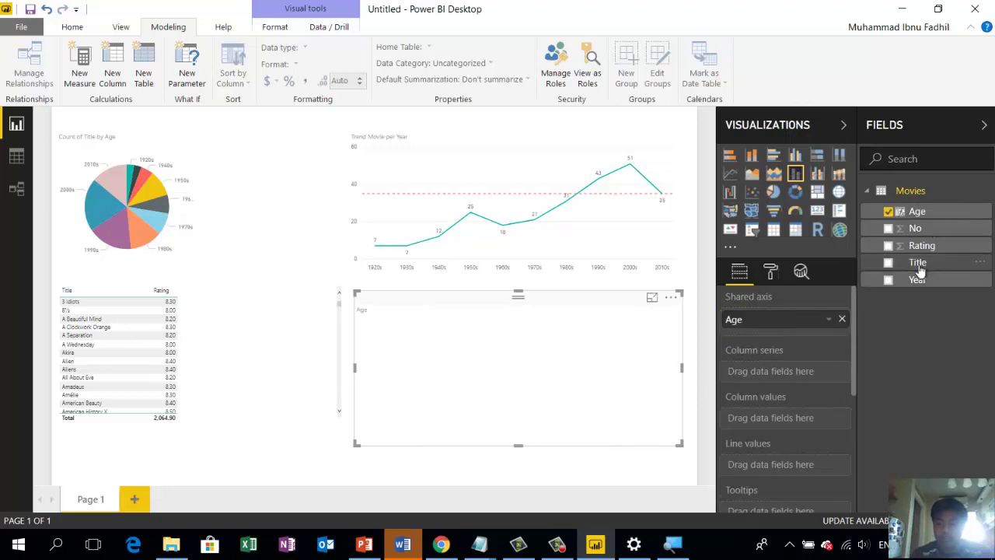
pyautogui.moveTo(918, 265); pyautogui.dragTo(780, 422)
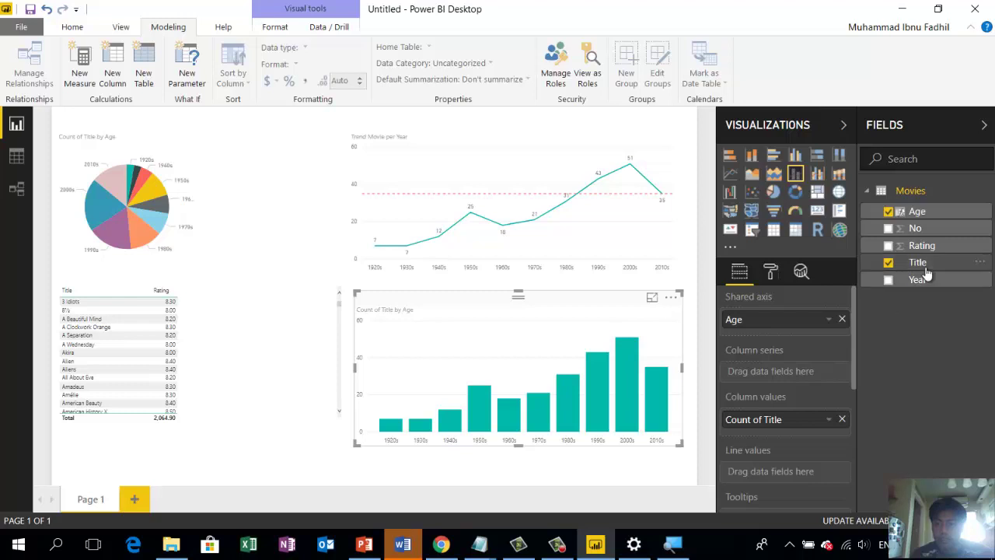
pyautogui.moveTo(919, 246); pyautogui.dragTo(774, 476)
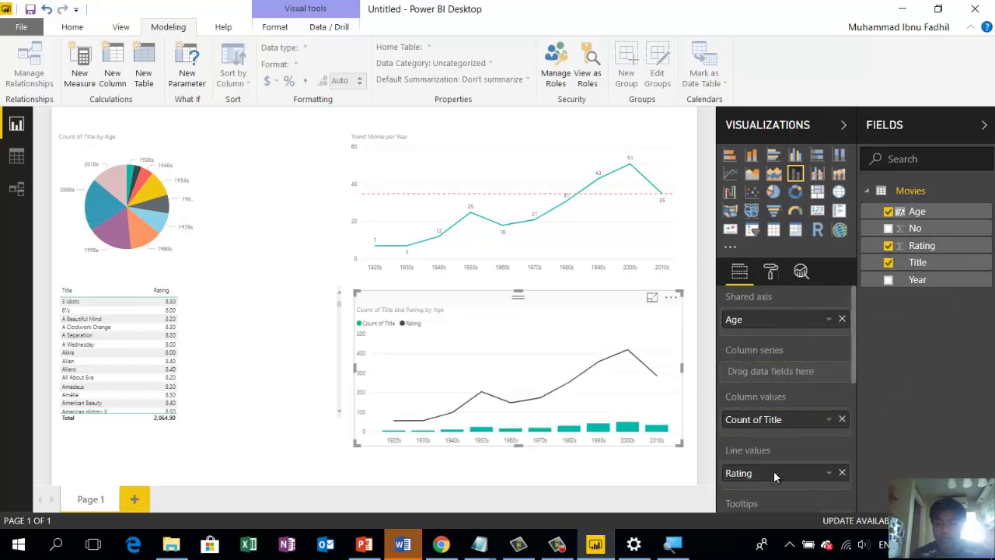
pyautogui.click(828, 473)
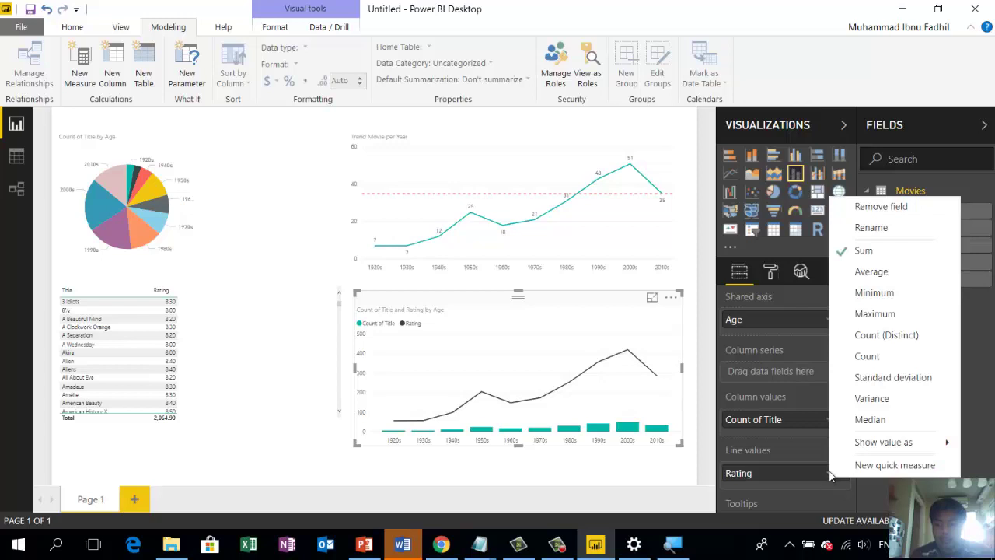
pyautogui.click(883, 275)
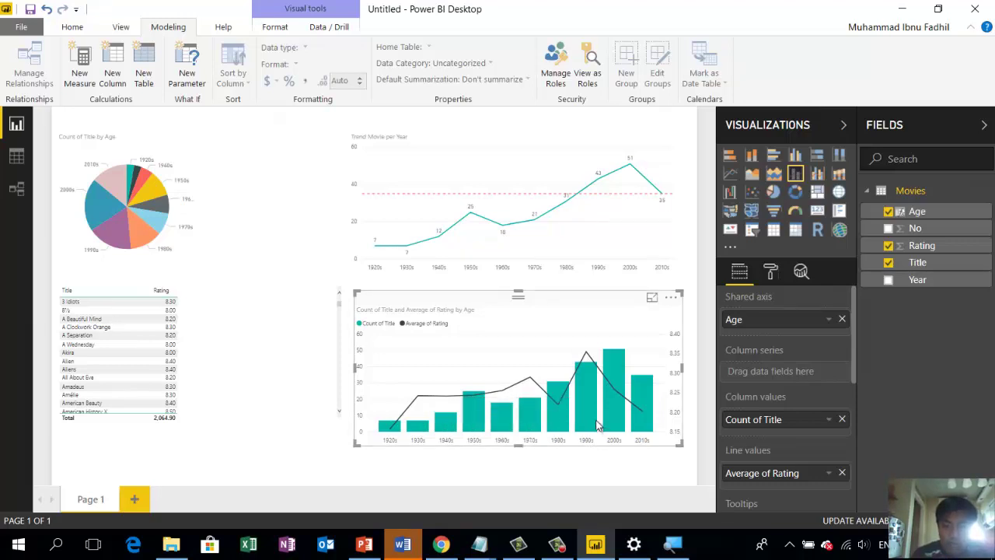
pyautogui.moveTo(594, 395)
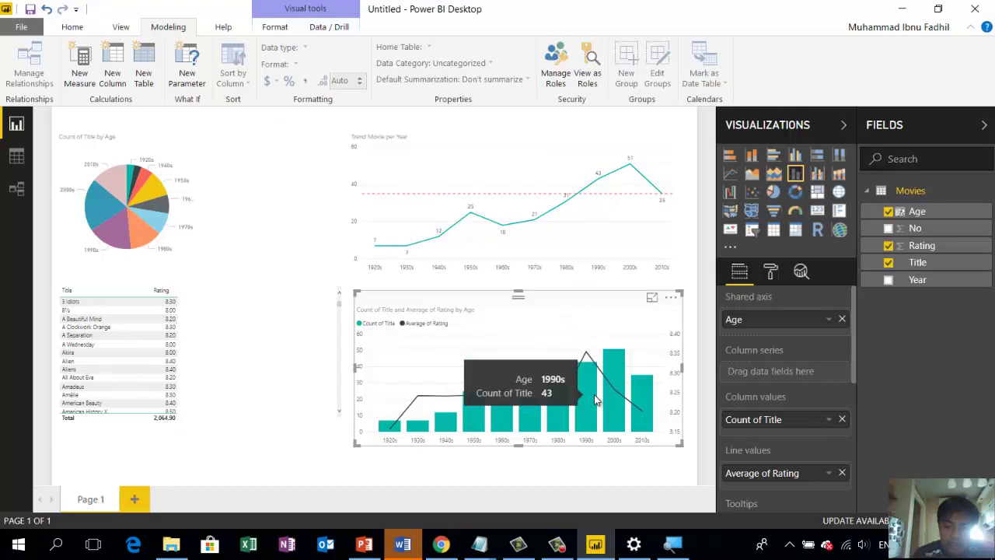
pyautogui.moveTo(619, 367)
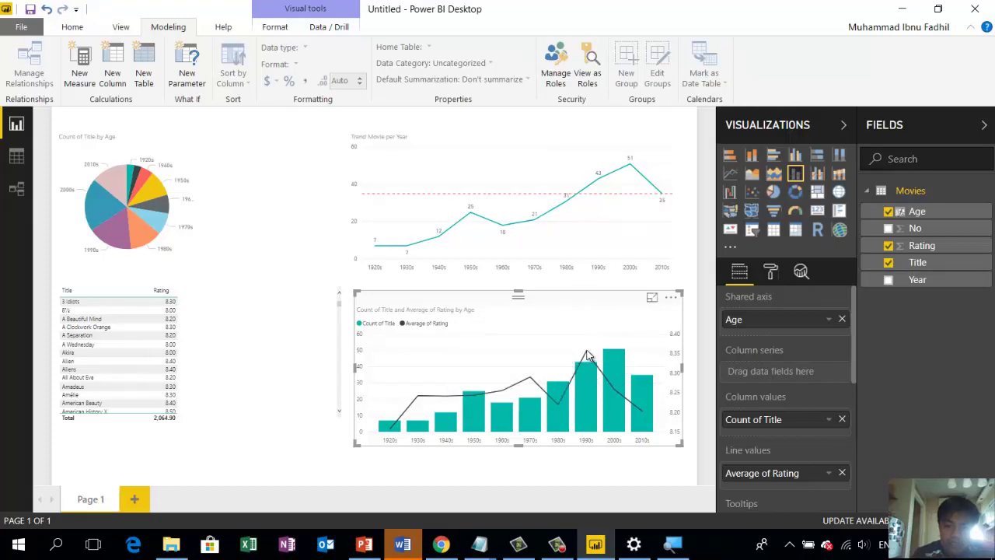
pyautogui.moveTo(589, 358)
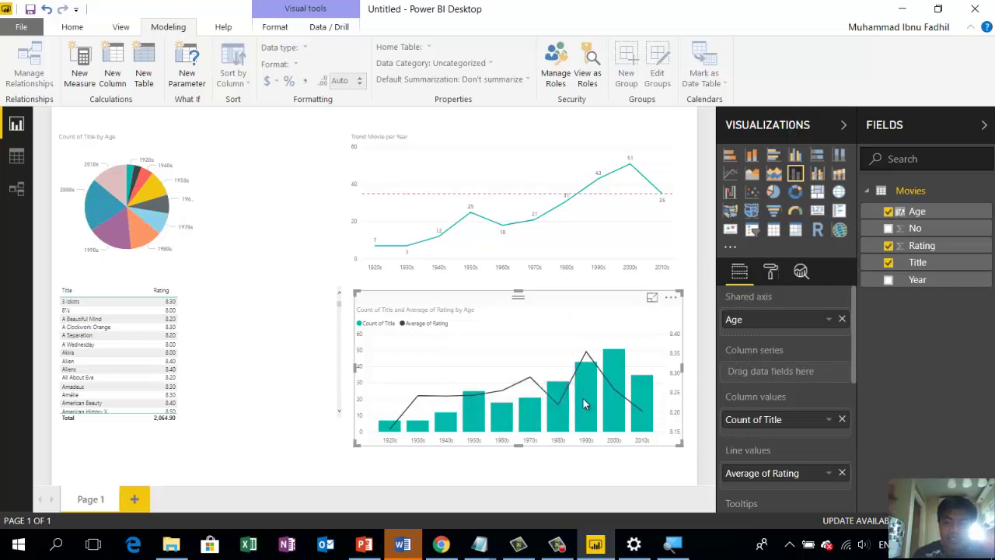
pyautogui.moveTo(581, 416)
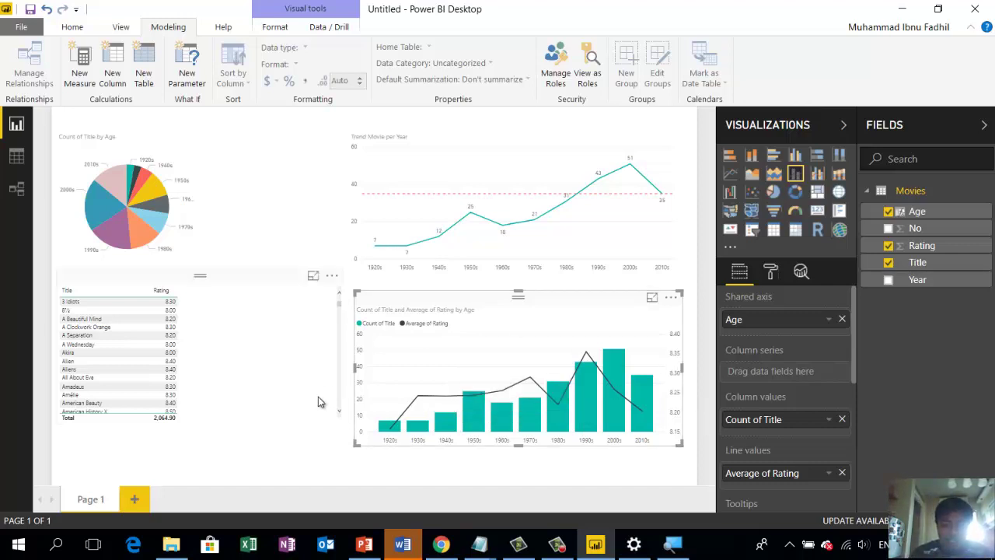
# - Turn on the x-axis title of the line and stacked column chart
pyautogui.click(771, 274)
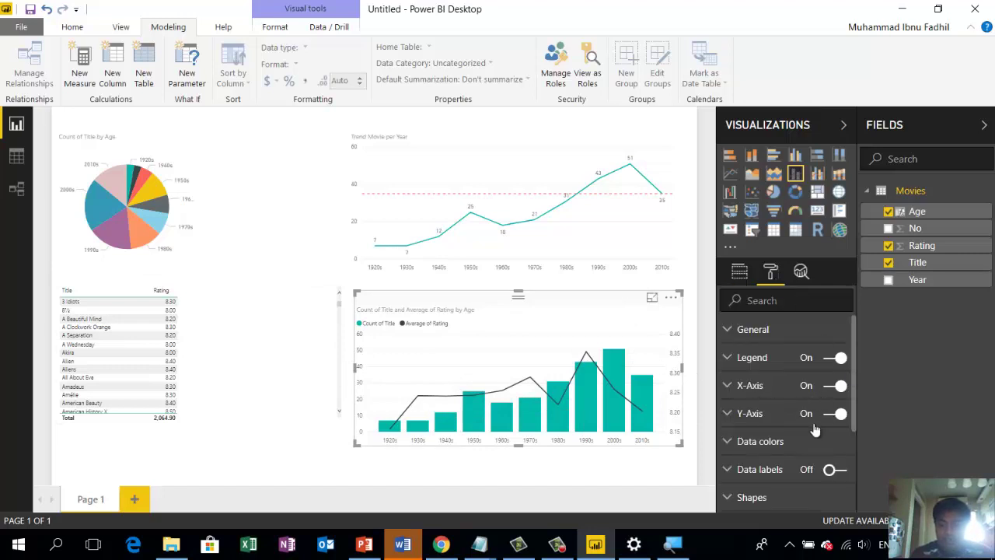
pyautogui.moveTo(854, 427); pyautogui.dragTo(862, 527)
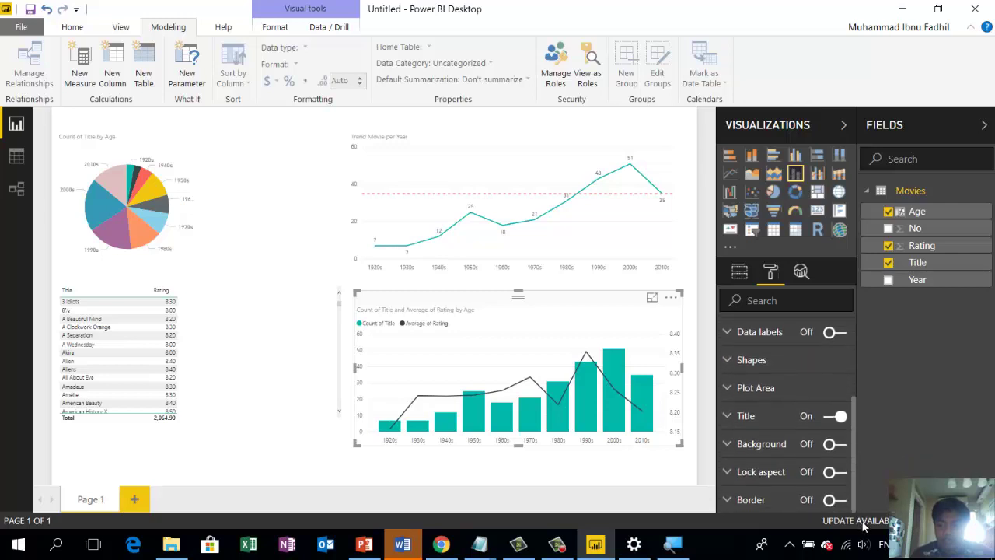
pyautogui.click(731, 416)
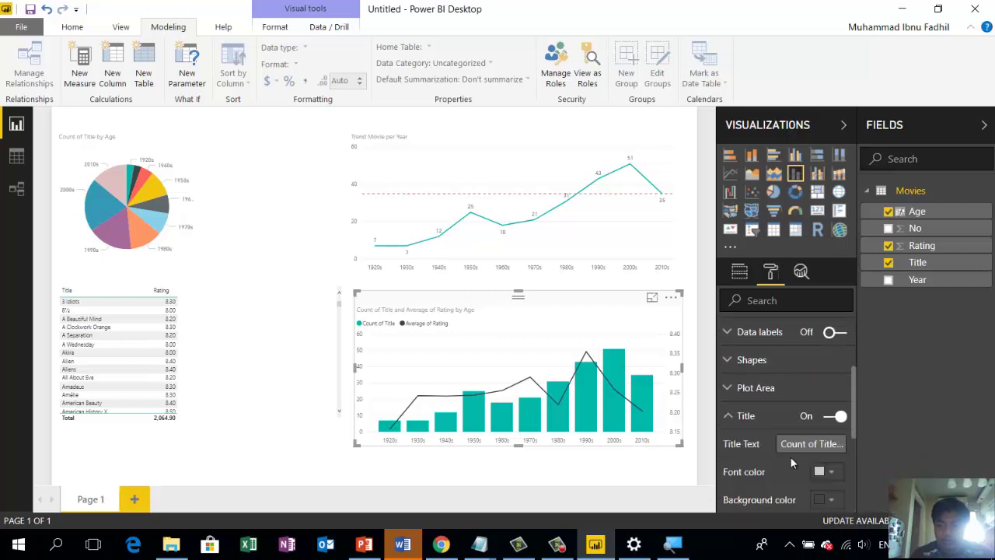
pyautogui.scroll(-5, 790, 455)
pyautogui.scroll(9, 750, 416)
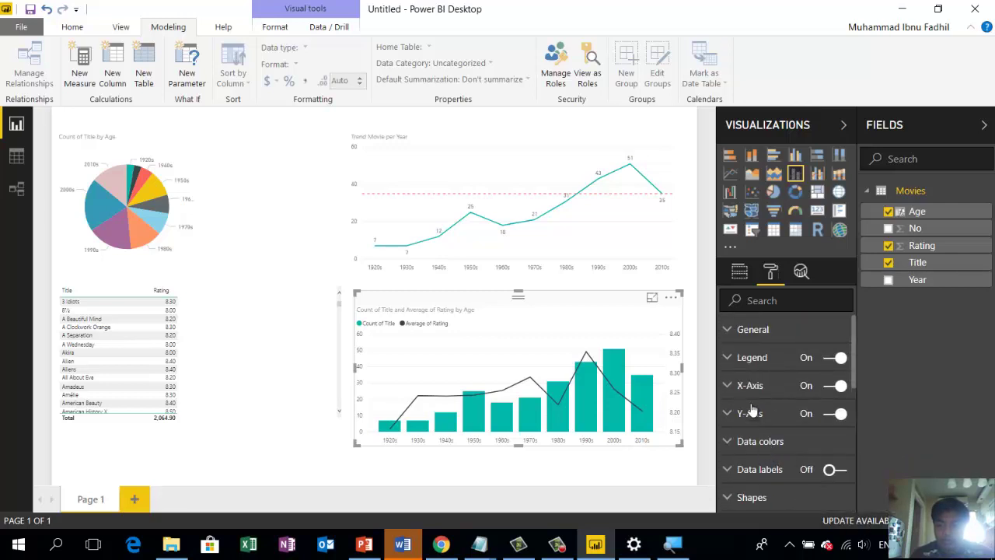
pyautogui.click(728, 389)
pyautogui.scroll(-3, 726, 386)
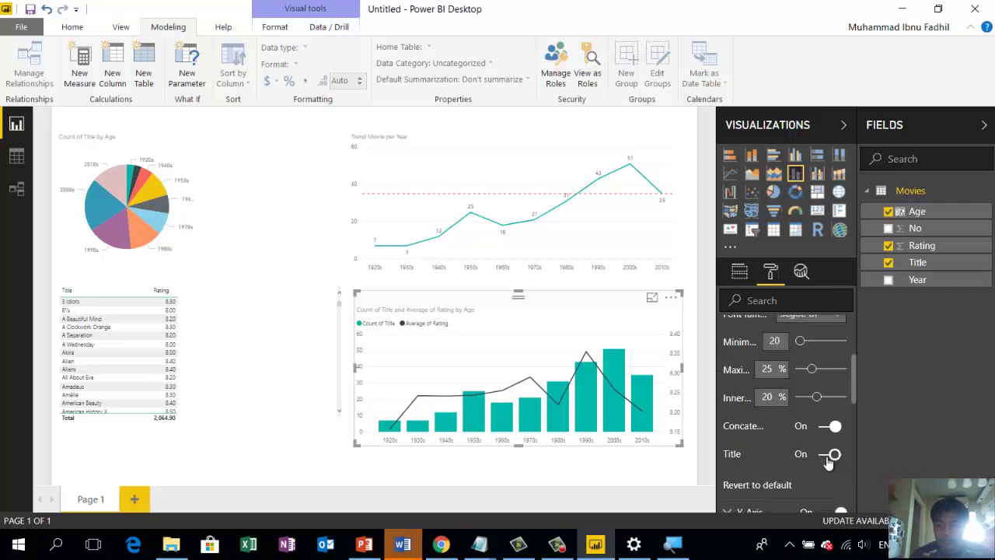
pyautogui.click(828, 455)
# - Turn on the axis titles for both the primary and secondary y-axes of the combo chart, and deselect the chart
pyautogui.scroll(-6, 829, 460)
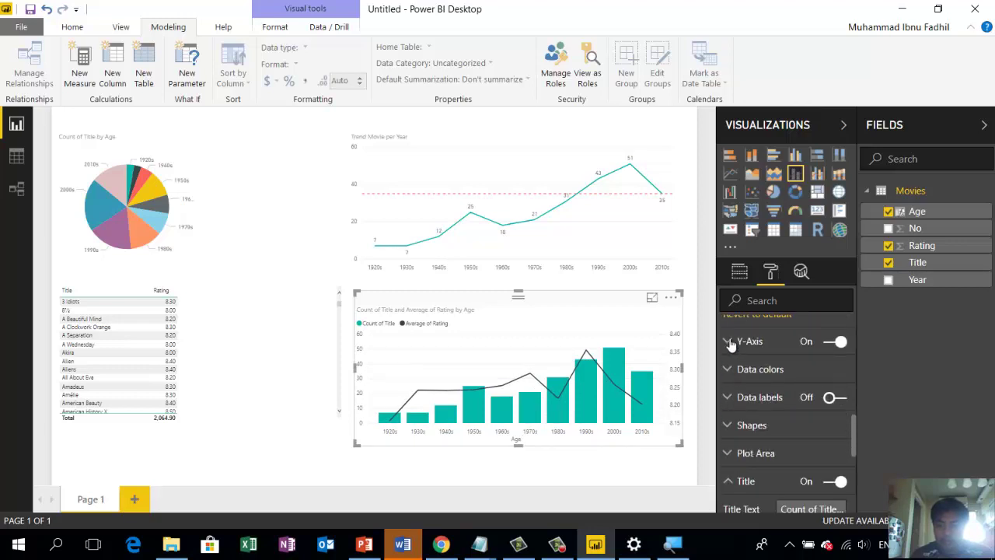
pyautogui.click(730, 344)
pyautogui.scroll(-5, 742, 387)
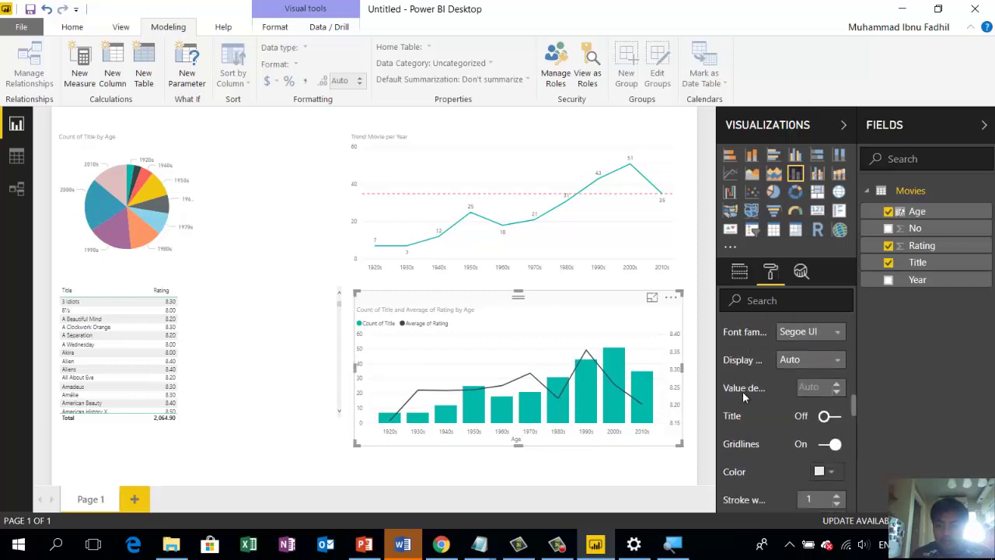
pyautogui.click(830, 417)
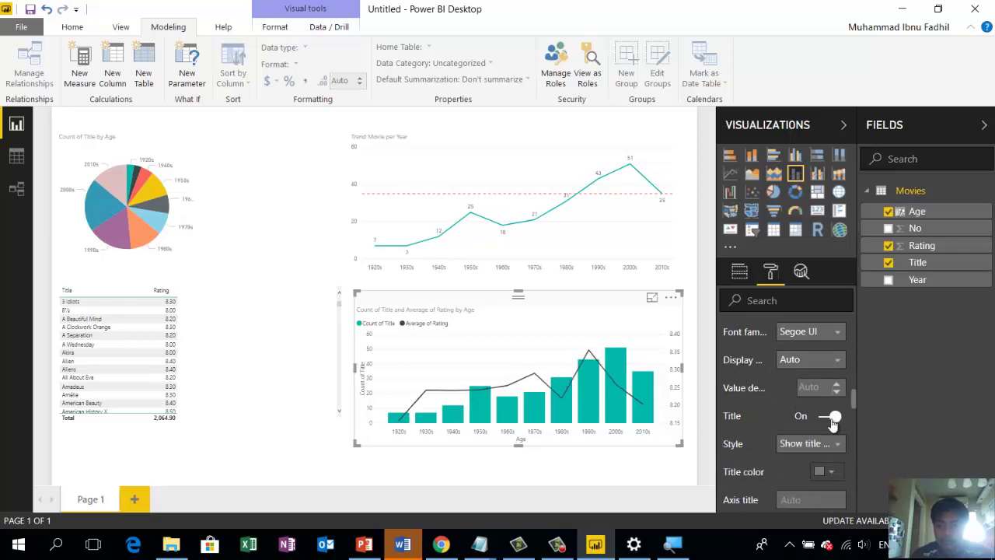
pyautogui.scroll(-3, 777, 425)
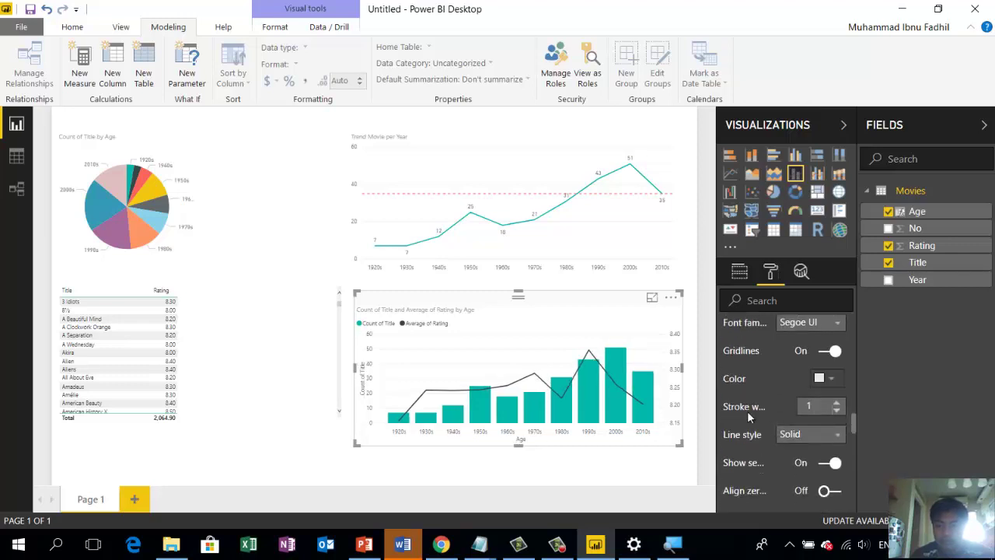
pyautogui.scroll(-5, 747, 410)
pyautogui.scroll(-3, 747, 411)
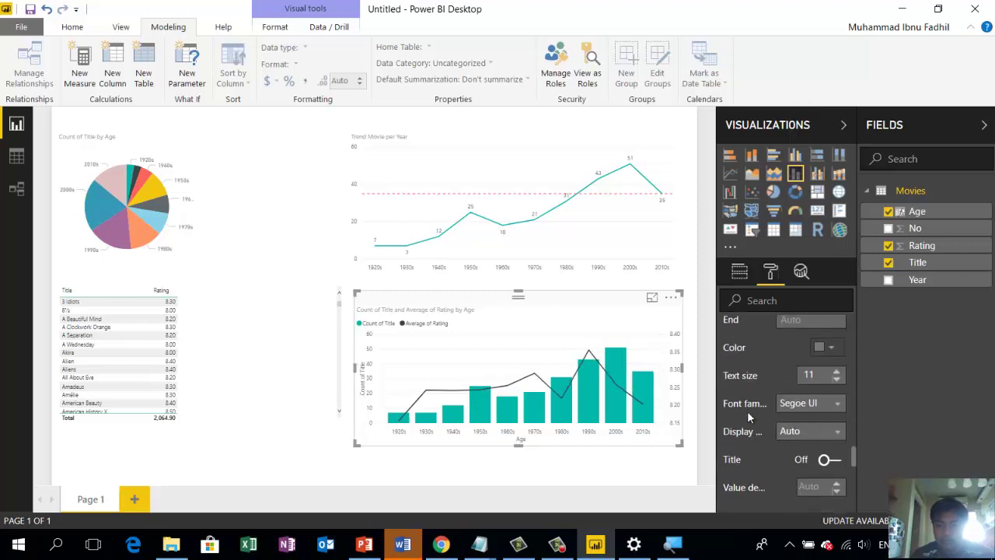
pyautogui.click(832, 381)
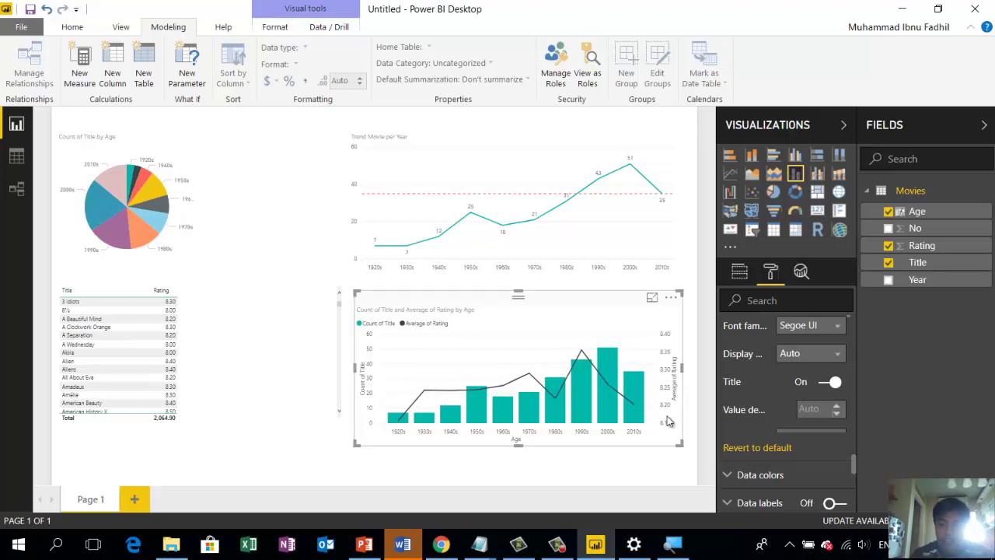
pyautogui.click(495, 473)
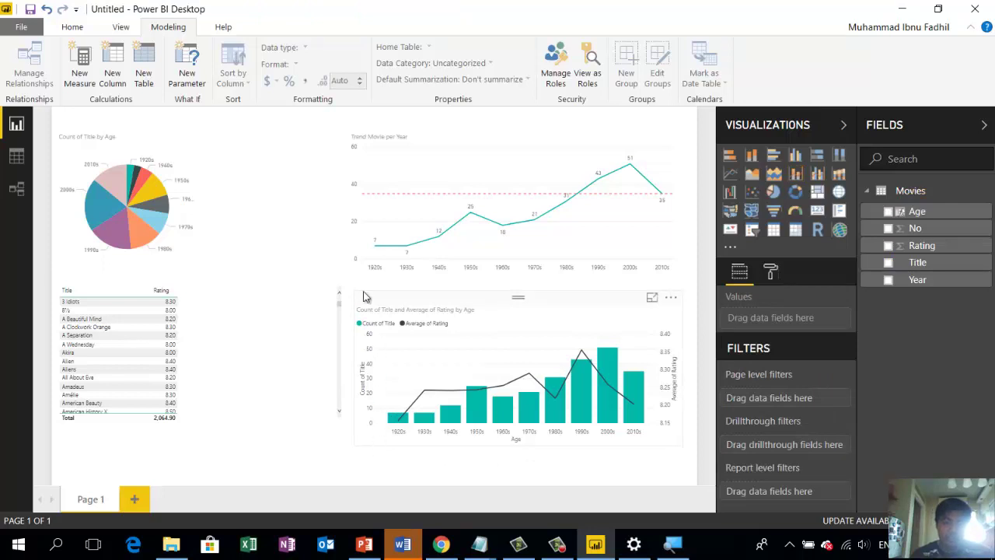
pyautogui.moveTo(469, 399)
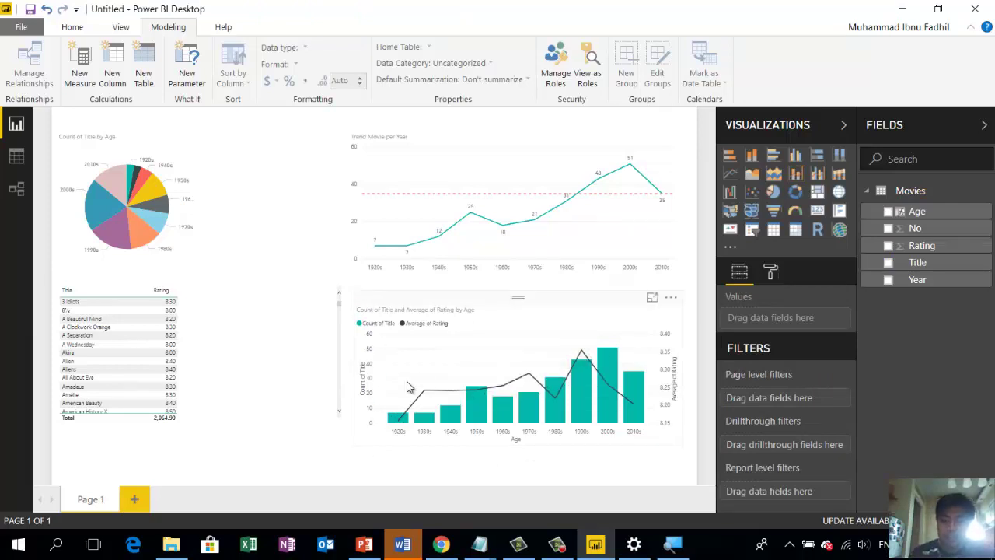
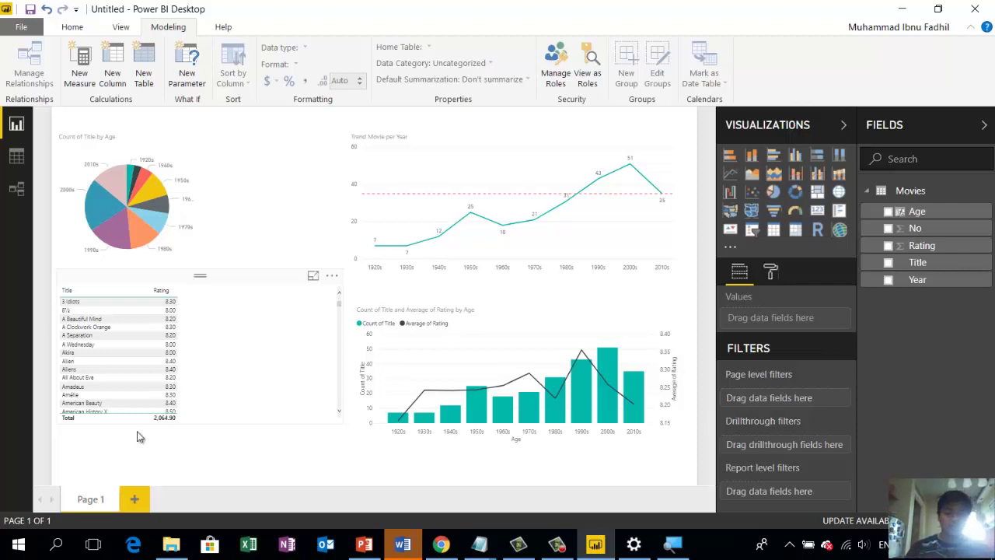
# - Rename the report page as "Report Top Movies per Age"
pyautogui.doubleClick(92, 506)
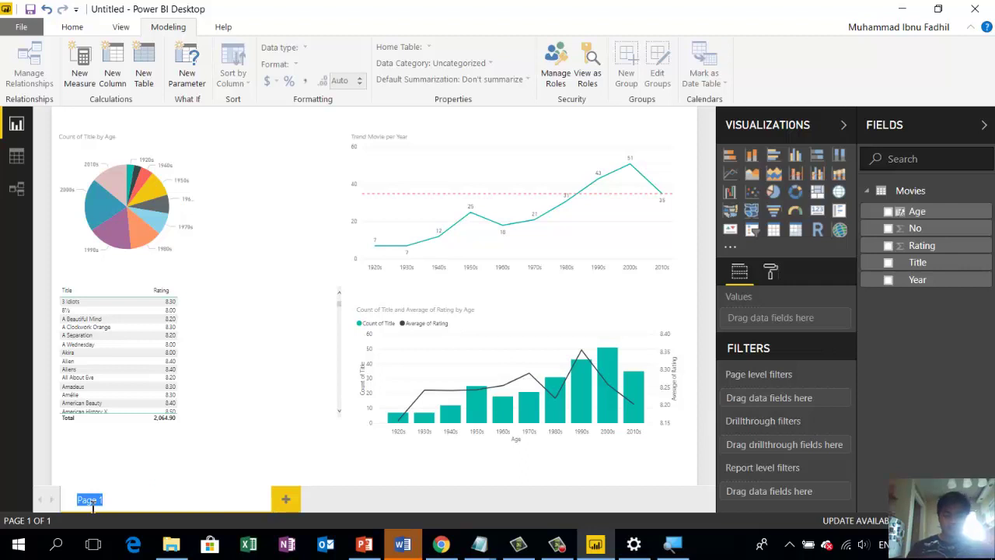
pyautogui.write('S')
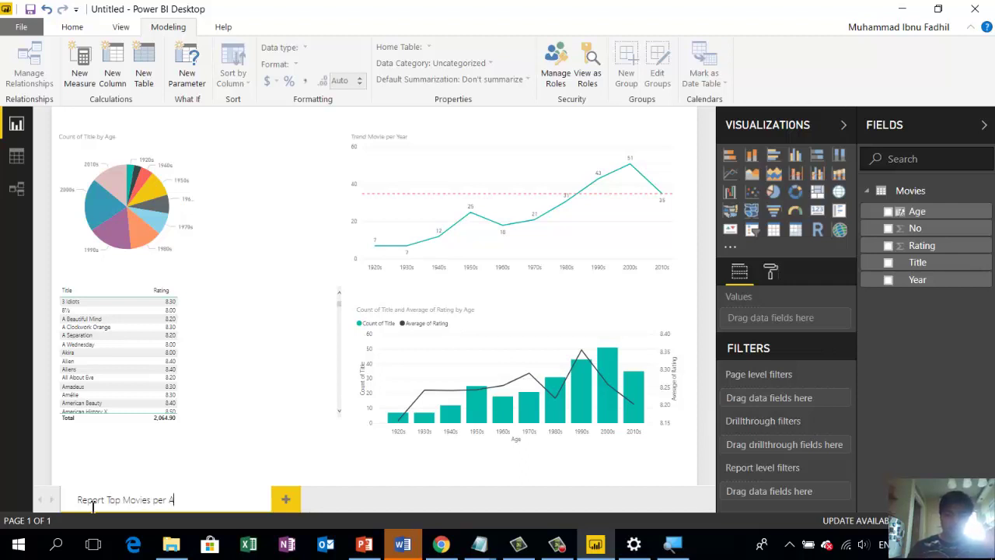
pyautogui.click(367, 482)
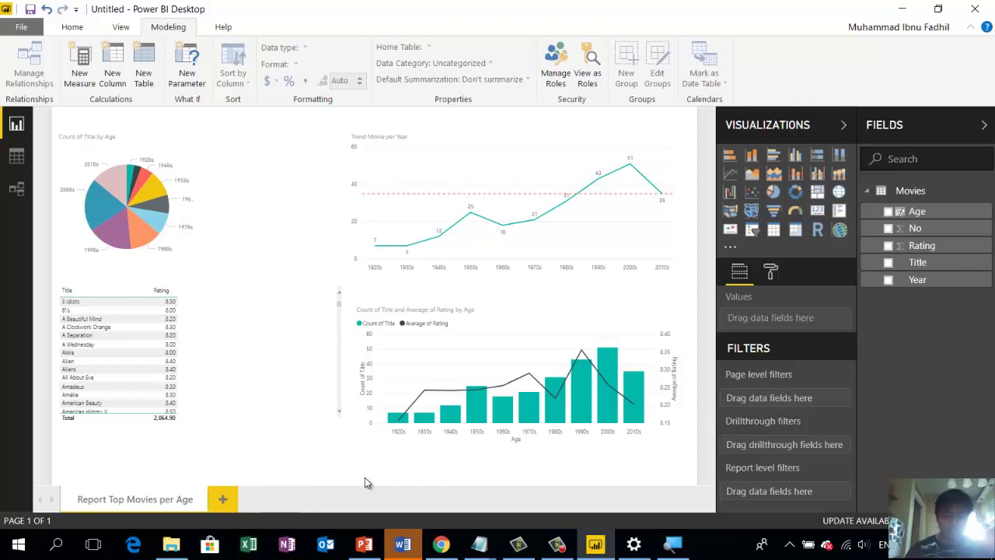
# - Save the report to the Desktop as a Power BI file named "Moview"
pyautogui.click(30, 11)
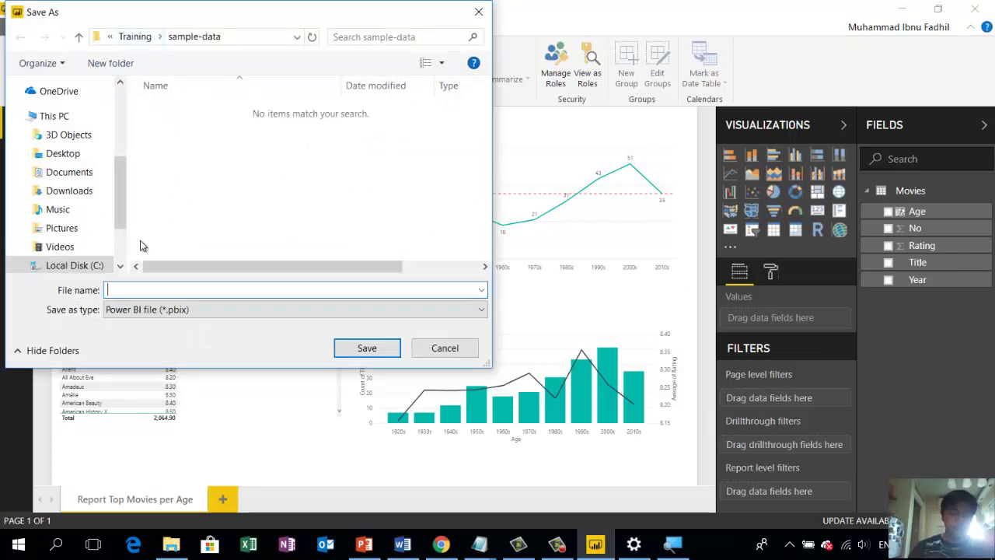
pyautogui.click(76, 156)
pyautogui.click(175, 290)
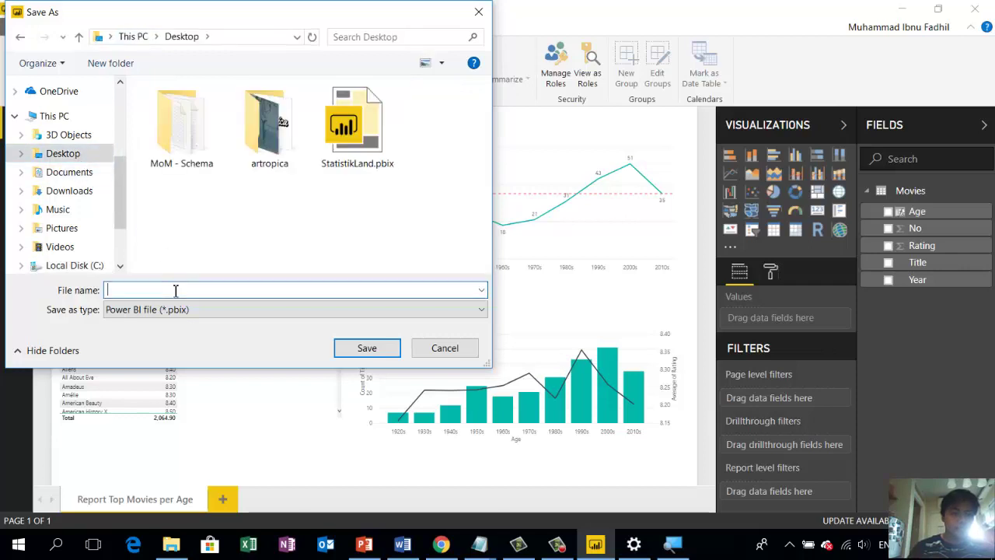
pyautogui.write('Movies')
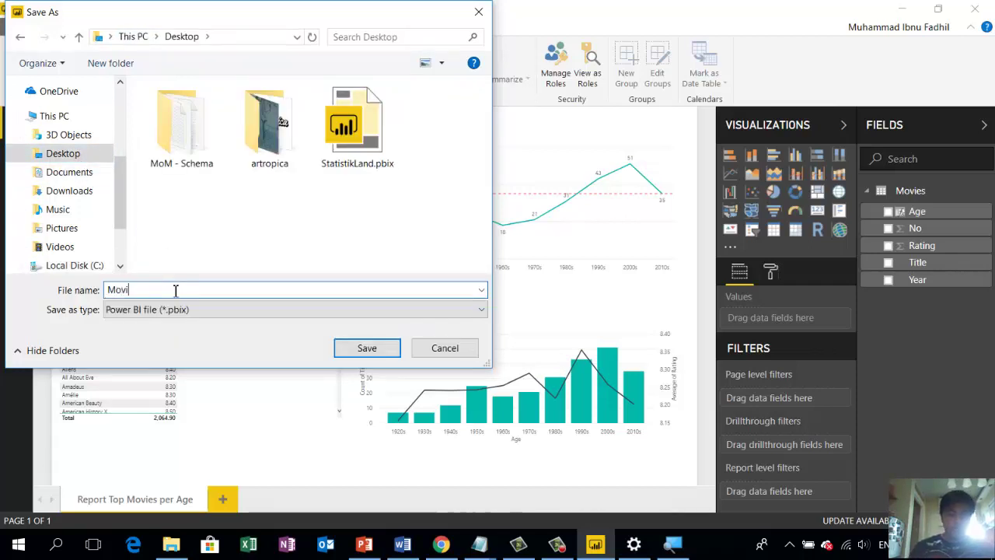
pyautogui.press('Return')
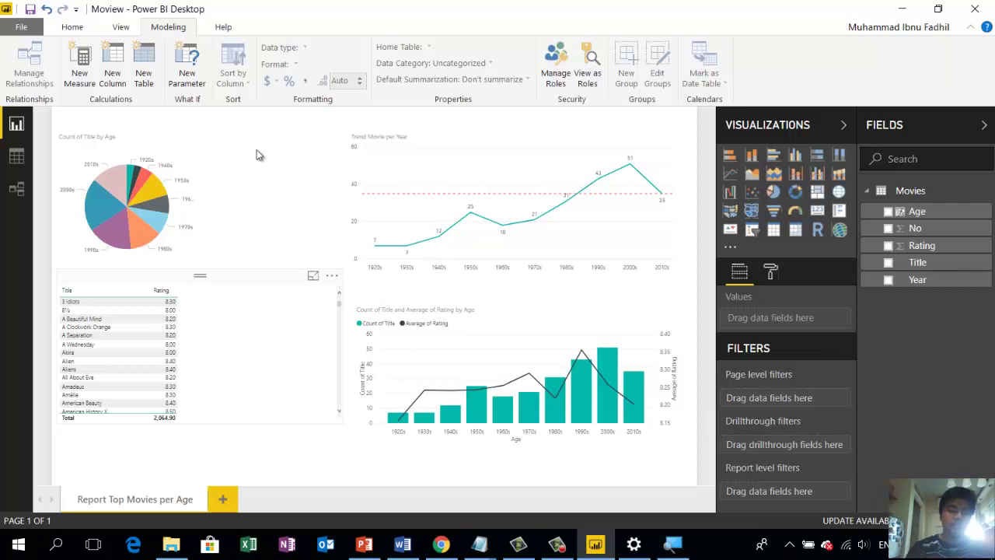
# - Publish the saved report to Power BI with My workspace as the destination
pyautogui.click(21, 28)
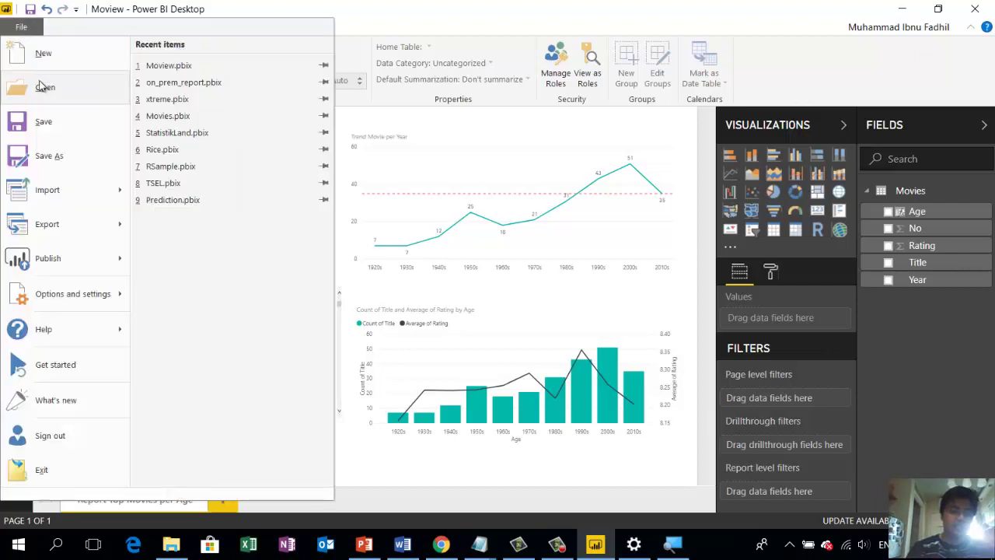
pyautogui.moveTo(66, 260)
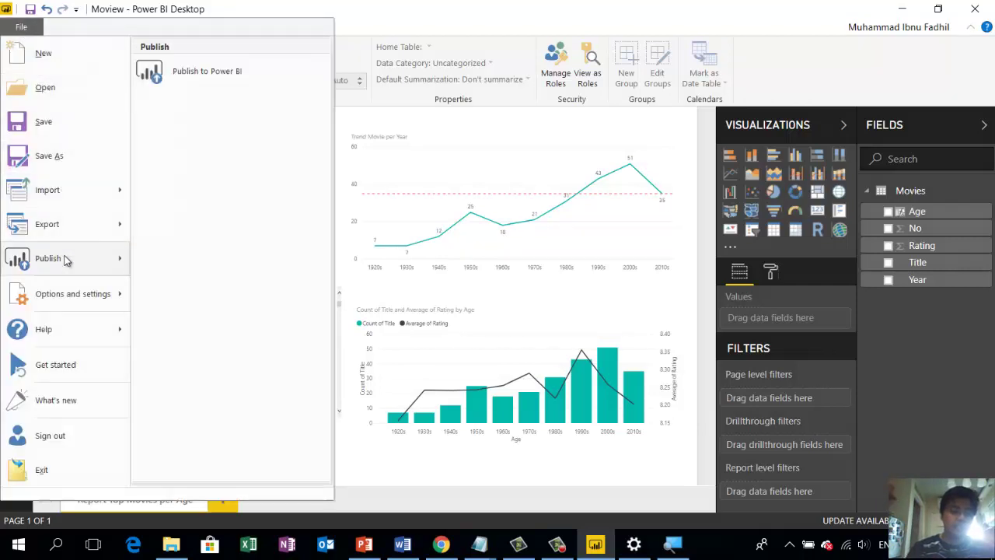
pyautogui.click(227, 70)
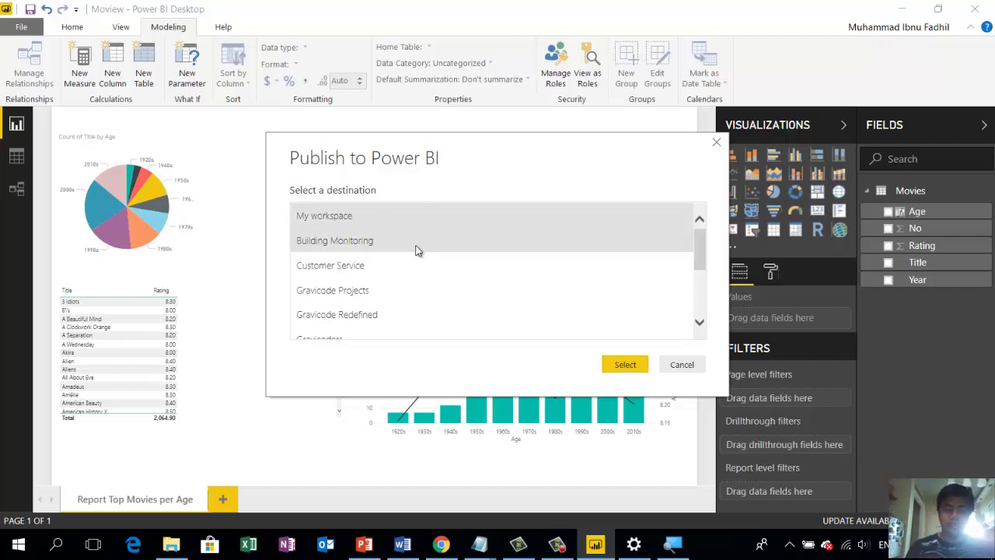
pyautogui.scroll(-3, 417, 247)
pyautogui.scroll(4, 416, 251)
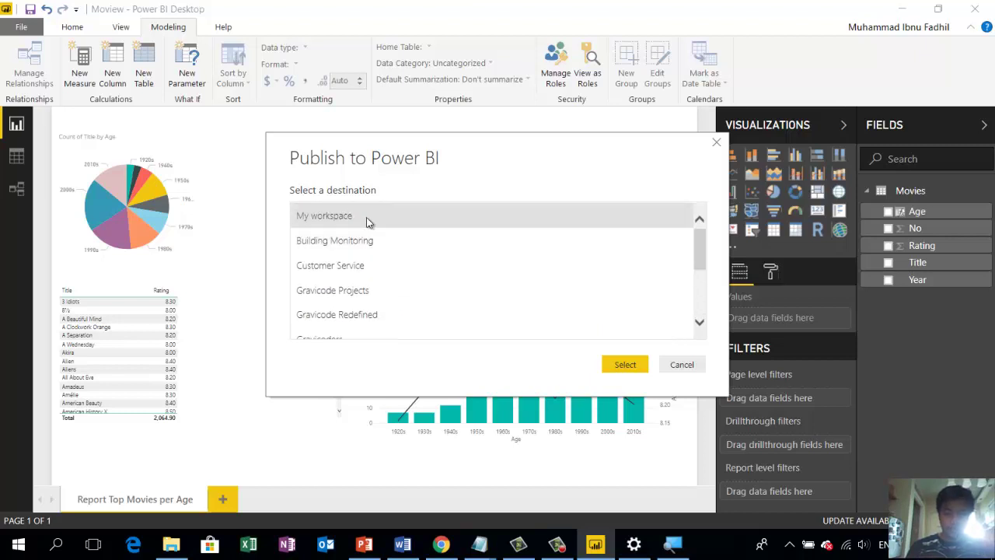
pyautogui.click(628, 362)
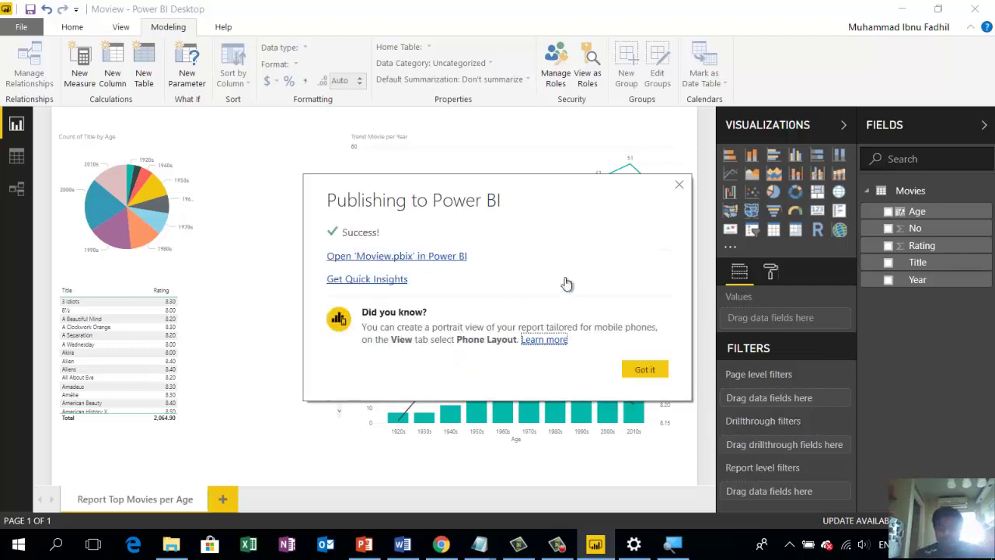
# - Open the published Moview report in the browser, signing in with the existing account and its saved account password, and expand My Workspace
pyautogui.click(453, 257)
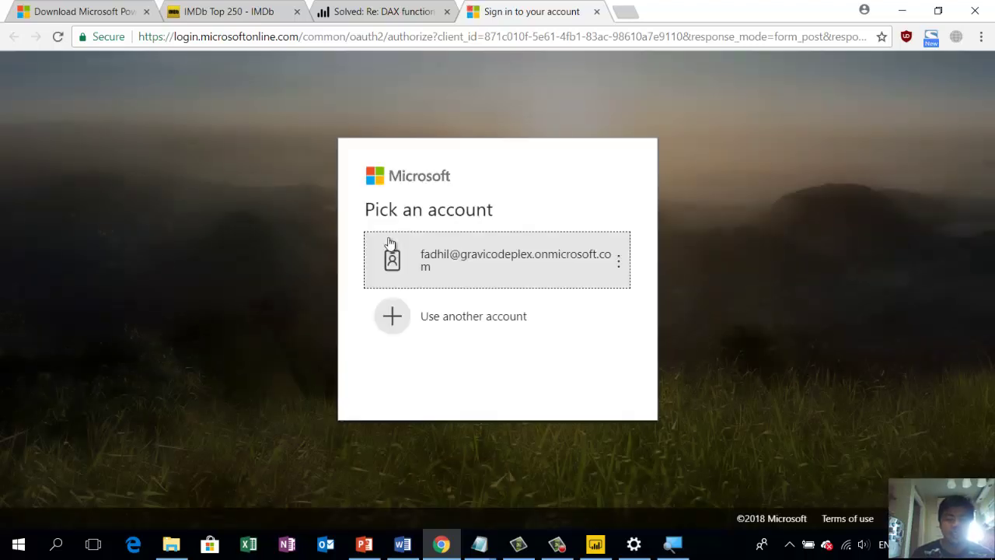
pyautogui.click(526, 252)
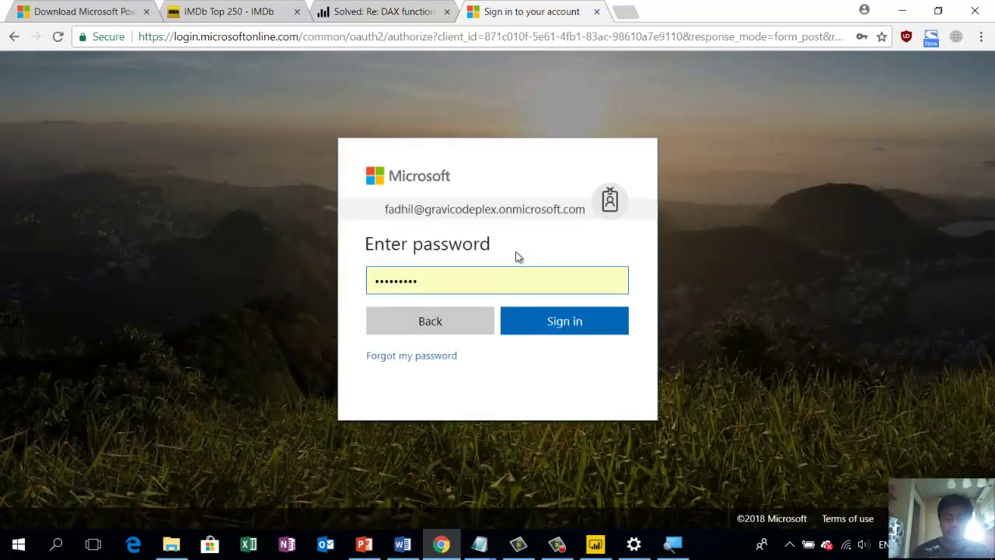
pyautogui.press('Return')
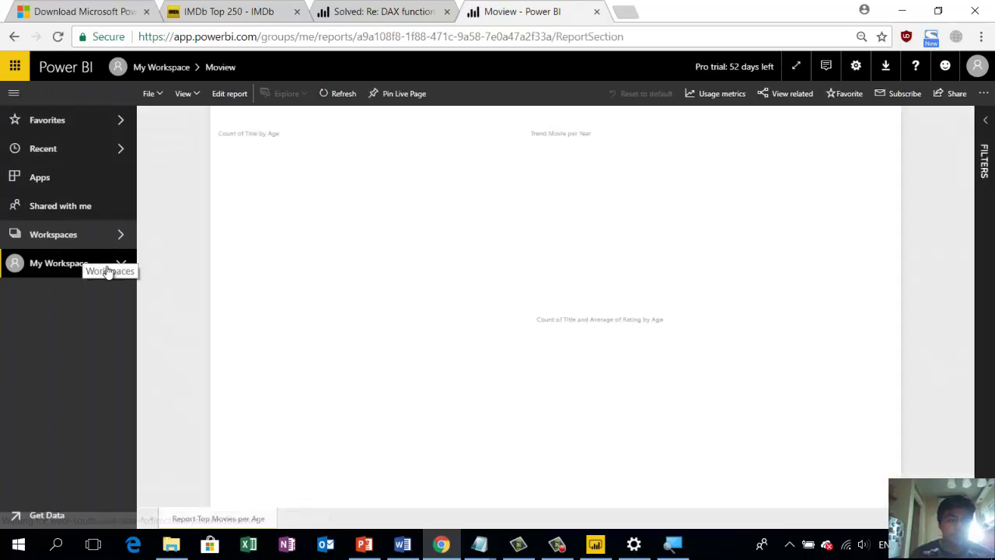
pyautogui.click(122, 265)
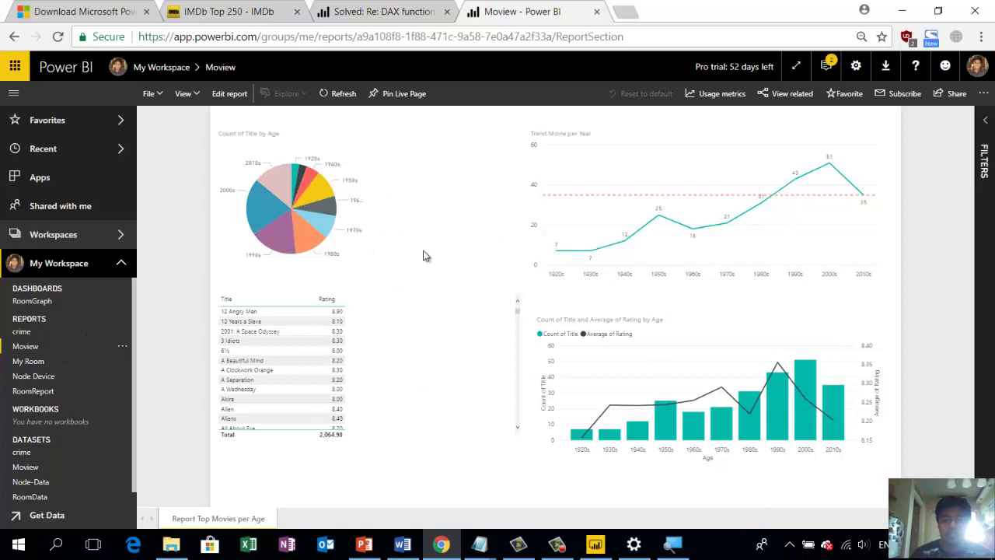
# - Publish the Moview report to the web by creating a public embed code
pyautogui.click(154, 95)
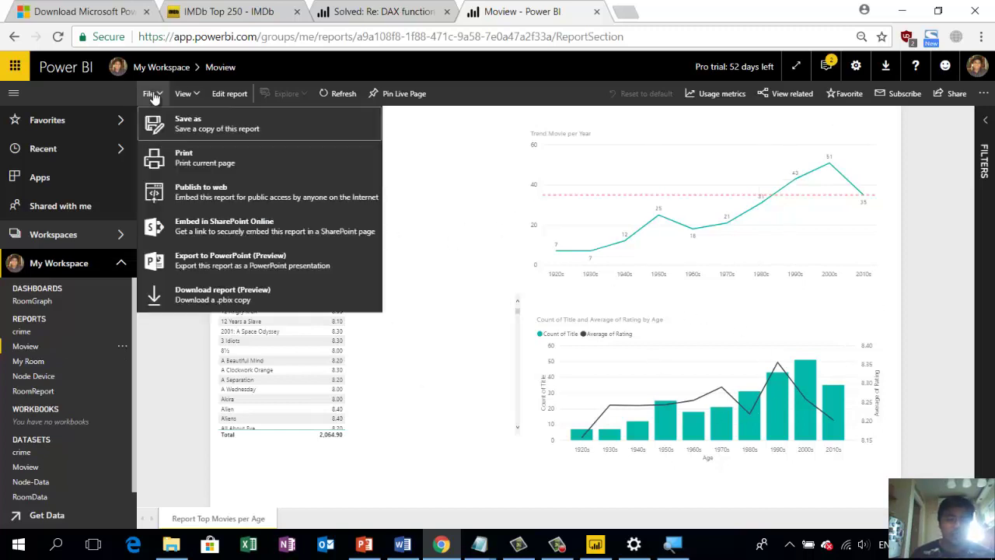
pyautogui.click(257, 201)
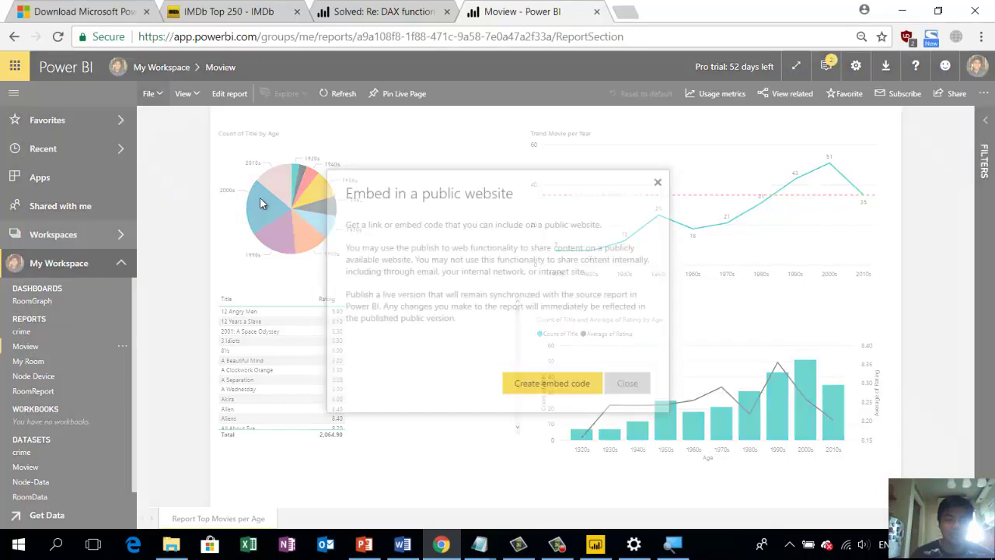
pyautogui.click(544, 381)
pyautogui.click(552, 379)
# - Keep the embed size at 800 x 600 px, copy the public report link and close the embed dialog
pyautogui.click(520, 339)
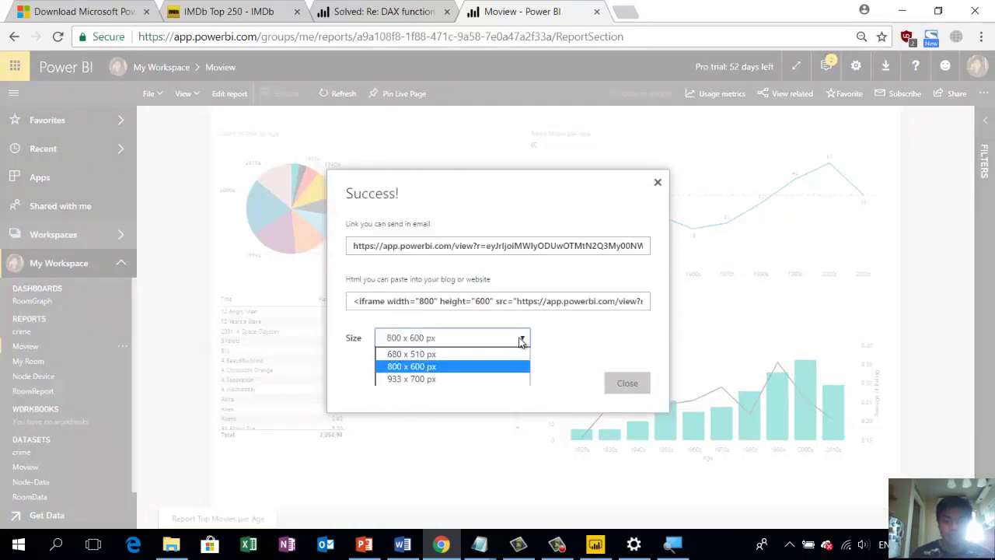
pyautogui.click(457, 370)
pyautogui.click(407, 306)
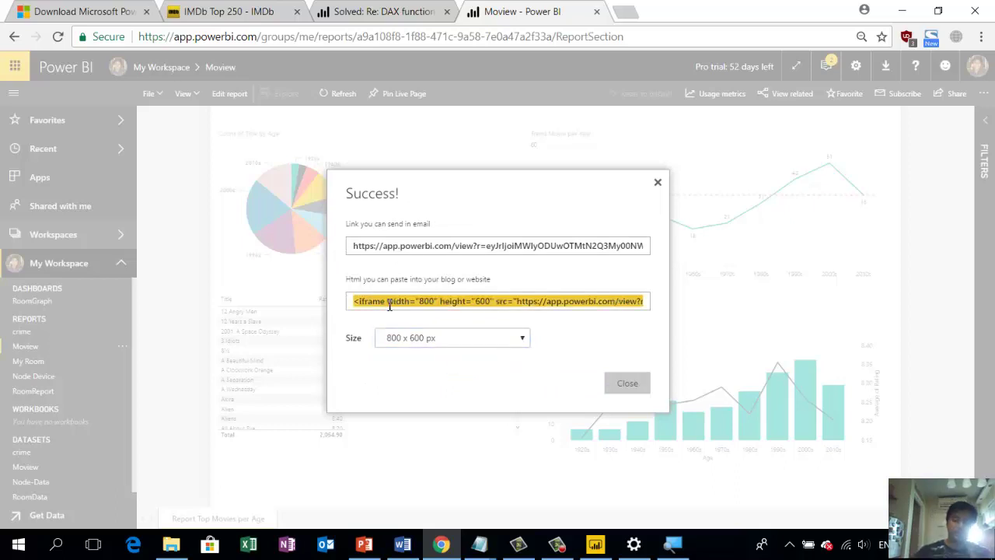
pyautogui.click(415, 253)
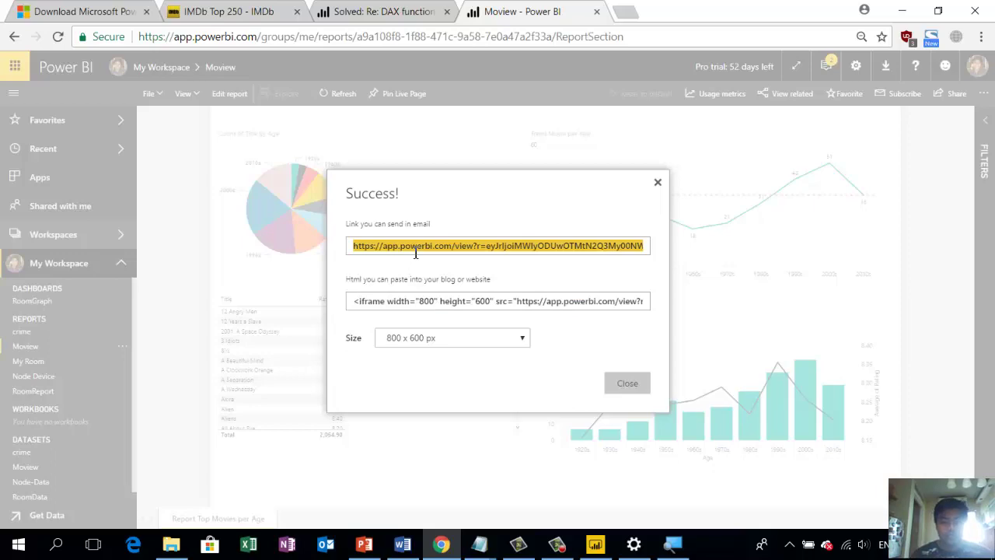
pyautogui.click(625, 383)
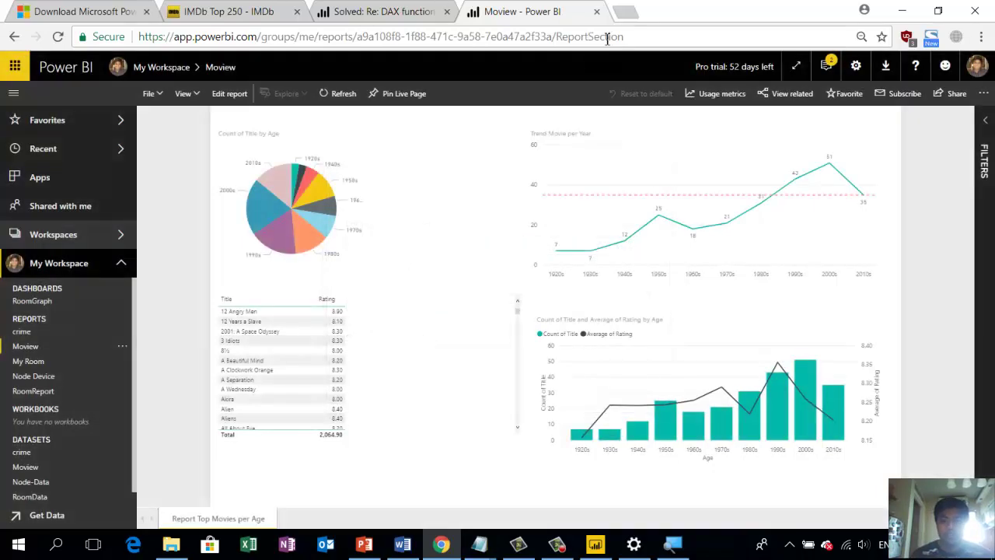
# - Open the public link in a new browser tab and test cross-filtering with the 1970s pie slice, clearing the selection again
pyautogui.click(631, 15)
pyautogui.hotkey('ctrl', 'v')
pyautogui.press('Return')
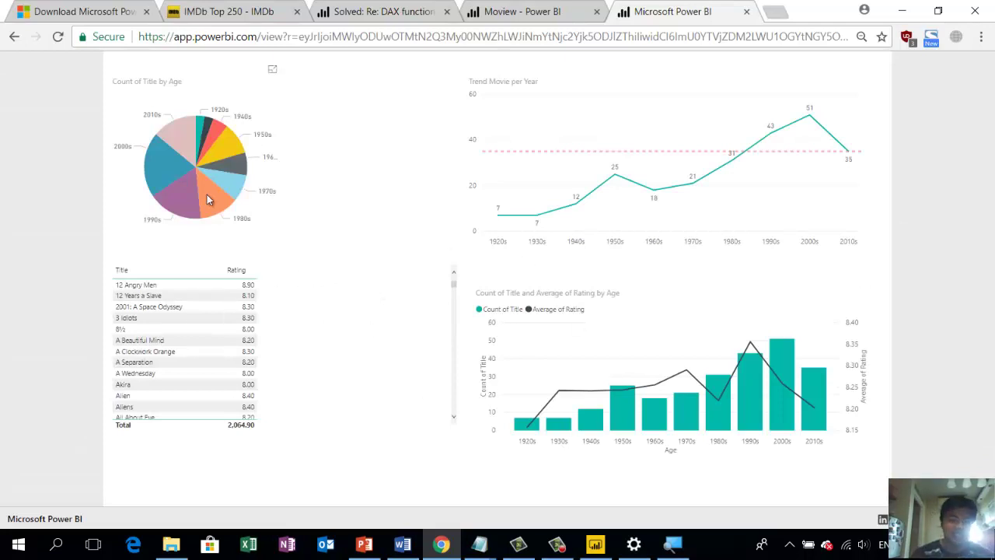
pyautogui.click(231, 189)
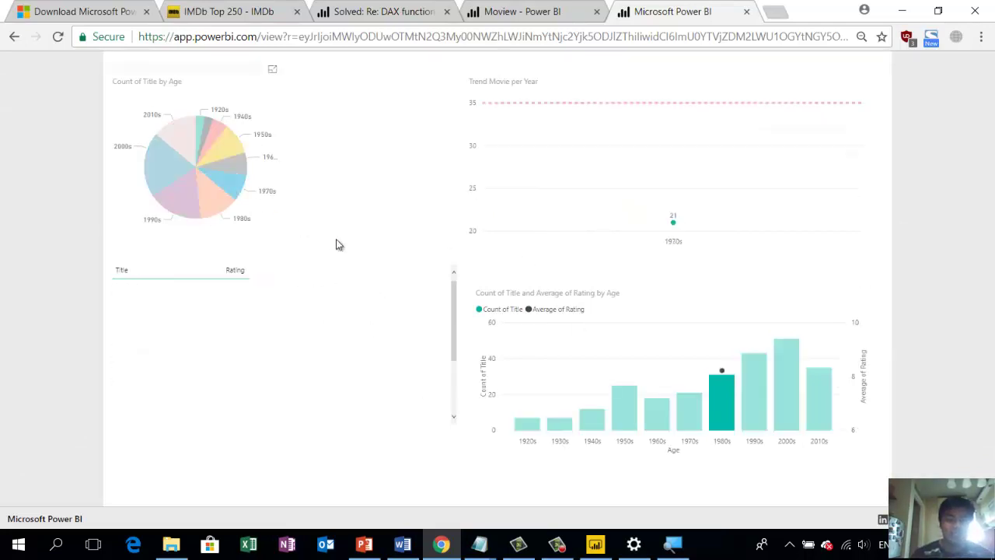
pyautogui.click(276, 236)
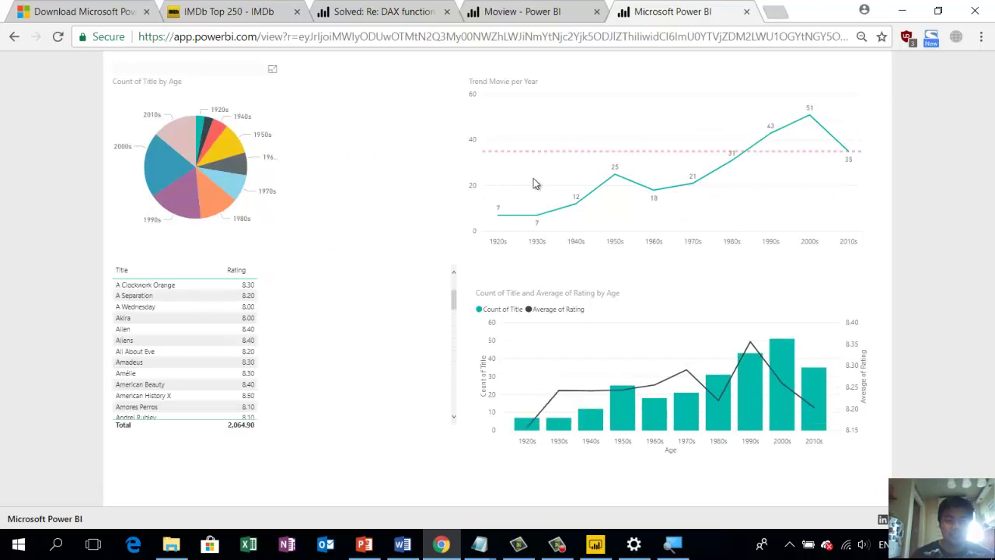
# - Return to the Moview report and examine its sharing settings and its options for embedding and exporting
pyautogui.click(531, 13)
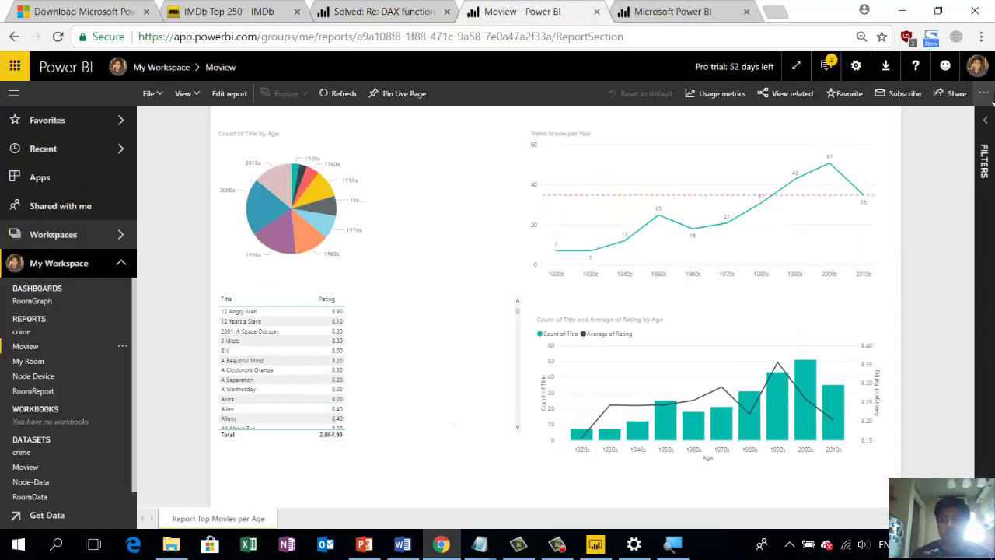
pyautogui.click(954, 93)
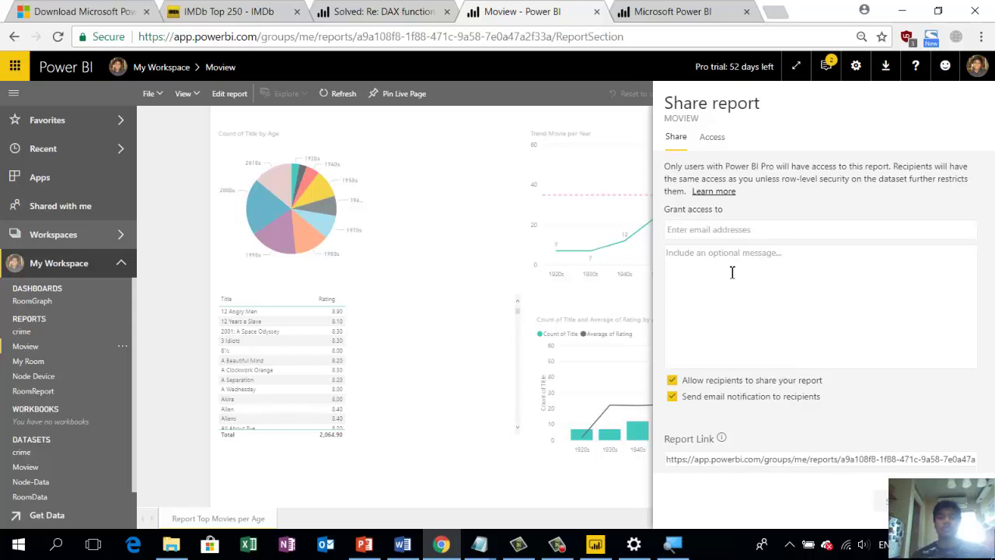
pyautogui.press('Escape')
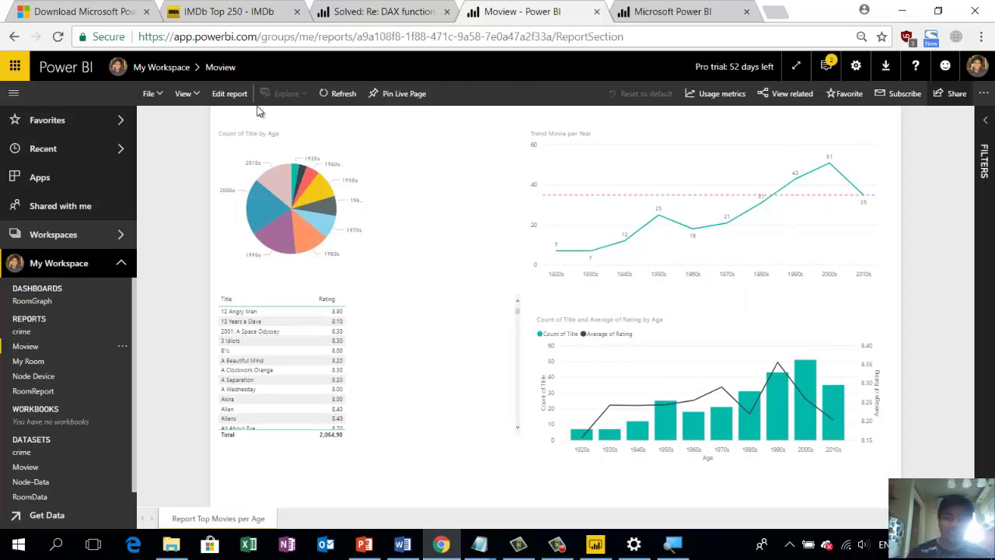
pyautogui.click(151, 94)
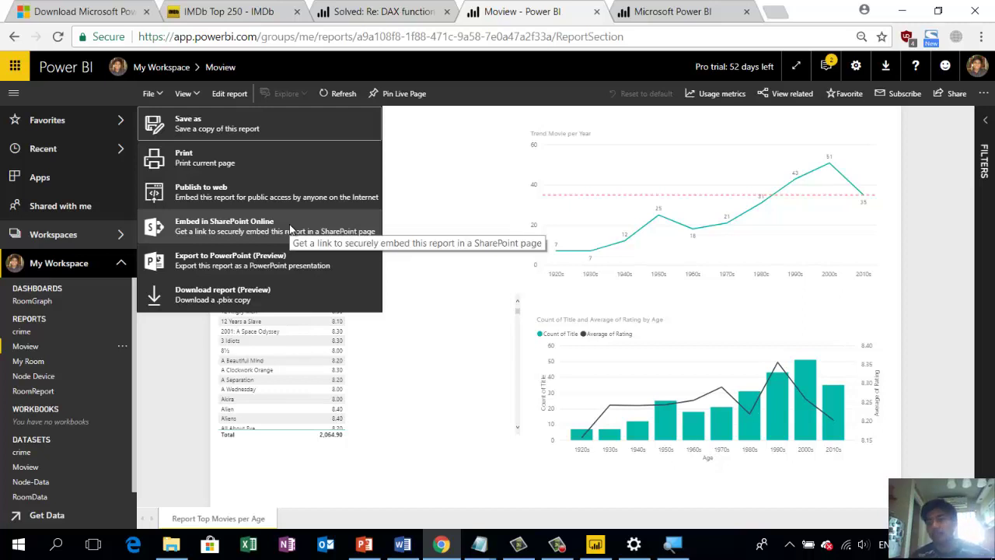
# - Go to office.com in a new browser tab and open SharePoint from the Office 365 apps
pyautogui.click(774, 12)
pyautogui.write('office.co')
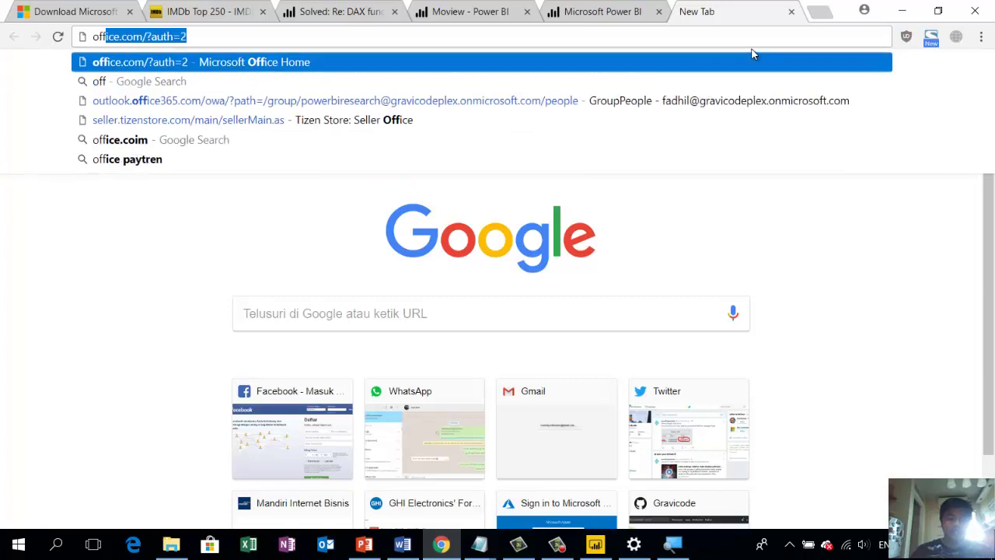
pyautogui.write('m')
pyautogui.press('Return')
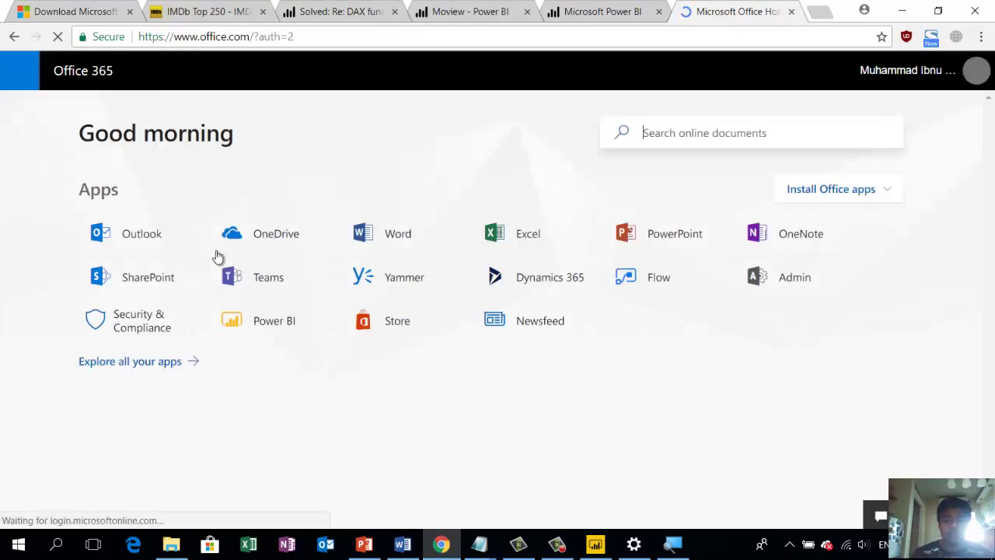
pyautogui.click(173, 283)
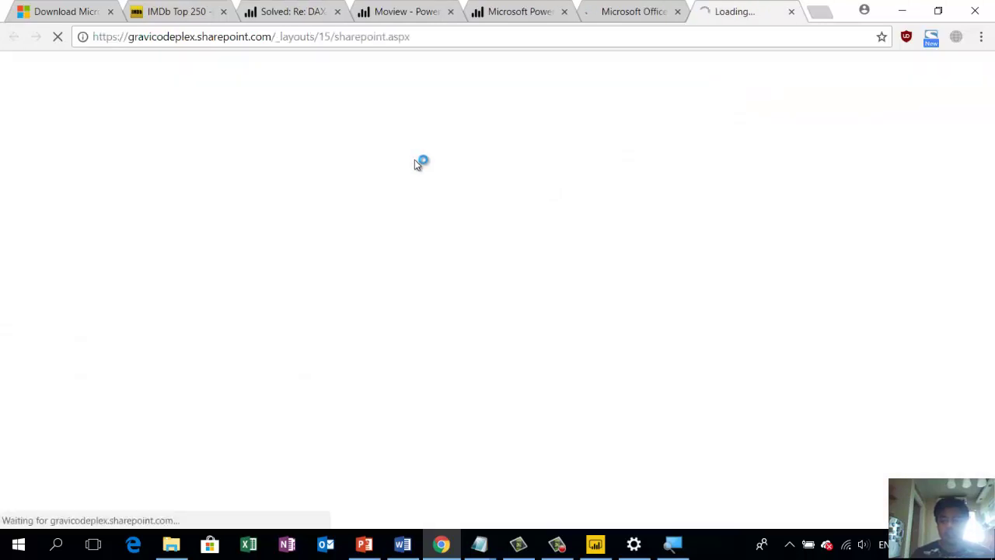
# - Close the Office home tab, leaving SharePoint open in its own tab
pyautogui.click(666, 17)
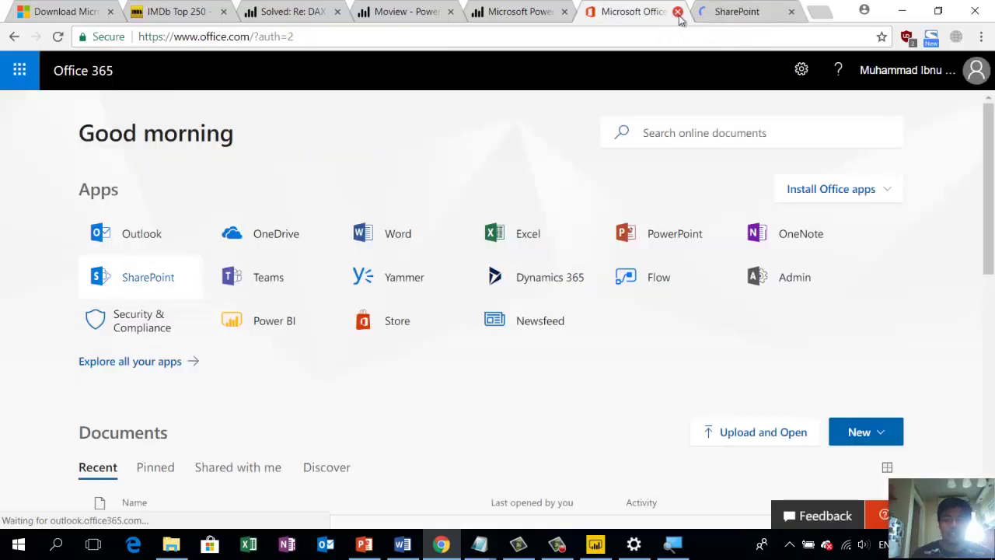
pyautogui.click(677, 13)
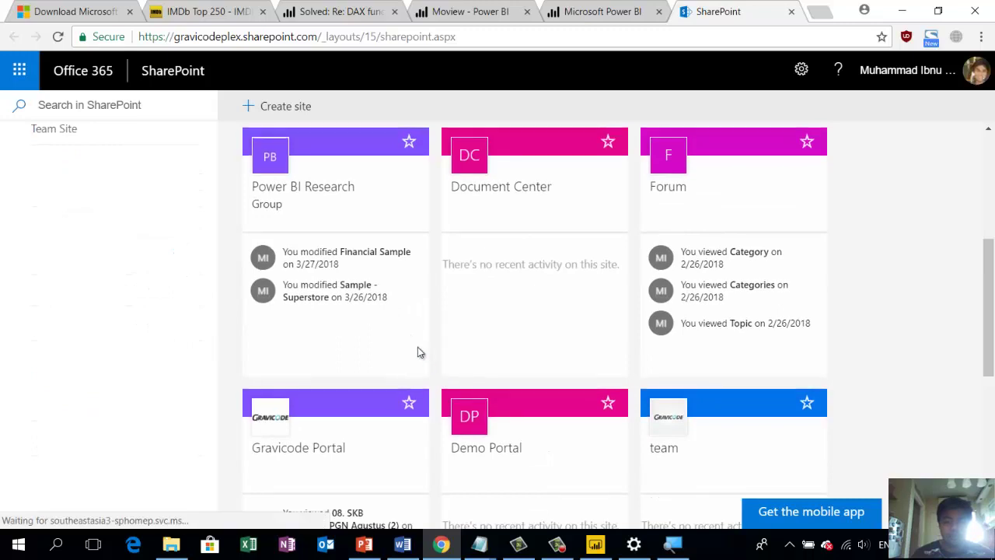
pyautogui.scroll(-3, 418, 347)
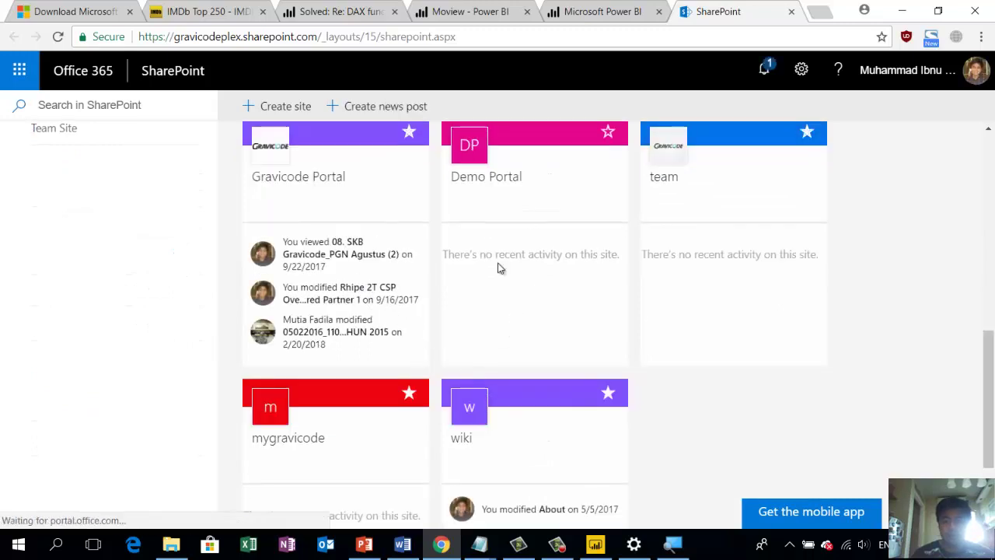
pyautogui.click(496, 178)
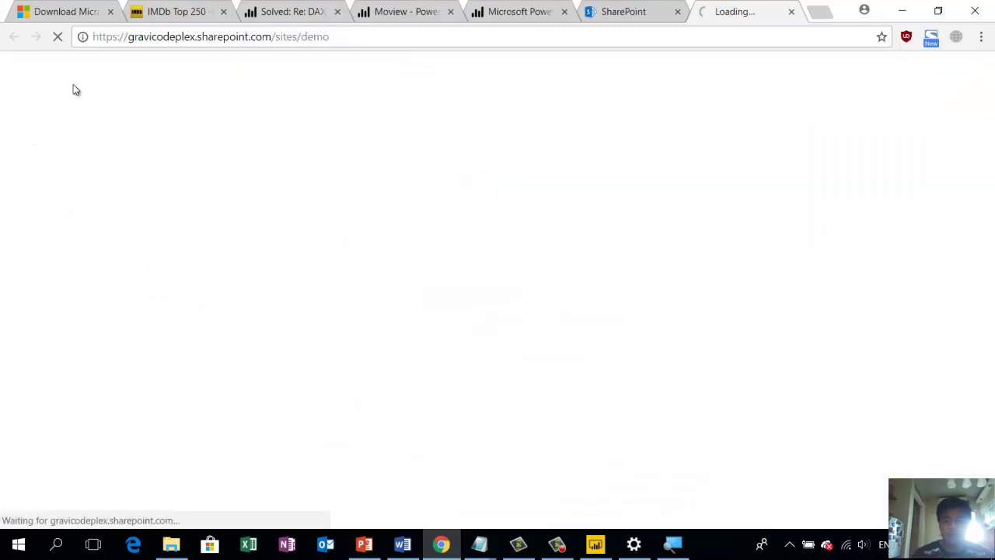
pyautogui.click(636, 14)
pyautogui.scroll(3, 707, 284)
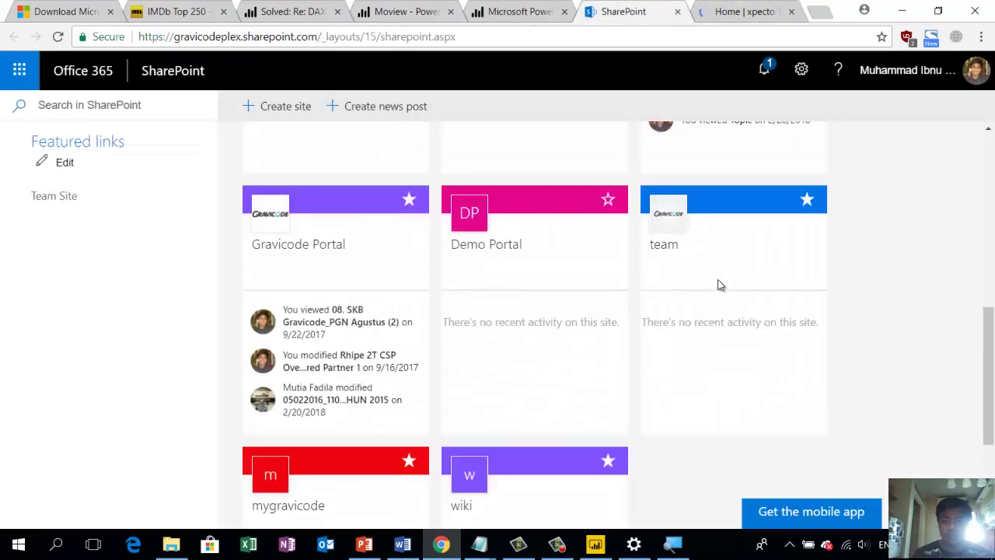
pyautogui.scroll(5, 720, 286)
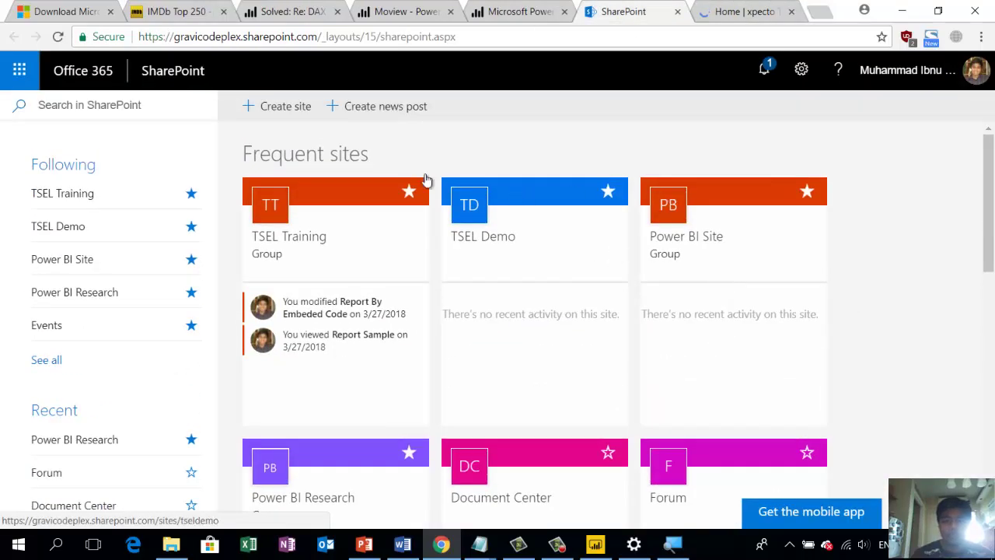
# - Create a new team site named Power BI Site 2 with public privacy and continue to the group members
pyautogui.click(296, 115)
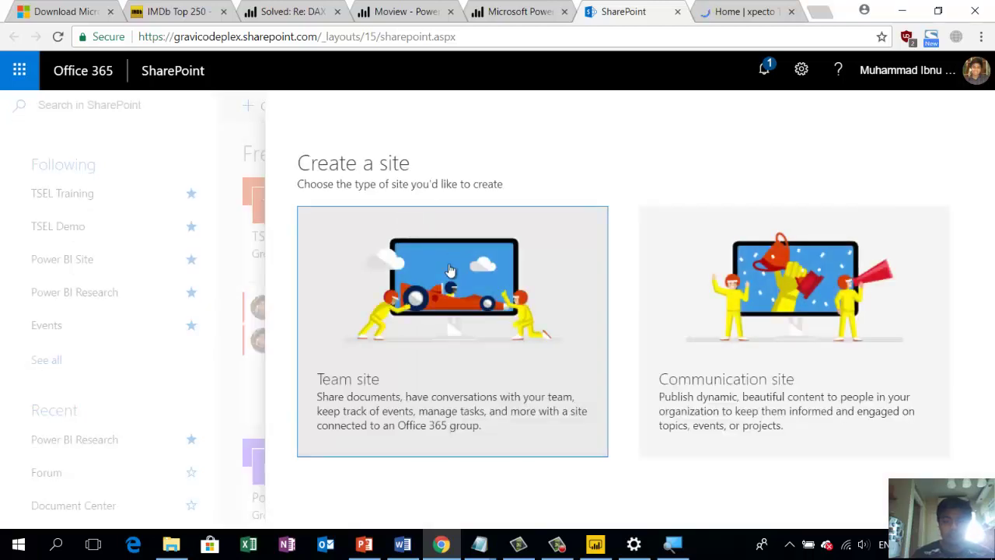
pyautogui.click(454, 269)
pyautogui.click(776, 211)
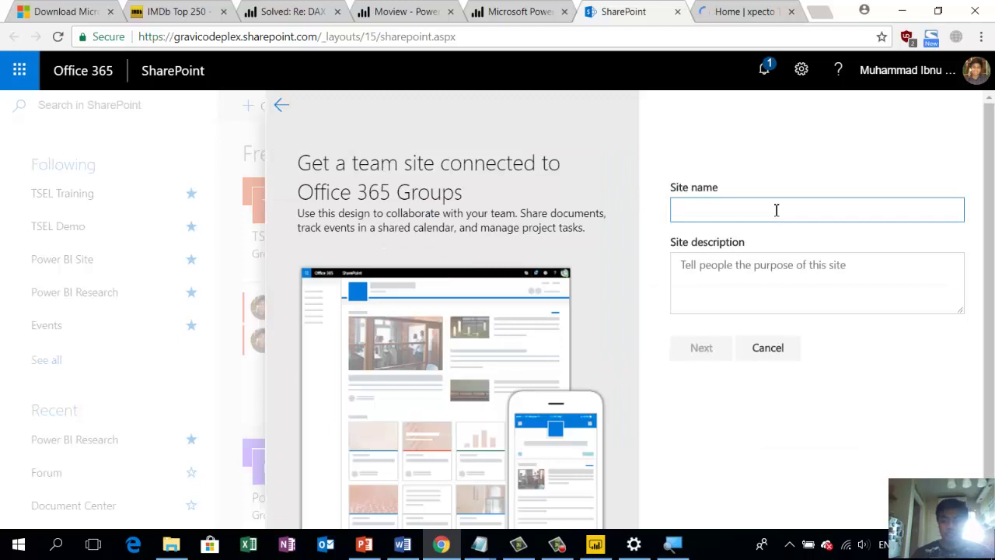
pyautogui.write('Power BI Site')
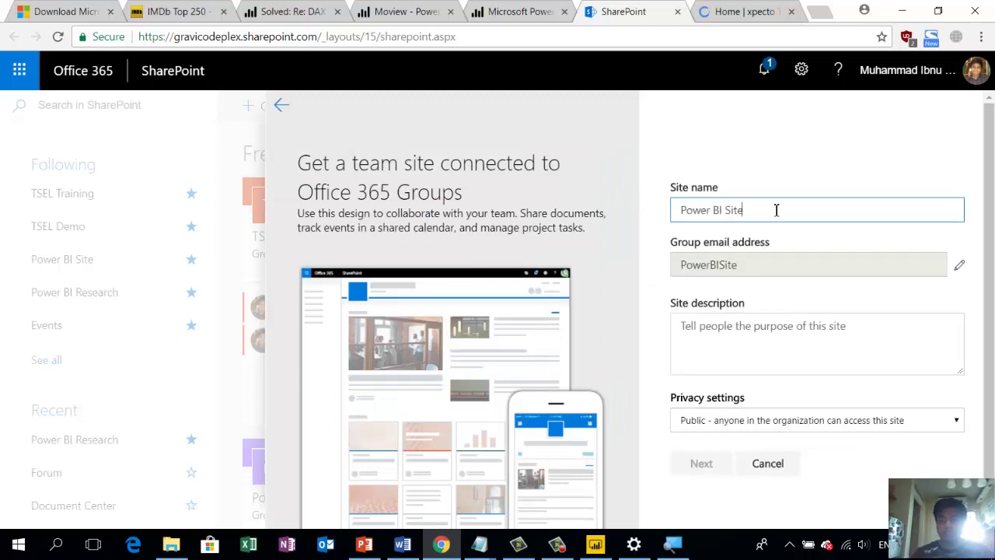
pyautogui.click(849, 356)
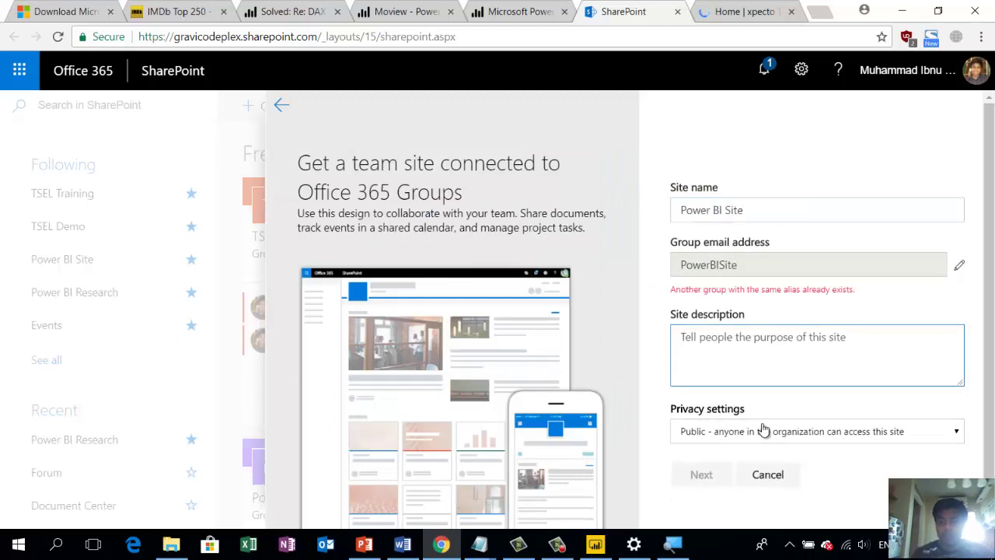
pyautogui.click(754, 211)
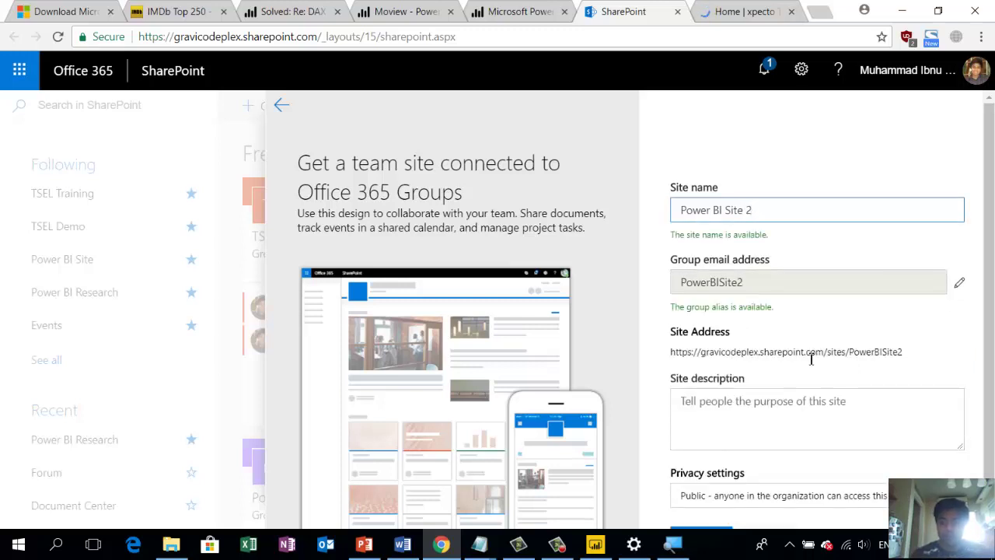
pyautogui.click(705, 487)
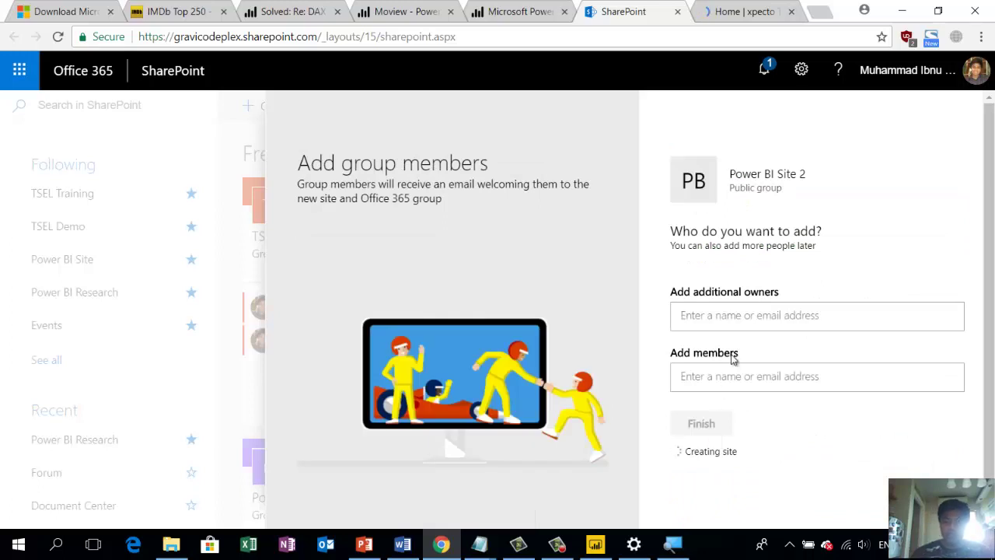
# - Add your own account as an additional owner and finish setting up the site
pyautogui.write('muh')
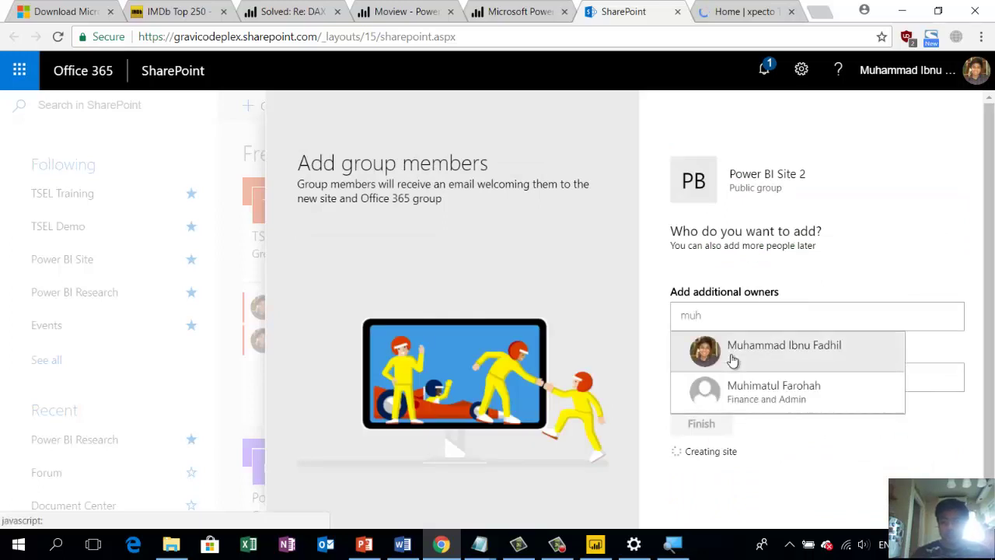
pyautogui.click(732, 359)
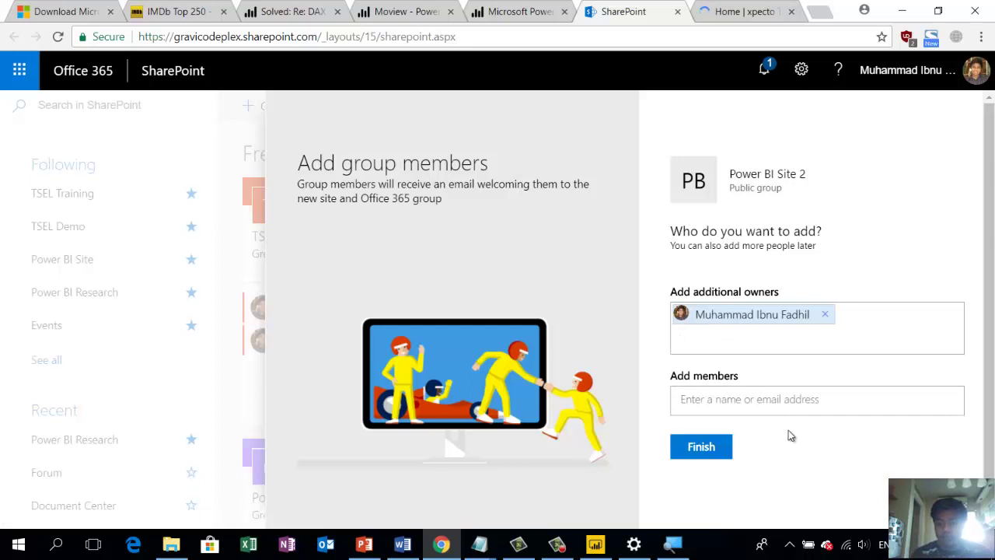
pyautogui.click(719, 445)
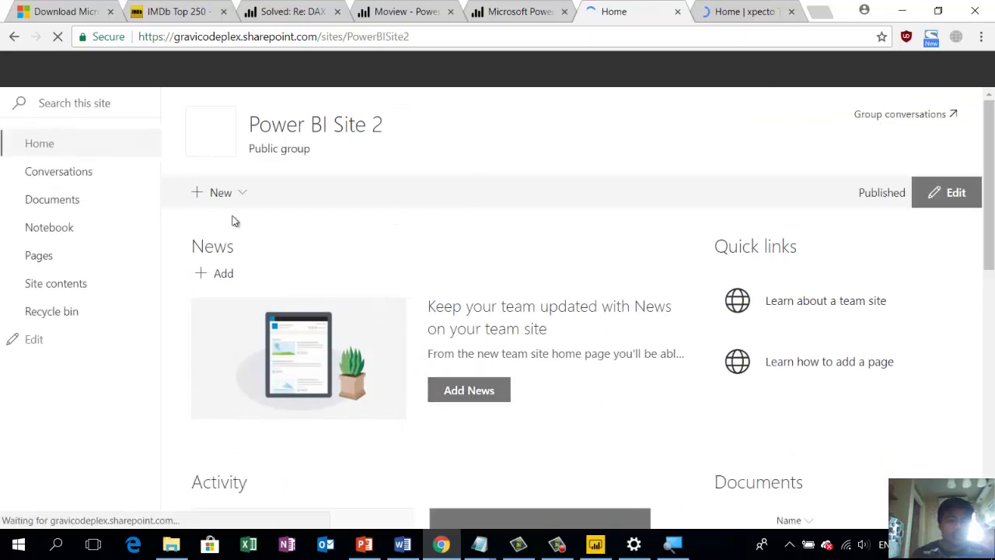
# - Go back to the Moview report in Power BI and copy its embed link for SharePoint Online
pyautogui.click(504, 9)
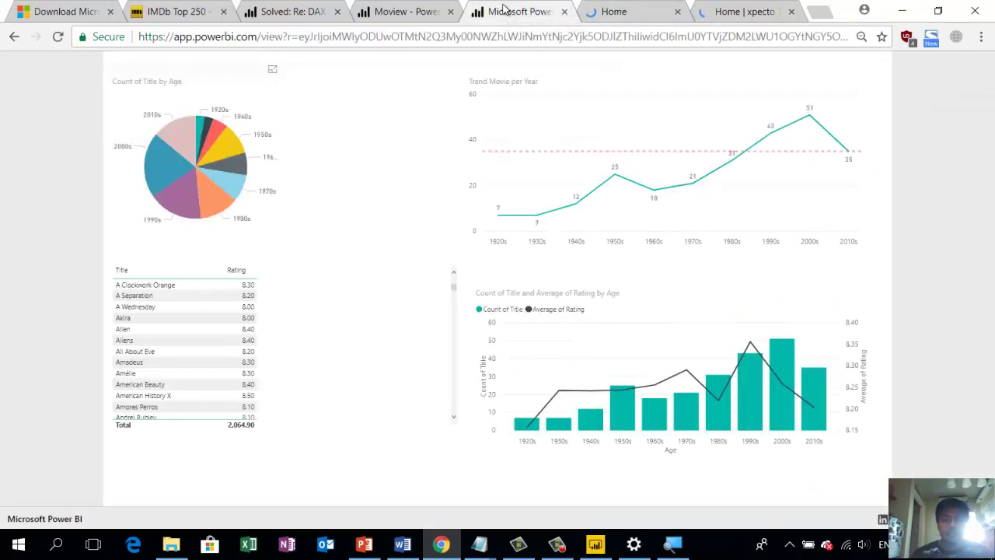
pyautogui.click(413, 15)
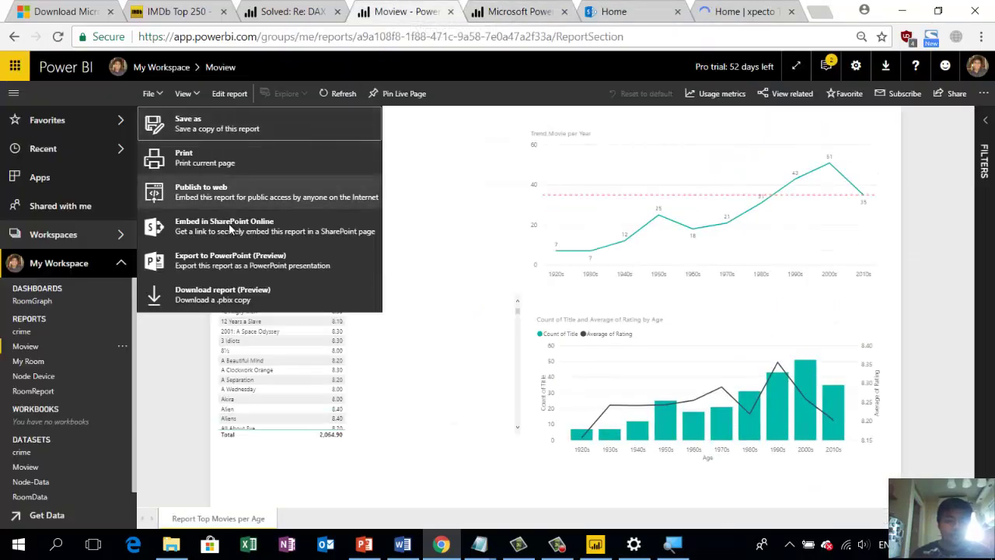
pyautogui.click(260, 227)
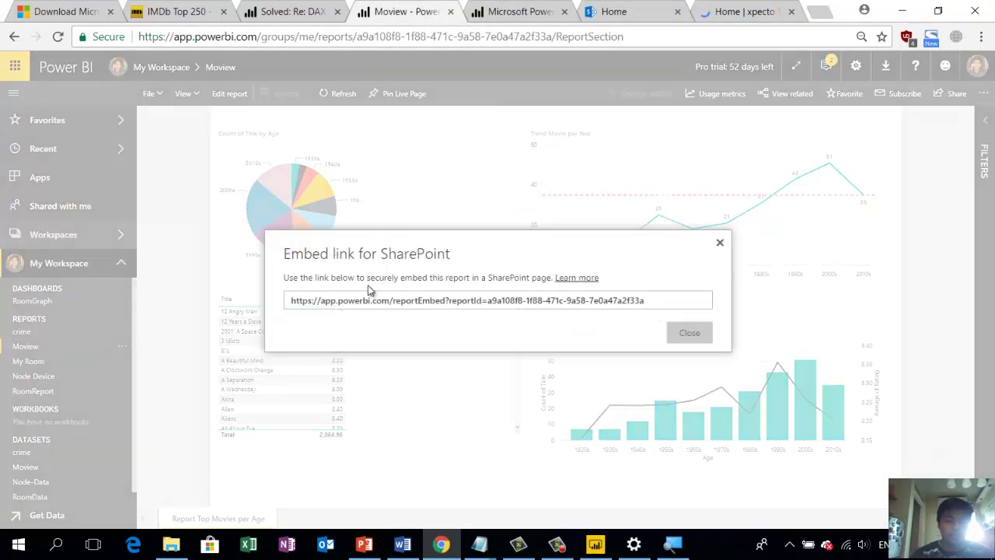
pyautogui.click(374, 299)
pyautogui.rightClick(374, 299)
pyautogui.click(389, 307)
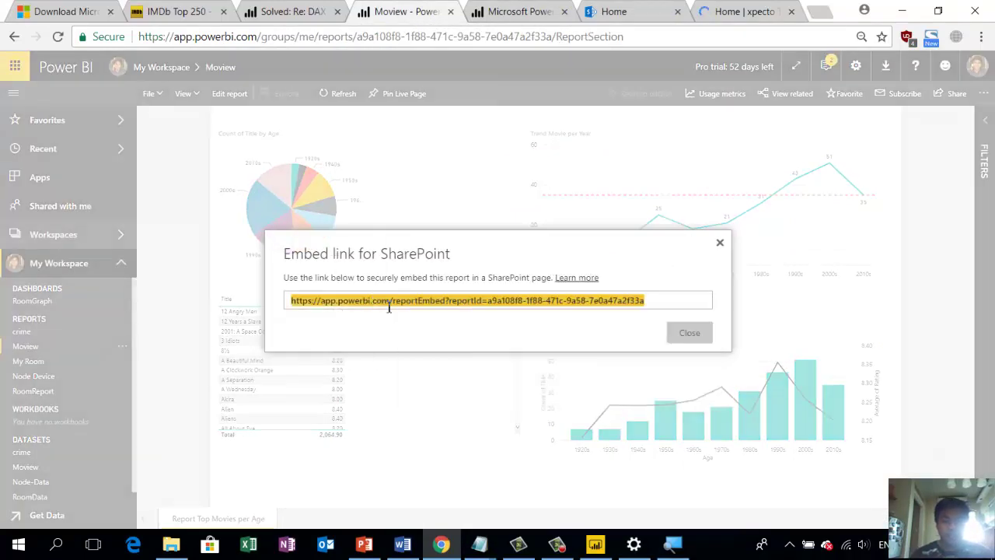
# - Return to Power BI Site 2, close the Demo Portal tab and create a new page titled Movie Report
pyautogui.click(651, 14)
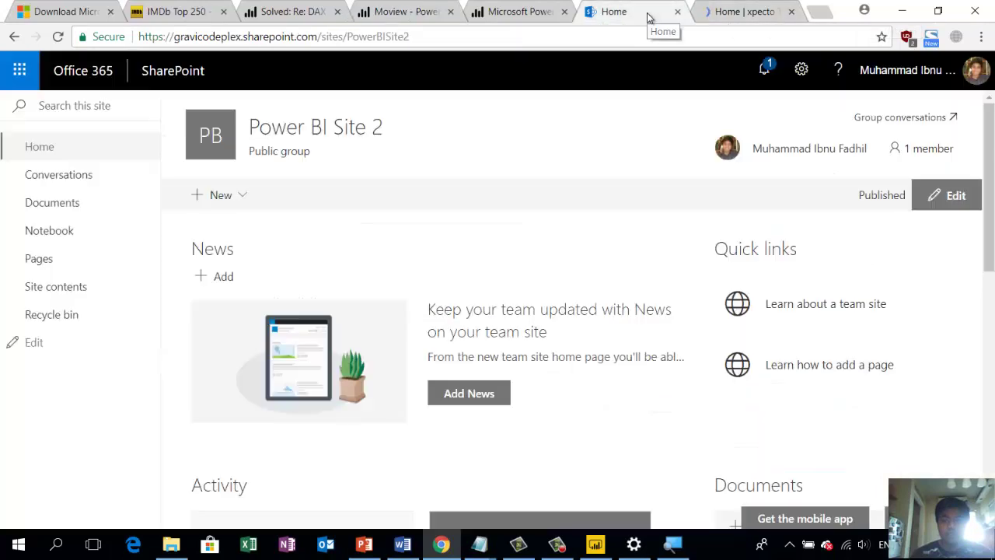
pyautogui.click(790, 13)
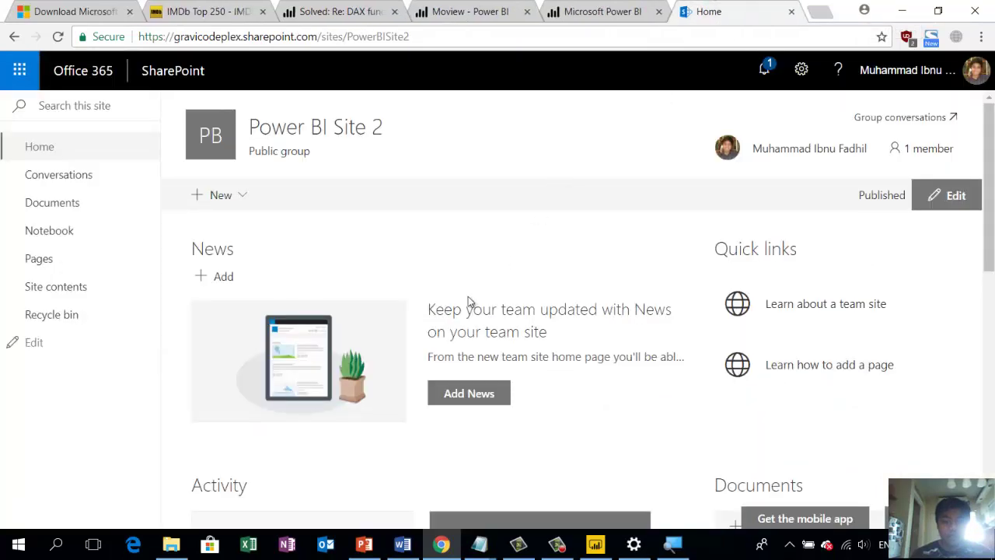
pyautogui.click(237, 205)
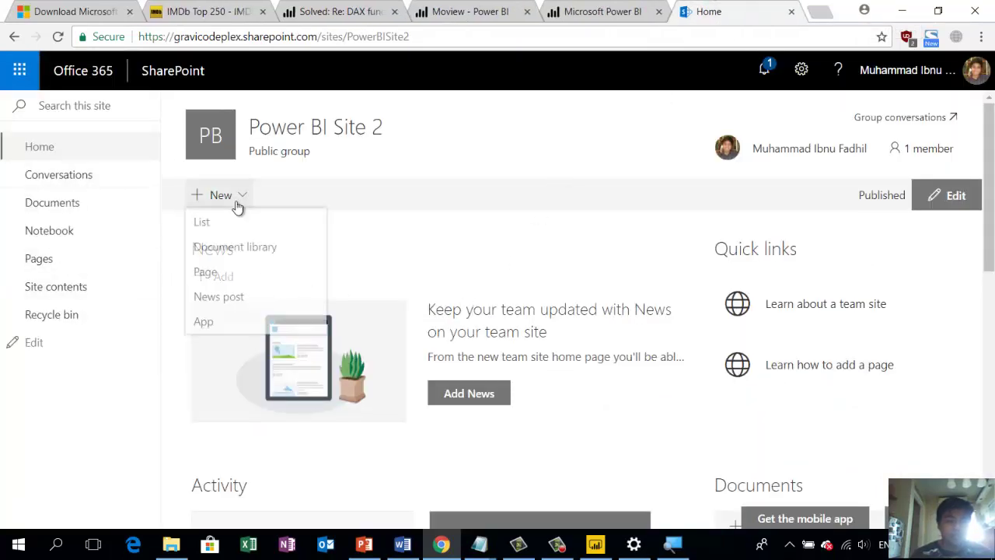
pyautogui.click(230, 274)
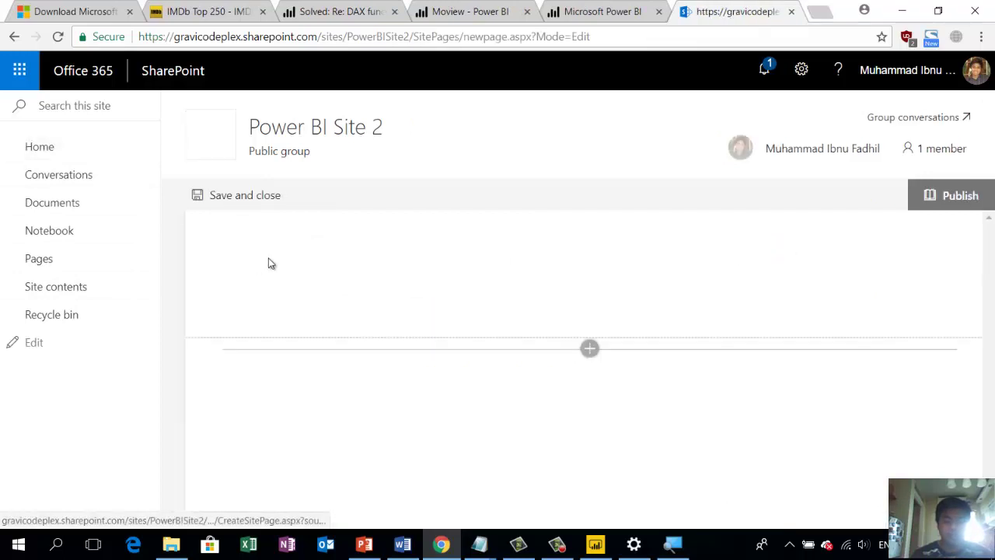
pyautogui.write('Moview')
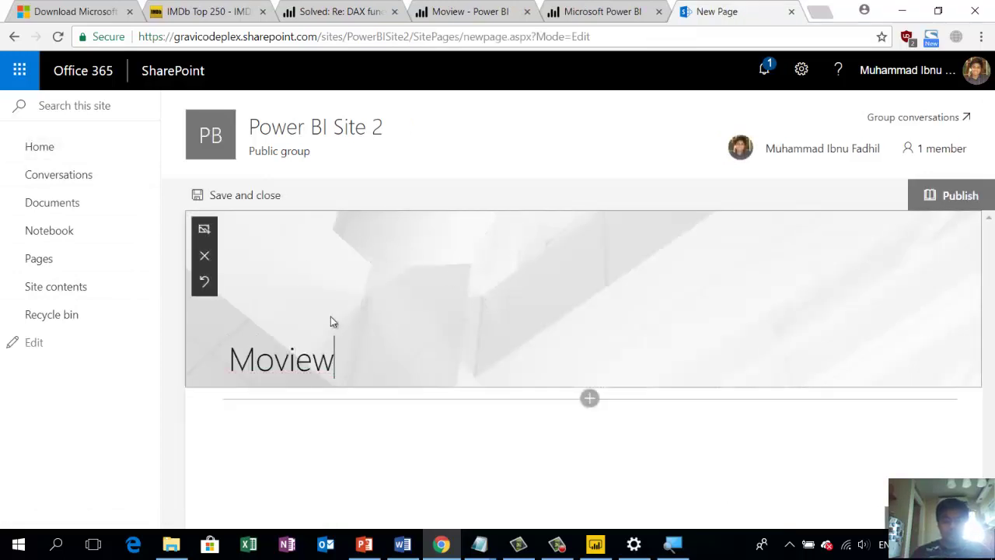
pyautogui.press('BackSpace')
pyautogui.write('Report')
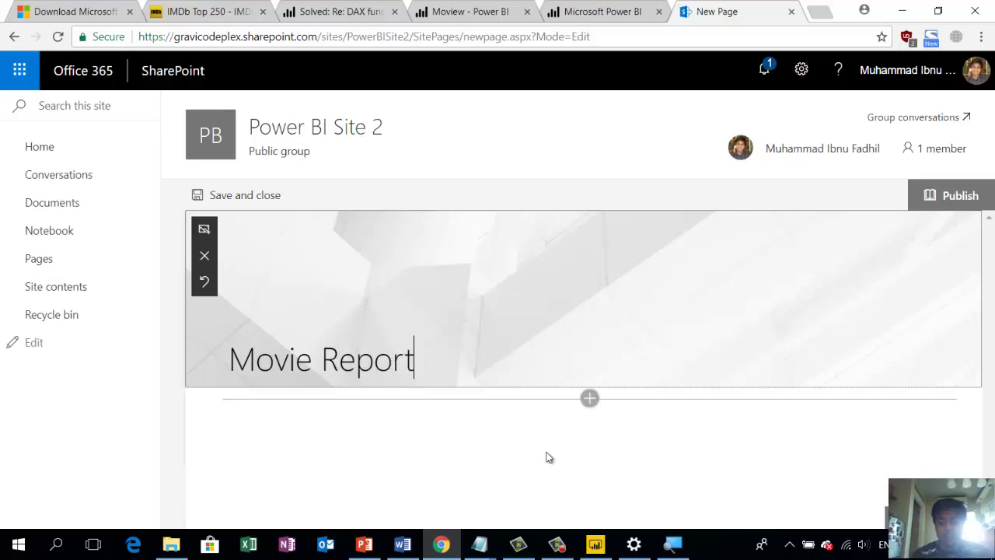
# - Insert a Power BI web part below the title area of the Movie Report page
pyautogui.click(592, 400)
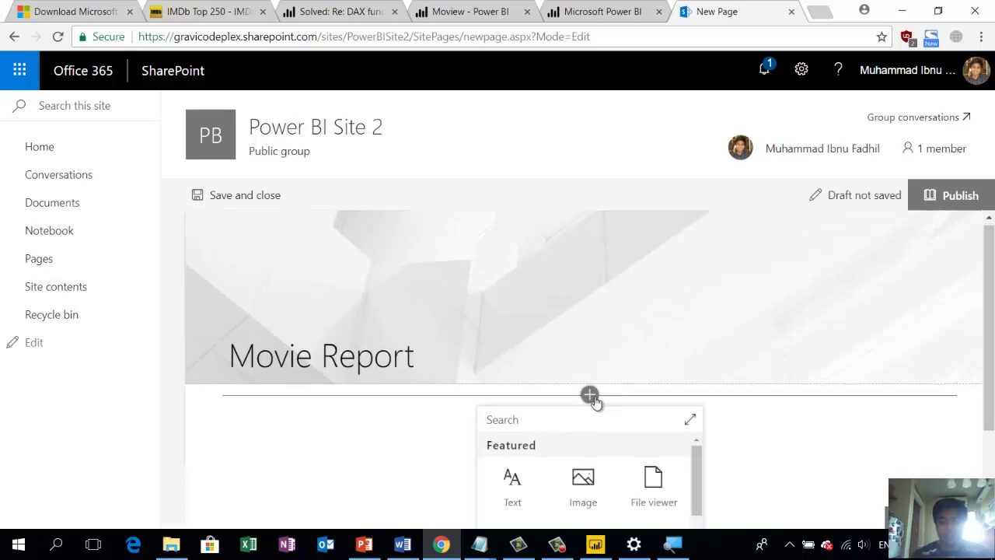
pyautogui.write('power')
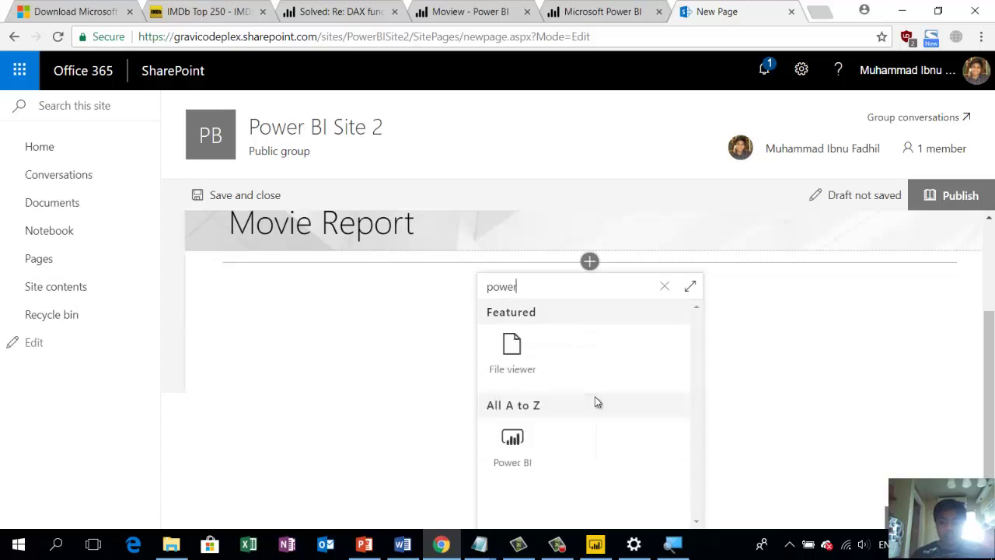
pyautogui.click(502, 445)
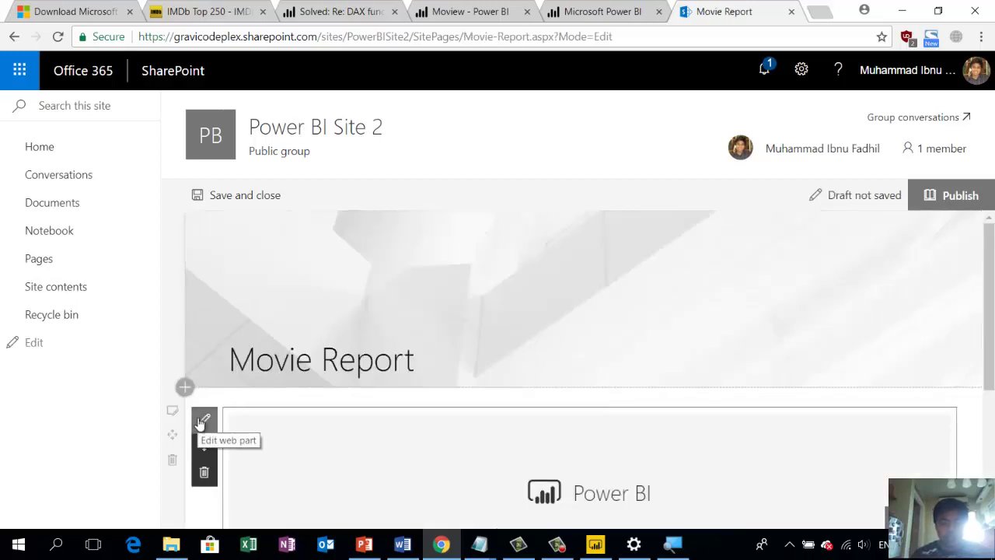
# - Link the web part to the copied Moview embed address and show the page Report Top Movies per Age
pyautogui.click(203, 421)
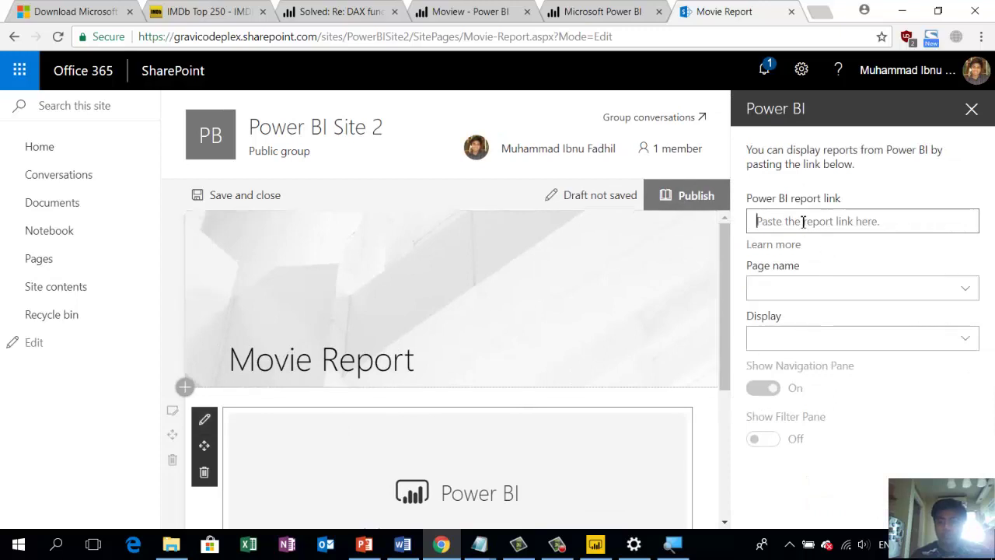
pyautogui.hotkey('ctrl', 'v')
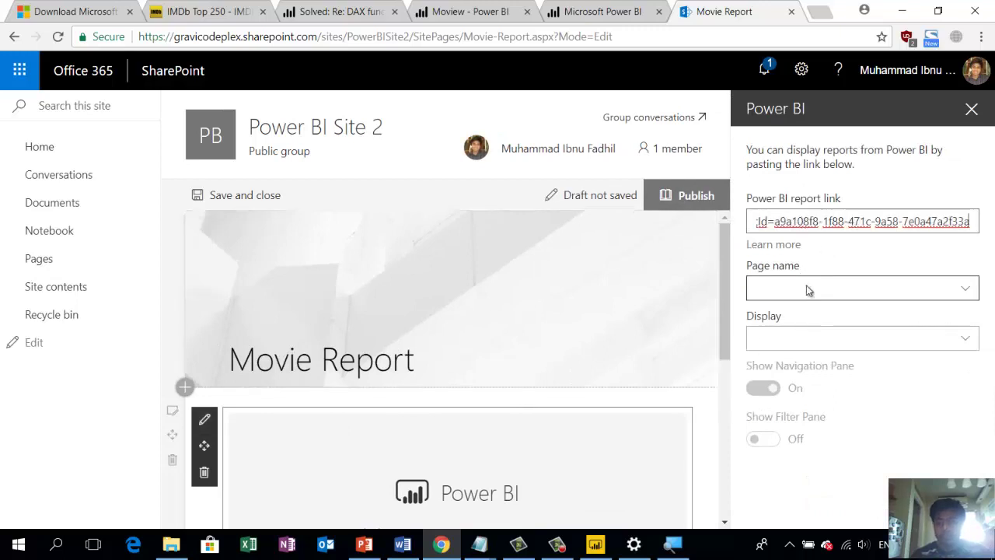
pyautogui.click(825, 263)
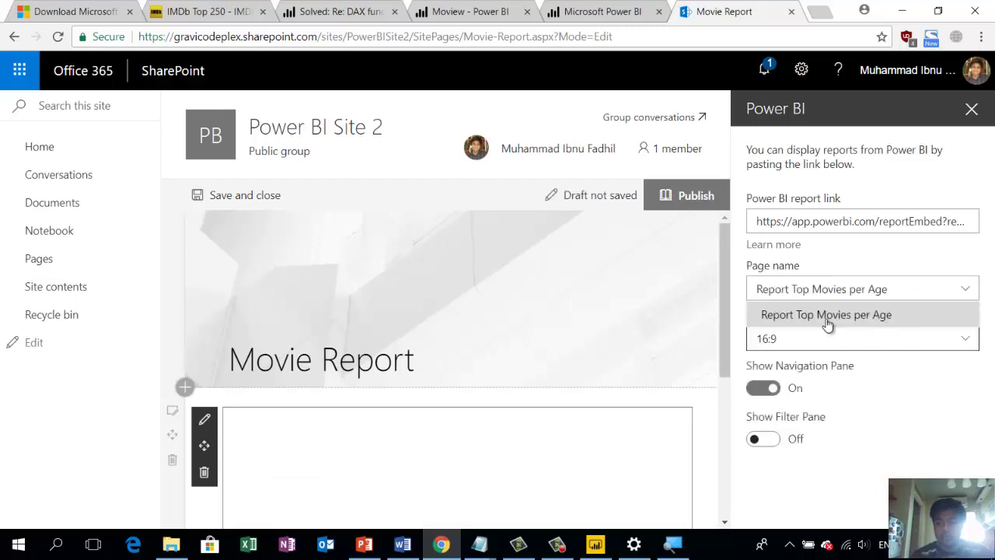
pyautogui.click(826, 315)
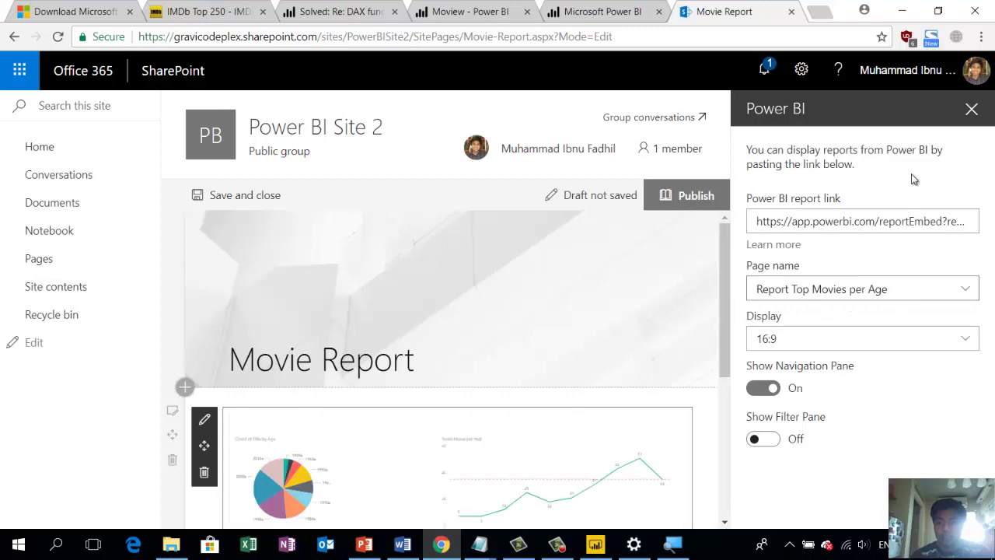
pyautogui.click(971, 108)
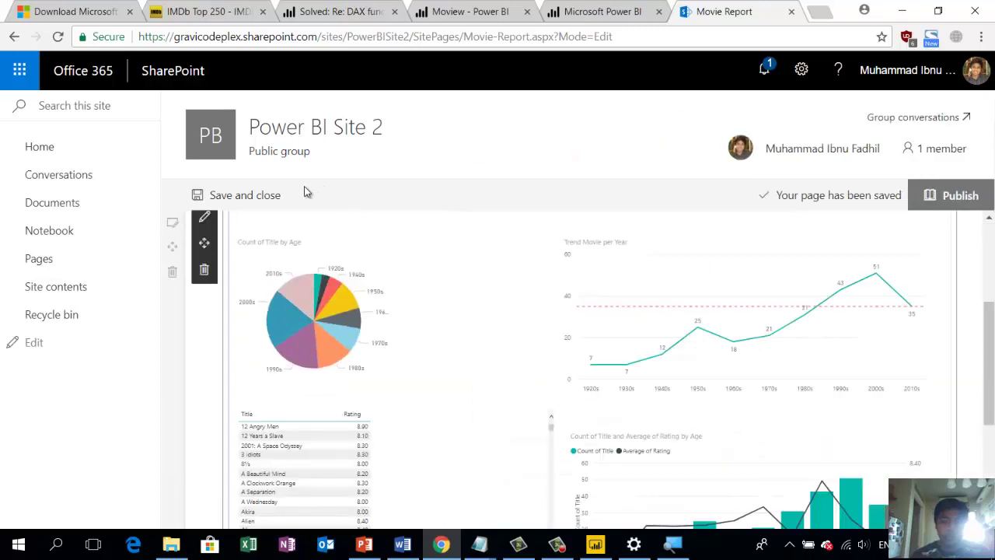
# - Save and close the Movie Report page, and publish it on the site
pyautogui.click(259, 203)
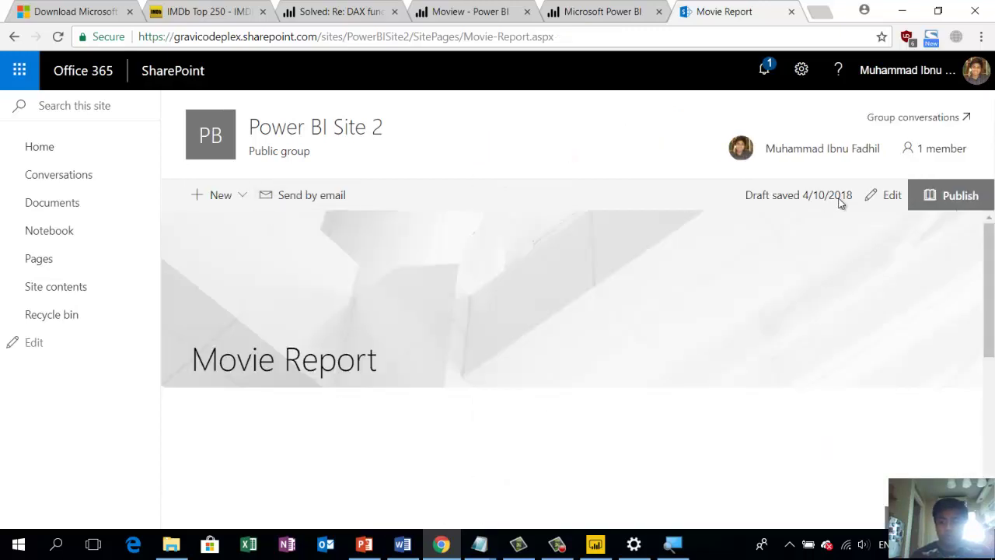
pyautogui.click(922, 200)
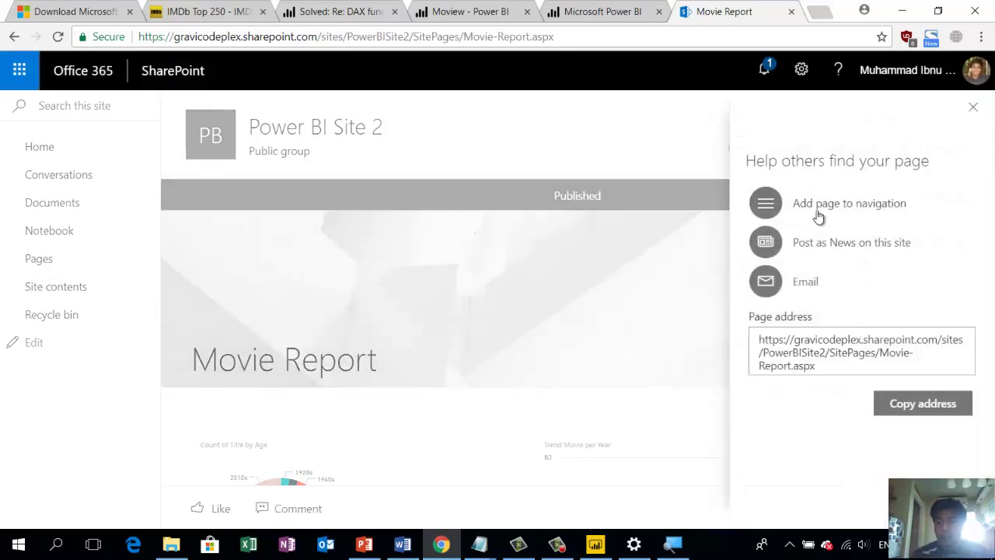
# - Add the published Movie Report page to the site navigation, copy its page address and dismiss the sharing pane
pyautogui.click(841, 205)
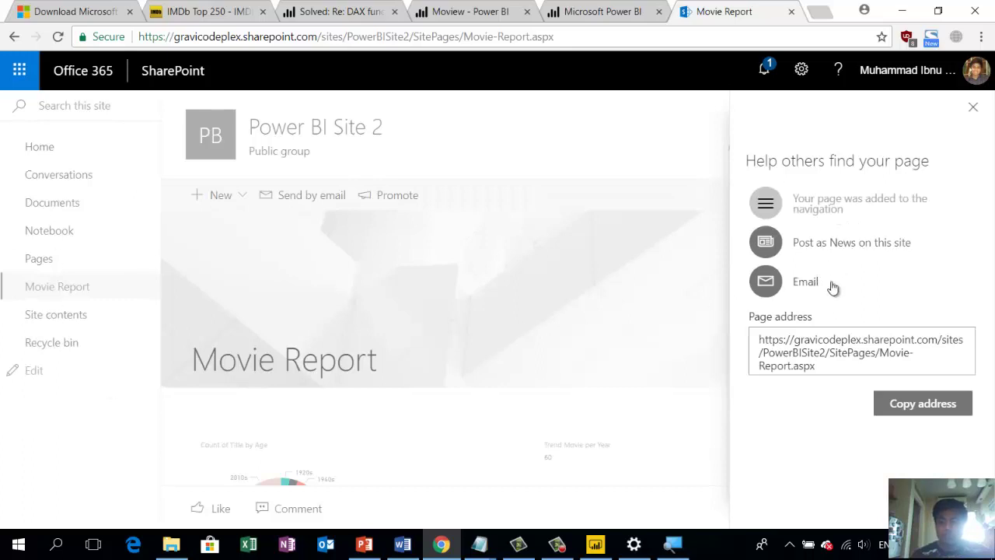
pyautogui.click(925, 406)
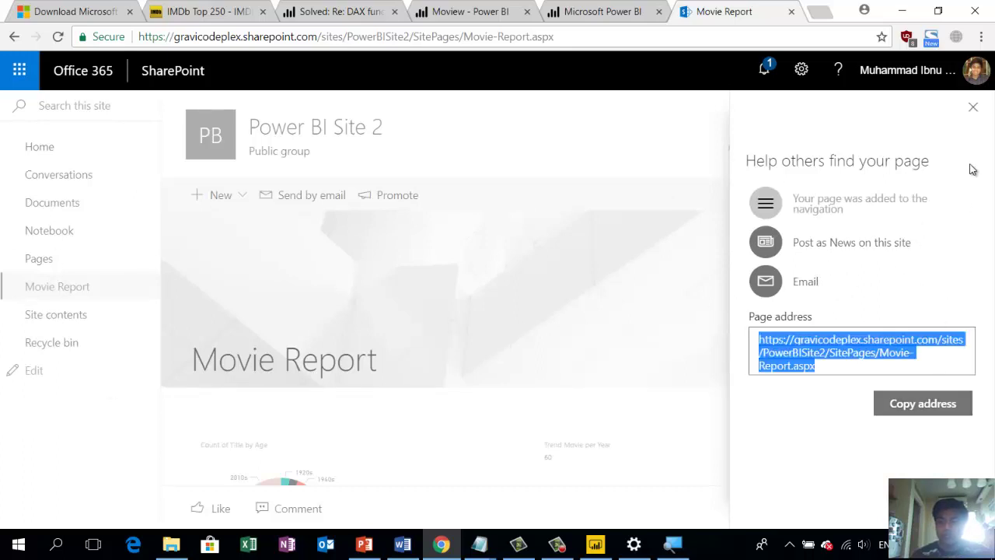
pyautogui.click(974, 108)
# - Review the published Movie Report page from its title banner through the embedded charts and movie table to the comments area
pyautogui.scroll(-5, 699, 280)
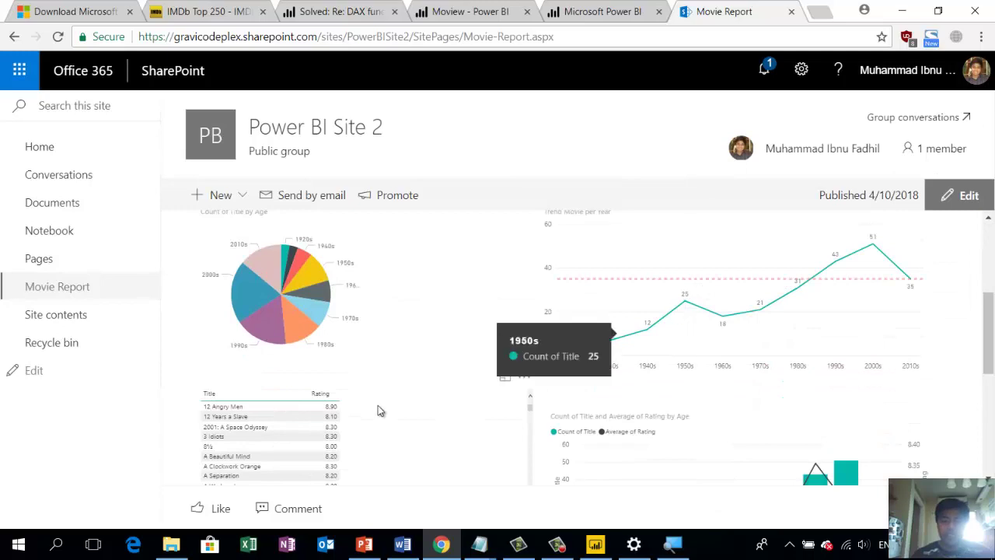
pyautogui.scroll(-5, 444, 420)
pyautogui.scroll(10, 339, 404)
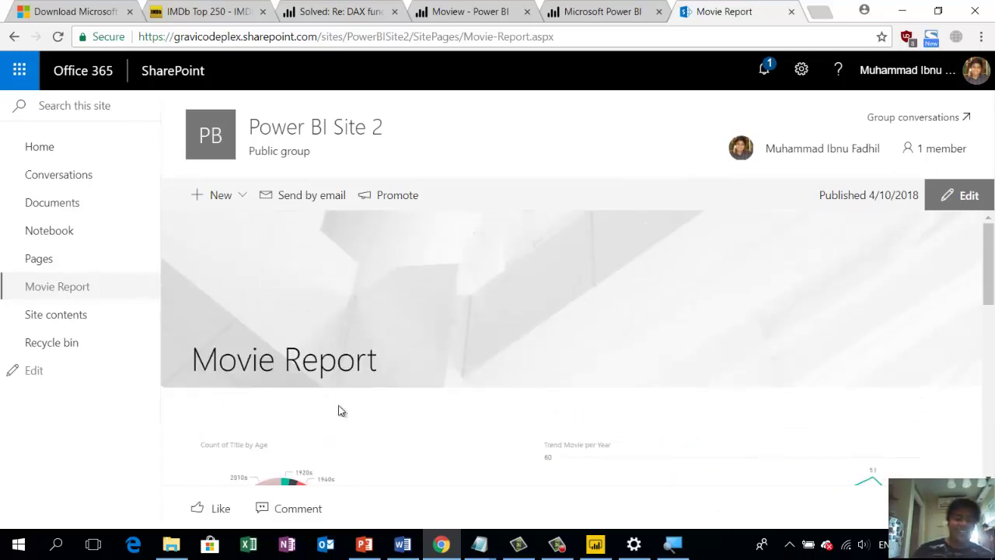
pyautogui.scroll(-5, 346, 400)
pyautogui.scroll(-5, 482, 365)
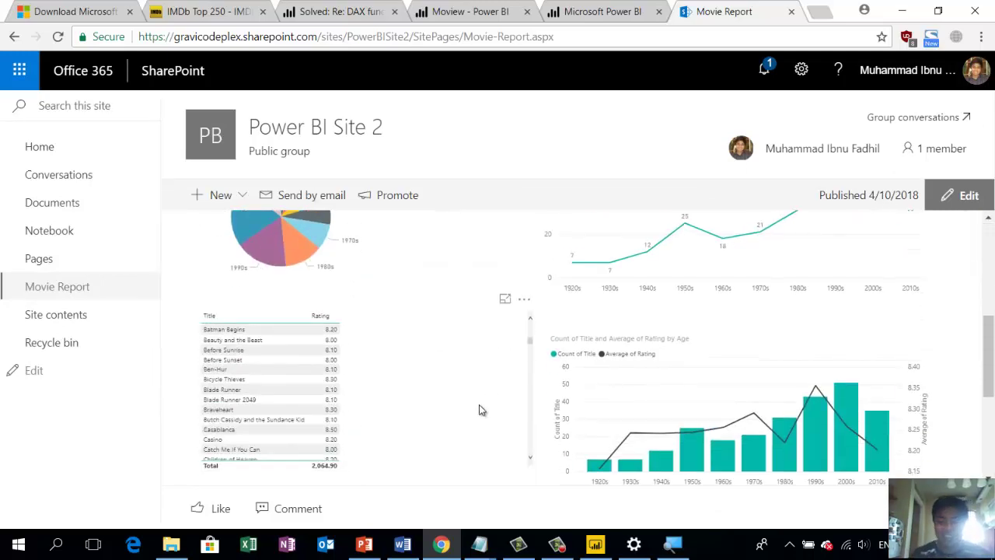
pyautogui.scroll(-3, 824, 385)
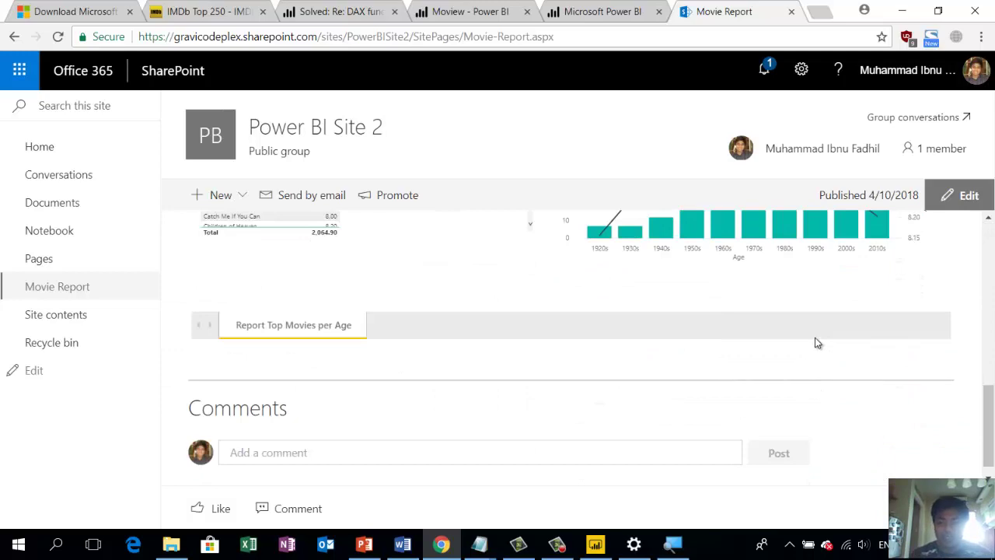
pyautogui.scroll(8, 816, 346)
pyautogui.scroll(-1, 816, 346)
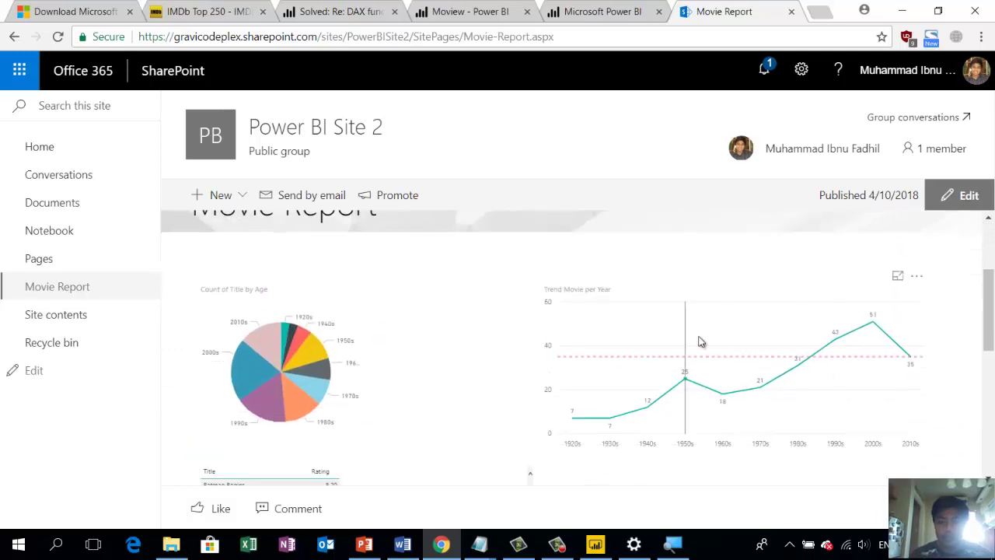
pyautogui.scroll(2, 699, 381)
pyautogui.scroll(-5, 703, 377)
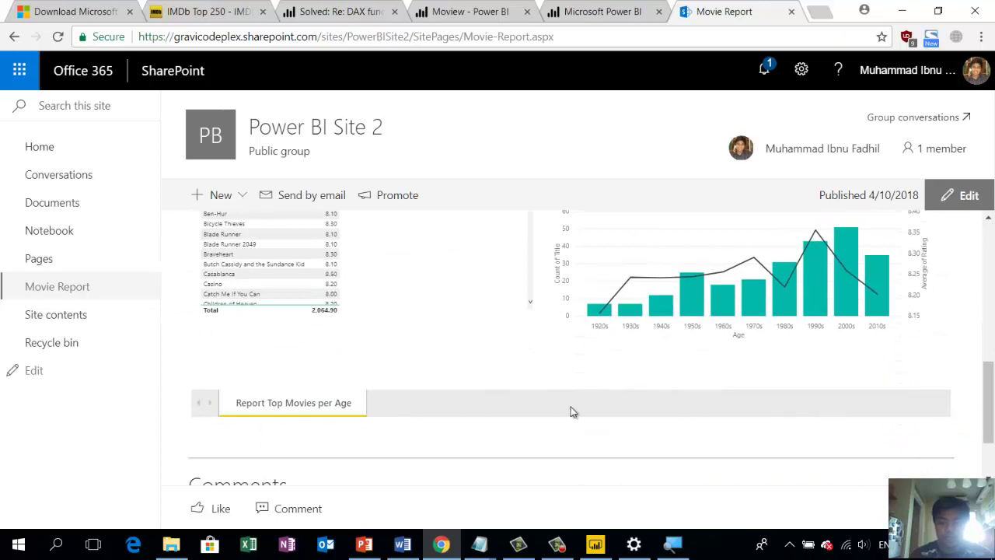
pyautogui.scroll(3, 629, 402)
# - View the Trend Movie per Year chart in focus mode, and return to the full report
pyautogui.rightClick(678, 358)
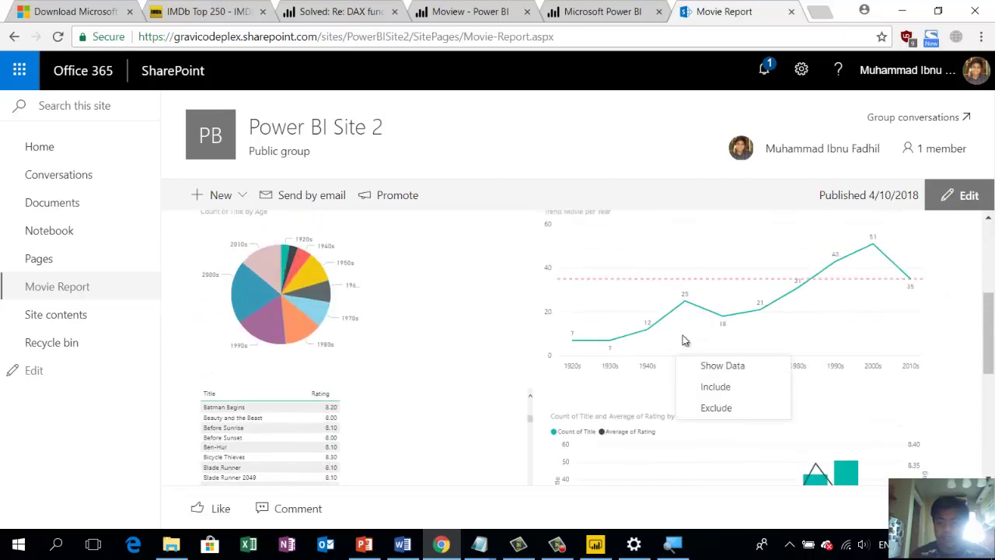
pyautogui.scroll(3, 959, 289)
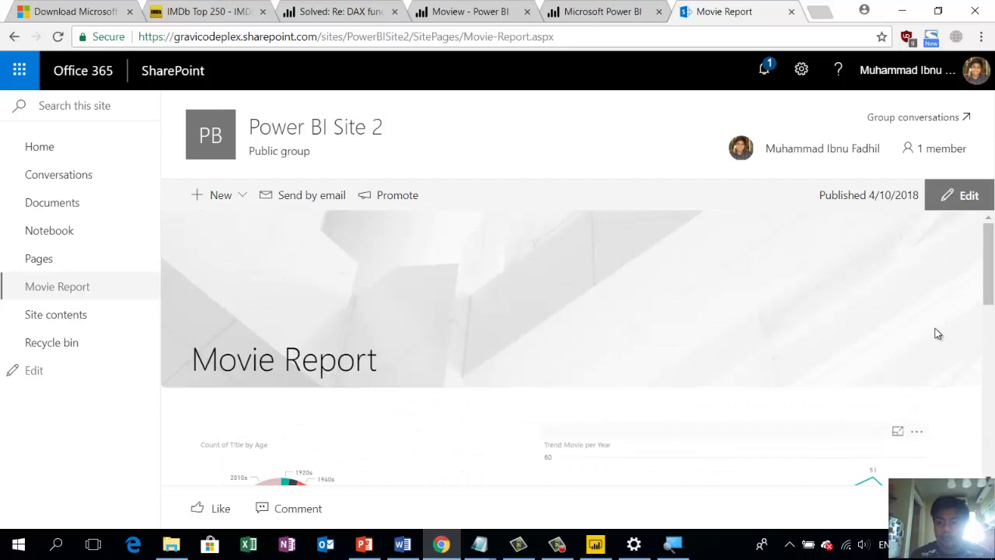
pyautogui.scroll(-3, 940, 332)
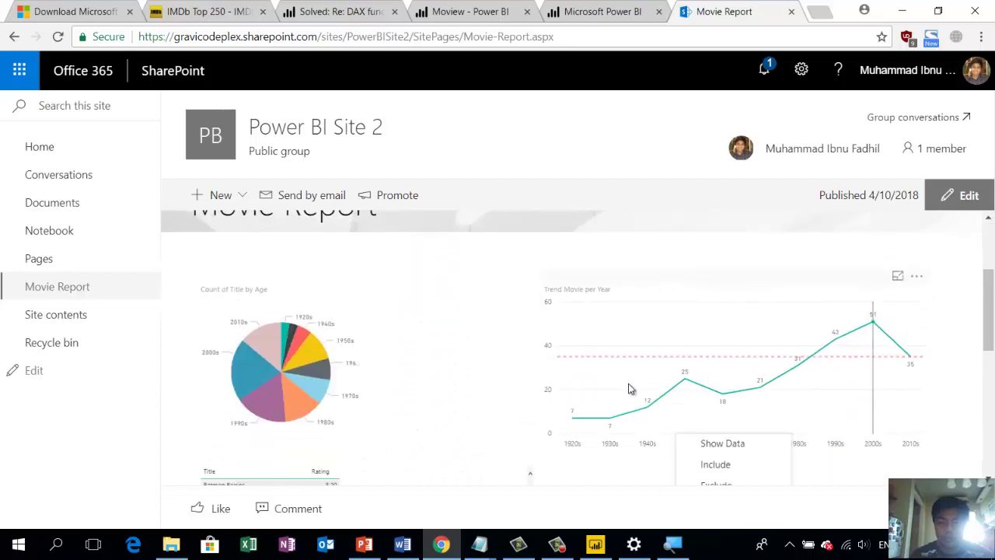
pyautogui.click(897, 278)
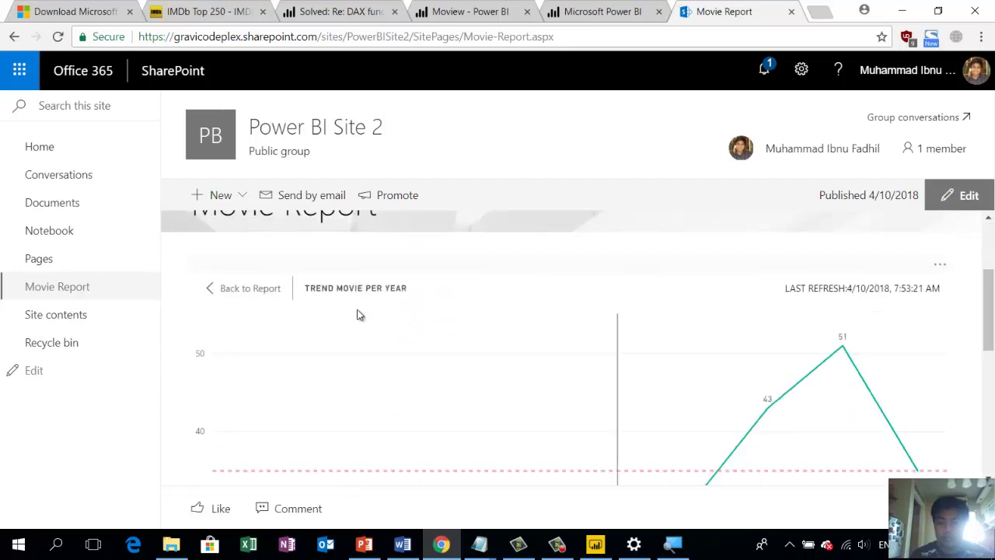
pyautogui.click(248, 289)
# - View the underlying records of the 2010s slice in the Count of Title by Age pie chart, and return to the report
pyautogui.scroll(-5, 578, 328)
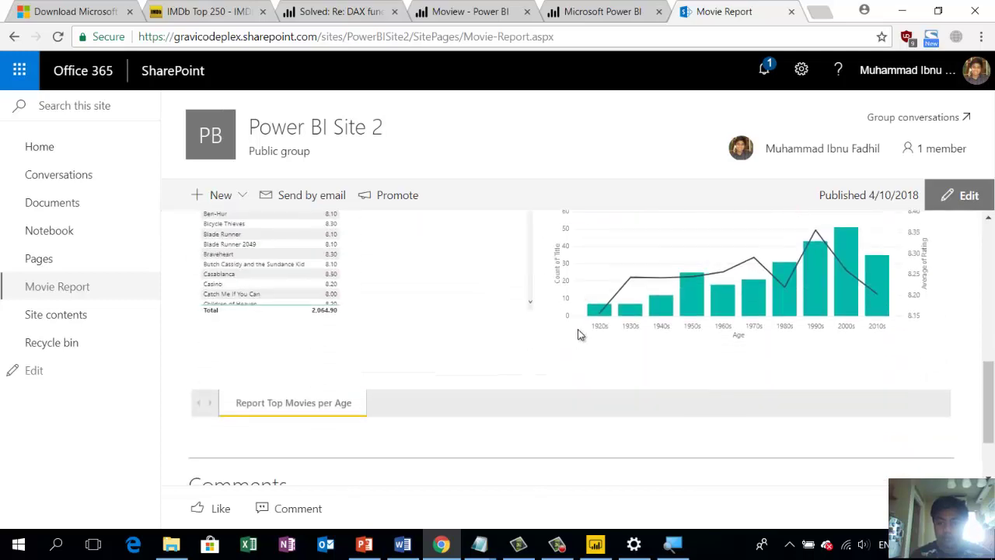
pyautogui.scroll(-1, 396, 369)
pyautogui.scroll(3, 396, 368)
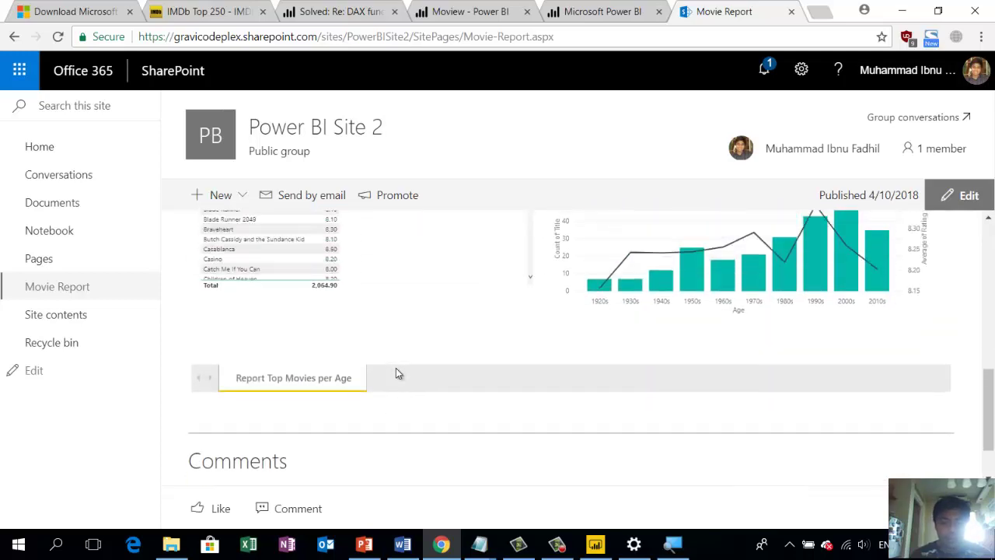
pyautogui.scroll(3, 286, 289)
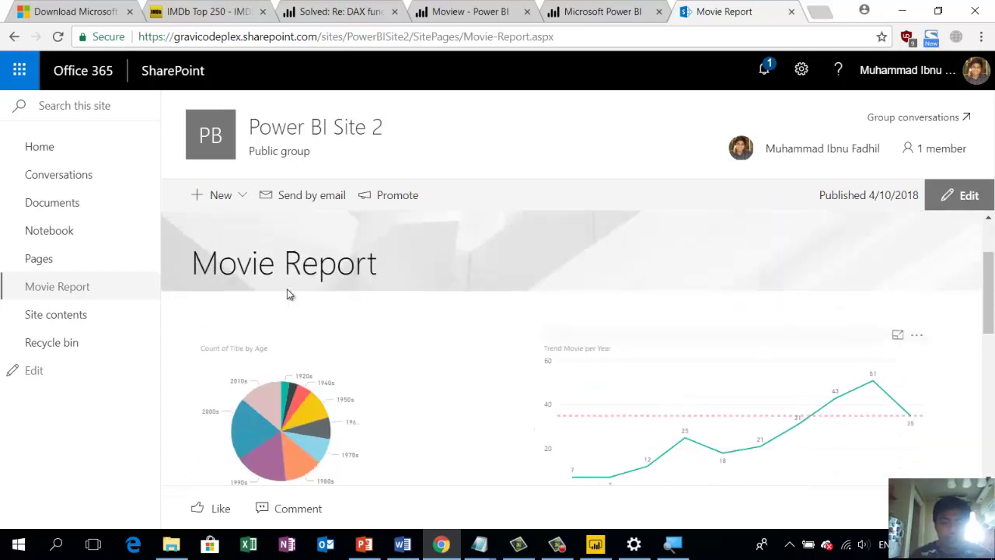
pyautogui.rightClick(271, 410)
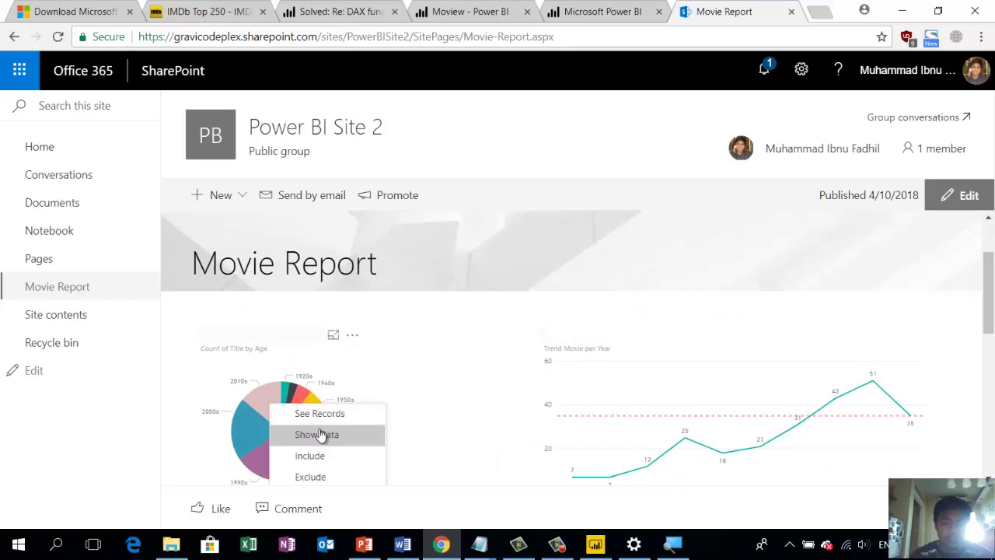
pyautogui.moveTo(321, 433); pyautogui.dragTo(332, 415)
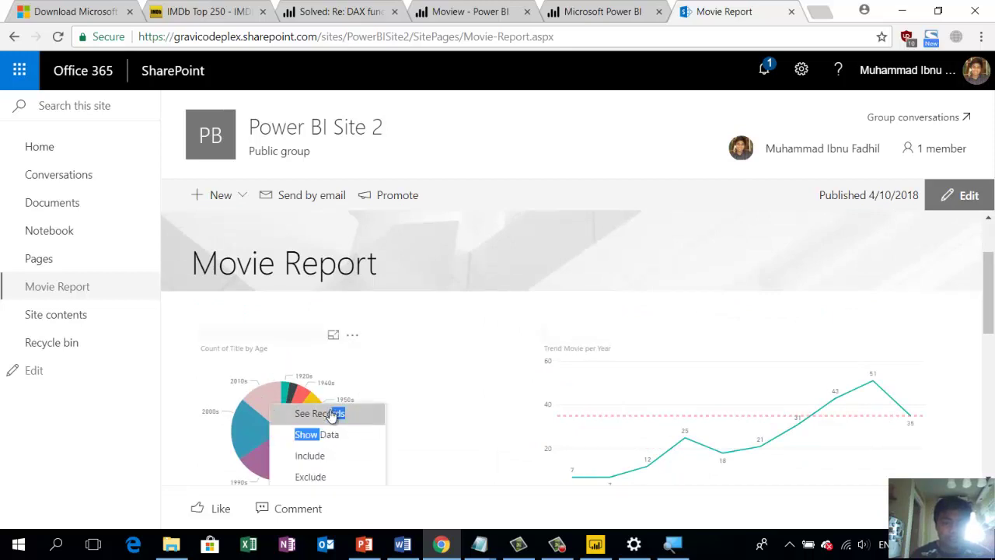
pyautogui.click(331, 416)
pyautogui.scroll(-3, 278, 366)
pyautogui.scroll(1, 254, 296)
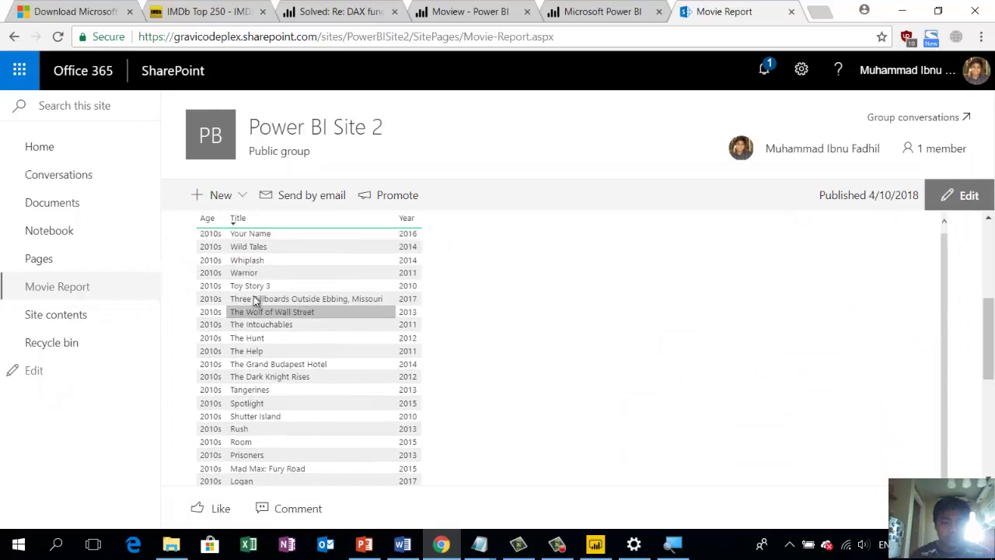
pyautogui.scroll(3, 576, 307)
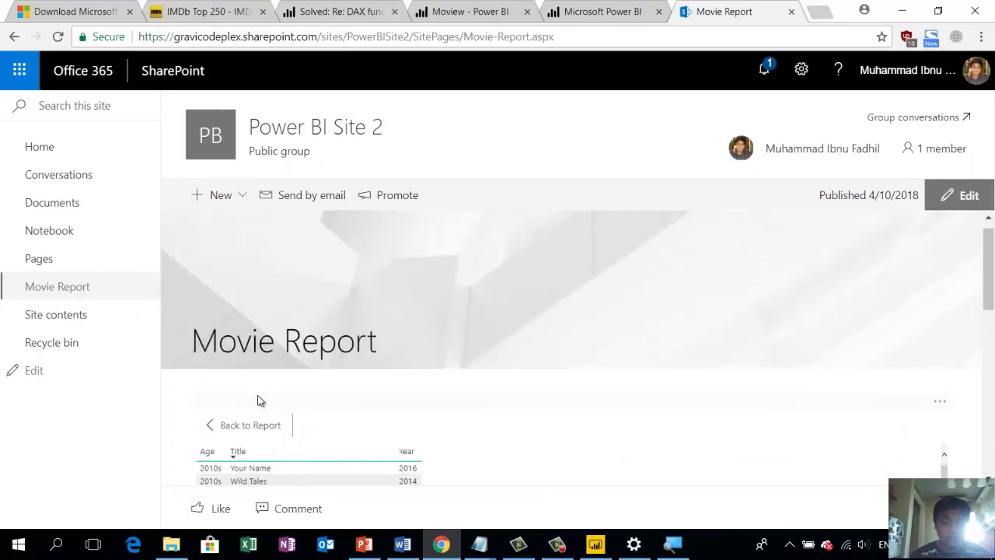
pyautogui.click(211, 424)
# - Close the SharePoint Movie Report page and the public report view, and dismiss the SharePoint embed link dialog in Power BI
pyautogui.scroll(-2, 648, 387)
pyautogui.scroll(-4, 959, 404)
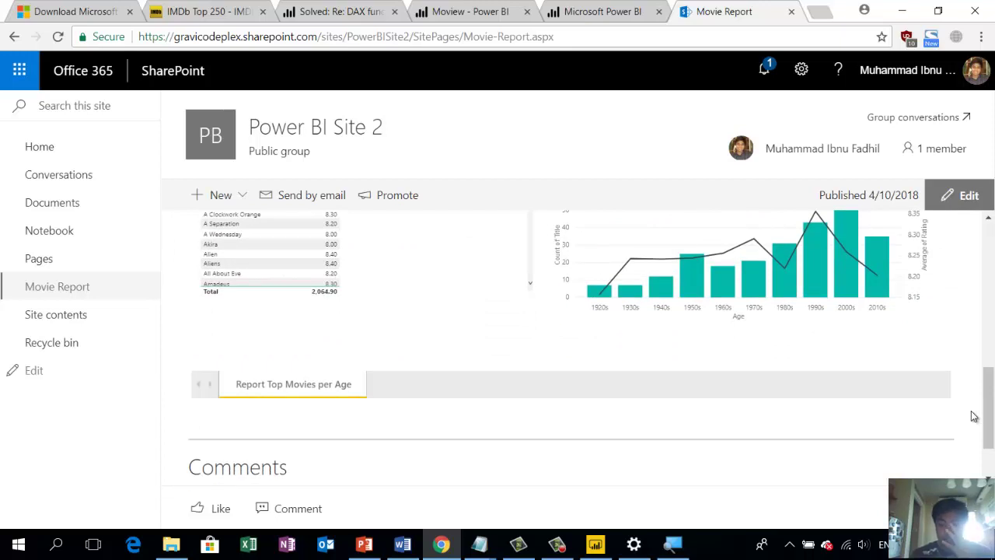
pyautogui.scroll(5, 972, 413)
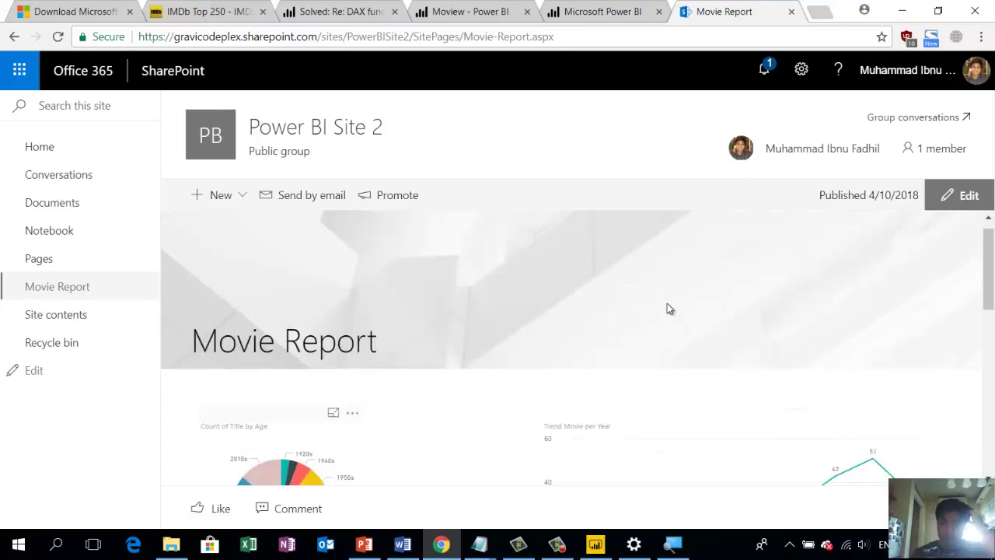
pyautogui.click(792, 12)
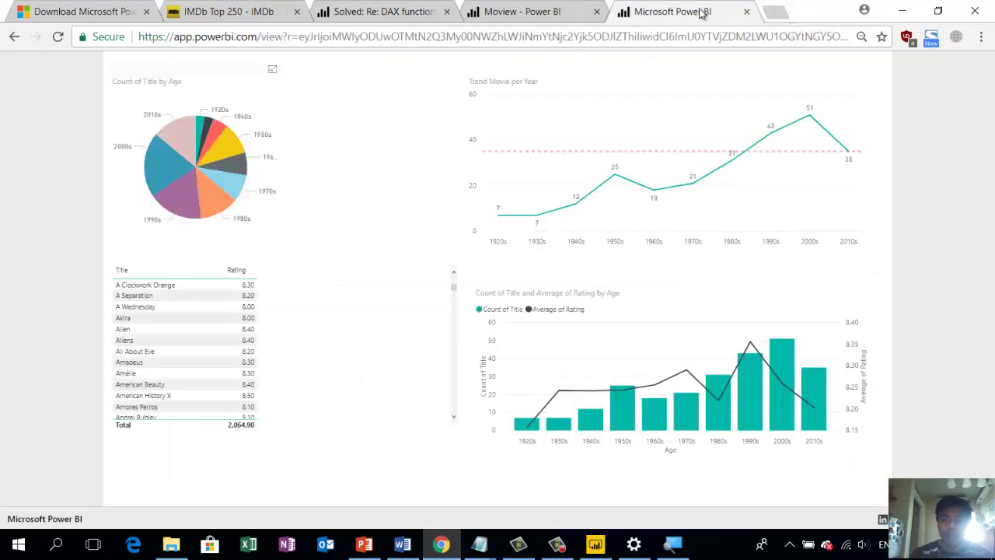
pyautogui.click(746, 11)
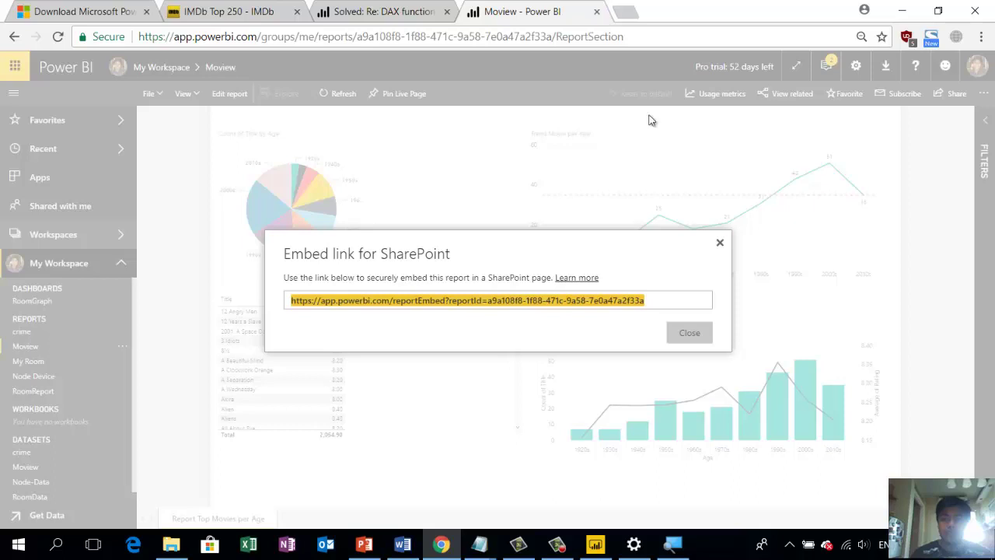
pyautogui.click(720, 246)
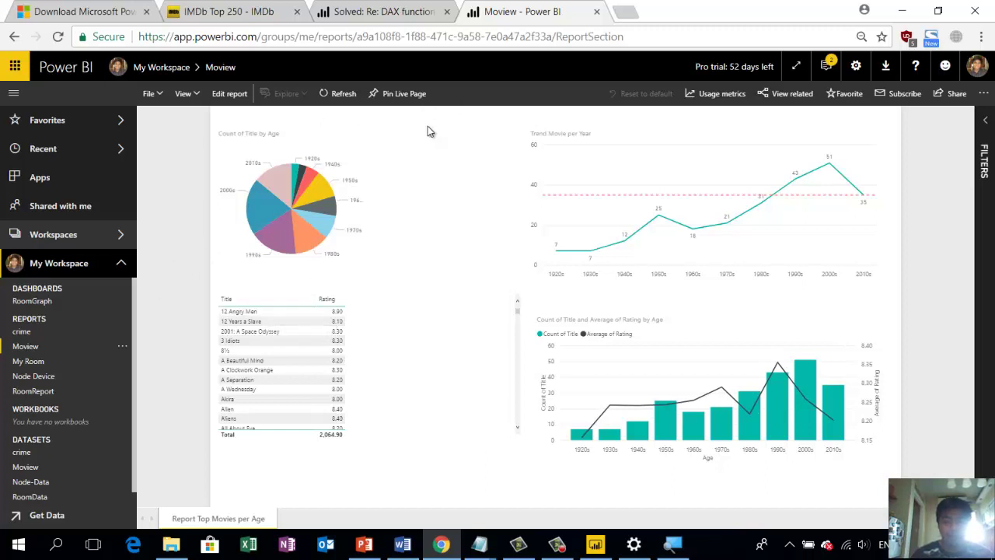
# - Check the demo items on database, csv and json data in PowerBI Training2.txt in Notepad, and minimize the file again
pyautogui.moveTo(479, 545)
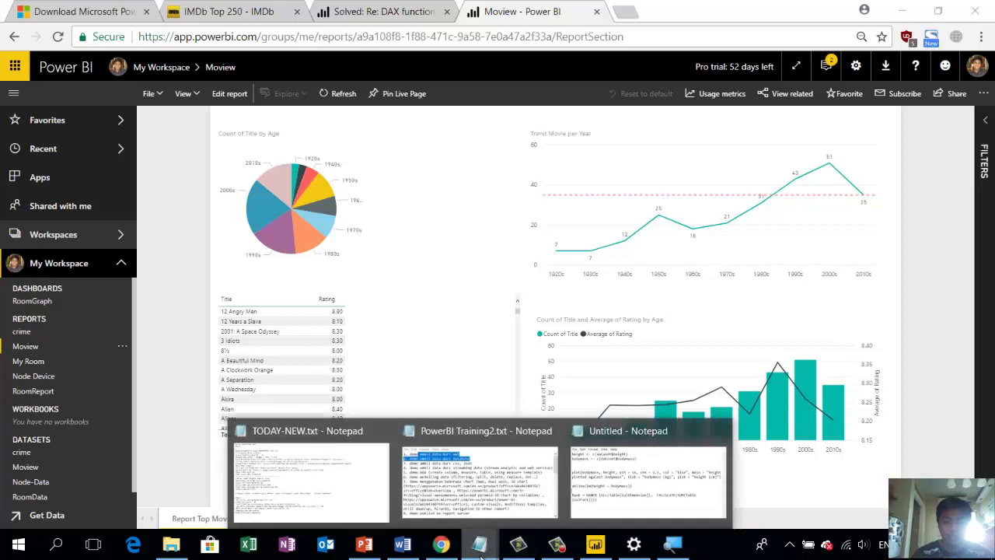
pyautogui.click(443, 473)
pyautogui.click(238, 152)
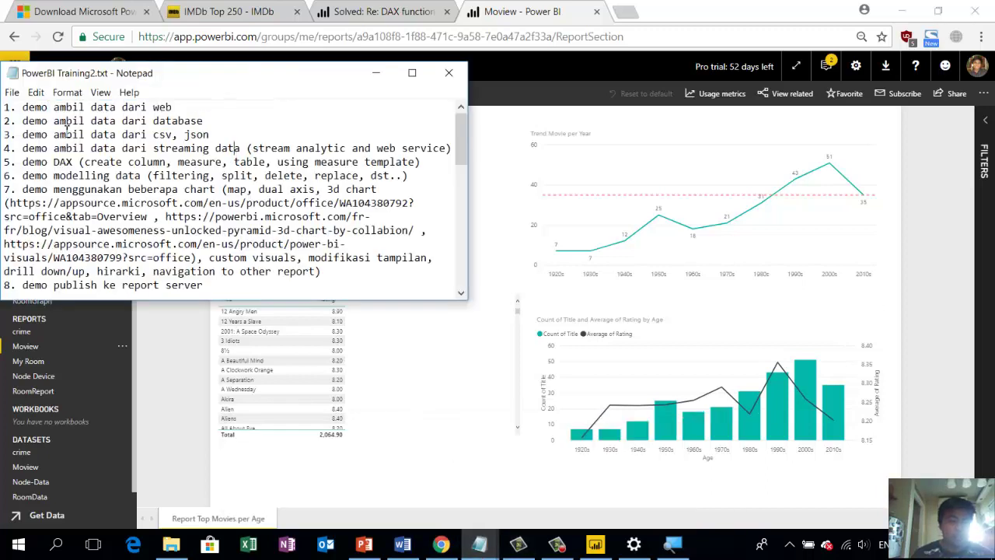
pyautogui.moveTo(59, 121); pyautogui.dragTo(248, 133)
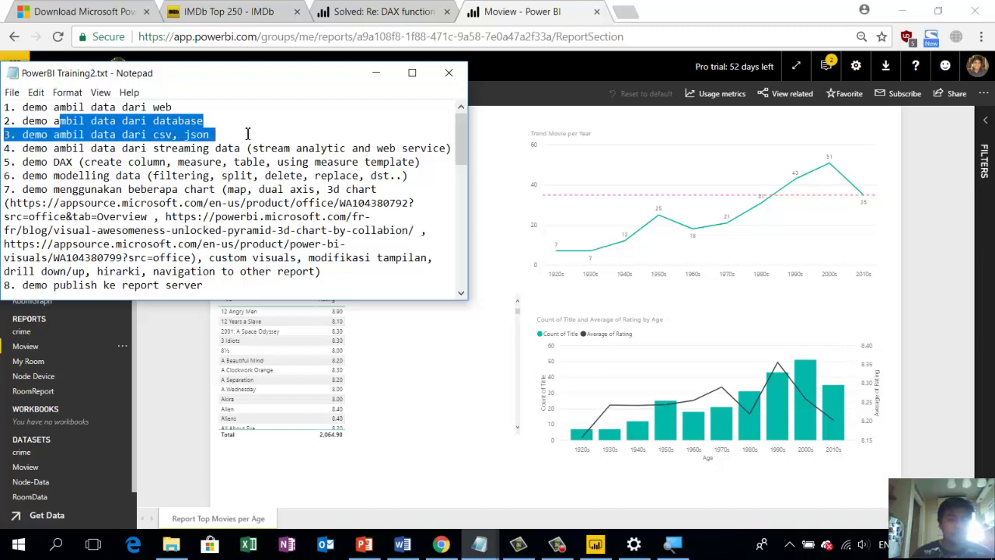
pyautogui.click(248, 134)
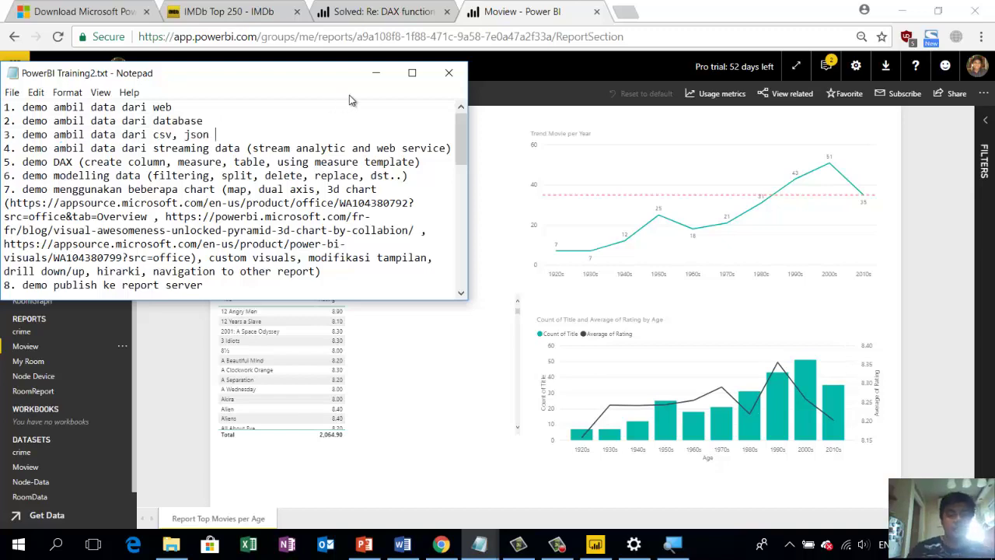
pyautogui.click(376, 73)
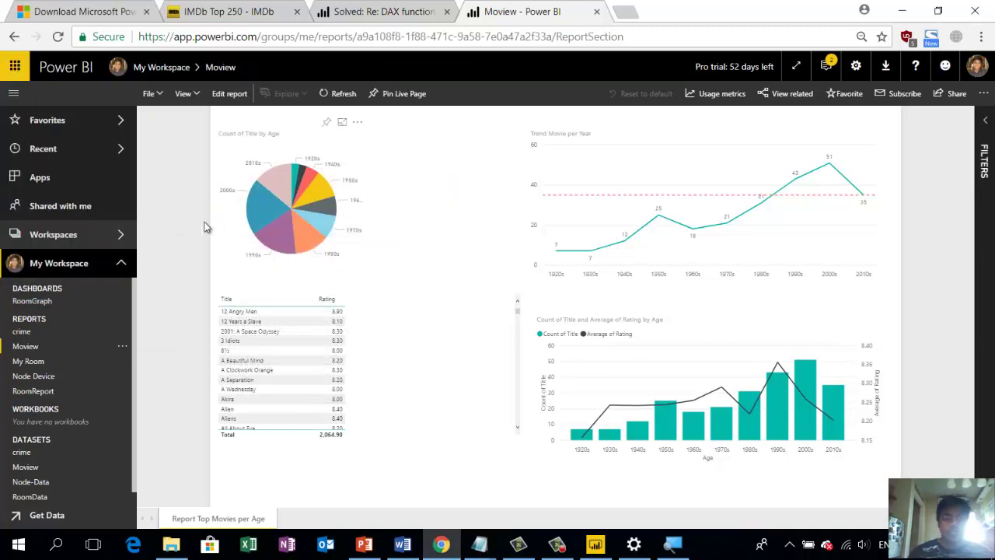
# - Open the My Workspace content list and look through its workbooks, reports, datasets and dashboards
pyautogui.click(121, 241)
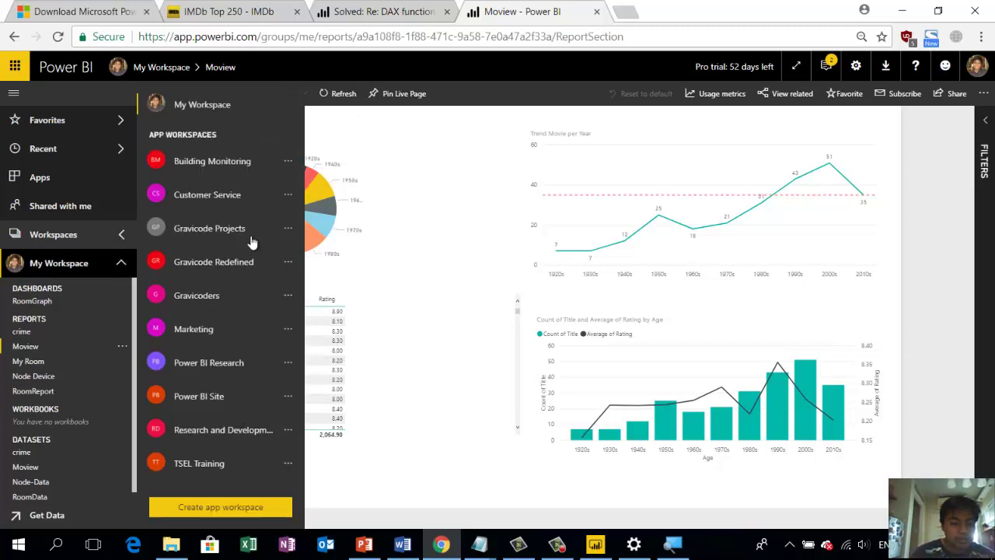
pyautogui.click(274, 106)
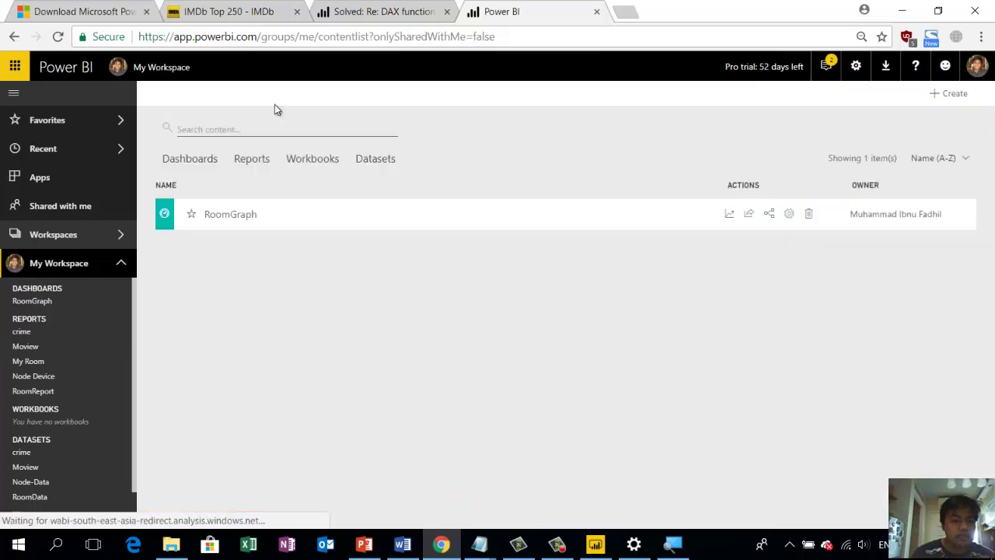
pyautogui.click(309, 163)
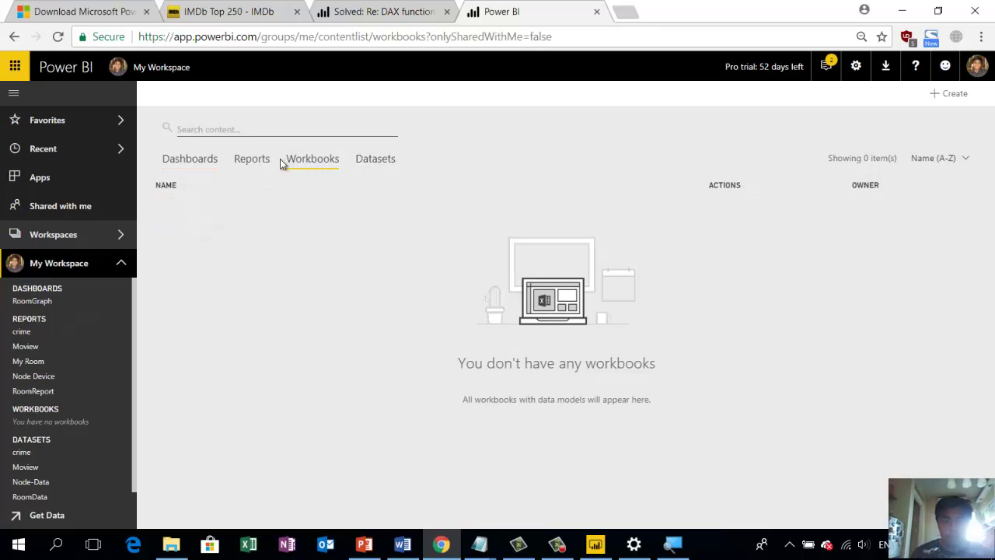
pyautogui.click(265, 164)
pyautogui.click(305, 165)
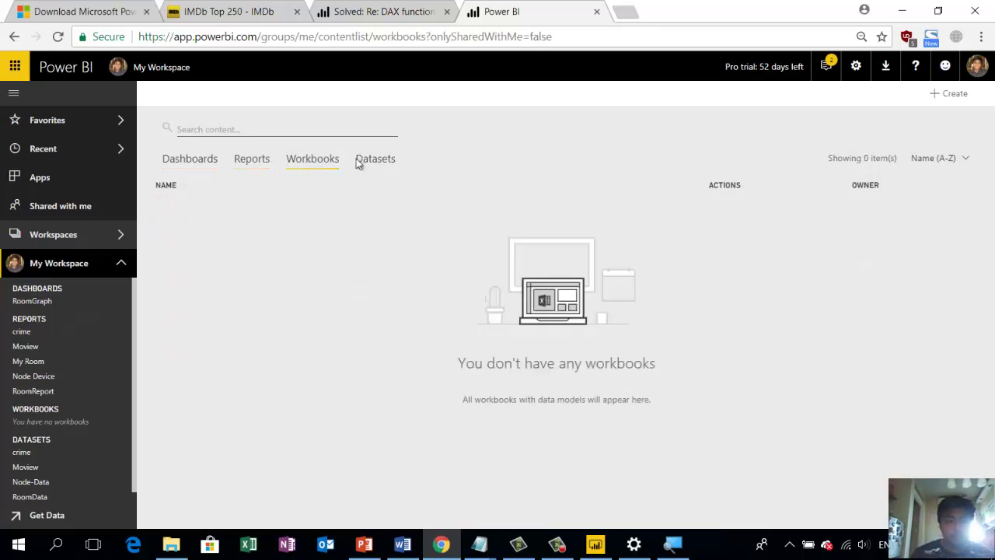
pyautogui.click(376, 161)
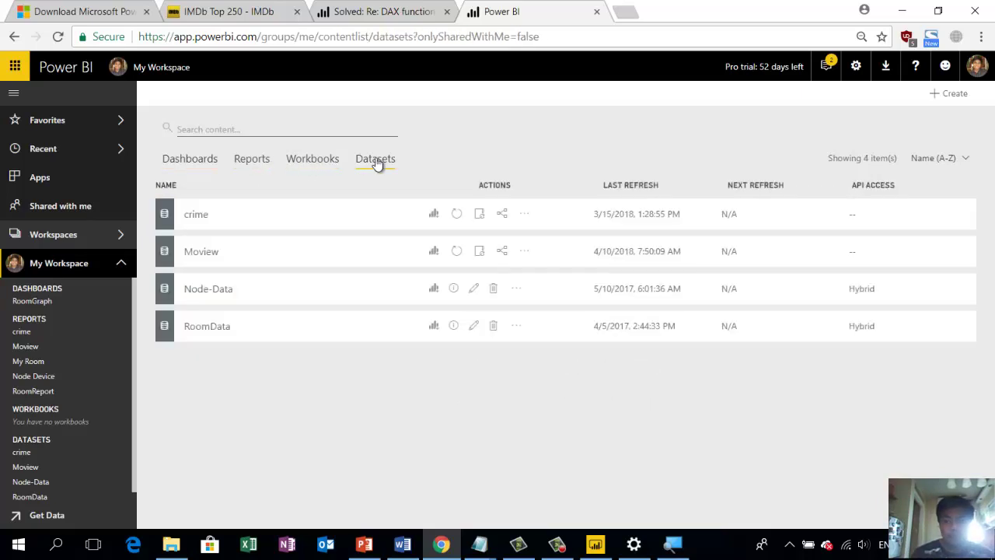
pyautogui.click(193, 170)
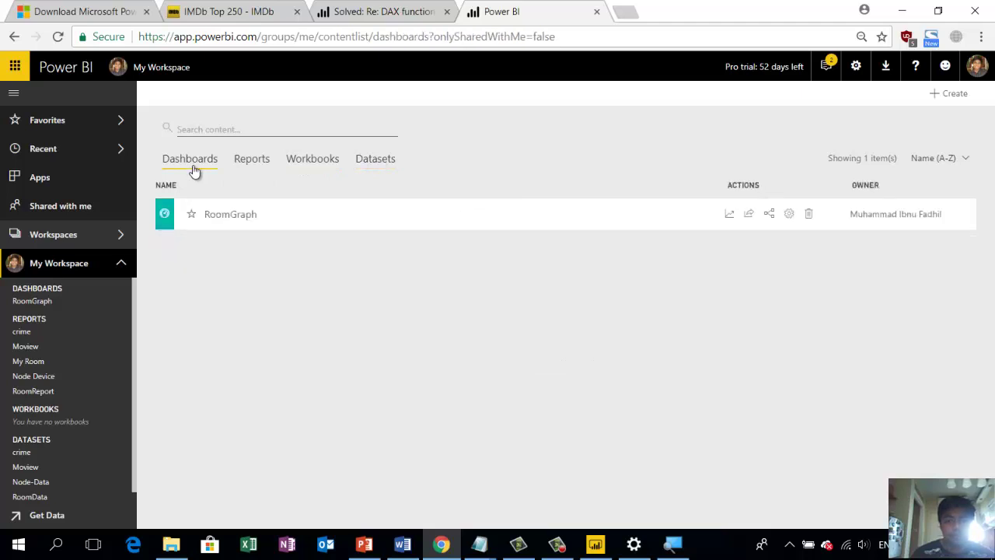
# - Open the file sources in Get Data and view the contents of OneDrive - Business
pyautogui.scroll(-1, 47, 389)
pyautogui.click(48, 518)
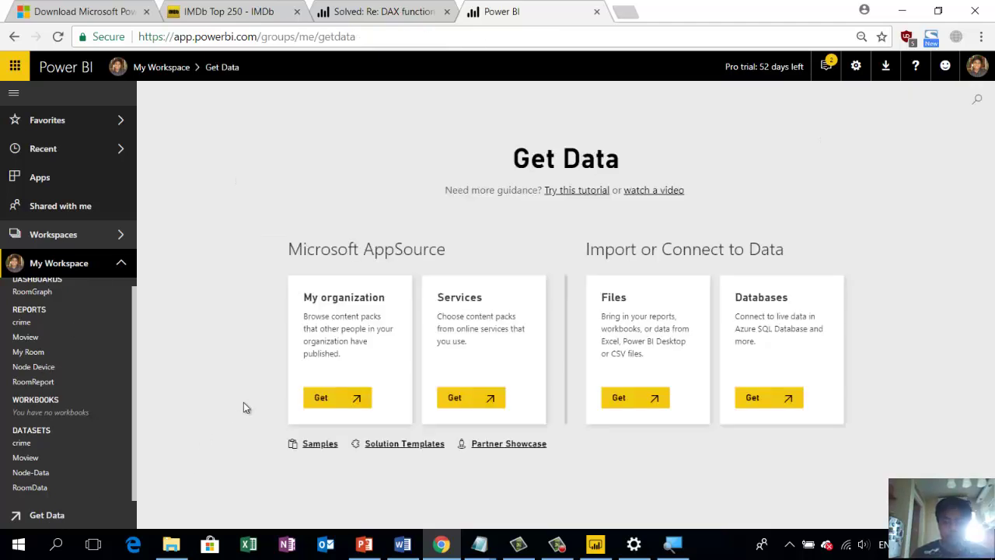
pyautogui.click(631, 406)
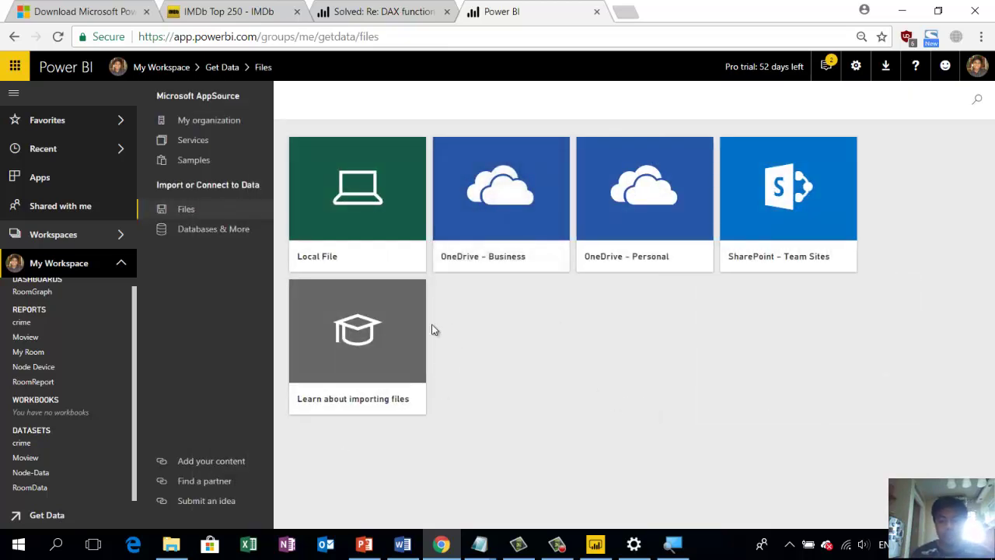
pyautogui.click(486, 225)
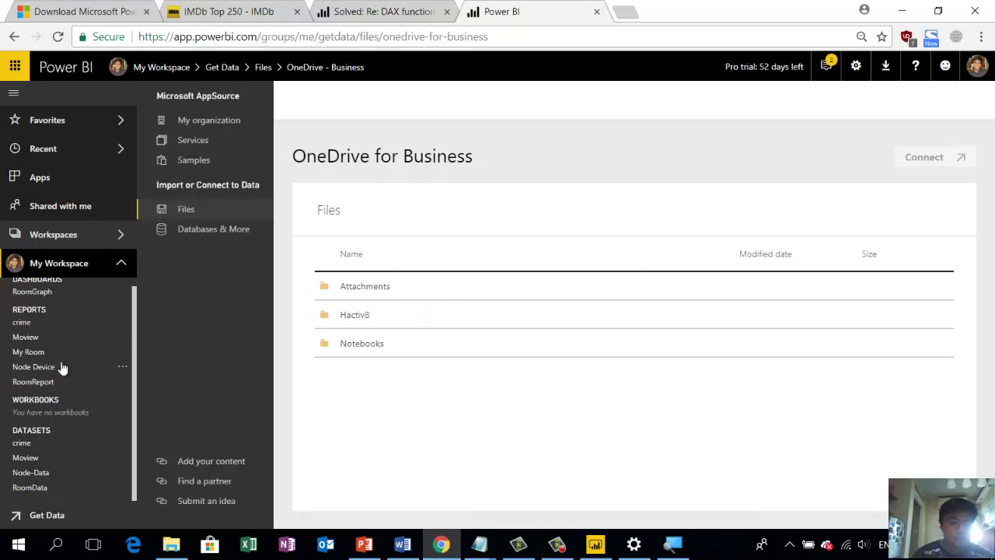
# - Return to My Workspace from the workspace list and look through its reports, workbooks, datasets and dashboards, ending on the reports
pyautogui.scroll(1, 120, 309)
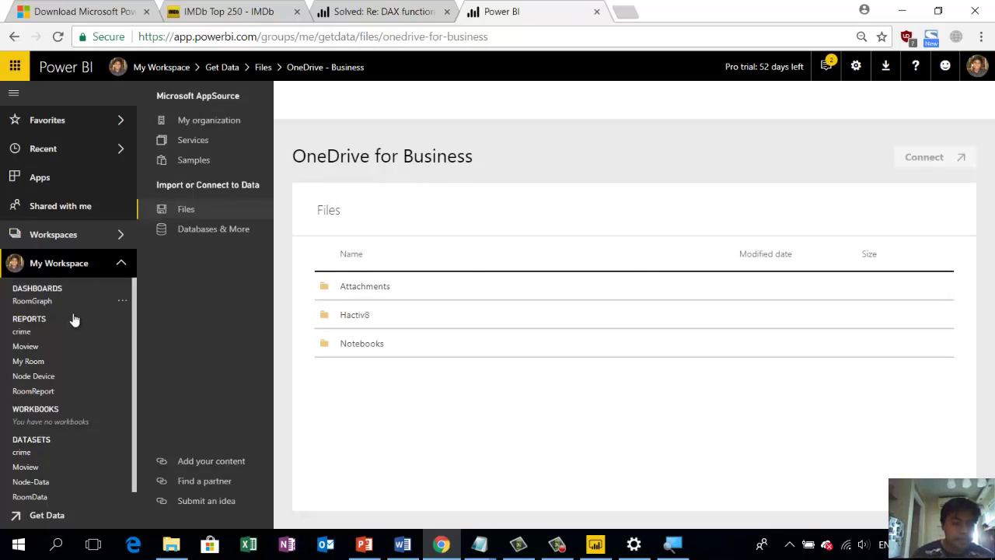
pyautogui.click(82, 238)
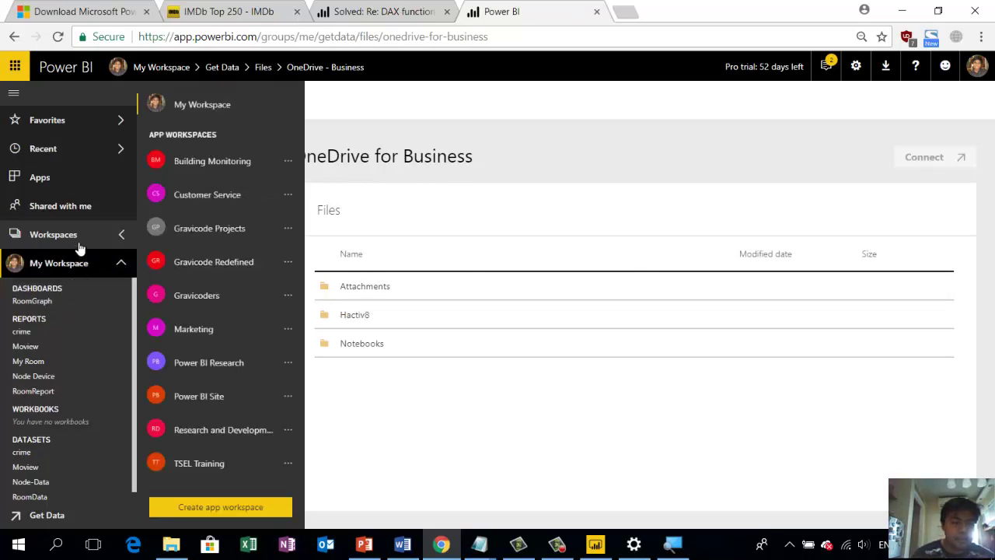
pyautogui.click(265, 103)
pyautogui.click(263, 164)
pyautogui.click(310, 163)
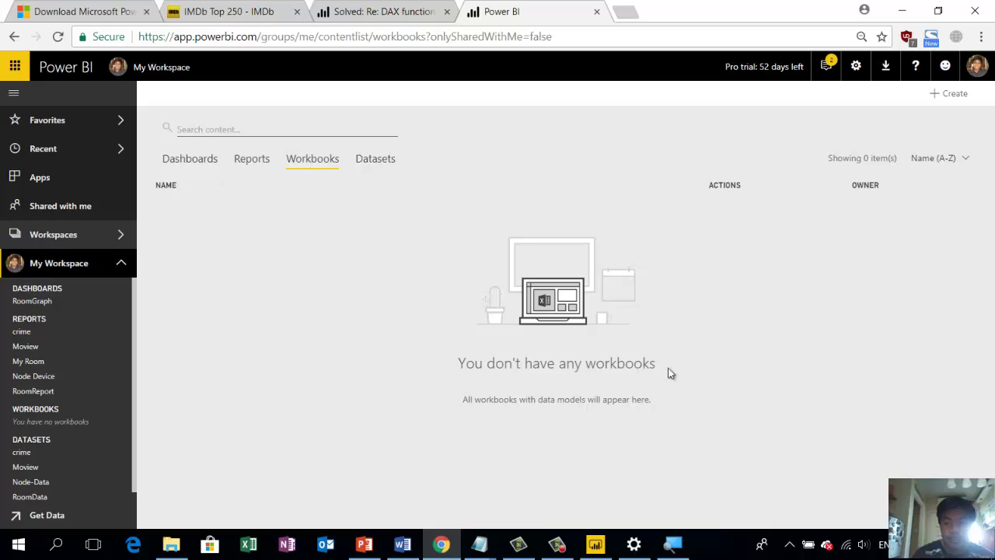
pyautogui.click(370, 161)
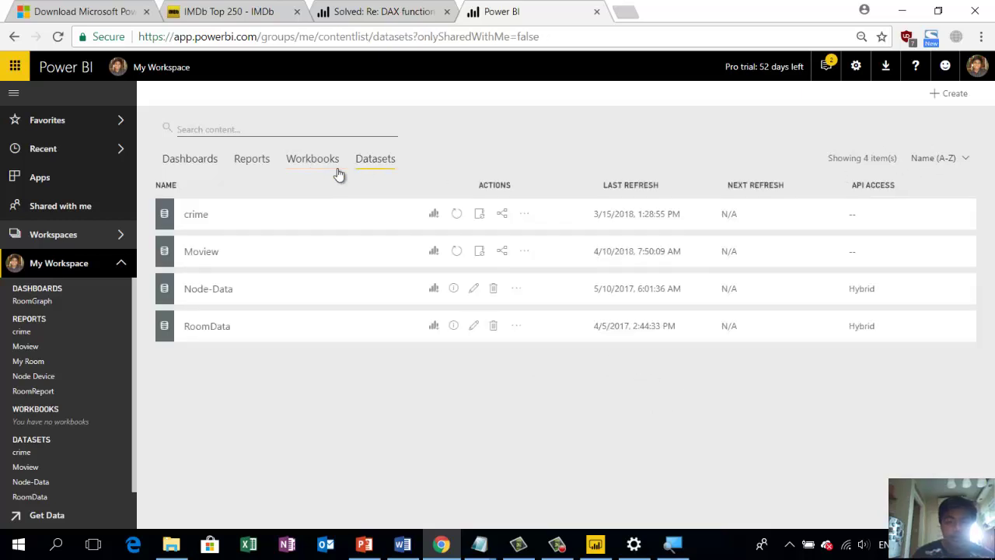
pyautogui.click(190, 161)
pyautogui.click(245, 161)
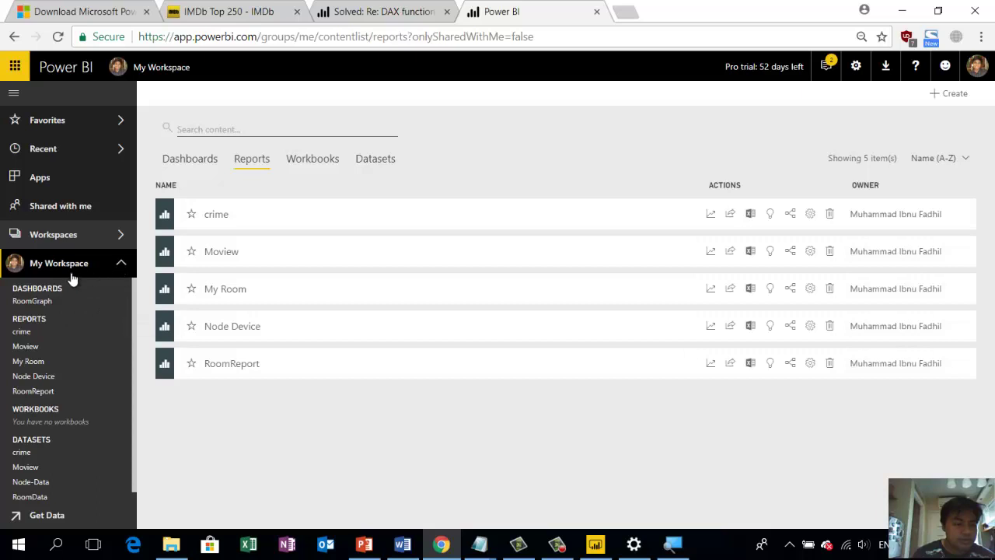
# - Open the list of available app workspaces
pyautogui.click(113, 242)
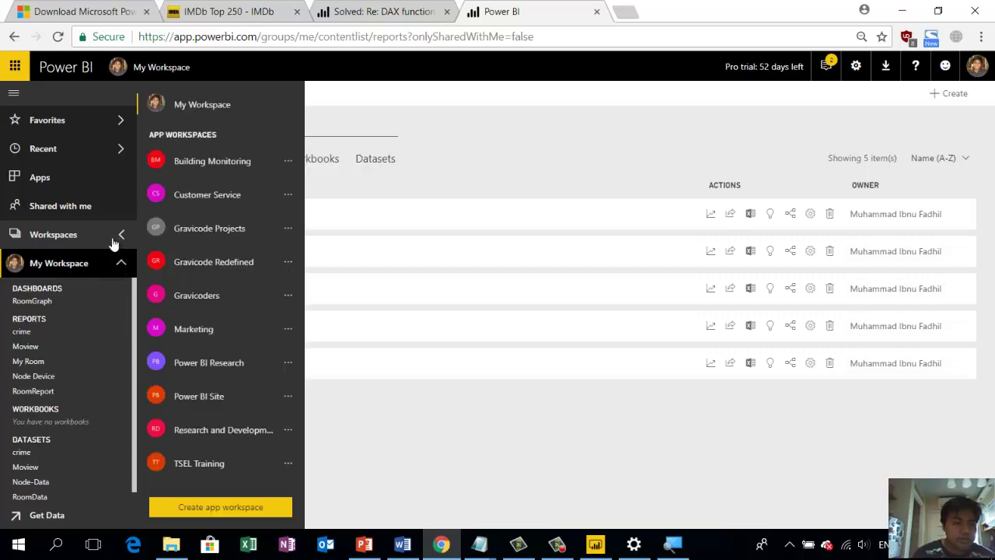
# - Create an app workspace named My New Workspace, keeping the default privacy and member permissions
pyautogui.click(225, 509)
pyautogui.click(723, 176)
pyautogui.write('My New Work')
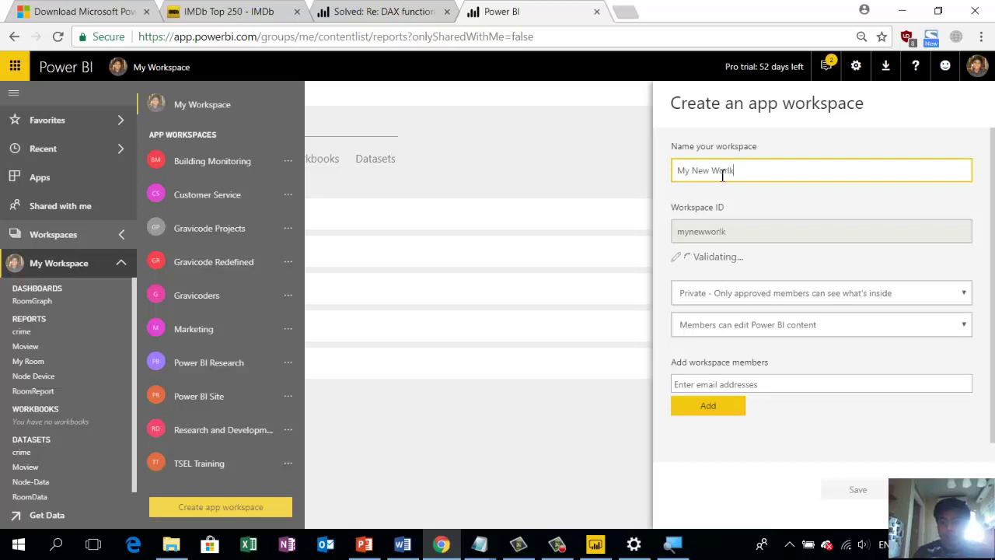
pyautogui.press('BackSpace')
pyautogui.write('kspac')
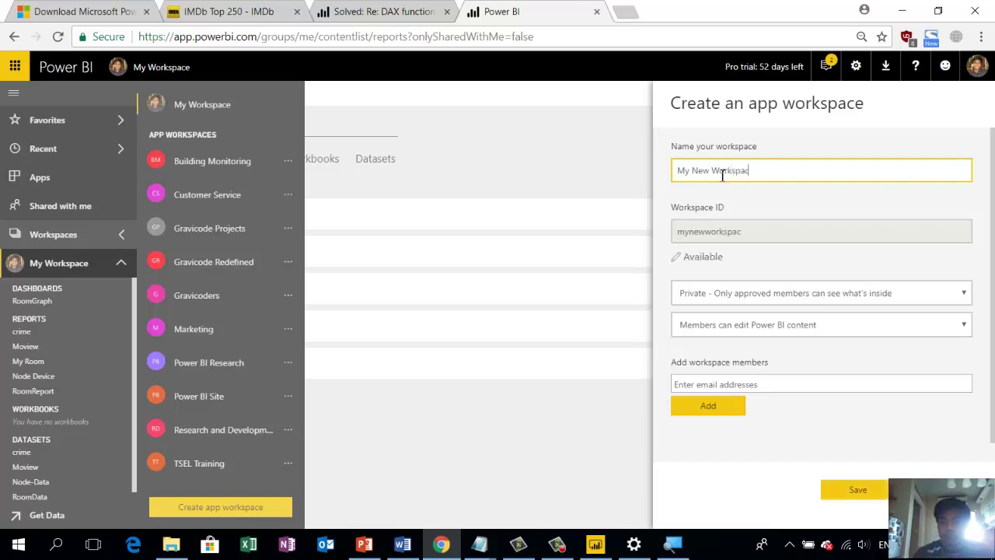
pyautogui.write('e')
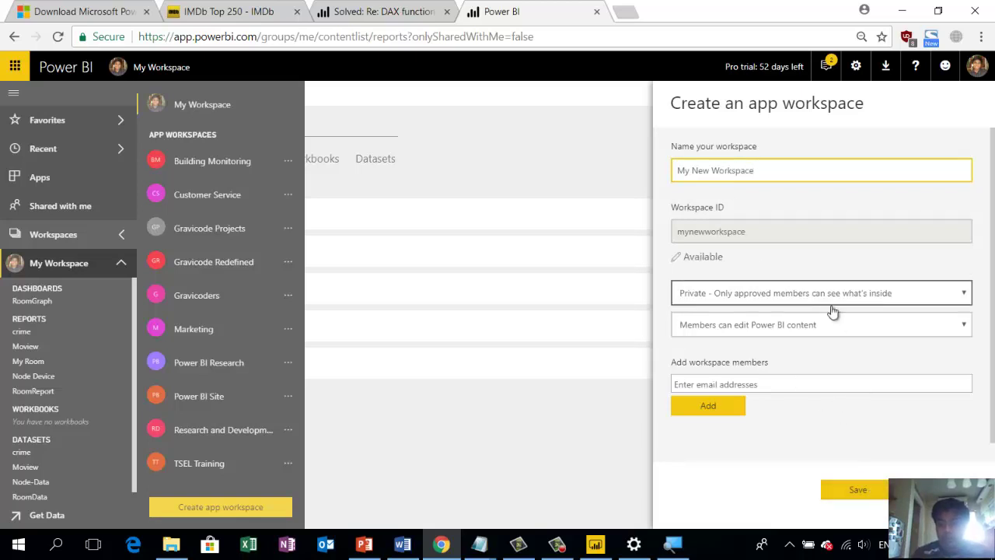
pyautogui.click(859, 491)
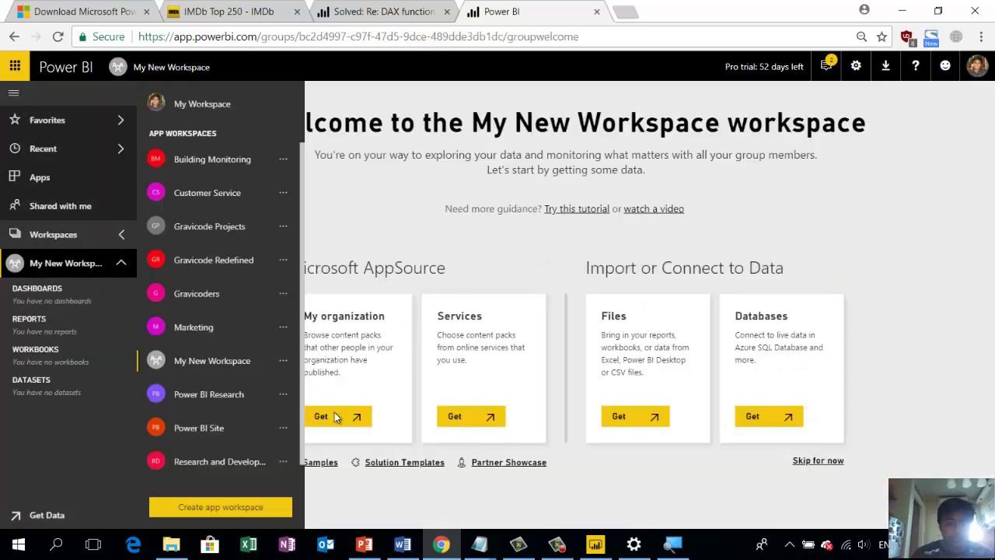
# - Review the edit settings of My New Workspace, including its advanced options, and leave them without changes
pyautogui.scroll(-1, 237, 298)
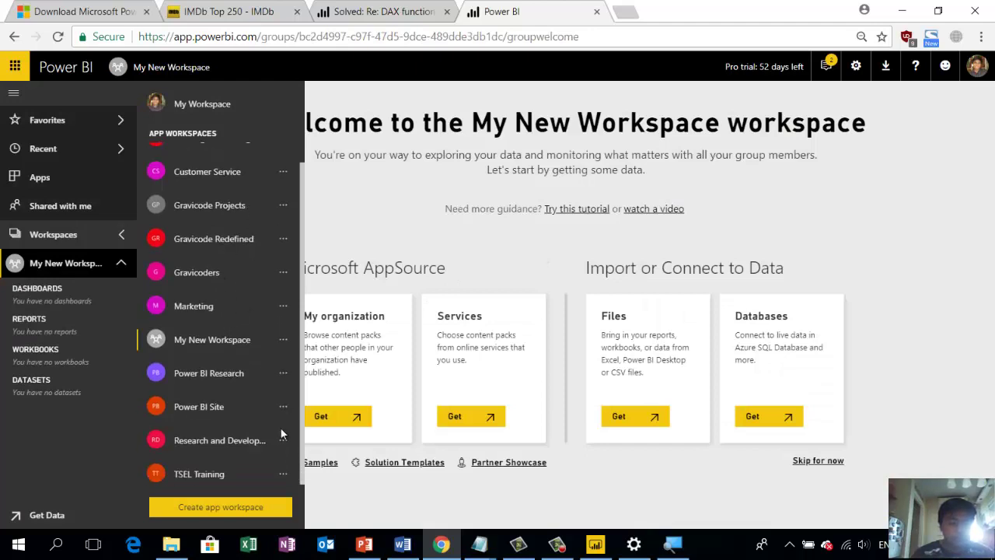
pyautogui.click(283, 340)
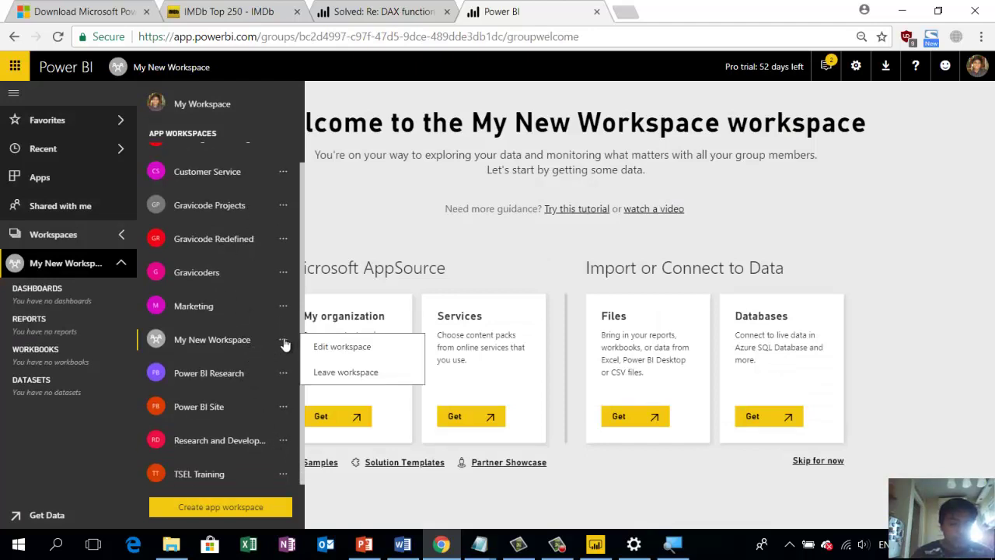
pyautogui.click(330, 351)
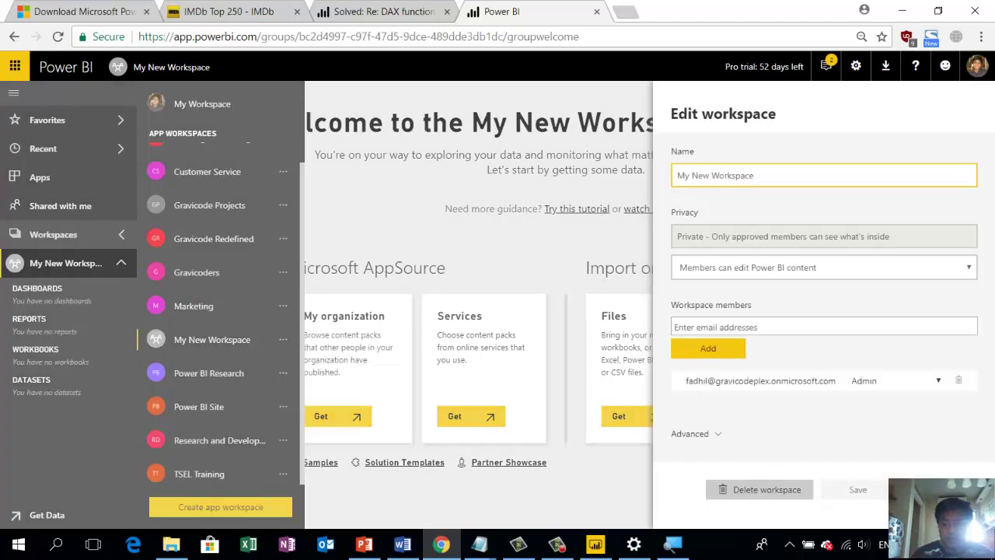
pyautogui.click(700, 434)
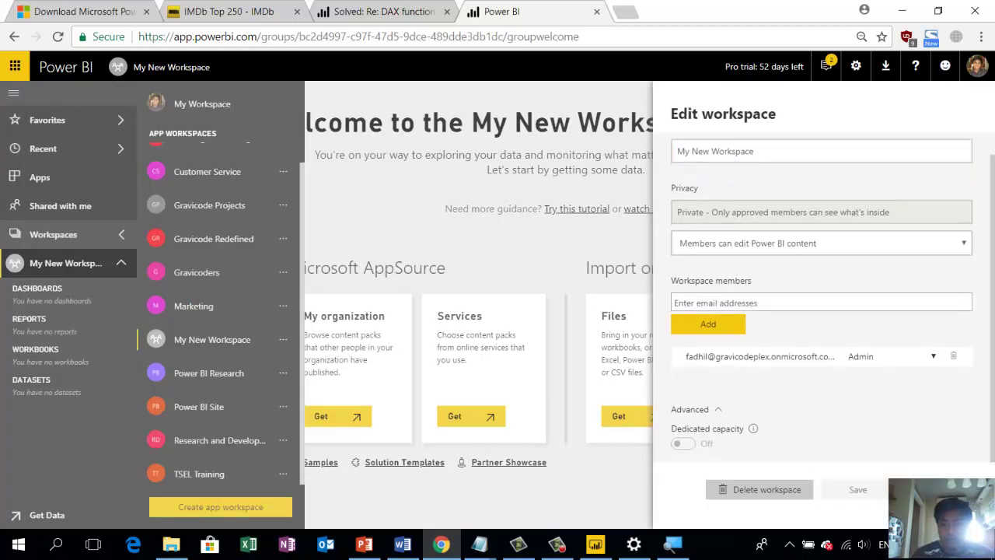
pyautogui.click(362, 386)
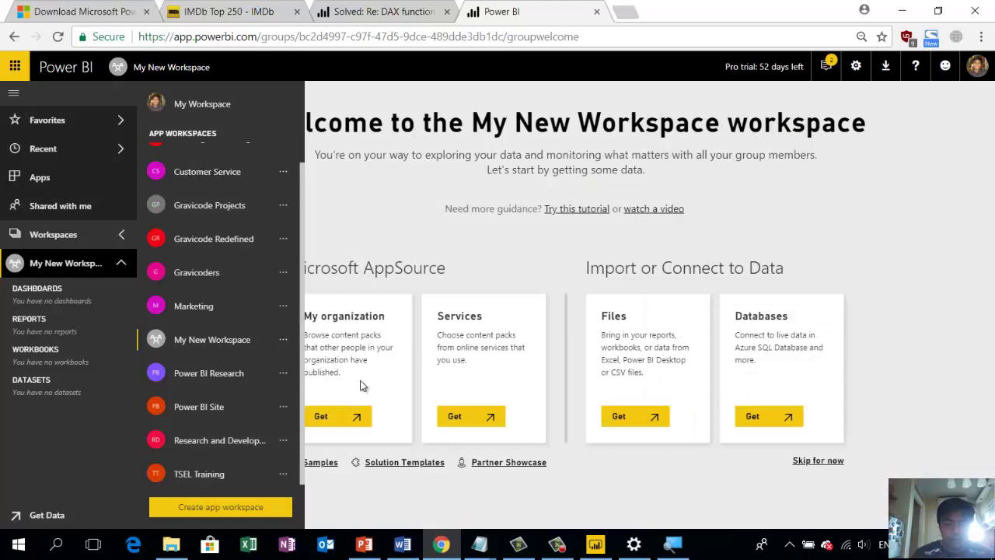
# - Compare the available workspace options of My New Workspace with those of Power BI Research
pyautogui.click(283, 342)
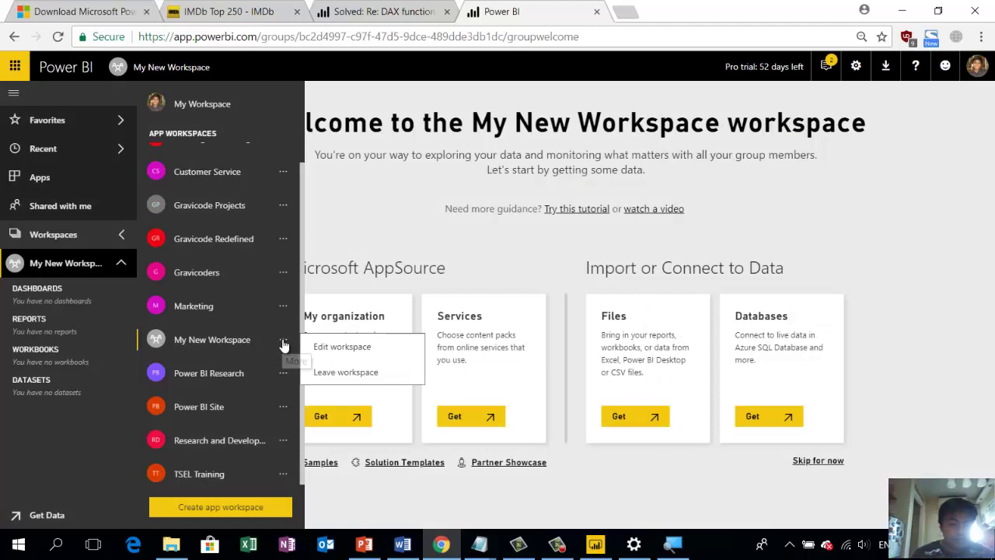
pyautogui.click(283, 374)
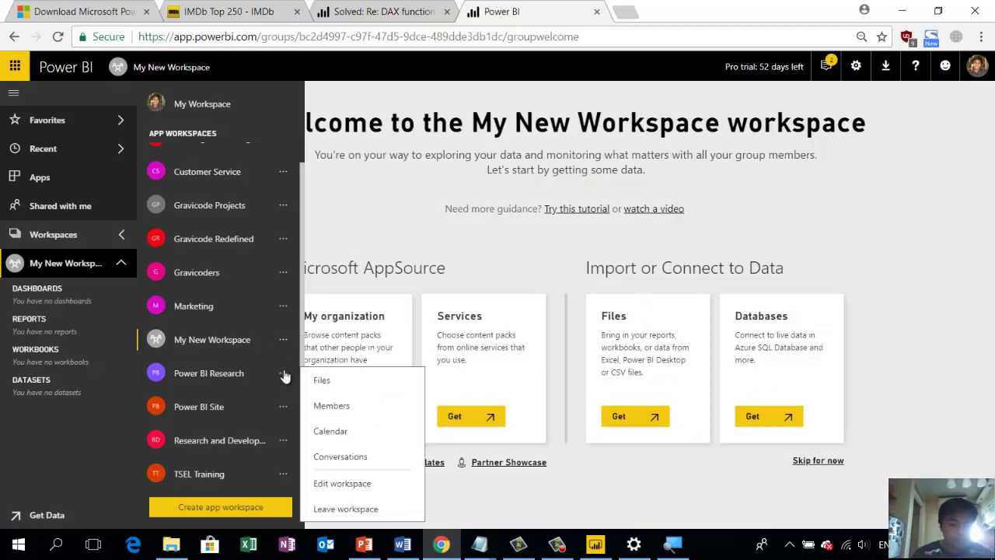
pyautogui.click(283, 372)
pyautogui.click(283, 342)
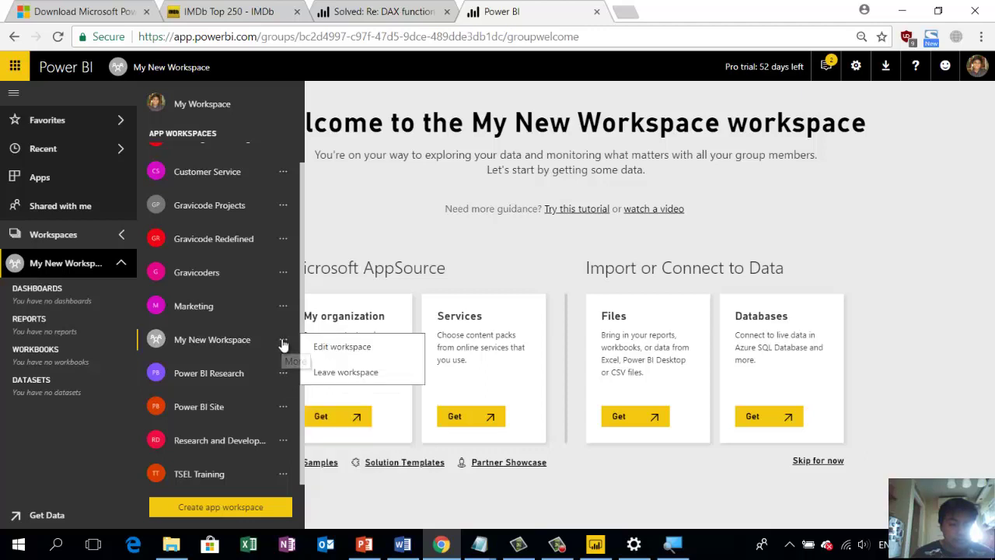
pyautogui.click(283, 344)
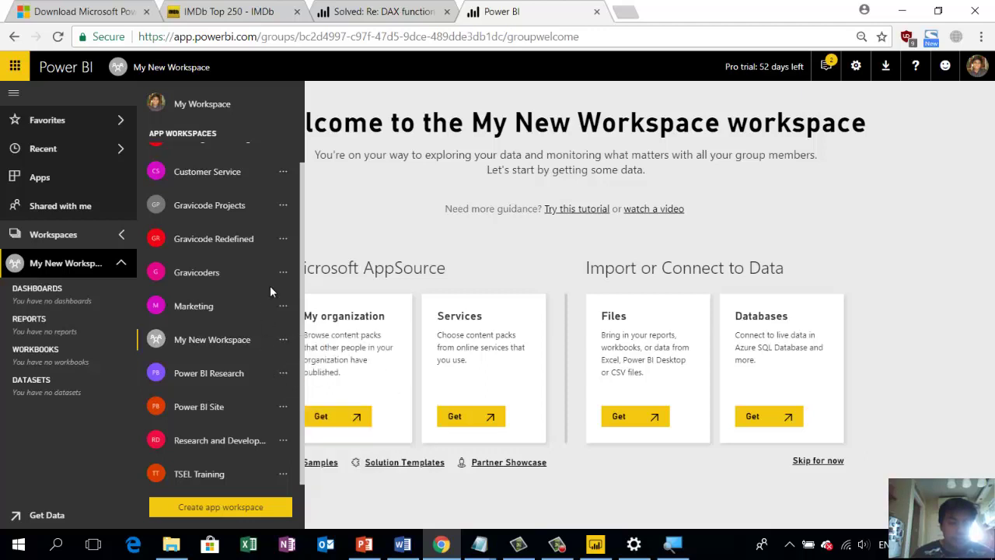
# - Open the shared files of the Power BI Research workspace in SharePoint
pyautogui.click(283, 375)
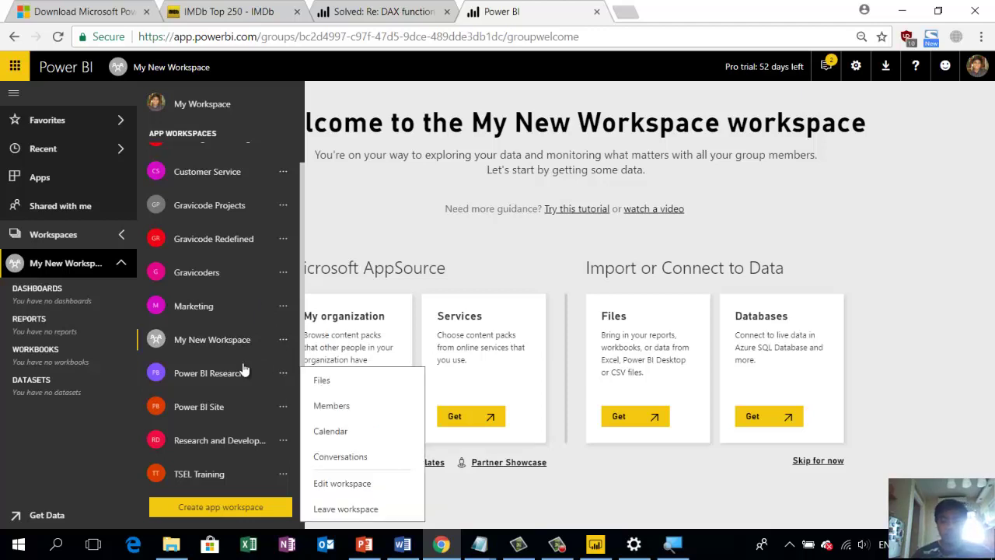
pyautogui.click(340, 385)
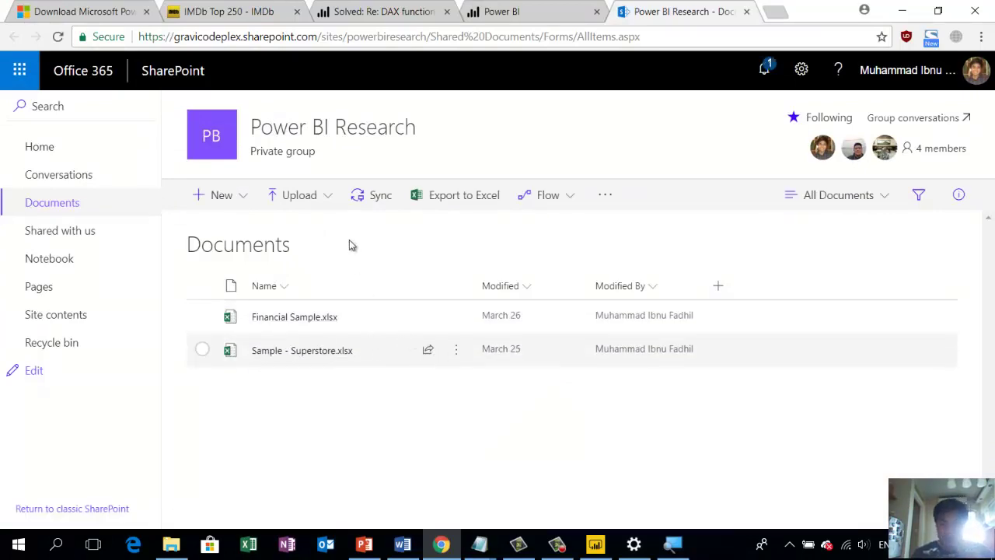
# - Switch to File Explorer and open regresi.xlsx from the sample-data folder in Excel
pyautogui.click(171, 544)
pyautogui.click(237, 115)
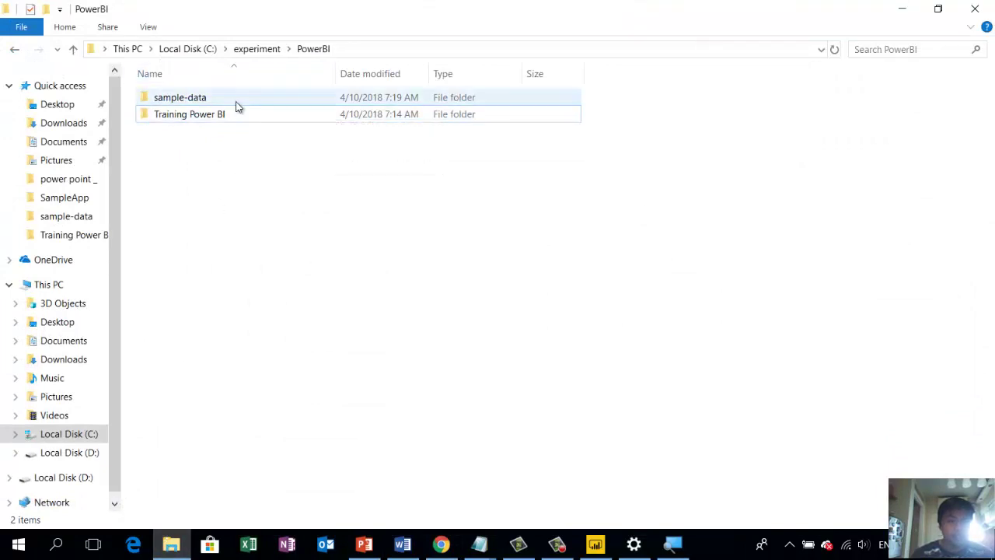
pyautogui.doubleClick(238, 101)
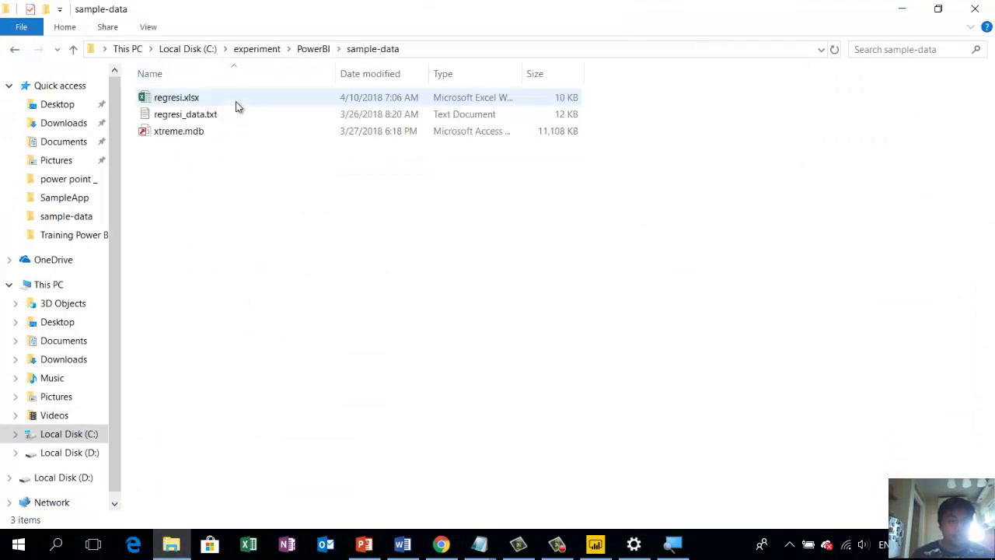
pyautogui.doubleClick(192, 105)
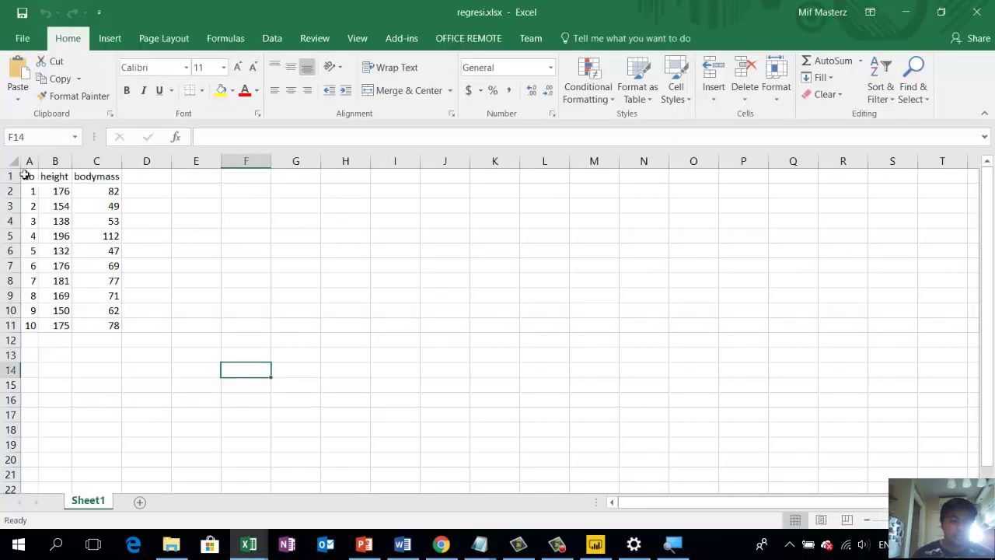
# - Format A1:C11 in regresi.xlsx as a table with headers using the first light style, and close the blank Sheet1 workbook without saving
pyautogui.moveTo(25, 175); pyautogui.dragTo(115, 325)
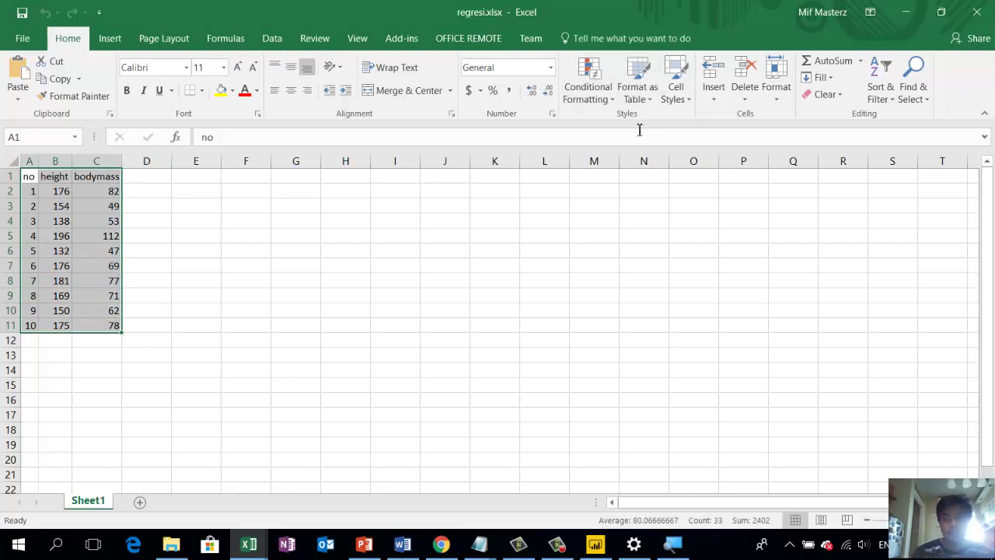
pyautogui.click(636, 97)
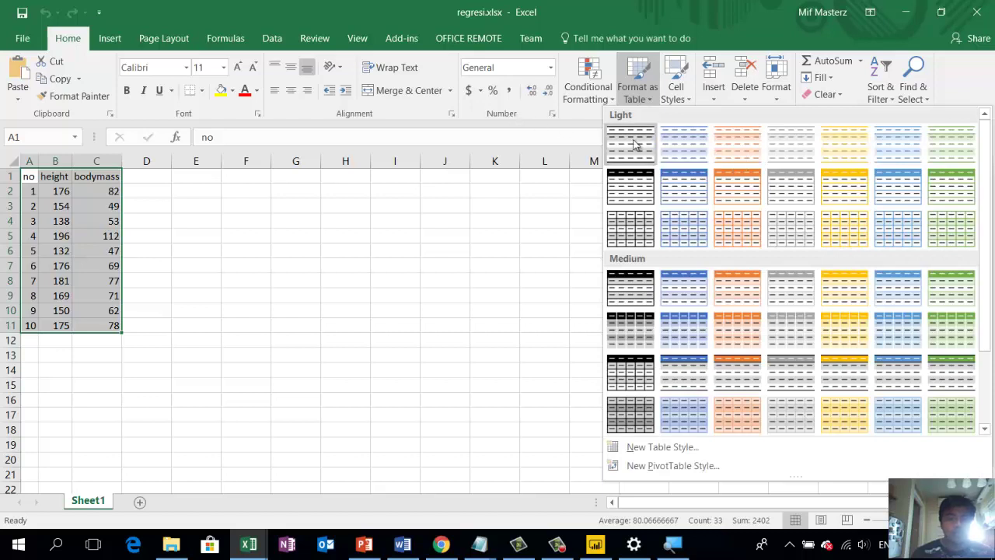
pyautogui.click(634, 144)
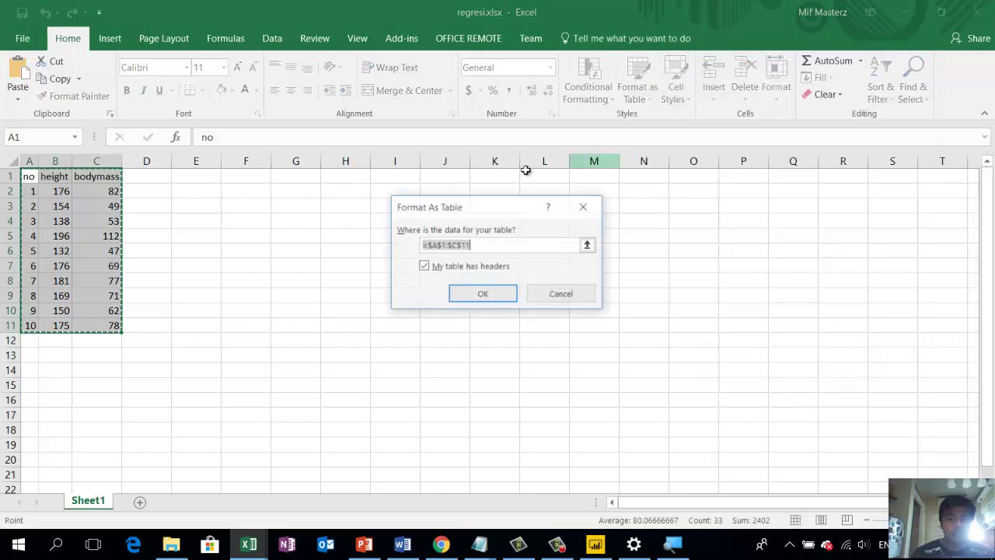
pyautogui.click(480, 295)
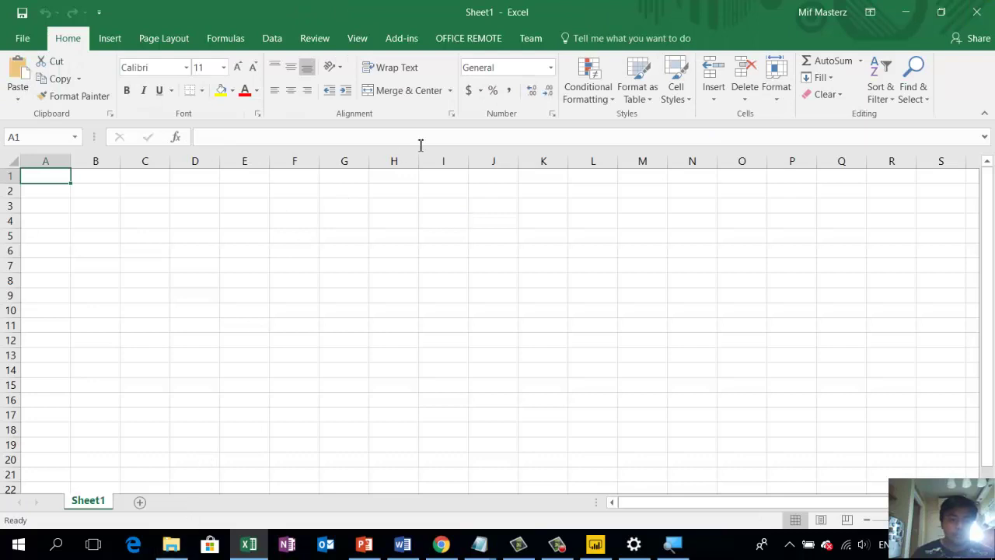
pyautogui.click(977, 12)
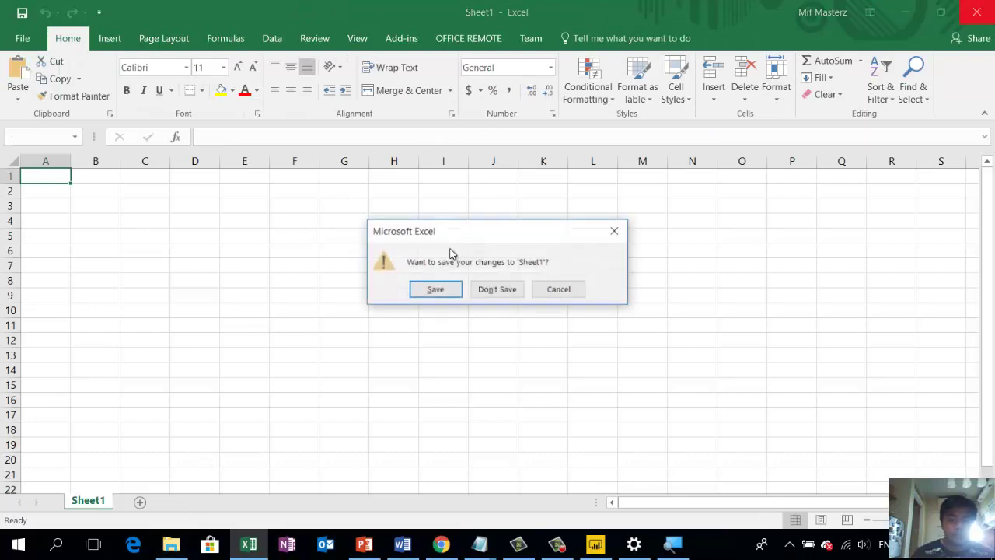
pyautogui.click(497, 289)
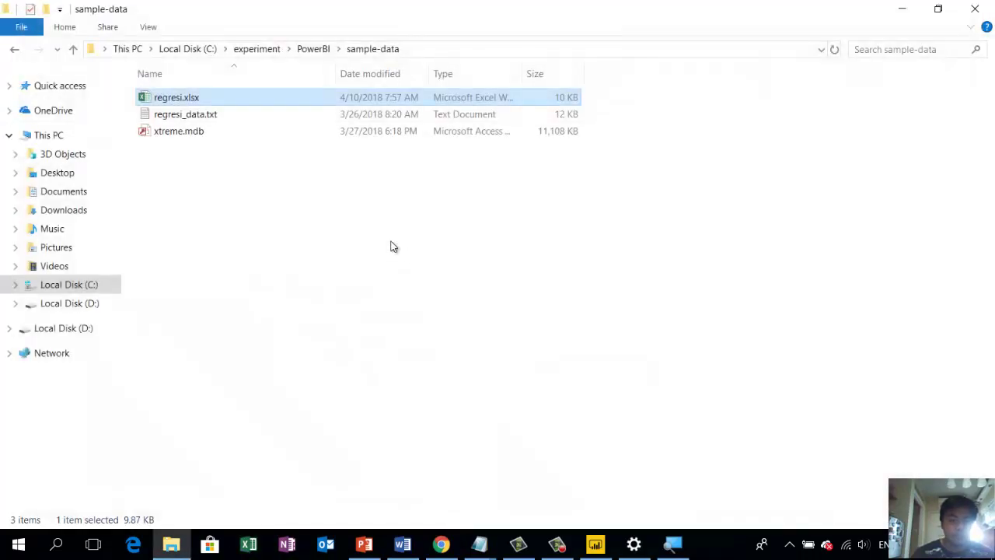
# - Switch back to SharePoint in Chrome and upload regresi.xlsx from the sample-data folder to the Power BI Research documents
pyautogui.click(428, 48)
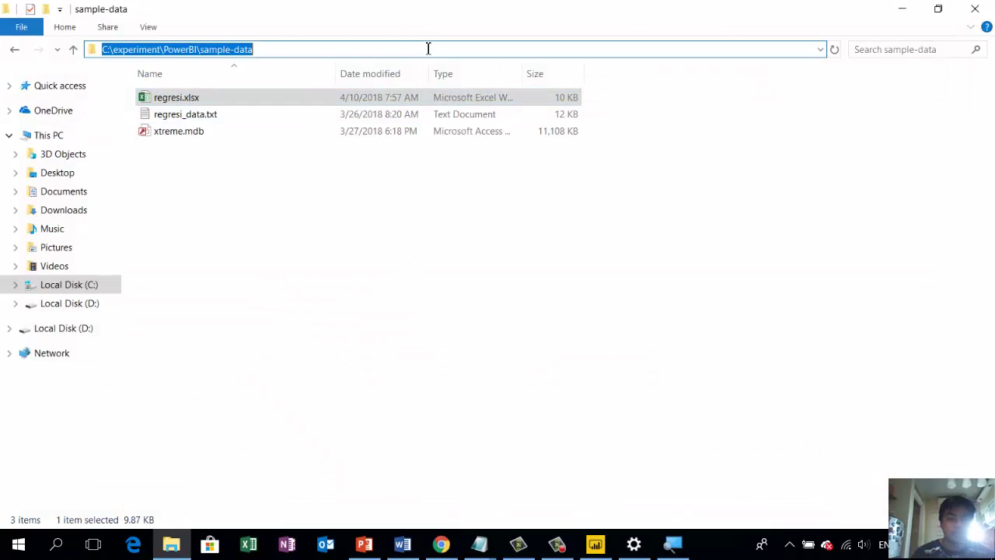
pyautogui.click(441, 544)
pyautogui.click(332, 205)
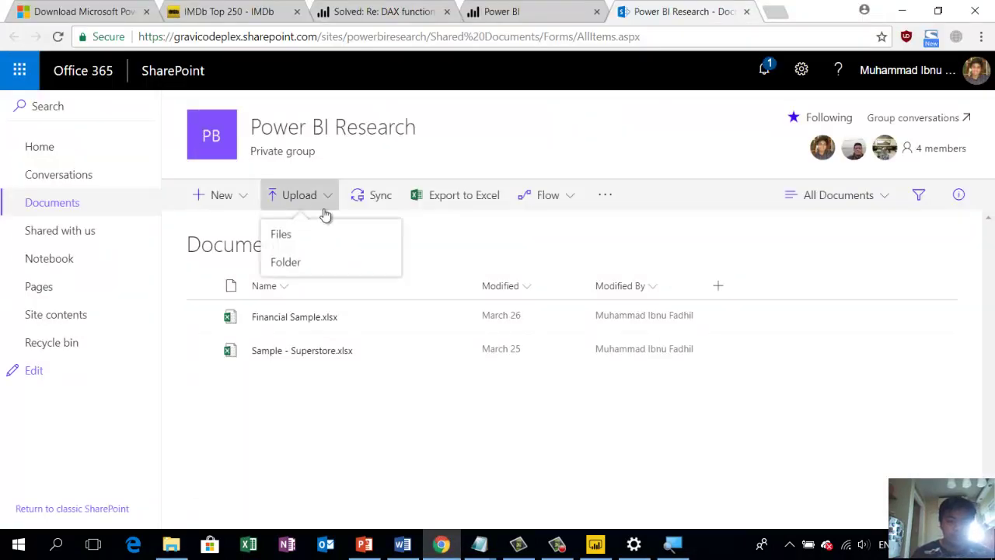
pyautogui.click(315, 234)
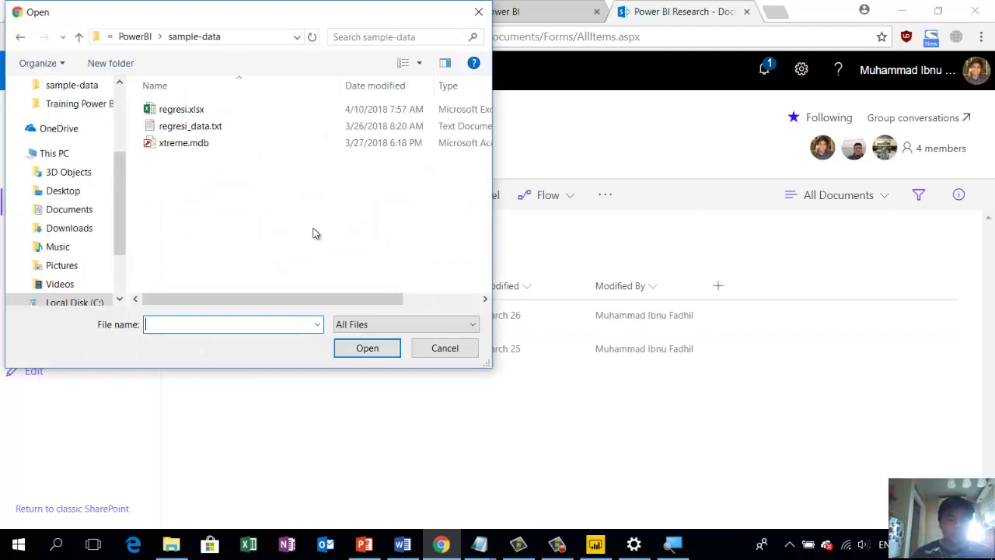
pyautogui.doubleClick(261, 108)
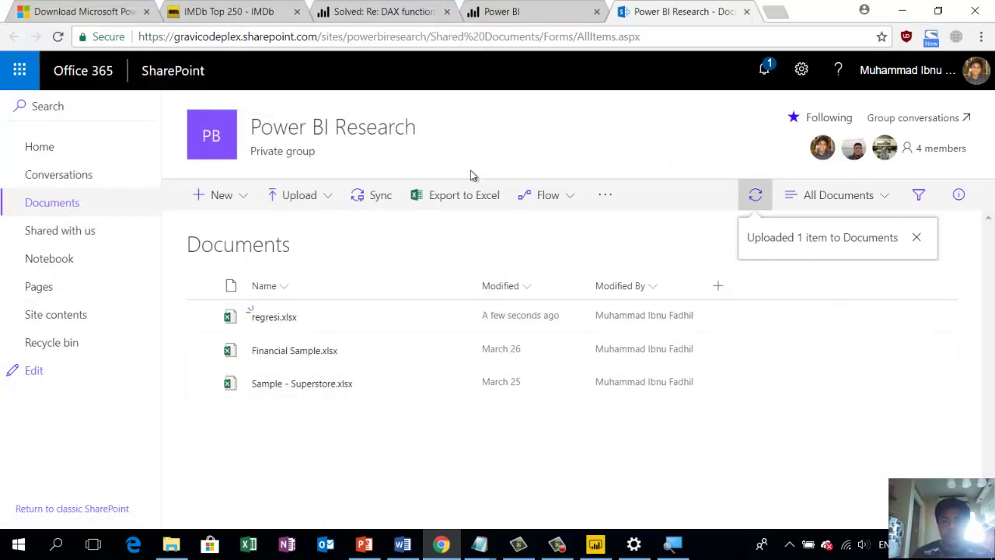
# - Switch to Power BI and open the file sources for getting data into the Power BI Research workspace
pyautogui.click(515, 16)
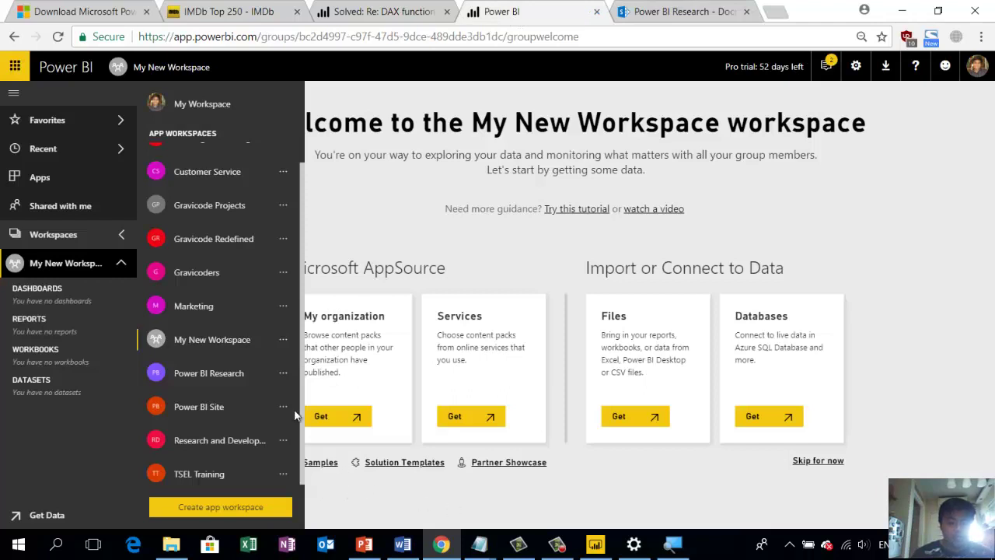
pyautogui.click(213, 374)
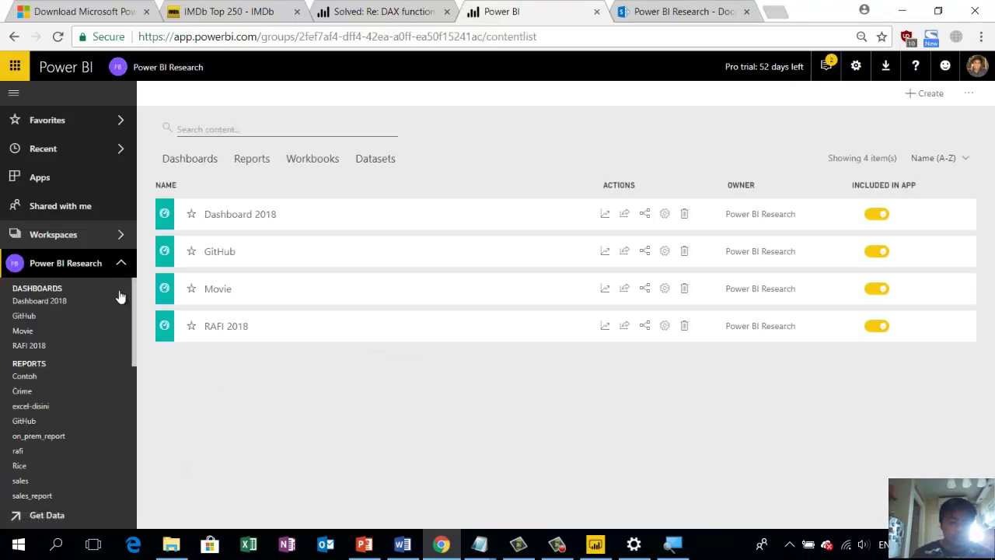
pyautogui.scroll(-3, 49, 378)
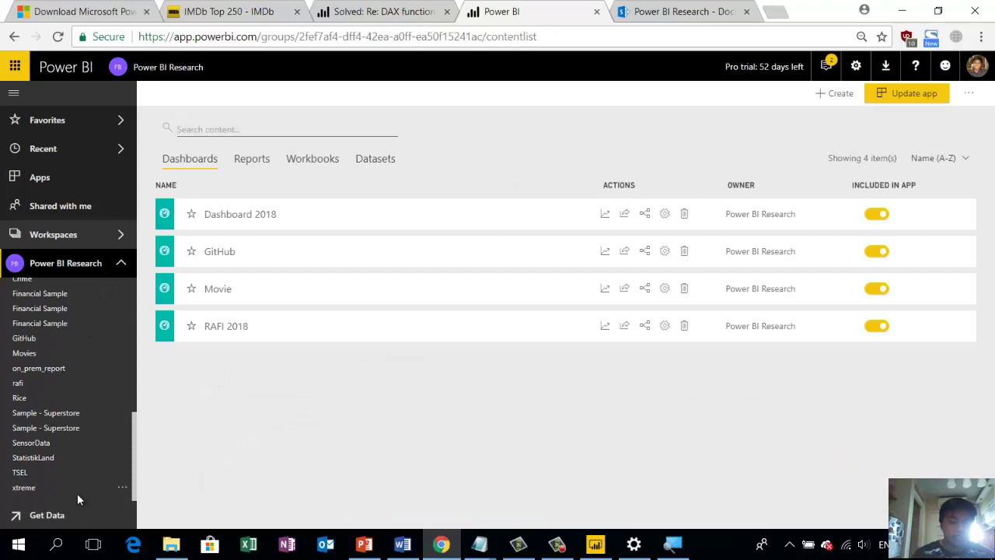
pyautogui.click(51, 523)
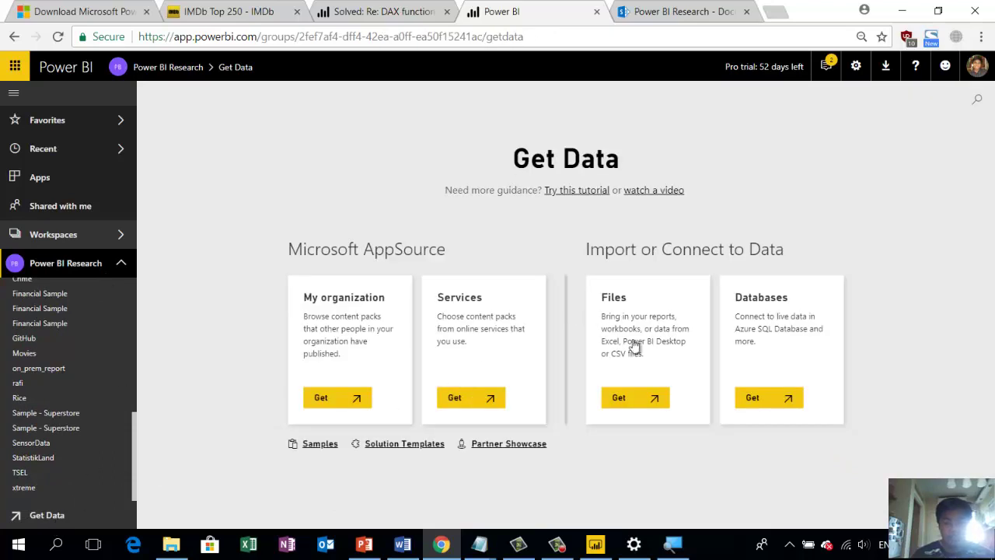
pyautogui.click(630, 398)
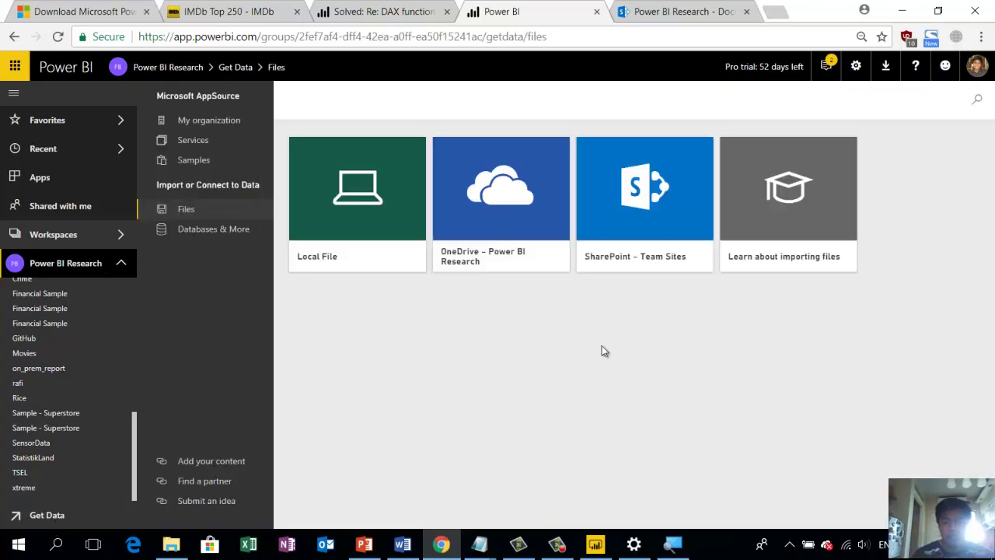
# - Import the Excel data of regresi.xlsx from OneDrive - Power BI Research and dismiss the notification
pyautogui.click(511, 225)
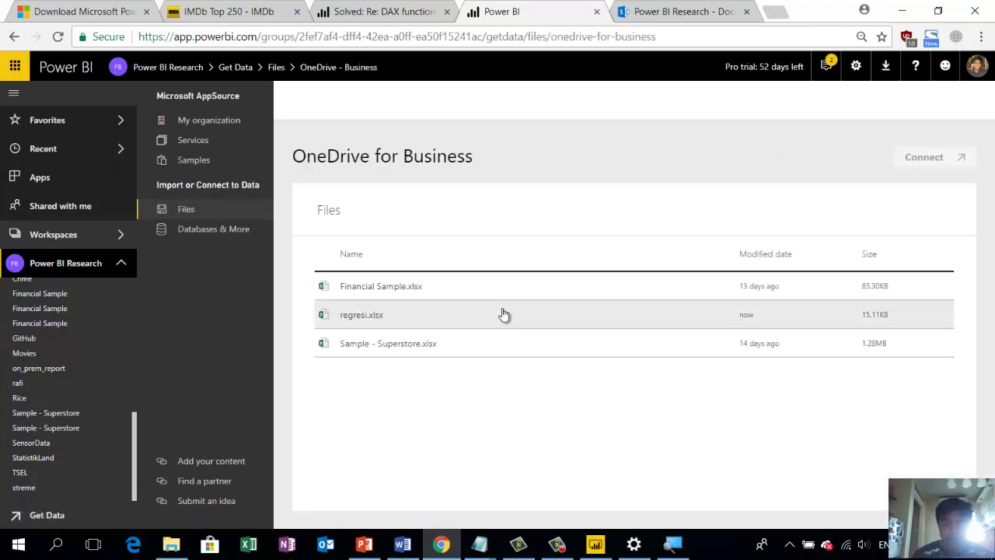
pyautogui.click(373, 323)
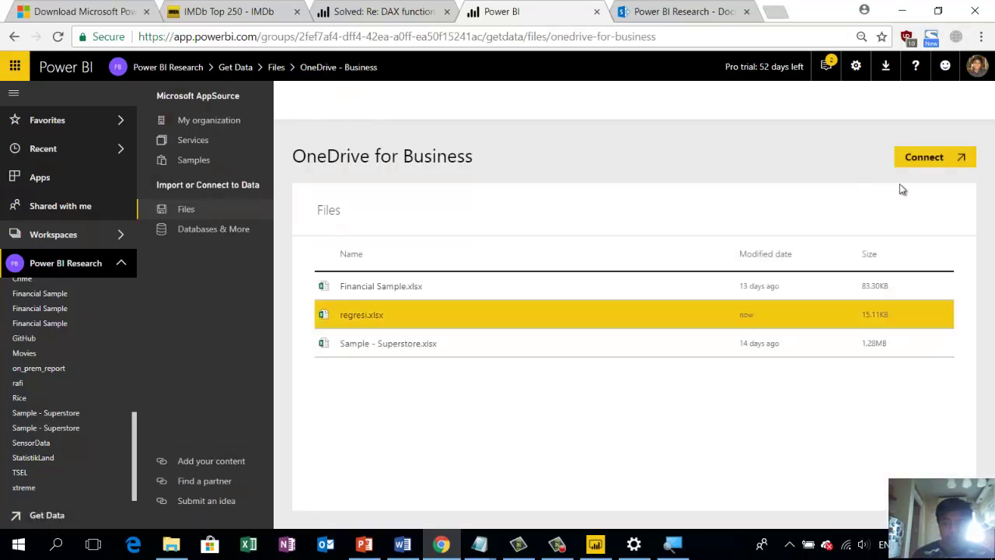
pyautogui.click(929, 158)
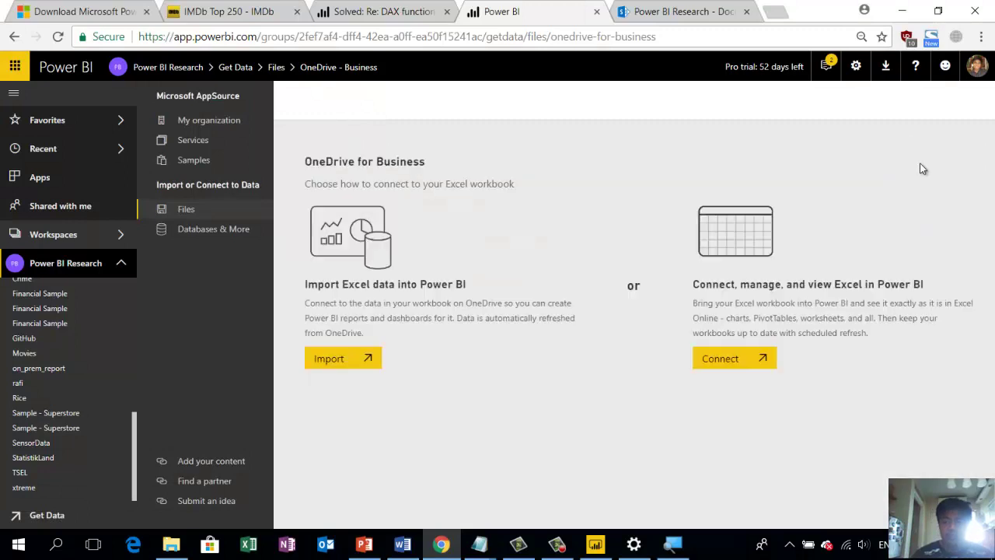
pyautogui.click(372, 359)
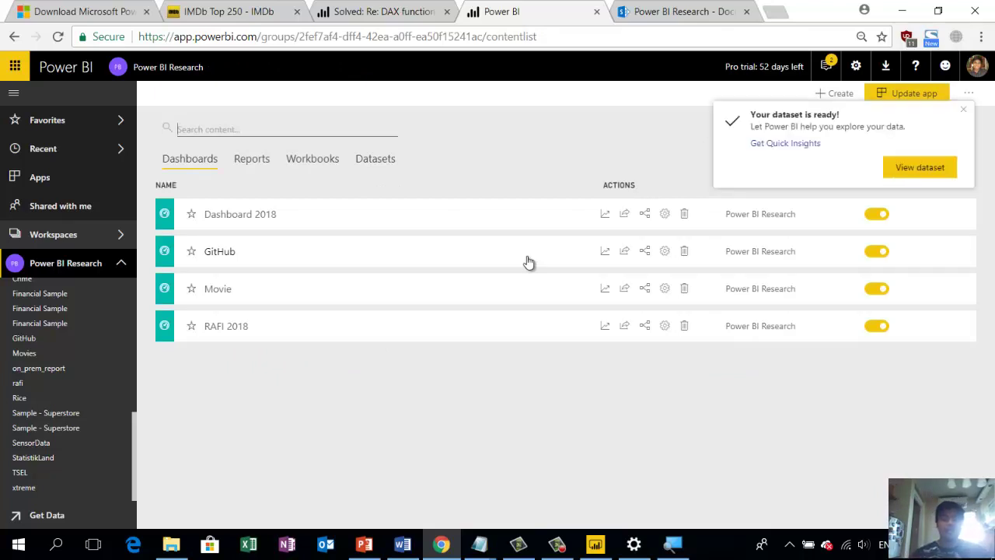
pyautogui.click(964, 114)
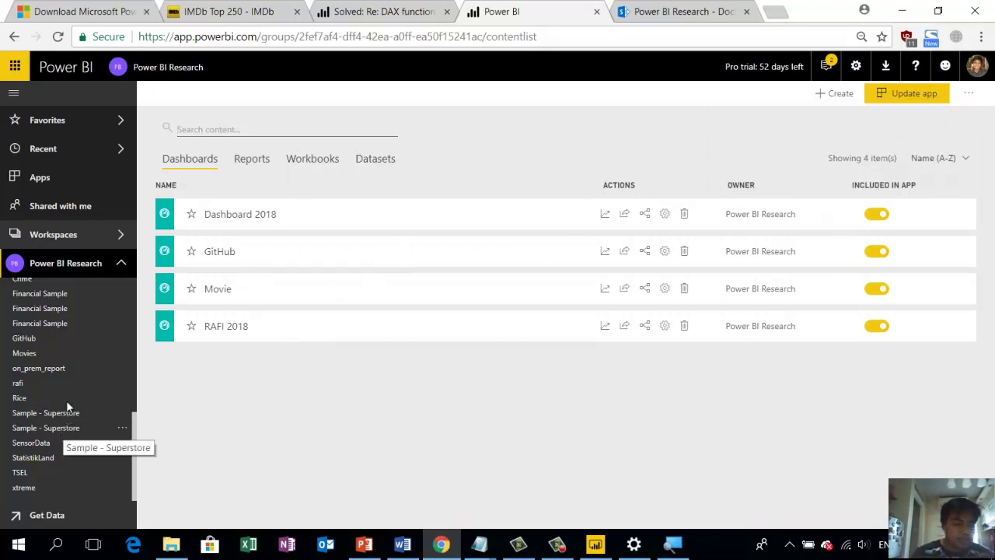
# - Look for the regresi dataset in the workspace's navigation list and in its full list of datasets
pyautogui.scroll(-3, 55, 404)
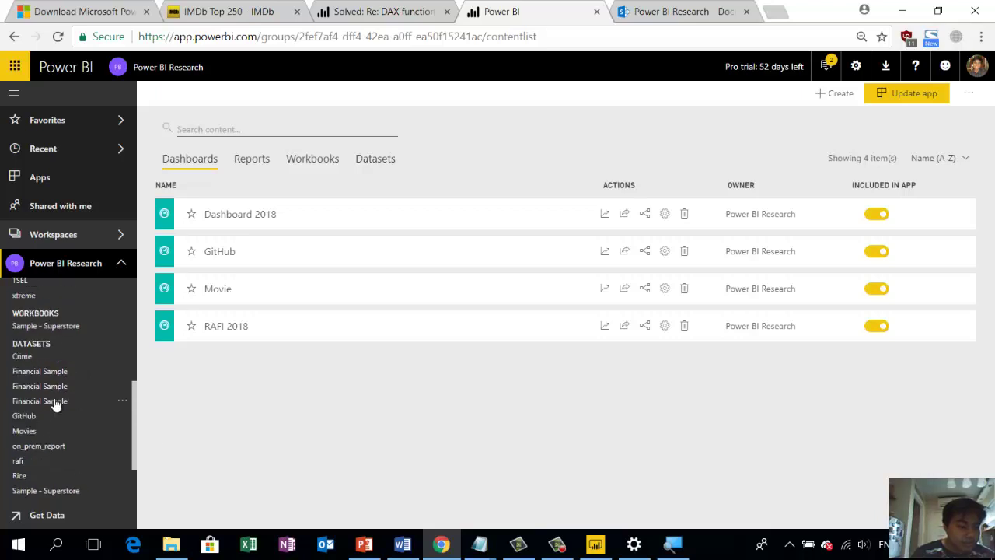
pyautogui.scroll(-2, 46, 431)
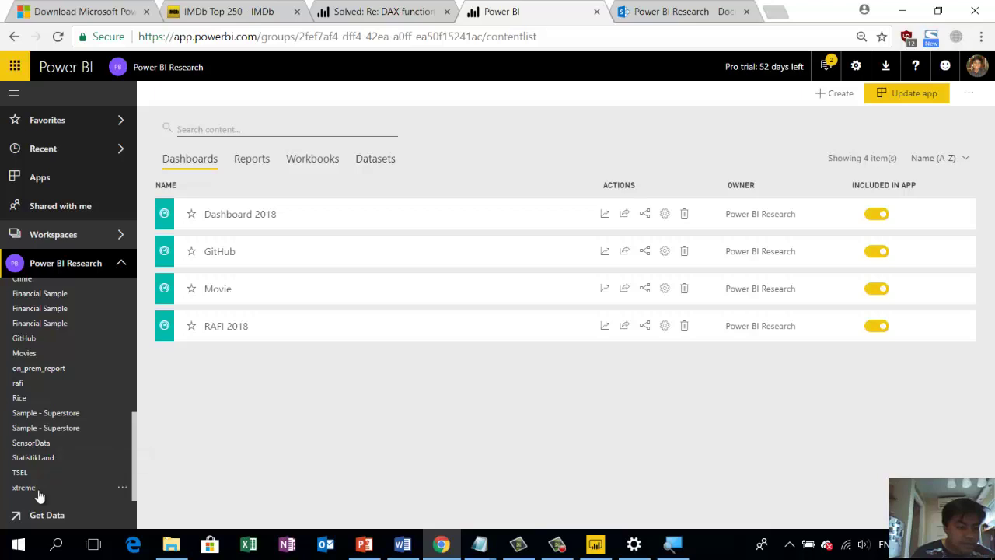
pyautogui.scroll(3, 41, 453)
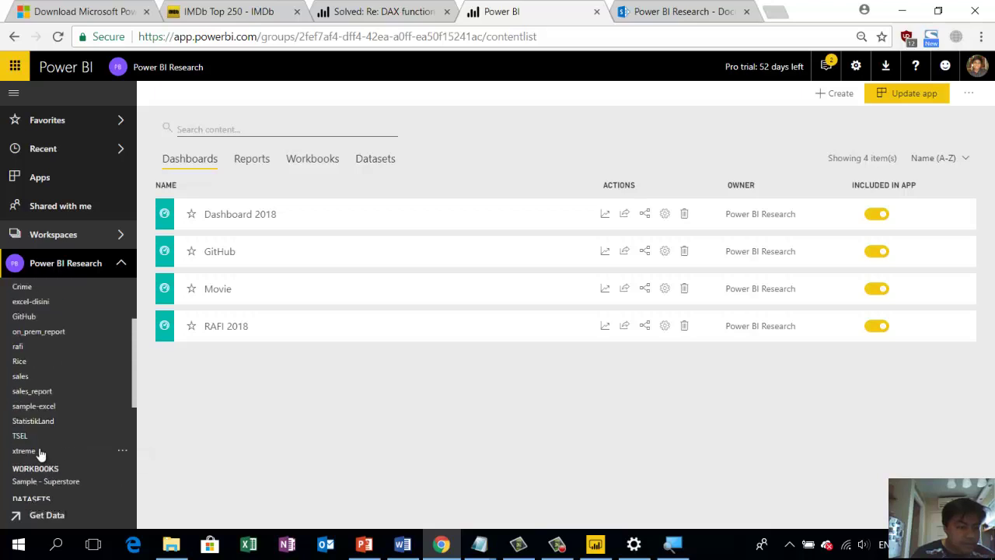
pyautogui.scroll(3, 66, 334)
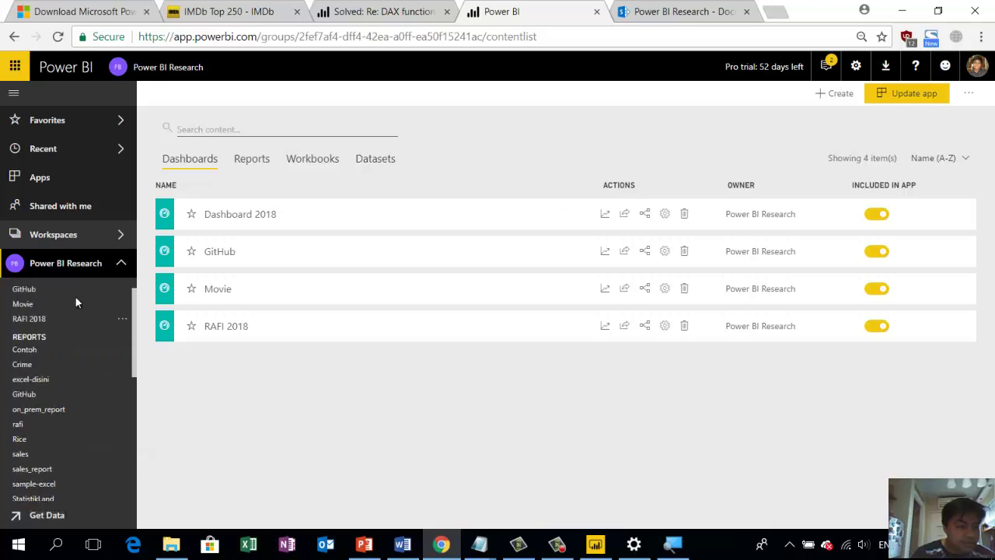
pyautogui.scroll(-1, 67, 340)
pyautogui.scroll(-5, 67, 340)
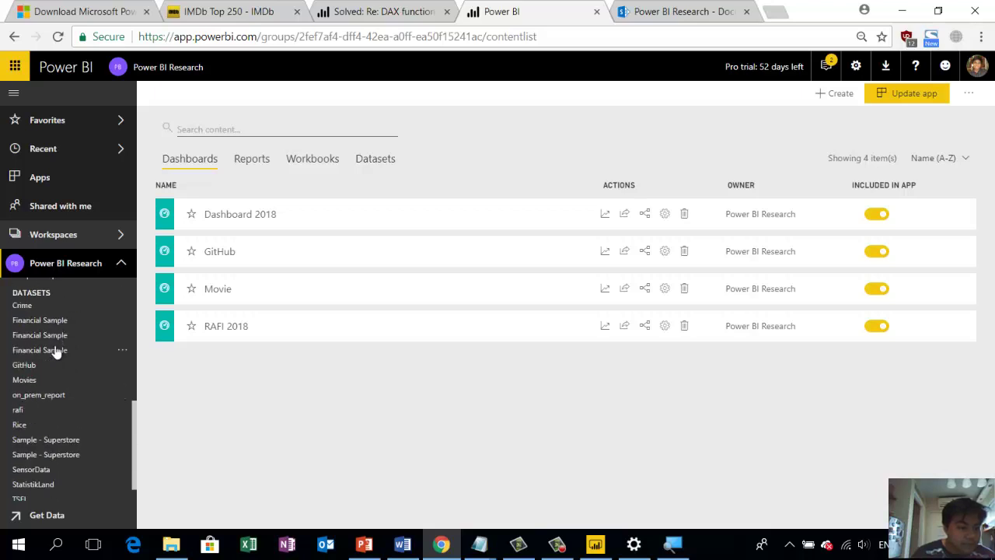
pyautogui.scroll(-1, 48, 374)
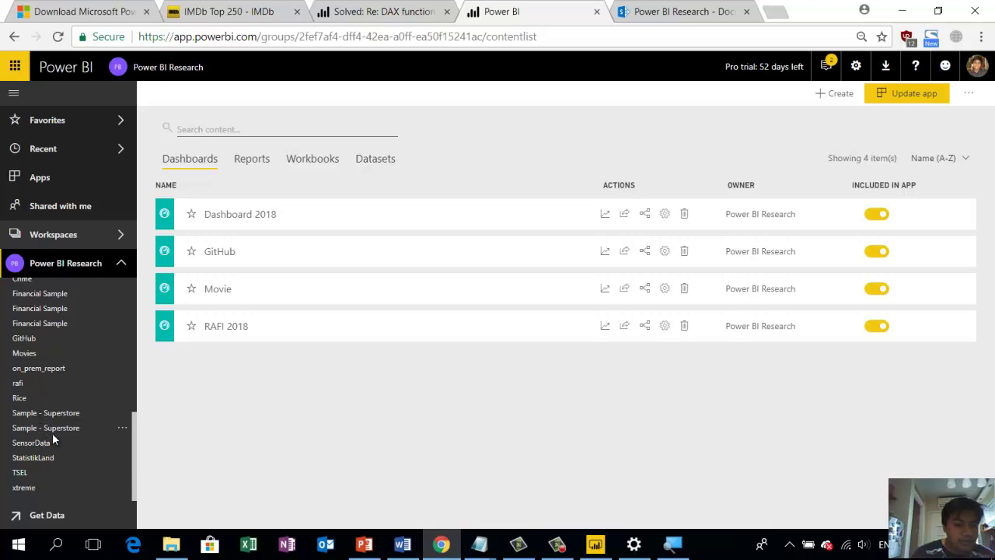
pyautogui.scroll(3, 52, 433)
pyautogui.click(315, 160)
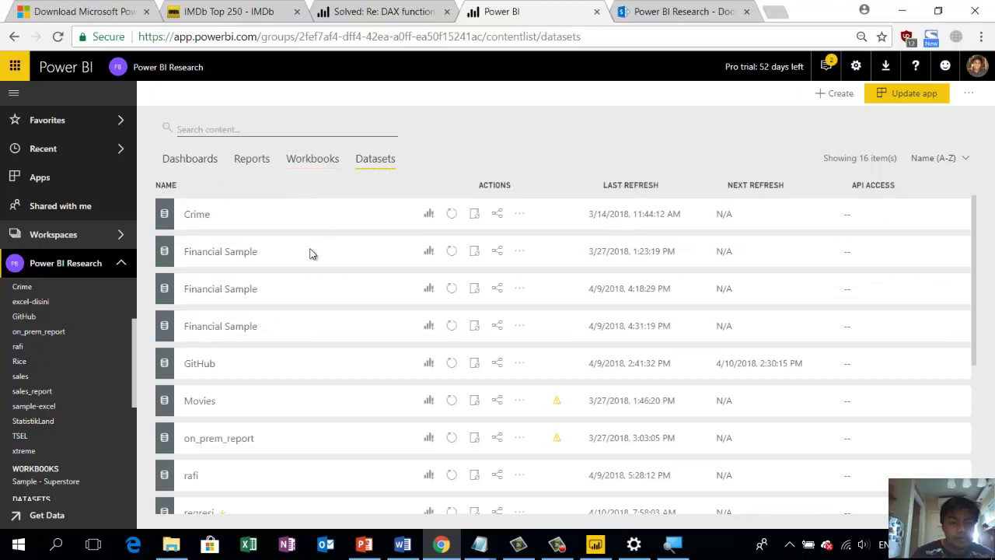
pyautogui.scroll(-3, 219, 389)
pyautogui.scroll(-1, 218, 389)
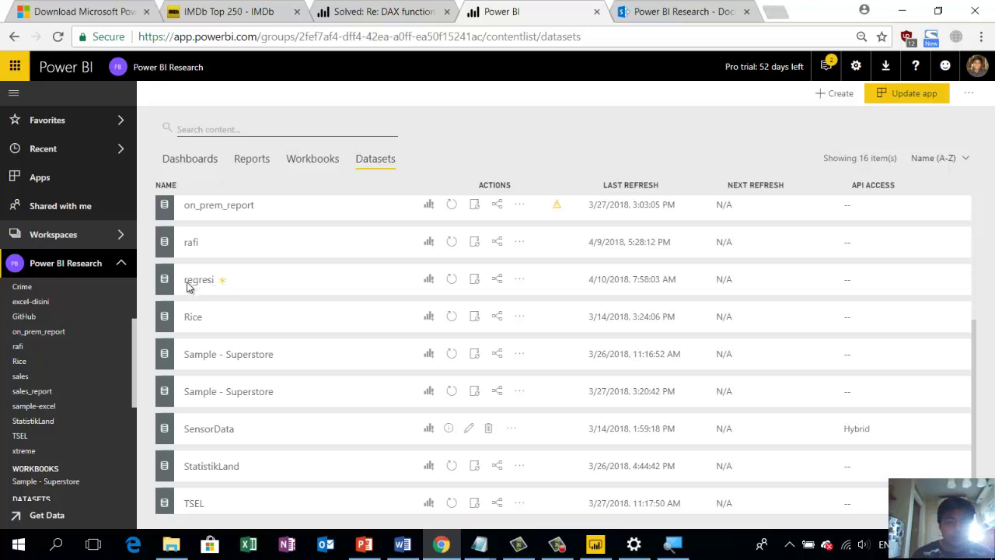
pyautogui.scroll(-3, 68, 386)
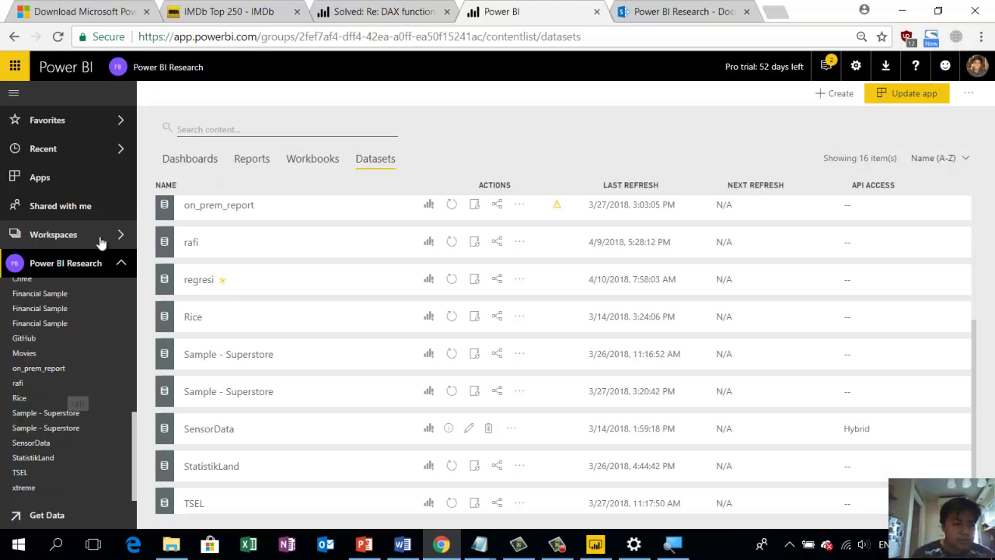
# - Switch to the Gravicode Projects workspace and back to Power BI Research, and open the regresi dataset
pyautogui.click(70, 235)
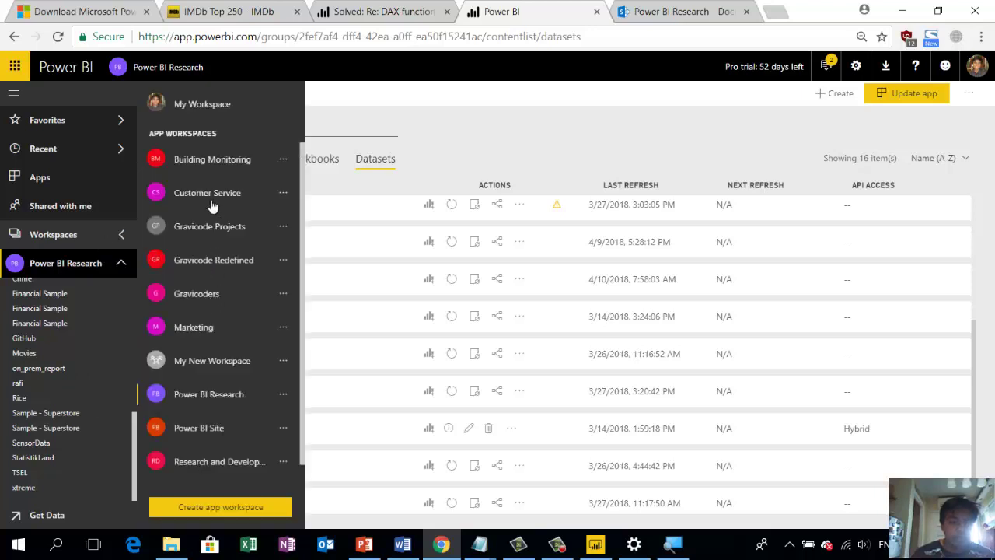
pyautogui.click(228, 230)
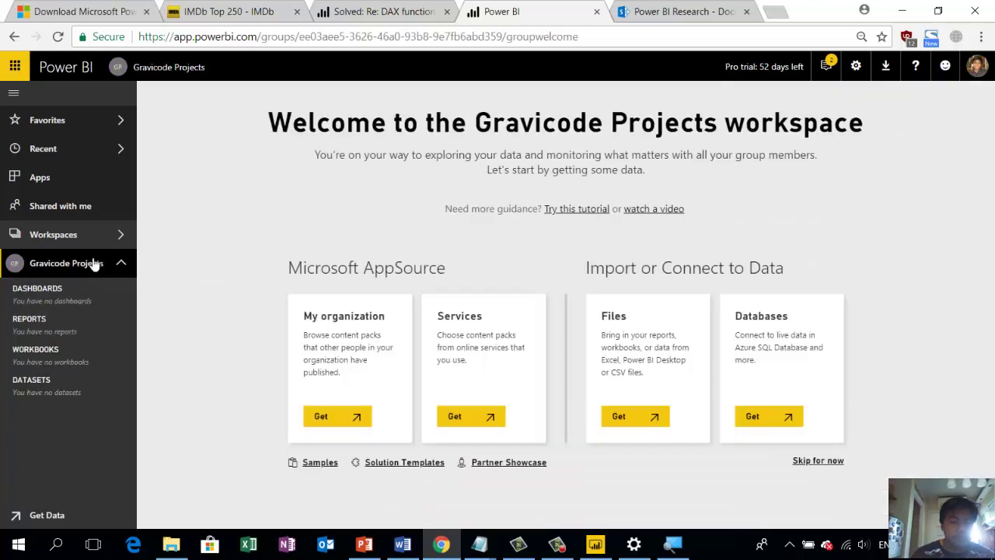
pyautogui.click(115, 237)
pyautogui.scroll(-1, 217, 391)
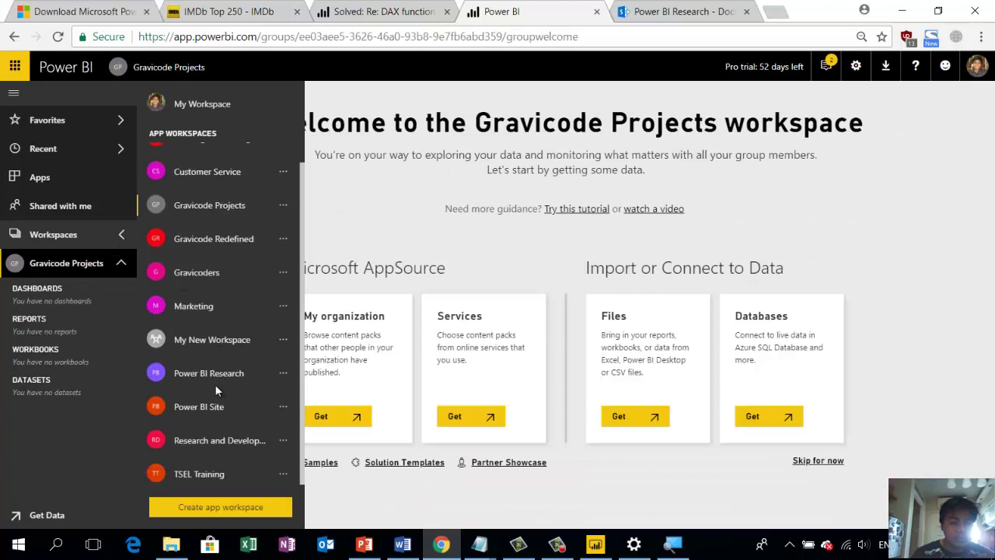
pyautogui.click(233, 376)
pyautogui.scroll(-3, 82, 384)
pyautogui.scroll(-3, 82, 385)
pyautogui.scroll(-2, 84, 387)
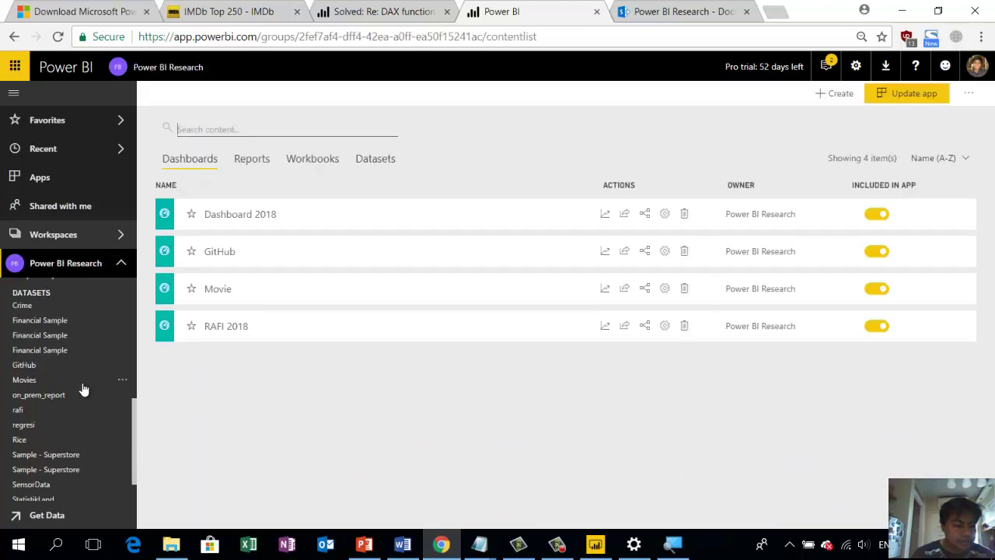
pyautogui.click(26, 425)
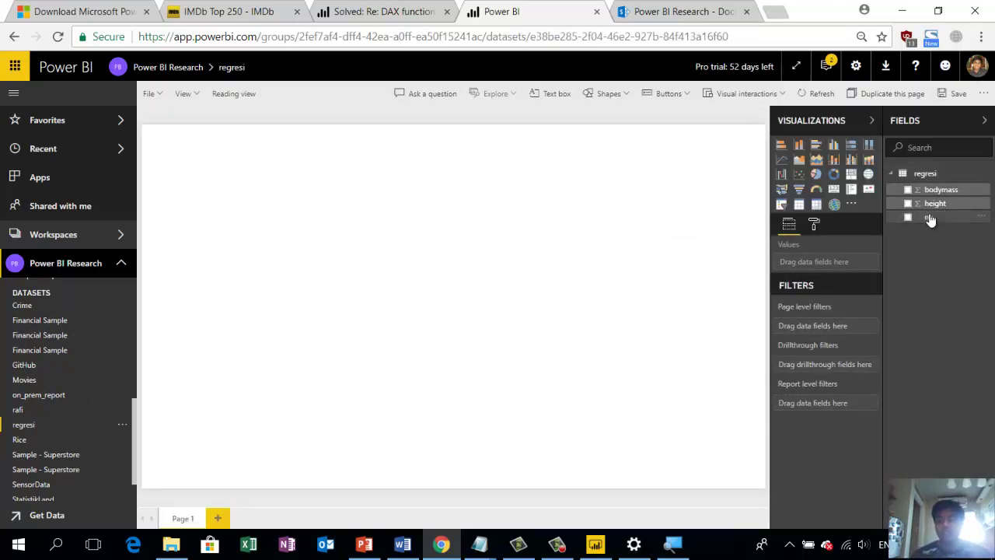
# - Add a table visual to Page 1, widen it and fill it with the fields no, height and bodymass
pyautogui.click(799, 205)
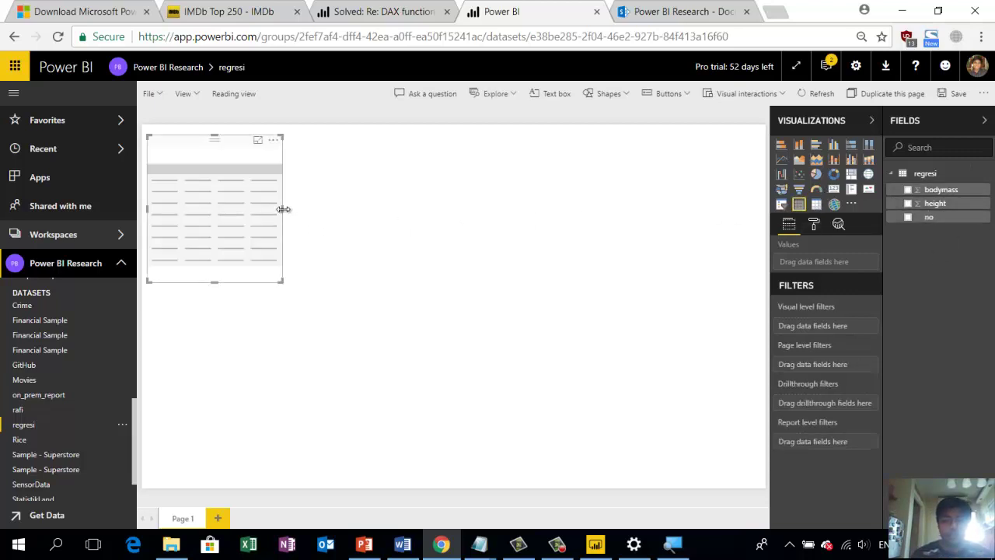
pyautogui.moveTo(281, 208); pyautogui.dragTo(471, 235)
pyautogui.click(471, 235)
pyautogui.moveTo(937, 218); pyautogui.dragTo(418, 204)
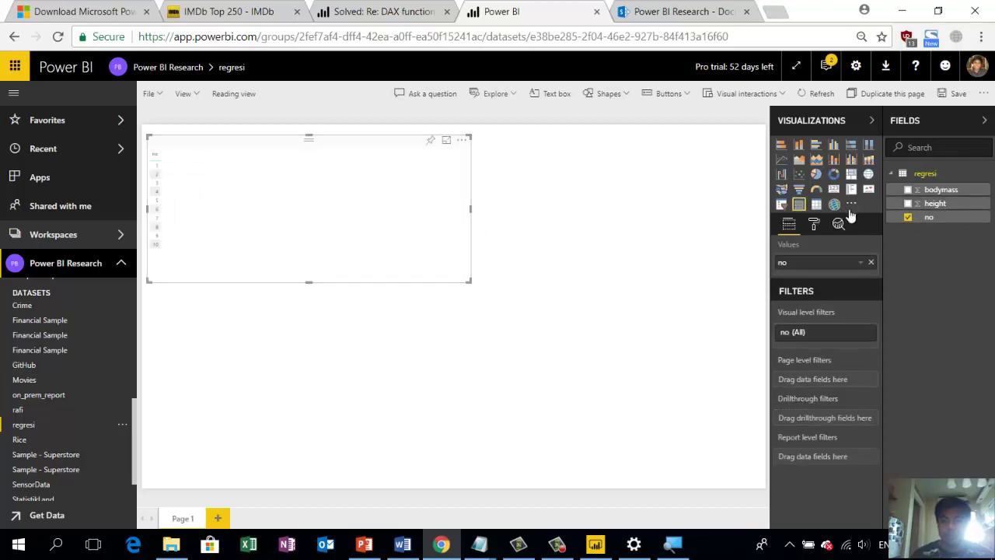
pyautogui.moveTo(936, 204); pyautogui.dragTo(288, 187)
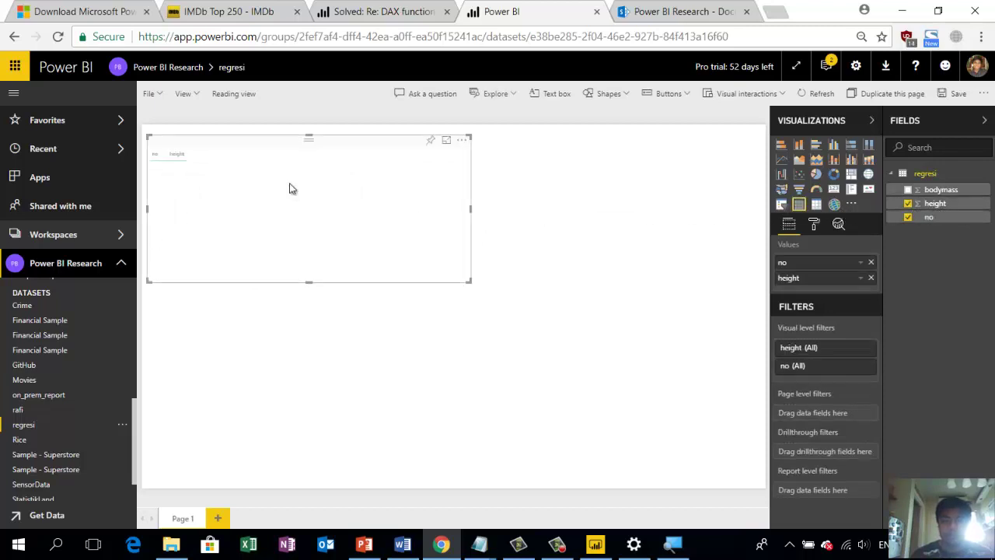
pyautogui.moveTo(926, 191); pyautogui.dragTo(238, 174)
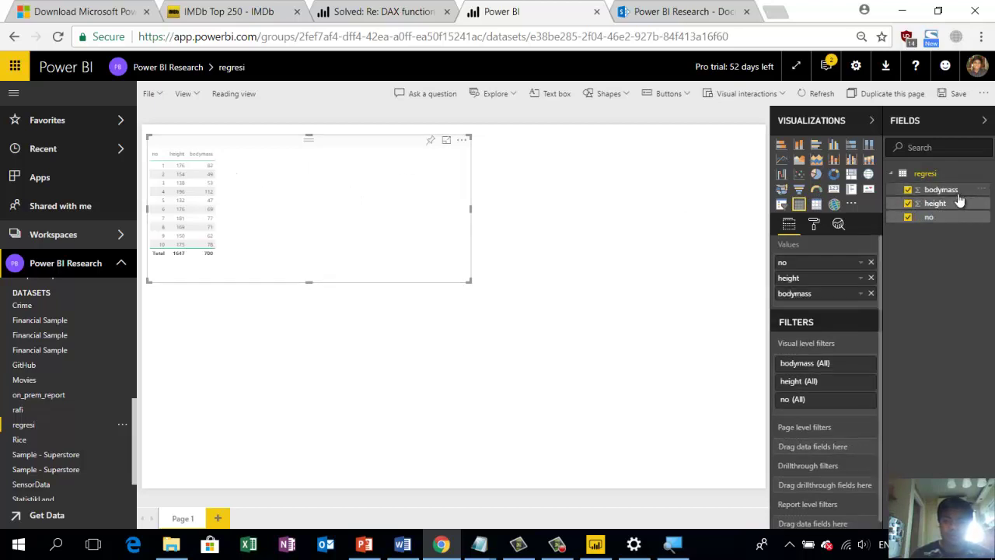
pyautogui.moveTo(948, 194); pyautogui.dragTo(968, 261)
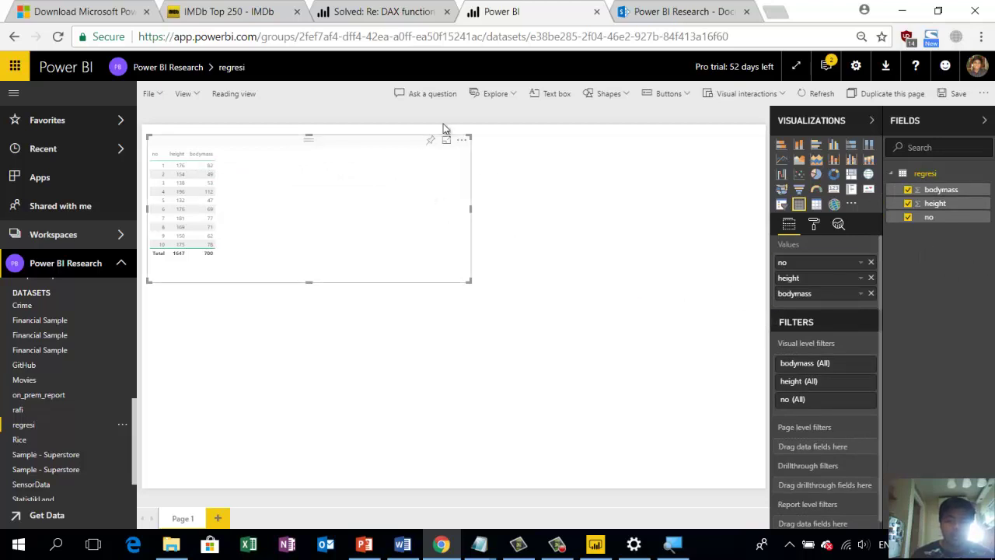
# - Open regresi.xlsx from the SharePoint documents in Excel Online and switch back to the report in Power BI
pyautogui.click(657, 11)
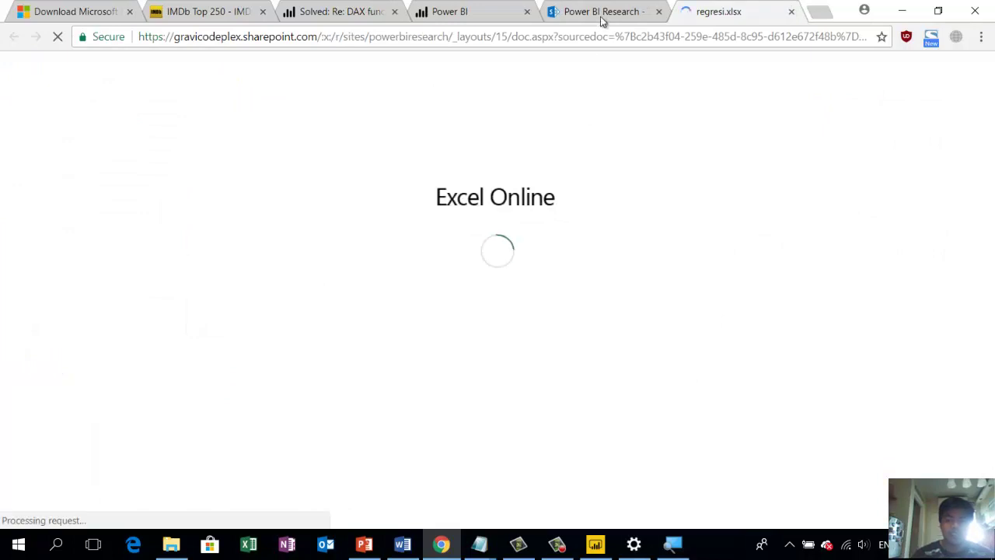
pyautogui.click(603, 12)
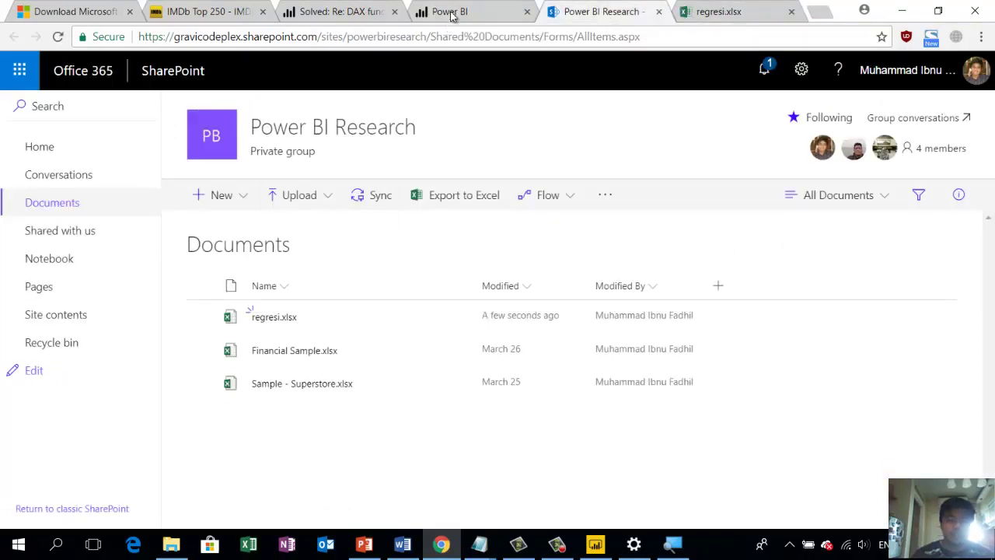
pyautogui.click(451, 12)
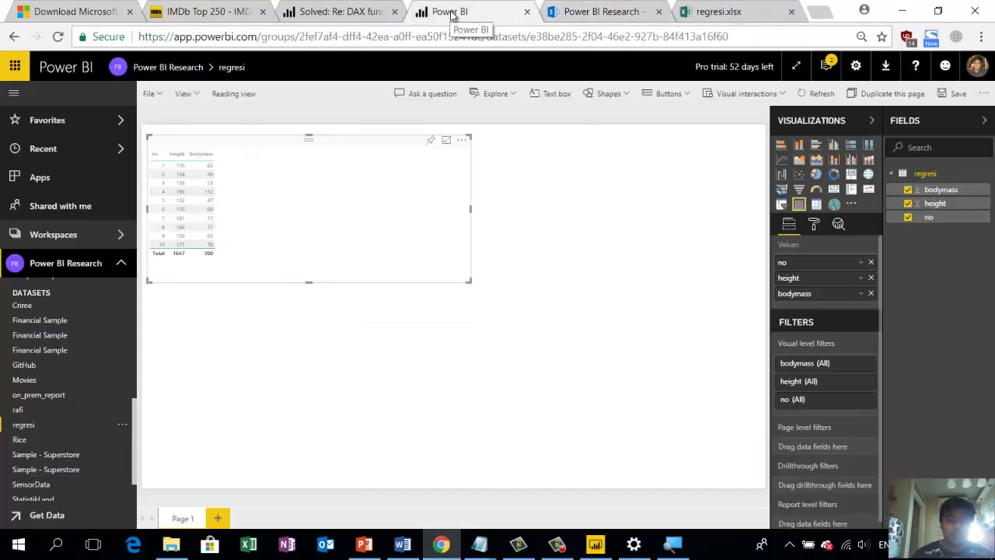
# - Check the regresi dataset's refresh status and options, including Schedule Refresh, and close them without choosing any
pyautogui.click(123, 425)
pyautogui.click(216, 410)
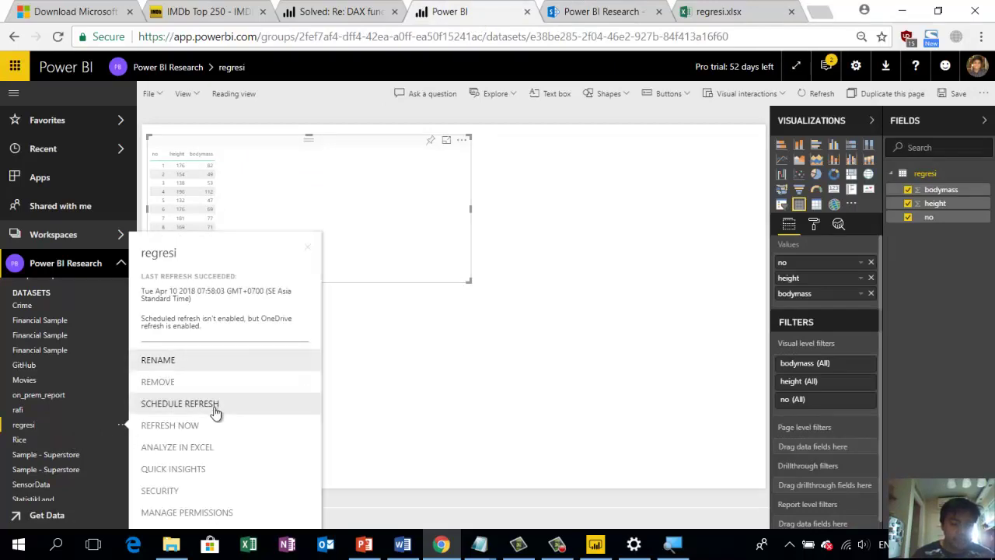
pyautogui.click(544, 330)
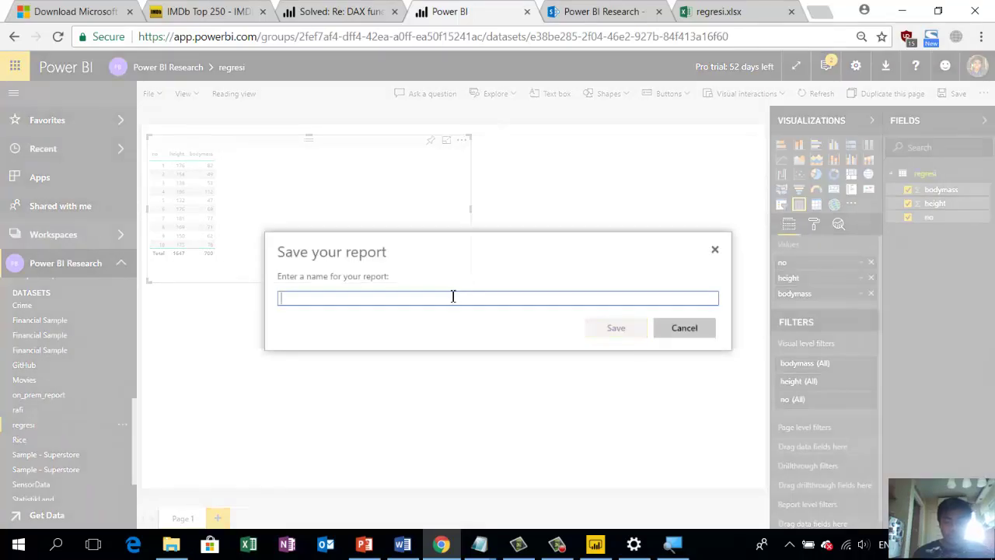
# - Save the report under the name Regresi Data
pyautogui.write('Regresi')
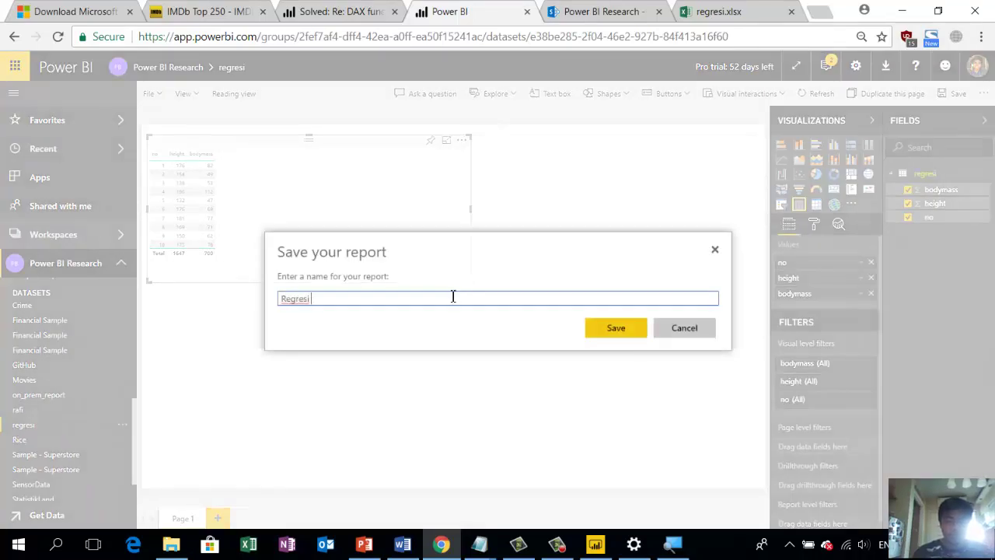
pyautogui.write(' Data')
pyautogui.press('Return')
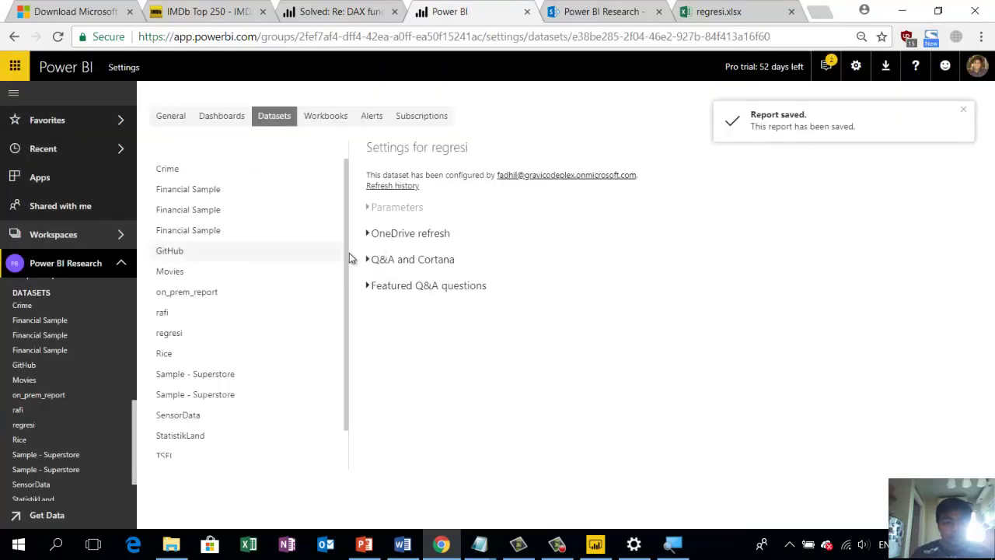
# - Review the OneDrive refresh, Q&A and Cortana, and Featured Q&A questions settings of the regresi dataset
pyautogui.click(424, 236)
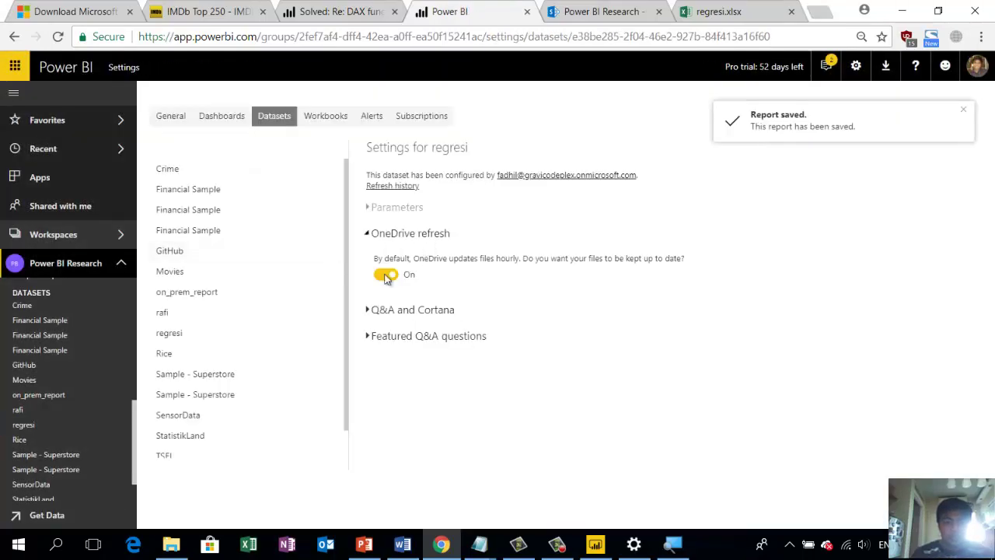
pyautogui.click(438, 315)
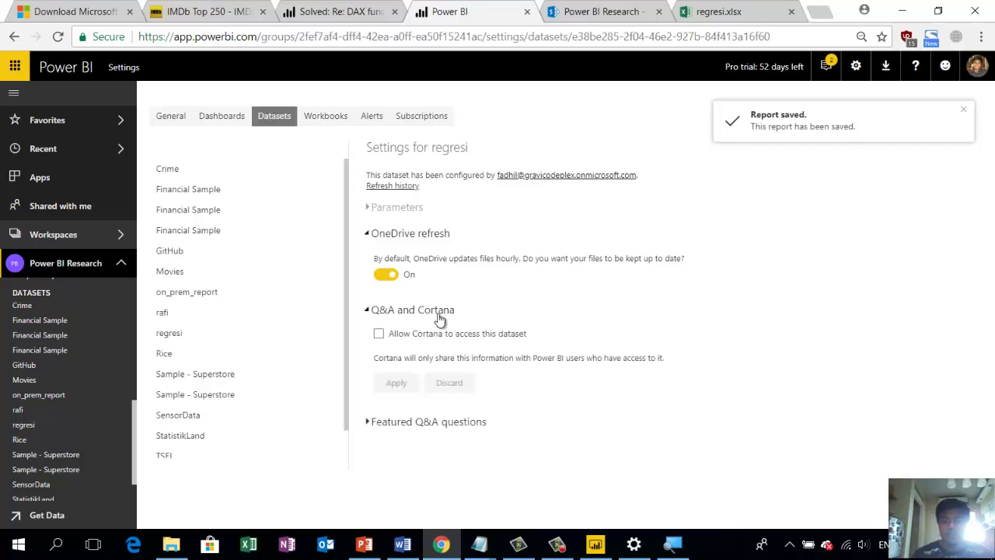
pyautogui.click(420, 423)
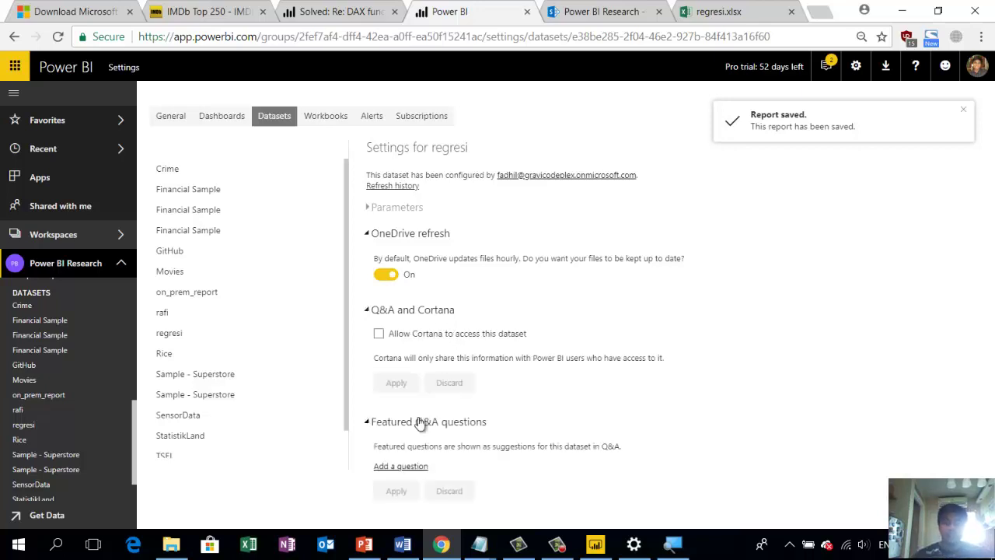
pyautogui.click(371, 14)
pyautogui.hotkey('ctrl', 'Tab')
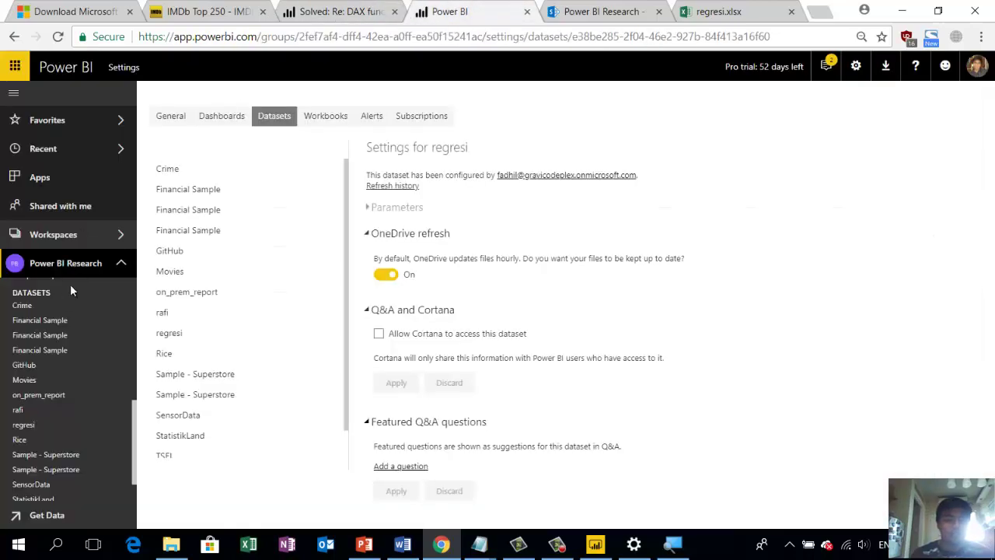
# - Close the regresi.xlsx workbook in the browser and return to Power BI
pyautogui.scroll(5, 87, 358)
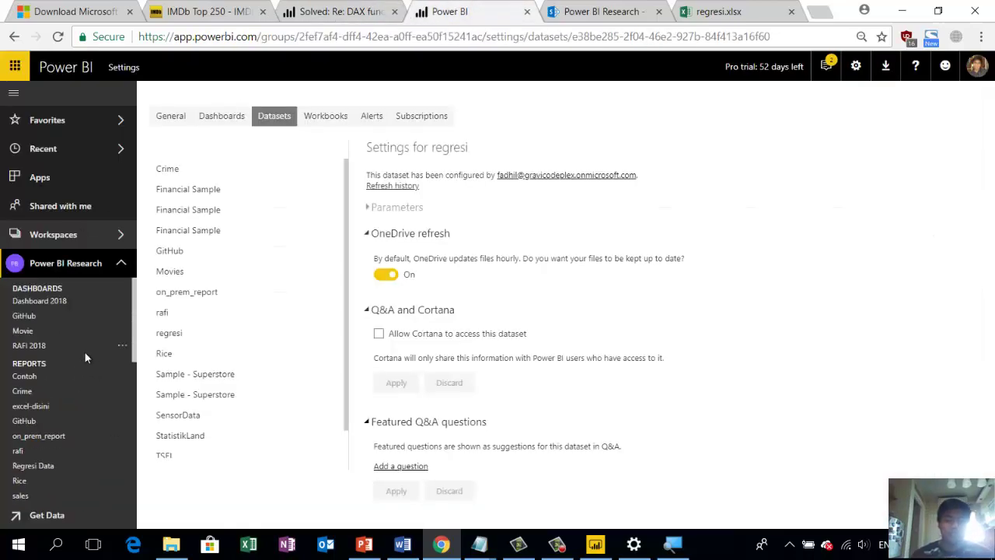
pyautogui.click(578, 8)
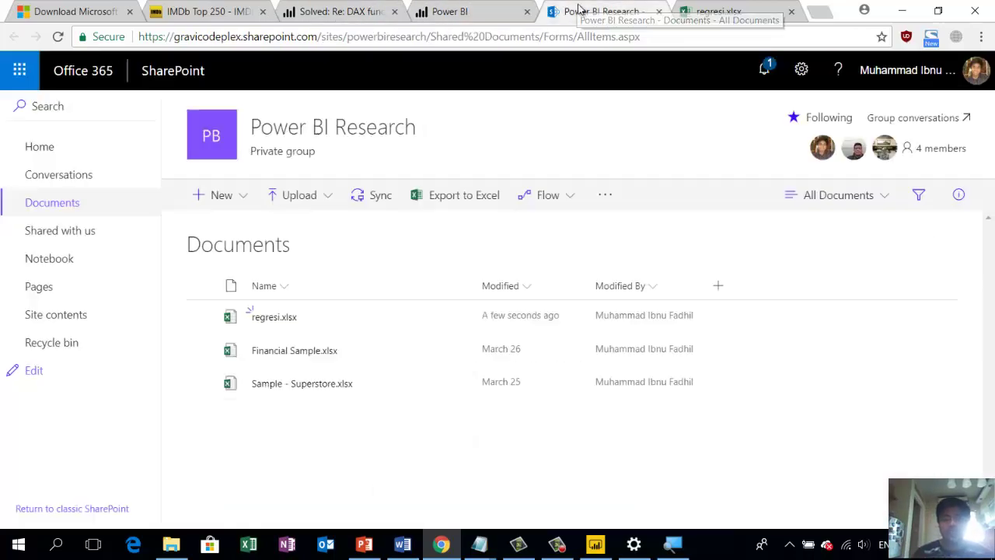
pyautogui.click(709, 11)
pyautogui.click(792, 12)
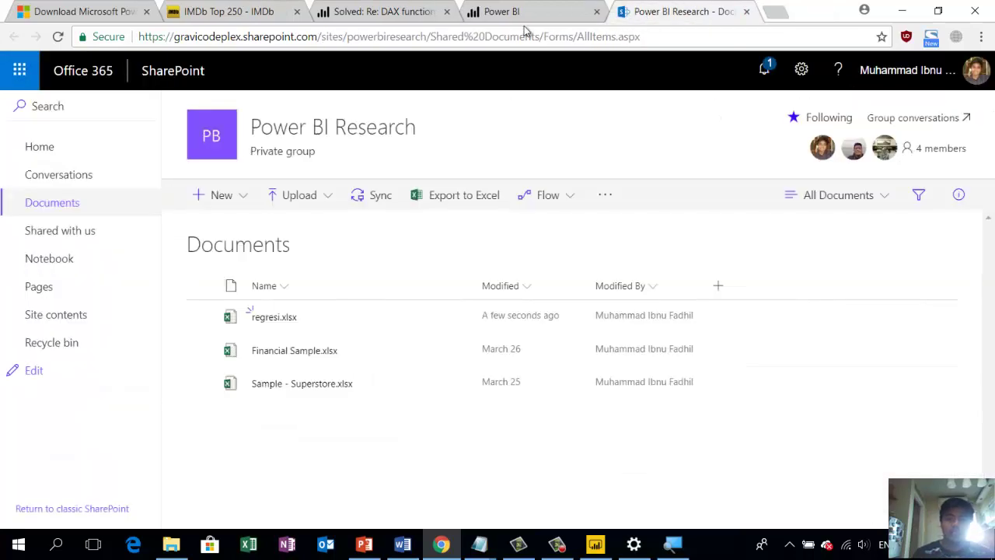
pyautogui.click(504, 11)
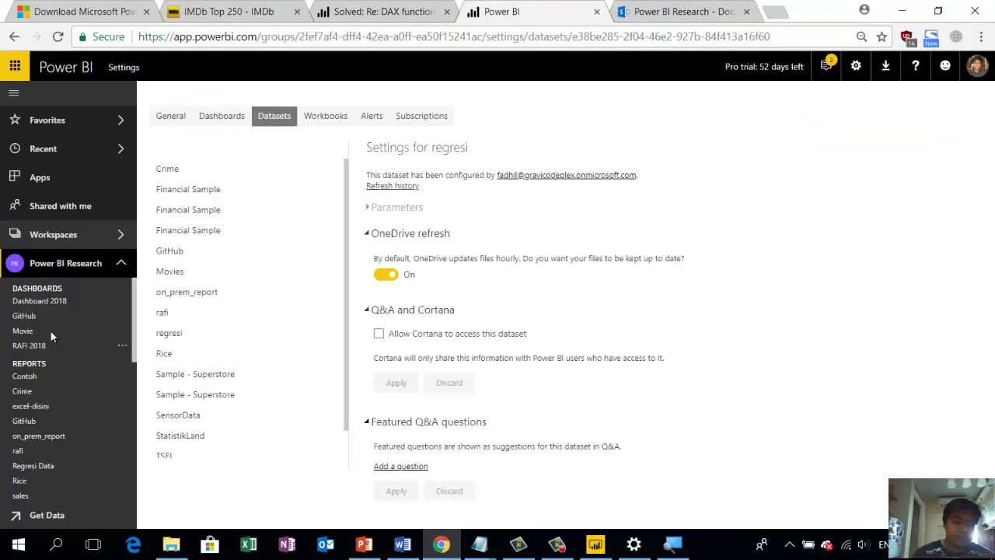
# - Look through the list of app workspaces and open My New Workspace
pyautogui.click(122, 237)
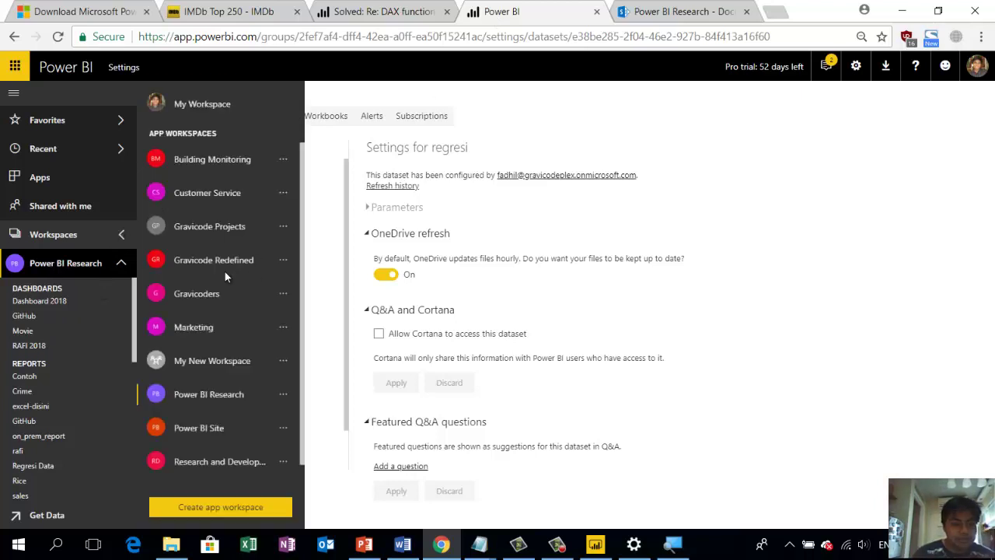
pyautogui.scroll(-1, 226, 276)
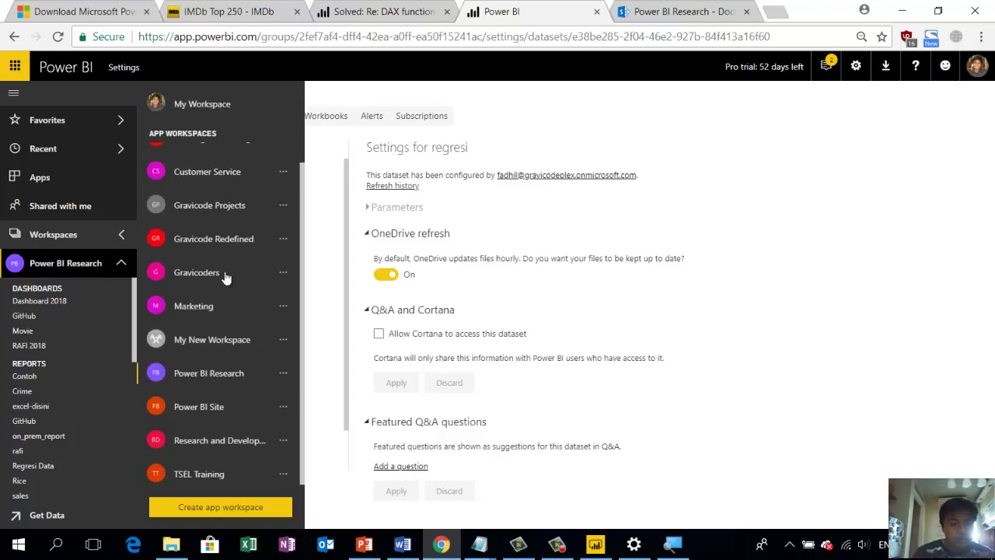
pyautogui.scroll(1, 220, 332)
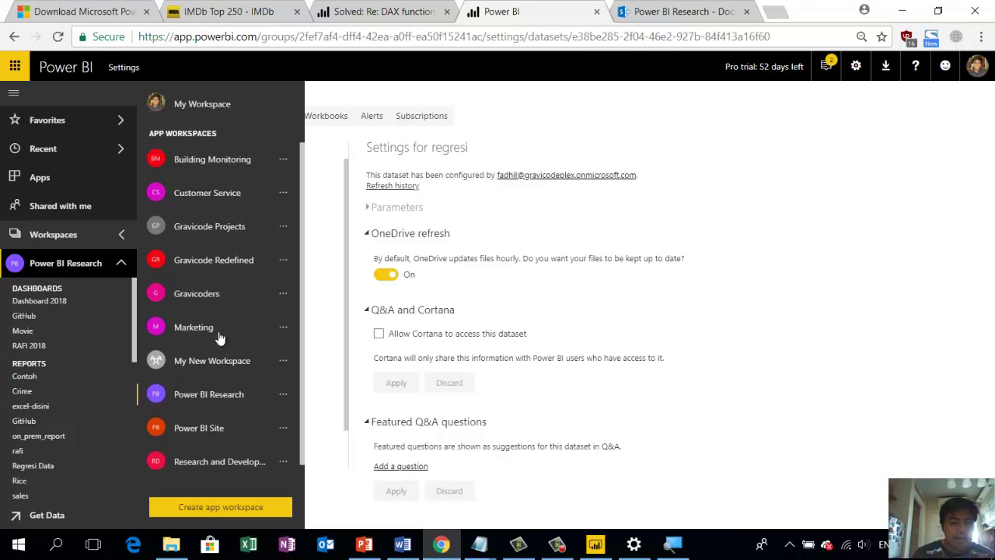
pyautogui.click(219, 360)
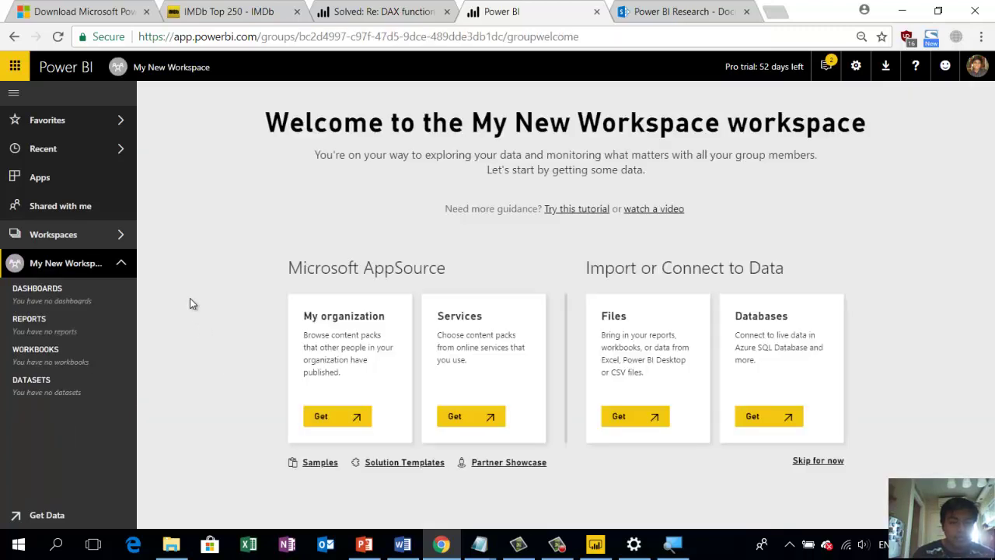
# - Switch to My Workspace and open the Moview report
pyautogui.click(127, 241)
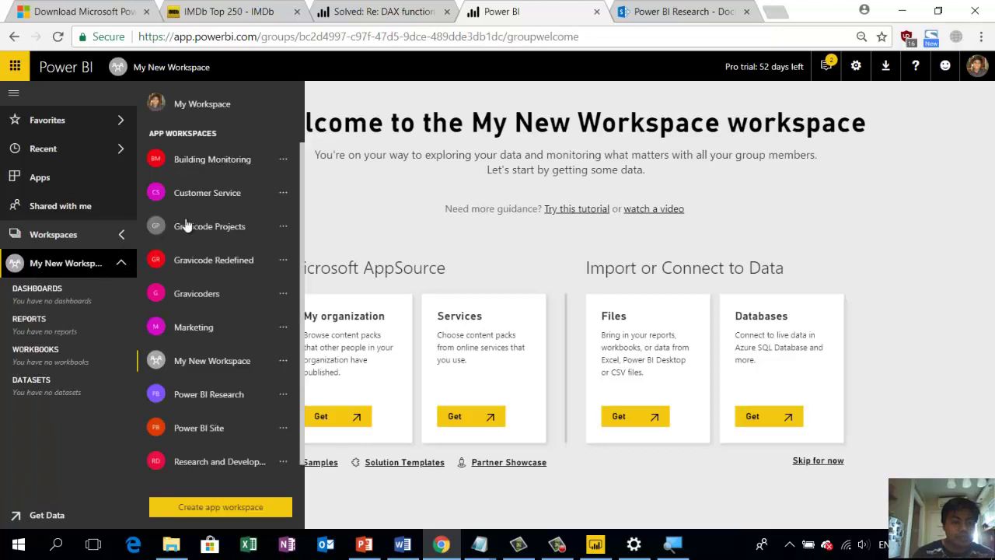
pyautogui.click(216, 108)
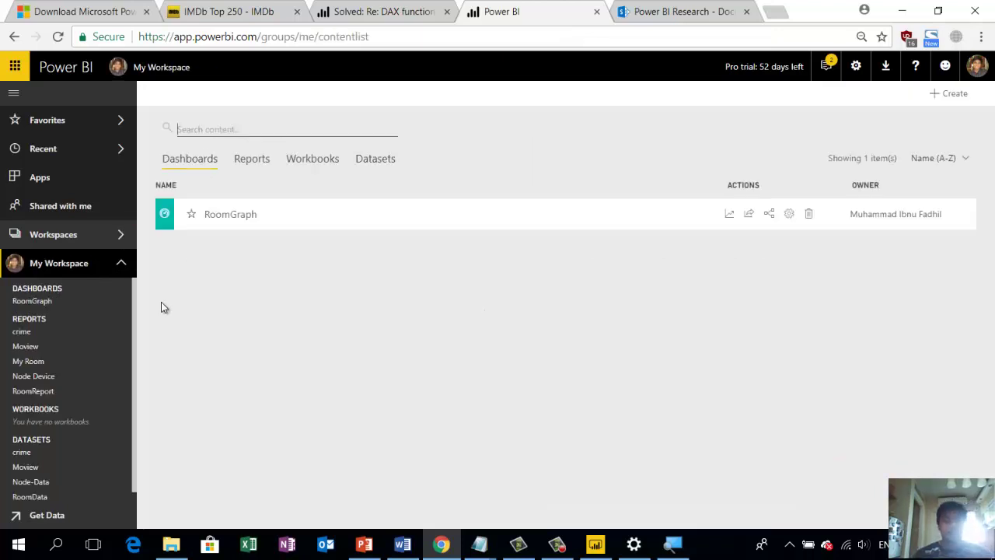
pyautogui.scroll(-1, 74, 384)
pyautogui.scroll(1, 74, 384)
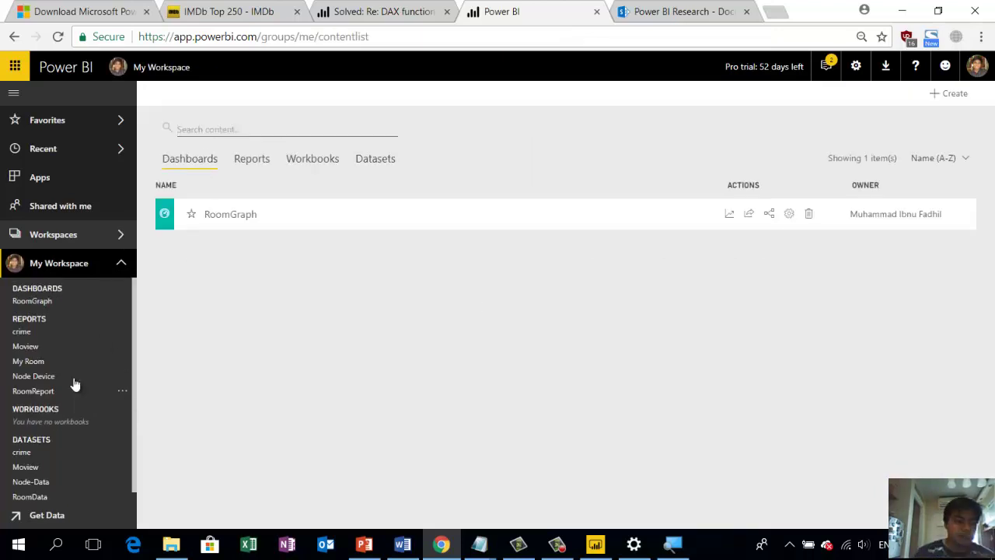
pyautogui.click(34, 350)
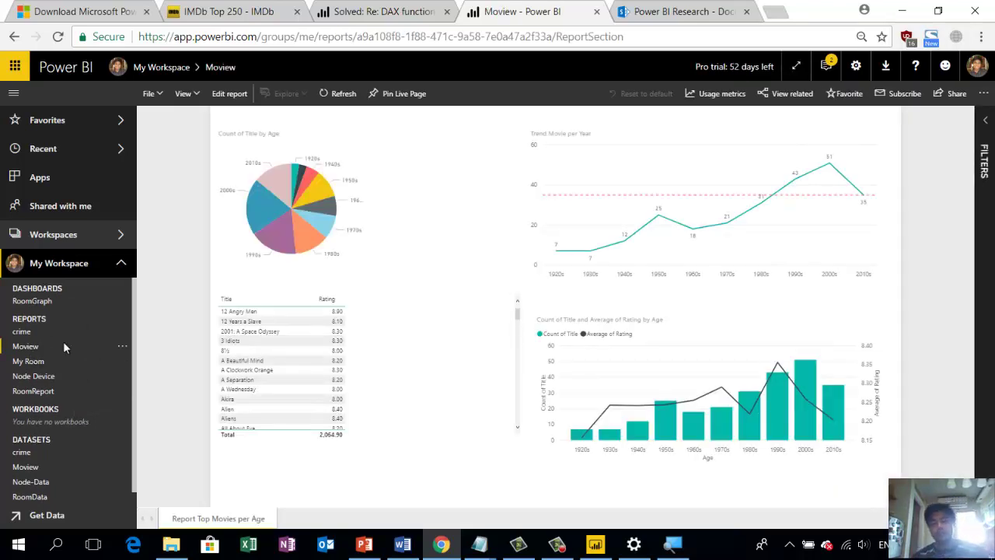
# - Check the demo list in the PowerBI Training2.txt notes in Notepad and put the notes away again
pyautogui.moveTo(480, 544)
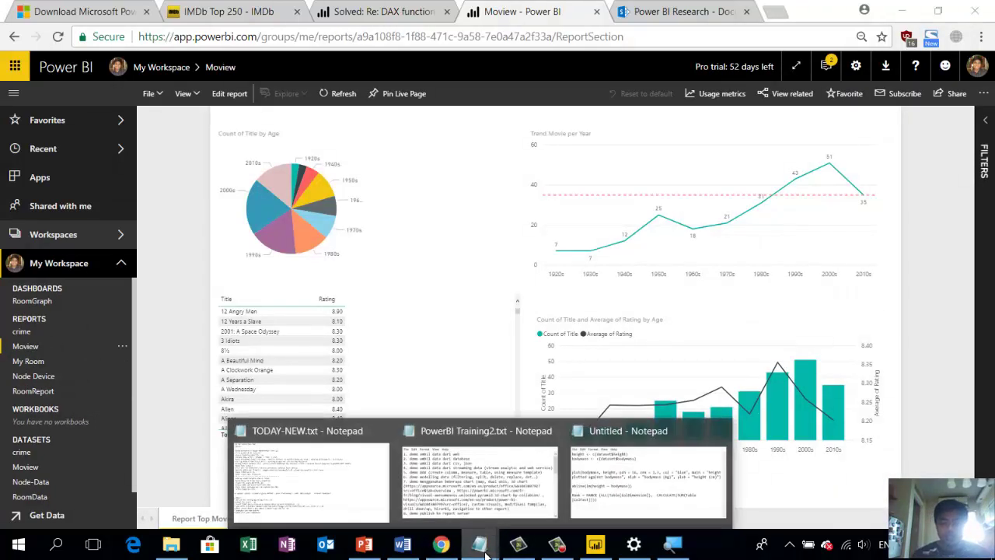
pyautogui.click(487, 483)
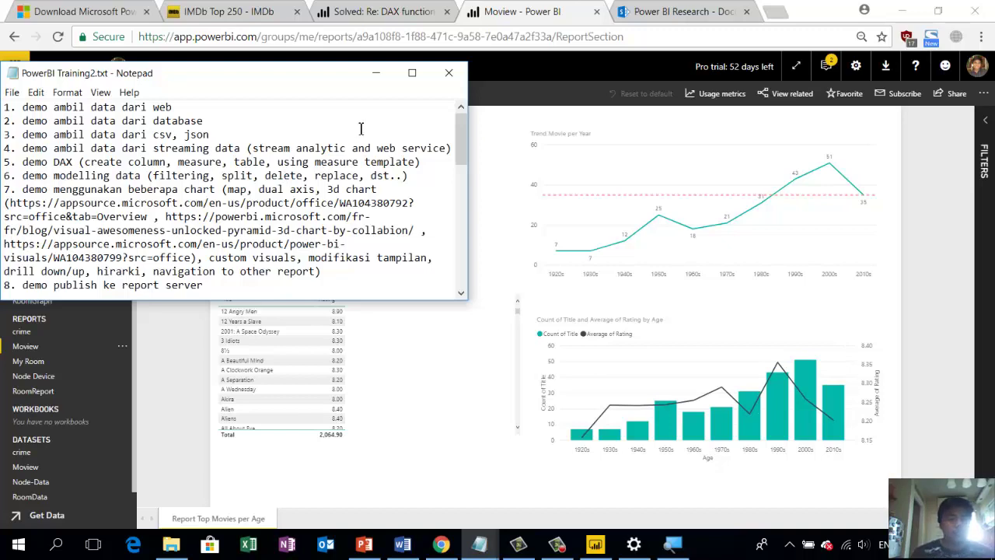
pyautogui.click(377, 73)
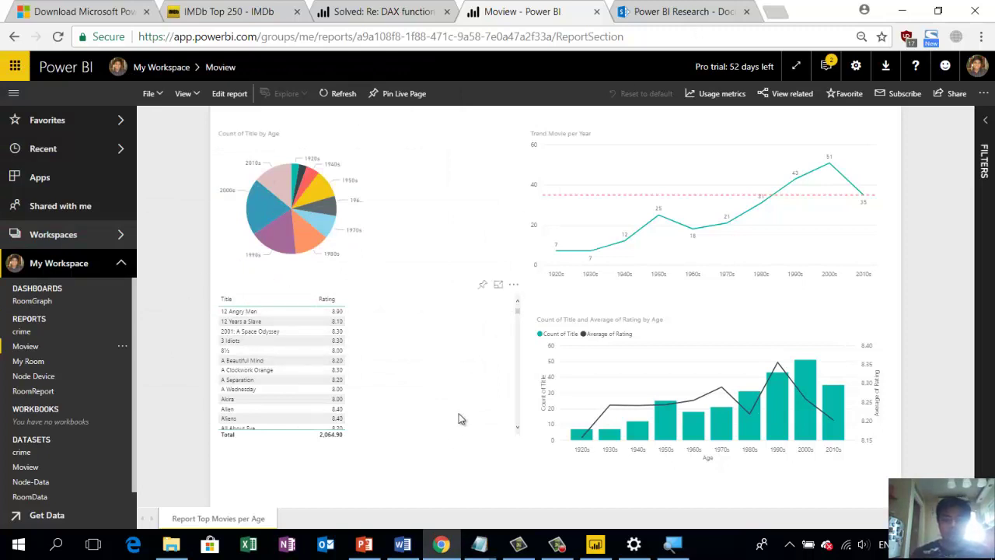
pyautogui.moveTo(483, 550)
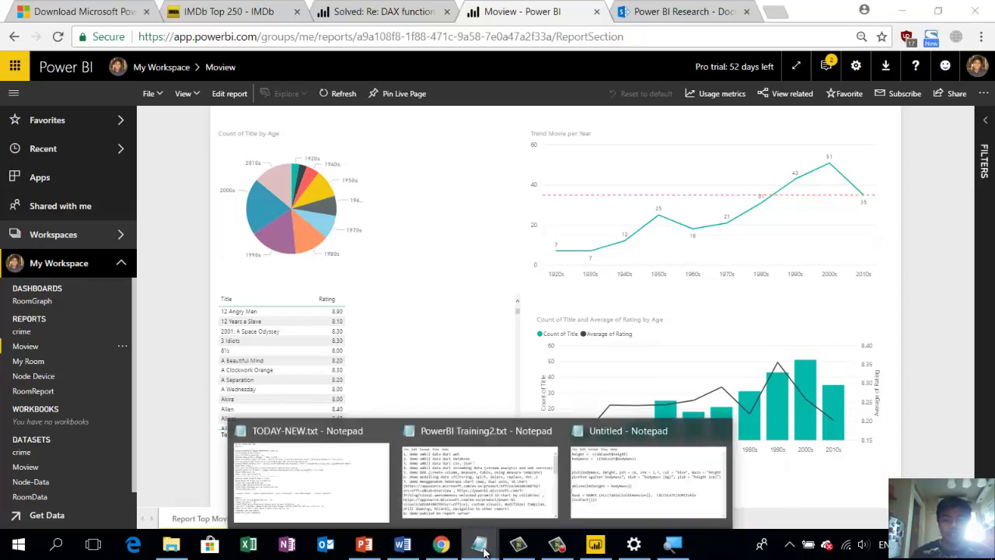
# - Switch to the Moview file in Power BI Desktop, dismiss the publishing dialog and add a new report page
pyautogui.click(595, 544)
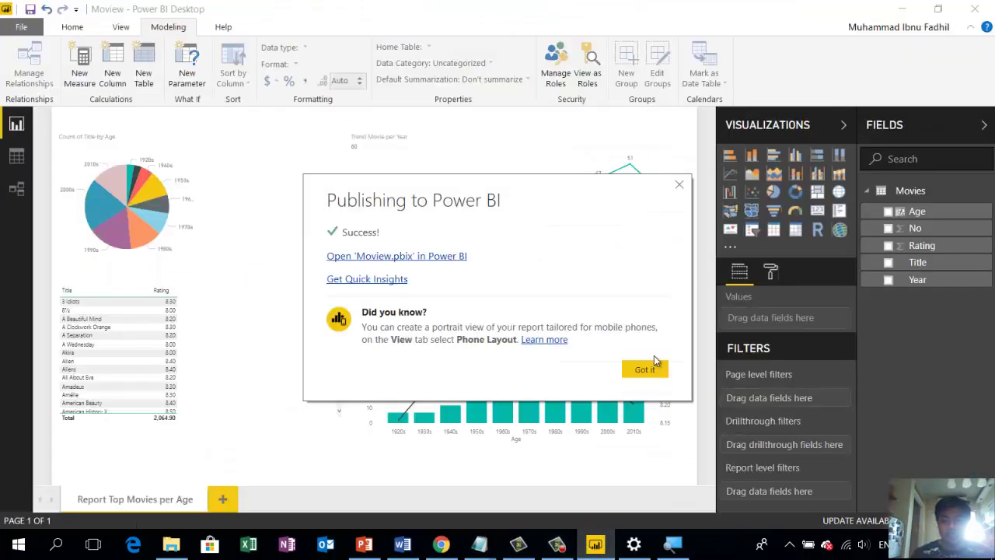
pyautogui.click(679, 186)
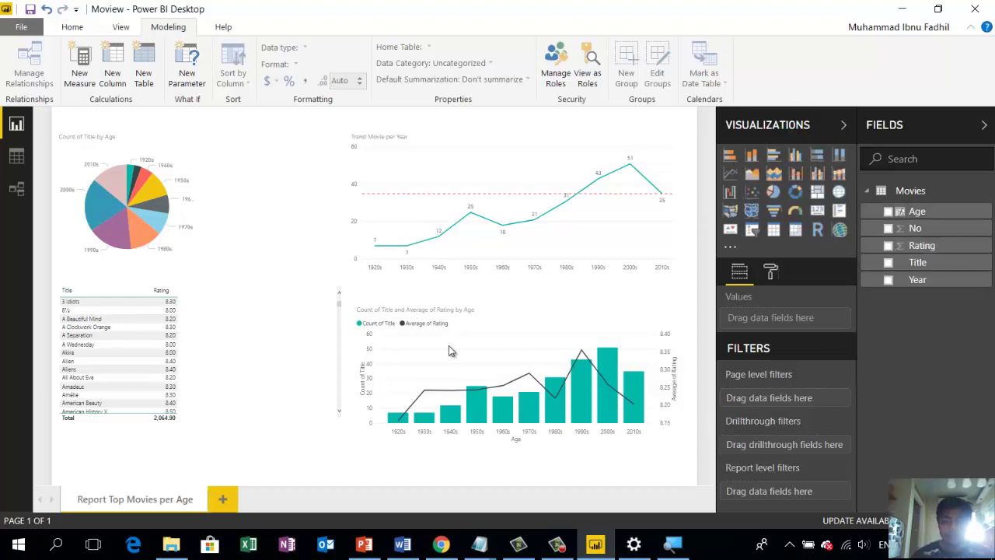
pyautogui.click(222, 501)
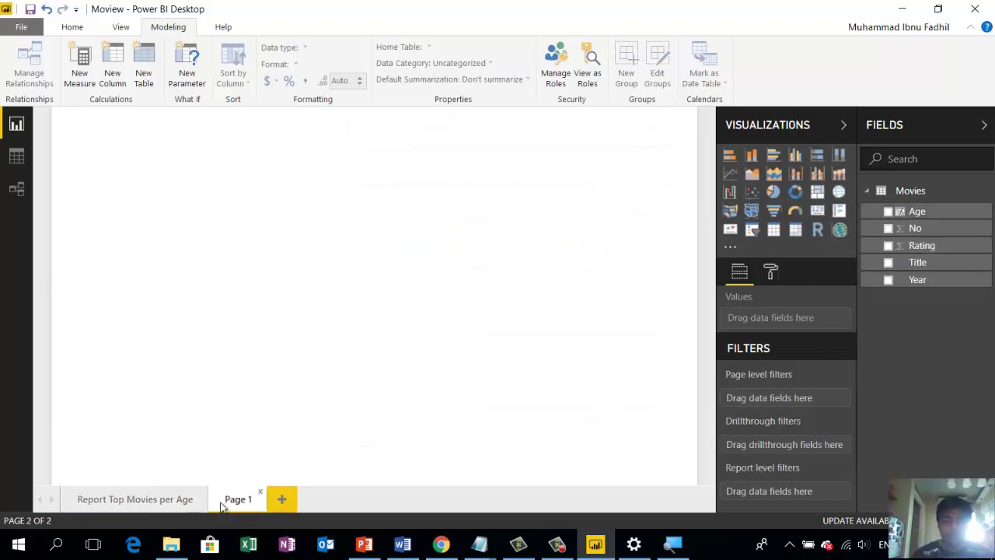
# - Search the visuals marketplace for "prediction" and import the Time Series Forecasting Chart into the report
pyautogui.click(731, 250)
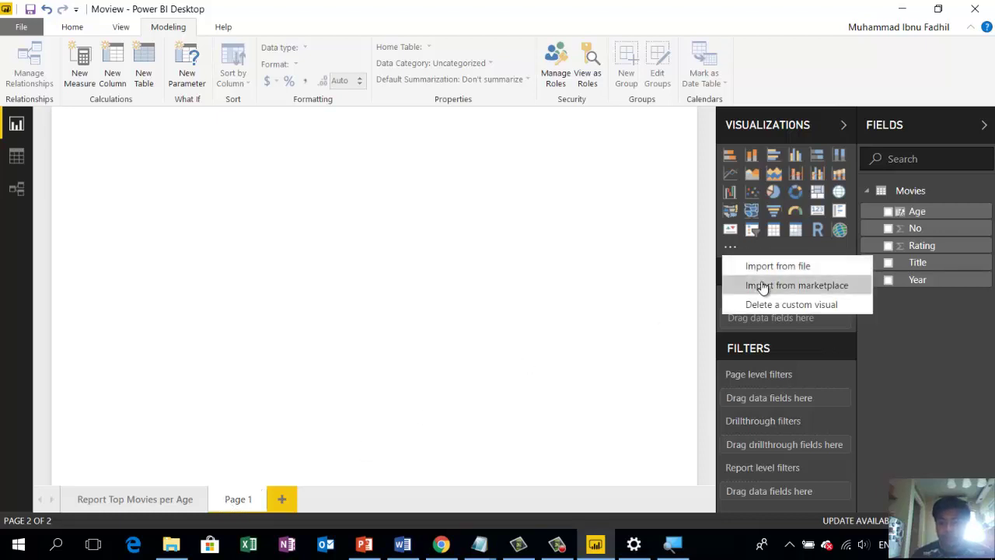
pyautogui.click(797, 286)
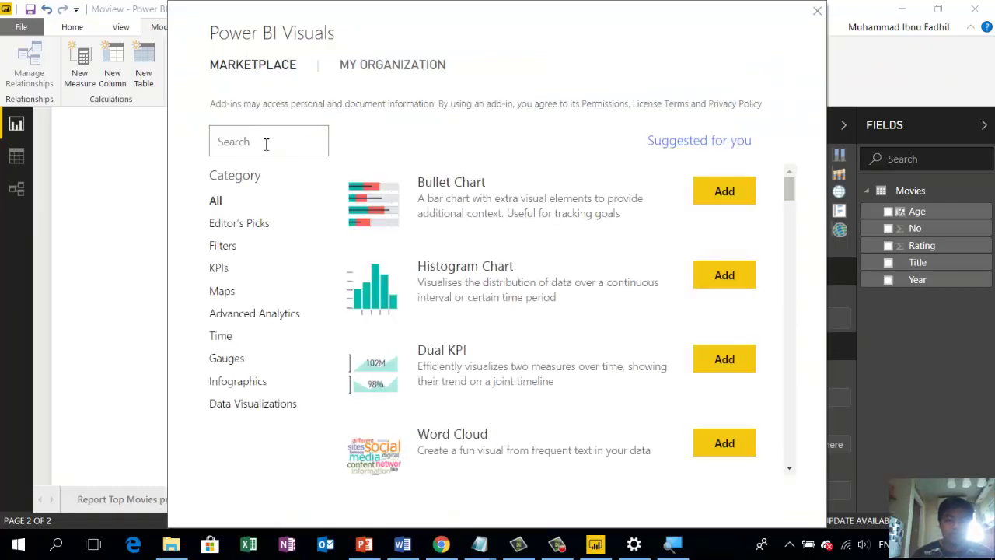
pyautogui.click(266, 144)
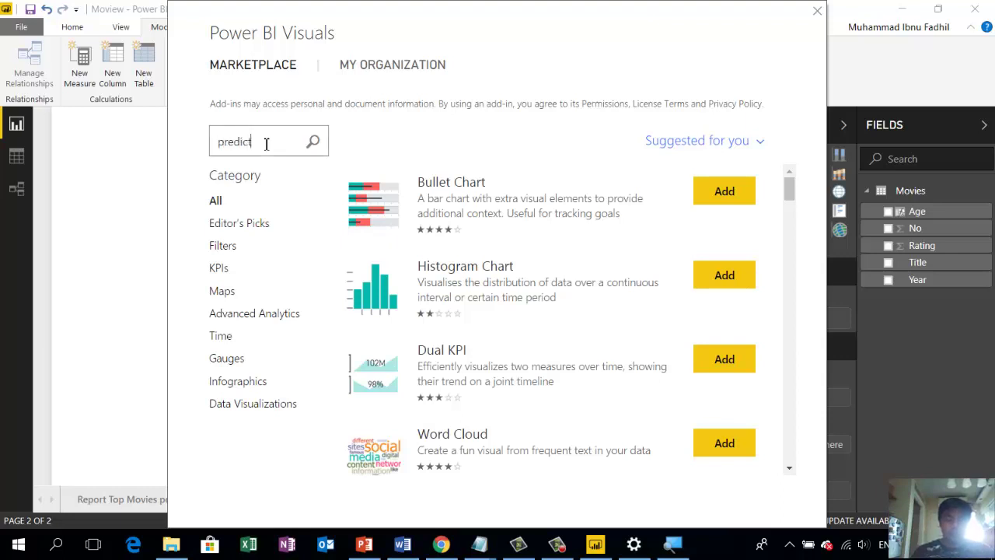
pyautogui.press('Return')
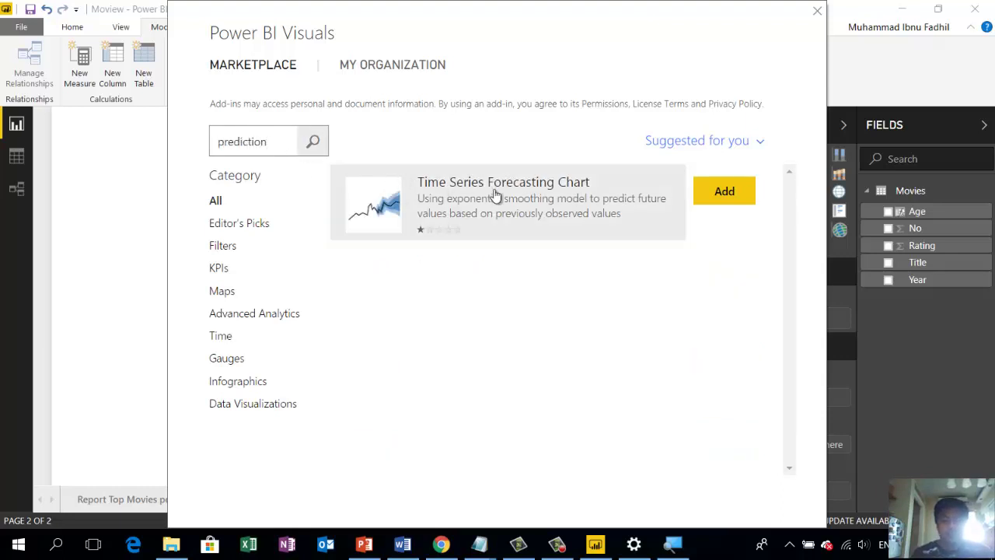
pyautogui.click(495, 196)
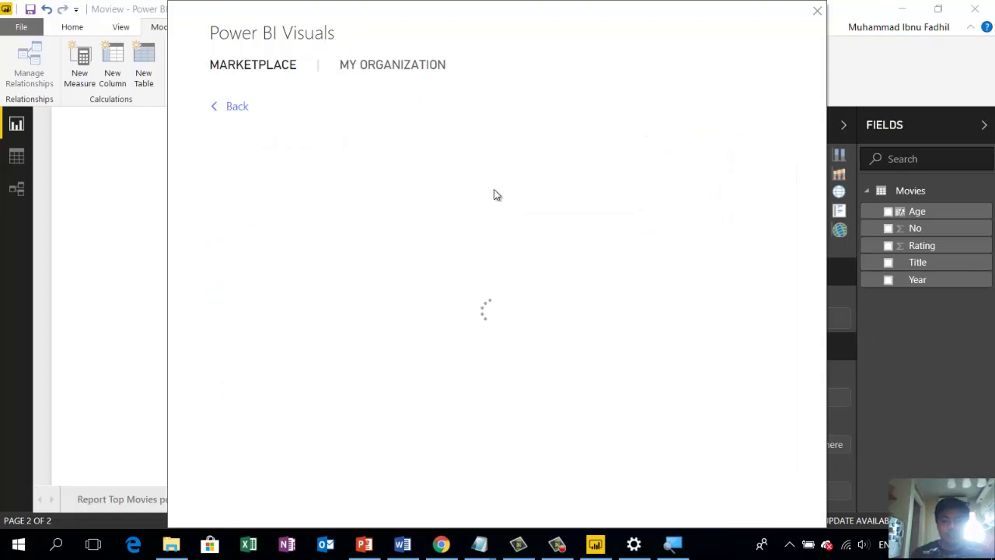
pyautogui.click(217, 109)
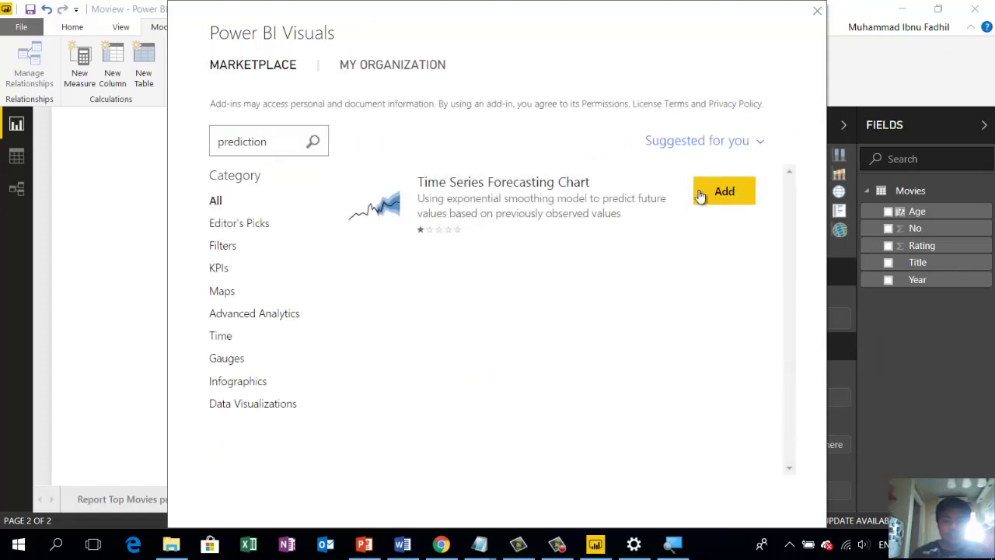
pyautogui.click(732, 192)
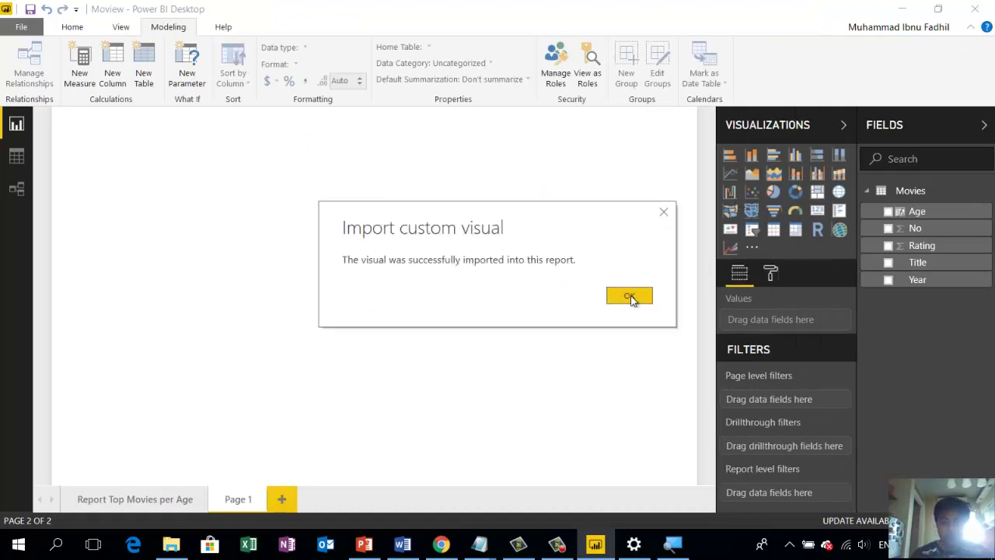
pyautogui.click(630, 298)
# - Place the Time Series Forecasting Chart on Page 1 and widen it to more than half the page width
pyautogui.click(732, 249)
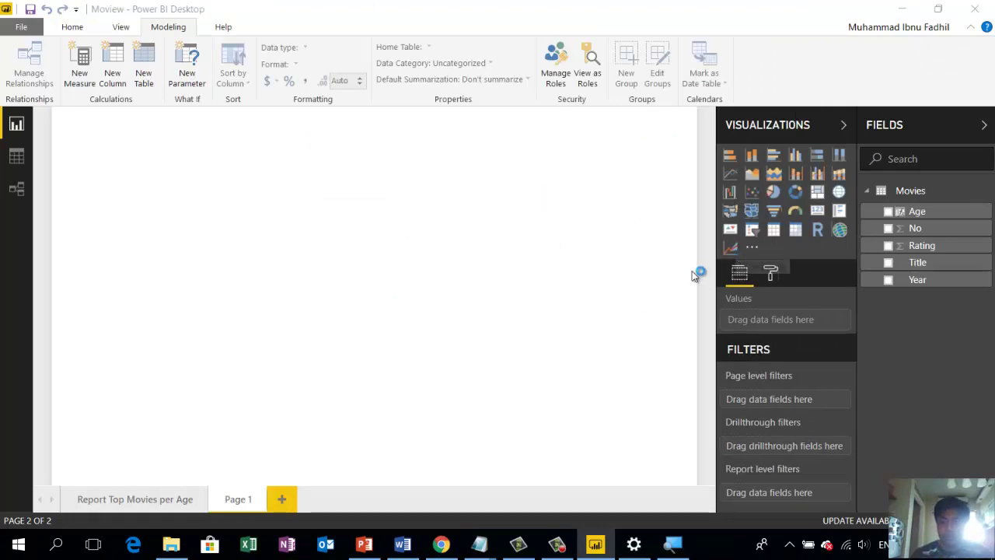
pyautogui.click(507, 313)
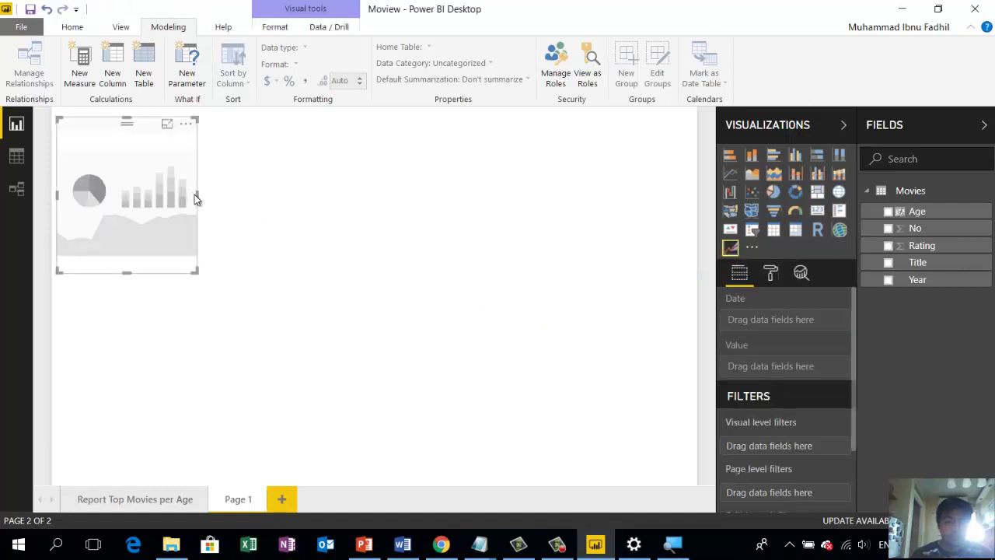
pyautogui.moveTo(197, 194); pyautogui.dragTo(457, 229)
pyautogui.click(238, 267)
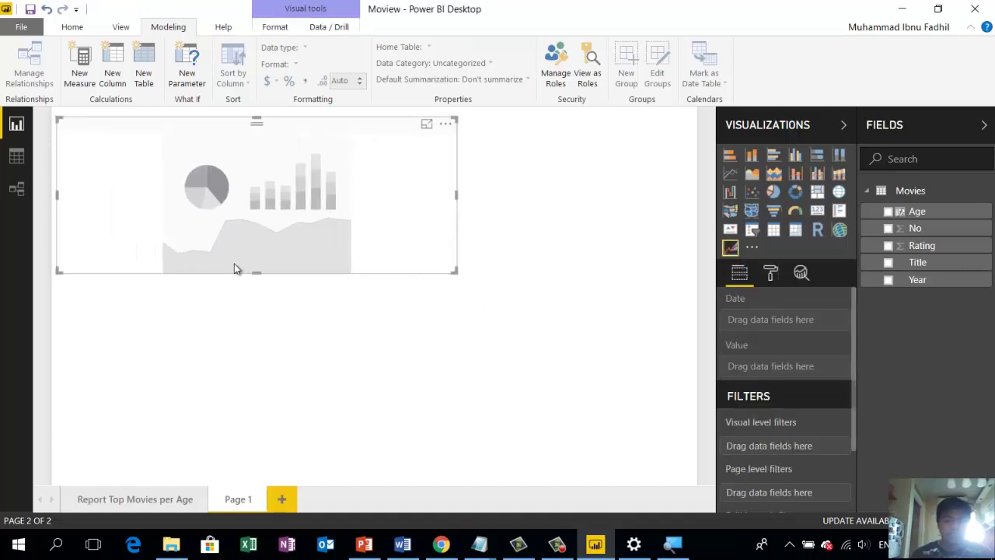
# - Make the forecasting chart taller and try to assign the Age field from Movies as its Date
pyautogui.moveTo(260, 274); pyautogui.dragTo(257, 374)
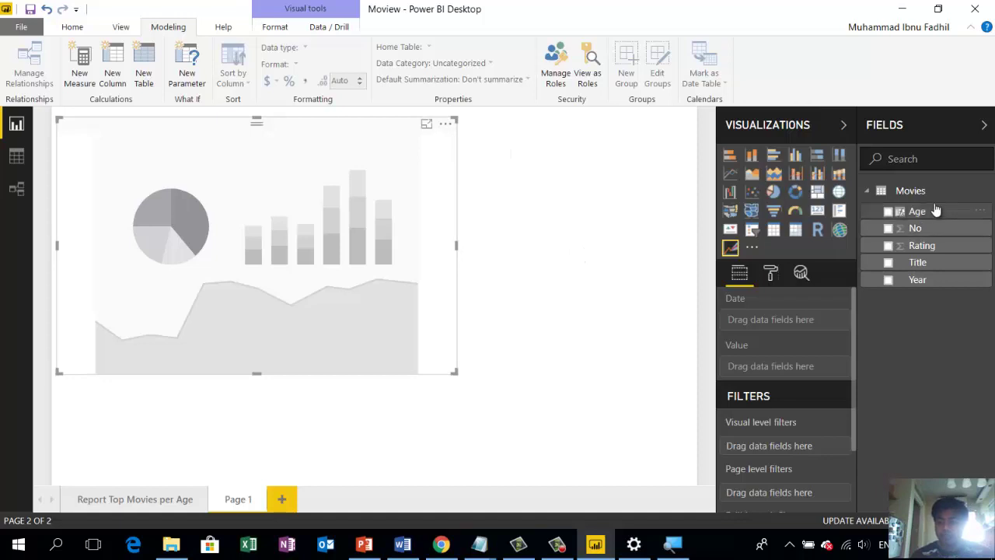
pyautogui.moveTo(936, 211); pyautogui.dragTo(739, 322)
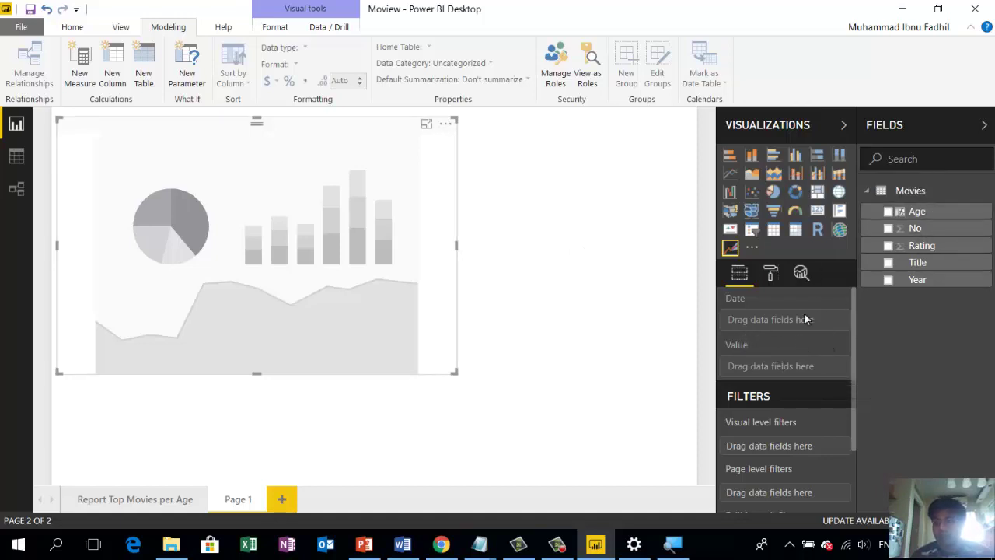
# - Connect to the Access database xtreme.mdb in C:\experiment\PowerBI\sample-data as a new data source
pyautogui.click(87, 30)
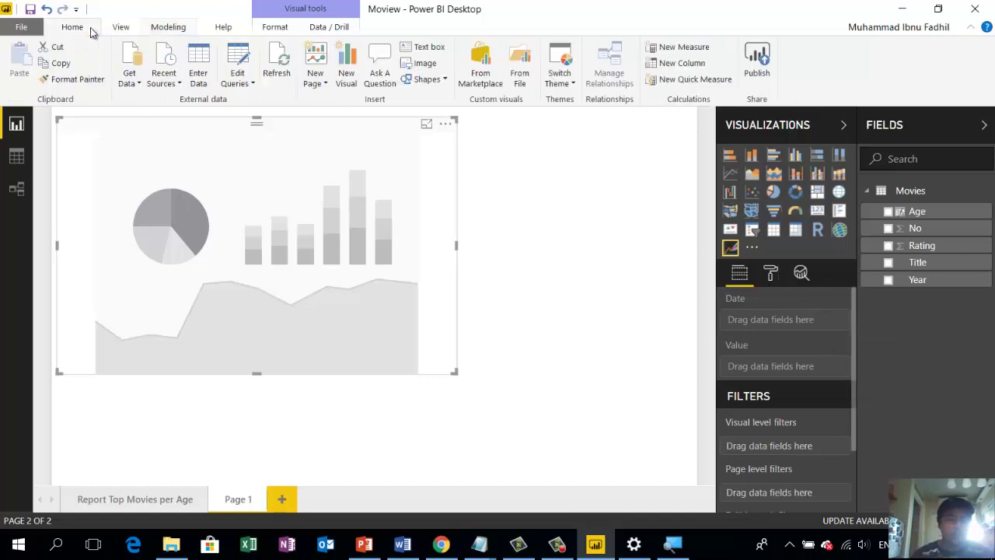
pyautogui.click(127, 66)
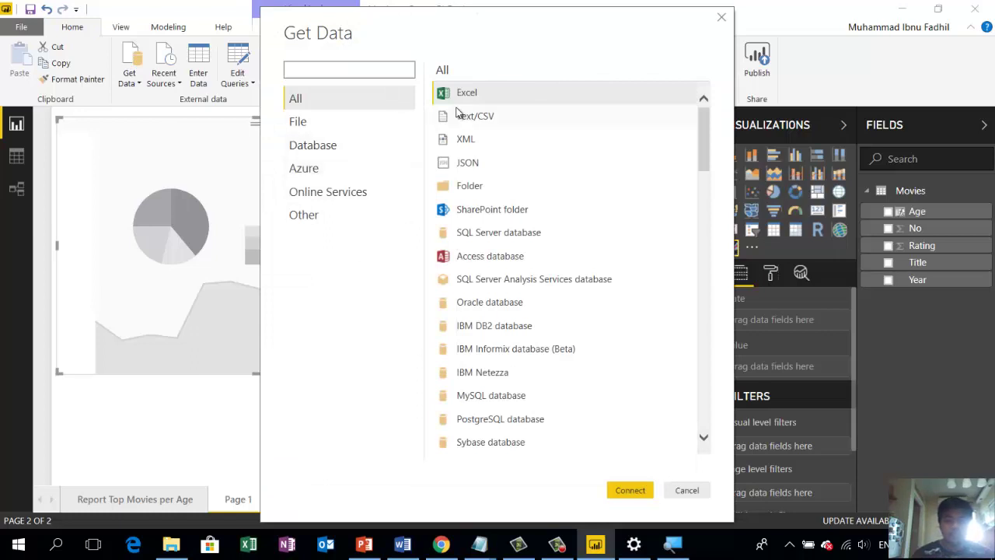
pyautogui.click(358, 152)
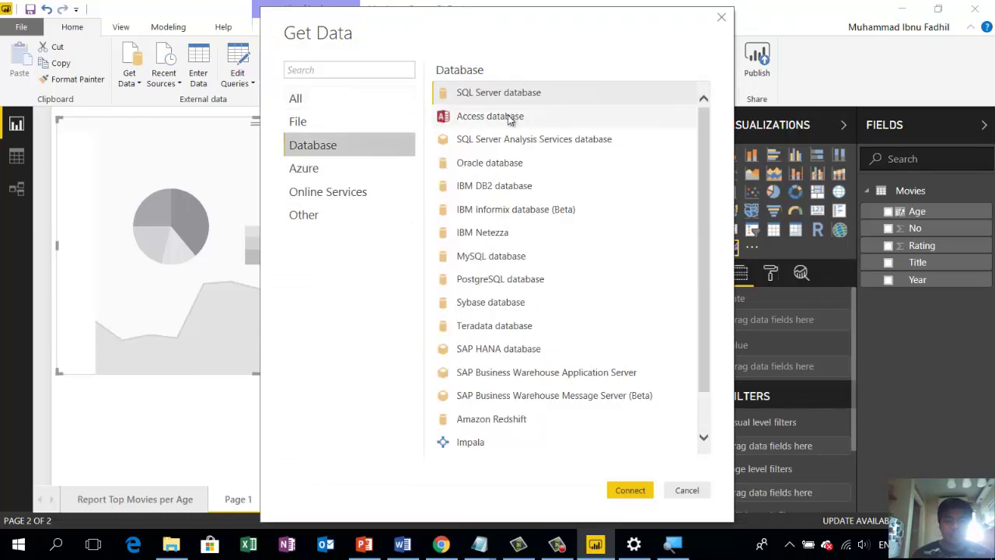
pyautogui.doubleClick(508, 116)
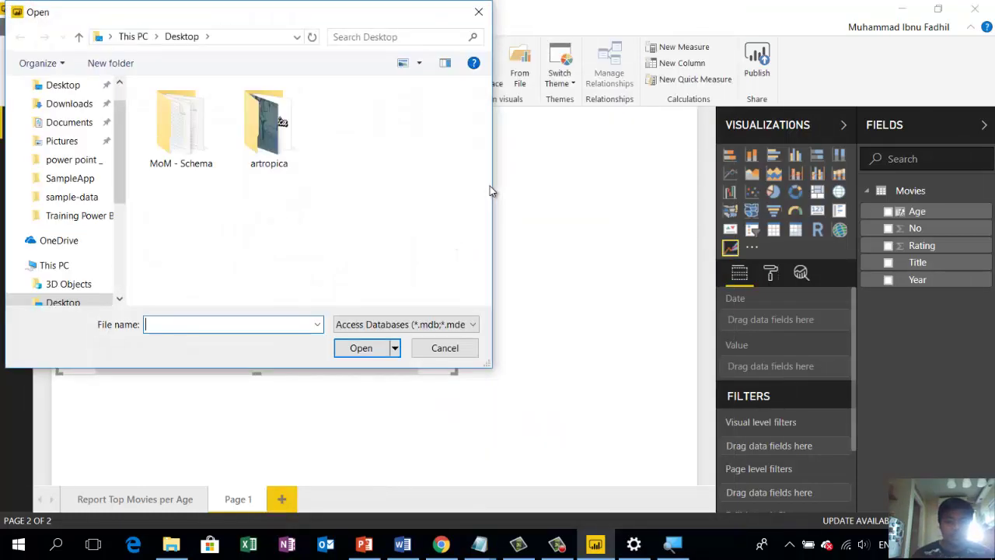
pyautogui.click(171, 542)
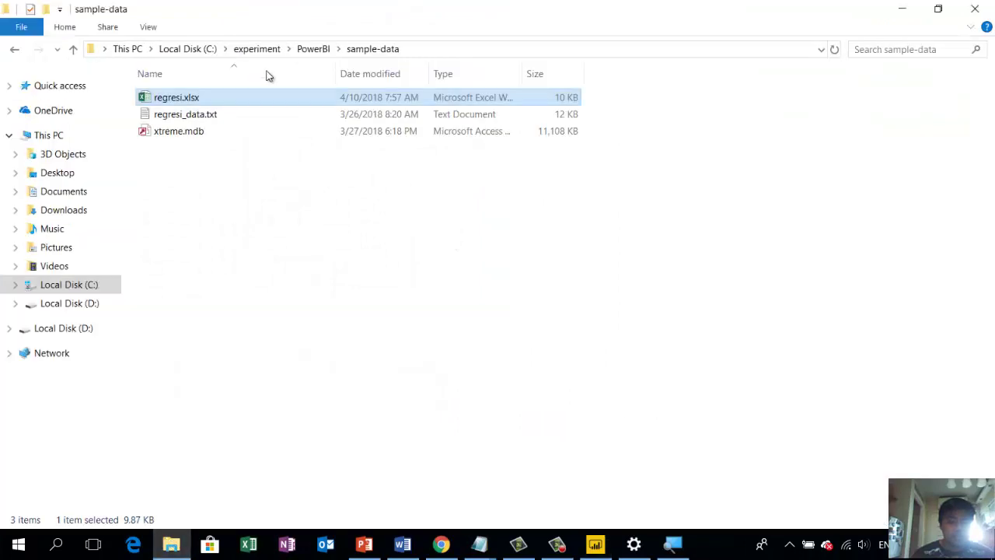
pyautogui.click(444, 51)
pyautogui.hotkey('ctrl', 'c')
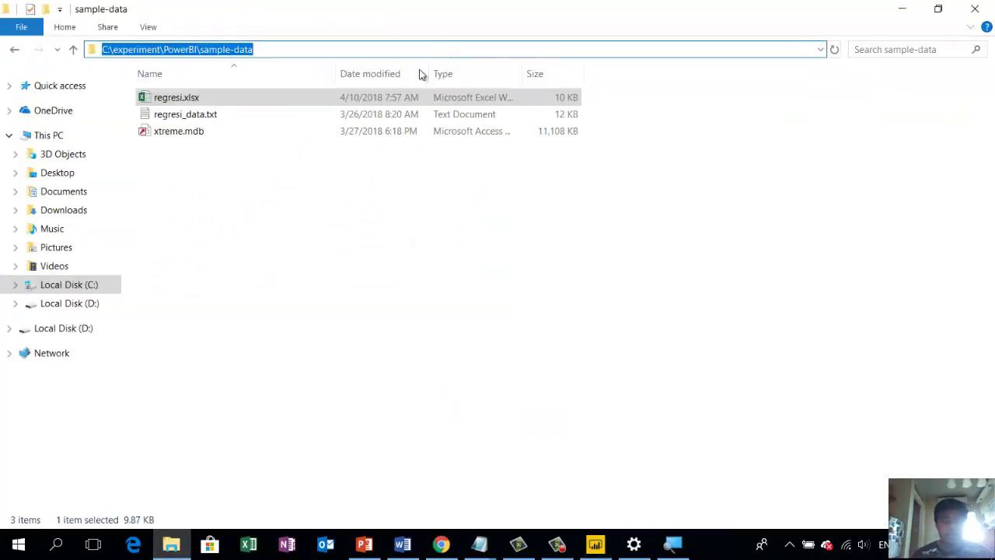
pyautogui.hotkey('alt', 'Tab')
pyautogui.hotkey('ctrl', 'v')
pyautogui.press('Return')
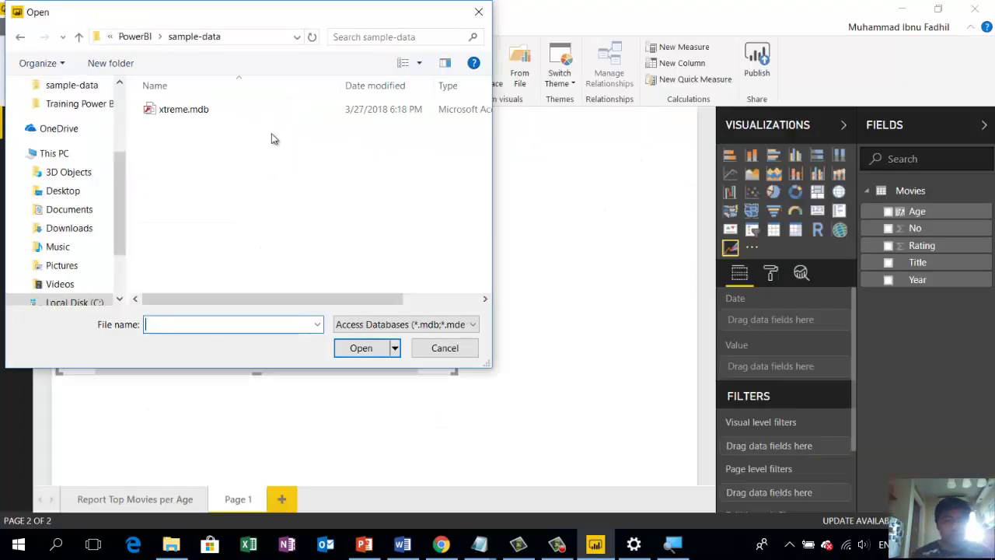
pyautogui.doubleClick(233, 113)
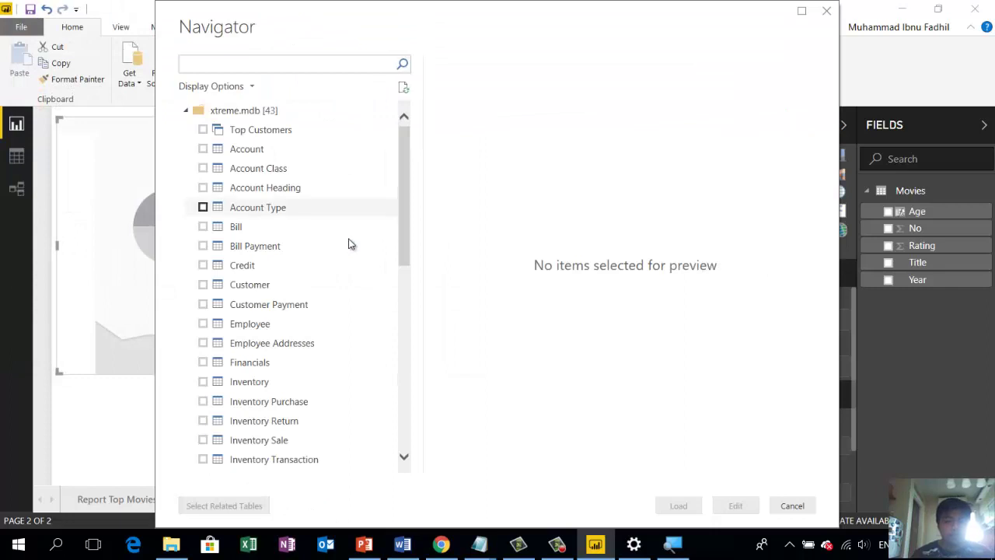
# - Select the Orders, Orders Detail and Product tables of xtreme.mdb for import, previewing their data
pyautogui.scroll(-3, 404, 322)
pyautogui.scroll(-5, 407, 319)
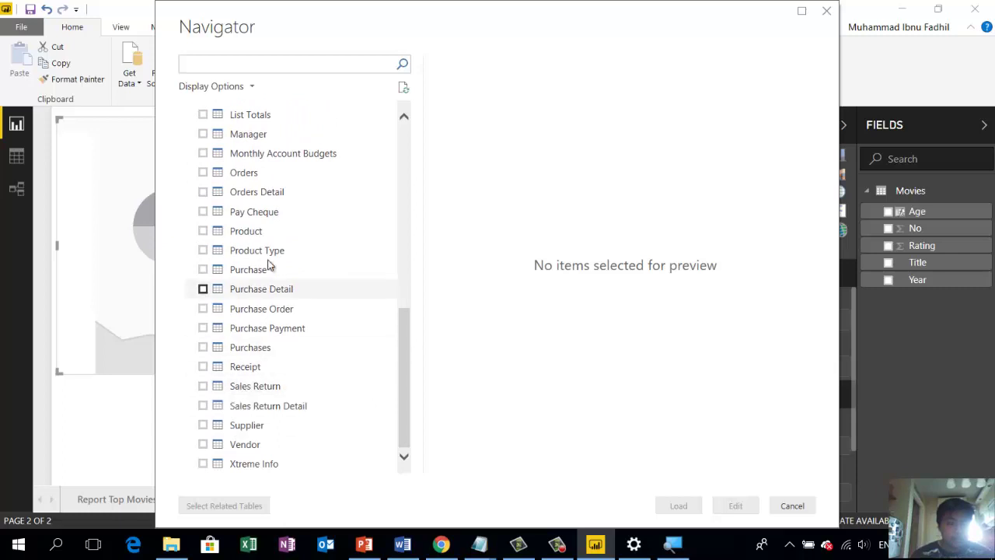
pyautogui.click(269, 176)
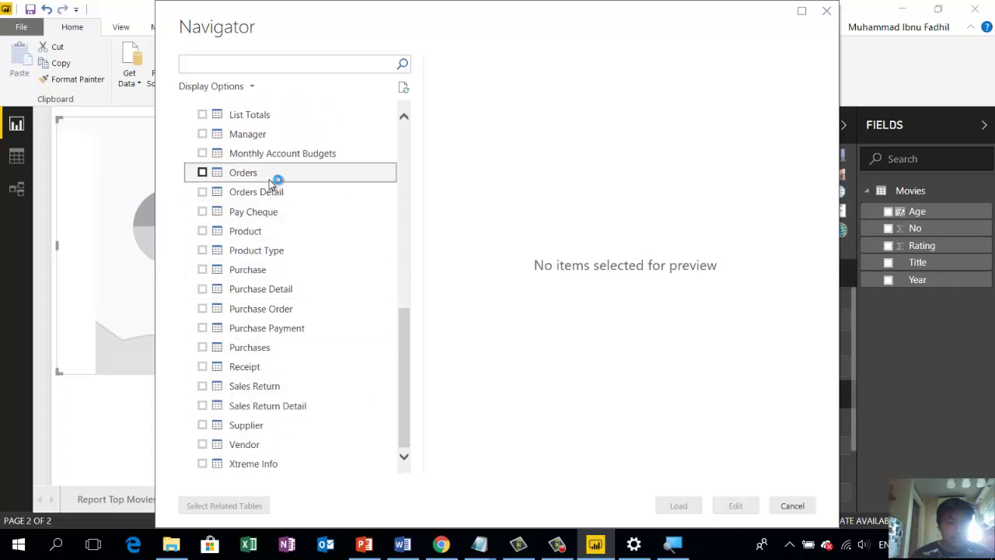
pyautogui.click(202, 173)
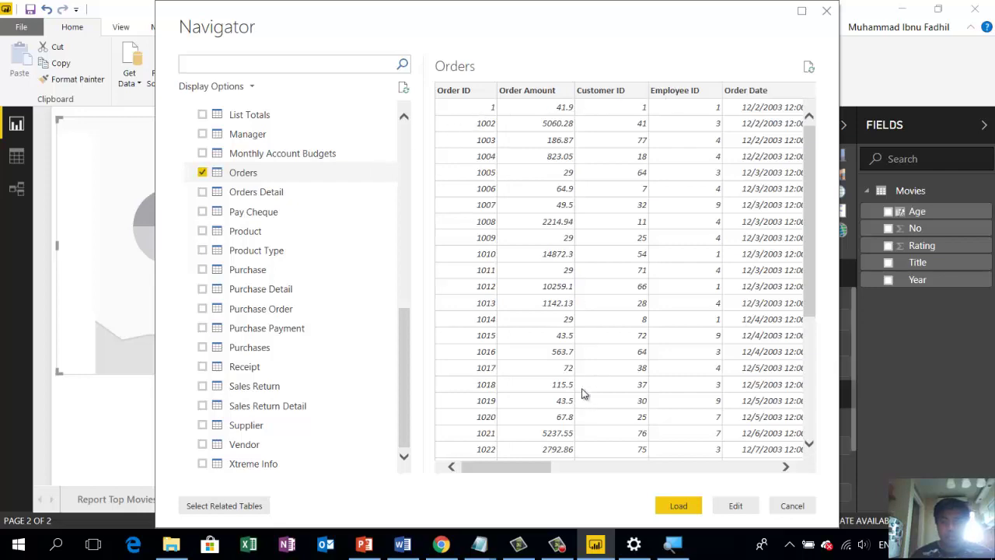
pyautogui.moveTo(536, 467); pyautogui.dragTo(535, 490)
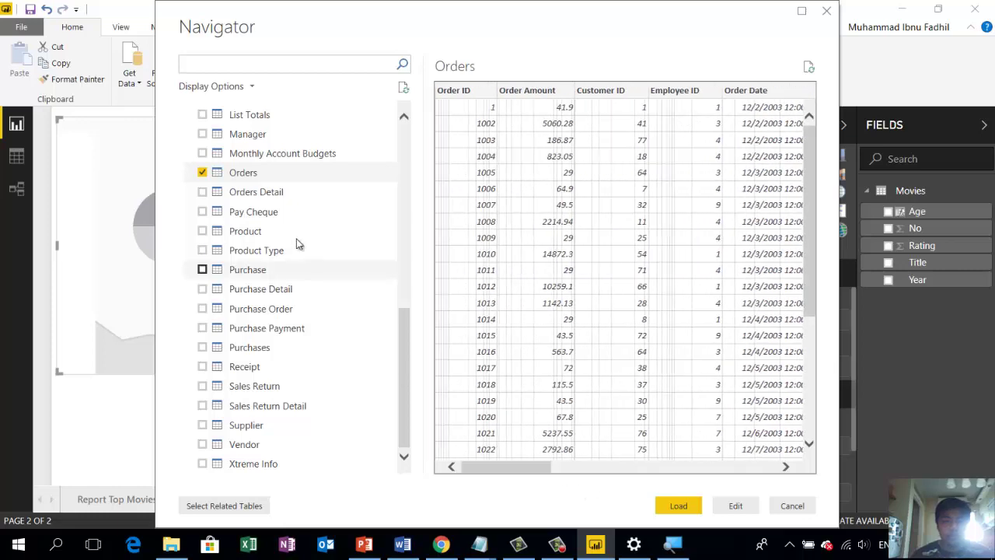
pyautogui.click(288, 193)
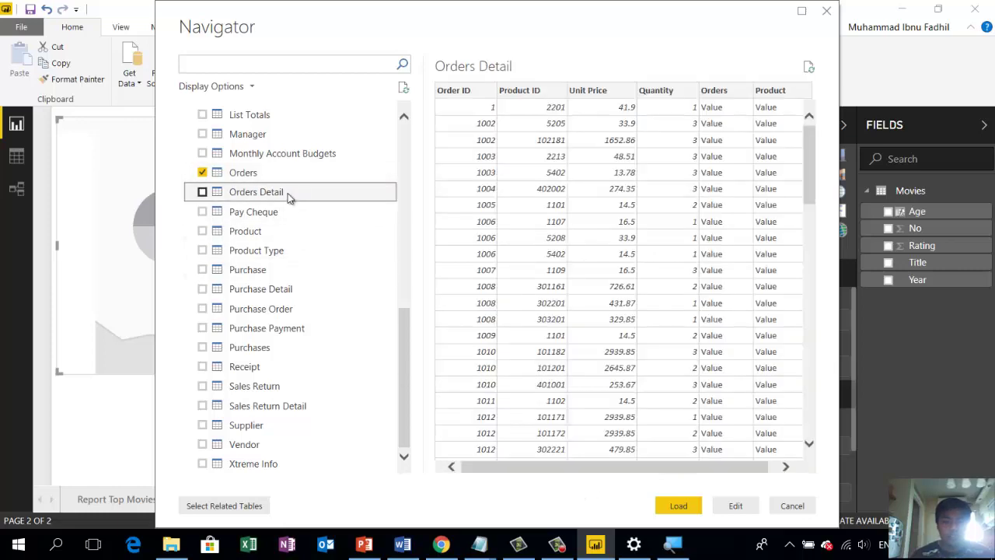
pyautogui.click(202, 193)
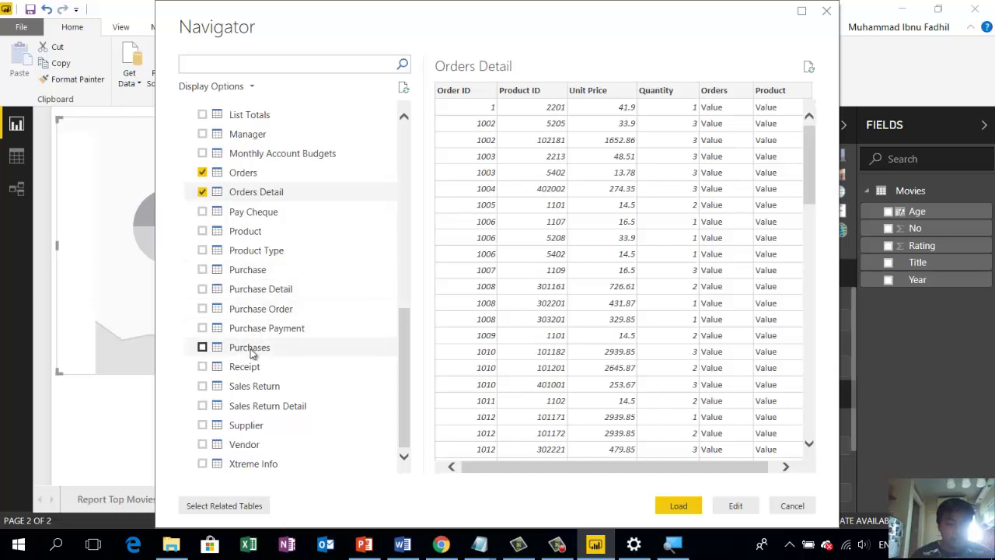
pyautogui.click(202, 231)
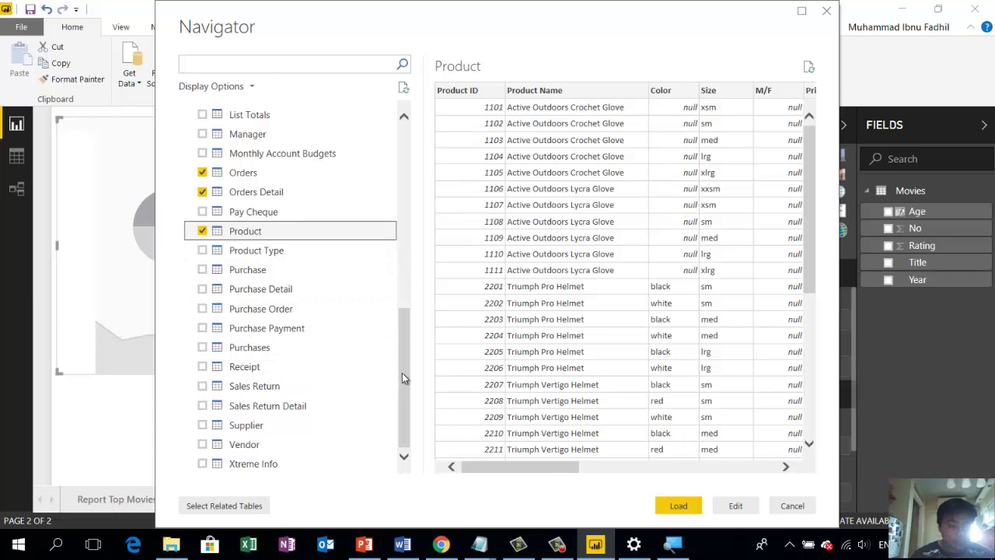
# - Preview the Customer table's columns, add it to the selection and load the selected tables into the report
pyautogui.moveTo(402, 372); pyautogui.dragTo(411, 189)
pyautogui.scroll(-1, 286, 243)
pyautogui.click(280, 246)
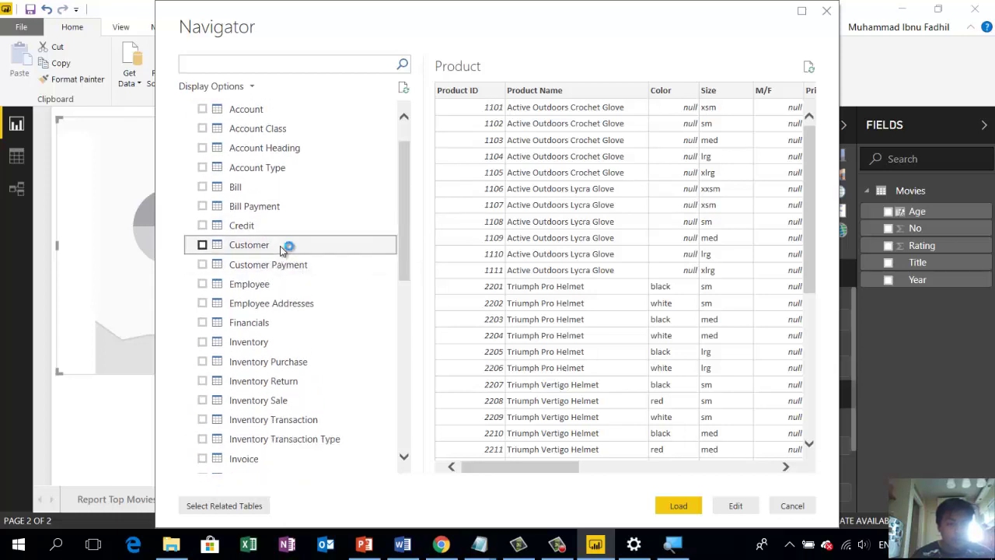
pyautogui.moveTo(507, 469); pyautogui.dragTo(796, 509)
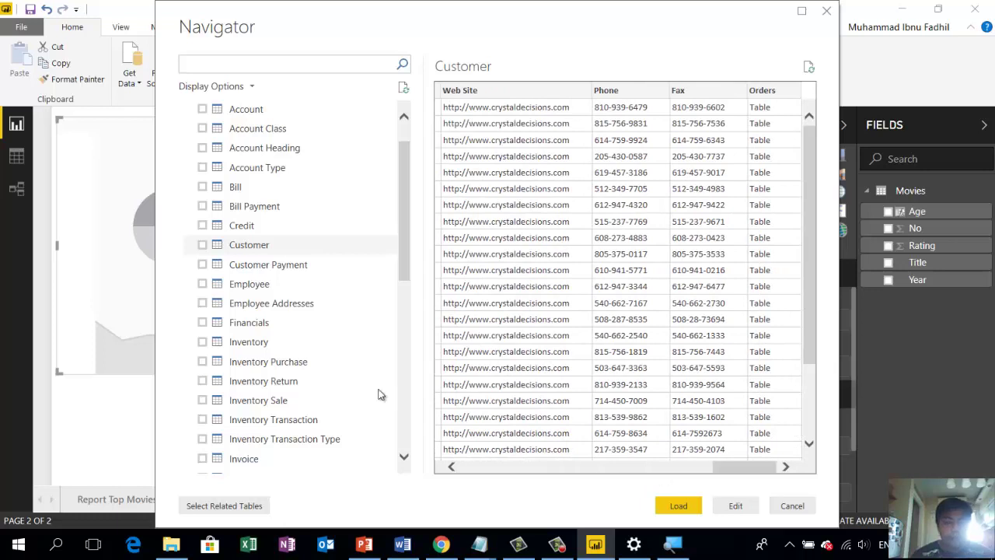
pyautogui.click(203, 246)
pyautogui.click(695, 506)
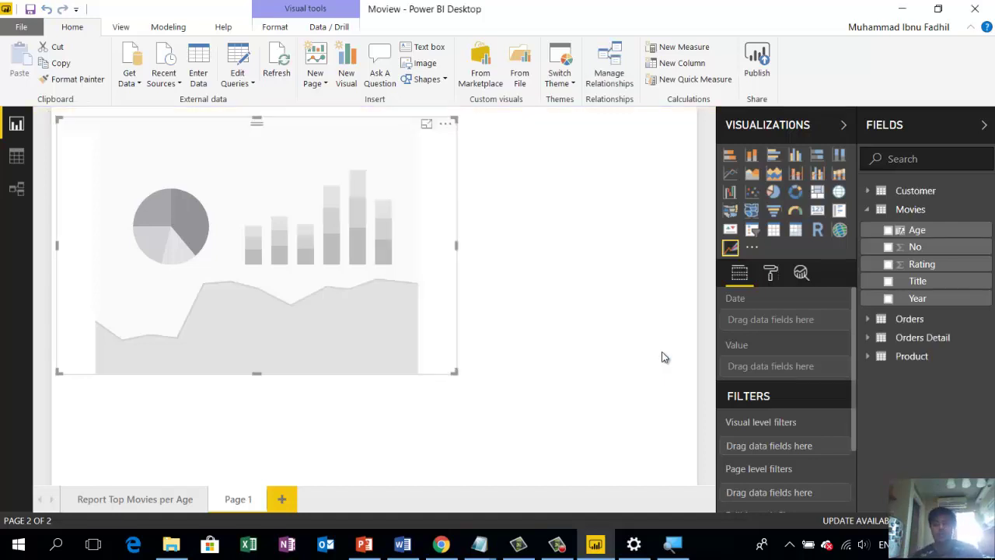
pyautogui.click(618, 73)
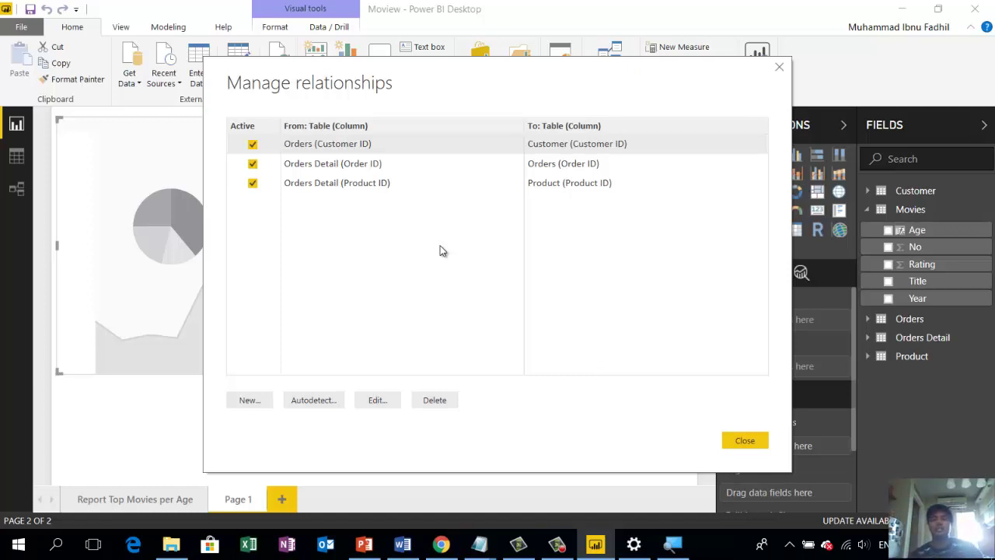
pyautogui.click(262, 405)
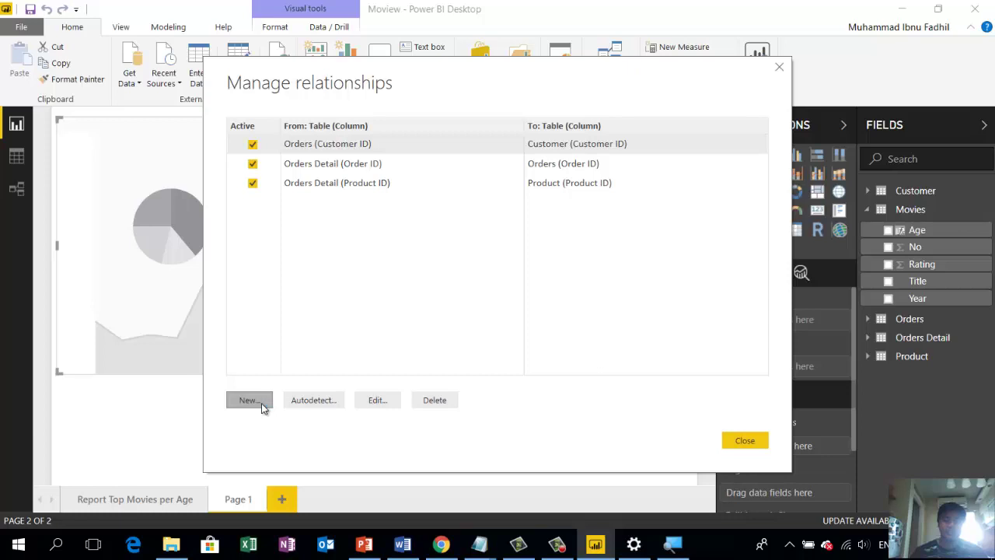
pyautogui.click(348, 122)
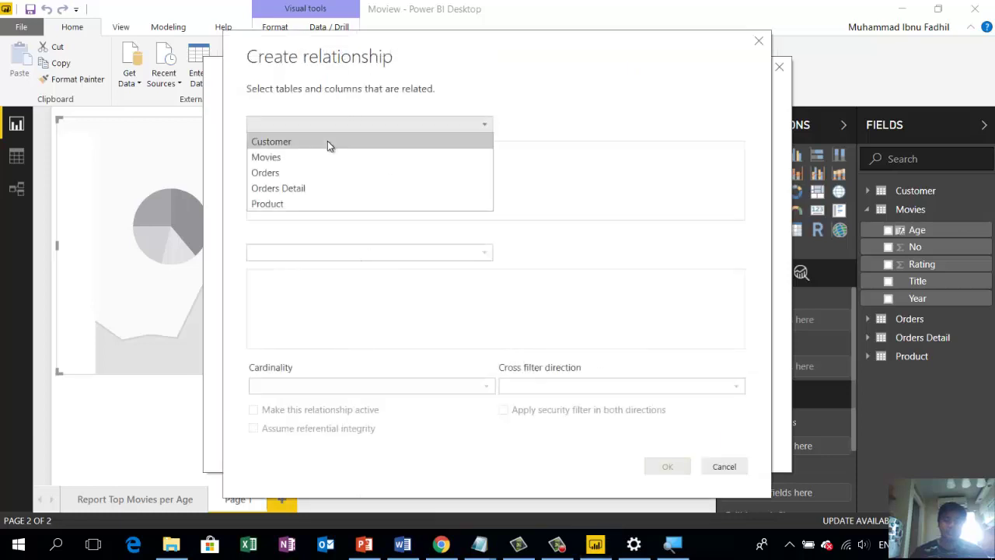
pyautogui.click(327, 143)
pyautogui.click(352, 256)
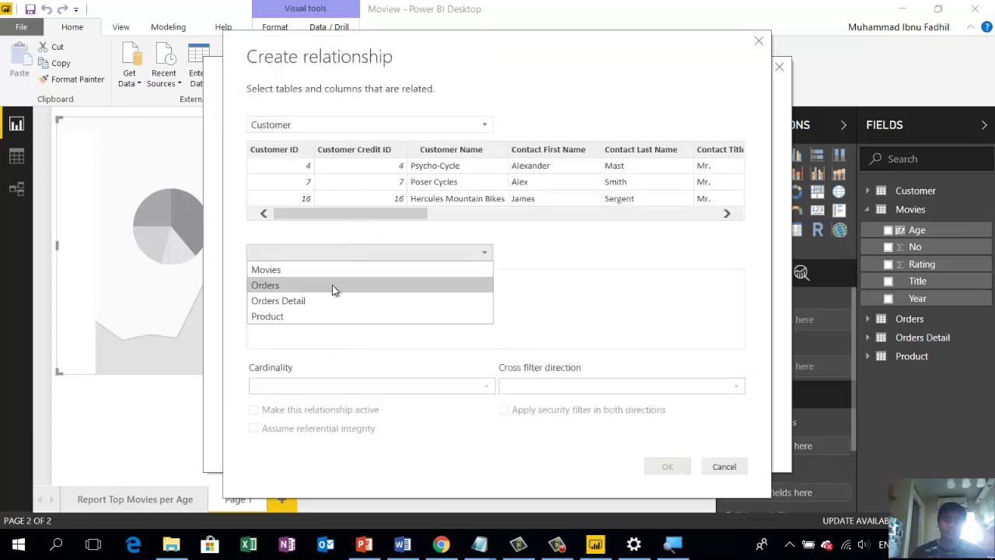
pyautogui.click(333, 286)
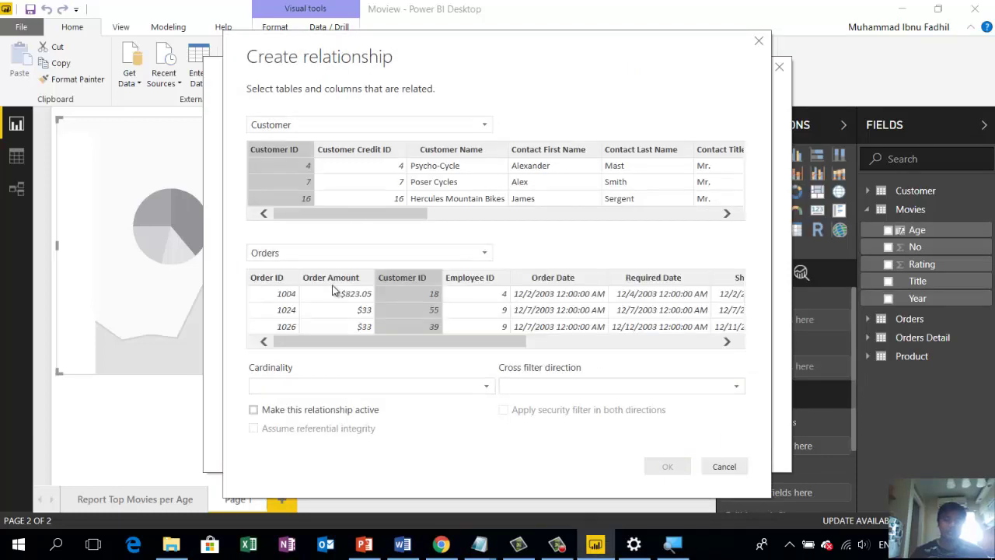
pyautogui.click(378, 152)
pyautogui.click(462, 281)
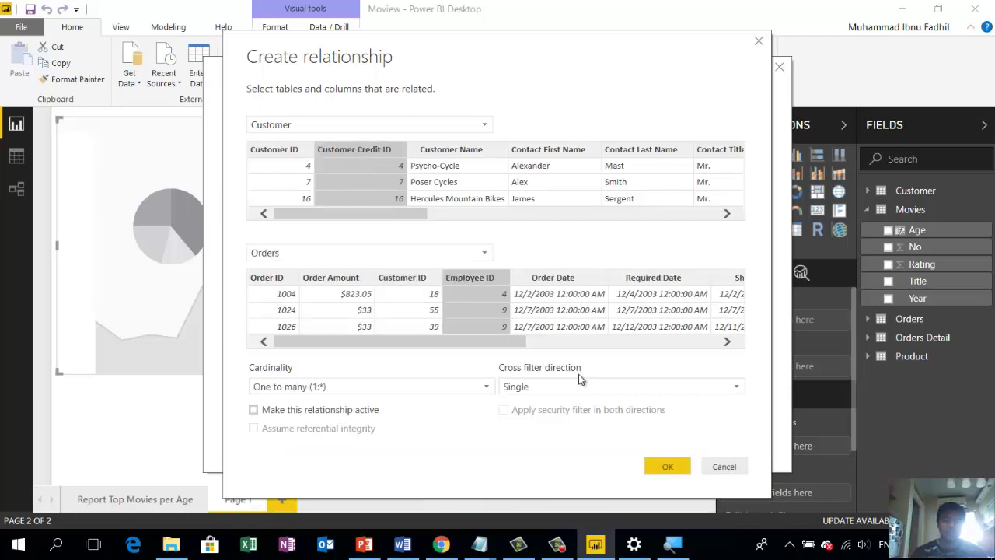
pyautogui.click(400, 388)
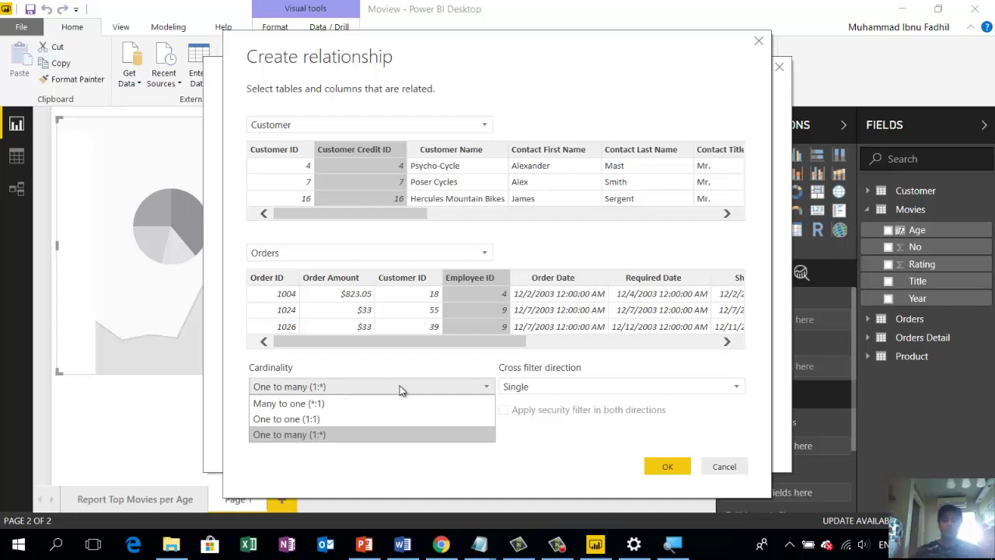
pyautogui.click(738, 470)
pyautogui.click(738, 470)
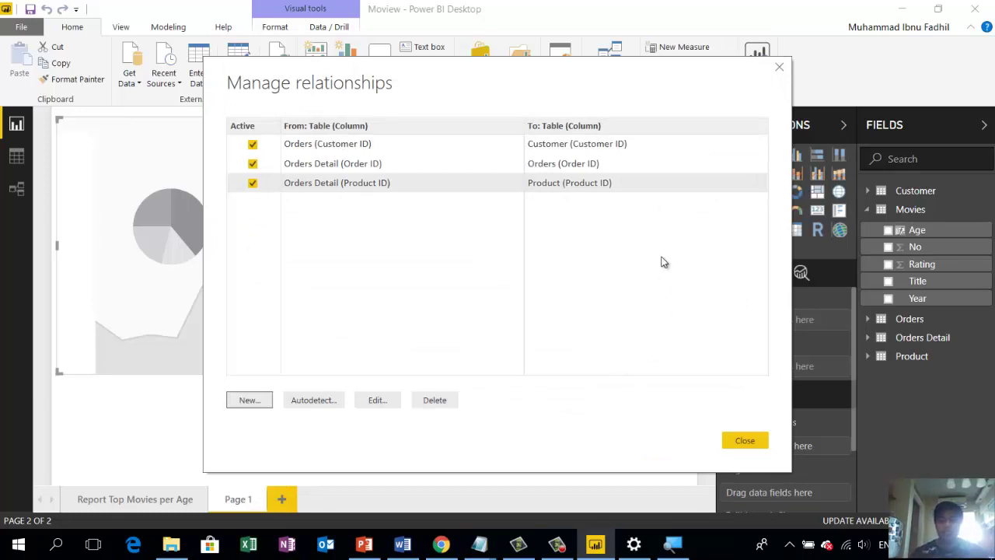
pyautogui.click(734, 441)
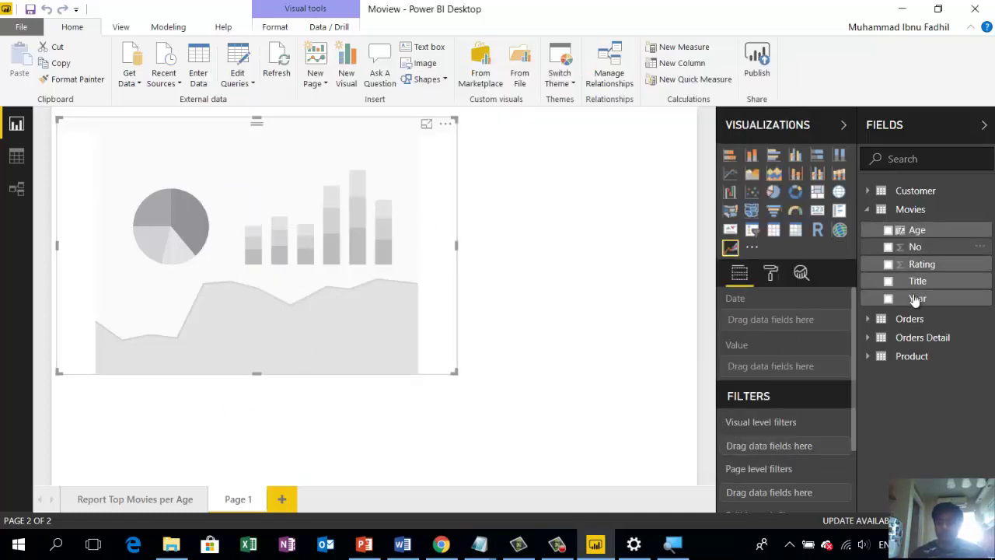
# - Assign Order Date from Orders as the forecasting chart's Date and Quantity from Orders Detail as its Value
pyautogui.click(867, 324)
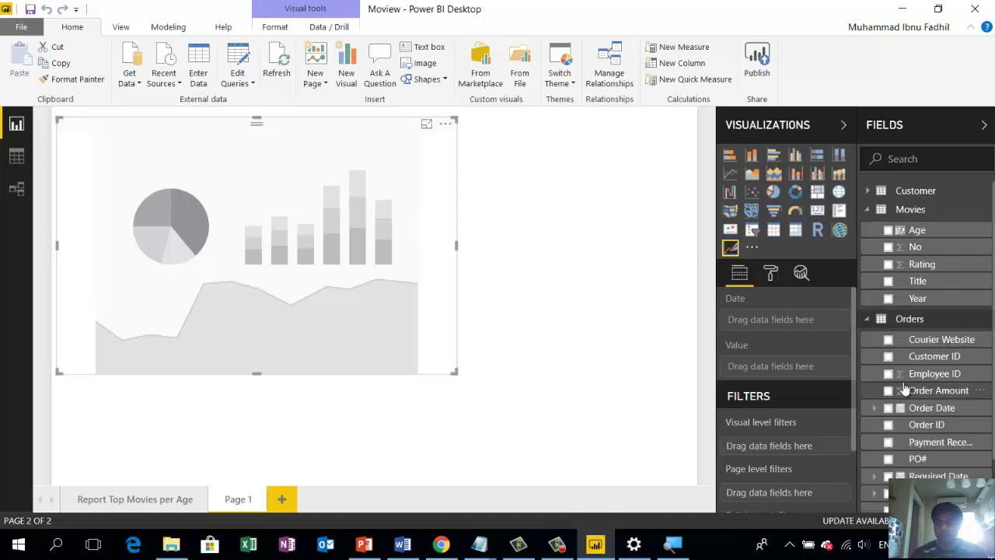
pyautogui.moveTo(923, 412); pyautogui.dragTo(805, 314)
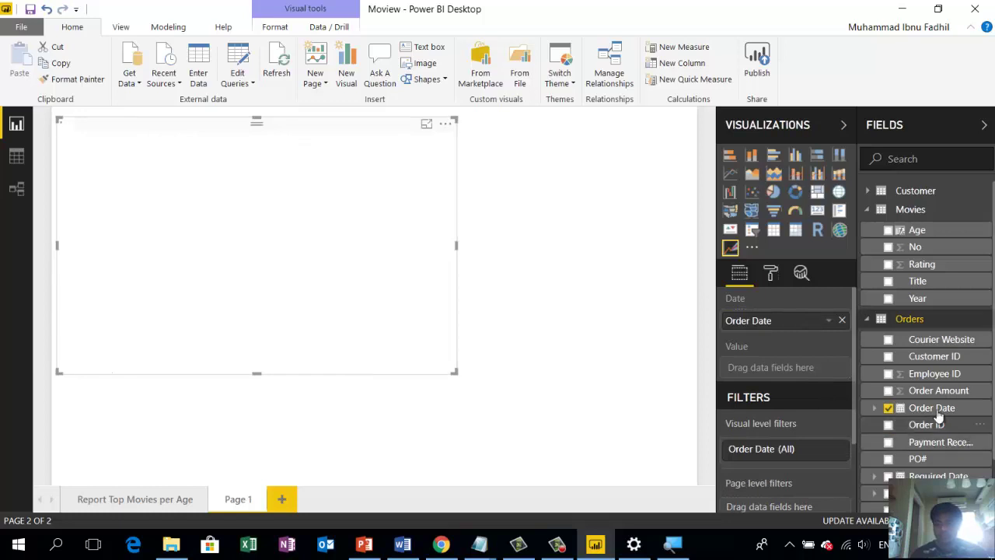
pyautogui.scroll(-2, 942, 414)
pyautogui.scroll(2, 956, 430)
pyautogui.click(868, 321)
pyautogui.click(868, 339)
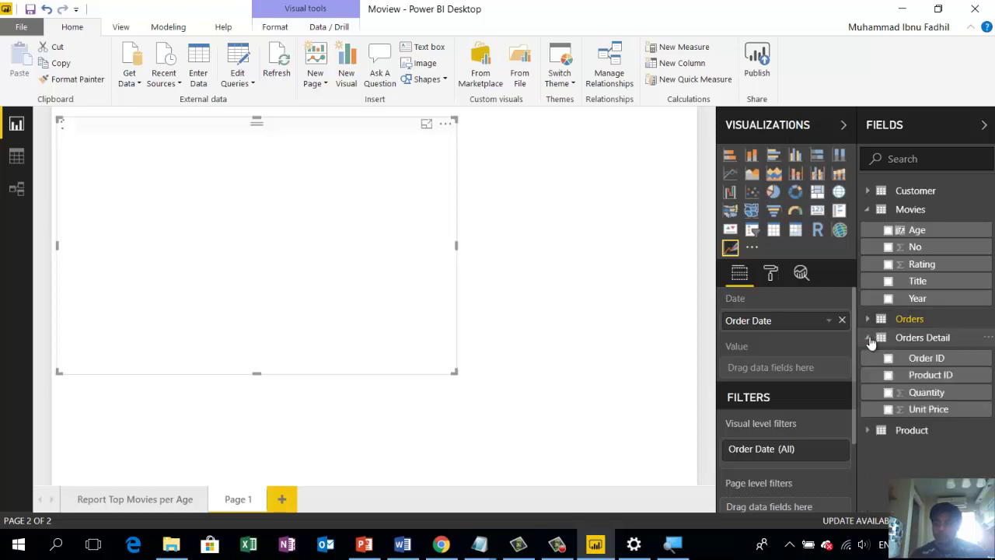
pyautogui.moveTo(927, 393); pyautogui.dragTo(781, 373)
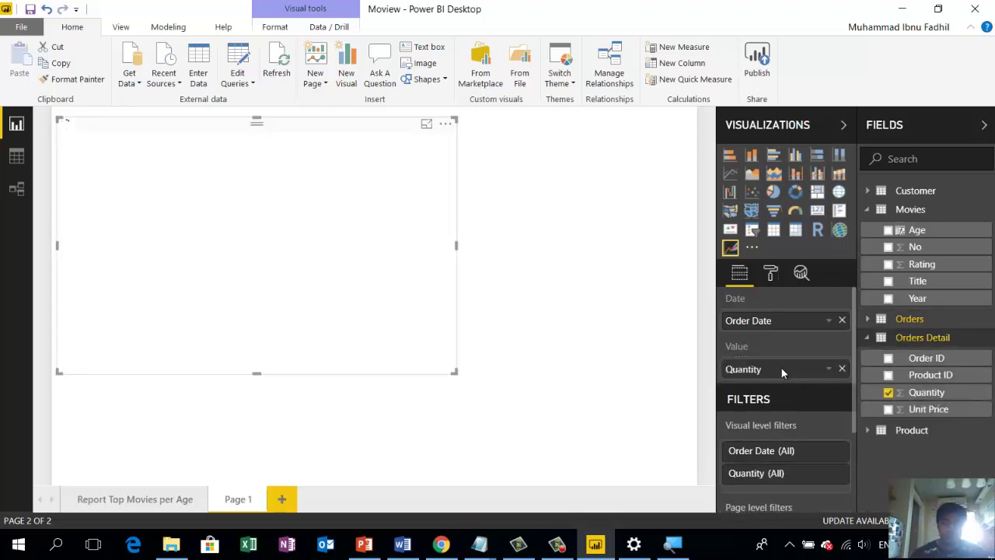
pyautogui.click(829, 322)
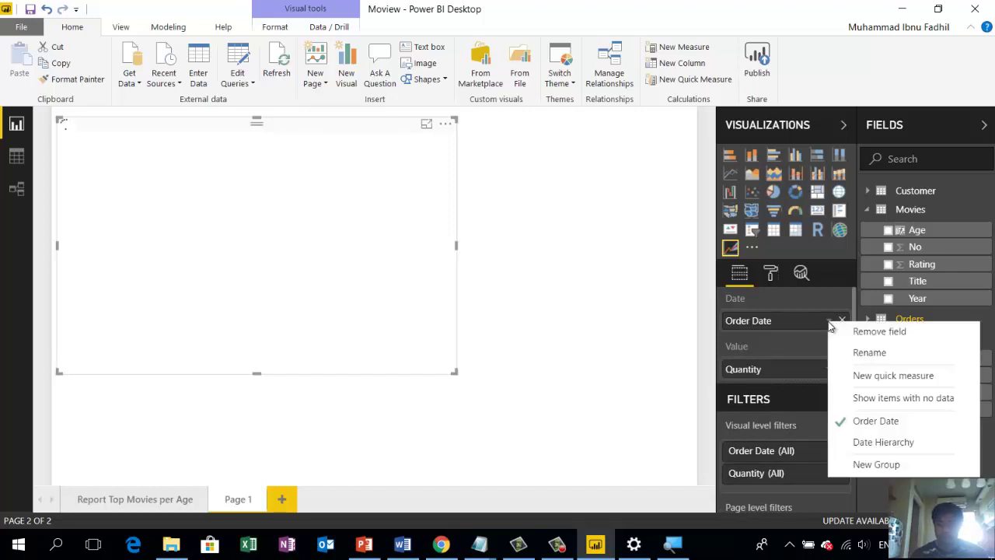
pyautogui.click(792, 348)
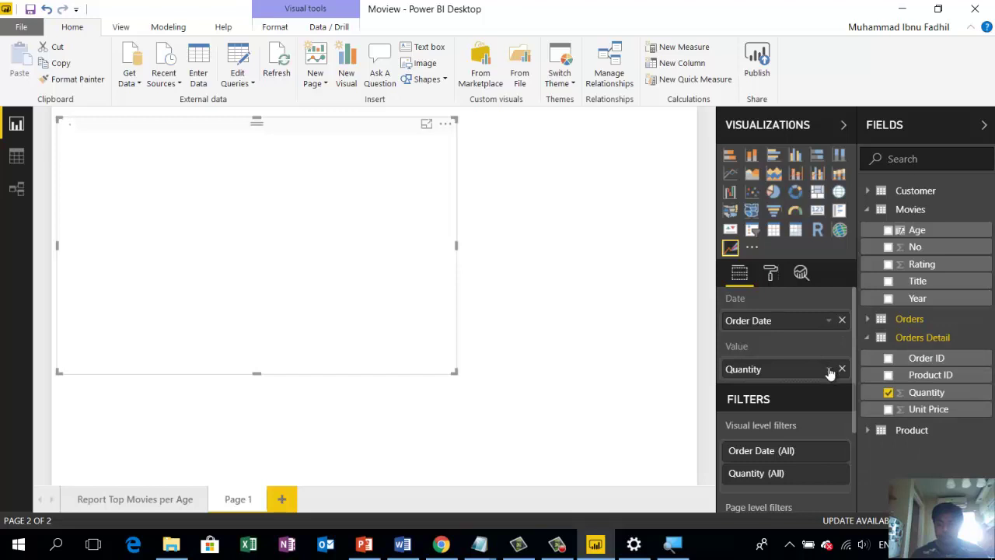
# - Check the aggregation options for Quantity, keep Sum, and widen the forecasting chart across most of the page
pyautogui.click(829, 370)
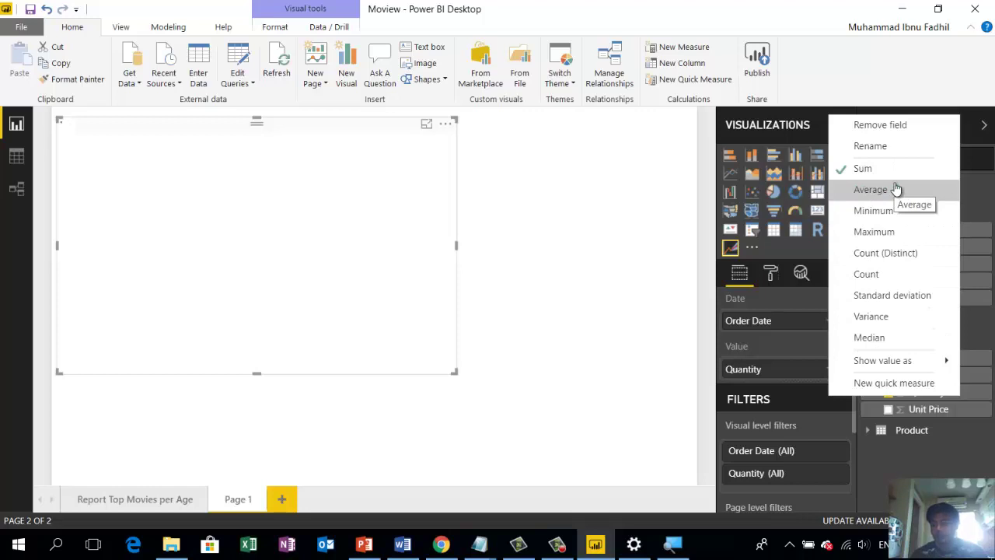
pyautogui.click(390, 322)
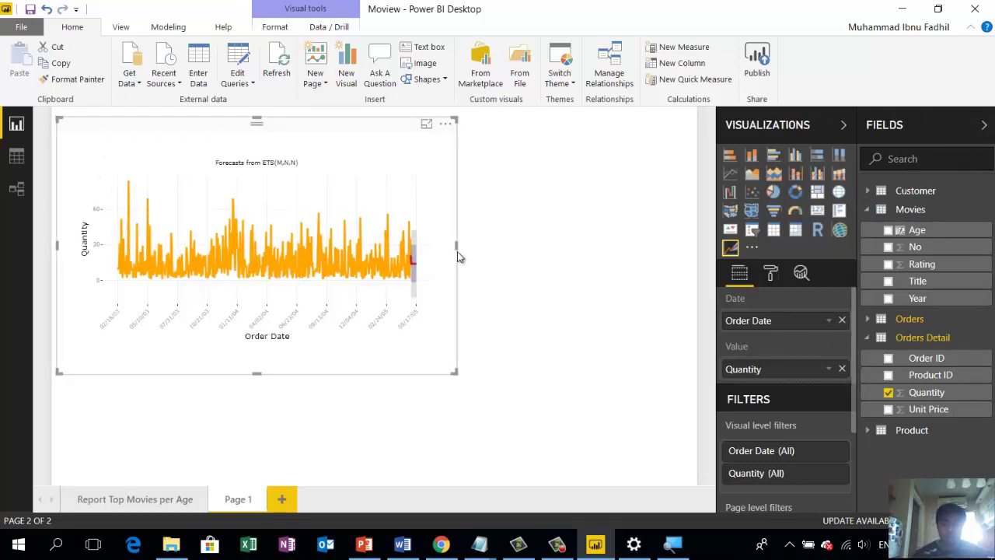
pyautogui.moveTo(458, 248); pyautogui.dragTo(616, 264)
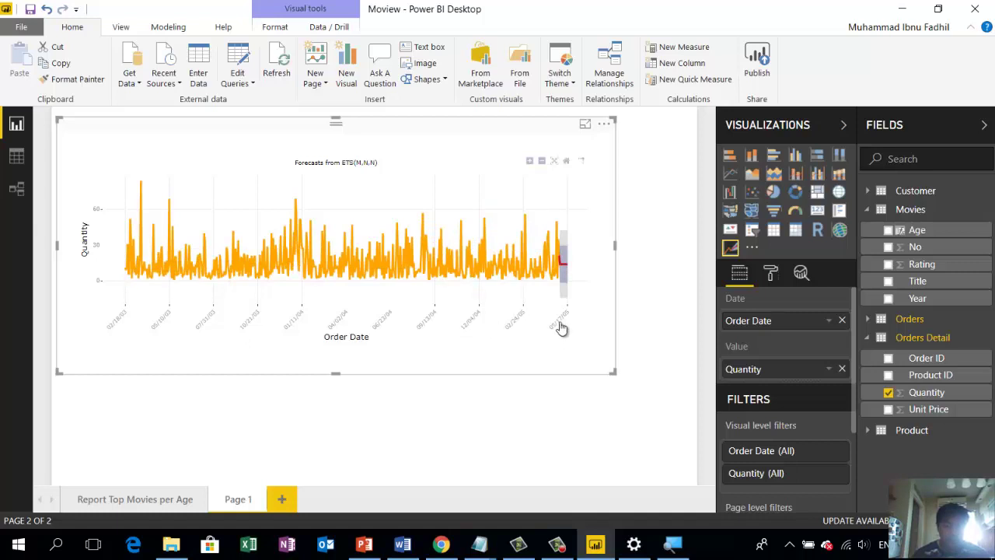
# - Zoom in on the forecast at the end of the time series and zoom the chart back out
pyautogui.moveTo(544, 215); pyautogui.dragTo(595, 296)
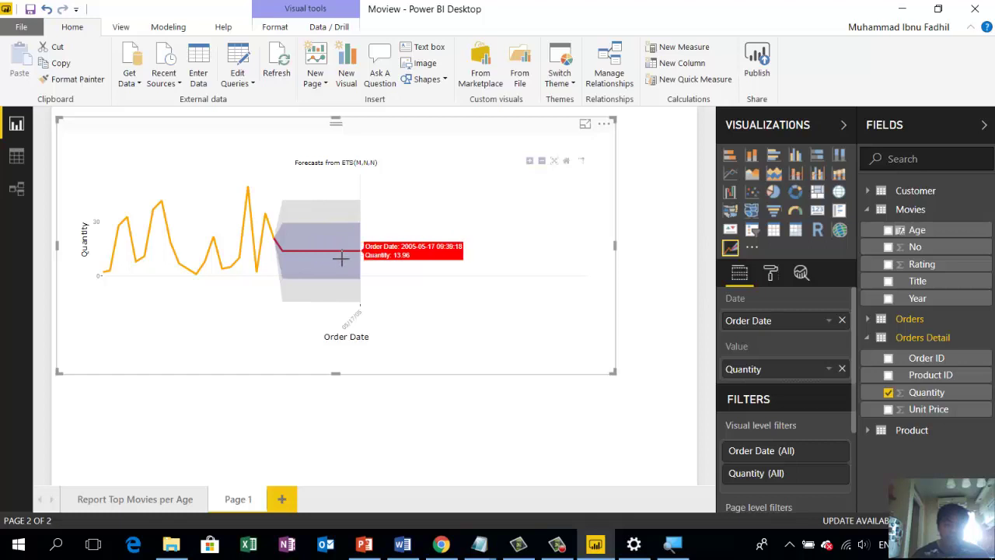
pyautogui.click(543, 162)
pyautogui.click(543, 161)
pyautogui.click(543, 161)
pyautogui.click(543, 161)
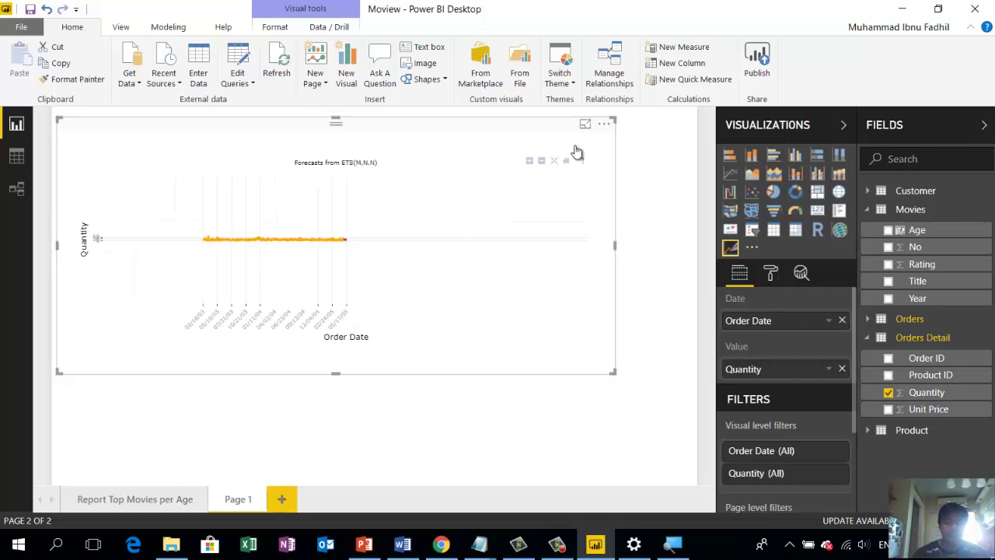
# - Rename the forecasting chart's report page as Custom Visuals
pyautogui.click(338, 453)
pyautogui.doubleClick(257, 500)
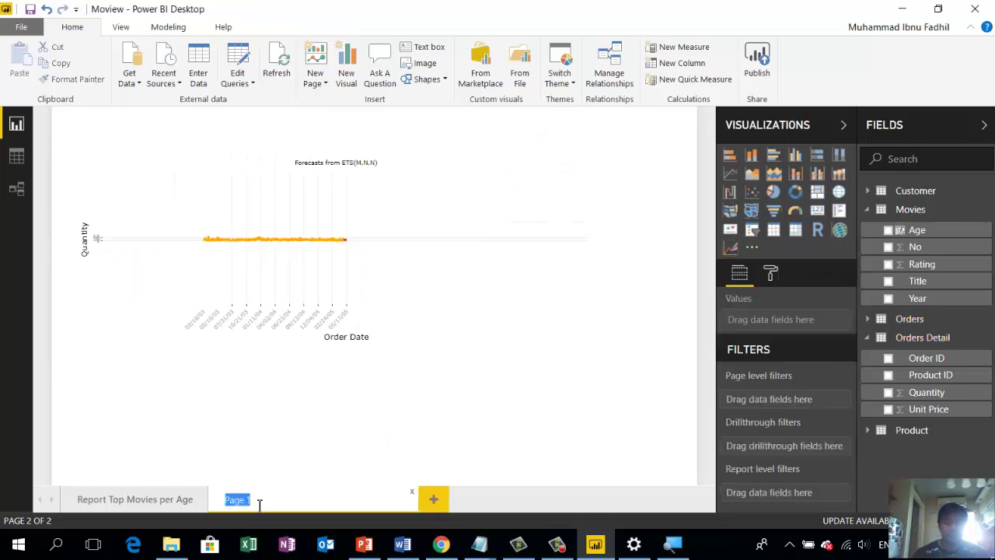
pyautogui.write('Custom')
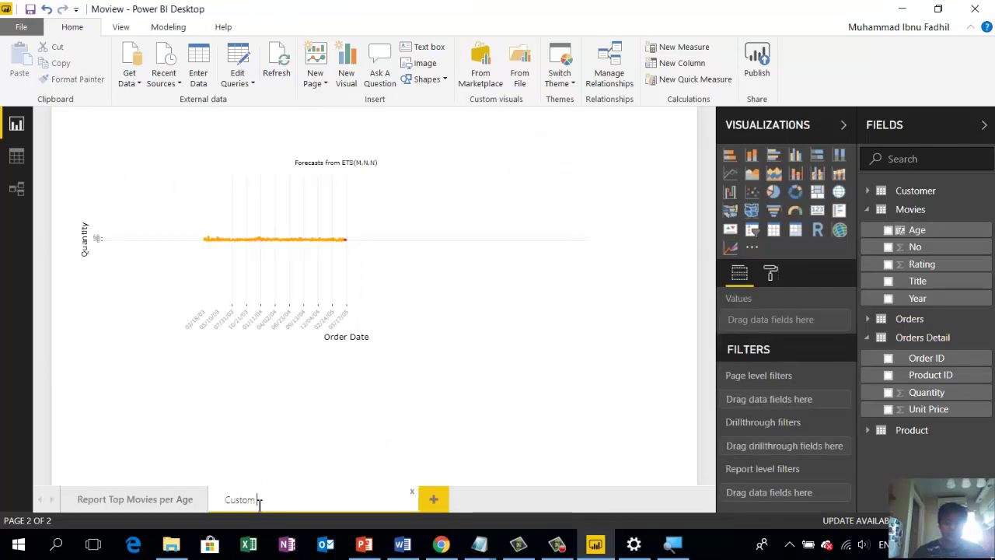
pyautogui.press('Return')
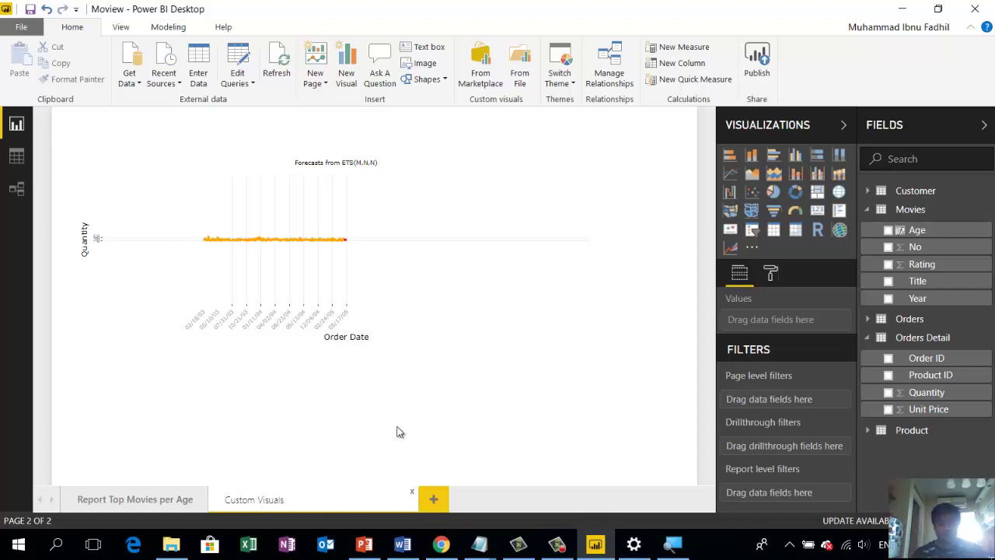
# - Add a new blank report page and collapse the Movies field list after looking through the Customer fields
pyautogui.click(489, 371)
pyautogui.click(320, 500)
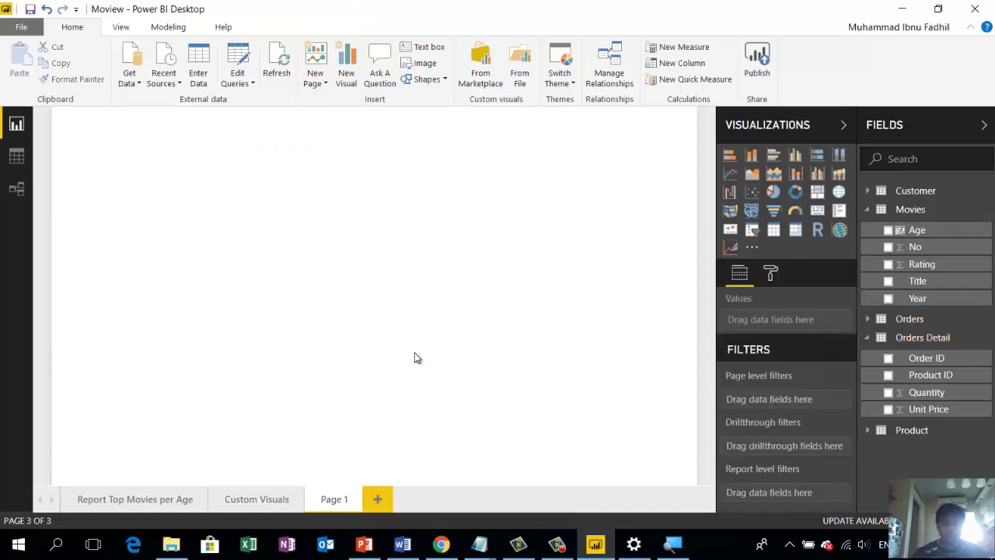
pyautogui.click(868, 209)
pyautogui.click(869, 192)
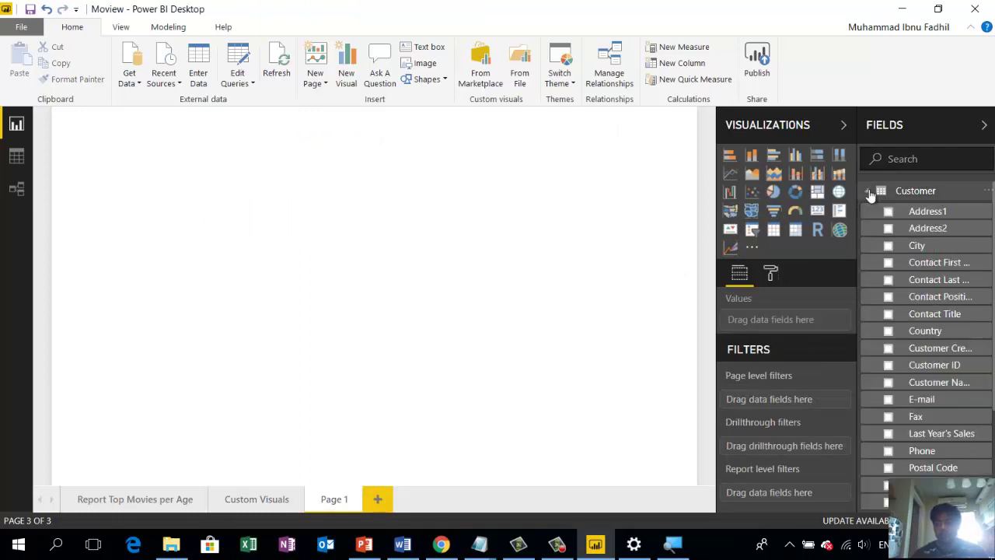
pyautogui.click(869, 192)
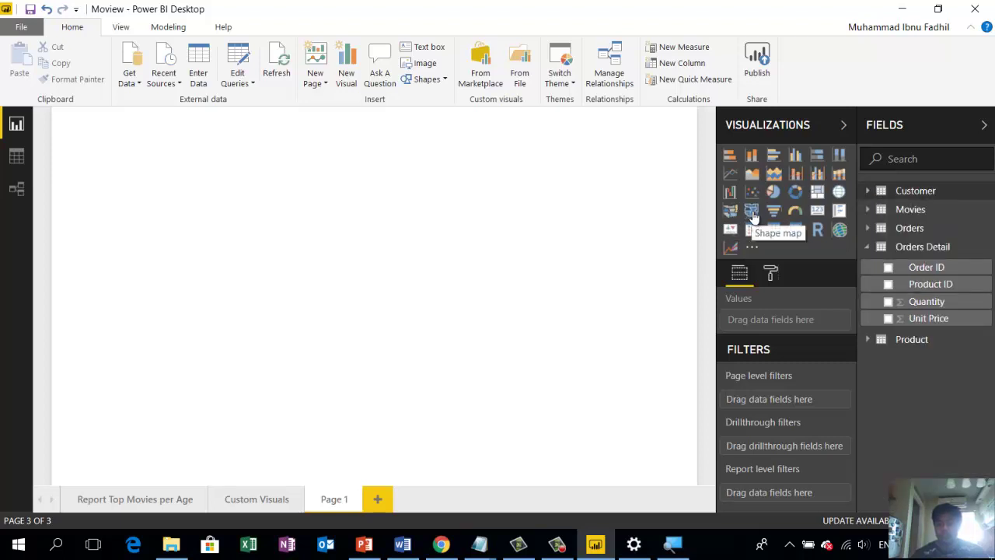
# - Insert a Map visual on the new page and enlarge it to cover most of the page
pyautogui.click(837, 194)
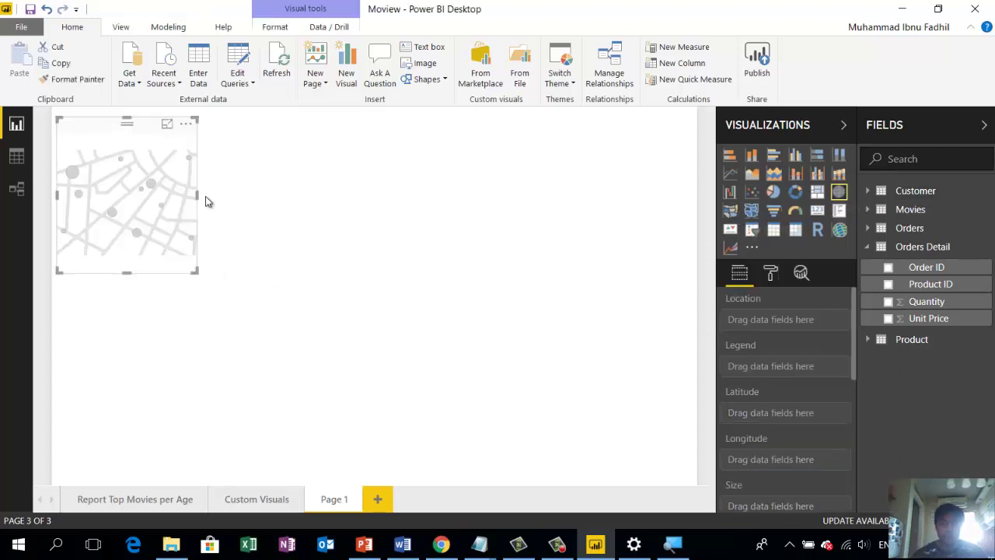
pyautogui.moveTo(199, 196); pyautogui.dragTo(542, 231)
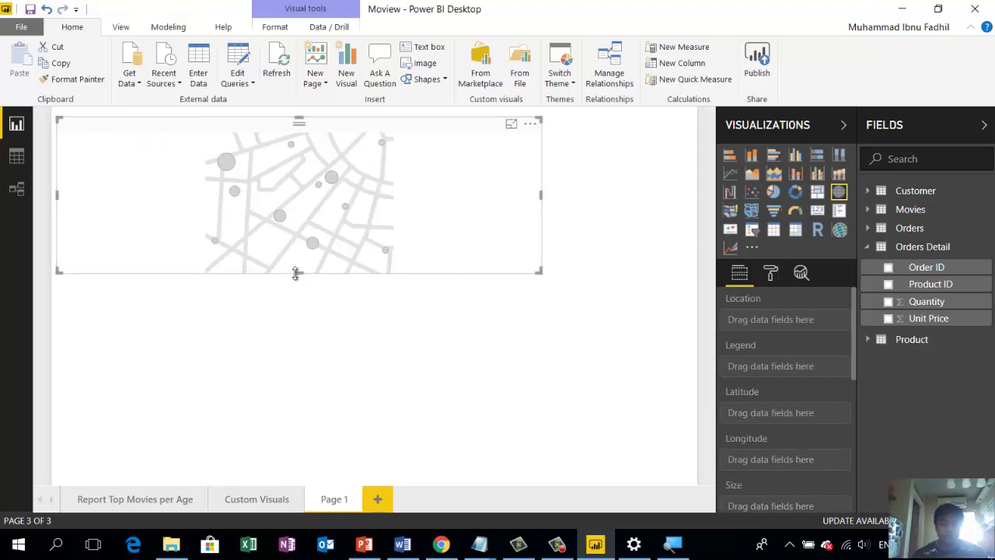
pyautogui.moveTo(299, 272); pyautogui.dragTo(316, 444)
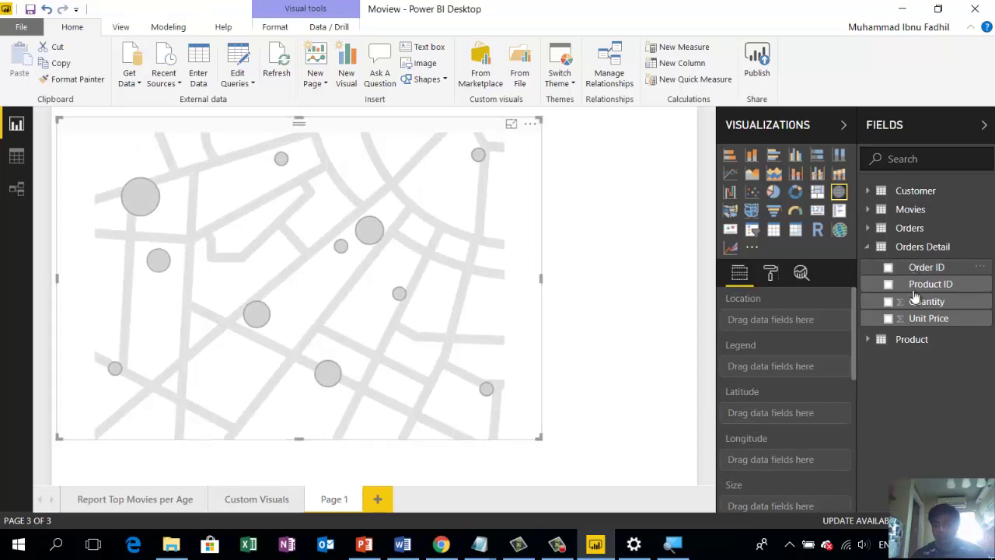
# - Assign Country from Customer as the map's Location and Unit Price from Orders Detail as its Size
pyautogui.click(867, 191)
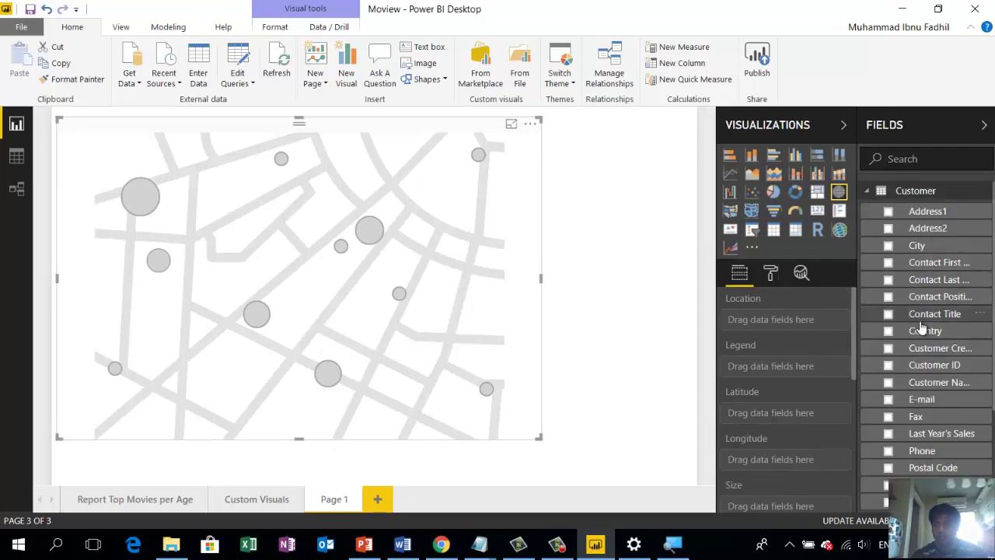
pyautogui.moveTo(930, 338); pyautogui.dragTo(794, 322)
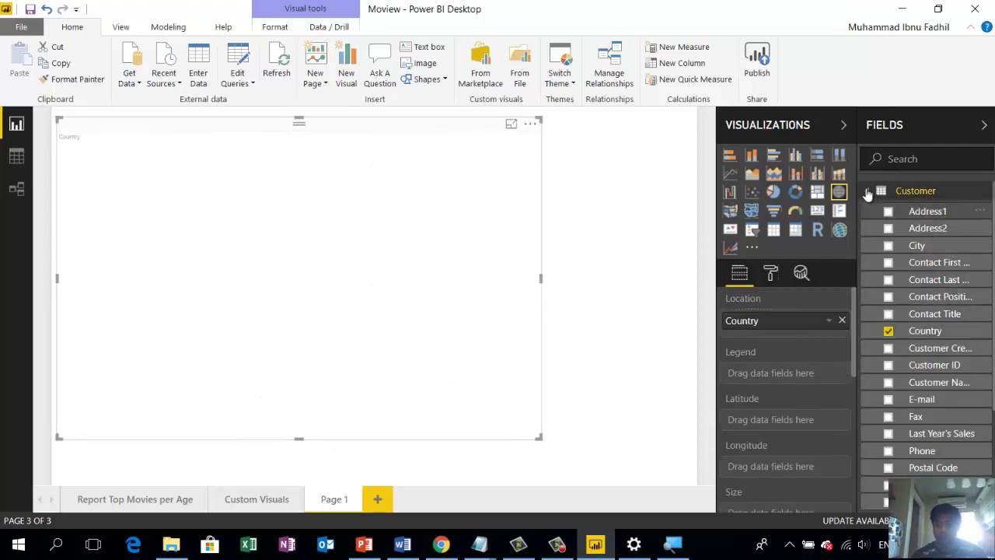
pyautogui.click(867, 192)
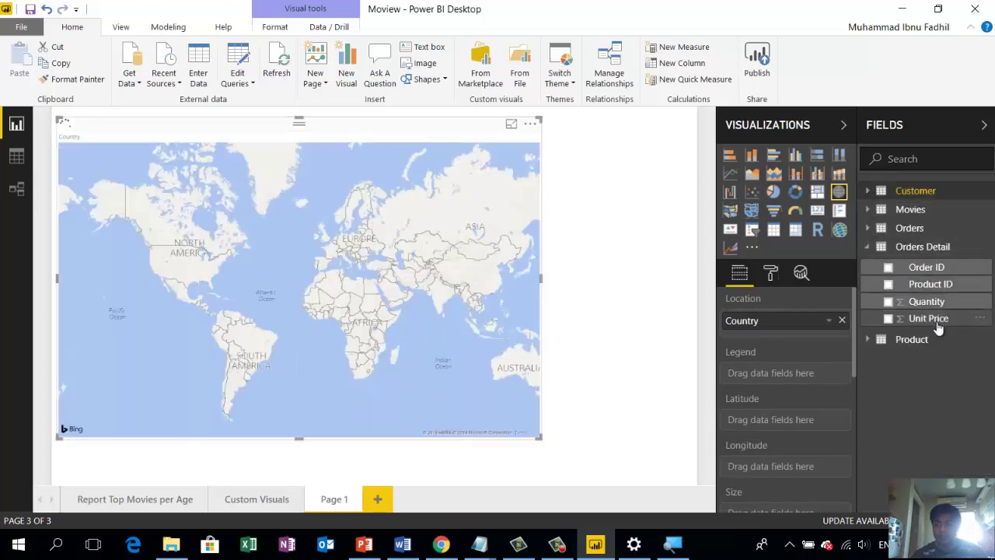
pyautogui.moveTo(939, 325); pyautogui.dragTo(786, 507)
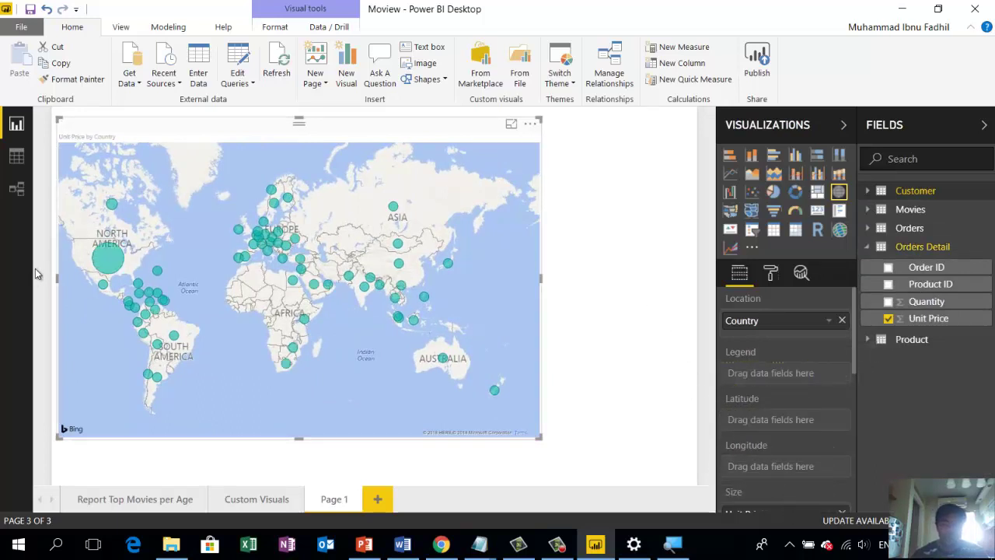
# - Show the map's data colors for every country and color USA red, Canada yellow and Italy light blue
pyautogui.moveTo(107, 269)
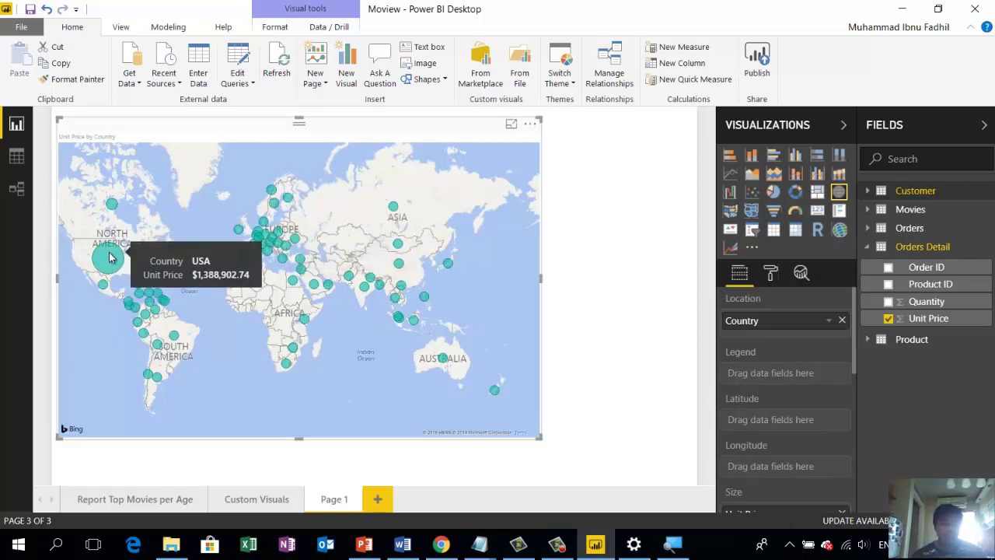
pyautogui.click(772, 273)
pyautogui.click(729, 330)
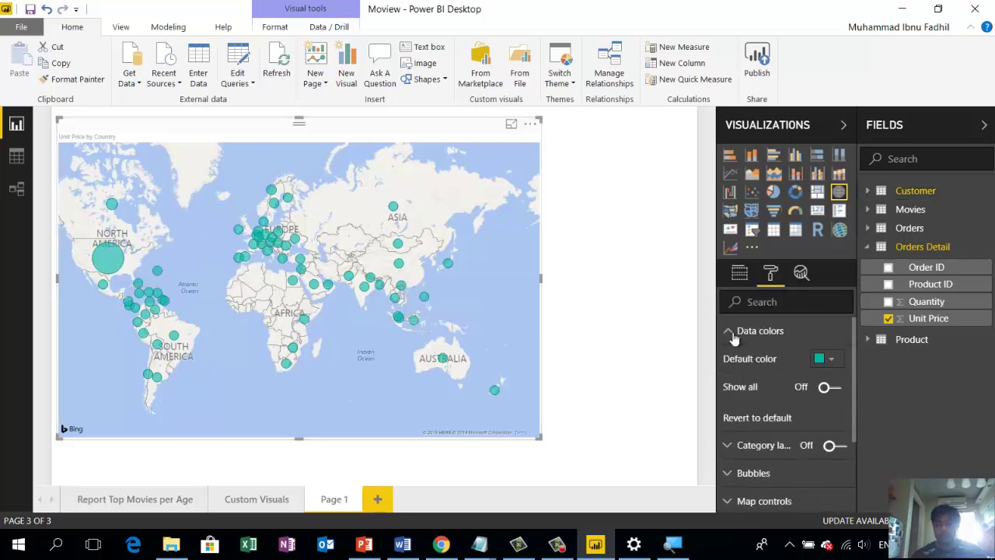
pyautogui.click(825, 386)
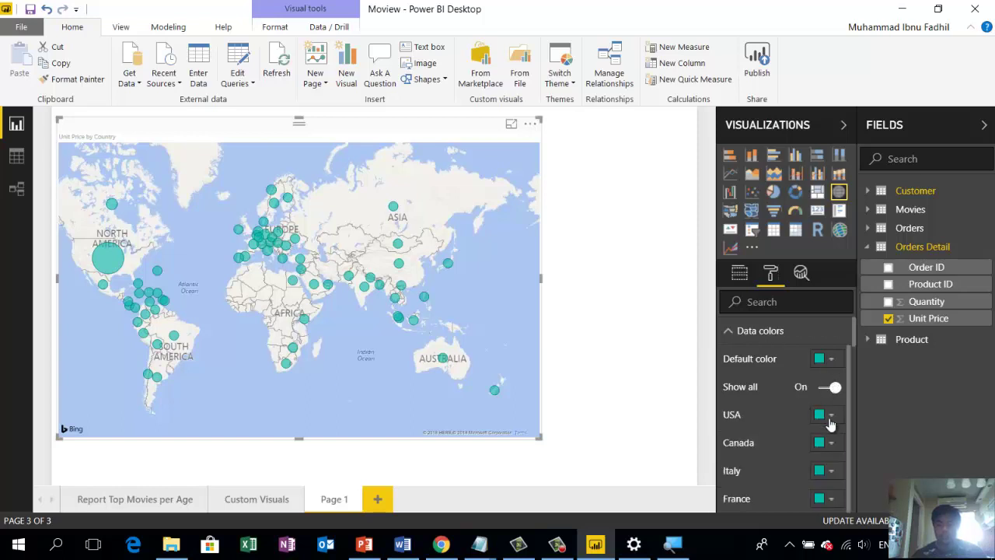
pyautogui.click(818, 415)
pyautogui.click(777, 458)
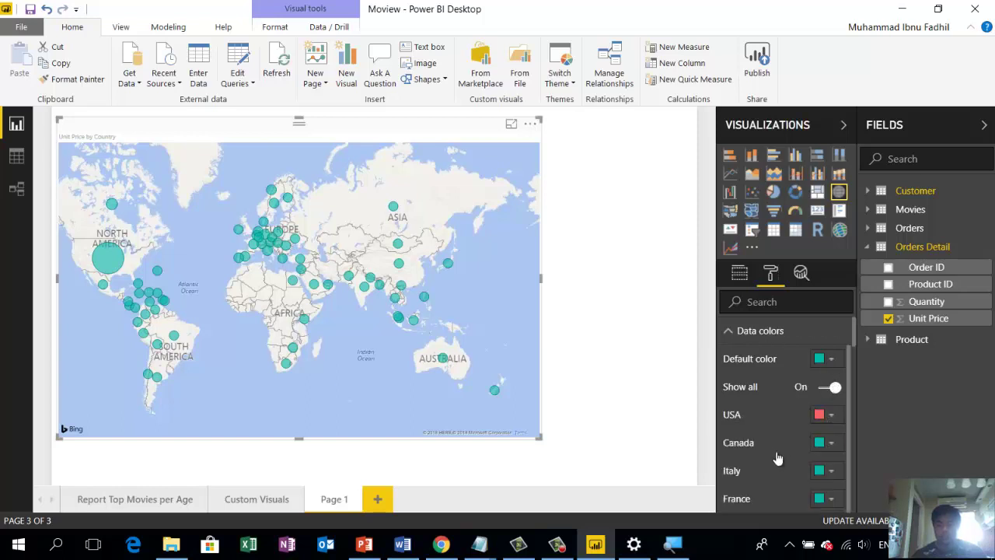
pyautogui.click(821, 443)
pyautogui.click(783, 296)
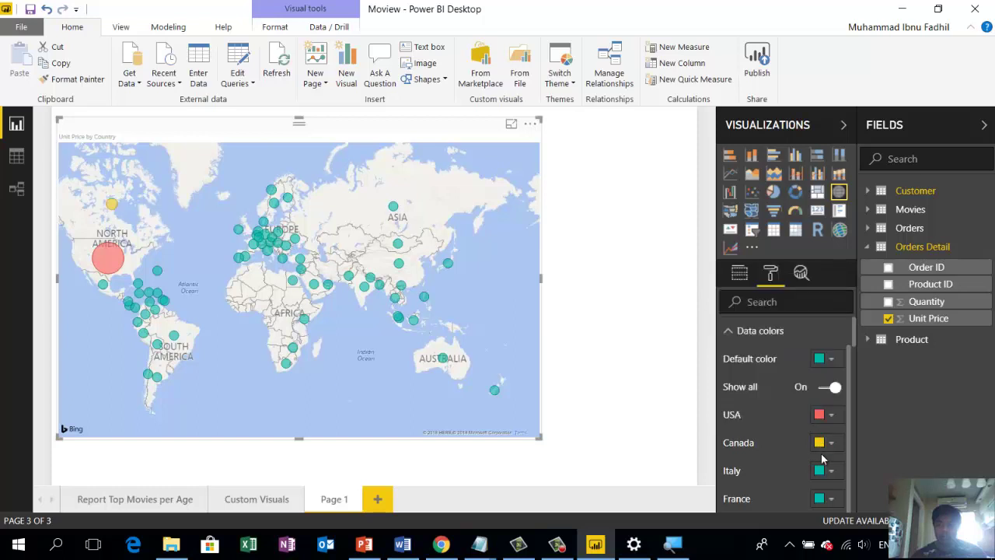
pyautogui.click(827, 471)
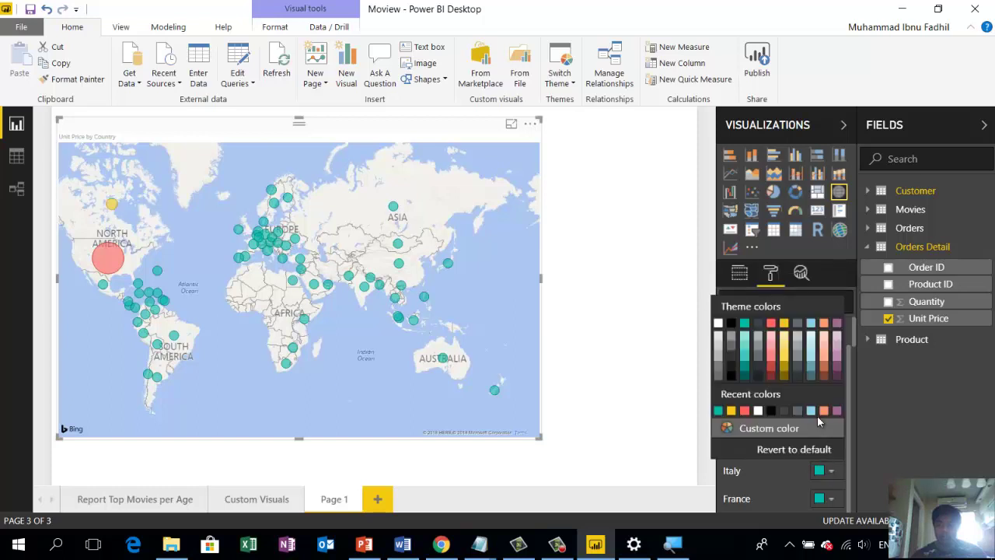
pyautogui.click(814, 326)
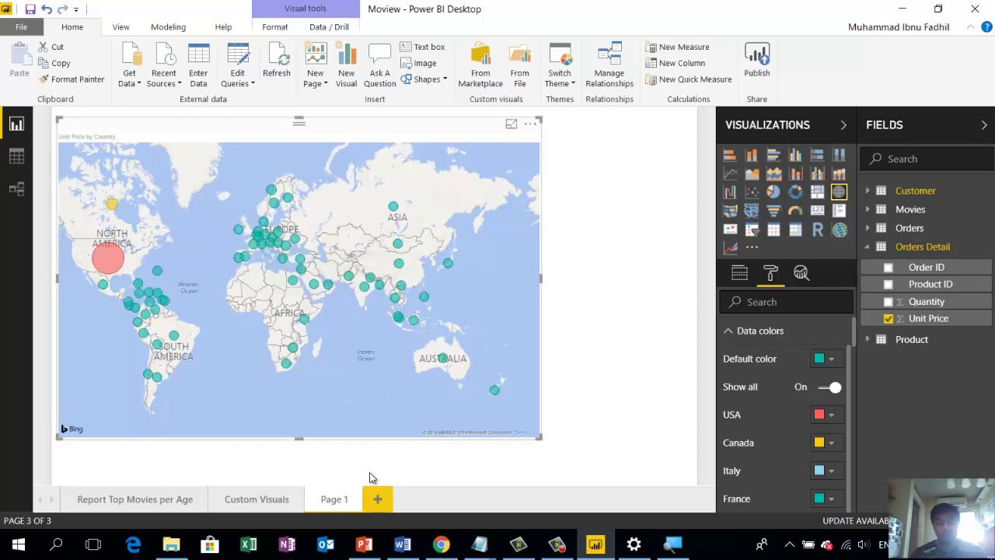
# - Add another report page and import the Globe Map custom visual from the marketplace, searching for "map"
pyautogui.click(378, 501)
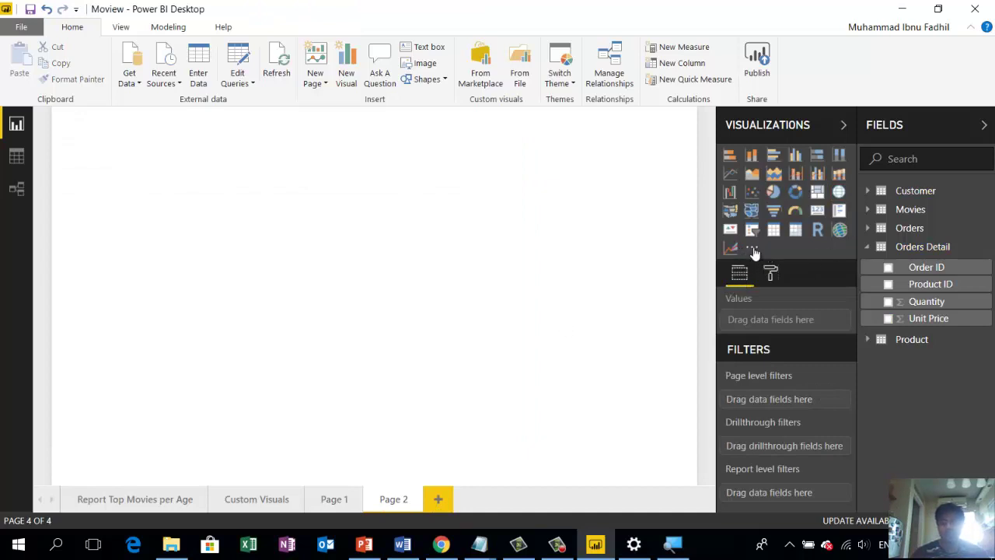
pyautogui.click(752, 248)
pyautogui.click(754, 287)
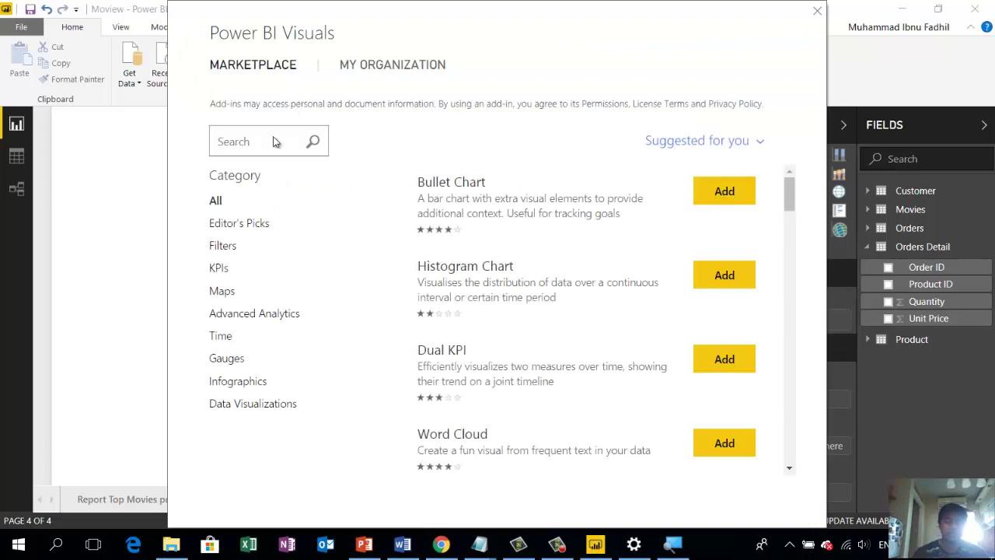
pyautogui.write('map')
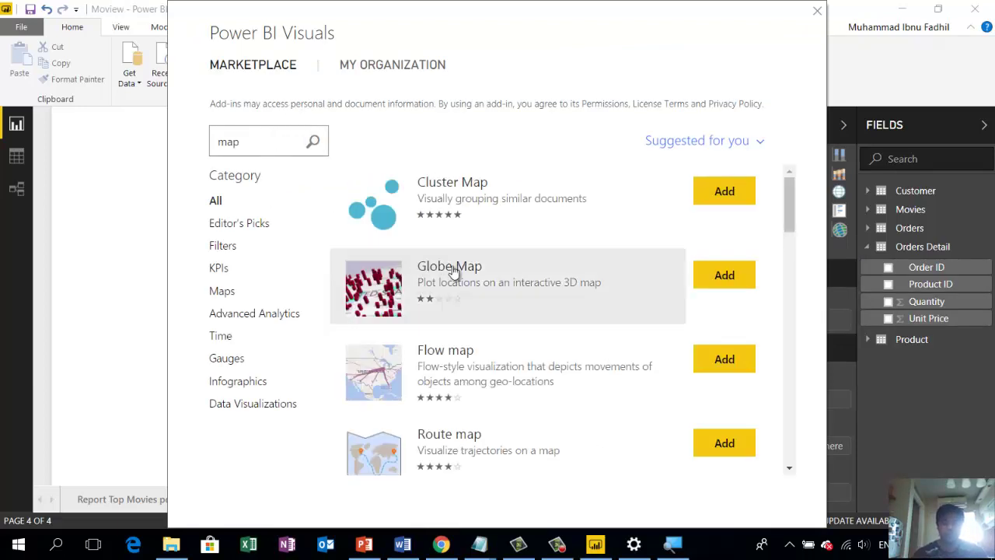
pyautogui.click(453, 266)
pyautogui.click(250, 298)
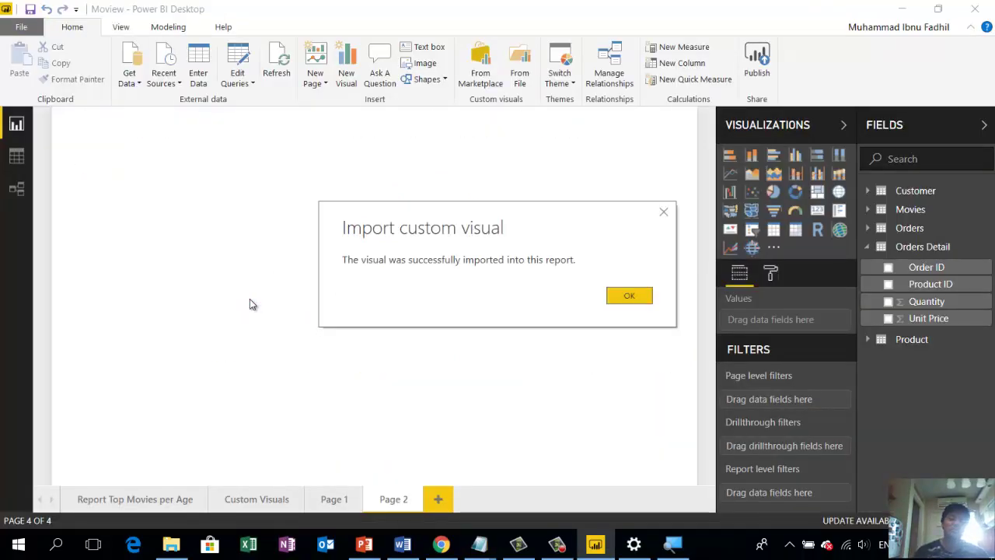
pyautogui.click(631, 295)
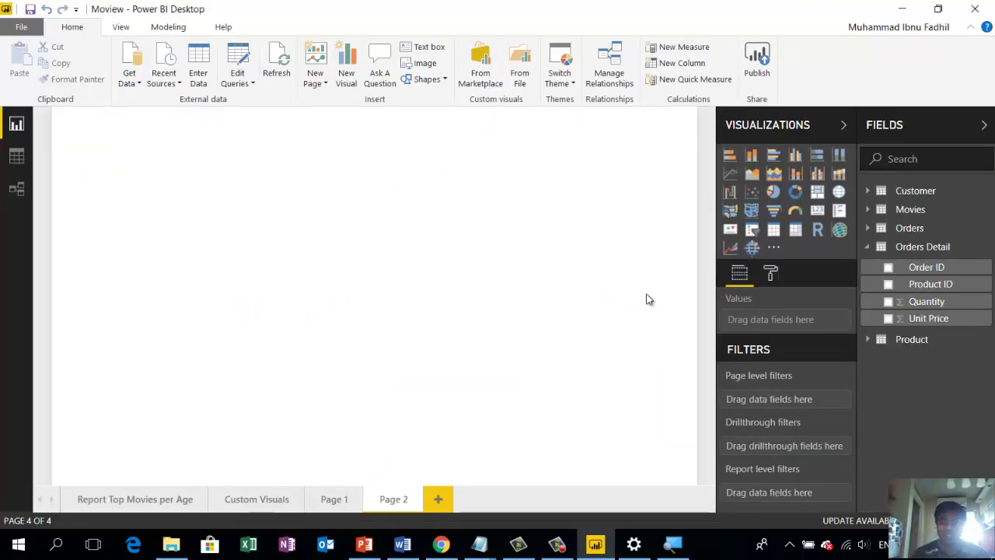
# - Insert a Globe Map visual on the blank page and enlarge it to nearly fill the page
pyautogui.click(751, 249)
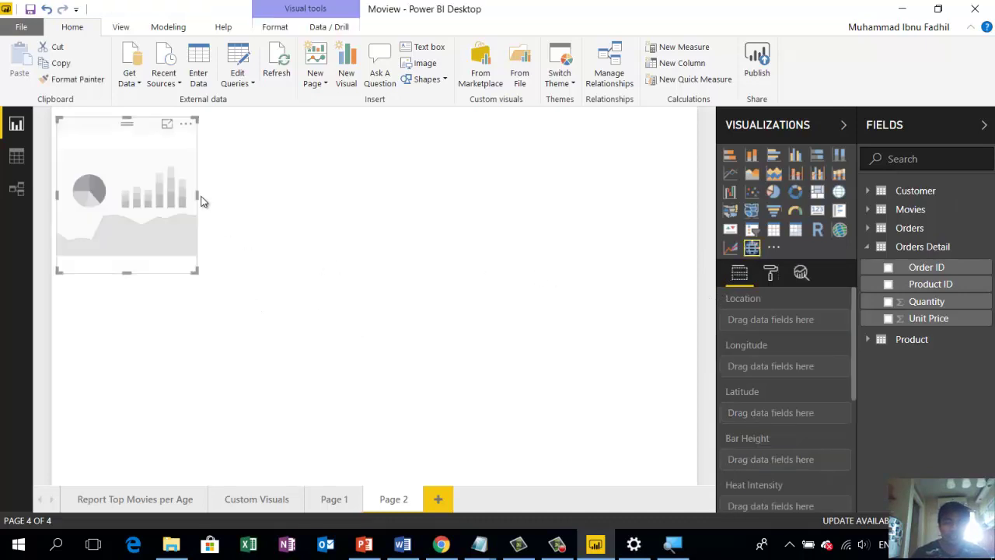
pyautogui.moveTo(197, 196); pyautogui.dragTo(660, 220)
pyautogui.moveTo(360, 272); pyautogui.dragTo(358, 432)
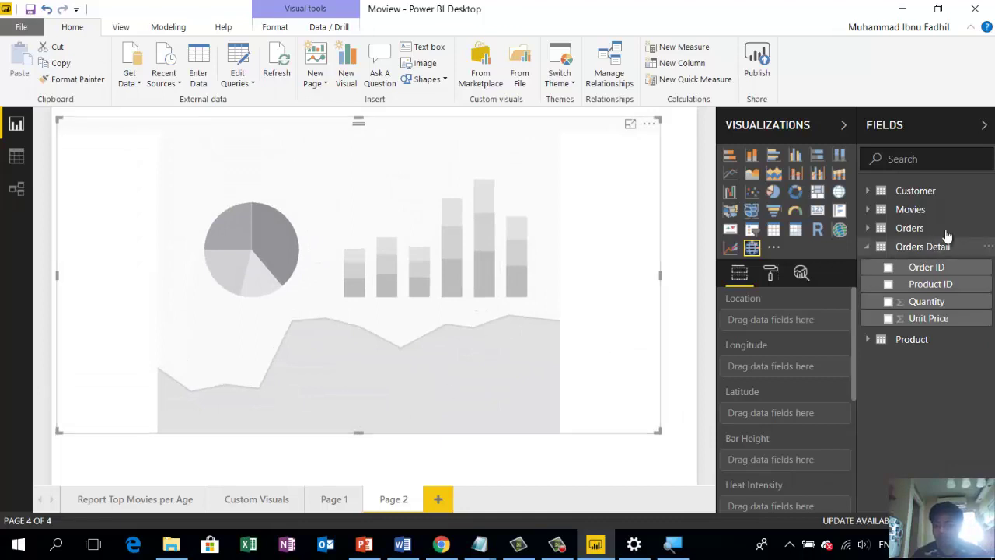
# - Assign City from Customer as the globe map's Location
pyautogui.click(867, 191)
pyautogui.click(869, 194)
pyautogui.click(869, 193)
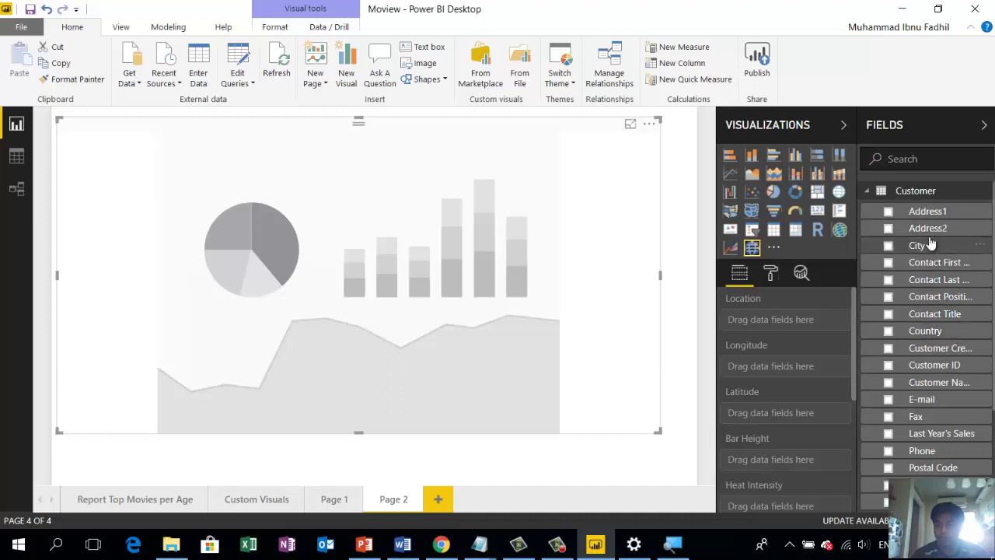
pyautogui.moveTo(931, 246); pyautogui.dragTo(793, 322)
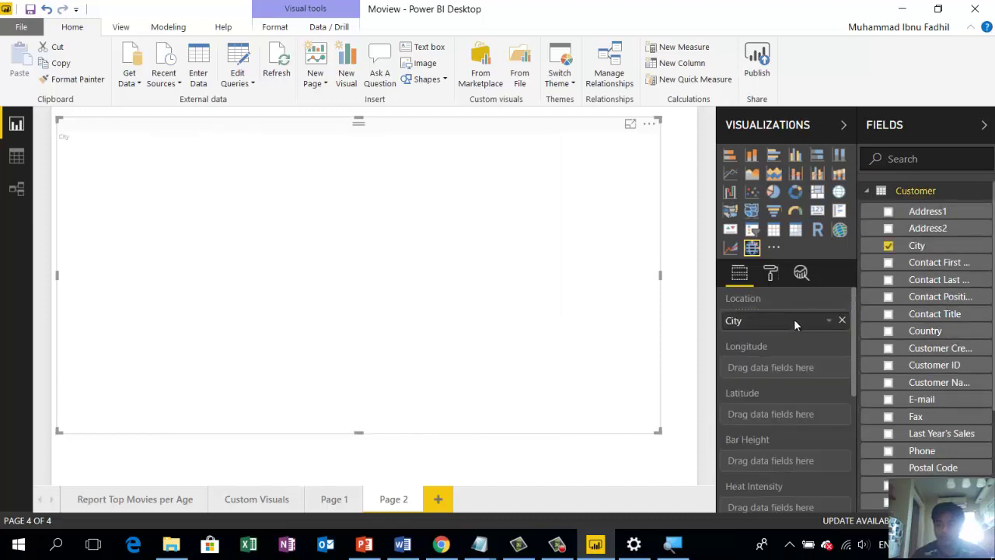
pyautogui.click(868, 192)
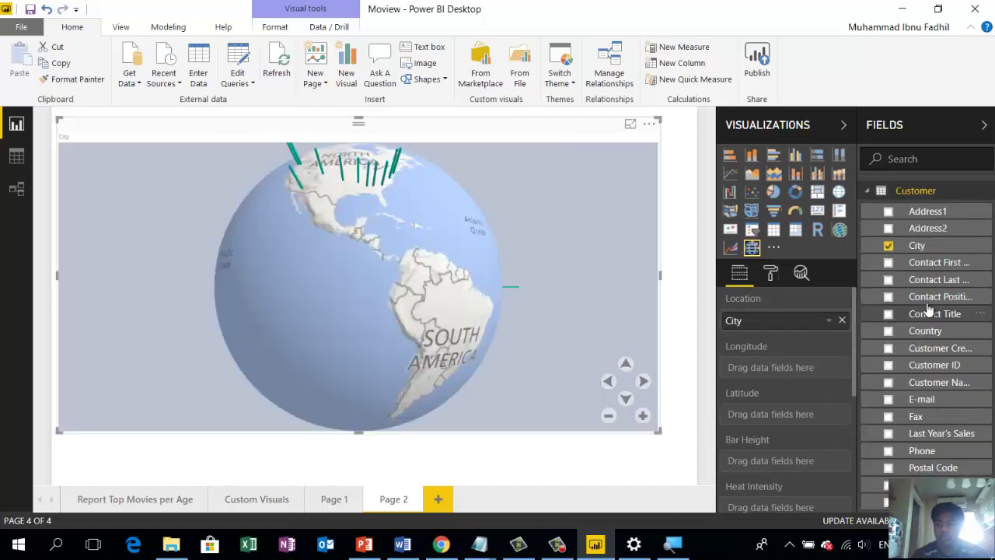
# - Assign Quantity from Orders Detail as the globe map's Bar Height
pyautogui.scroll(-2, 799, 403)
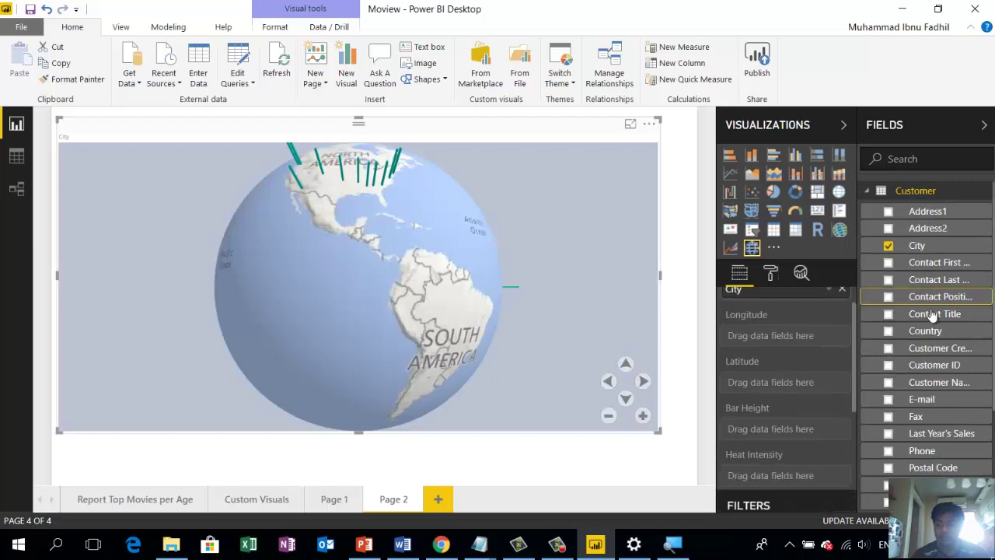
pyautogui.click(869, 196)
pyautogui.scroll(-3, 807, 363)
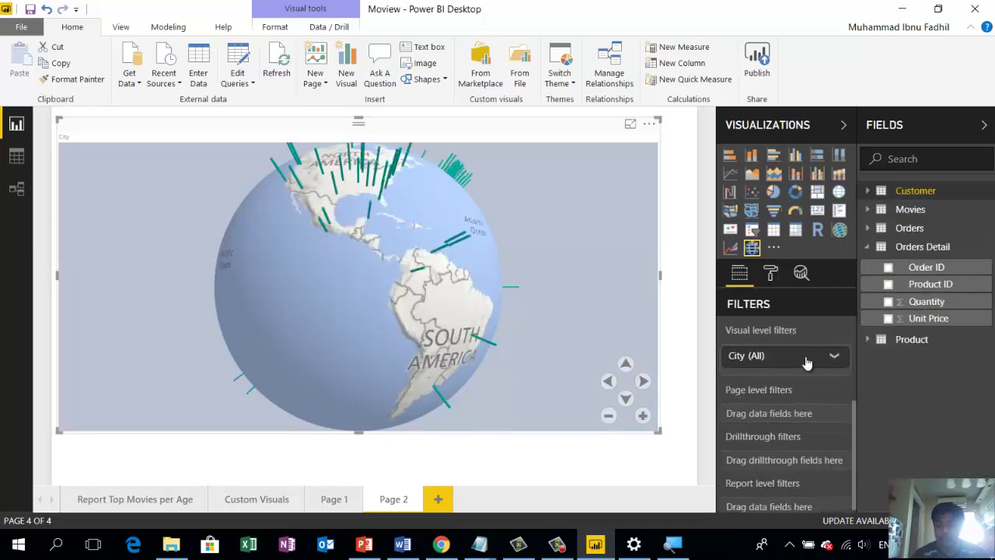
pyautogui.scroll(3, 808, 373)
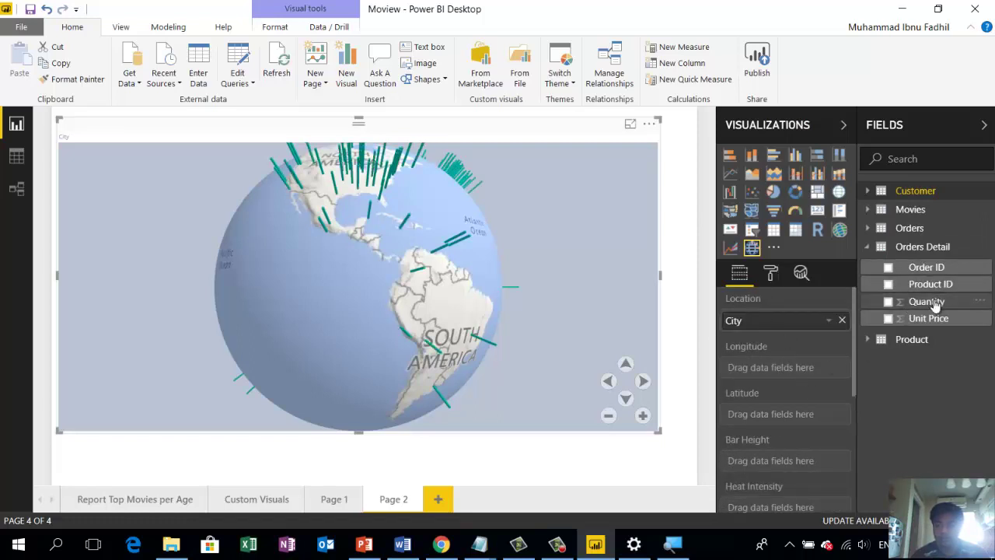
pyautogui.moveTo(935, 303); pyautogui.dragTo(784, 459)
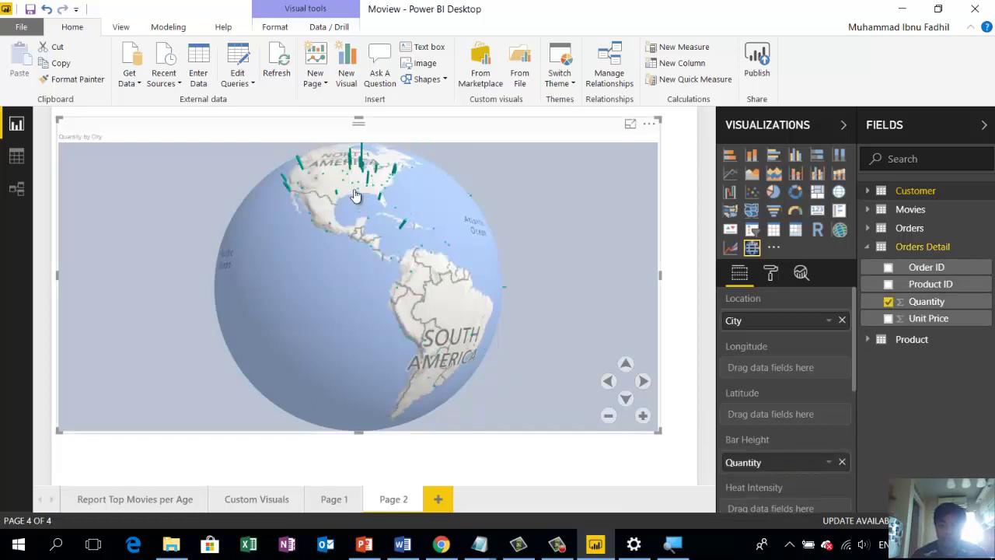
# - Turn and zoom the globe map in on the United States, and save the report
pyautogui.moveTo(347, 205); pyautogui.dragTo(364, 282)
pyautogui.moveTo(356, 247); pyautogui.dragTo(501, 215)
pyautogui.scroll(4, 498, 217)
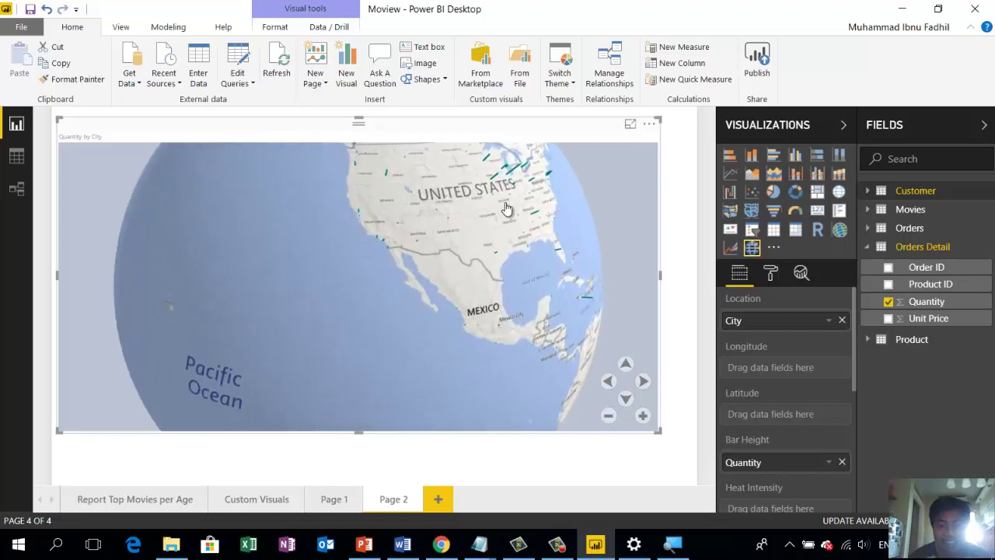
pyautogui.scroll(2, 454, 235)
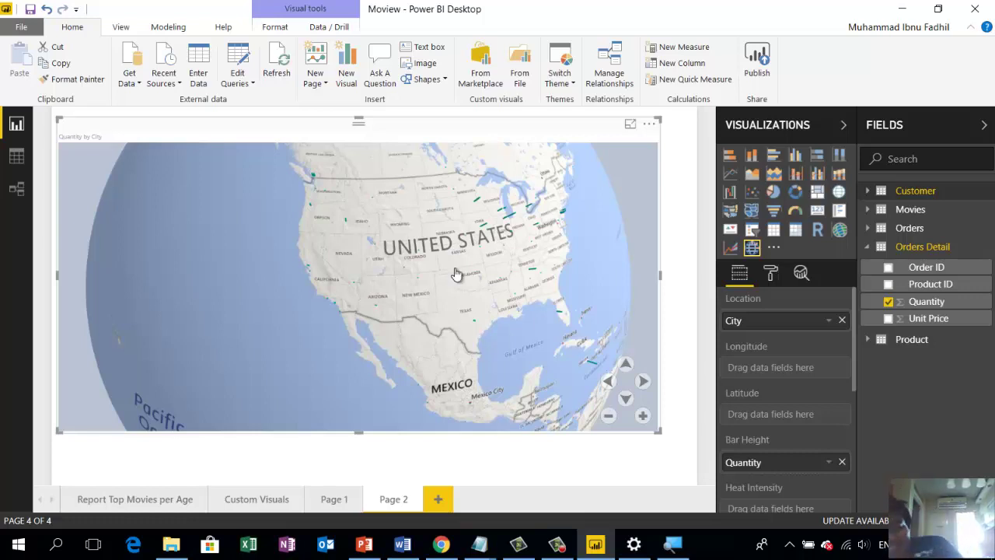
pyautogui.scroll(2, 454, 274)
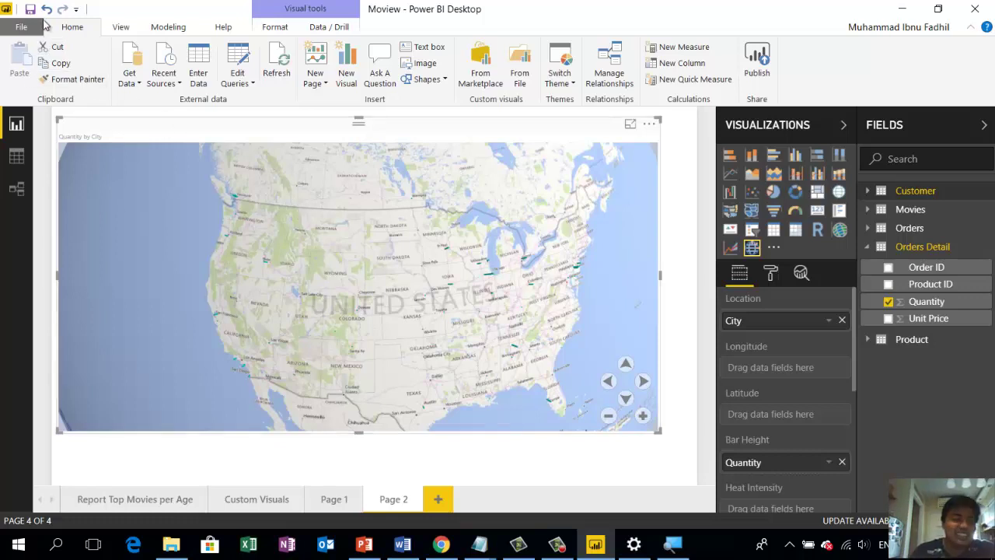
pyautogui.click(29, 10)
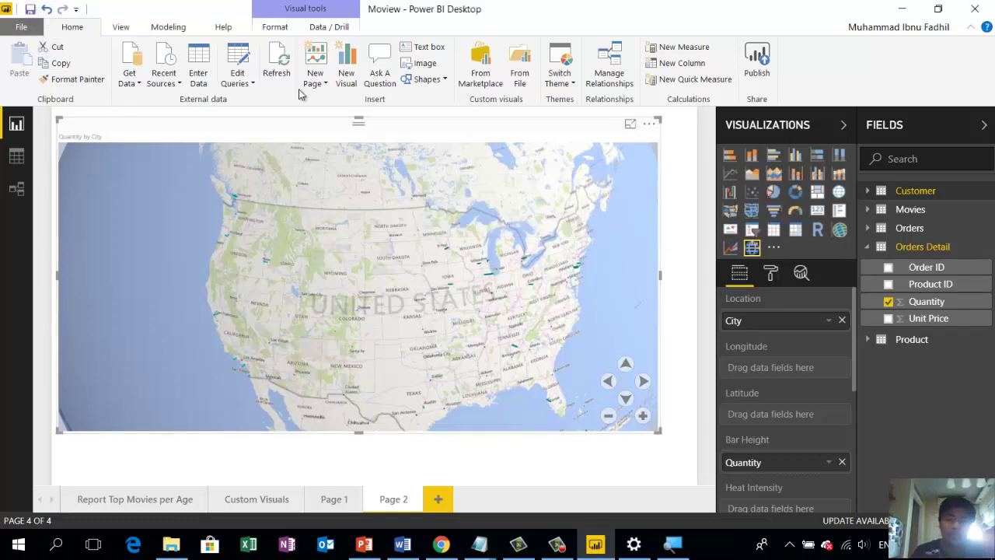
# - Create a new blank report and dismiss its start screen
pyautogui.click(22, 27)
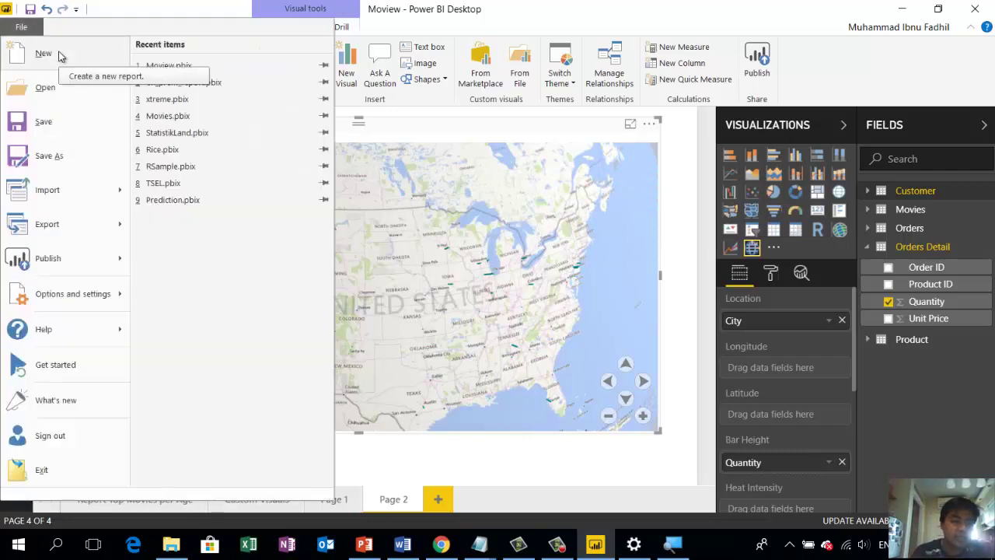
pyautogui.click(60, 53)
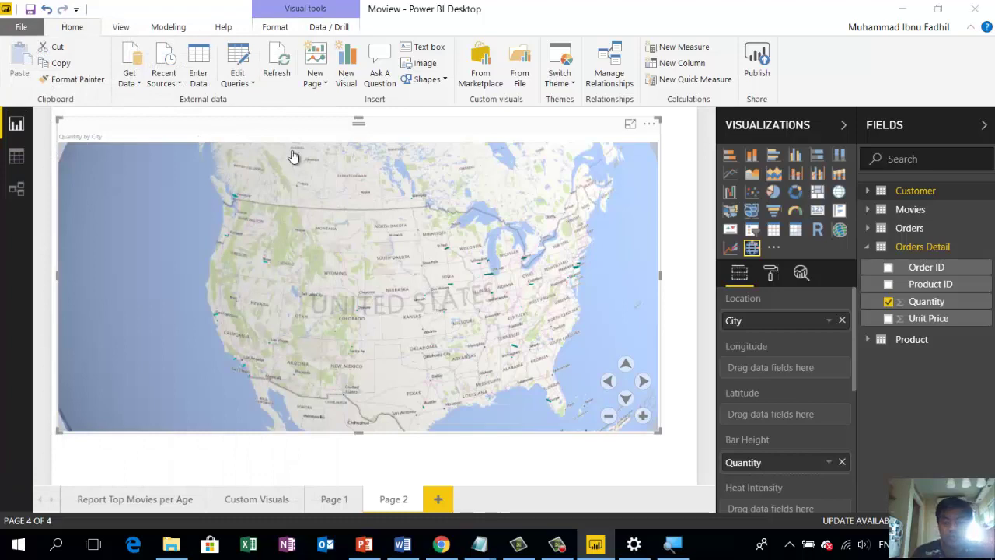
pyautogui.click(542, 452)
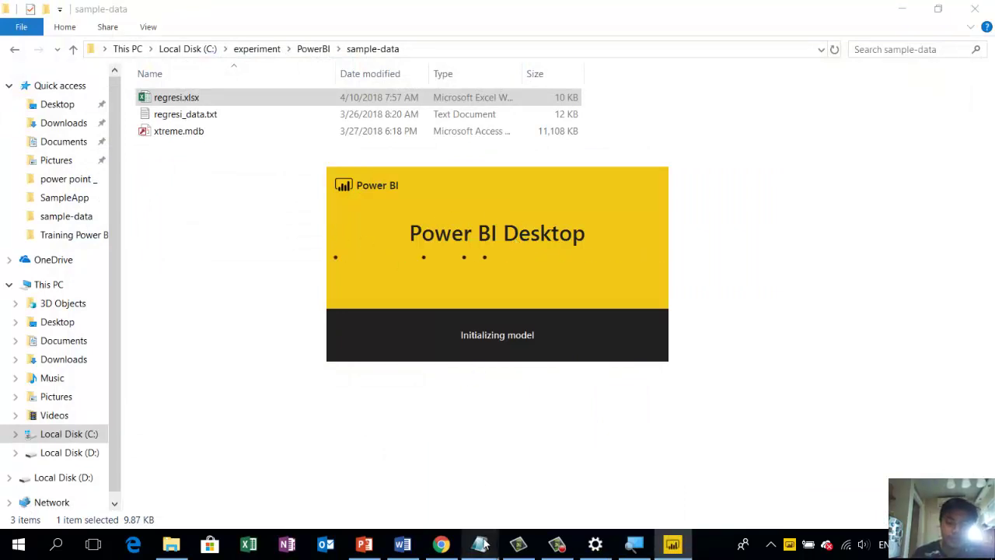
pyautogui.moveTo(482, 544)
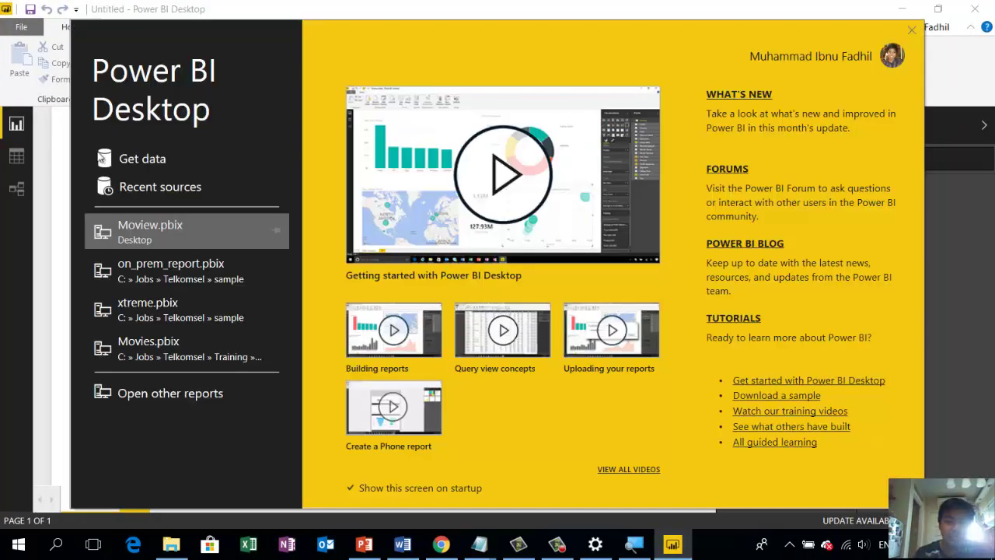
pyautogui.click(911, 29)
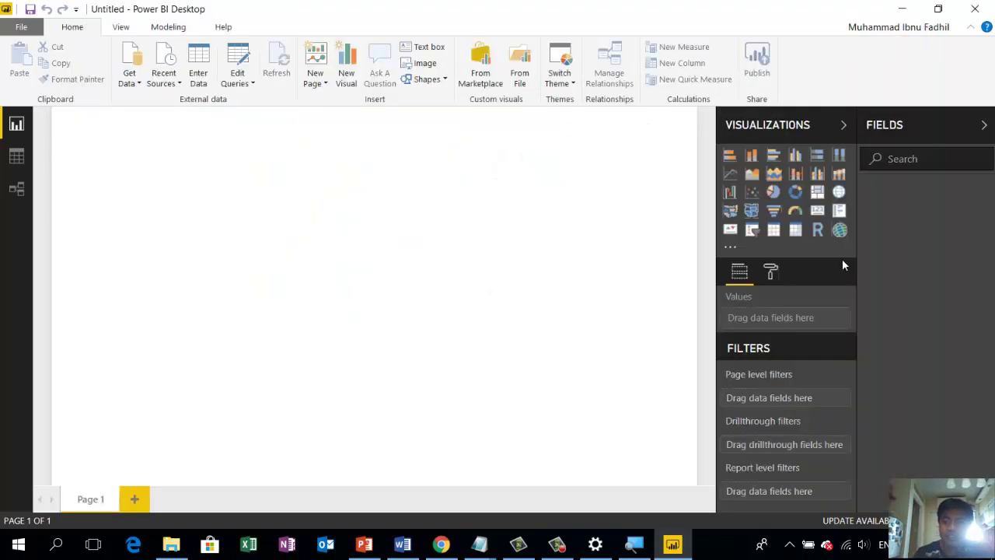
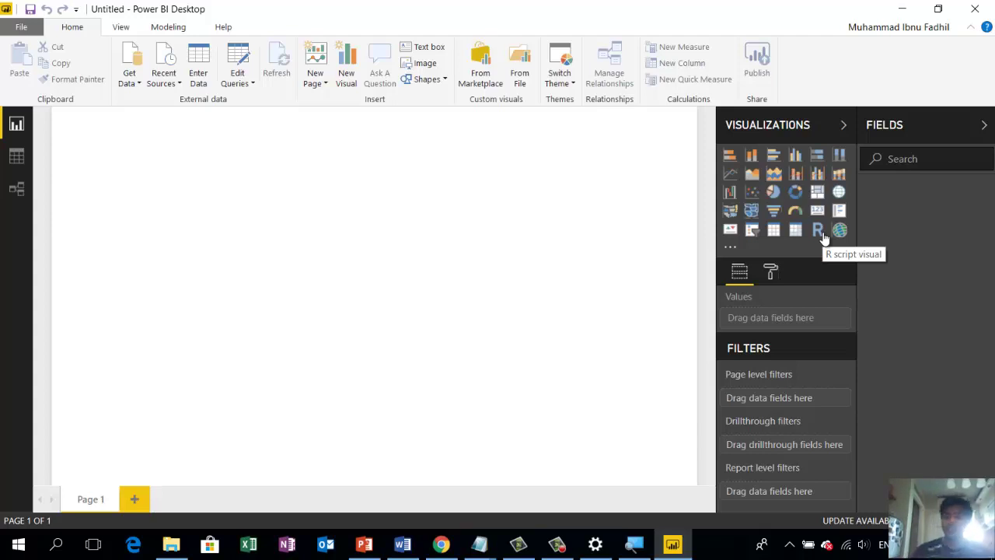
# - Insert an R script visual on the blank page, enabling script visuals, and enlarge it to over half the page width
pyautogui.click(823, 232)
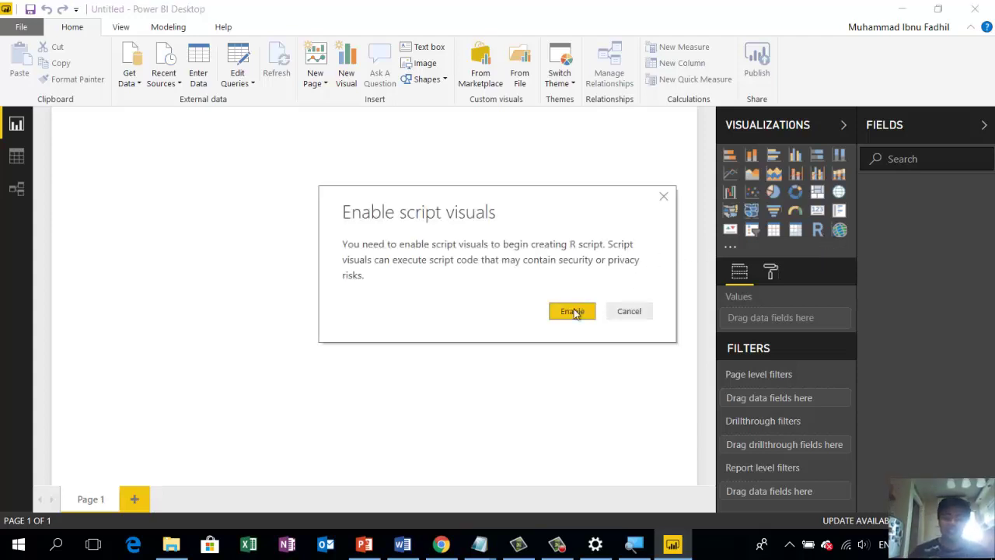
pyautogui.click(574, 310)
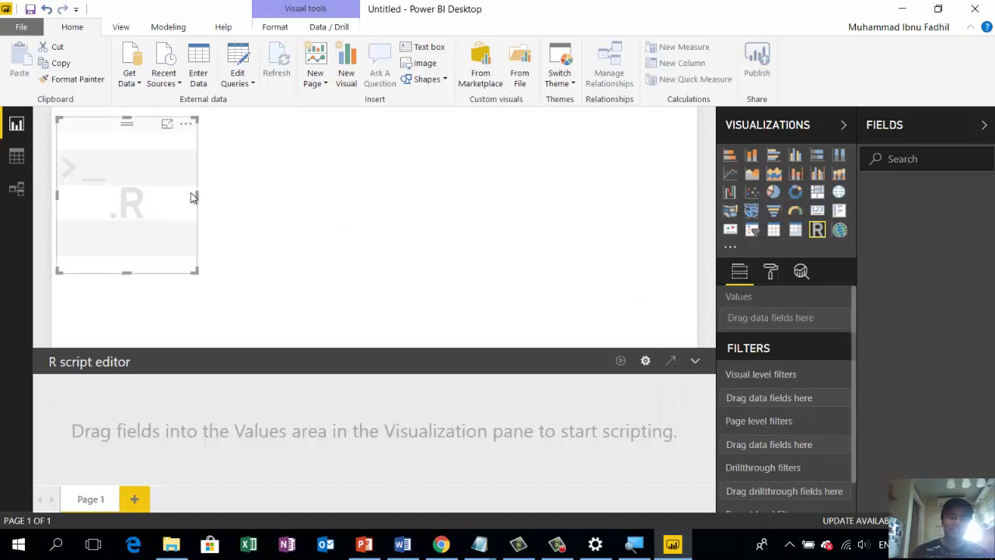
pyautogui.moveTo(195, 197); pyautogui.dragTo(444, 220)
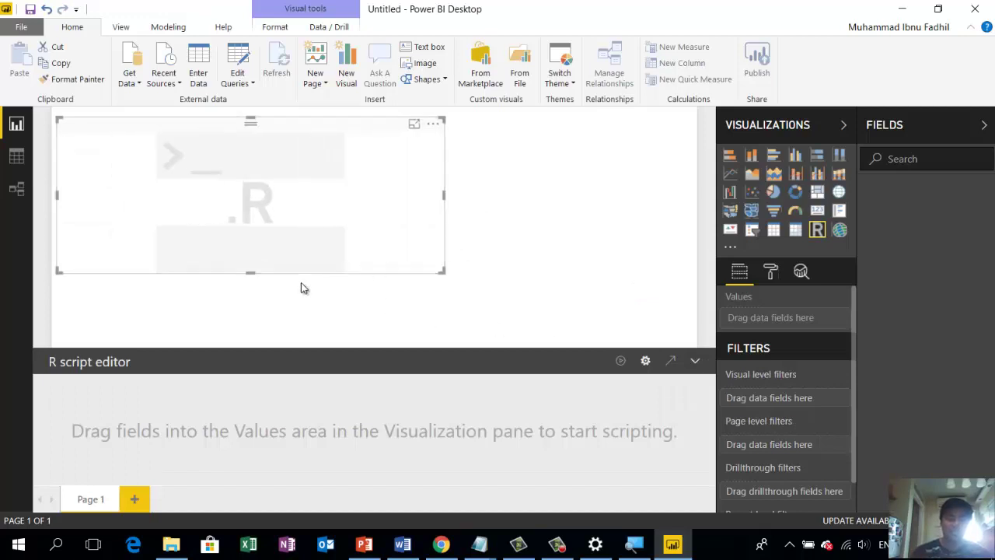
pyautogui.moveTo(251, 274); pyautogui.dragTo(255, 324)
pyautogui.click(257, 323)
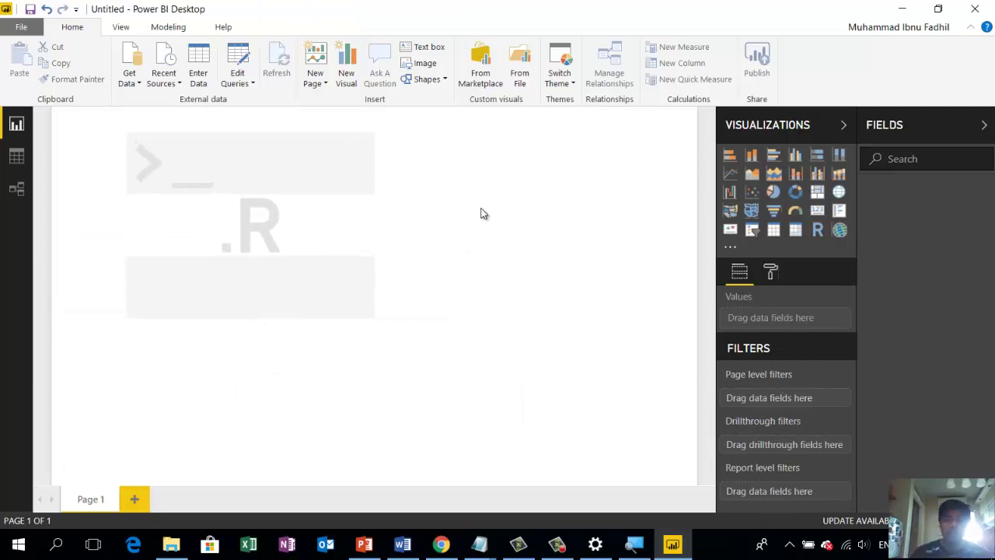
# - Load Table1 from the Excel workbook regresi.xlsx into the report
pyautogui.click(128, 84)
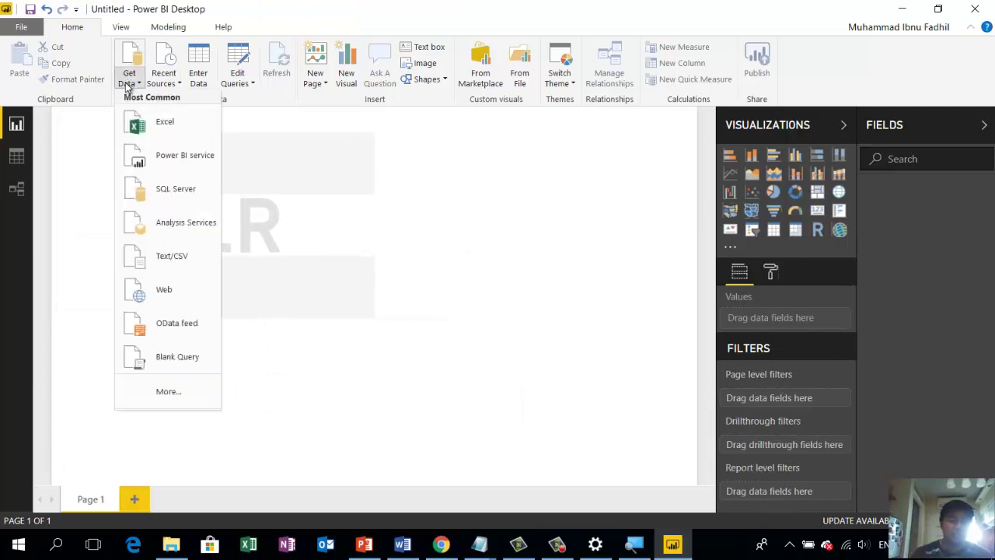
pyautogui.click(178, 123)
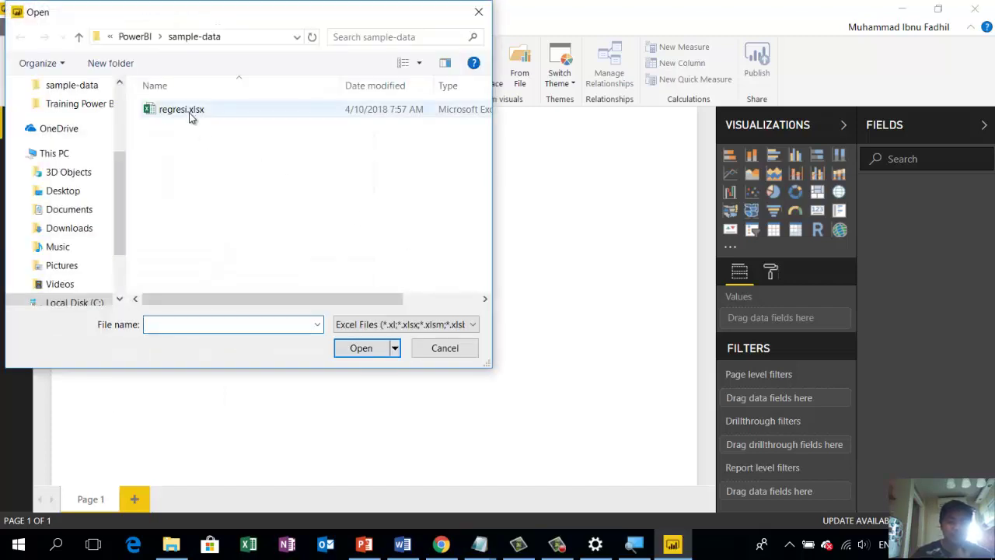
pyautogui.doubleClick(188, 113)
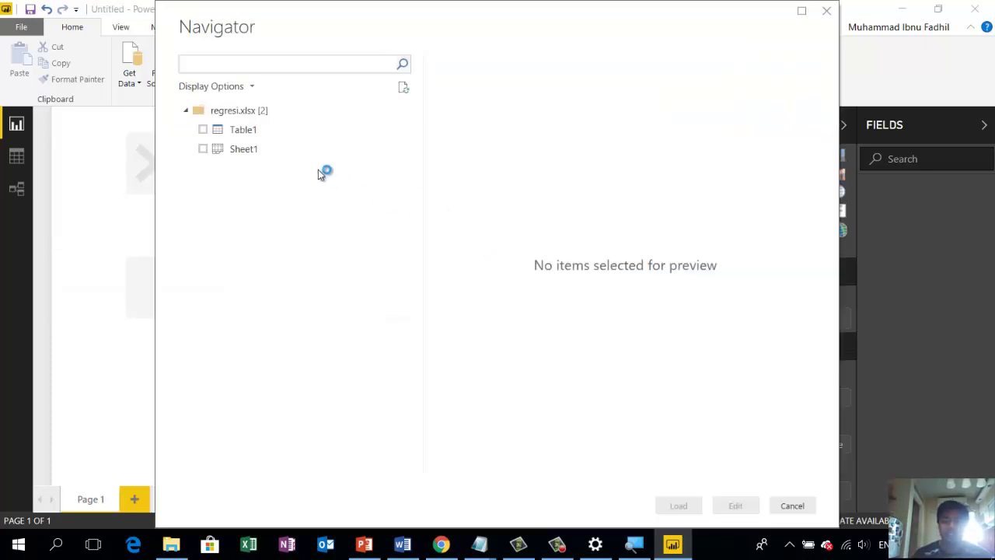
pyautogui.click(276, 133)
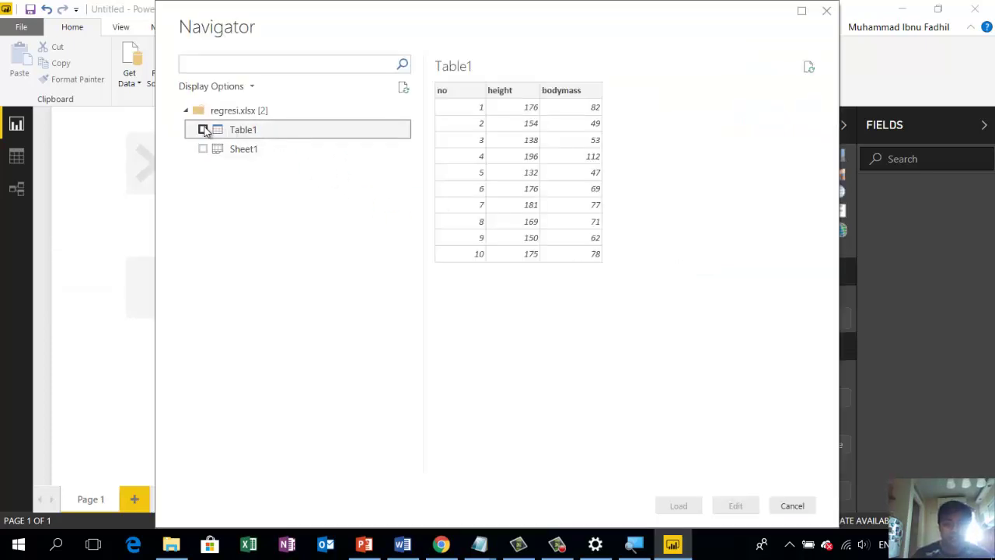
pyautogui.click(204, 129)
pyautogui.click(679, 506)
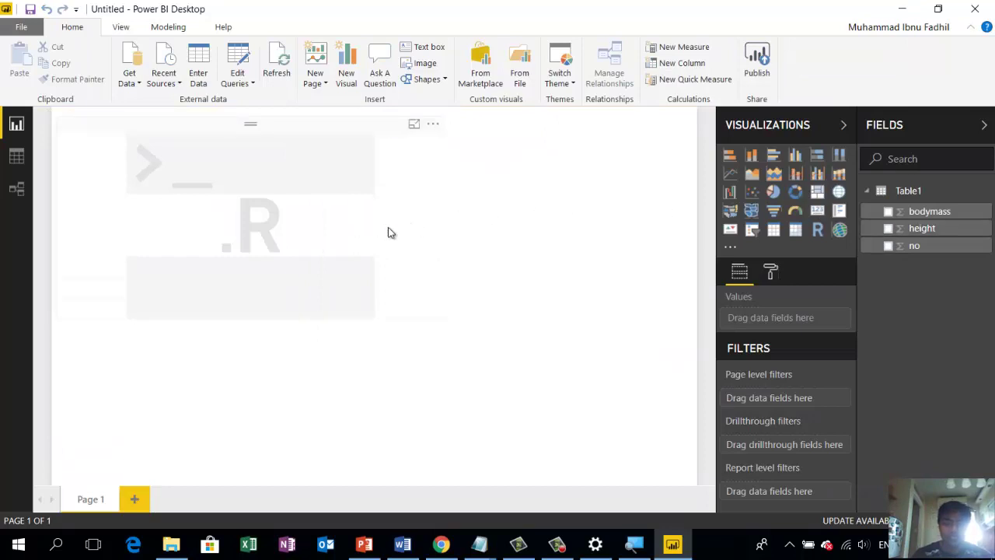
pyautogui.moveTo(925, 212); pyautogui.dragTo(804, 318)
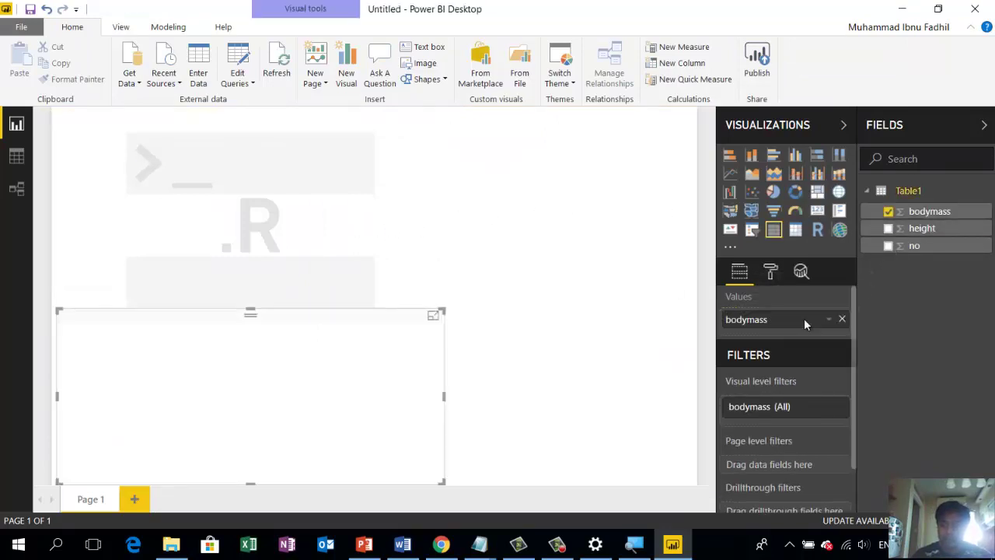
pyautogui.moveTo(909, 232); pyautogui.dragTo(774, 325)
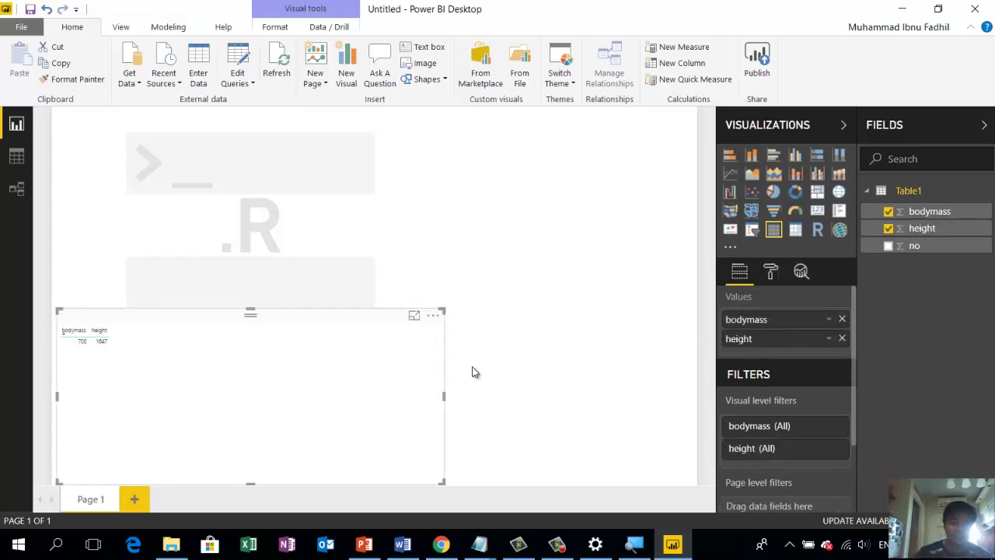
pyautogui.click(433, 316)
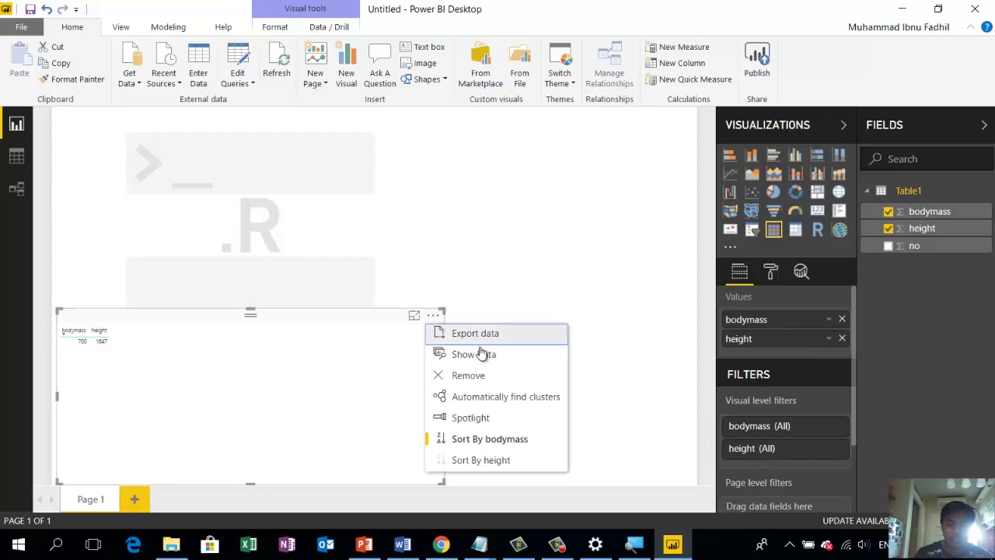
pyautogui.click(480, 378)
# - Add bodymass and height from Table1 to the R script visual's values, with height listed first
pyautogui.click(338, 230)
pyautogui.moveTo(929, 212); pyautogui.dragTo(781, 317)
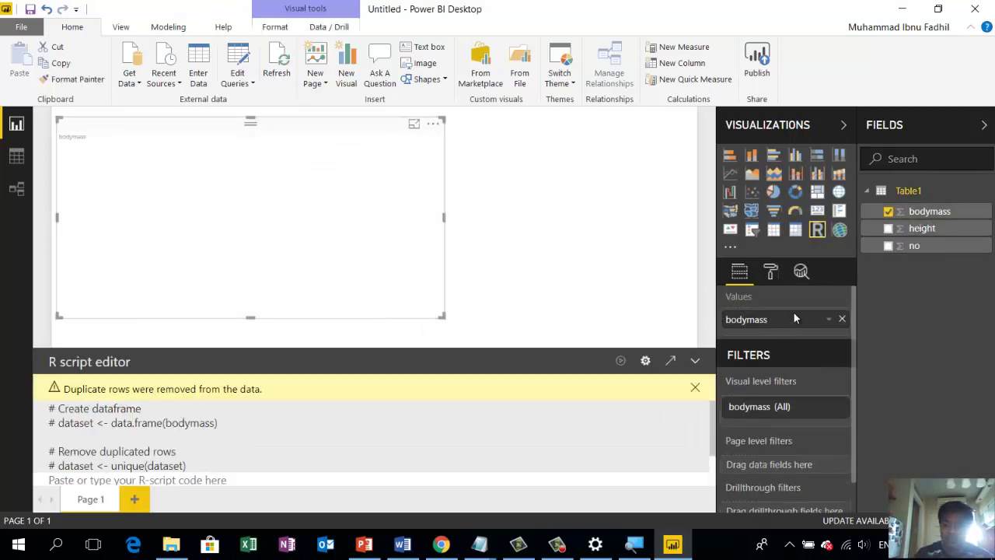
pyautogui.moveTo(922, 230); pyautogui.dragTo(776, 315)
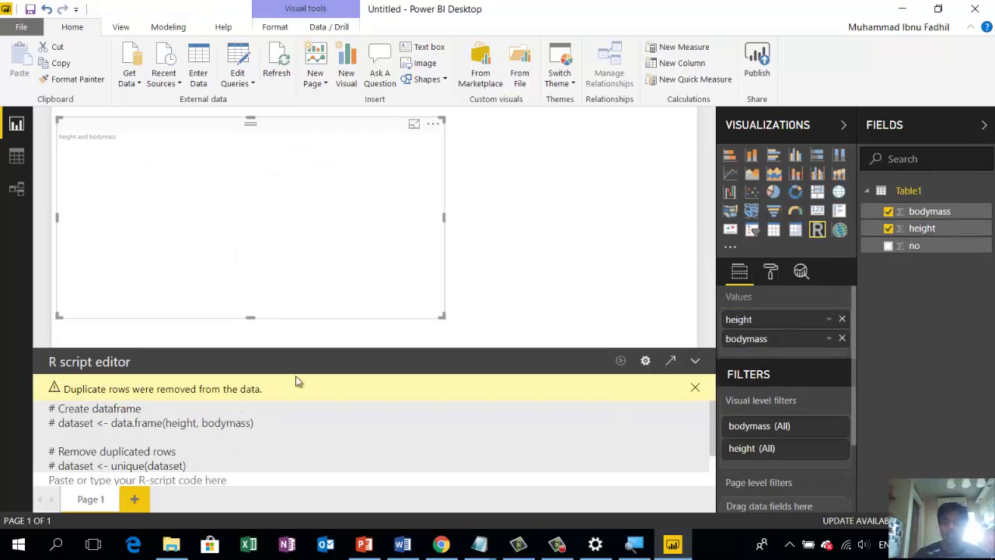
# - Copy the R code from the height assignment through the abline line in the untitled Notepad file and paste it into the R script editor
pyautogui.scroll(-1, 194, 441)
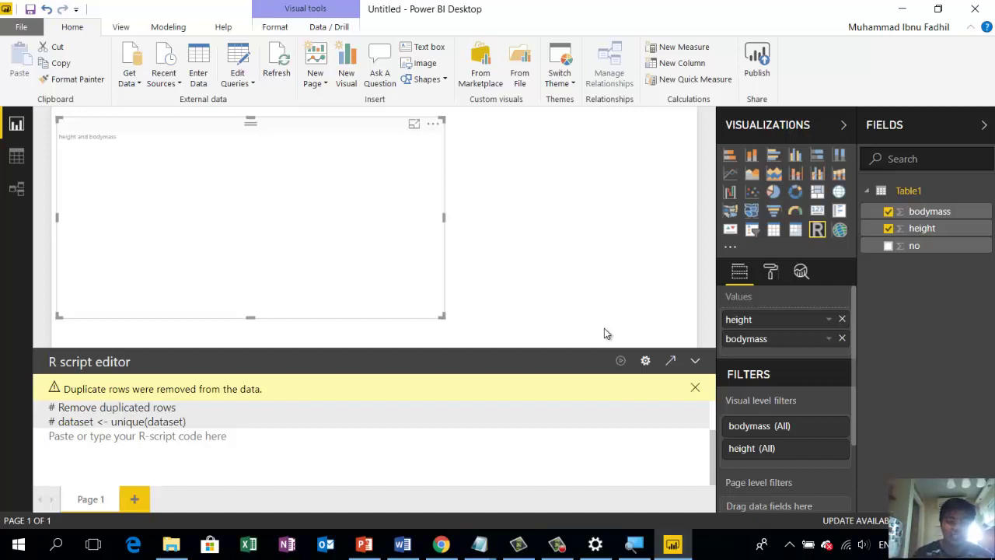
pyautogui.click(481, 545)
pyautogui.click(587, 491)
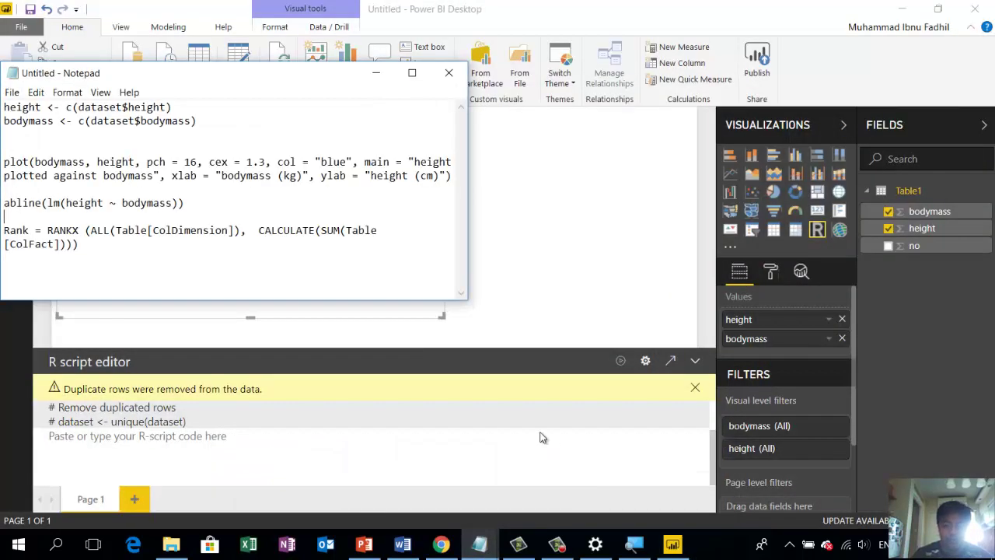
pyautogui.moveTo(184, 203); pyautogui.dragTo(3, 92)
pyautogui.hotkey('ctrl', 'c')
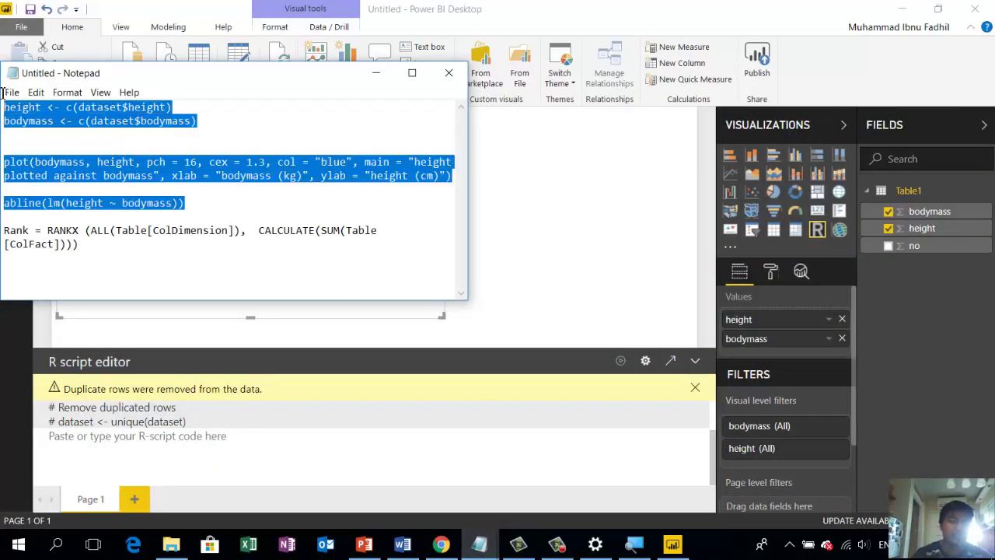
pyautogui.click(188, 463)
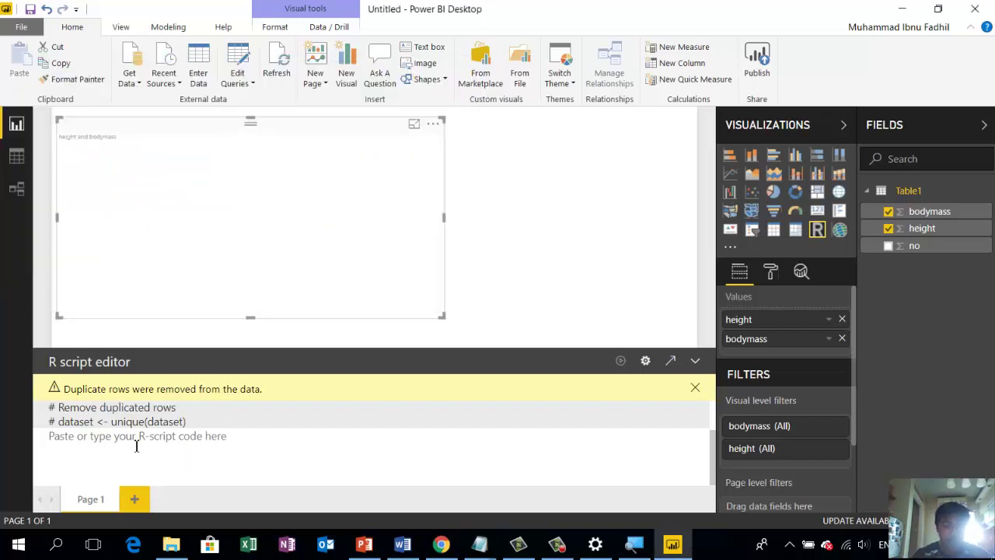
pyautogui.hotkey('ctrl', 'v')
# - Review the R script from the dataframe comments through the height and bodymass variables to the plot and abline lines
pyautogui.scroll(5, 209, 451)
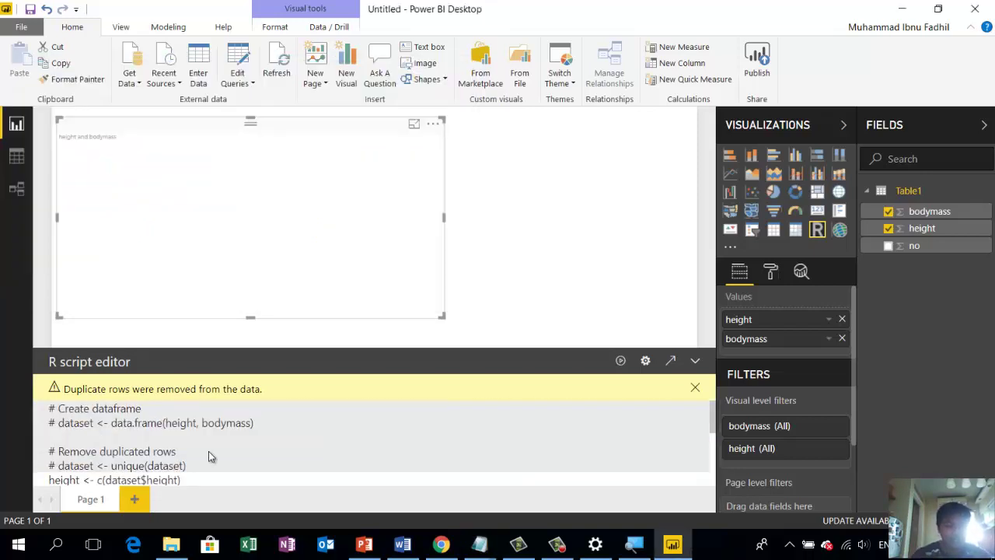
pyautogui.scroll(-2, 136, 435)
pyautogui.scroll(2, 84, 435)
pyautogui.scroll(-2, 81, 433)
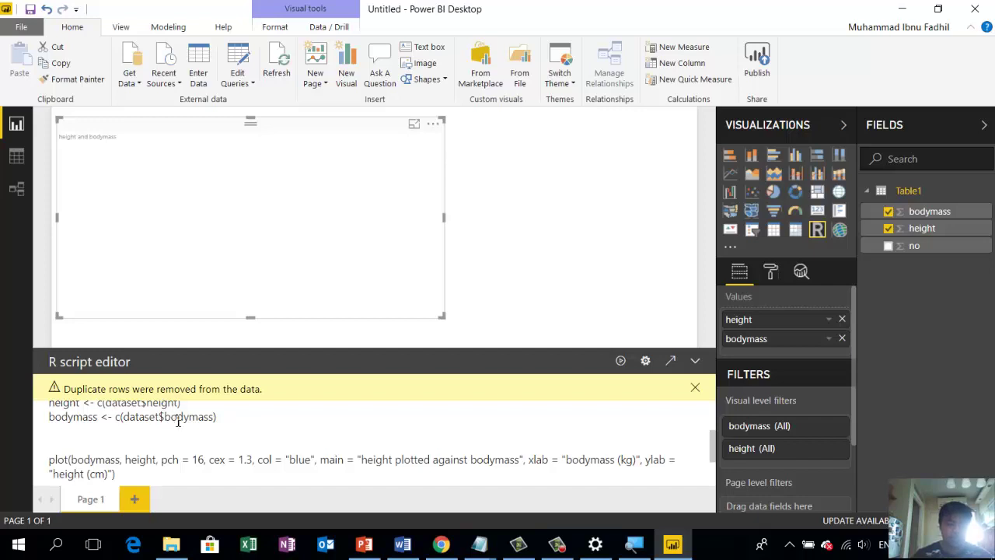
pyautogui.scroll(-2, 197, 424)
pyautogui.scroll(-2, 171, 426)
pyautogui.scroll(2, 109, 443)
pyautogui.scroll(-2, 92, 458)
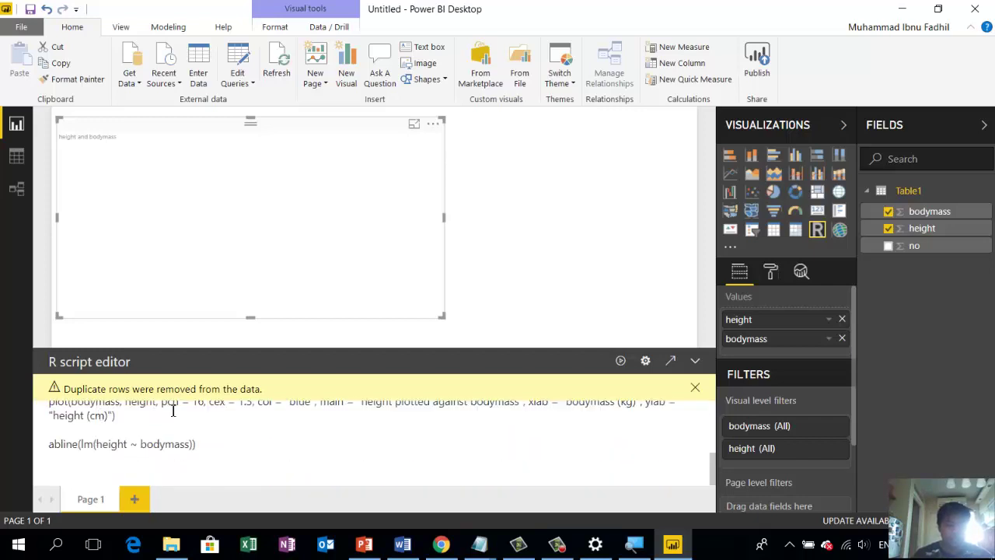
# - Run the R script for the height and bodymass visual and check the details of its display error
pyautogui.tripleClick(185, 444)
pyautogui.click(242, 459)
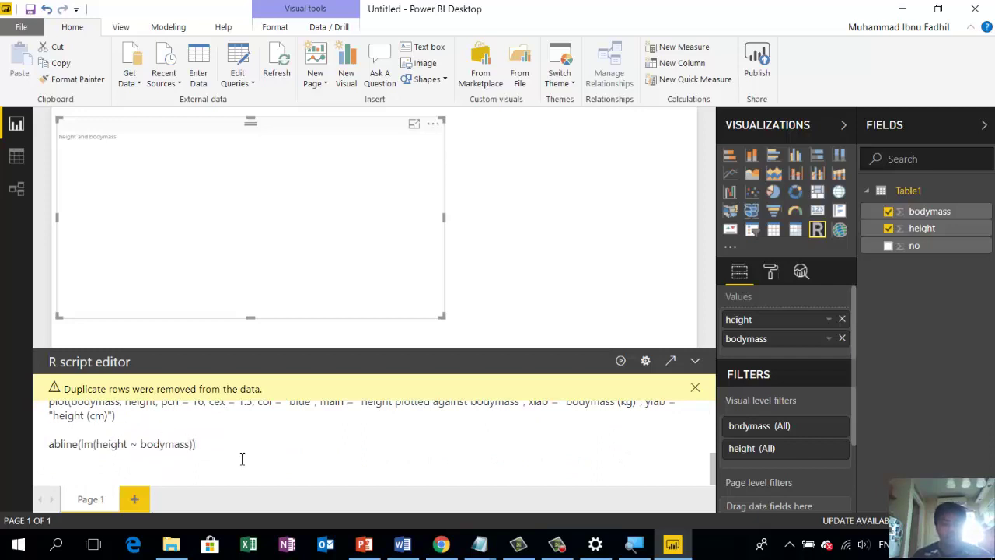
pyautogui.click(621, 360)
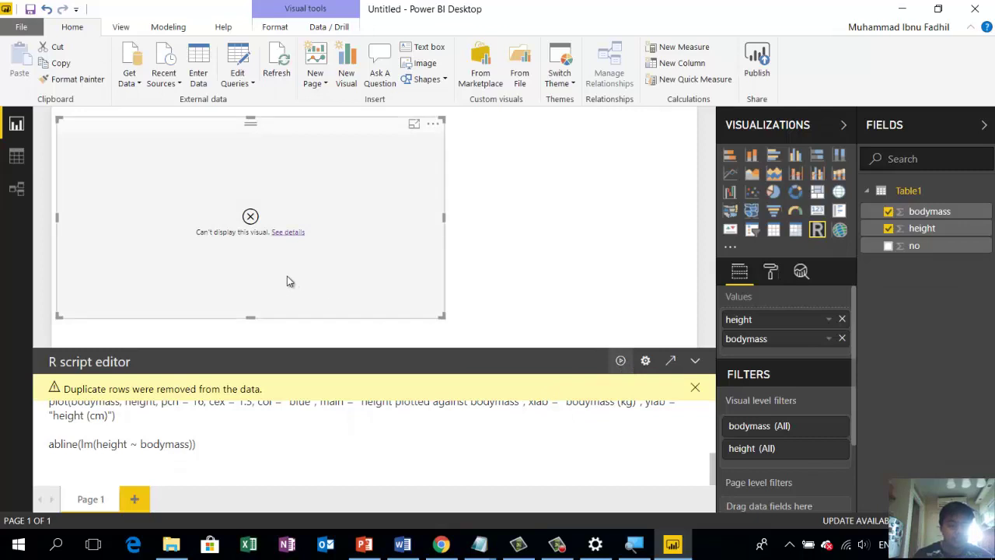
pyautogui.scroll(5, 267, 449)
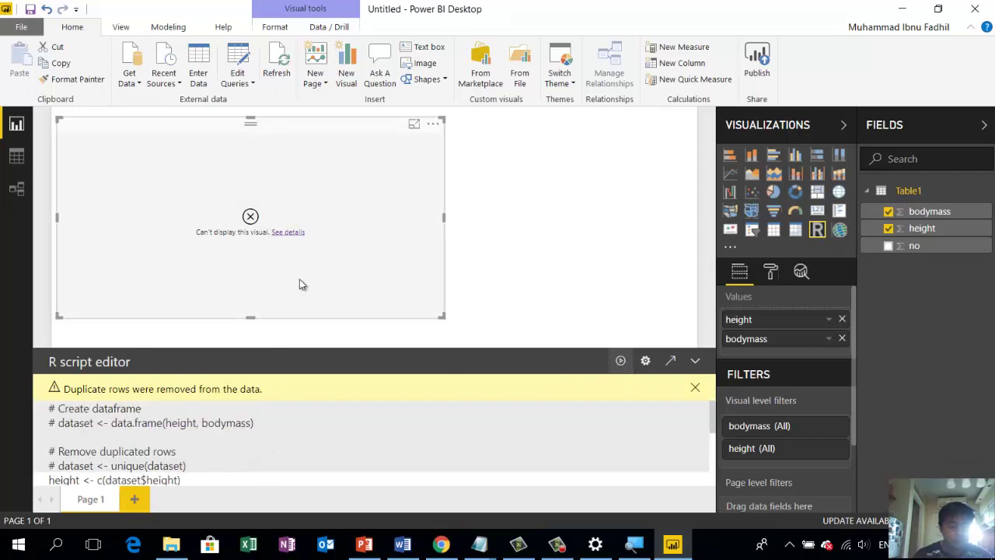
pyautogui.click(289, 232)
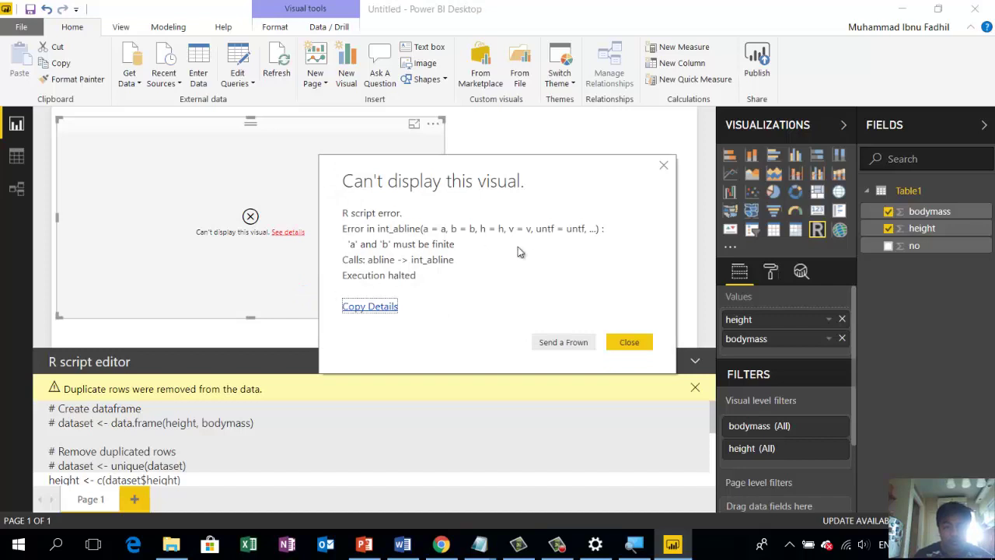
pyautogui.click(628, 342)
pyautogui.scroll(-5, 225, 458)
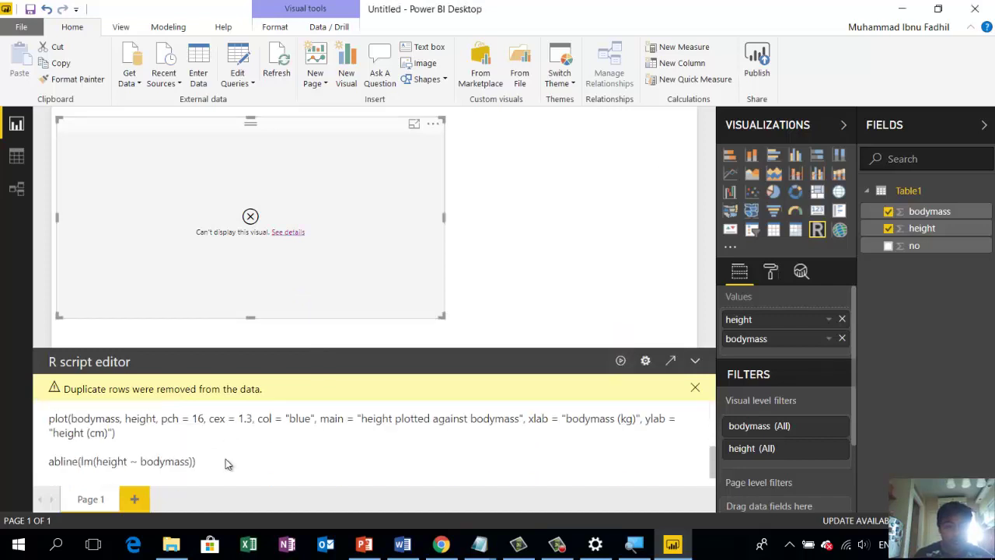
# - Set both height and bodymass in the R script visual's values to Don't summarize
pyautogui.click(830, 321)
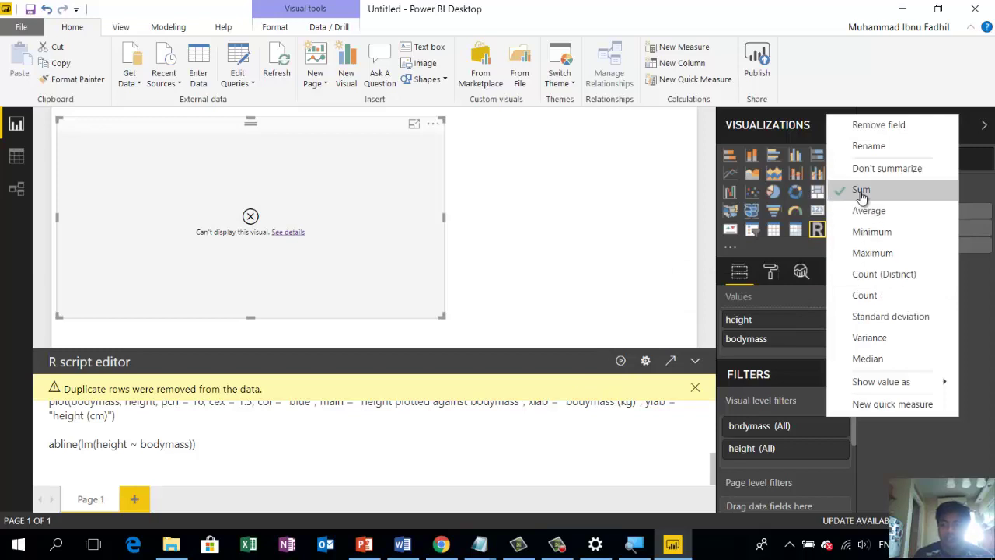
pyautogui.click(871, 169)
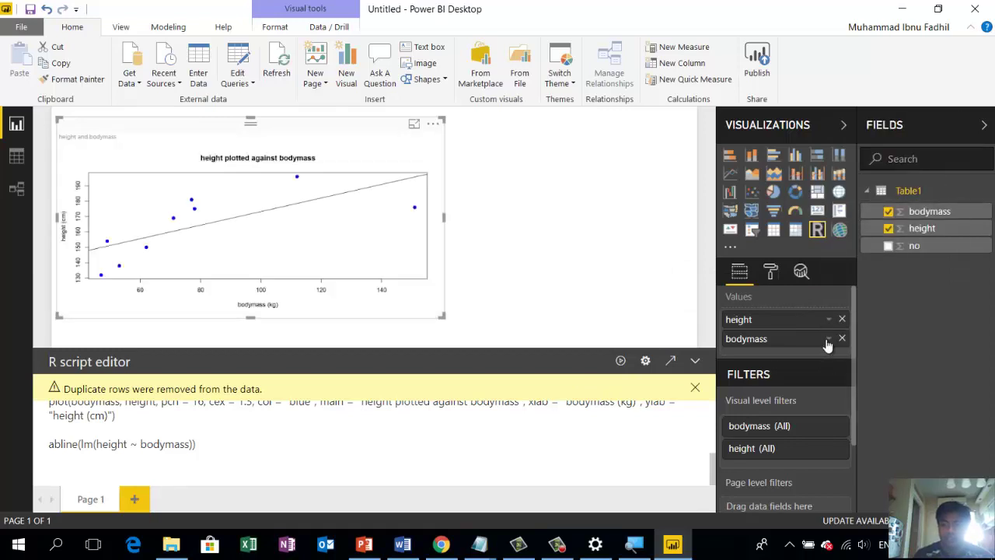
pyautogui.click(828, 340)
pyautogui.click(869, 170)
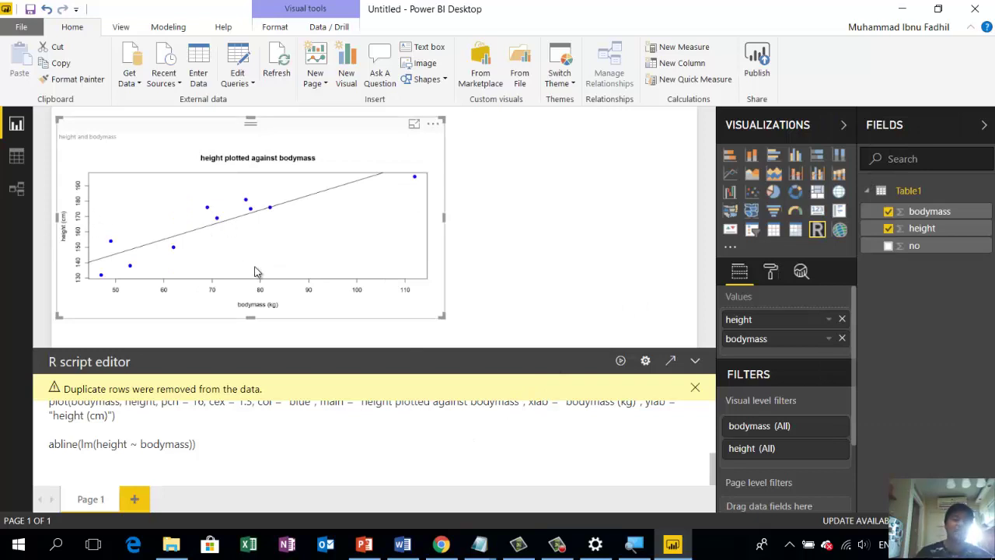
pyautogui.click(569, 259)
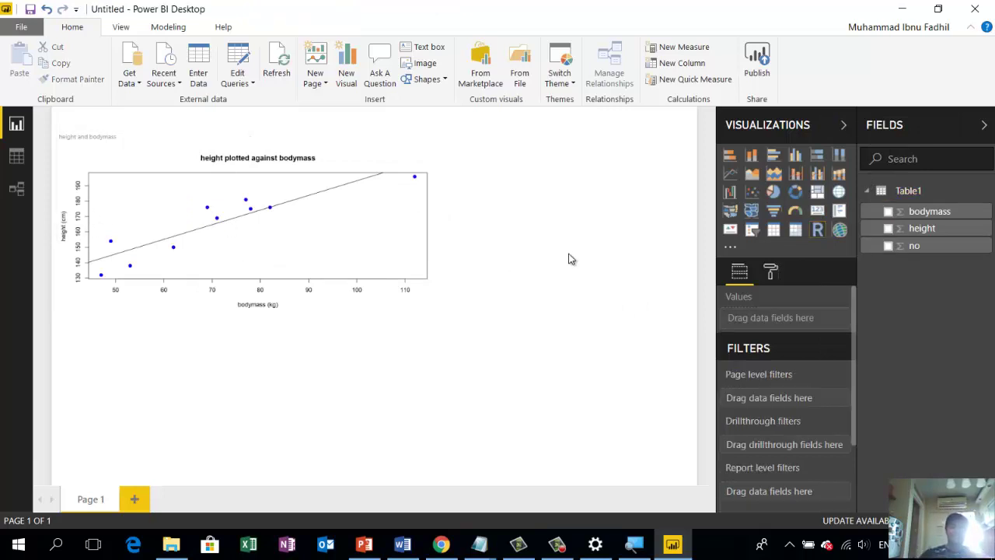
pyautogui.click(418, 170)
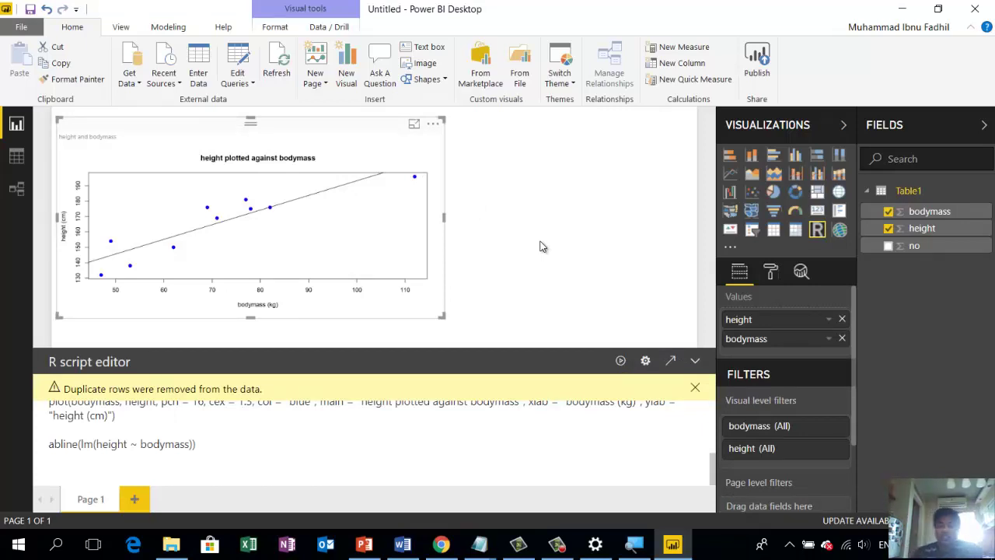
pyautogui.click(335, 424)
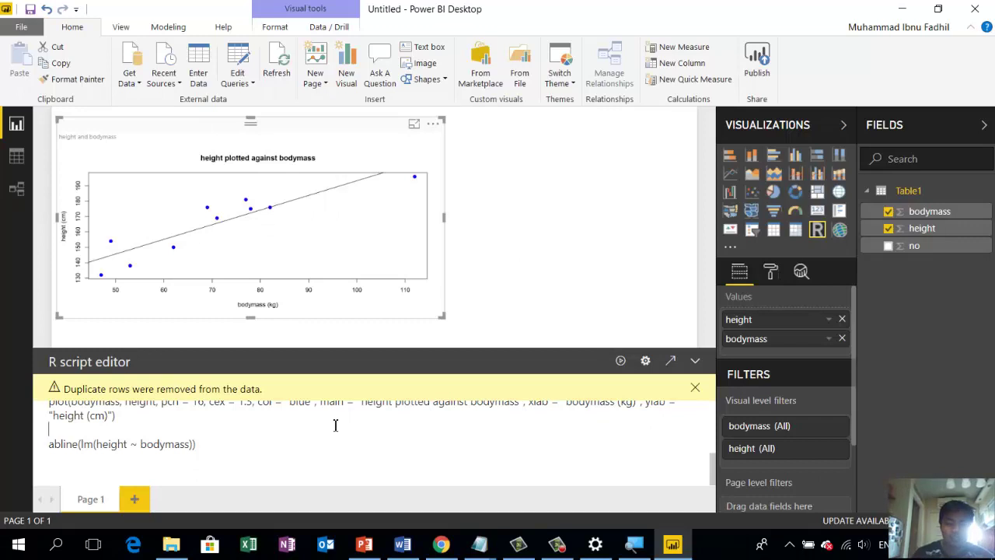
pyautogui.scroll(3, 335, 424)
pyautogui.scroll(-3, 335, 424)
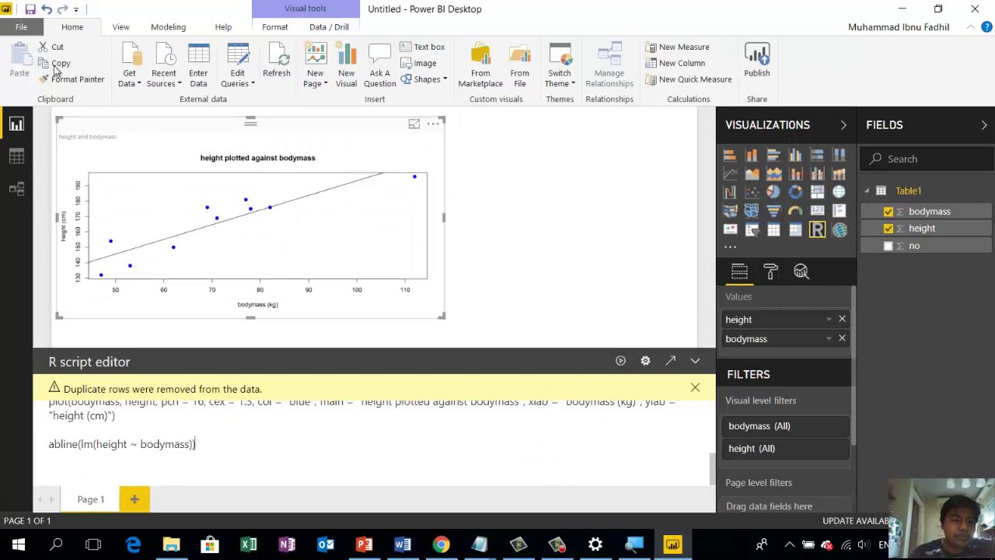
# - Save the report to the Desktop as a Power BI file named regression
pyautogui.click(30, 9)
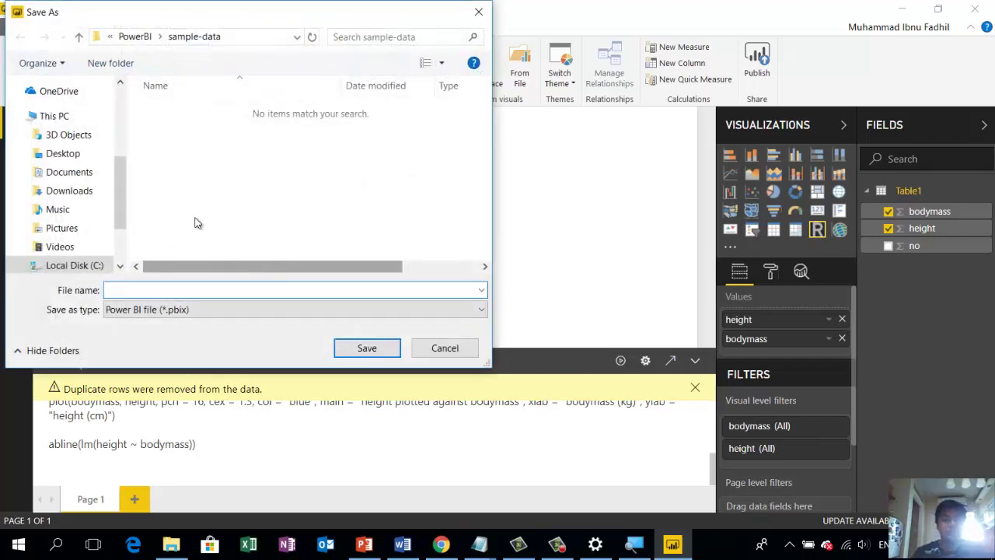
pyautogui.click(93, 155)
pyautogui.click(135, 287)
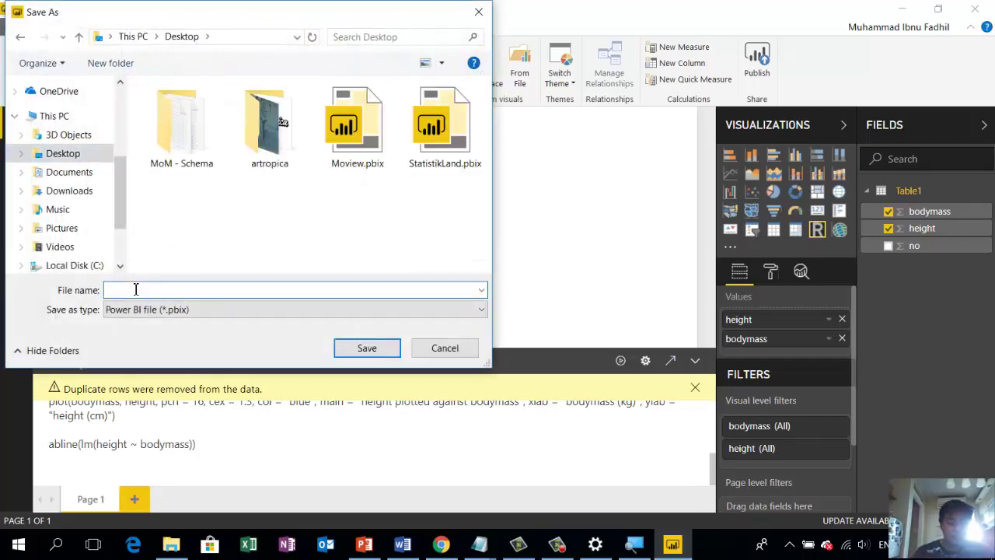
pyautogui.write('regression')
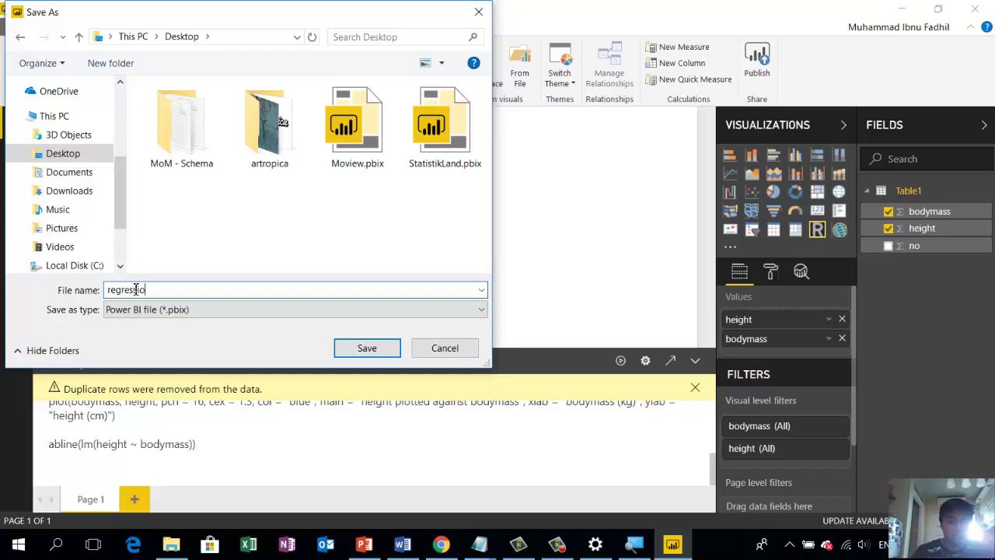
pyautogui.press('Return')
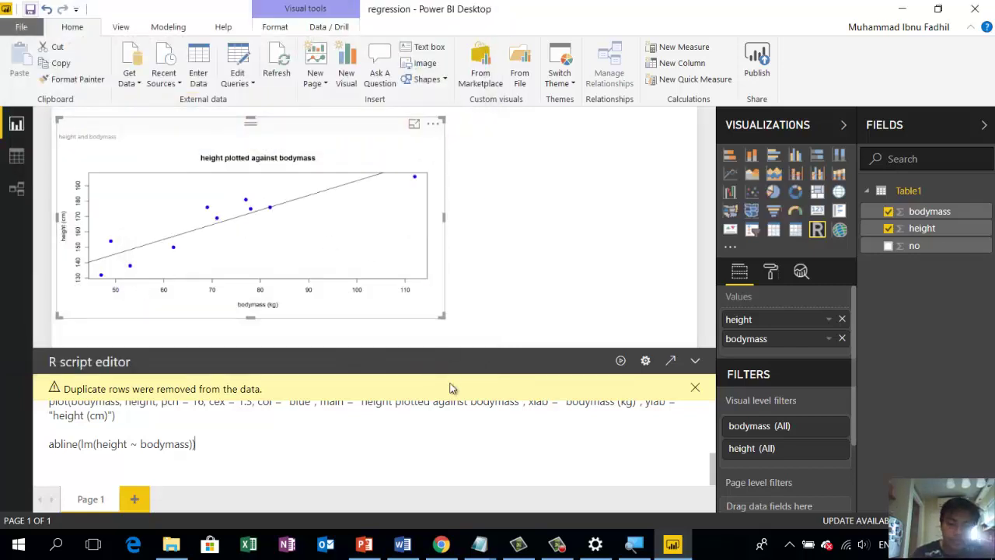
# - Check the list of demo topics in PowerBI Training2.txt in Notepad and return to the regression report in Power BI Desktop
pyautogui.click(480, 545)
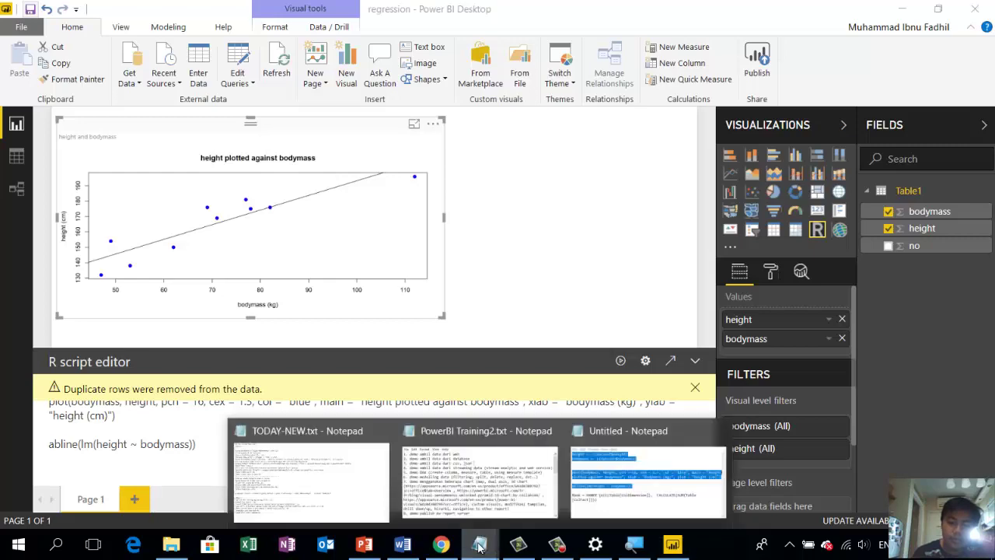
pyautogui.click(497, 483)
pyautogui.moveTo(202, 115); pyautogui.dragTo(233, 137)
pyautogui.click(243, 138)
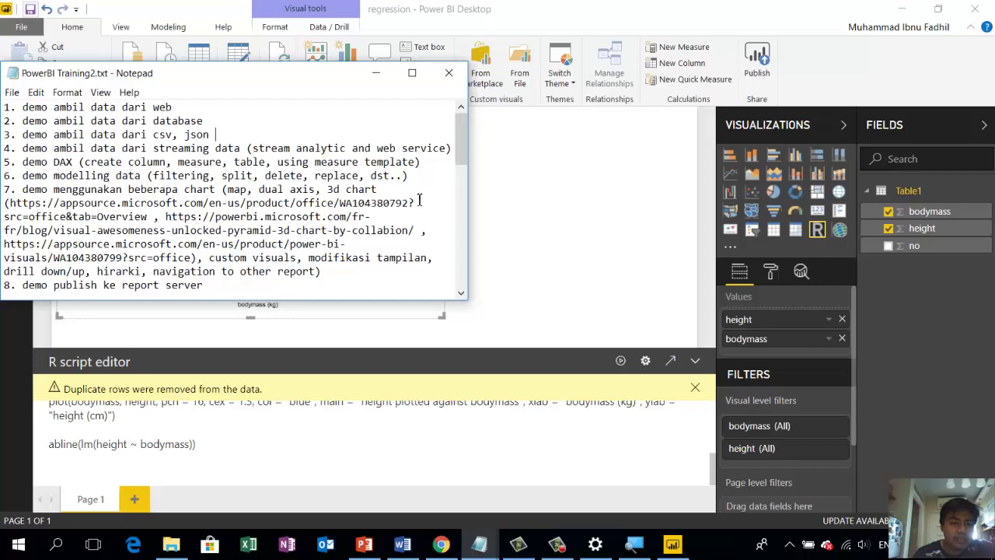
pyautogui.click(533, 211)
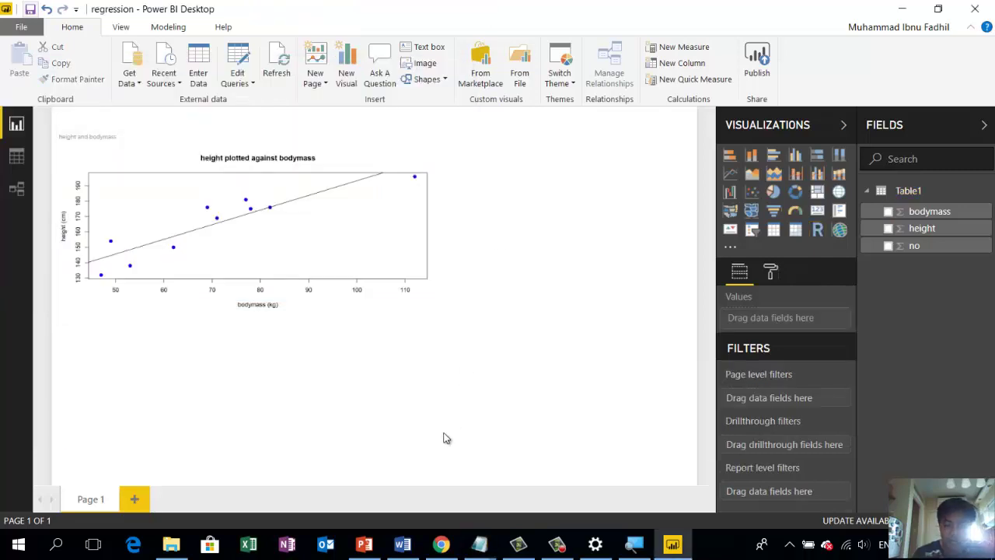
# - Switch to the online Moview report in Chrome and pin the Count of Title and Average of Rating chart to a new dashboard named PowerBI Dashboard
pyautogui.click(440, 544)
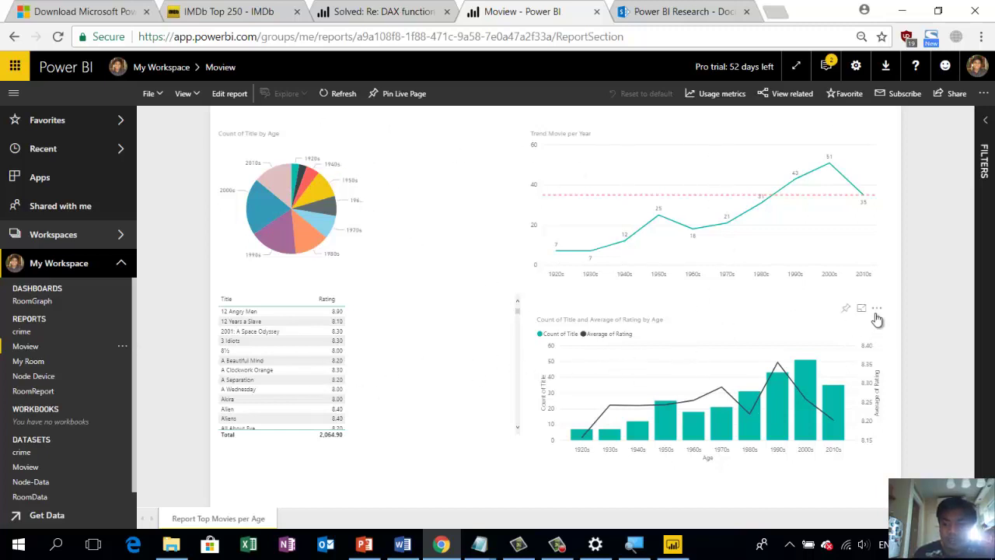
pyautogui.click(877, 308)
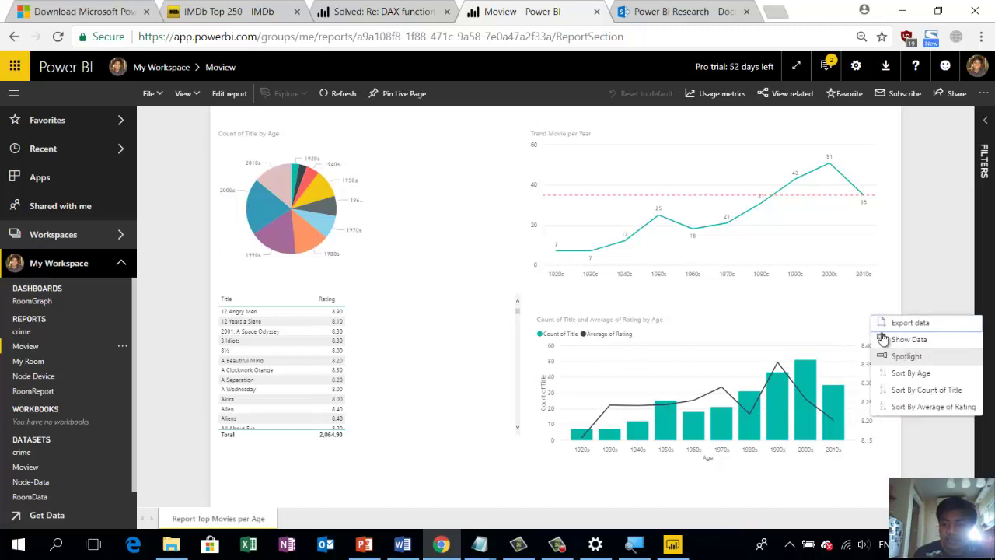
pyautogui.click(913, 287)
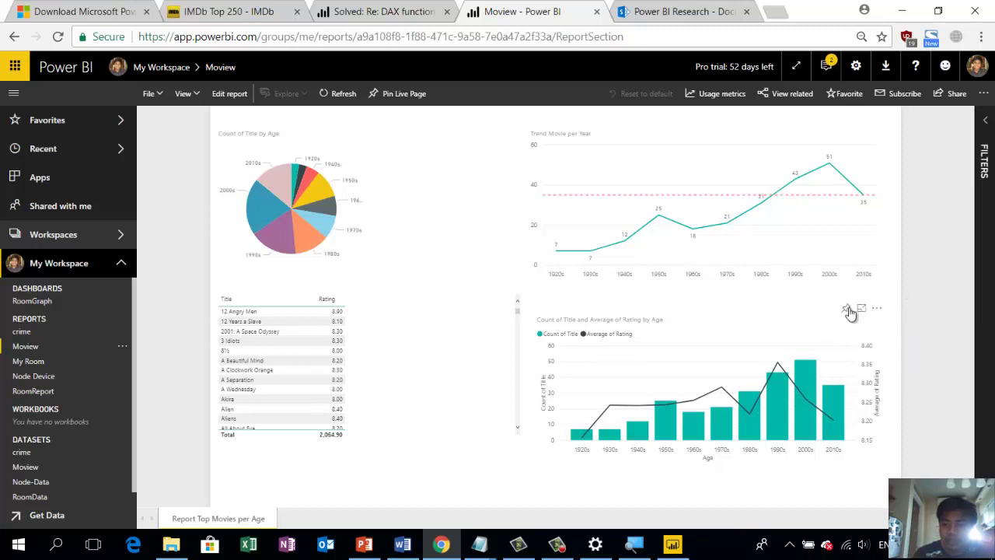
pyautogui.click(848, 309)
pyautogui.click(568, 286)
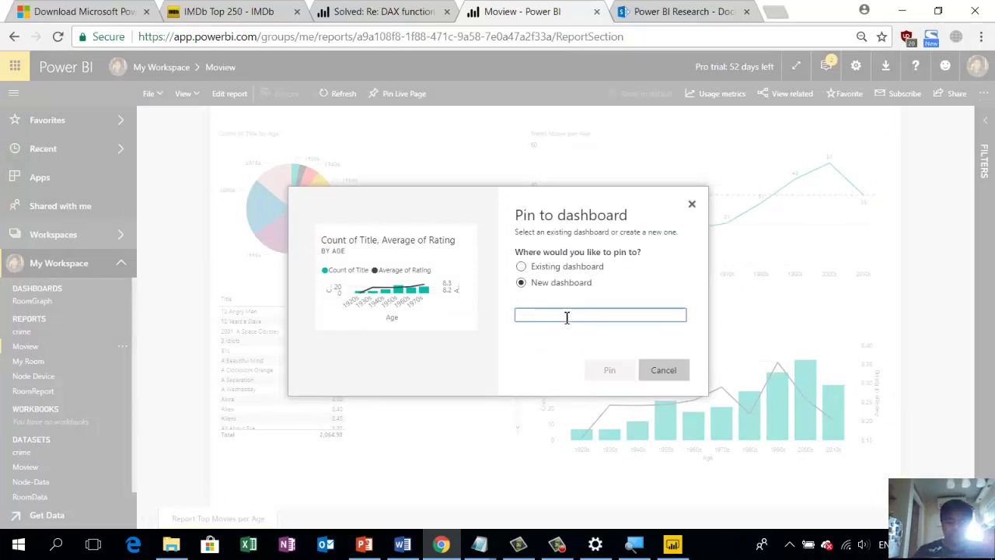
pyautogui.write('Power ')
pyautogui.write('I Dashboard')
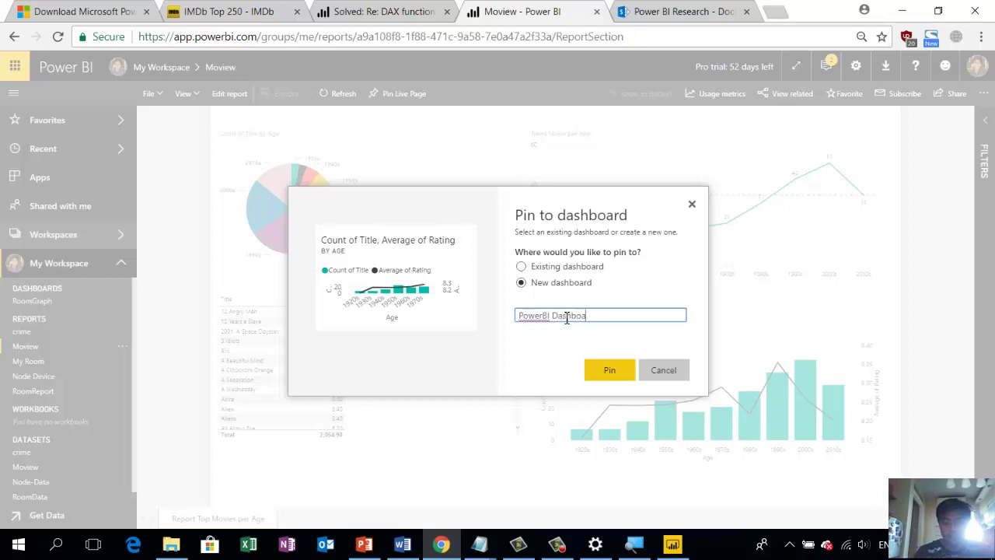
pyautogui.click(610, 370)
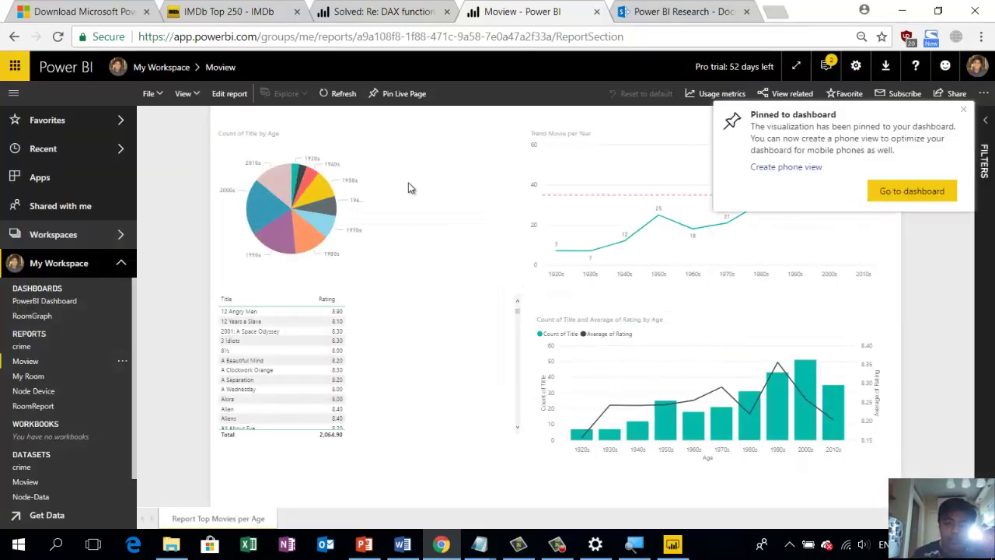
pyautogui.click(965, 113)
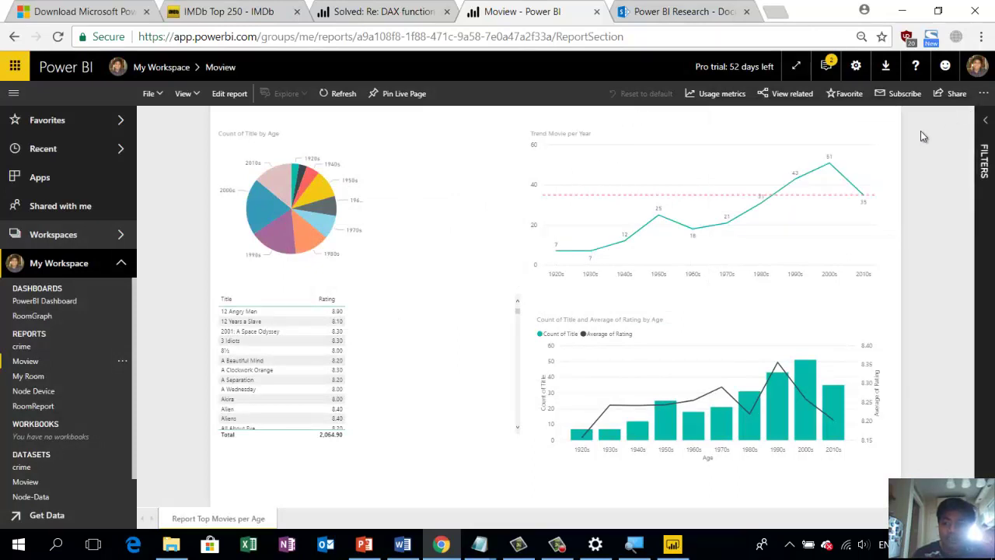
# - Pin the Trend Movie per Year line chart to the existing PowerBI Dashboard
pyautogui.click(872, 124)
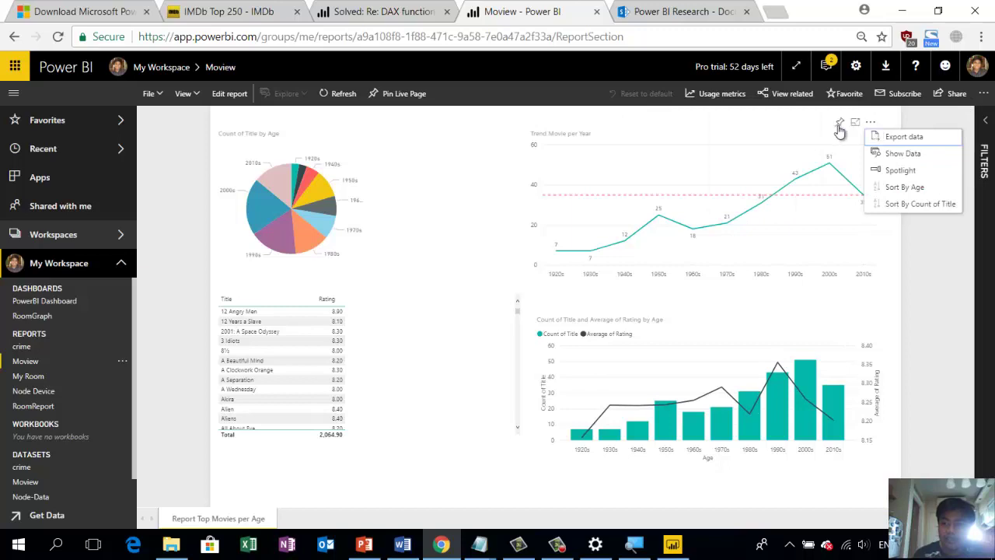
pyautogui.click(840, 123)
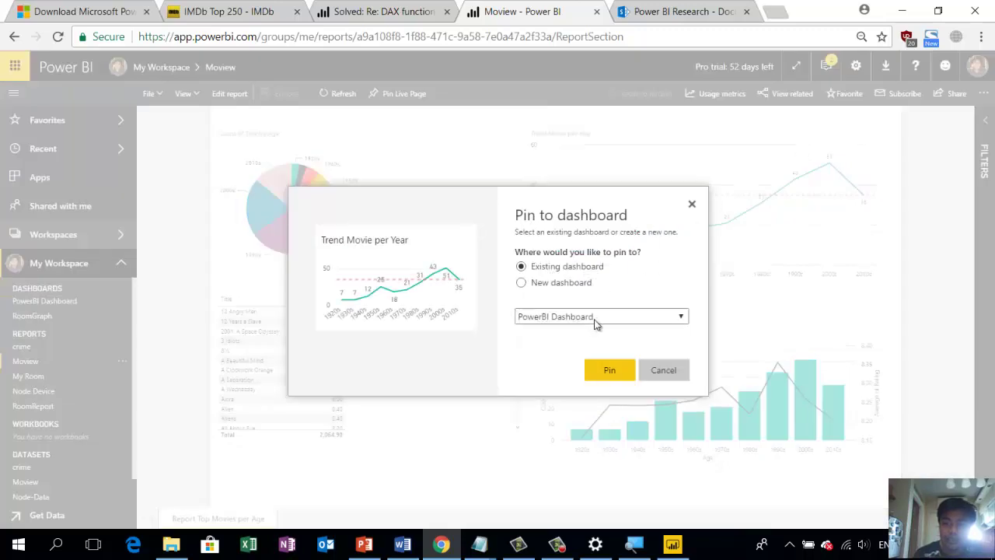
pyautogui.click(594, 318)
pyautogui.click(599, 330)
pyautogui.click(609, 372)
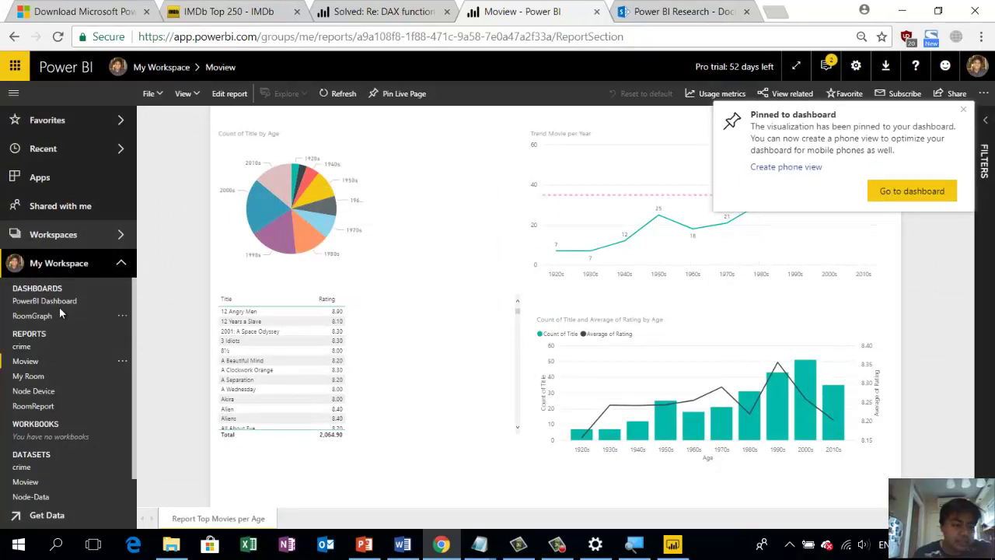
# - Open PowerBI Dashboard and move the Count of Title, Average of Rating tile below the Trend Movie per Year tile
pyautogui.click(61, 303)
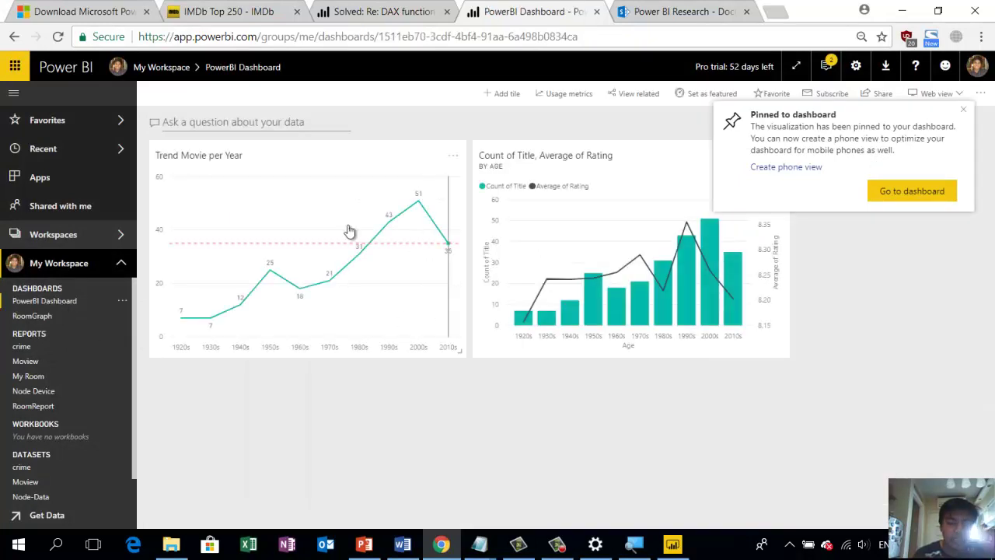
pyautogui.moveTo(614, 151); pyautogui.dragTo(575, 238)
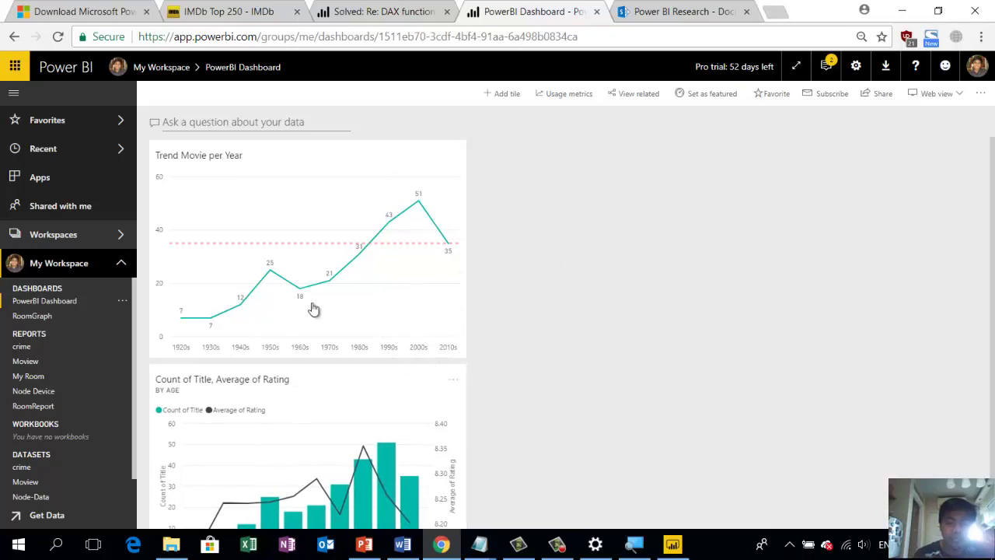
# - Ask the dashboard's Q&A for "average rating" and return to the dashboard
pyautogui.click(243, 122)
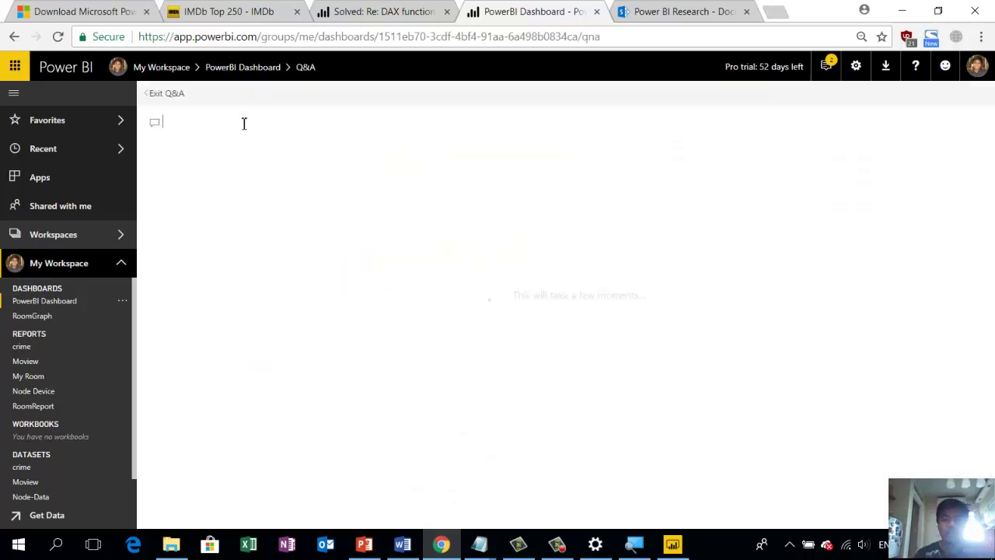
pyautogui.write('average')
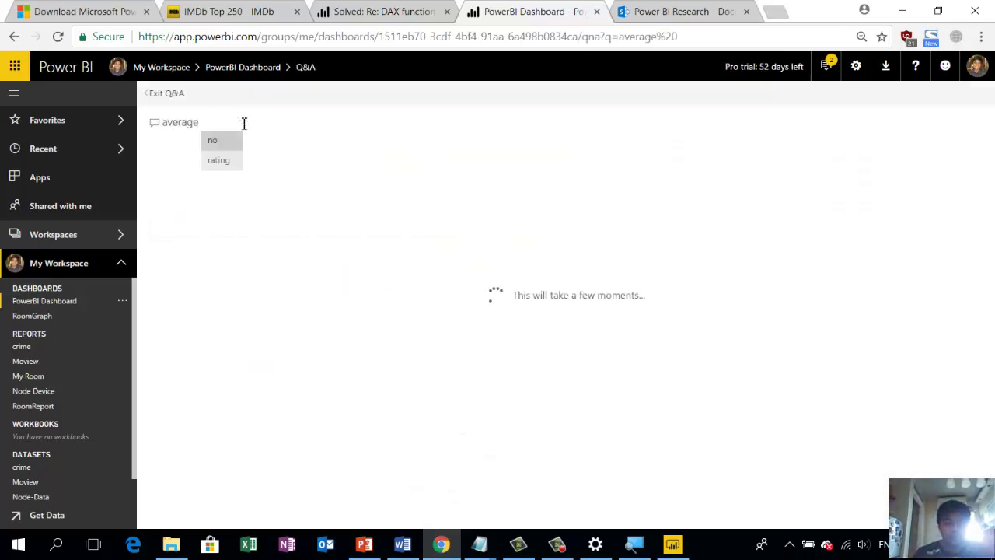
pyautogui.press('Down')
pyautogui.press('Return')
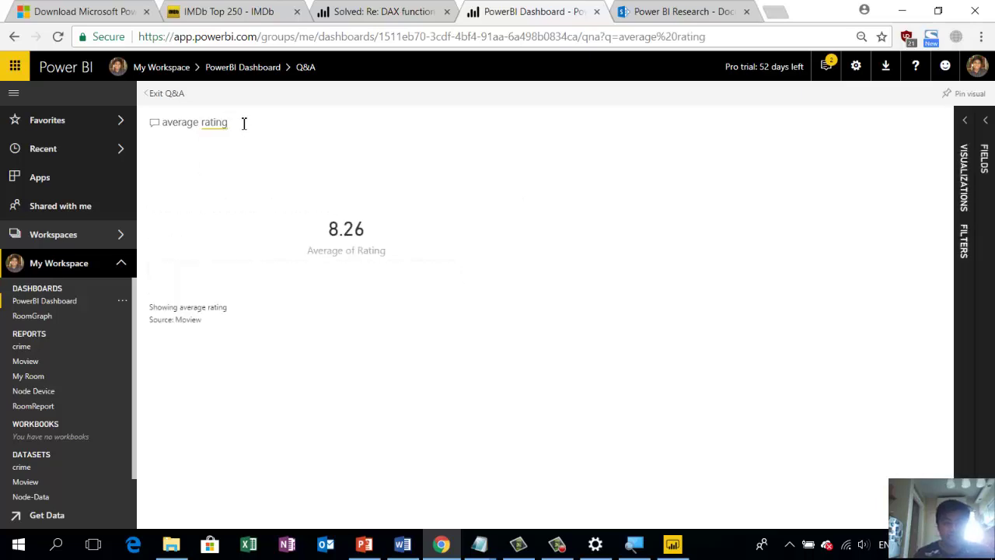
pyautogui.click(169, 94)
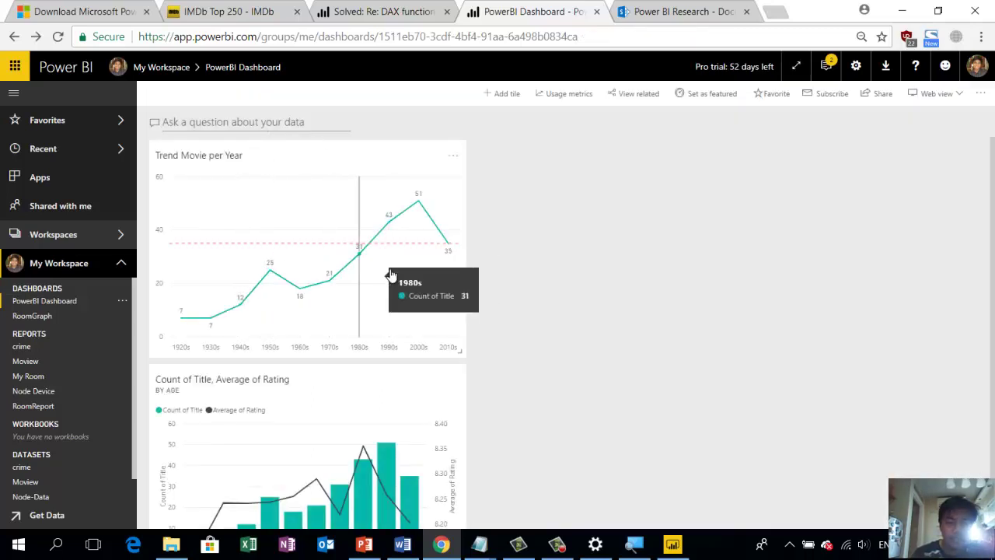
# - Ask the dashboard's Q&A for "the highest rating average"
pyautogui.scroll(-1, 623, 291)
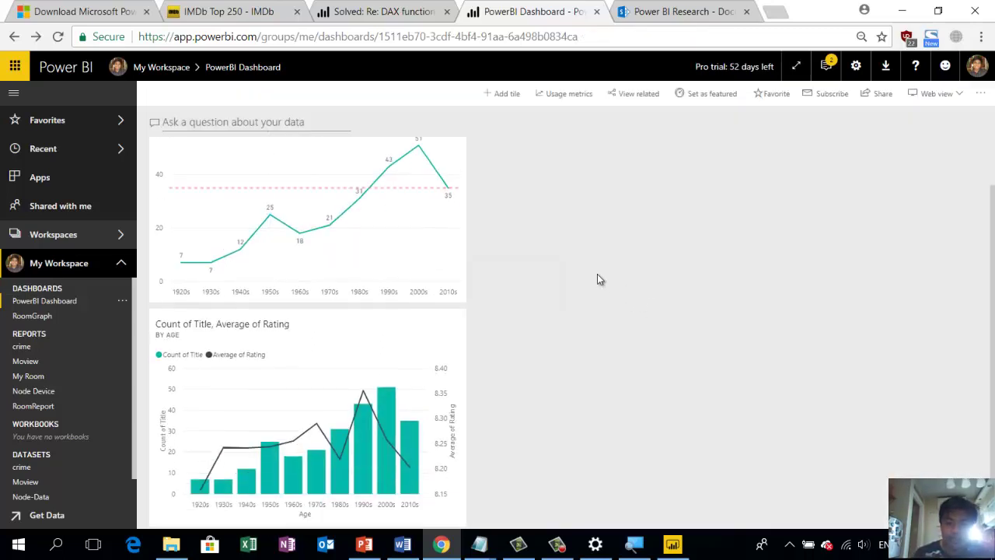
pyautogui.scroll(1, 304, 371)
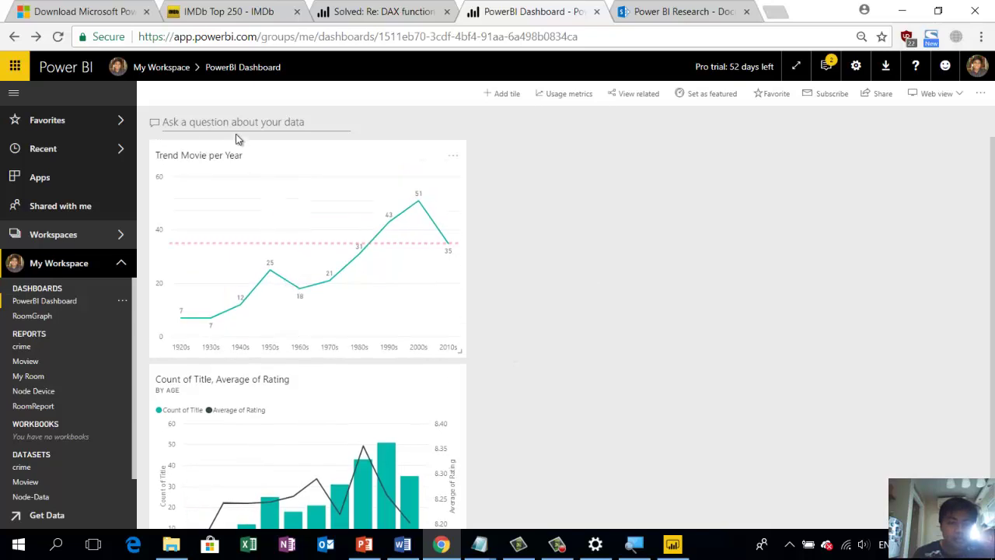
pyautogui.click(235, 124)
pyautogui.write('t')
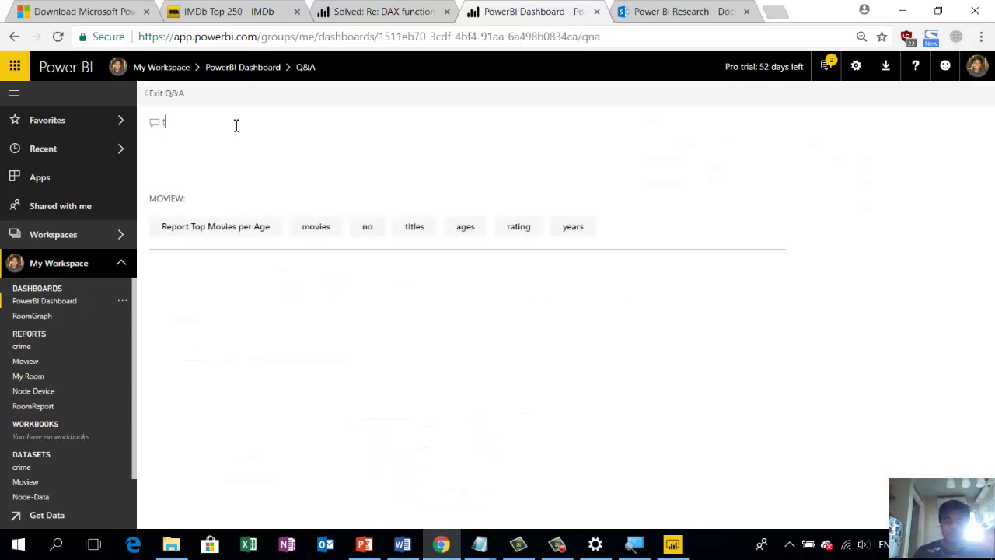
pyautogui.write('he highes')
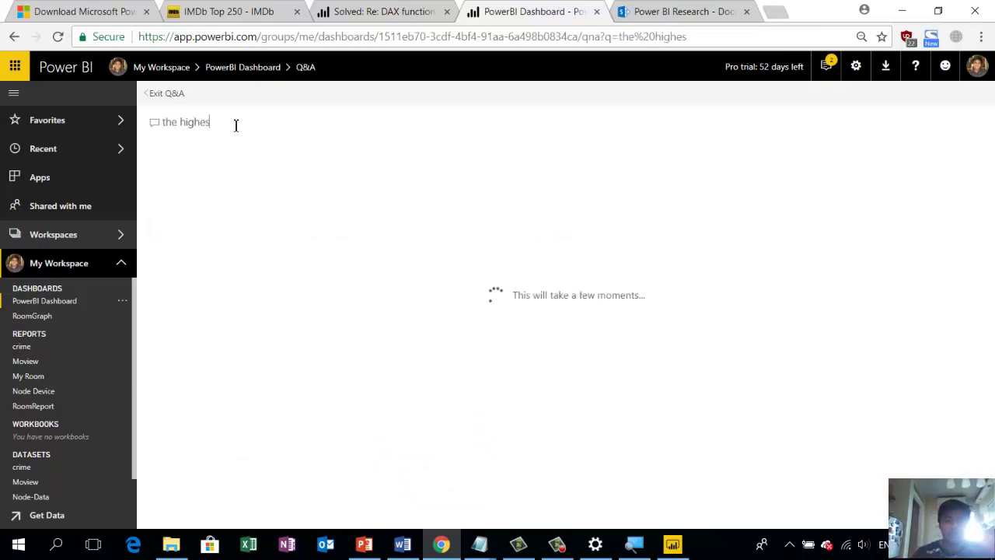
pyautogui.write('t rating')
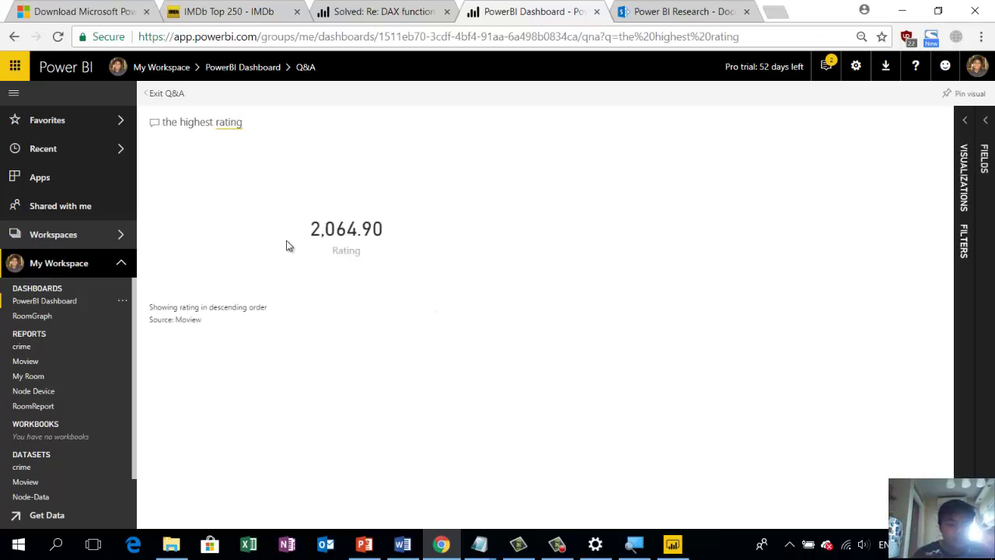
pyautogui.write(' average')
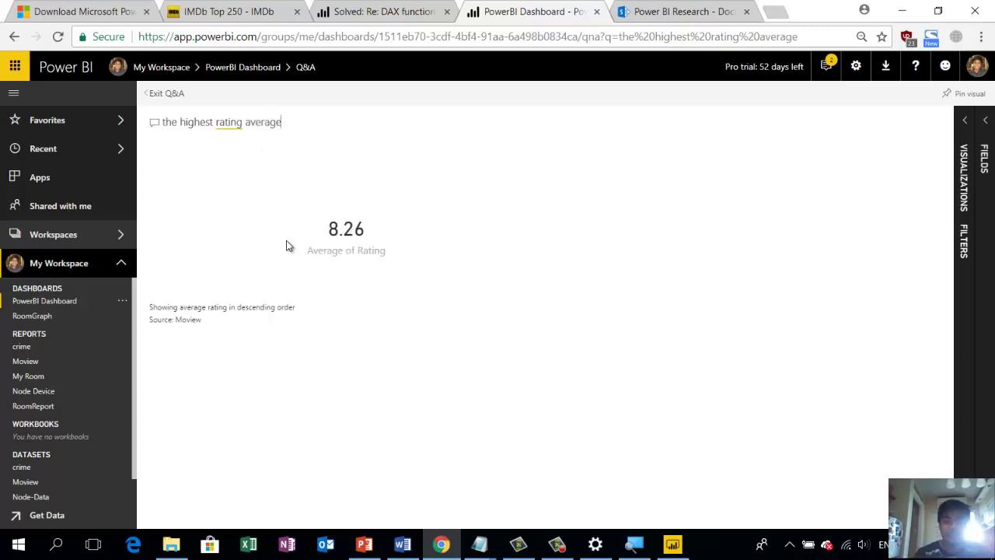
# - Change the Q&A question to "the lowest rating average by age", using the Movies Age field, and return to the dashboard
pyautogui.doubleClick(199, 122)
pyautogui.write('lowe')
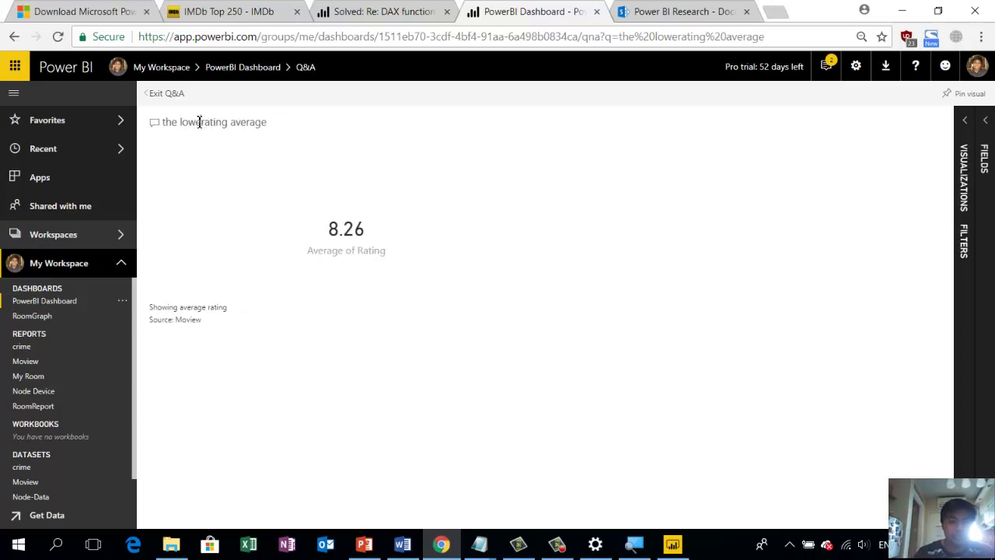
pyautogui.write('st rating')
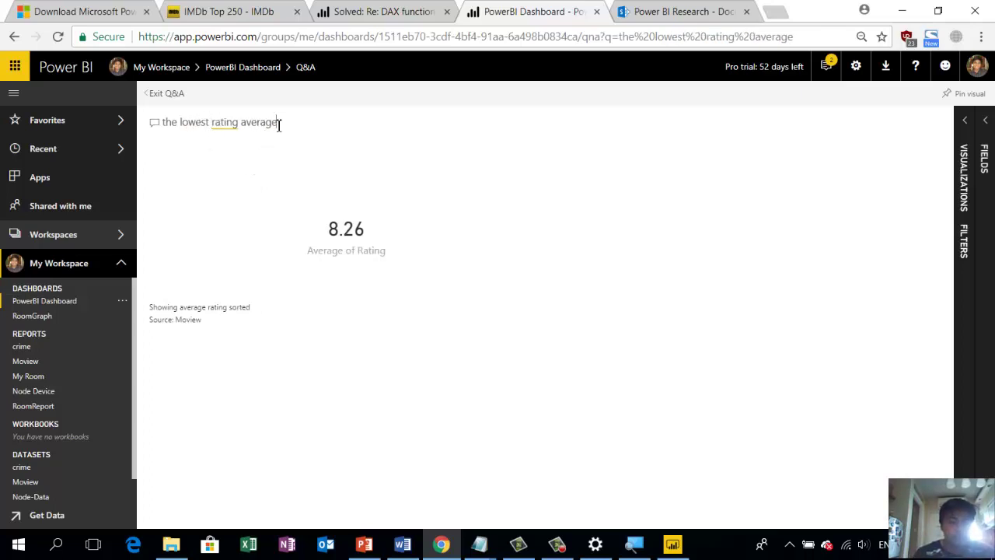
pyautogui.write(' average by age')
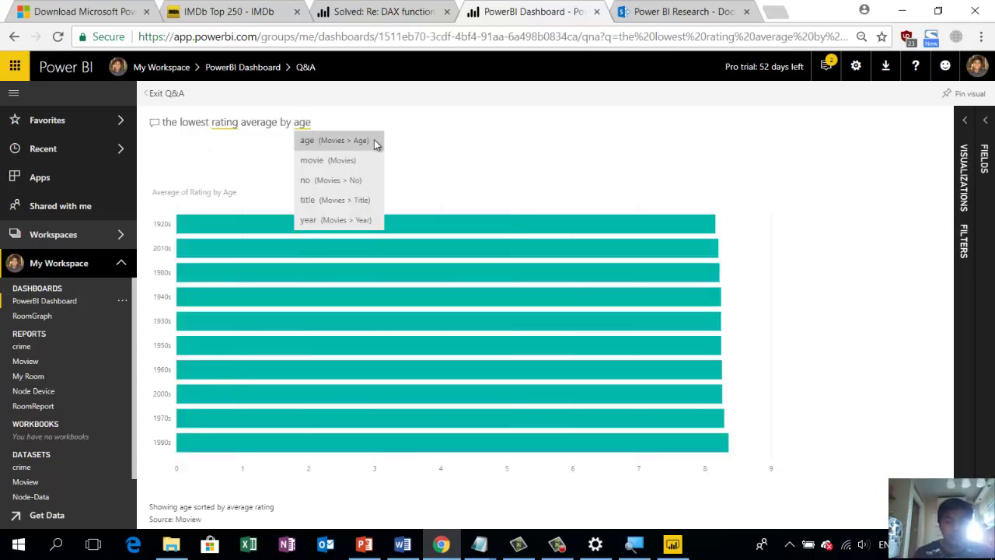
pyautogui.click(373, 144)
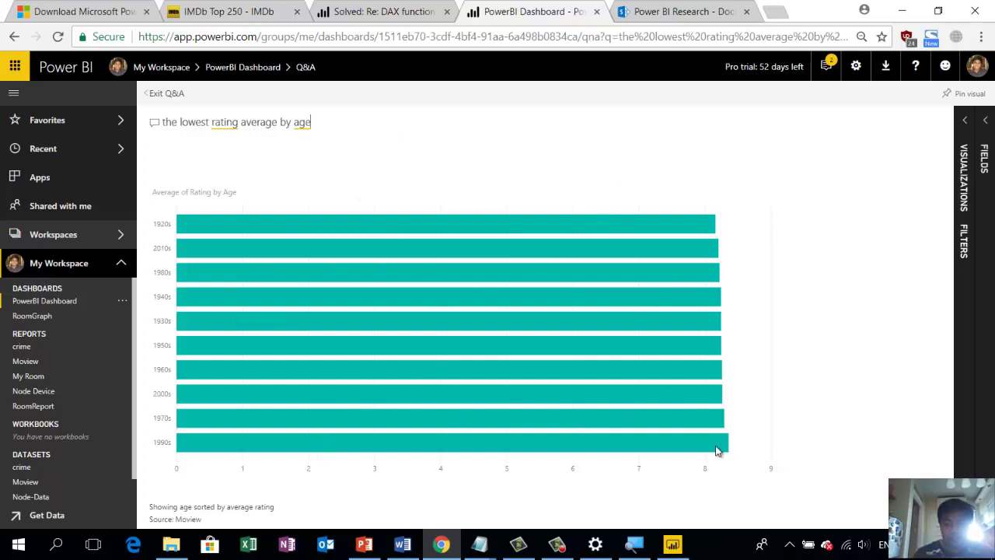
pyautogui.click(167, 94)
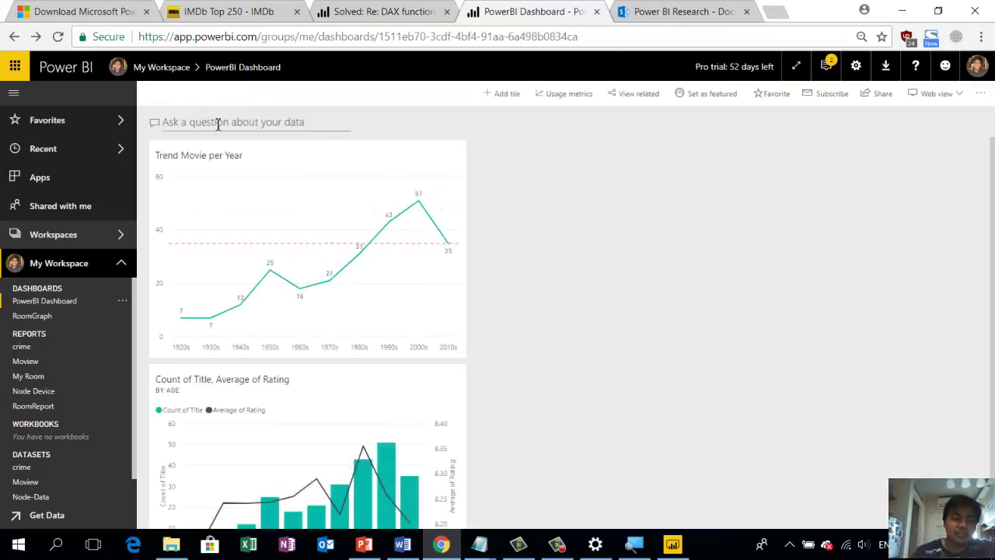
pyautogui.click(210, 122)
pyautogui.click(160, 94)
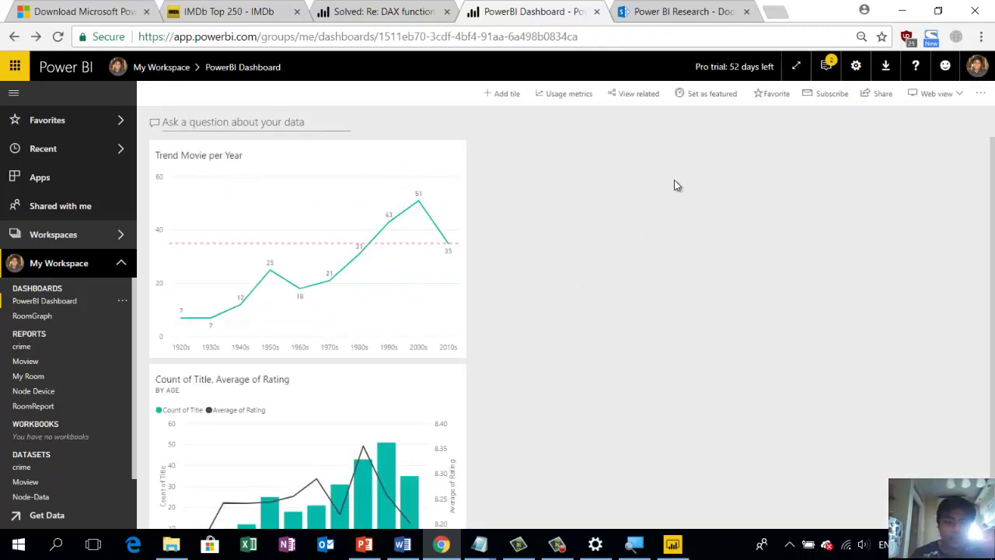
pyautogui.click(121, 303)
pyautogui.click(575, 269)
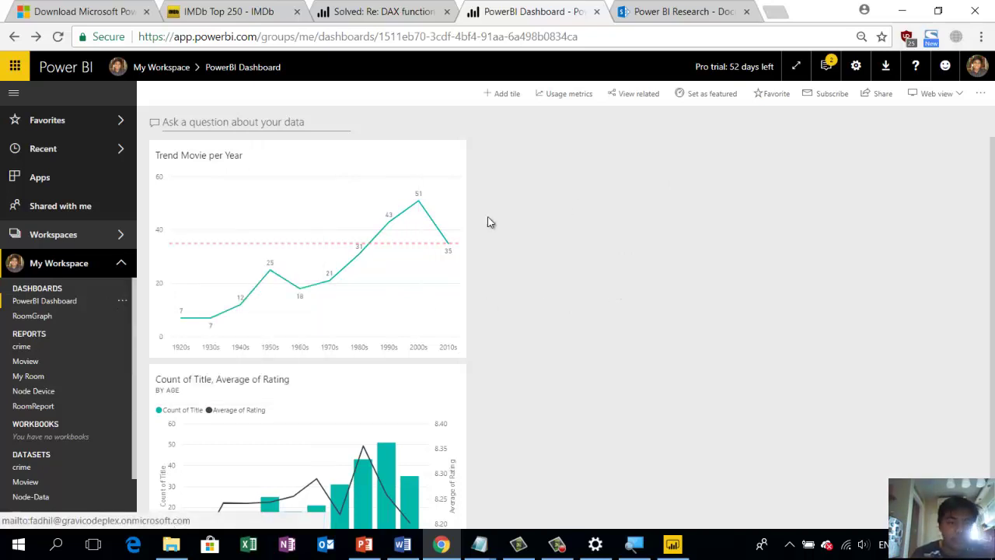
pyautogui.click(980, 94)
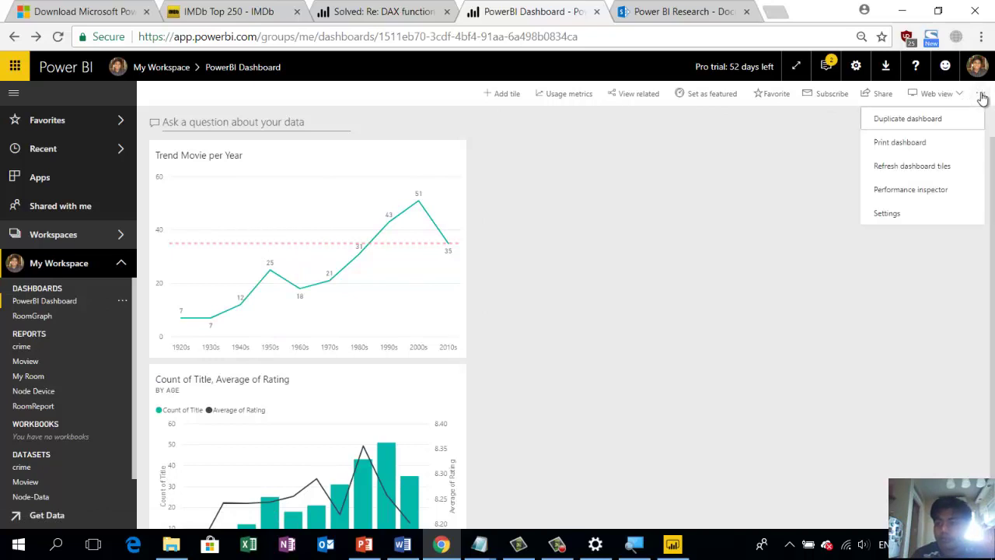
pyautogui.click(699, 171)
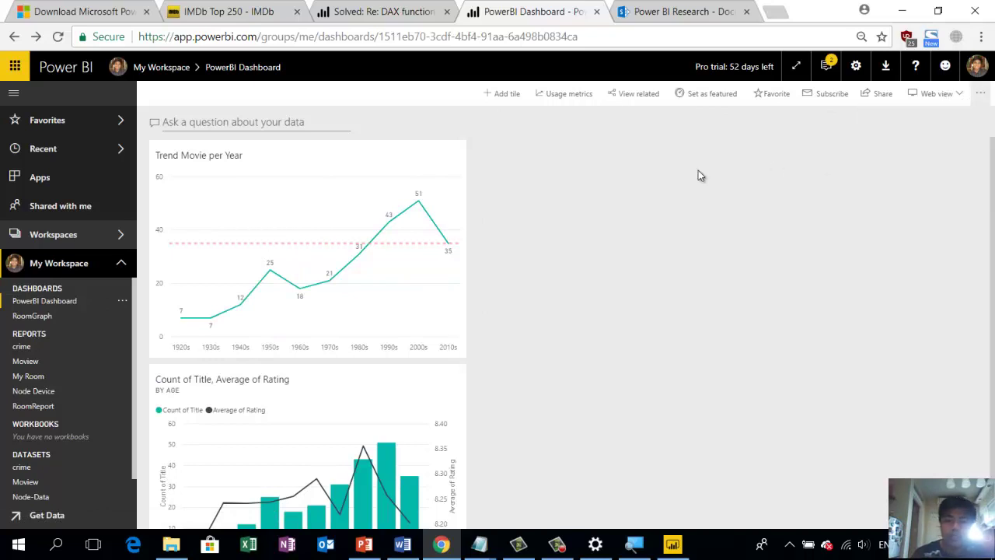
# - Start adding a custom streaming data tile to the dashboard, based on the SensorData dataset
pyautogui.click(501, 94)
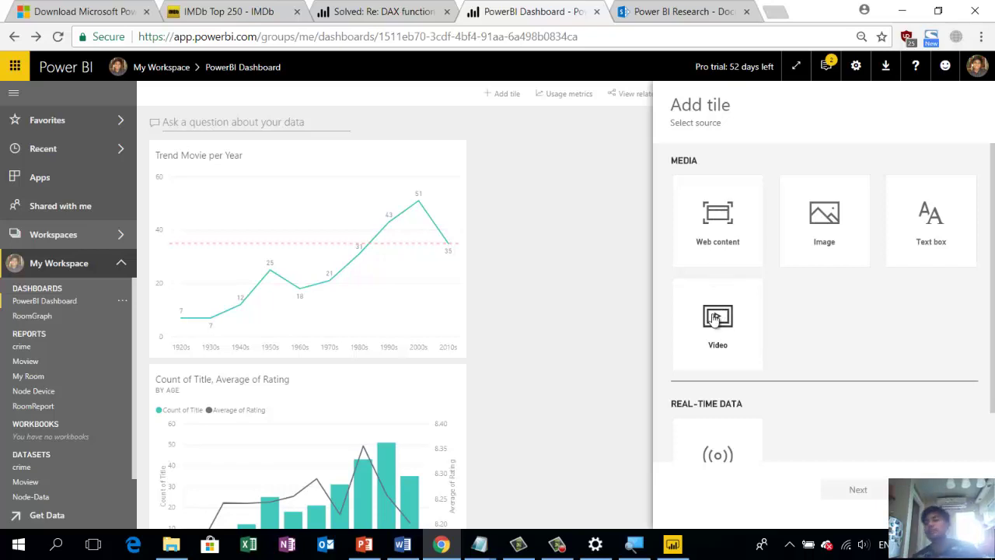
pyautogui.click(739, 228)
pyautogui.scroll(-1, 801, 329)
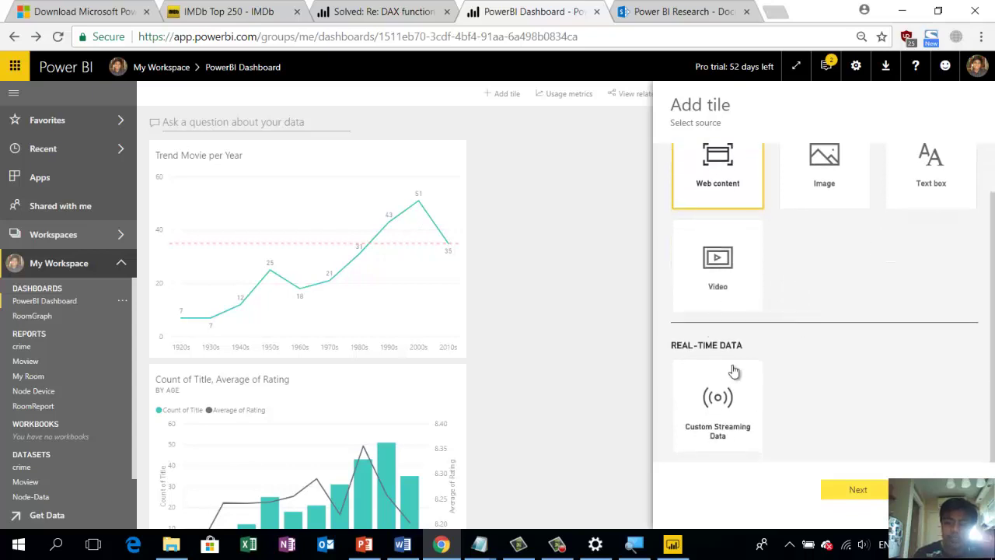
pyautogui.click(723, 410)
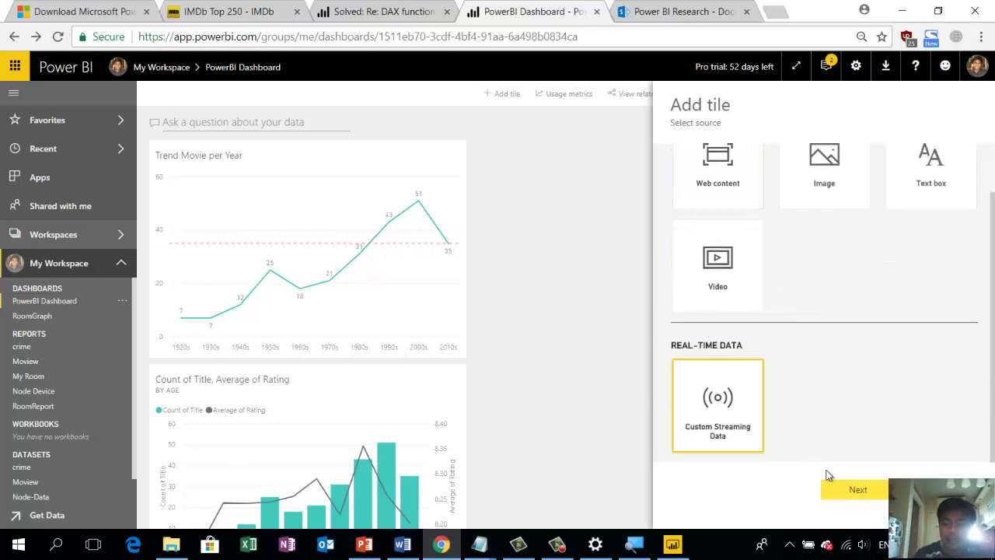
pyautogui.click(847, 495)
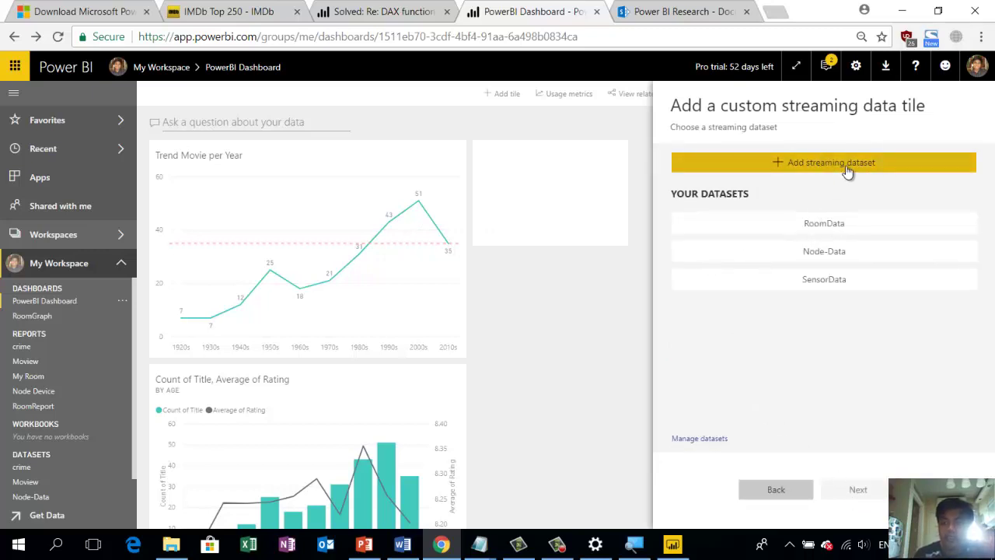
pyautogui.click(846, 292)
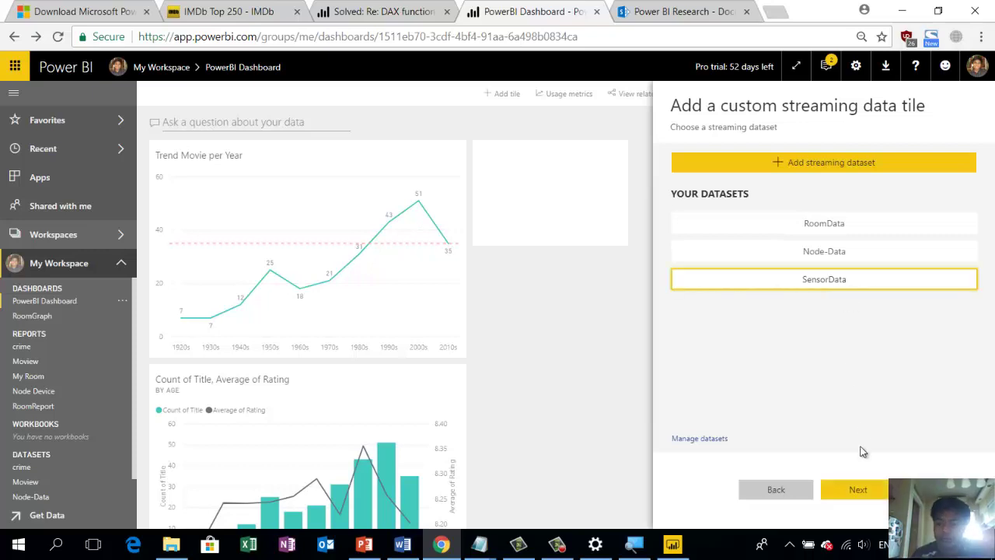
pyautogui.click(860, 489)
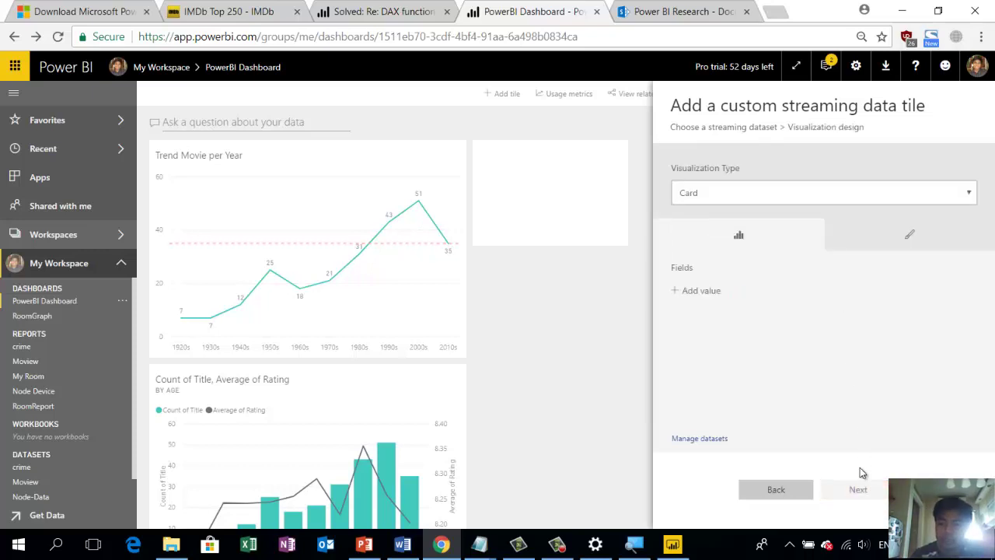
# - Set the streaming tile's visualization type to Card with Temp as its field, and continue to the tile details
pyautogui.click(744, 198)
pyautogui.click(746, 223)
pyautogui.click(753, 196)
pyautogui.click(740, 262)
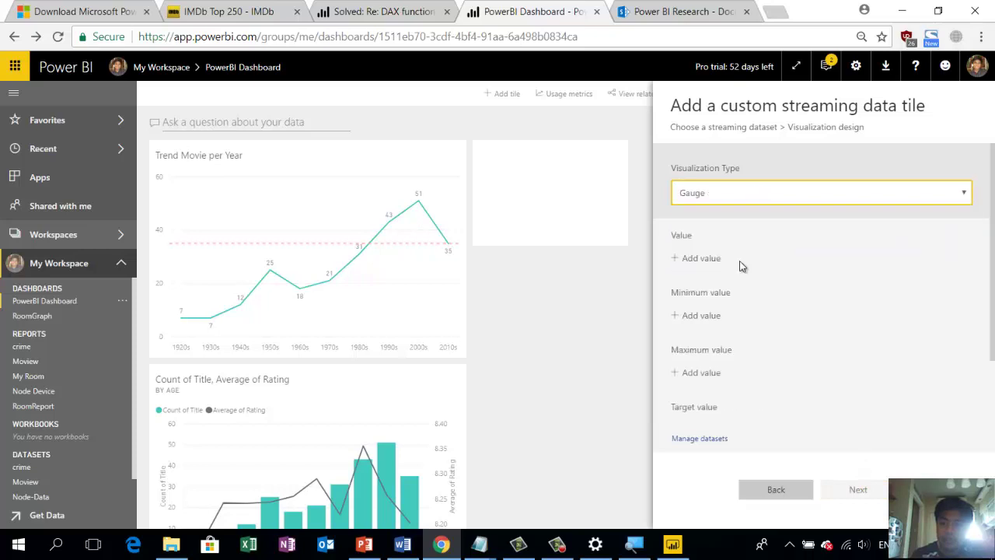
pyautogui.click(750, 199)
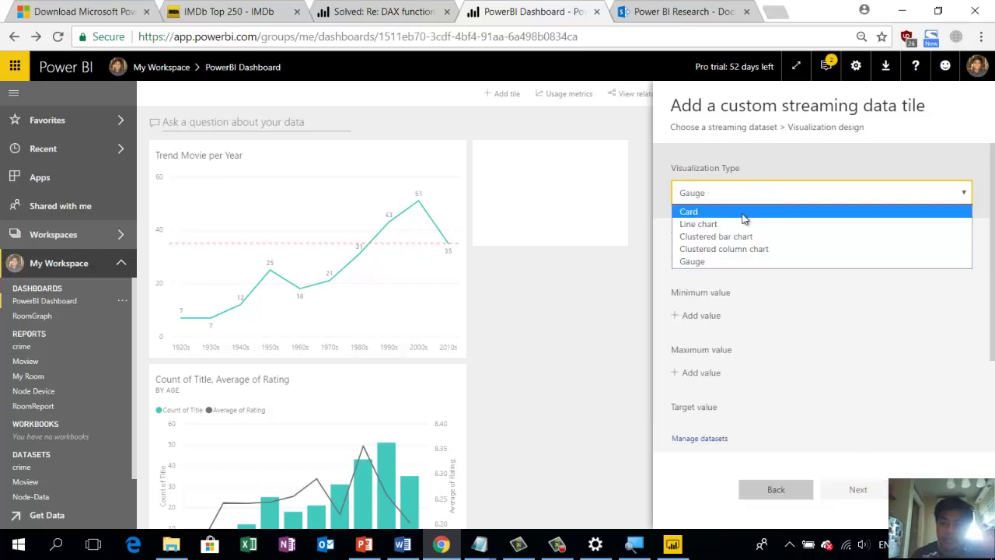
pyautogui.click(745, 213)
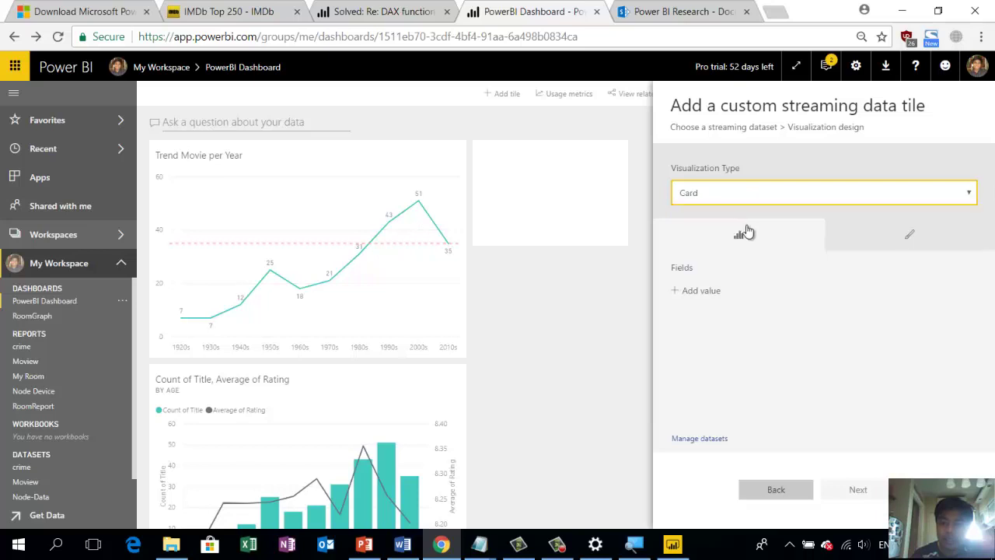
pyautogui.click(710, 293)
pyautogui.click(894, 302)
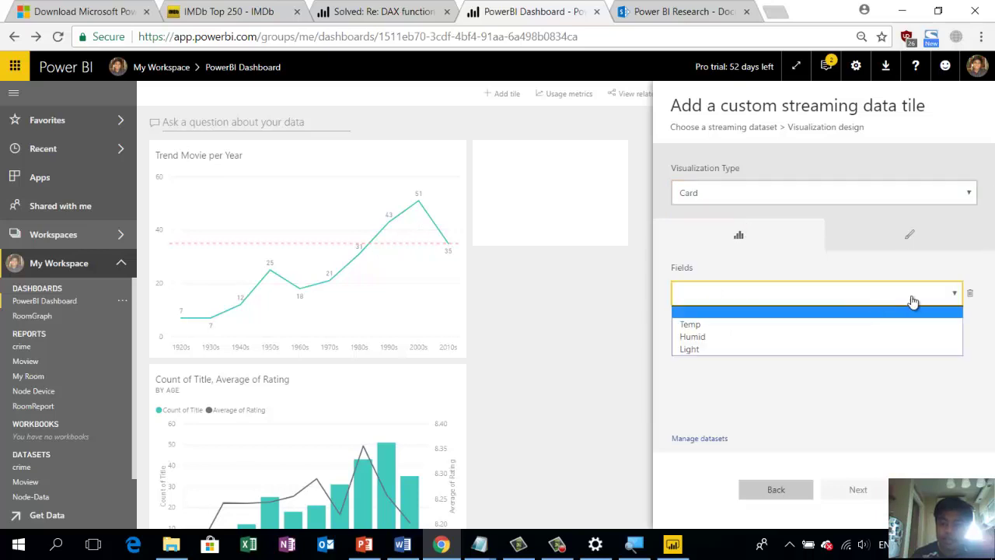
pyautogui.click(762, 325)
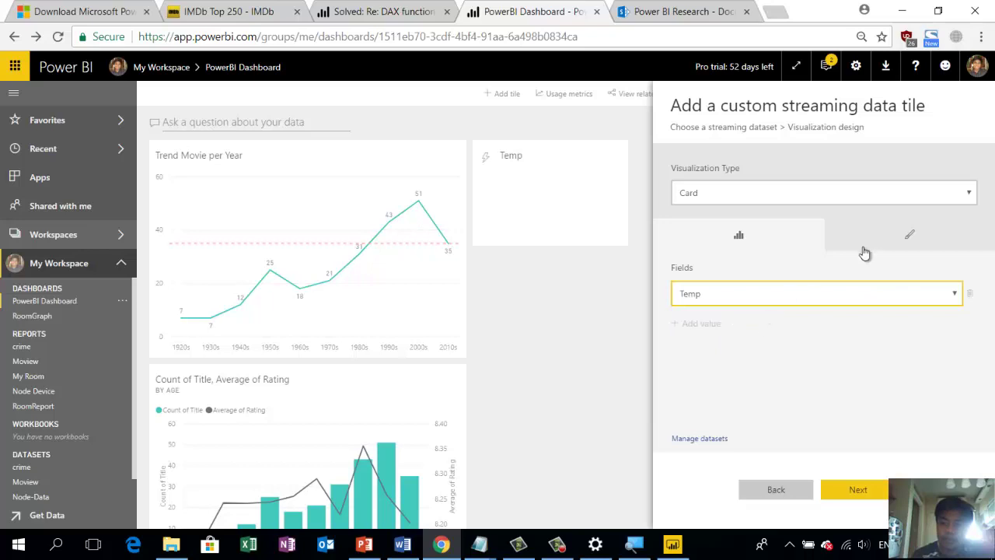
pyautogui.click(851, 491)
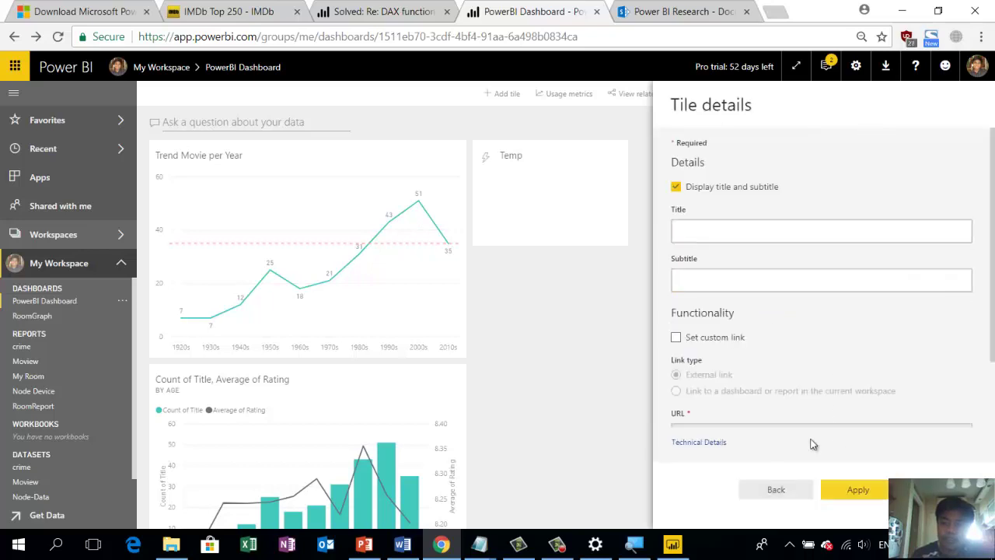
# - Title the streaming tile Temperature, try to apply it to the dashboard, and dismiss the notification
pyautogui.click(732, 233)
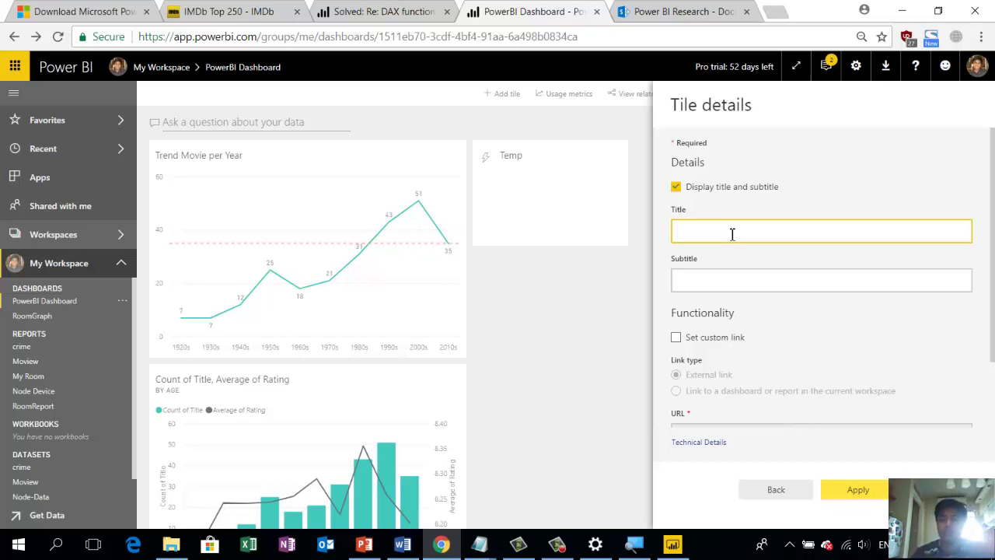
pyautogui.write('Temperature')
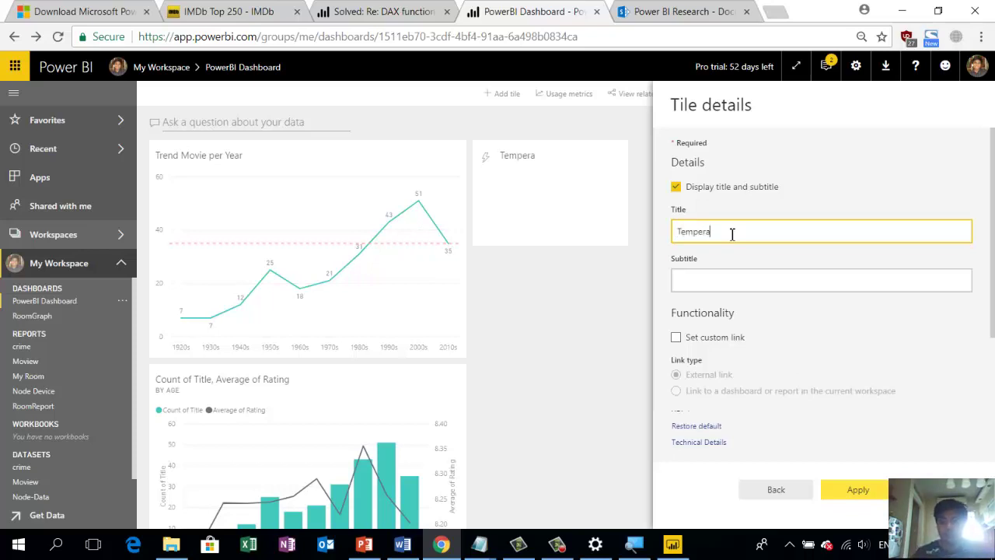
pyautogui.click(858, 488)
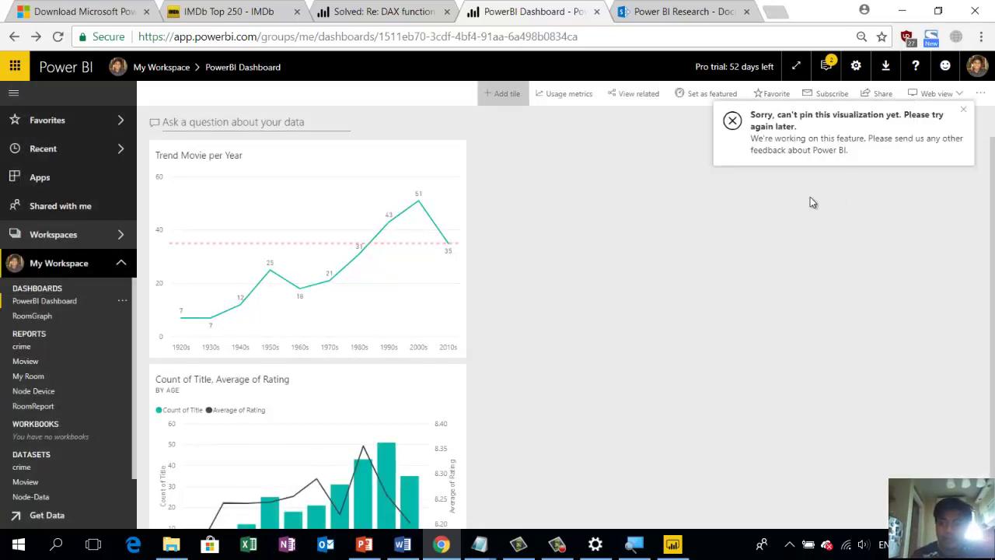
pyautogui.click(963, 109)
pyautogui.click(516, 96)
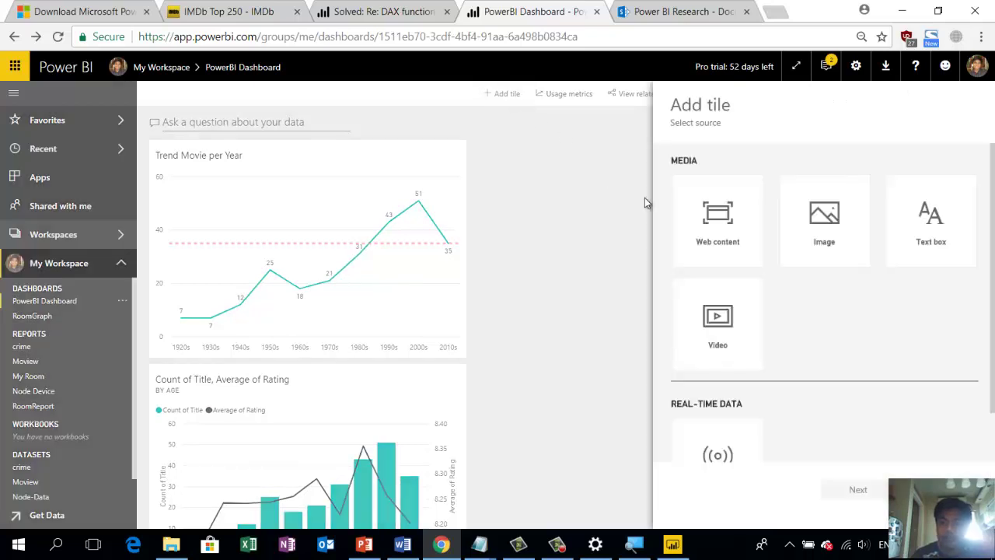
pyautogui.scroll(-1, 720, 398)
pyautogui.click(718, 399)
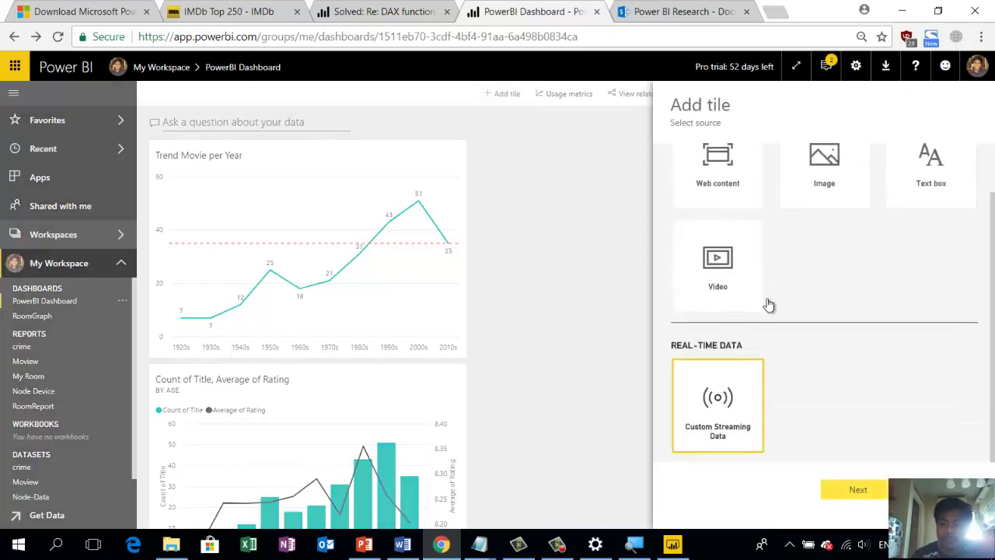
pyautogui.click(862, 491)
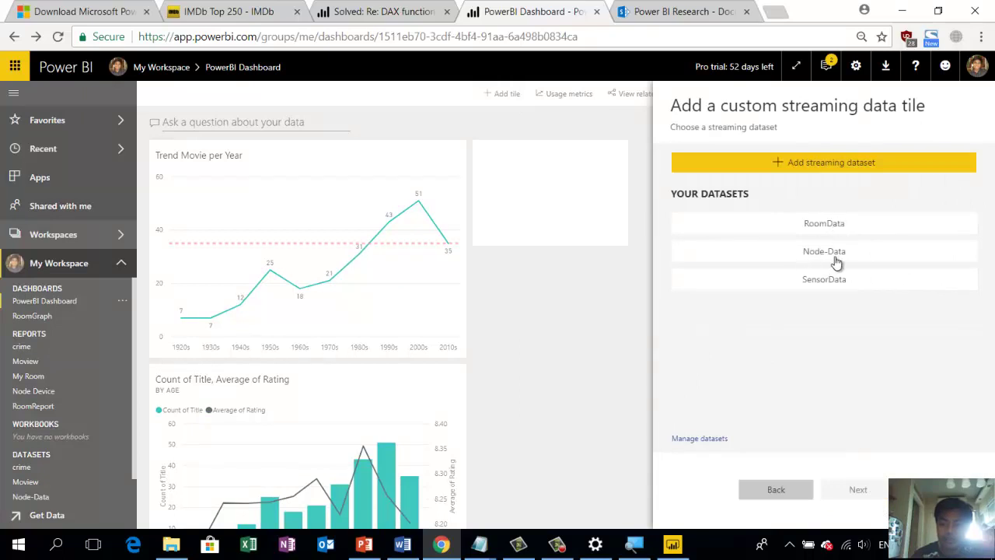
pyautogui.press('Escape')
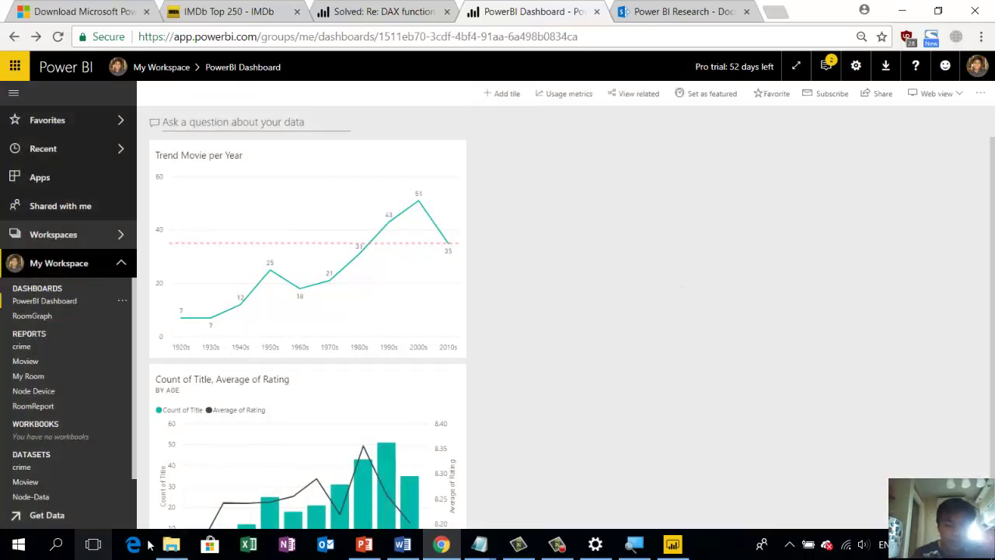
# - In File Explorer, open the PushDataApp solution from the Training Power BI\App\RealtimePushPowerBI folder and return to the Power BI dashboard
pyautogui.click(171, 544)
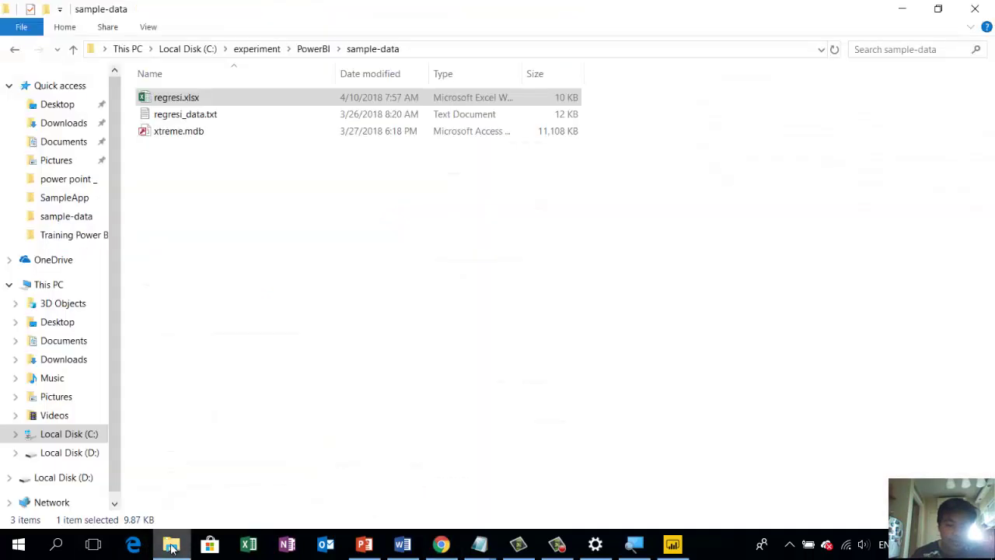
pyautogui.click(313, 49)
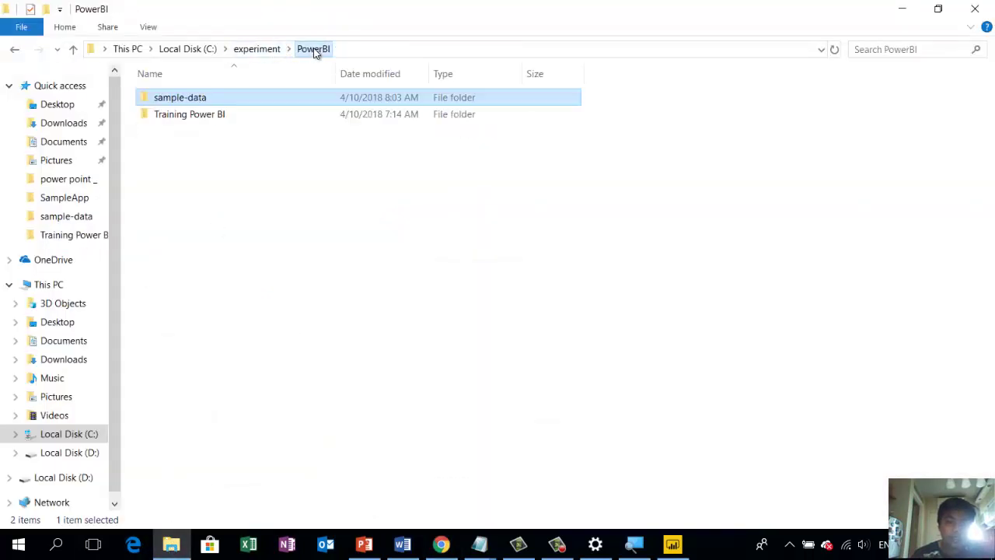
pyautogui.doubleClick(223, 114)
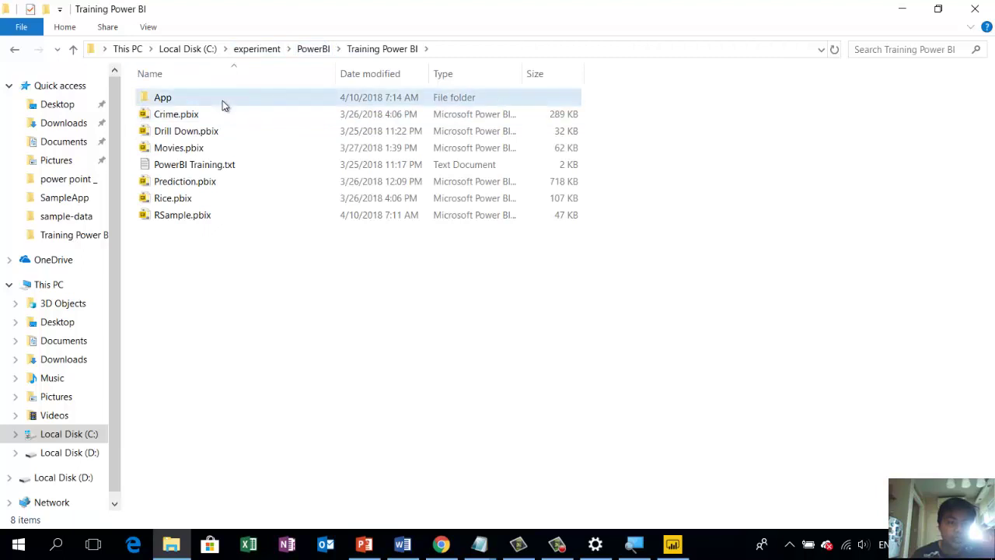
pyautogui.doubleClick(223, 100)
pyautogui.doubleClick(222, 115)
pyautogui.doubleClick(203, 117)
pyautogui.click(197, 147)
pyautogui.rightClick(197, 147)
pyautogui.click(231, 155)
pyautogui.click(902, 10)
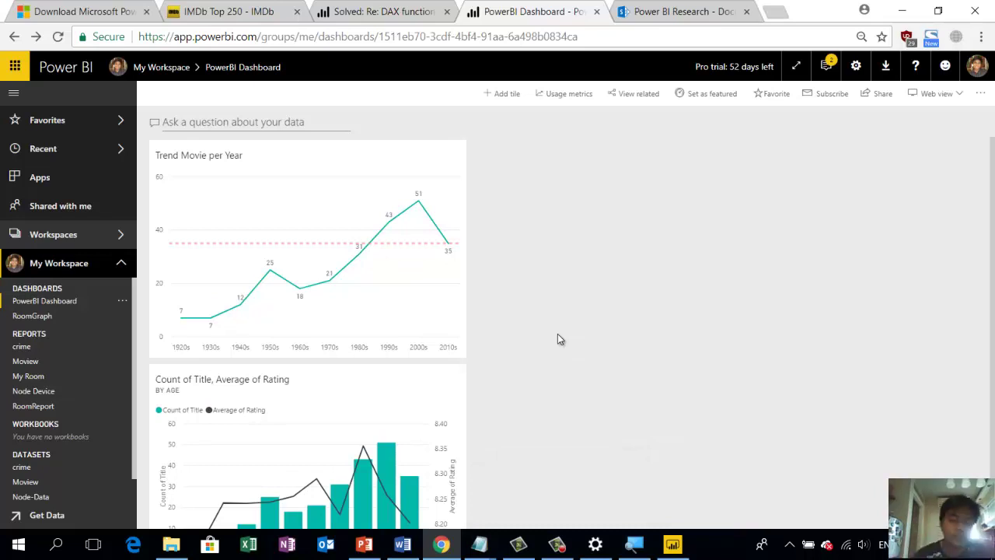
# - Start adding a custom streaming data tile and set up a new streaming dataset with API as its source
pyautogui.click(505, 93)
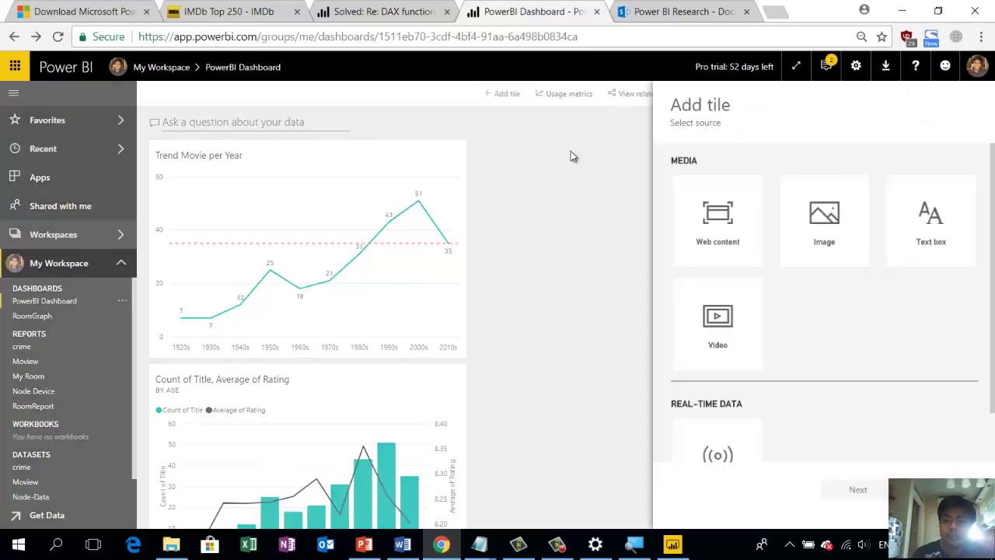
pyautogui.click(725, 433)
pyautogui.click(854, 488)
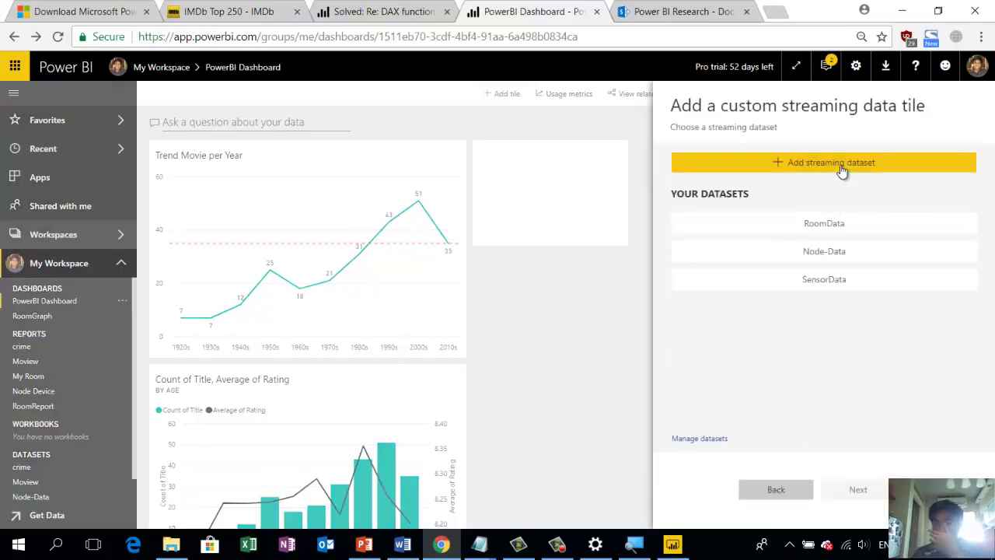
pyautogui.click(842, 167)
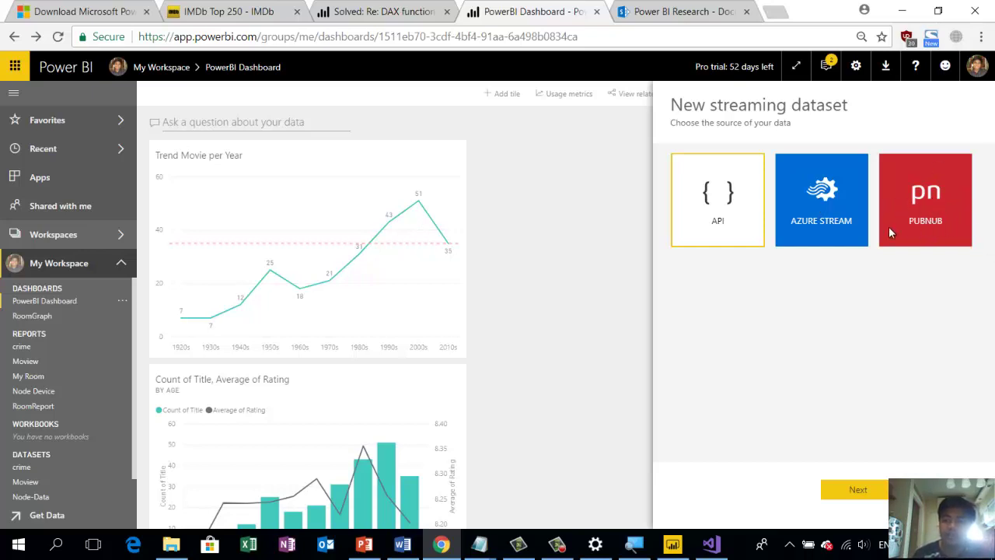
pyautogui.click(858, 489)
# - Name the streaming dataset SensorRuang and add a Temp value of type Number
pyautogui.click(748, 221)
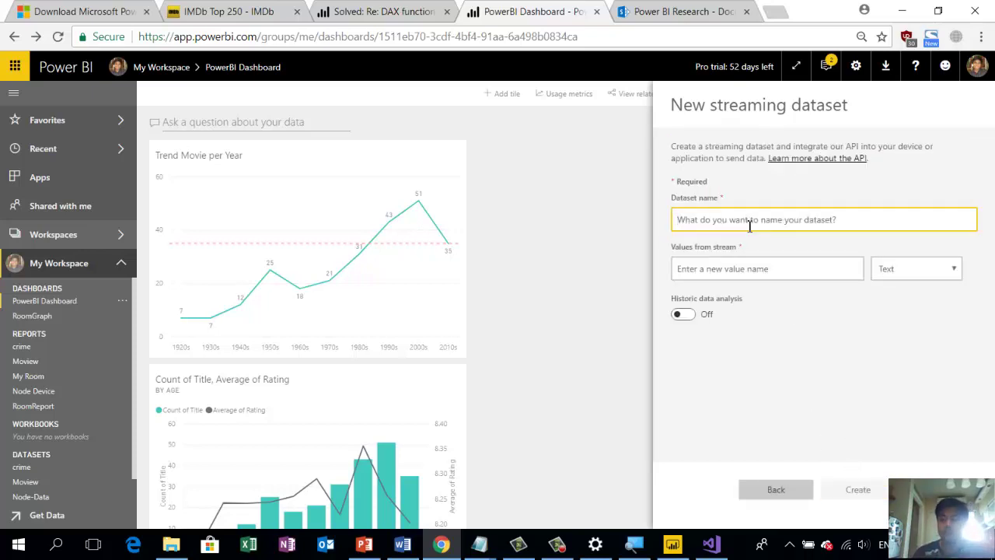
pyautogui.write('S')
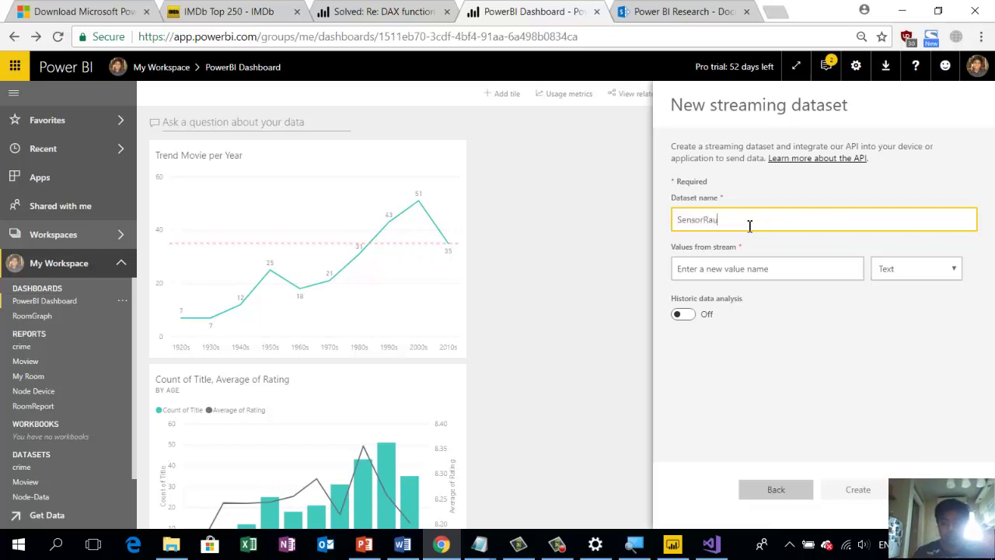
pyautogui.write('ensorRuang')
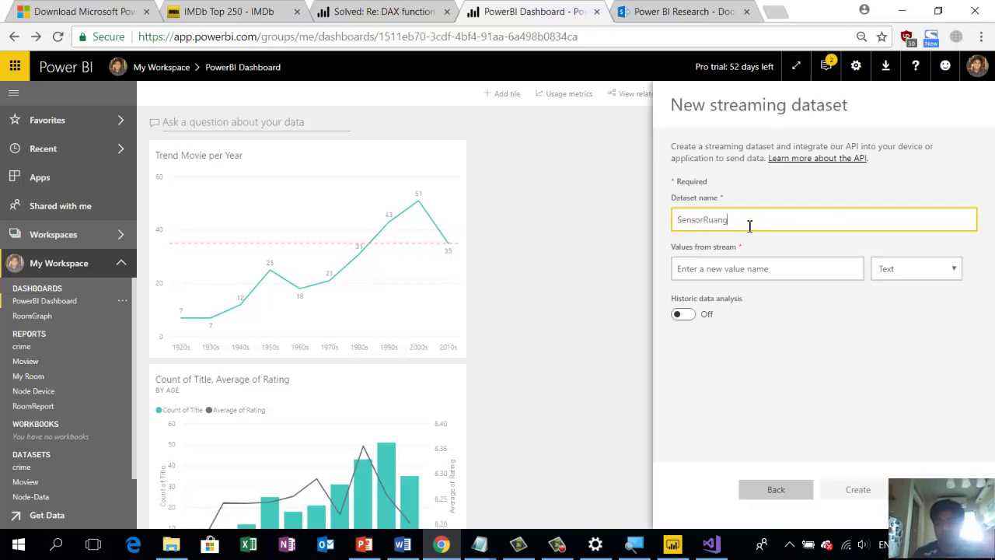
pyautogui.click(745, 269)
pyautogui.write('Temp')
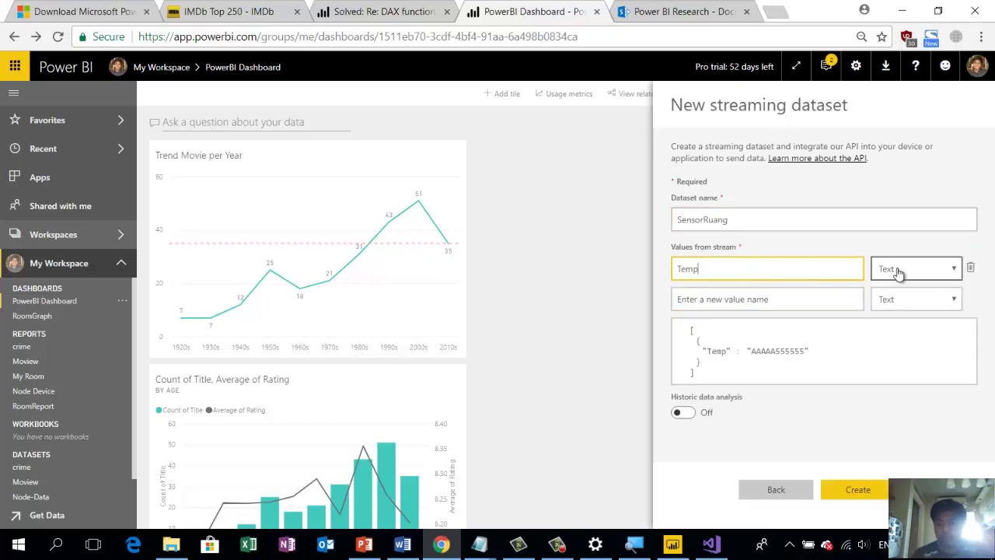
pyautogui.click(892, 269)
pyautogui.click(905, 297)
# - Add Humid and Light values, both of type Number, to the streaming dataset
pyautogui.click(823, 302)
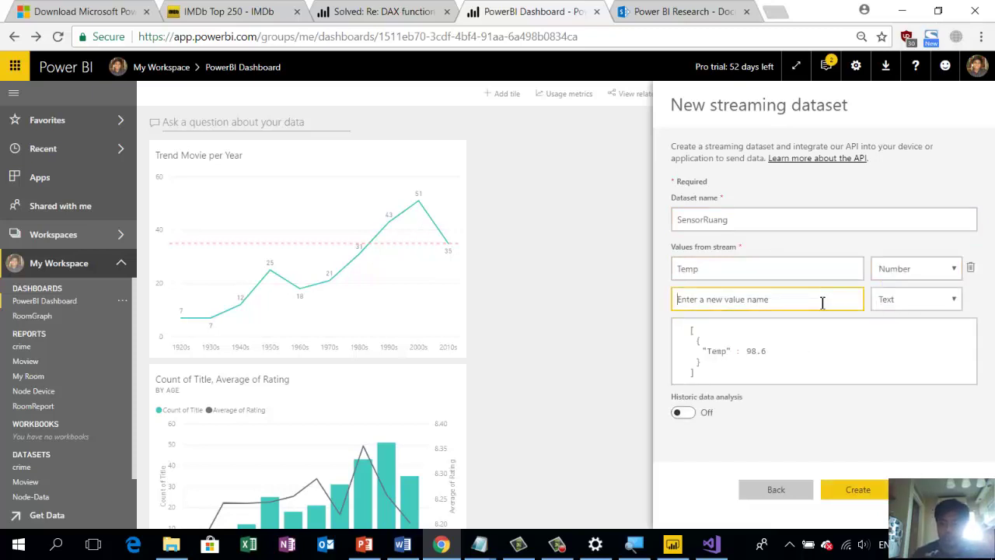
pyautogui.write('Humid')
pyautogui.click(909, 299)
pyautogui.click(894, 328)
pyautogui.click(805, 334)
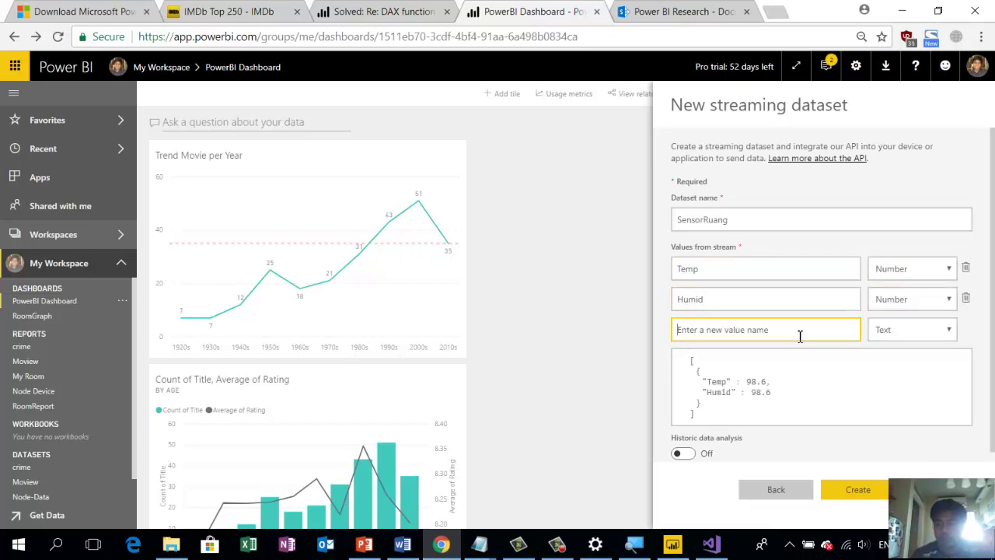
pyautogui.write('Light')
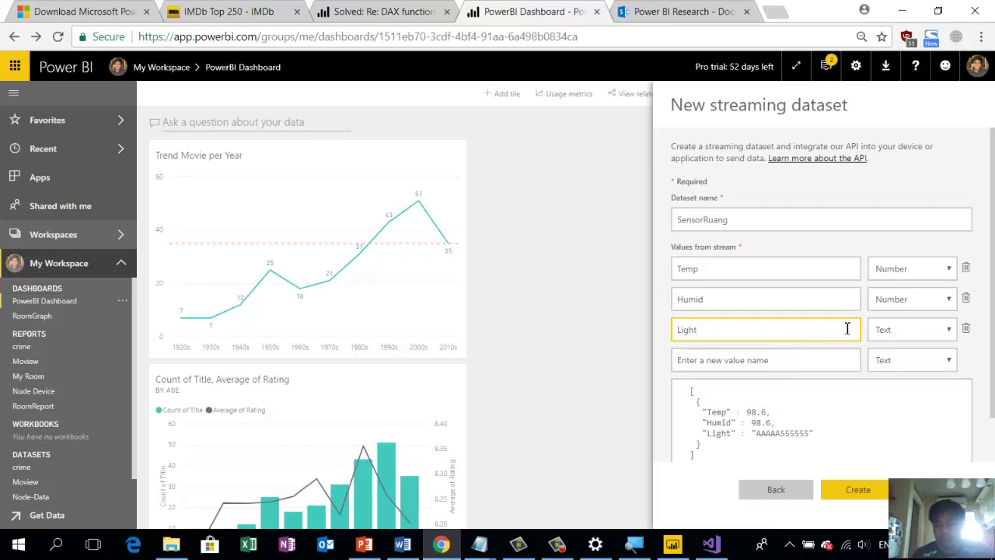
pyautogui.click(890, 333)
pyautogui.click(890, 358)
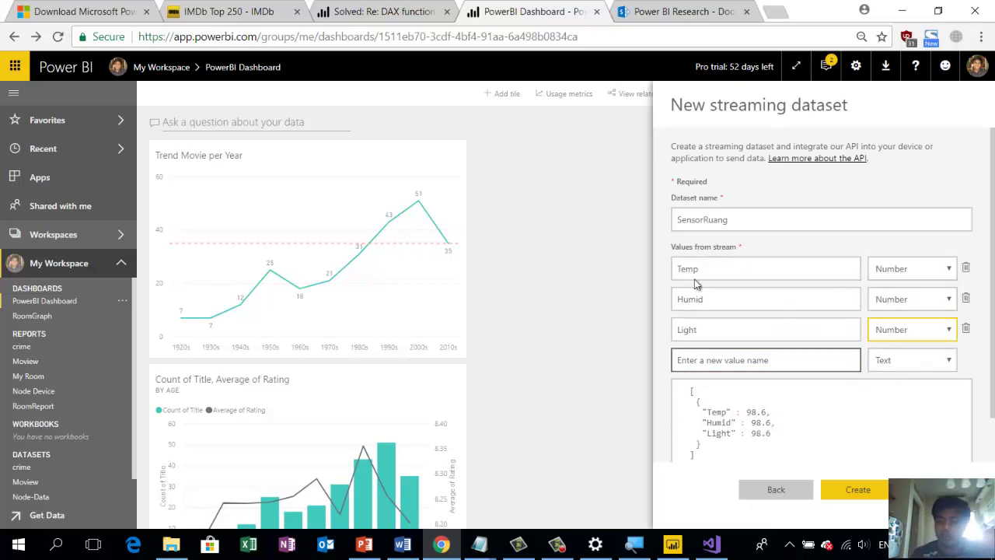
# - Add a Date value of type DateTime and create the streaming dataset
pyautogui.click(731, 359)
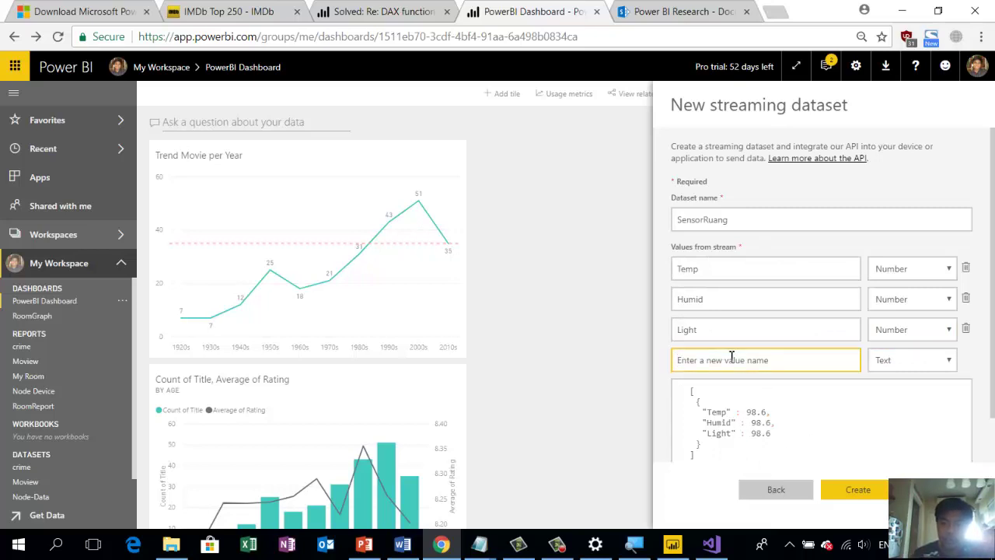
pyautogui.write('Date')
pyautogui.click(888, 364)
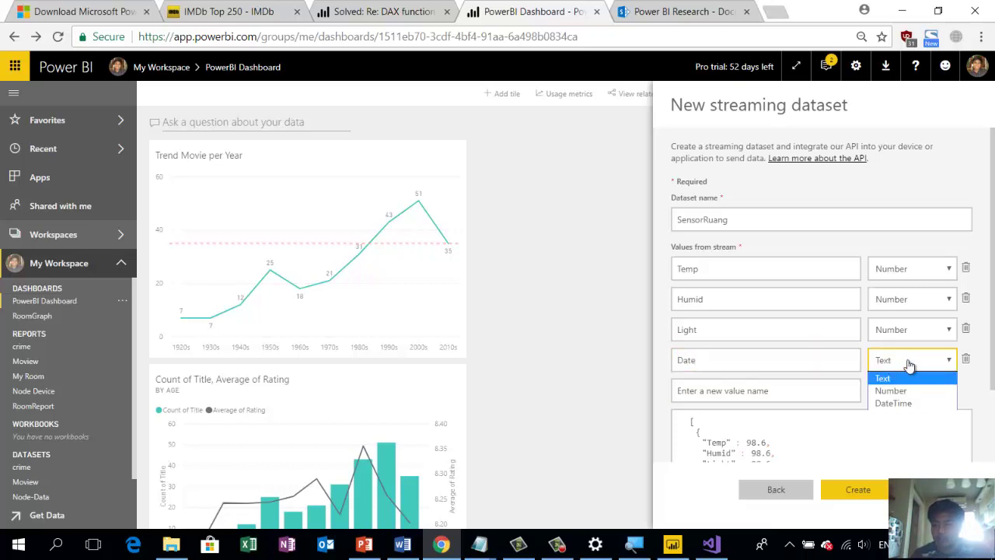
pyautogui.click(901, 403)
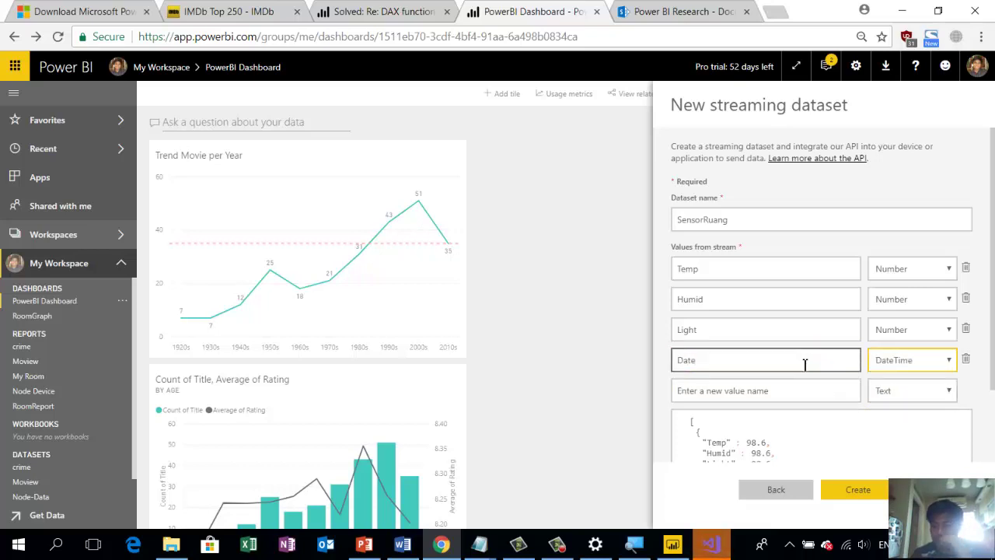
pyautogui.click(865, 488)
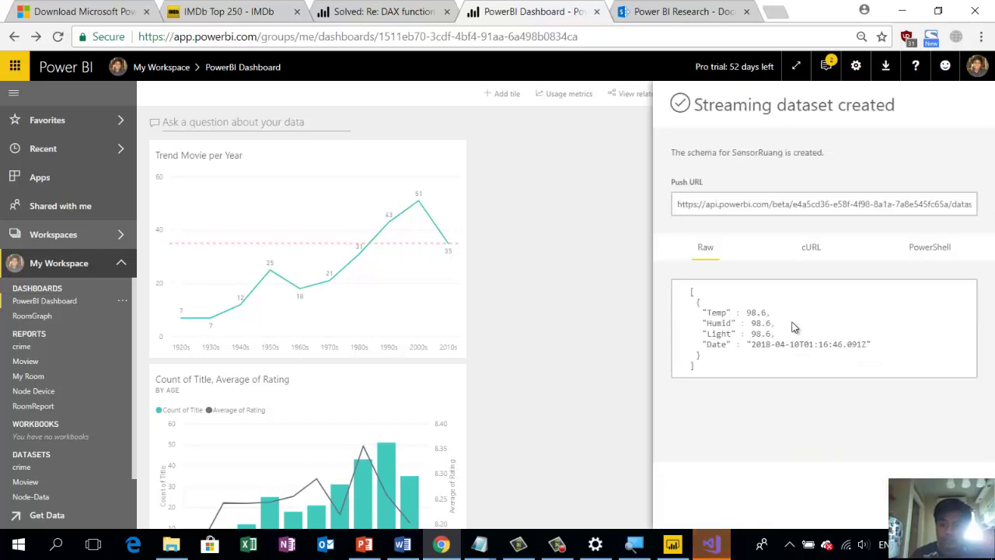
# - Copy the new dataset's Push URL and finish the dataset creation
pyautogui.click(717, 208)
pyautogui.rightClick(719, 211)
pyautogui.click(736, 222)
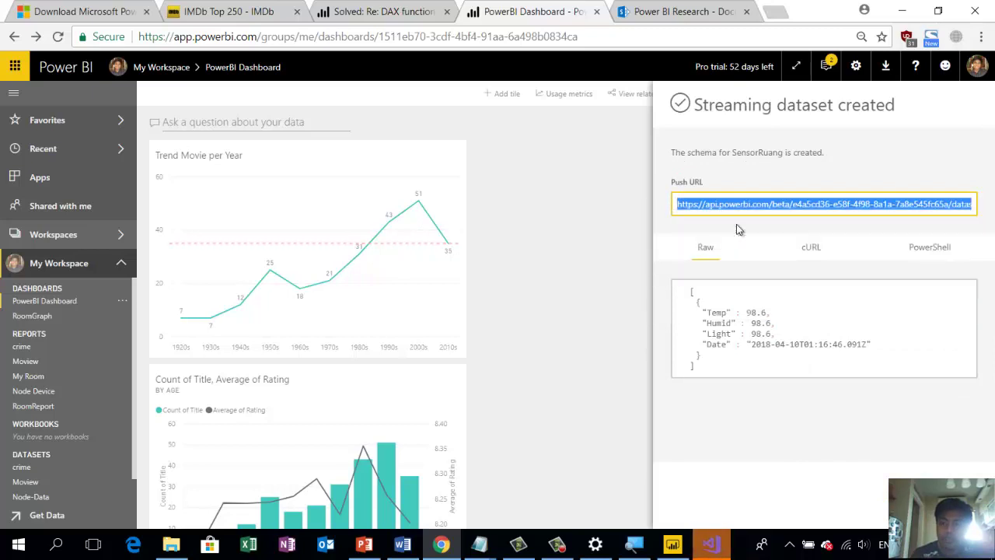
pyautogui.click(933, 501)
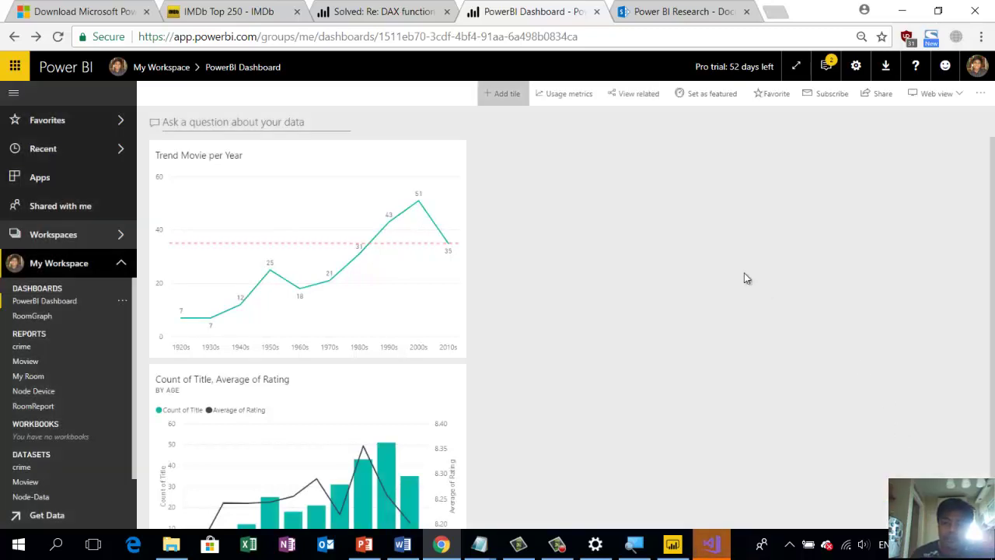
# - Switch to Visual Studio and open Program.cs from the PushDataApp project
pyautogui.click(711, 544)
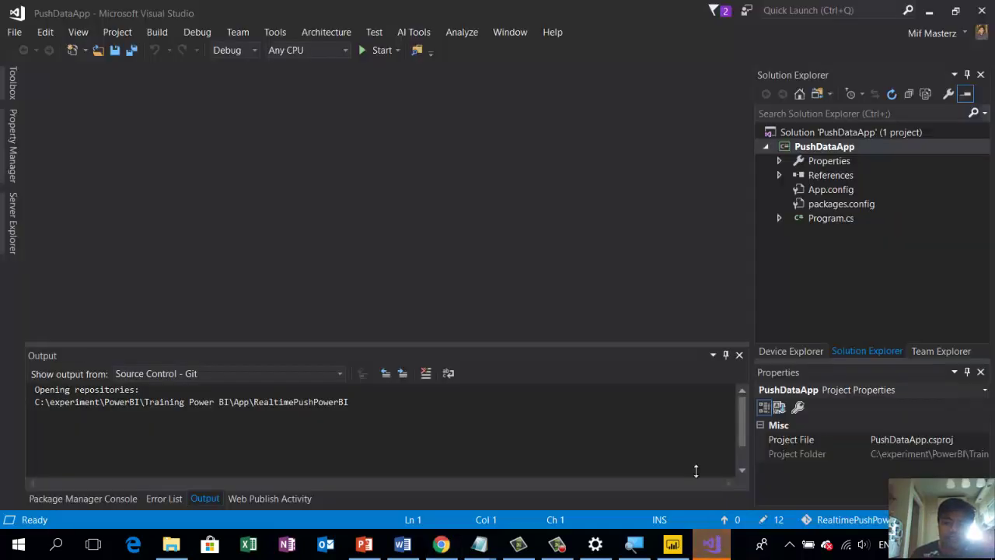
pyautogui.click(803, 217)
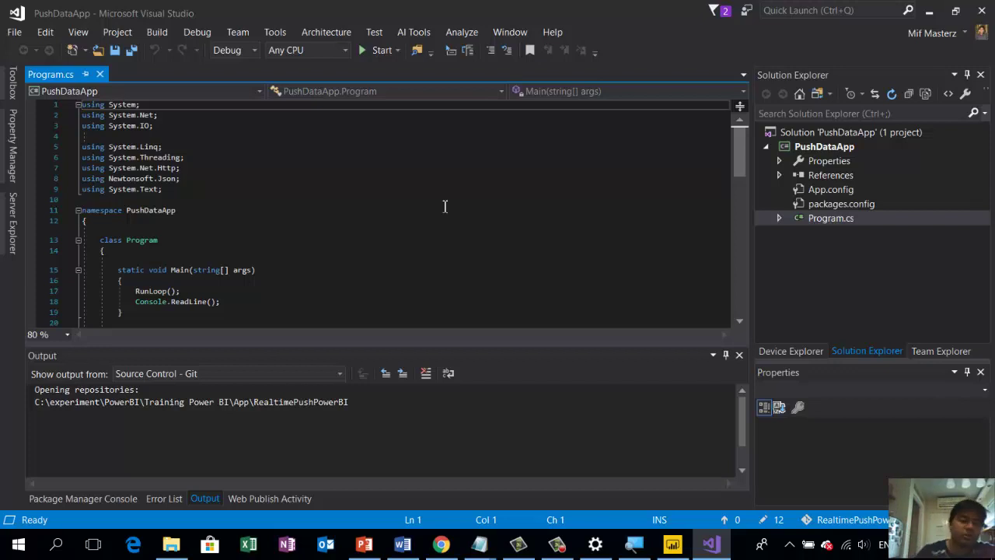
pyautogui.click(445, 205)
# - Rename the DateTime property Time to Date in the SensorData class
pyautogui.scroll(-9, 435, 218)
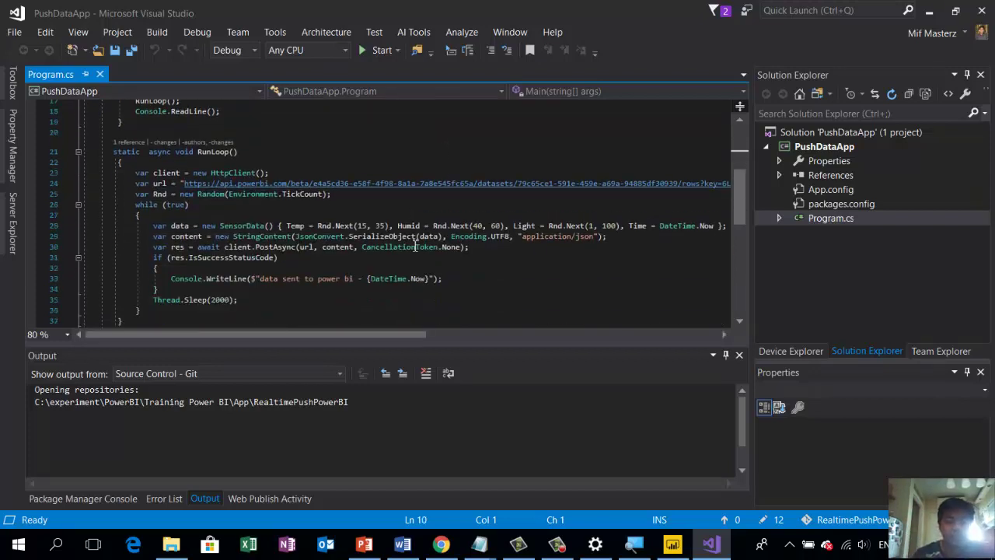
pyautogui.scroll(-3, 414, 242)
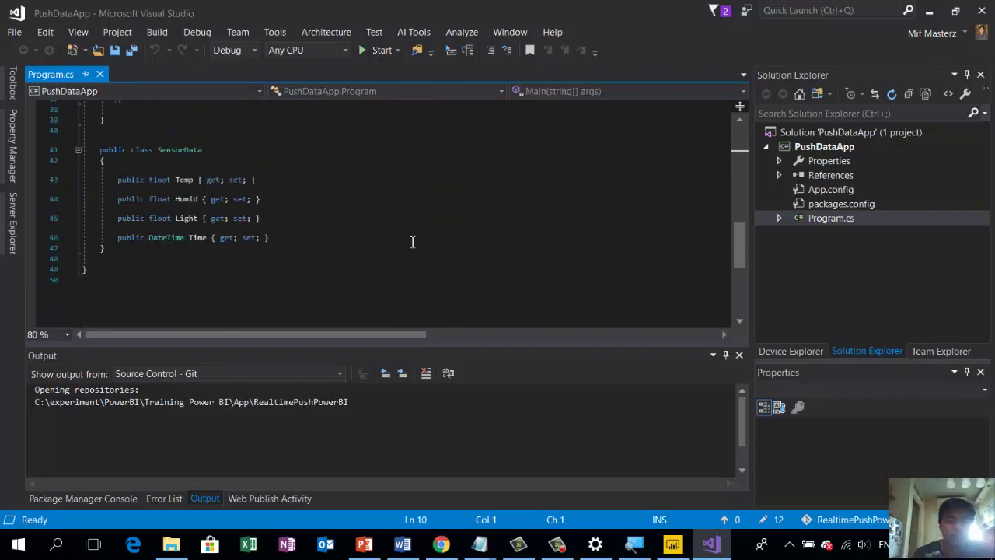
pyautogui.click(196, 239)
pyautogui.hotkey('ctrl', 'shift', 'Left')
pyautogui.write('Date')
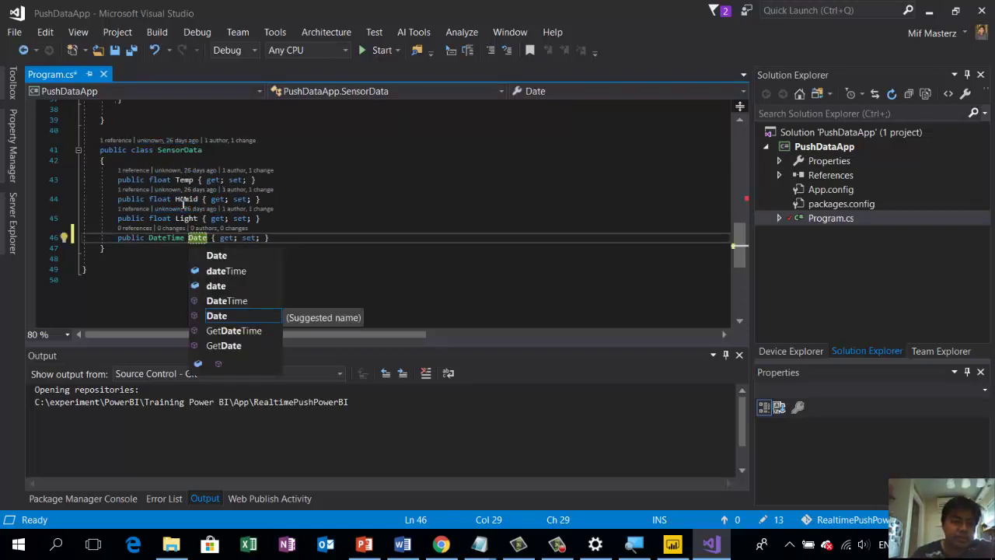
pyautogui.click(300, 212)
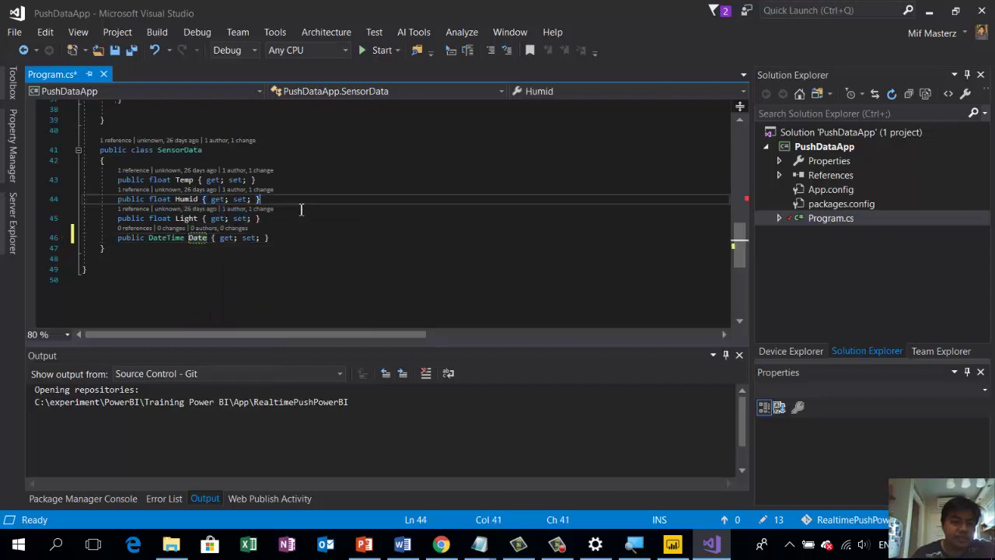
# - Replace the url string in RunLoop with the copied Push URL, which includes the API key
pyautogui.scroll(6, 300, 210)
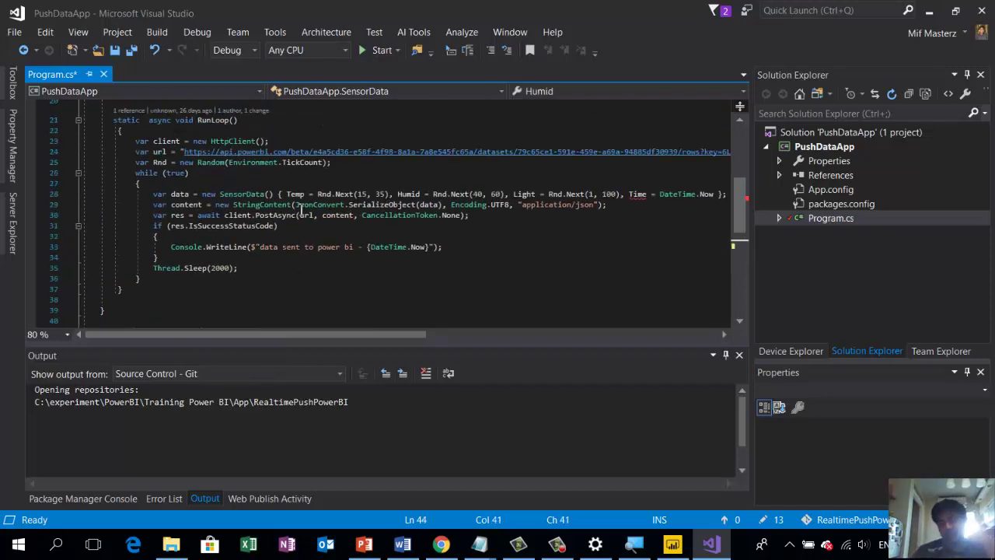
pyautogui.scroll(2, 301, 208)
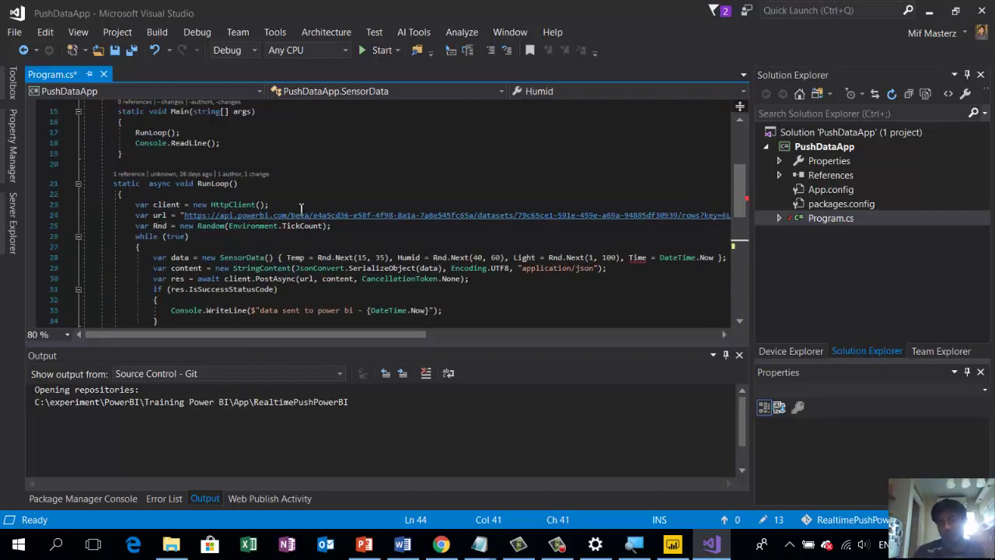
pyautogui.click(185, 214)
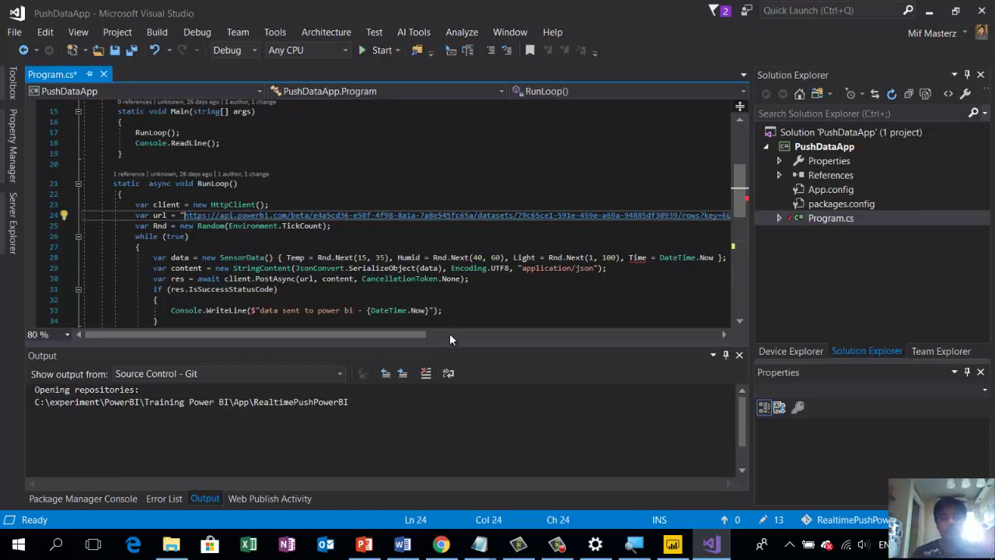
pyautogui.click(449, 335)
pyautogui.keyDown('shift'); pyautogui.click(592, 215); pyautogui.keyUp('shift')
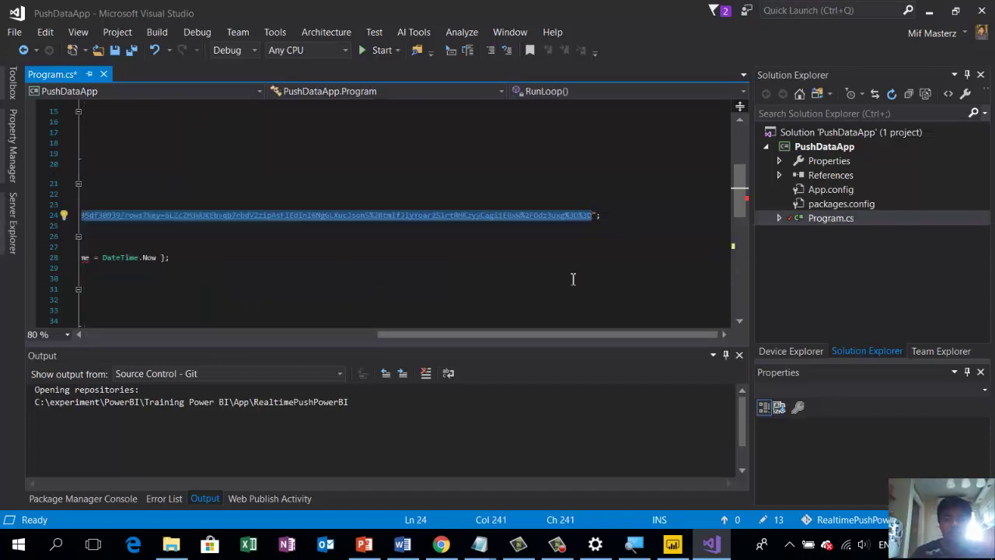
pyautogui.hotkey('ctrl', 'v')
pyautogui.click(446, 267)
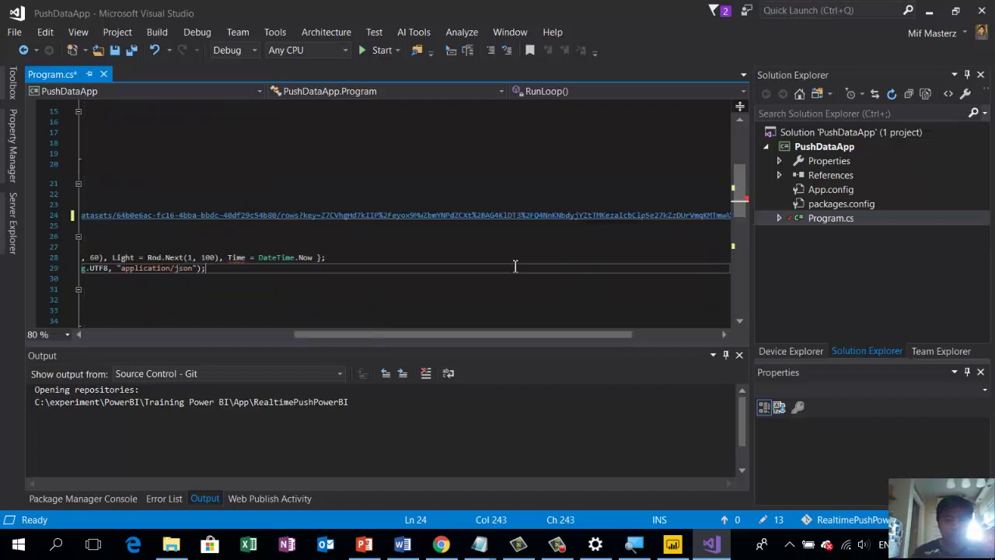
# - Change the Time property to Date in RunLoop's new SensorData initializer and save Program.cs
pyautogui.doubleClick(235, 258)
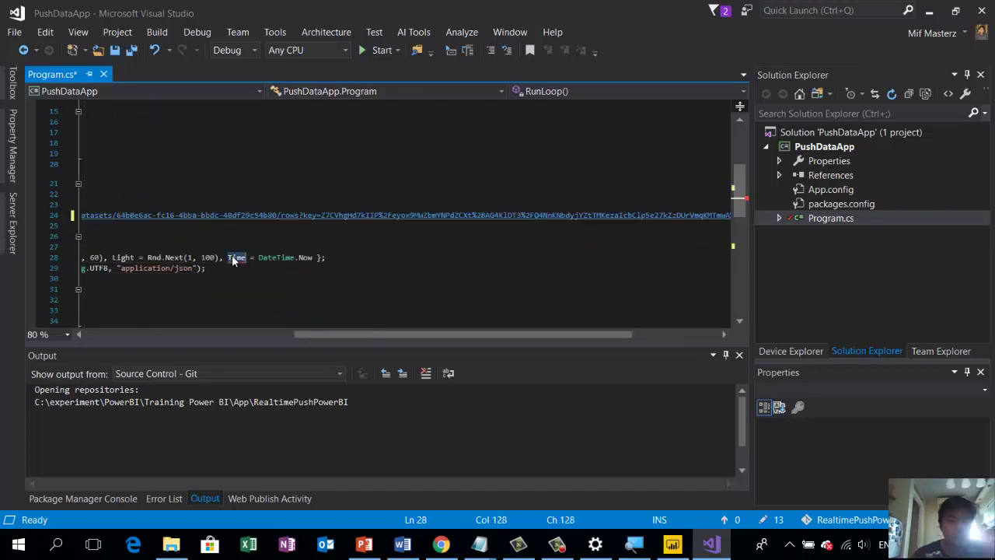
pyautogui.write('Date')
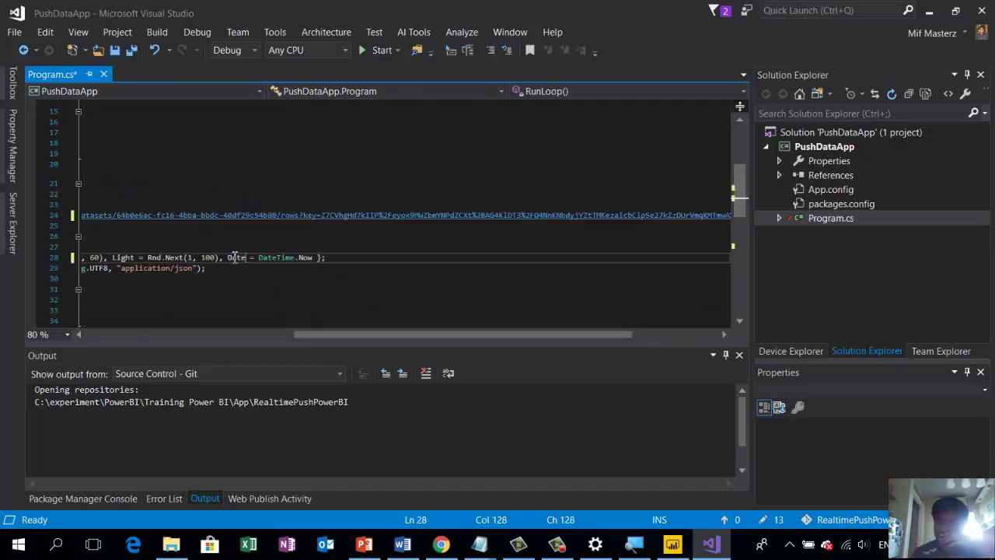
pyautogui.click(249, 334)
pyautogui.click(116, 56)
pyautogui.scroll(2, 241, 193)
pyautogui.scroll(-4, 241, 192)
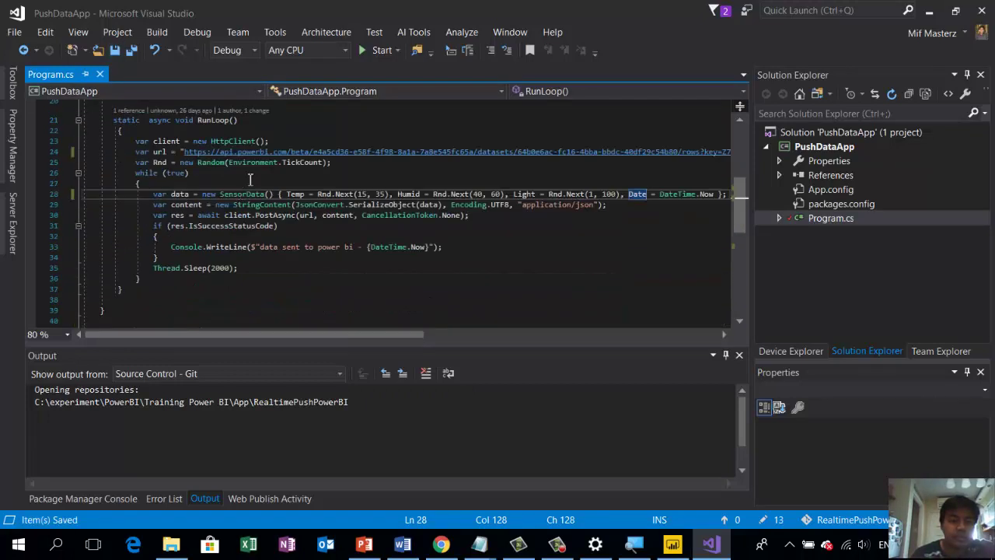
# - Run PushDataApp, keep its console running in the background, and switch to the PowerBI Dashboard in Chrome
pyautogui.click(379, 50)
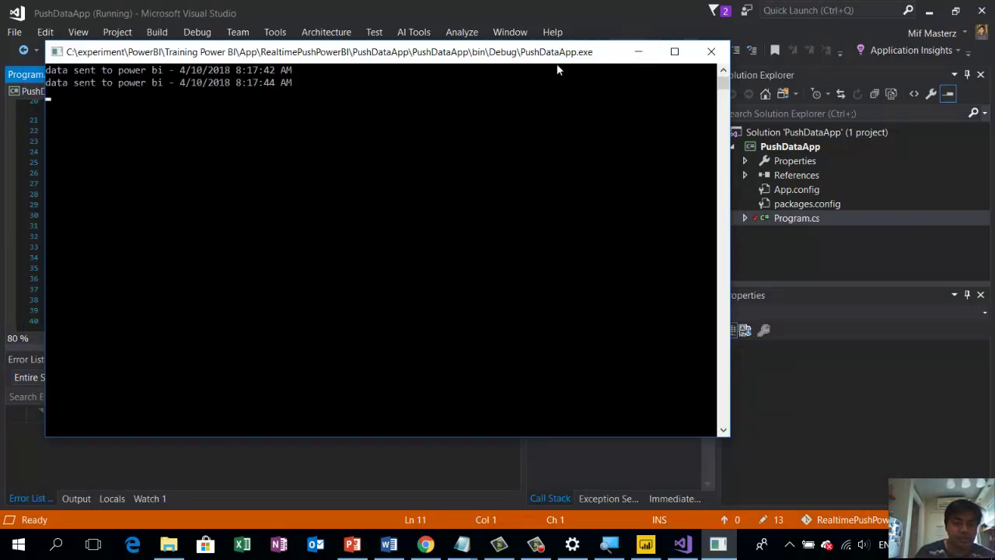
pyautogui.click(638, 51)
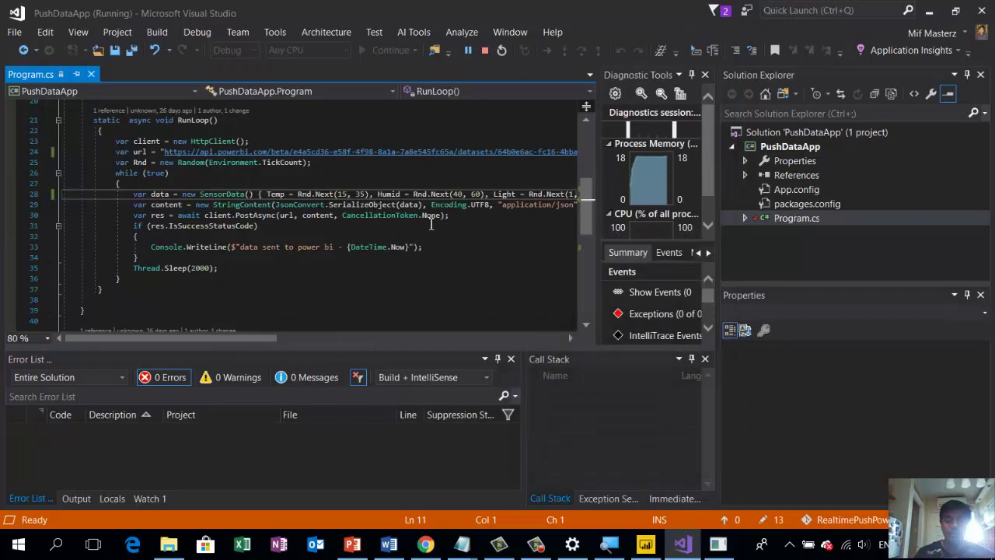
pyautogui.click(426, 544)
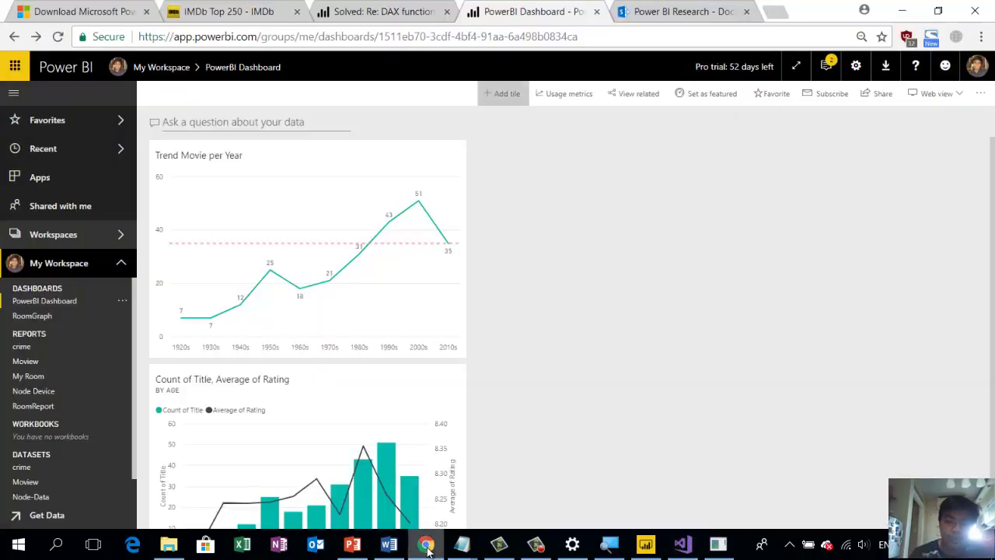
# - Start adding a Custom Streaming Data tile to the dashboard, using the SensorRuang dataset as its source
pyautogui.click(507, 94)
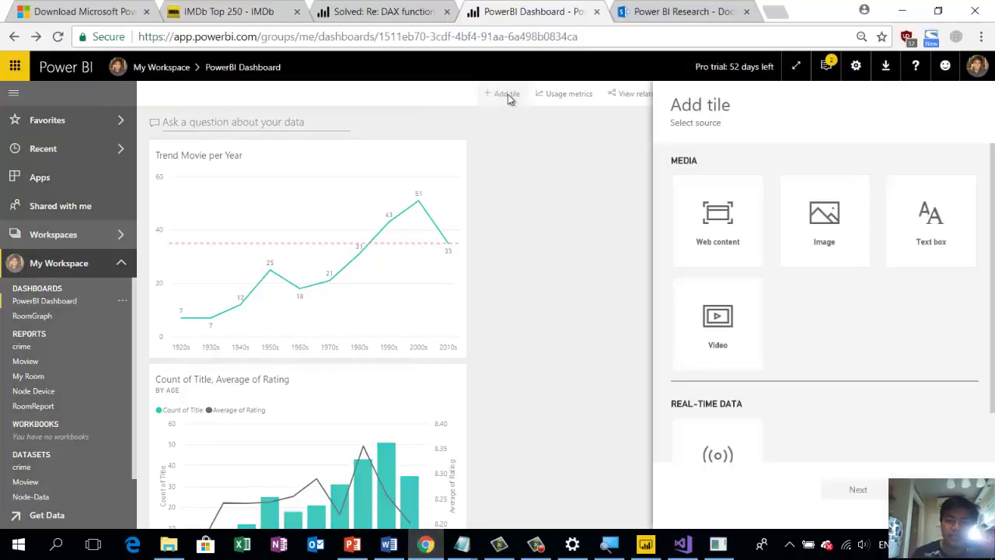
pyautogui.scroll(-1, 749, 337)
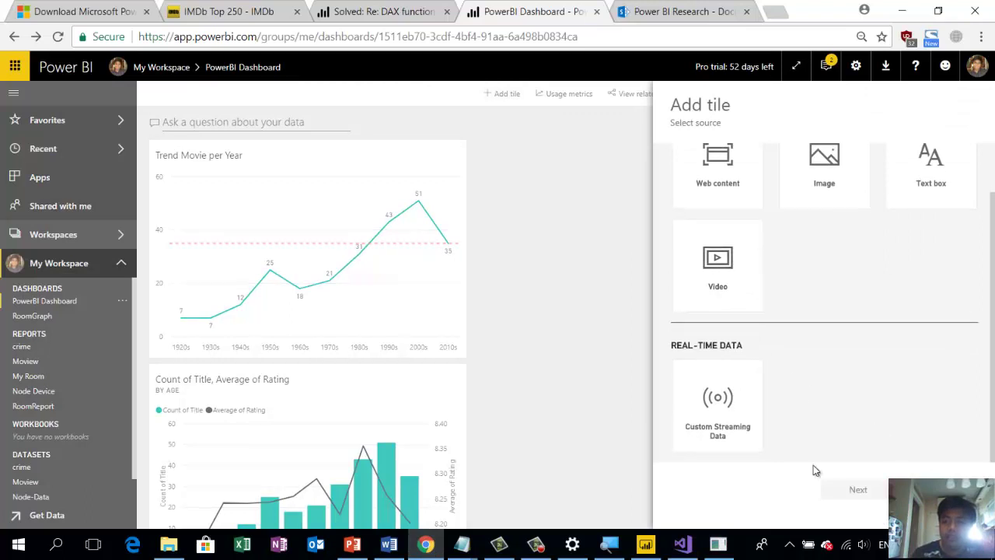
pyautogui.click(730, 403)
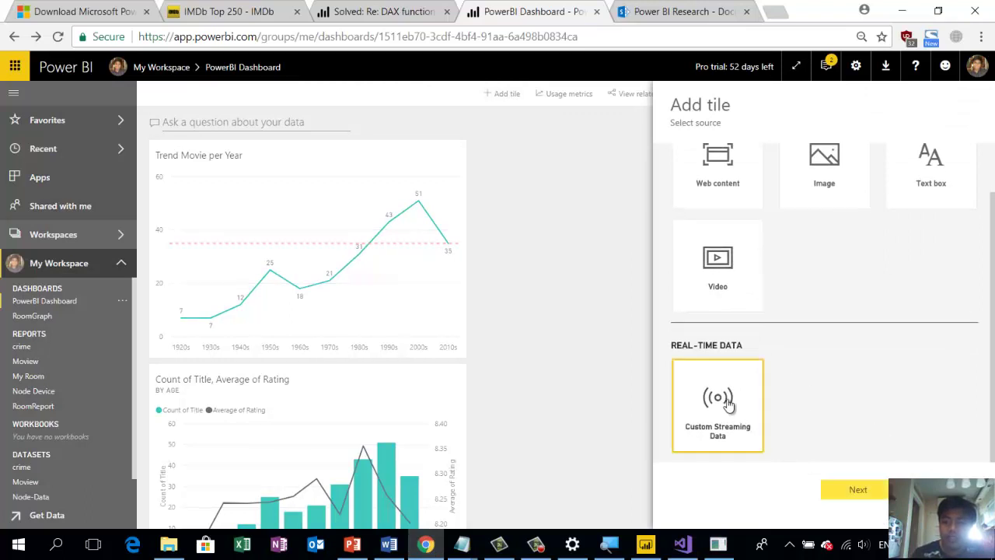
pyautogui.click(847, 483)
pyautogui.click(836, 310)
pyautogui.click(857, 487)
# - Design the streaming tile as a Line chart with Date on the axis and Temp as the value
pyautogui.click(778, 201)
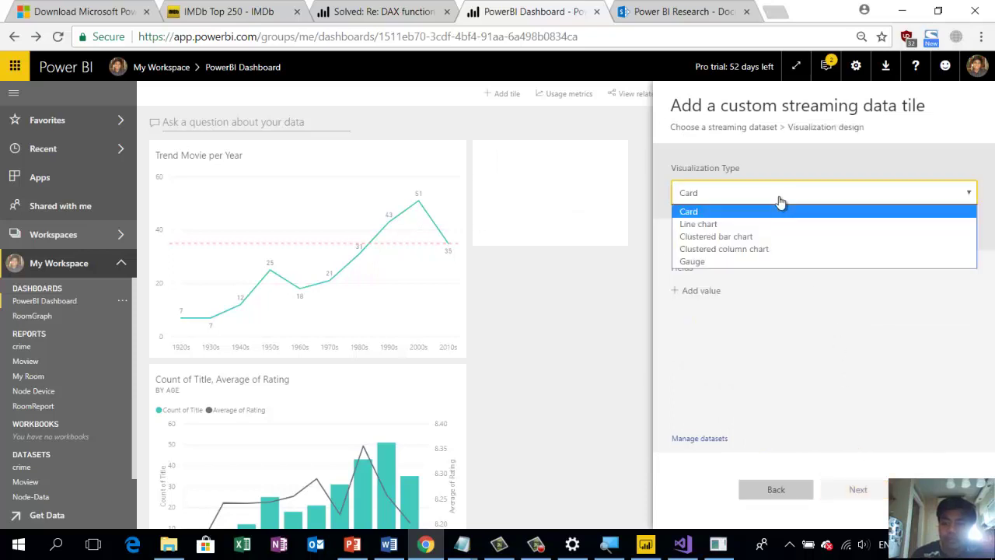
pyautogui.click(739, 225)
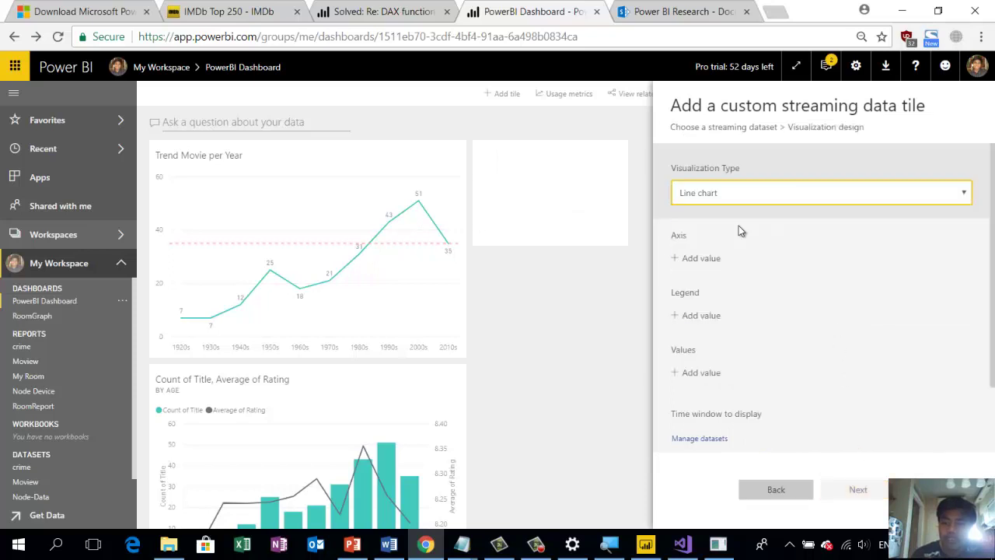
pyautogui.click(711, 261)
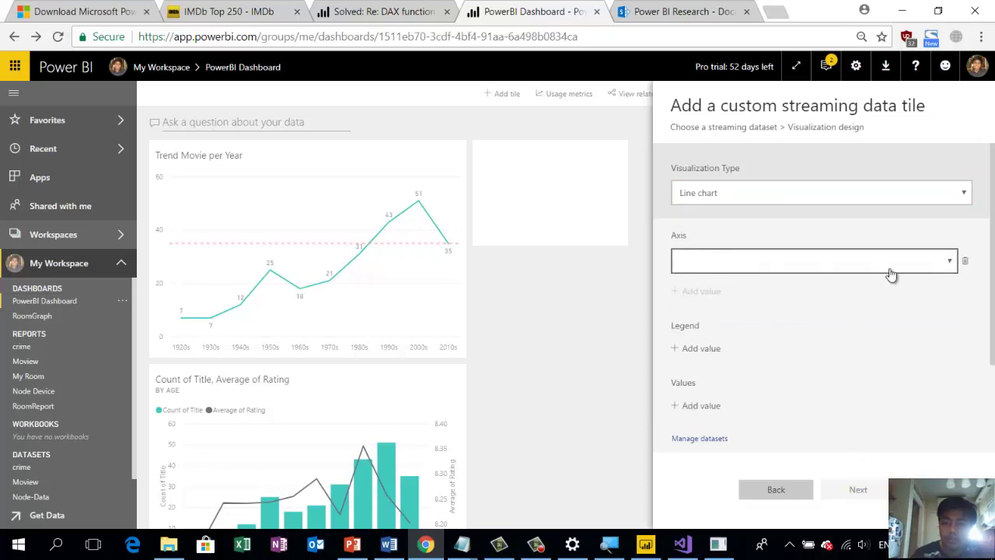
pyautogui.click(950, 265)
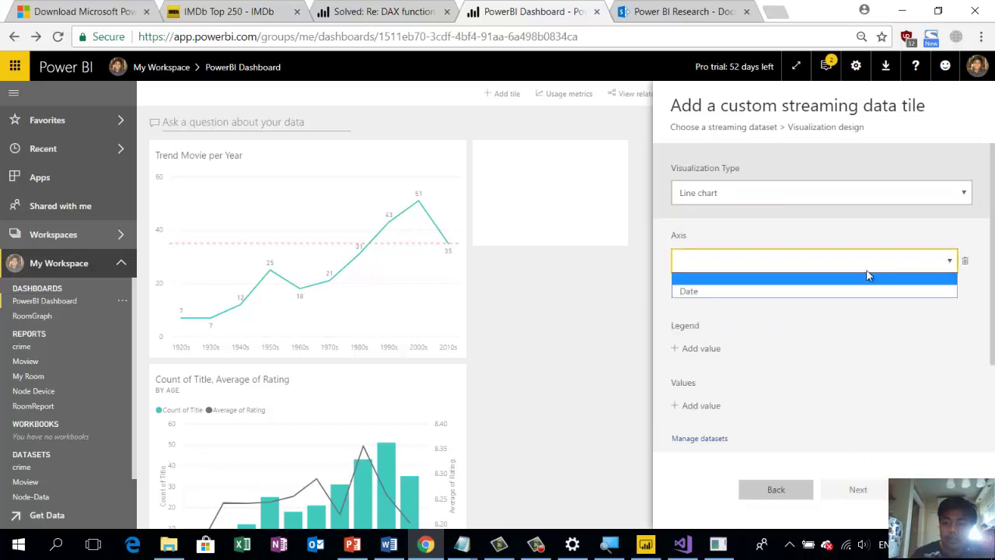
pyautogui.click(793, 287)
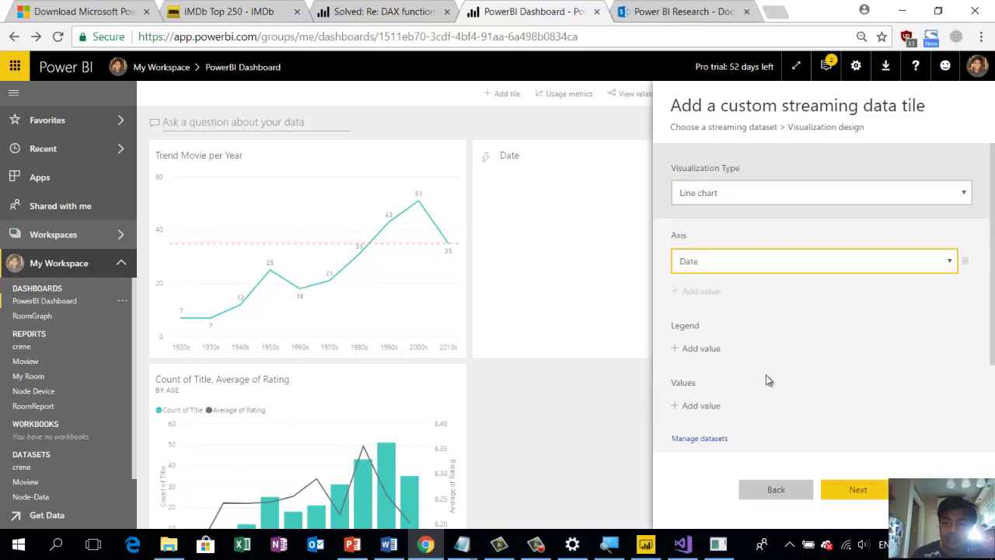
pyautogui.click(713, 405)
pyautogui.click(867, 412)
pyautogui.click(797, 437)
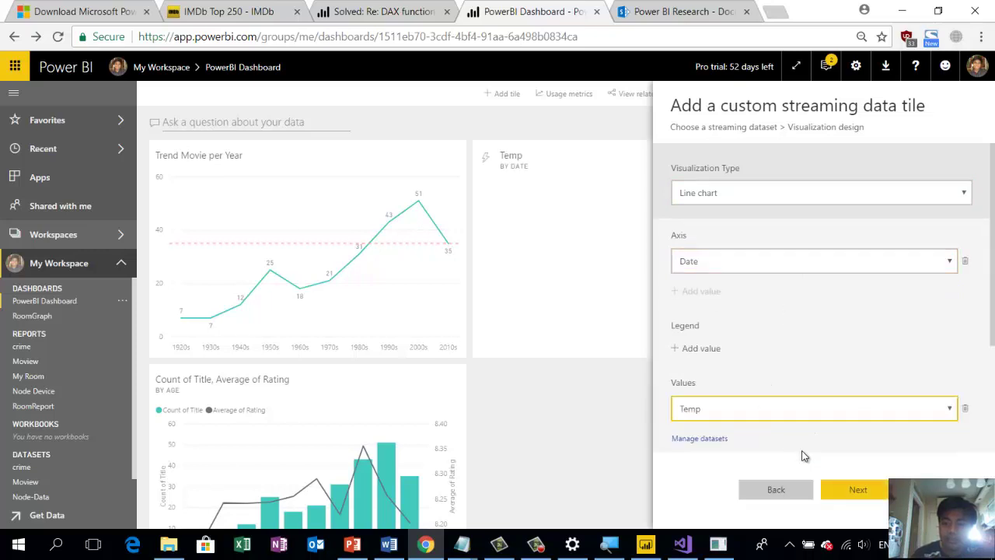
# - Title the line chart tile Temperature, apply it to the dashboard and dismiss the notification
pyautogui.click(854, 490)
pyautogui.click(744, 230)
pyautogui.write('Tempe')
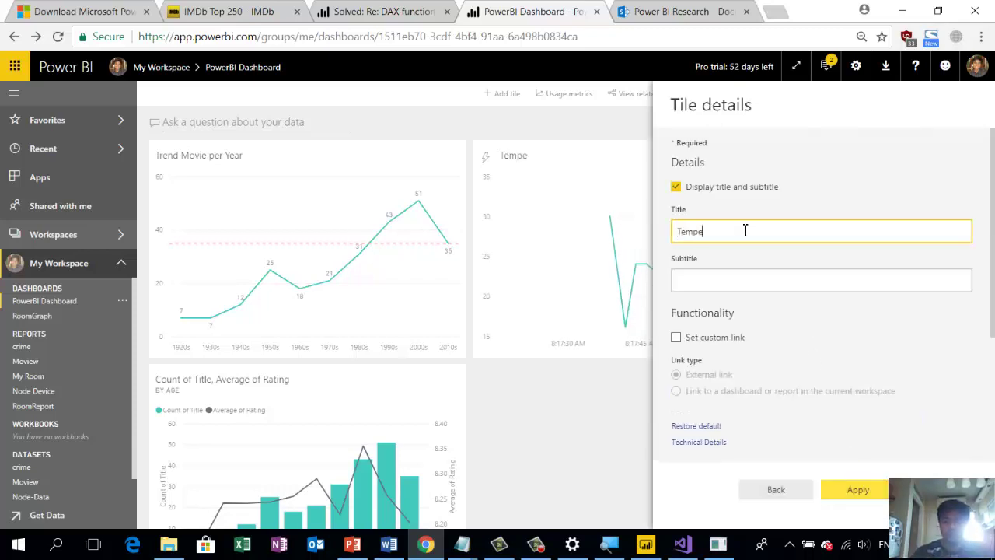
pyautogui.write('rature')
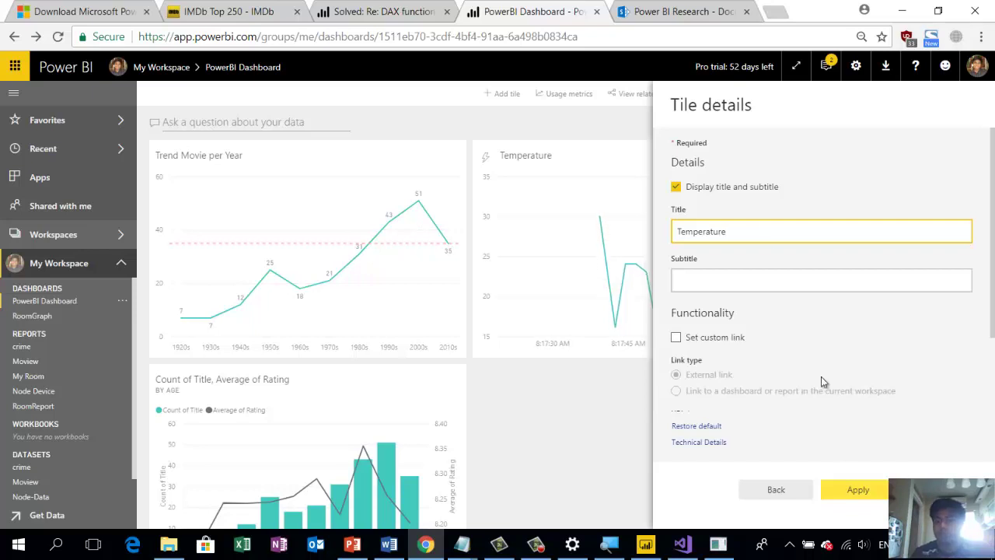
pyautogui.click(852, 491)
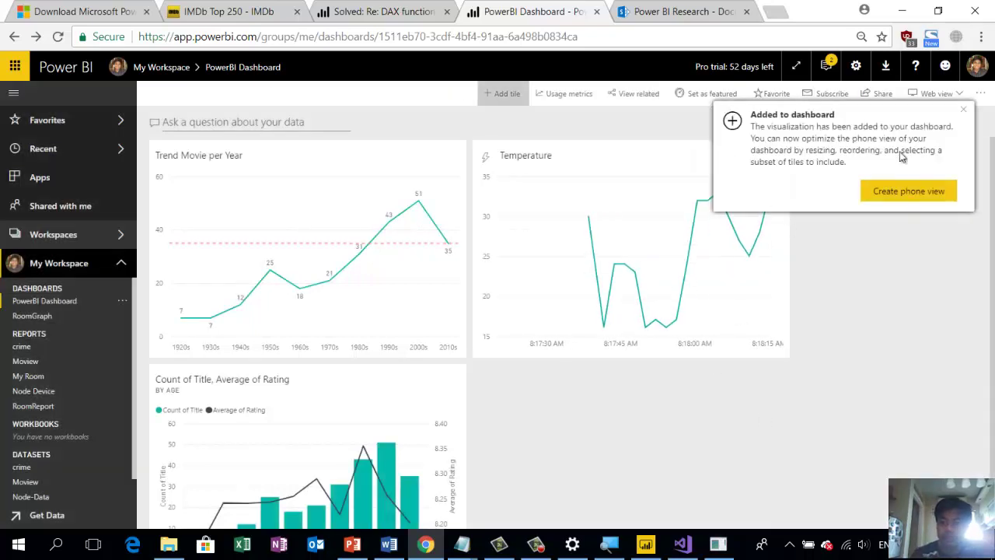
pyautogui.click(963, 116)
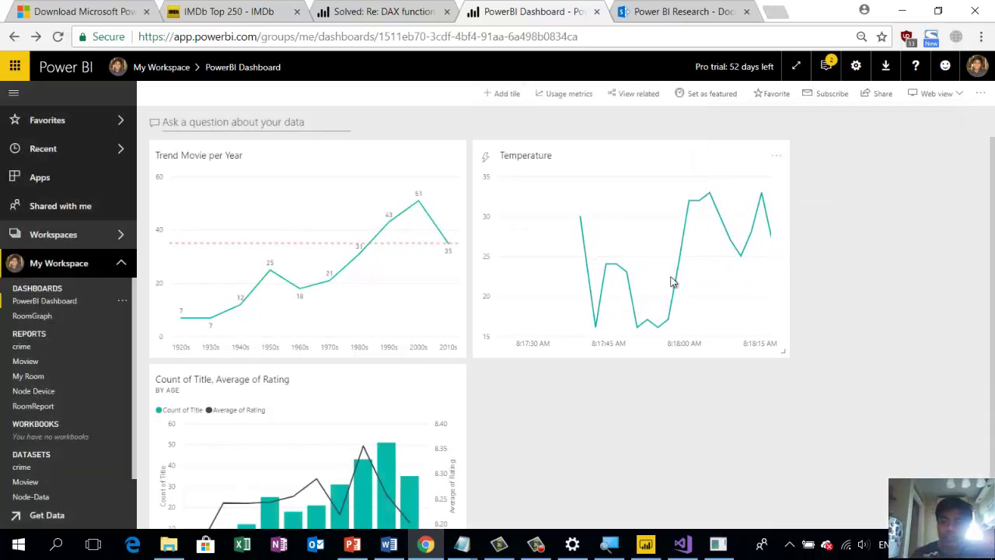
# - Start adding a second Custom Streaming Data tile based on the SensorRuang dataset
pyautogui.click(509, 97)
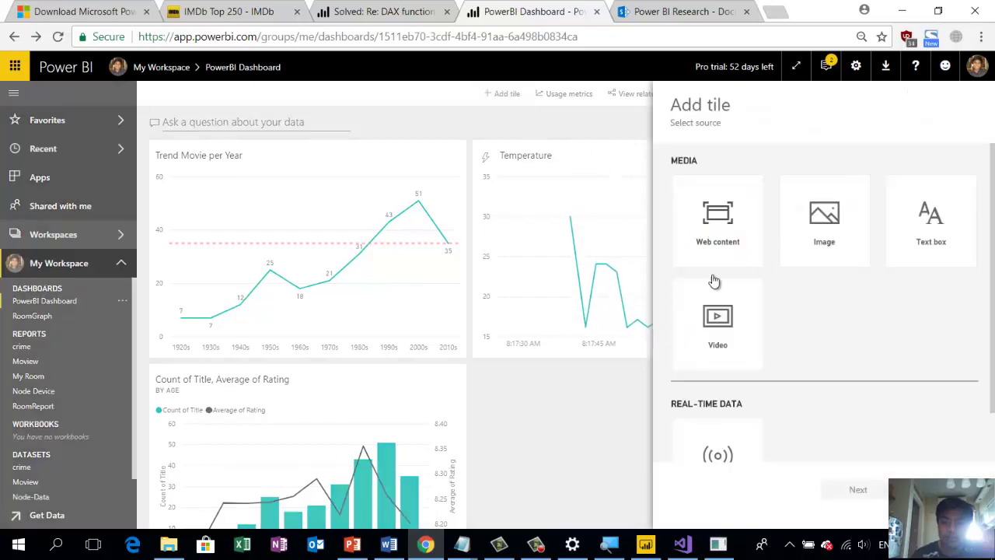
pyautogui.click(744, 448)
pyautogui.click(856, 490)
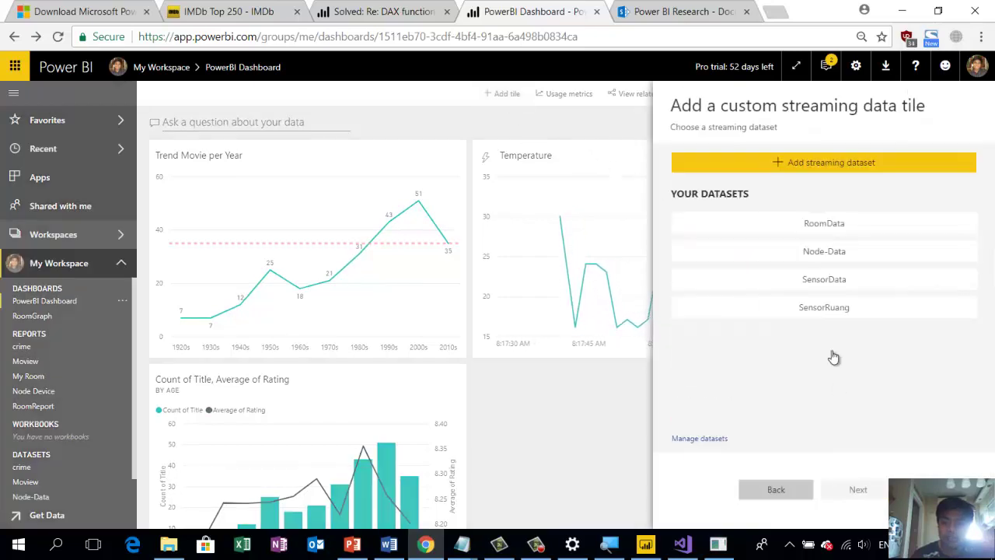
pyautogui.click(827, 319)
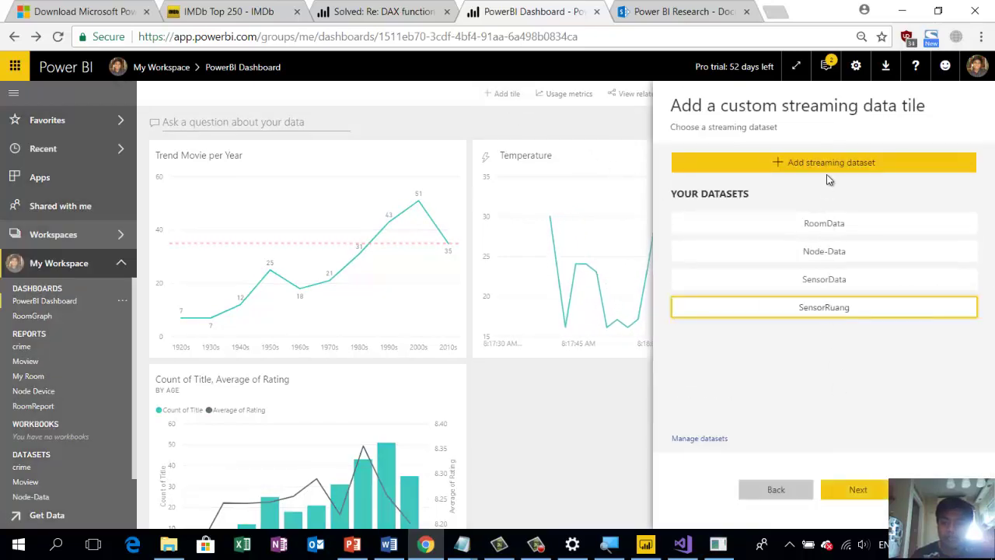
pyautogui.click(853, 492)
# - Keep Card as the second tile's visualization type and add Light as its field
pyautogui.click(805, 199)
pyautogui.click(805, 199)
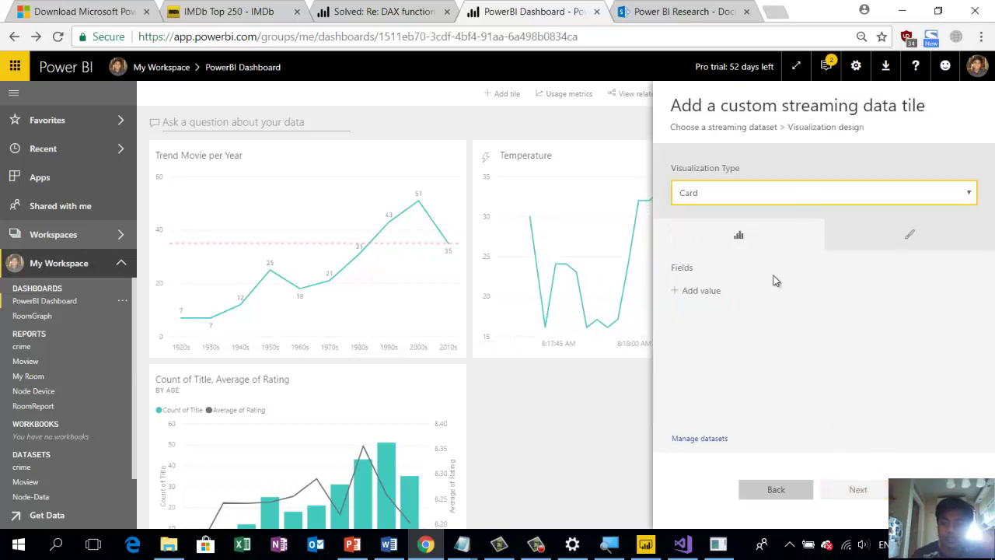
pyautogui.click(701, 290)
pyautogui.click(740, 298)
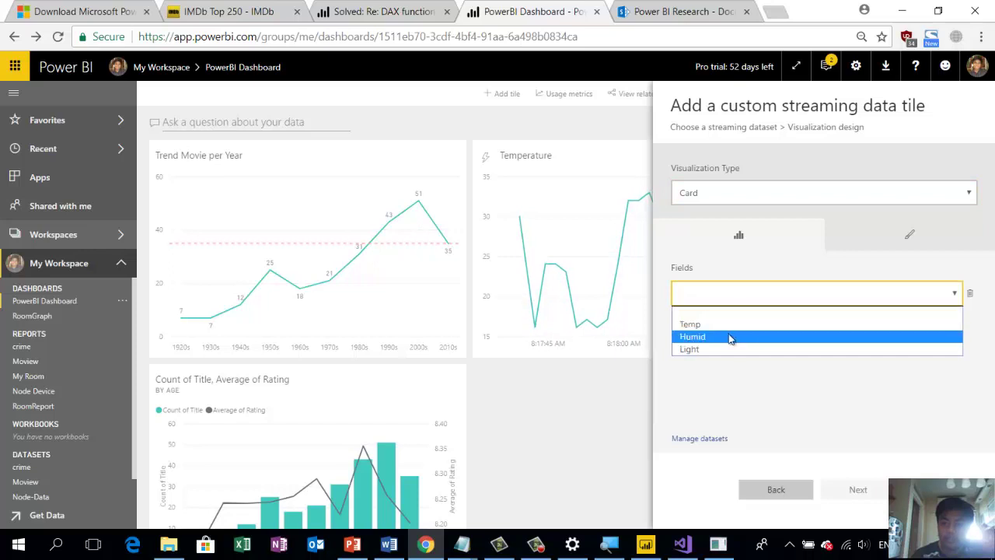
pyautogui.click(728, 342)
# - Title the card tile Light and apply it to the dashboard
pyautogui.click(855, 491)
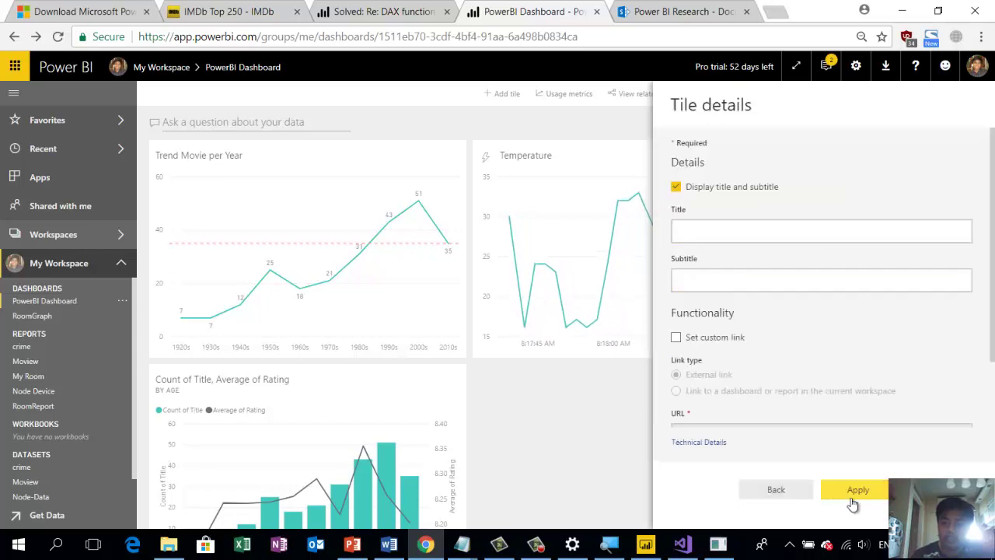
pyautogui.click(718, 238)
pyautogui.write('Light')
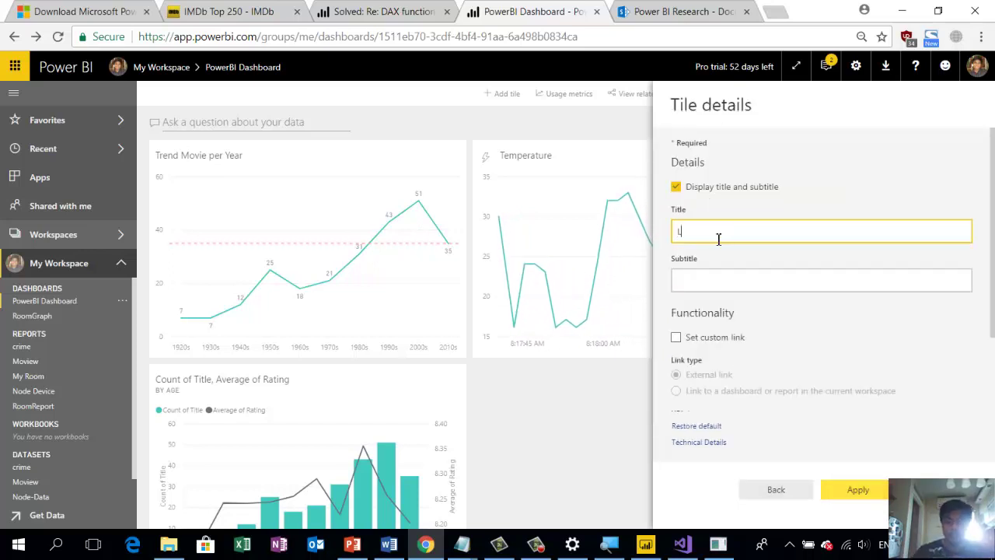
pyautogui.click(847, 489)
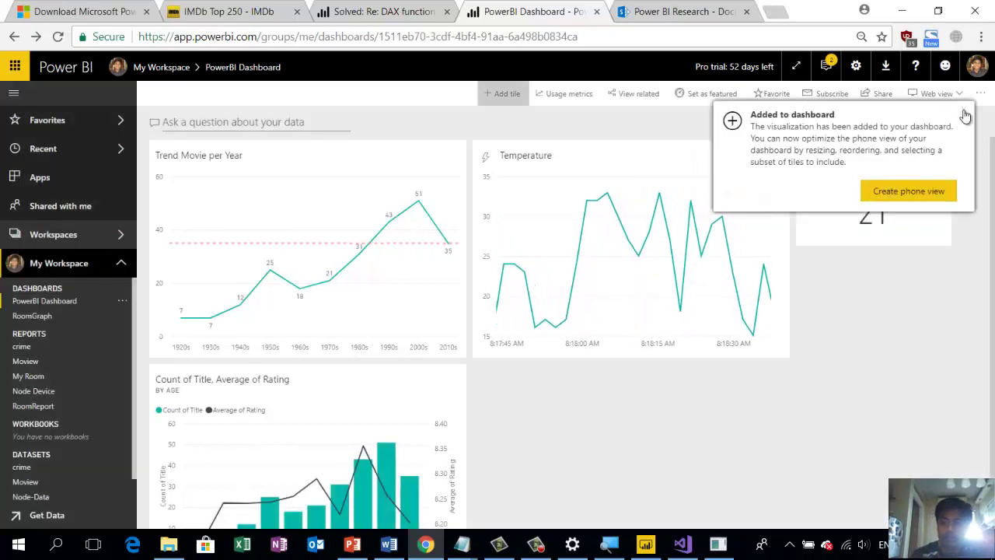
pyautogui.click(925, 223)
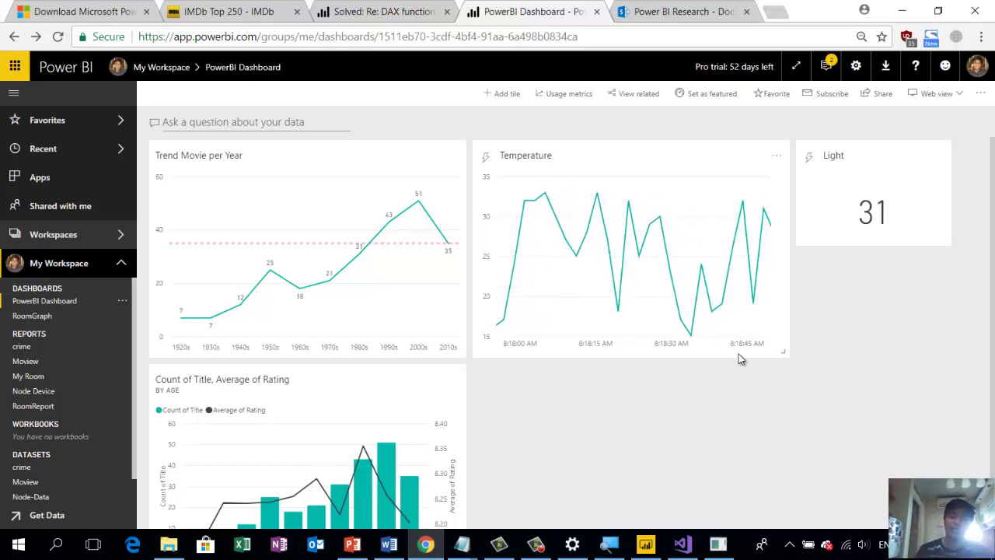
# - Search Google for "azure portal" in a new browser tab and open the Microsoft Azure portal
pyautogui.click(777, 11)
pyautogui.write('powe')
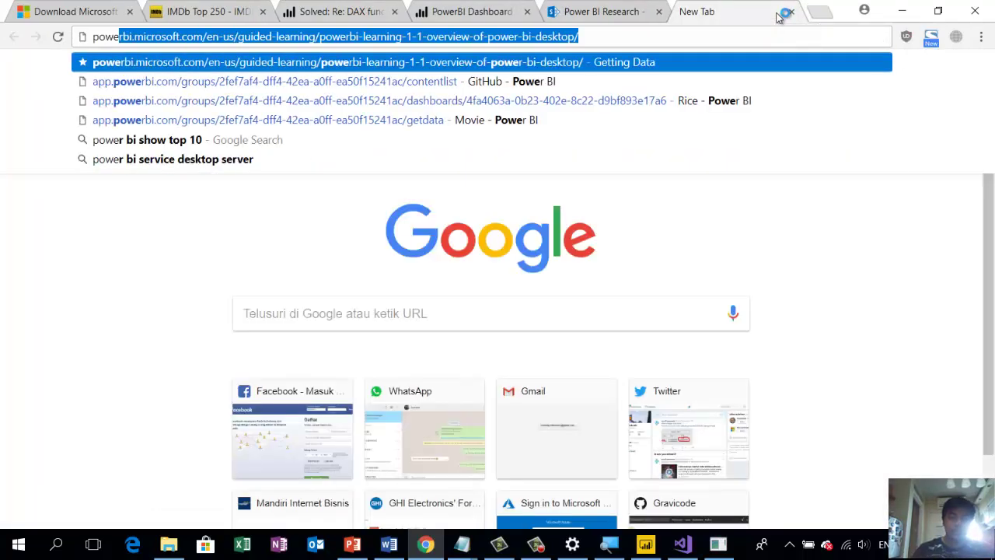
pyautogui.press('BackSpace')
pyautogui.press('BackSpace')
pyautogui.press('BackSpace')
pyautogui.press('BackSpace')
pyautogui.press('BackSpace')
pyautogui.write('azure')
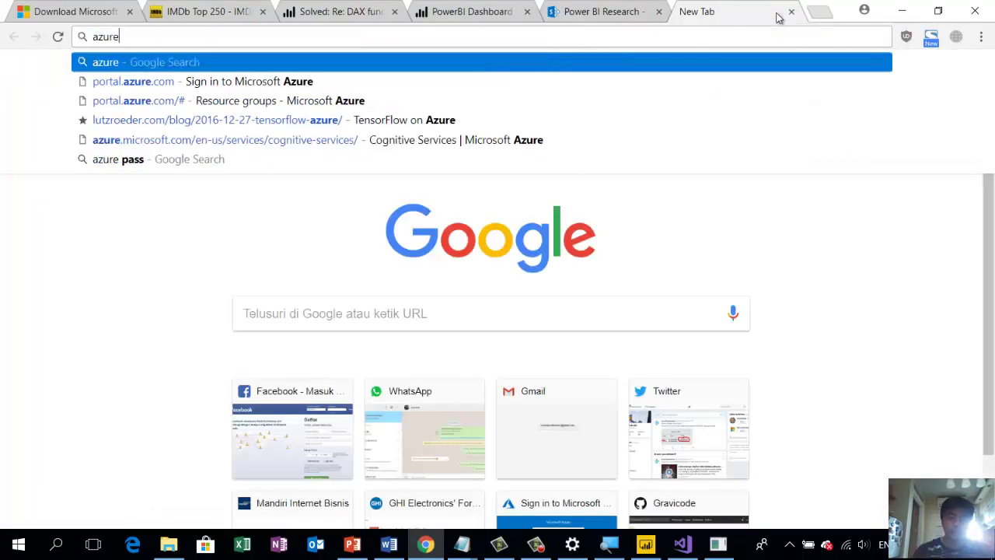
pyautogui.write(' portal')
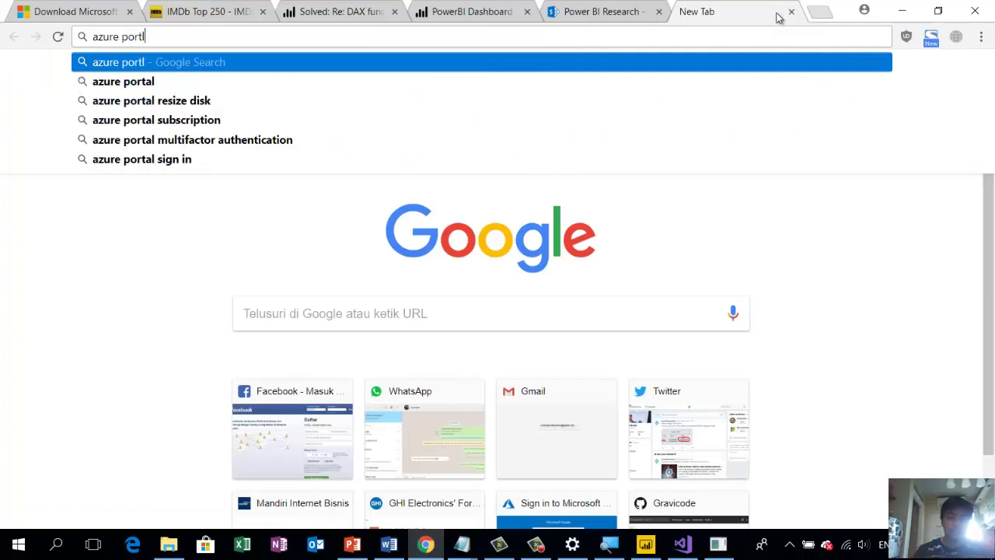
pyautogui.press('Return')
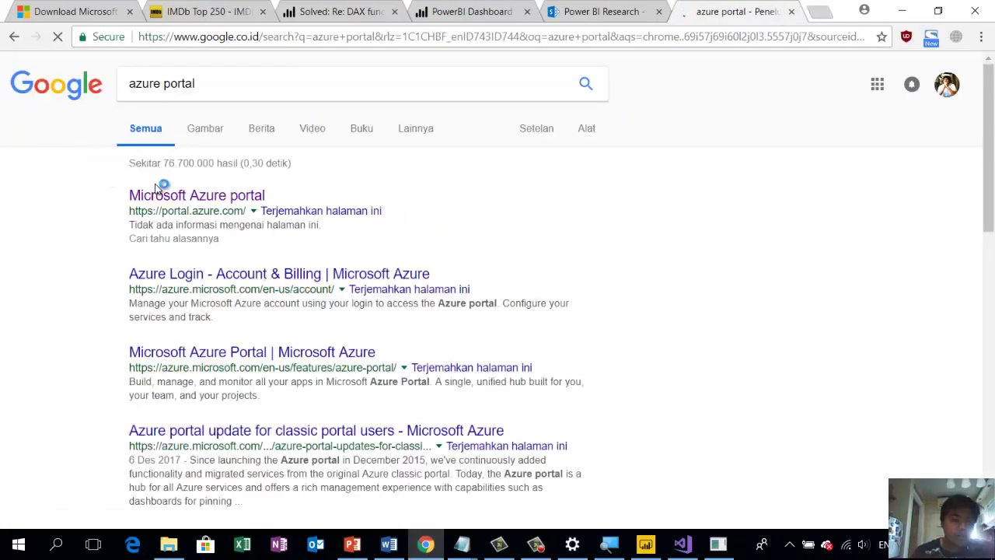
pyautogui.click(172, 201)
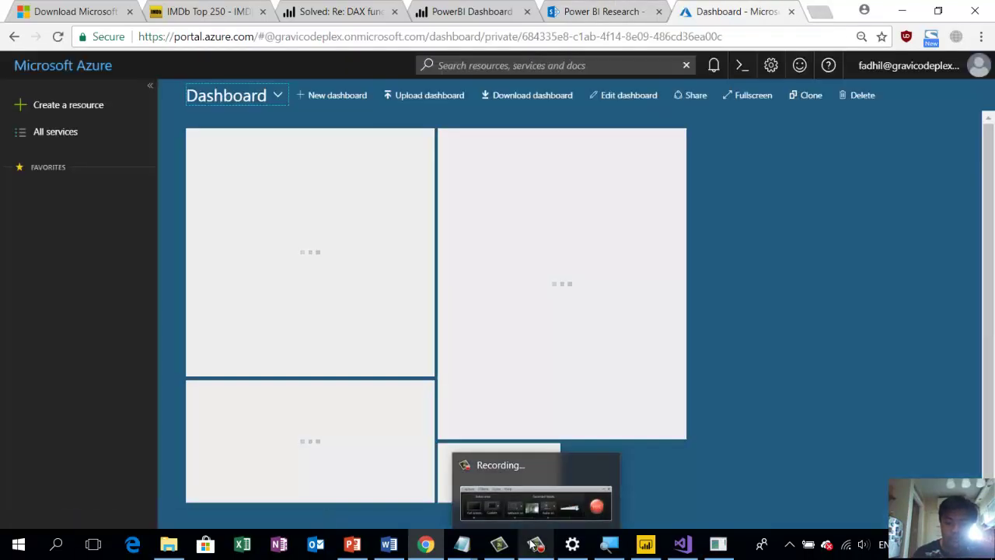
pyautogui.click(533, 547)
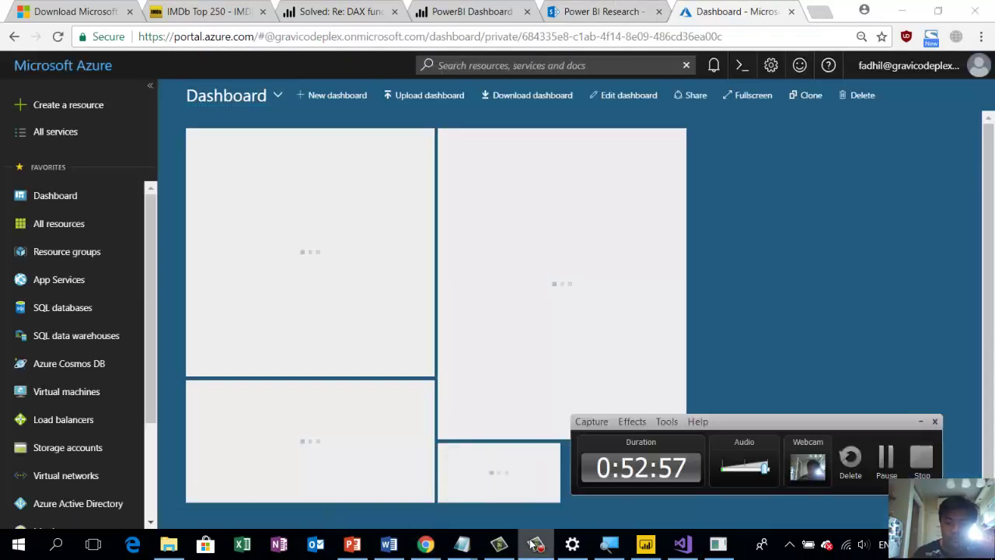
pyautogui.click(533, 546)
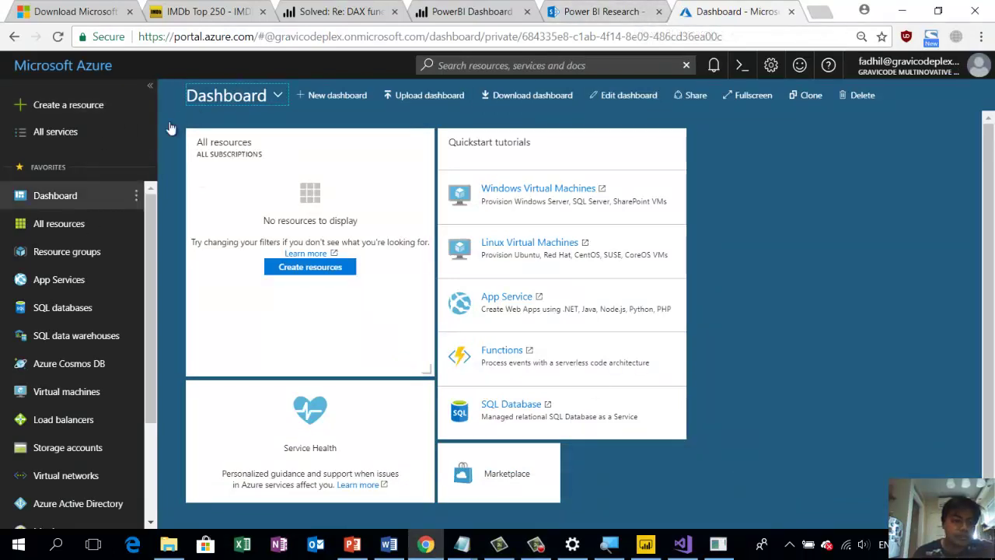
# - Search the Azure portal for "stream" and view the account's resource groups
pyautogui.click(509, 66)
pyautogui.write('stream')
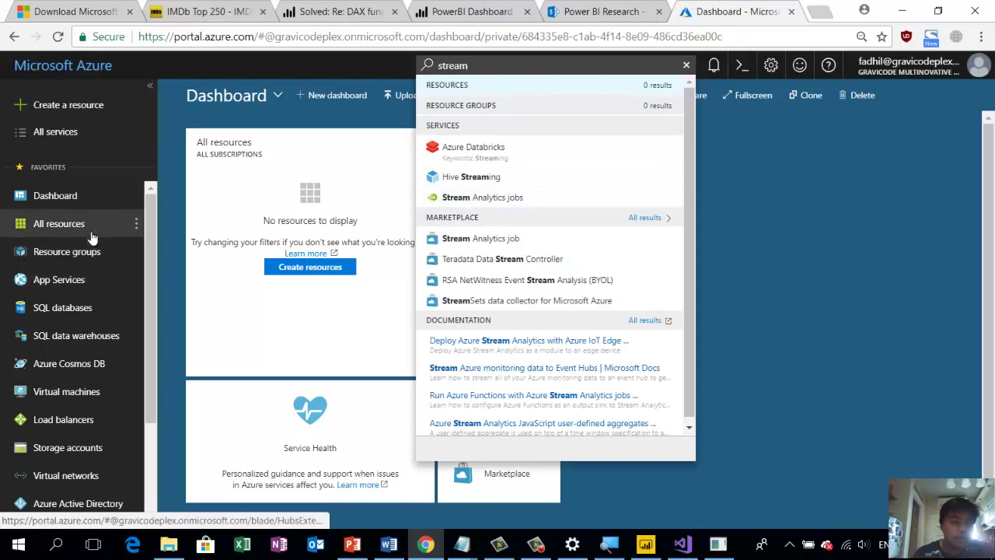
pyautogui.click(124, 251)
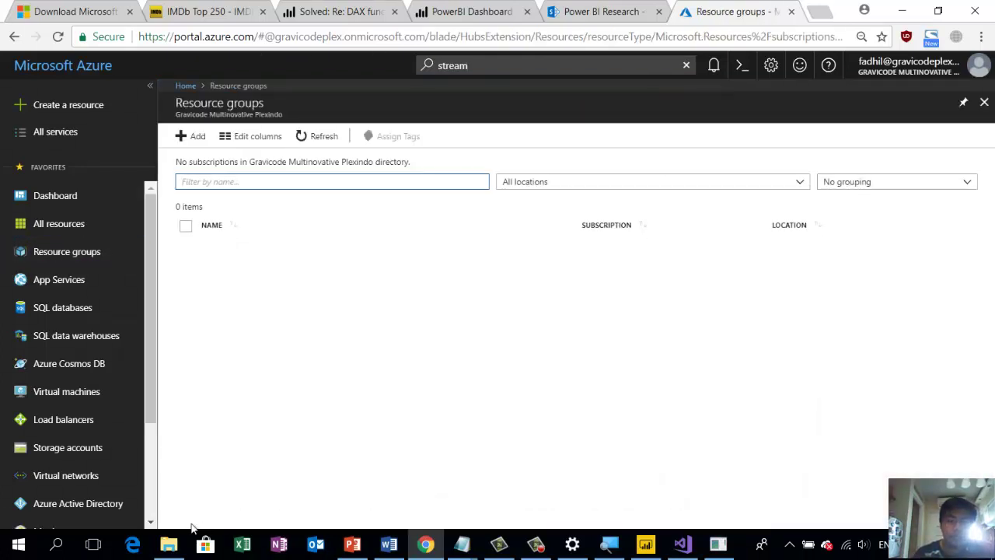
# - Switch to Edge to view its Azure portal session, minimize it, and return to the PowerBI Dashboard page in Chrome
pyautogui.click(132, 544)
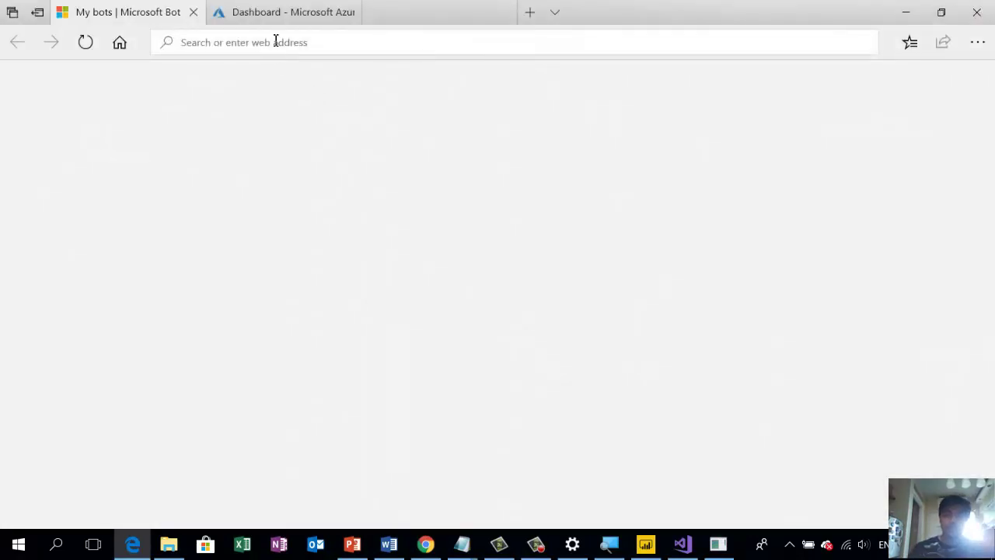
pyautogui.click(276, 14)
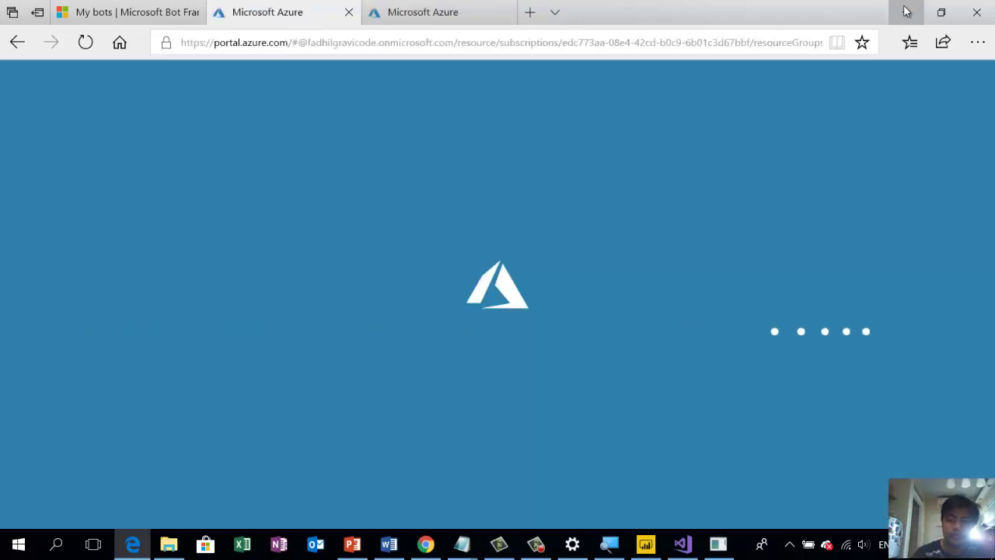
pyautogui.click(906, 11)
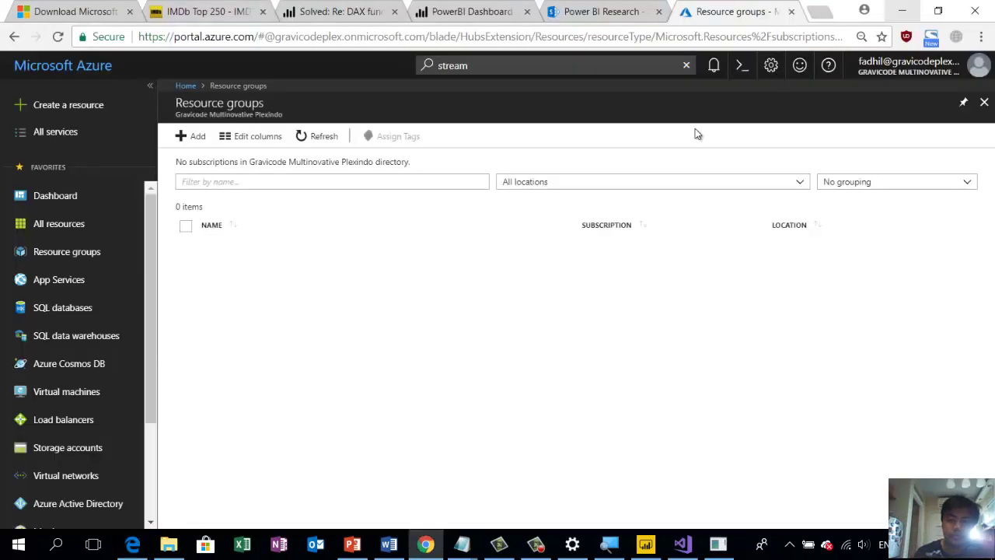
pyautogui.click(494, 14)
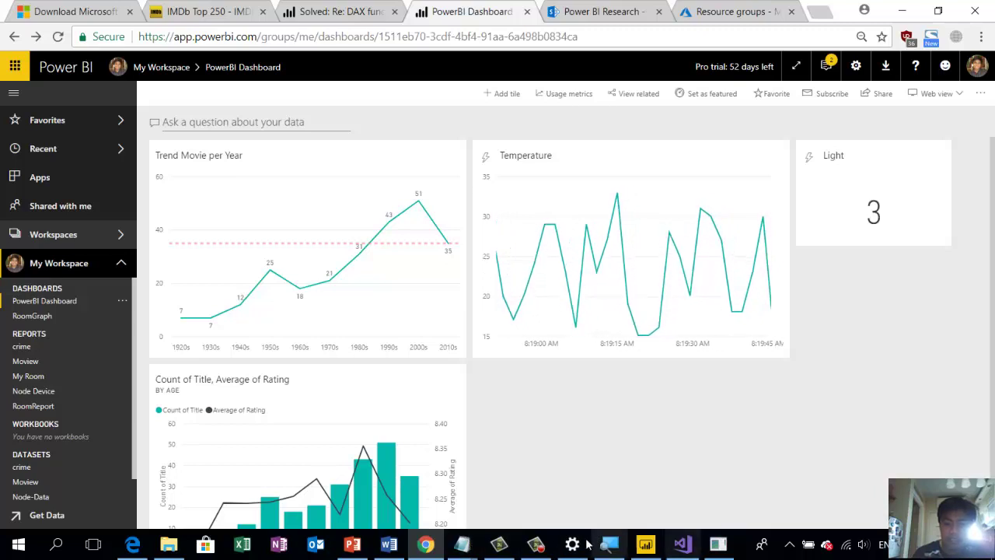
# - Switch to Power BI Desktop, review the Preview features in its options, including Custom report themes, and cancel without changes
pyautogui.click(655, 549)
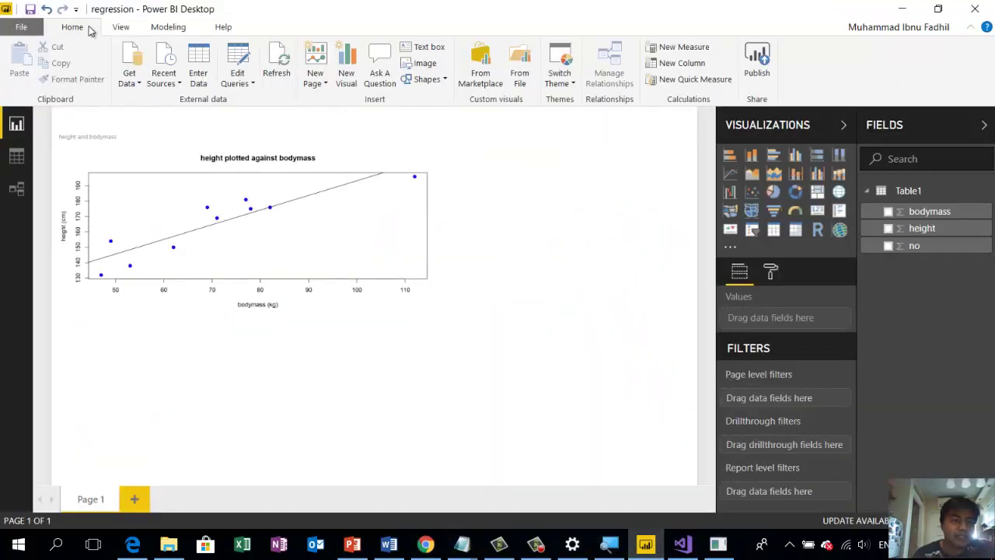
pyautogui.click(35, 29)
pyautogui.moveTo(86, 302)
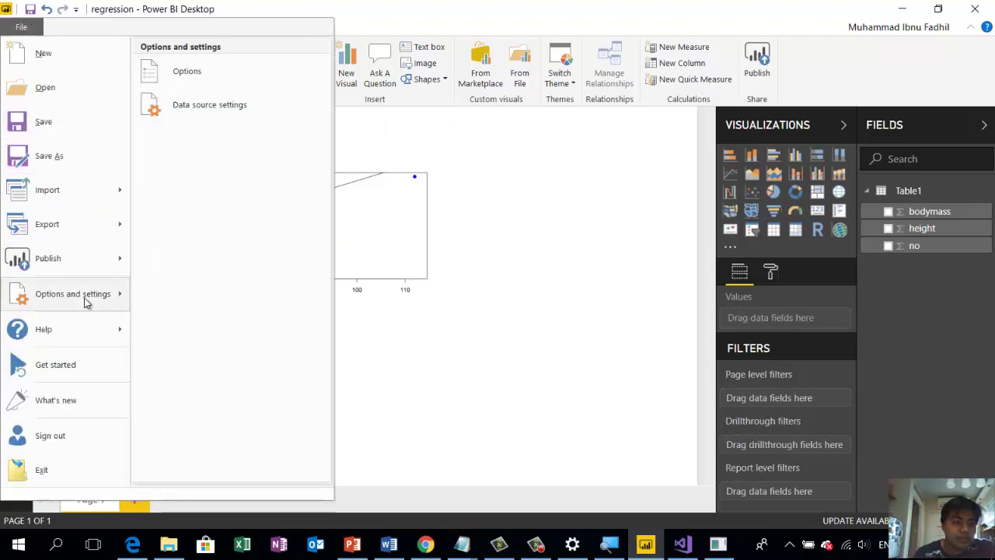
pyautogui.click(229, 81)
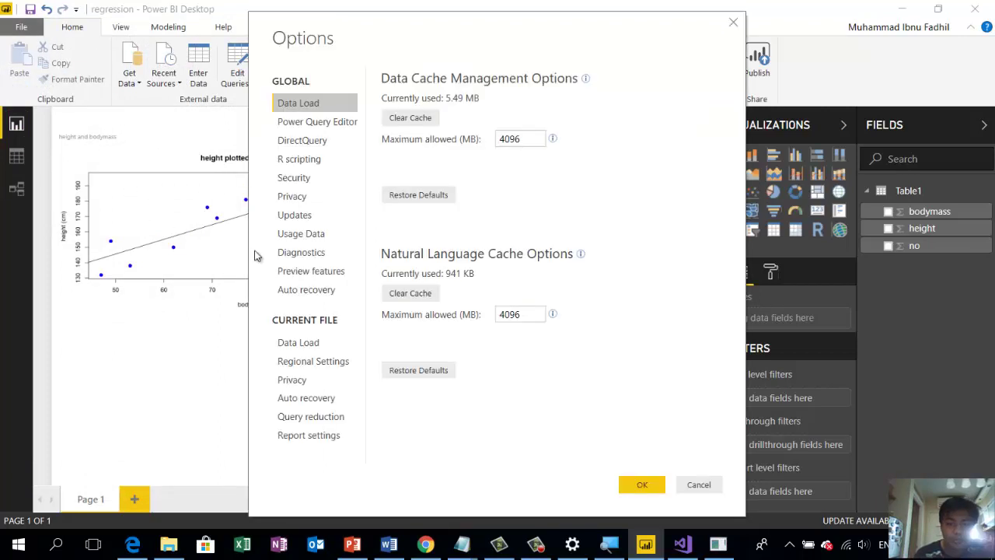
pyautogui.click(330, 275)
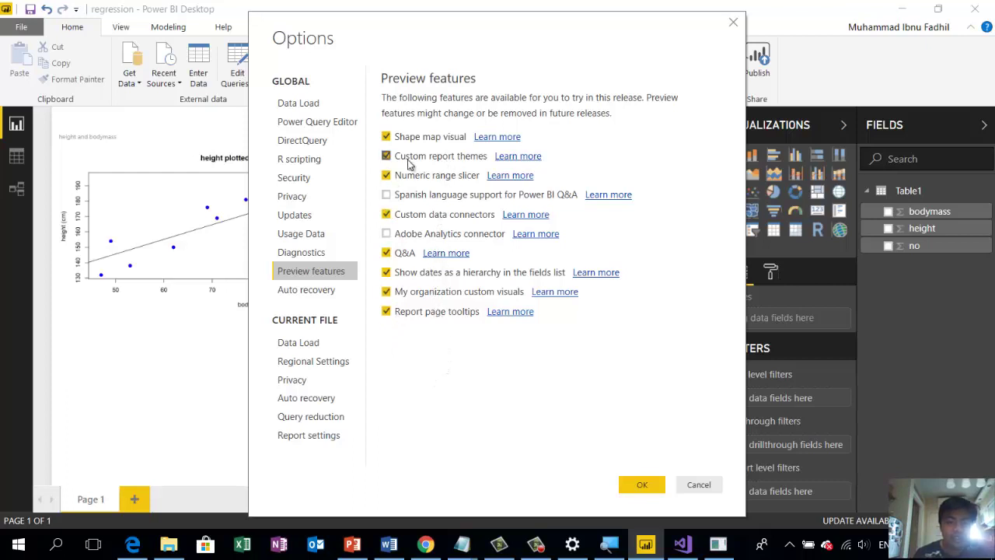
pyautogui.click(697, 485)
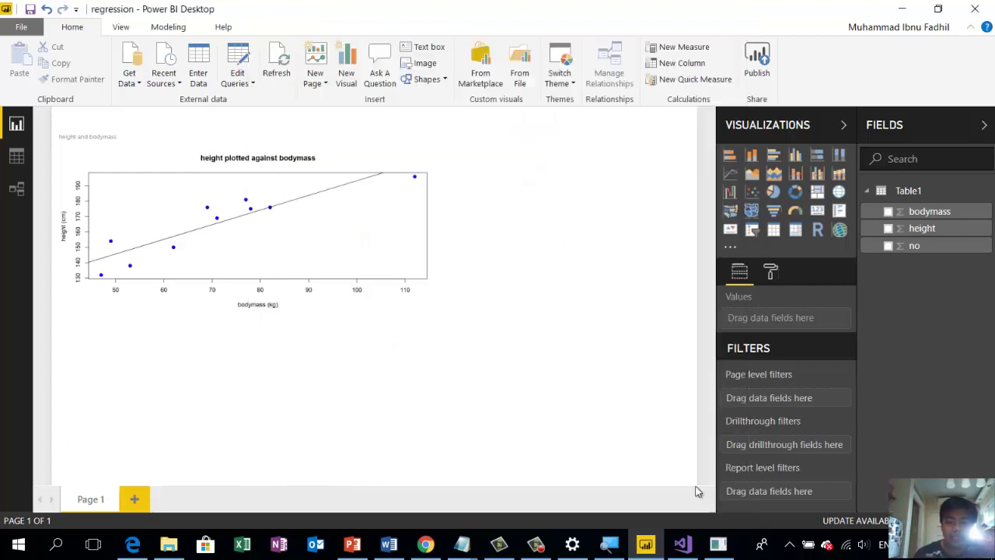
# - Open the recent report Moview.pbix
pyautogui.click(27, 30)
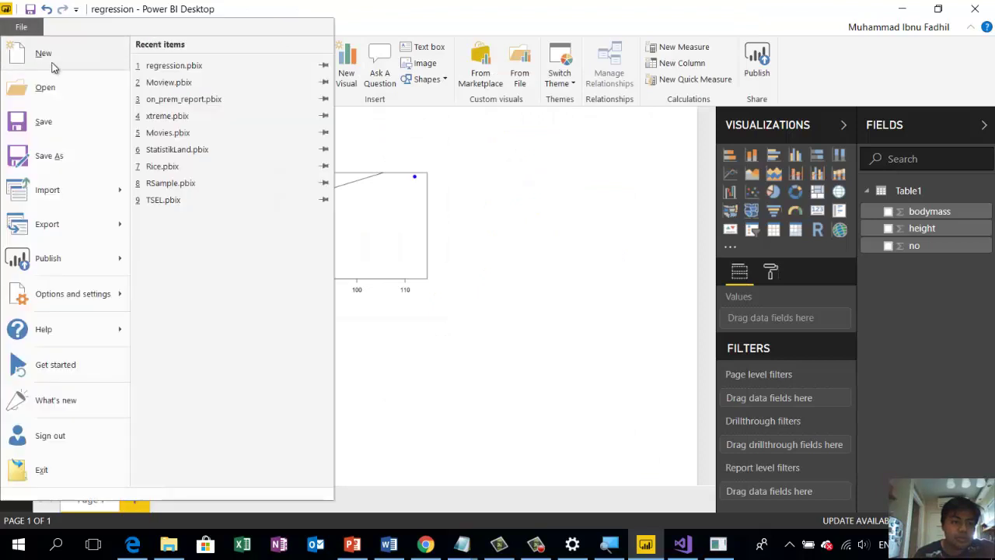
pyautogui.click(158, 83)
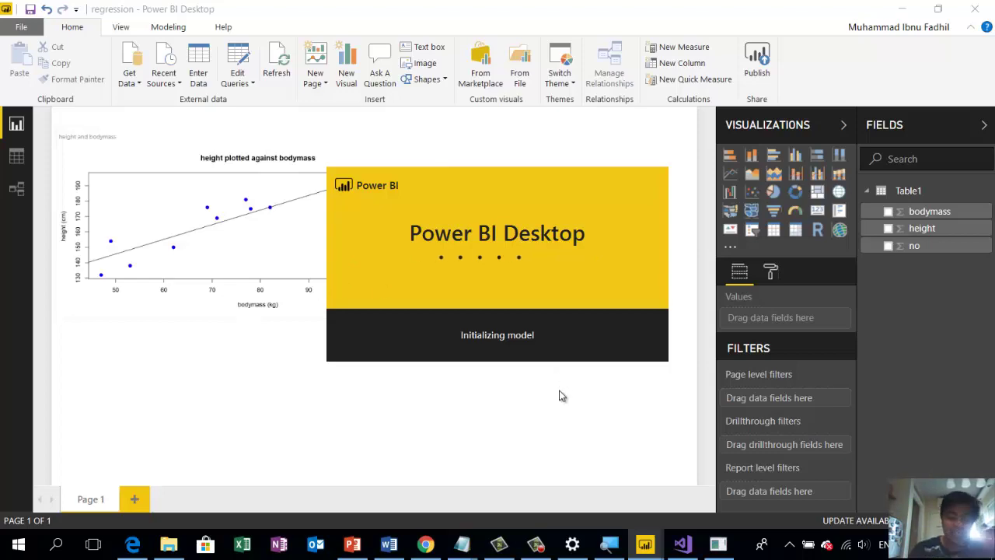
# - Switch to Chrome and search Google for "power bi themes" in a new browser tab
pyautogui.click(425, 544)
pyautogui.click(822, 12)
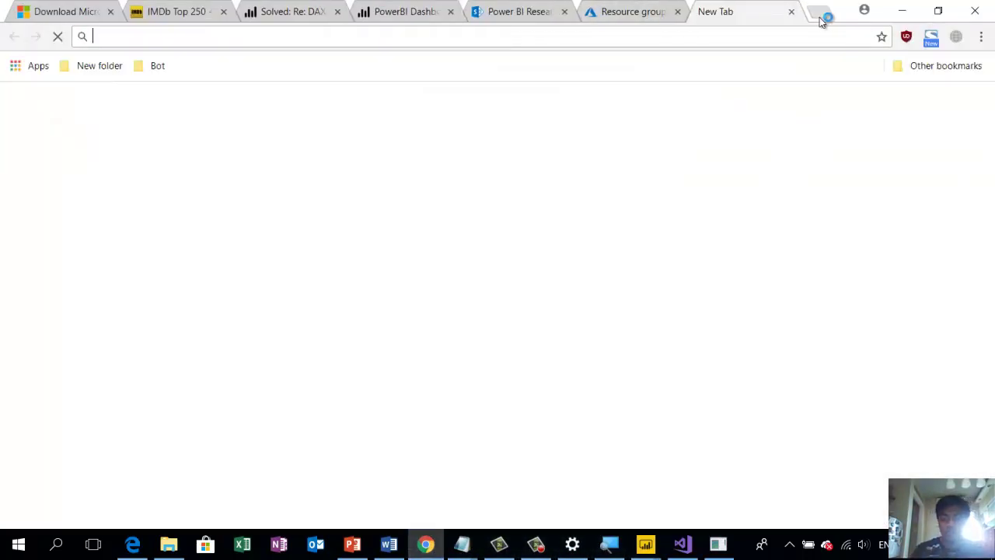
pyautogui.write('power bi themes')
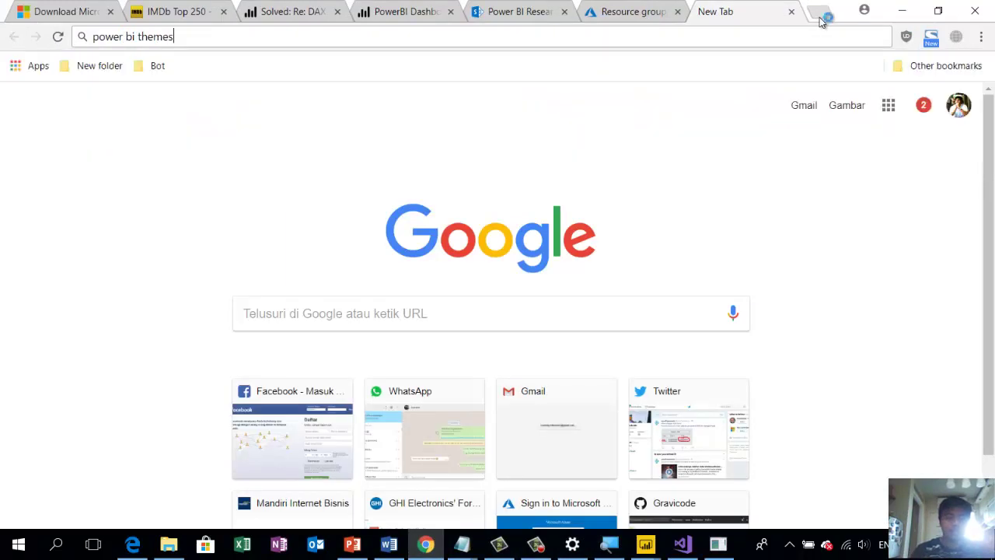
pyautogui.press('Return')
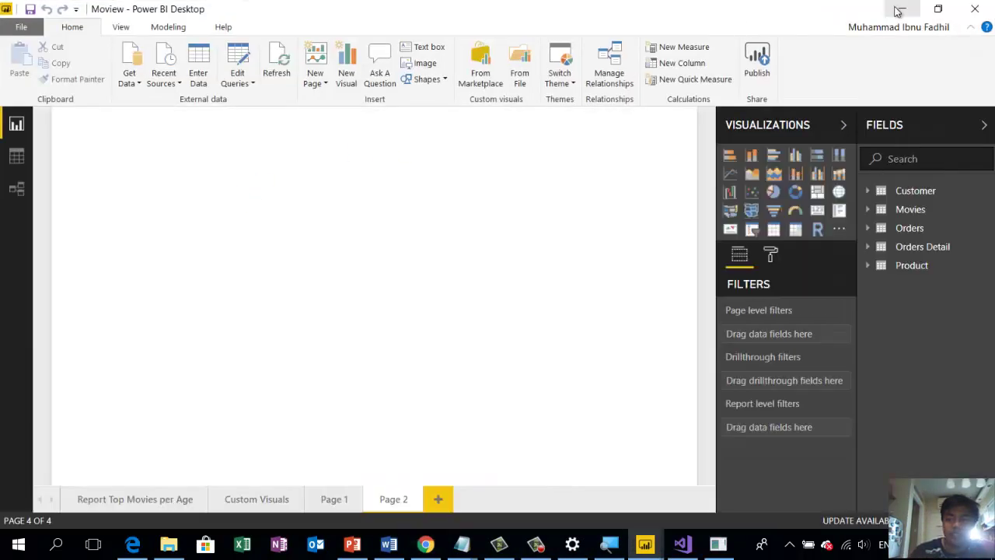
pyautogui.hotkey('alt', 'Tab')
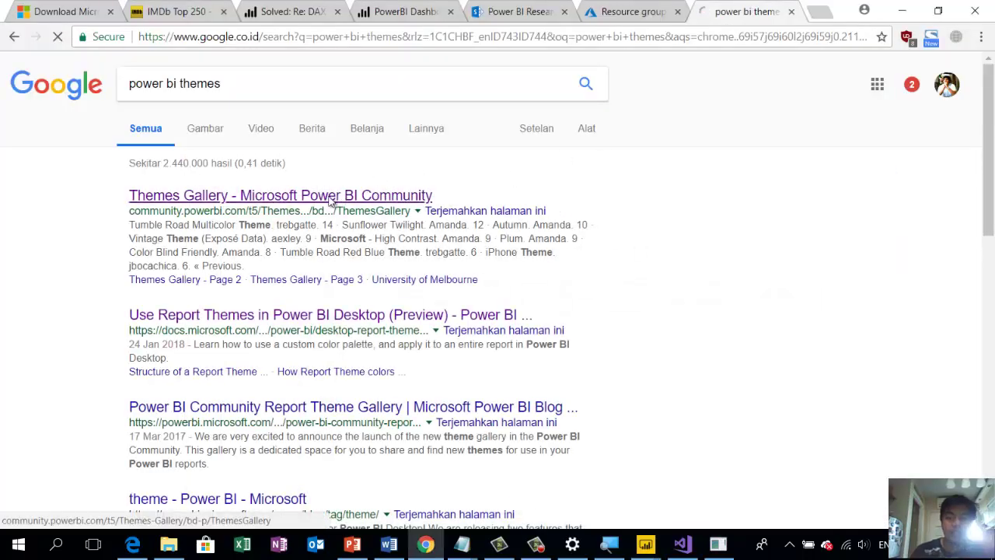